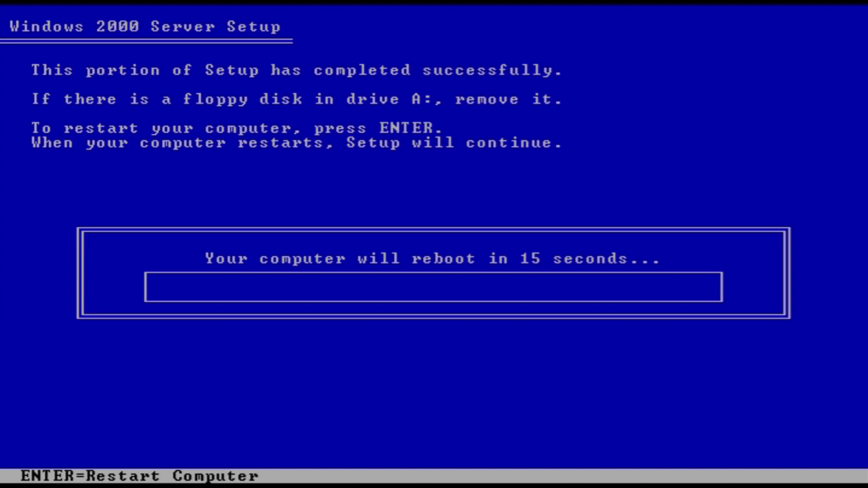
Step: Restart the computer to move from text-mode setup into the graphical Setup Wizard
key(Return)
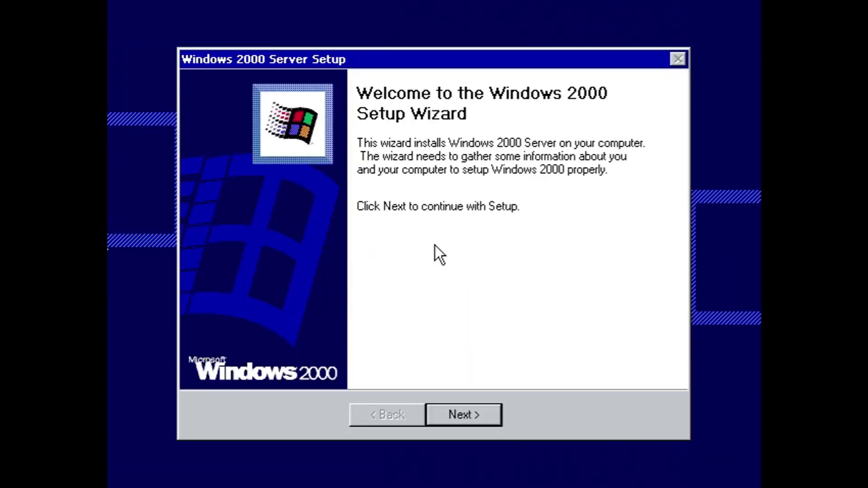
Step: Review the keyboard and locale options and accept the regional settings unchanged
click(459, 416)
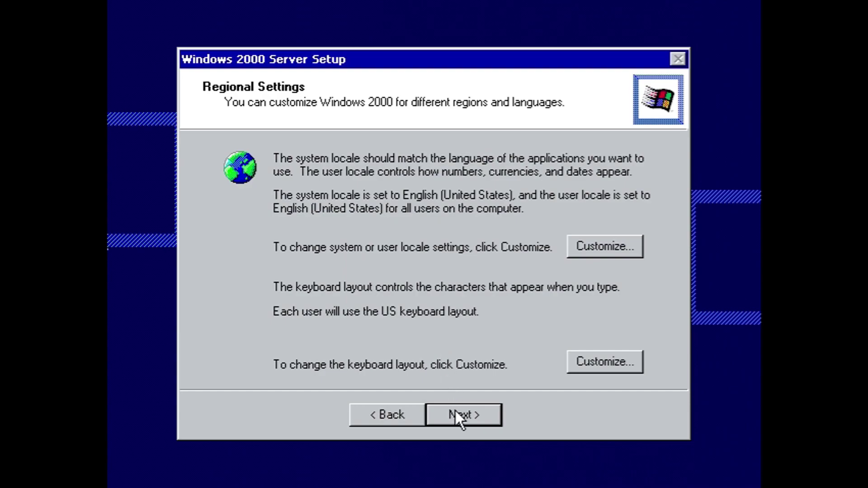
click(585, 373)
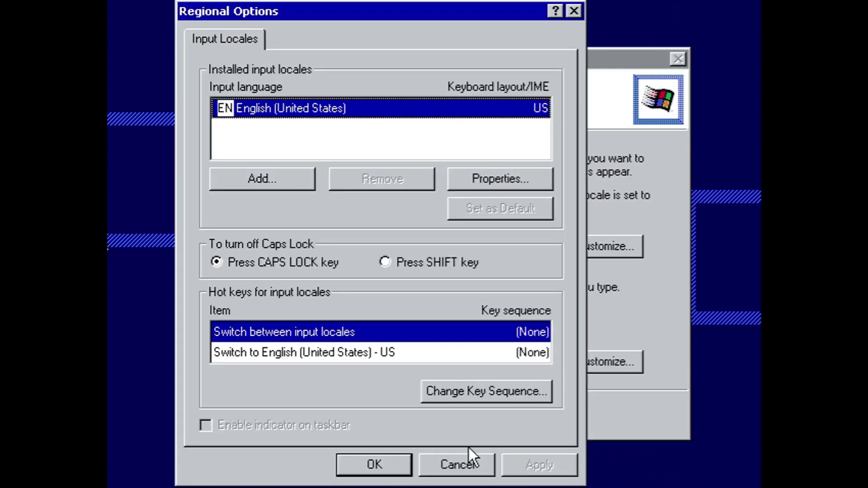
click(473, 461)
click(601, 244)
click(502, 469)
click(465, 417)
Step: Enter the owner's name and keep per-server licensing with 5 connections
text(Billy)
click(470, 417)
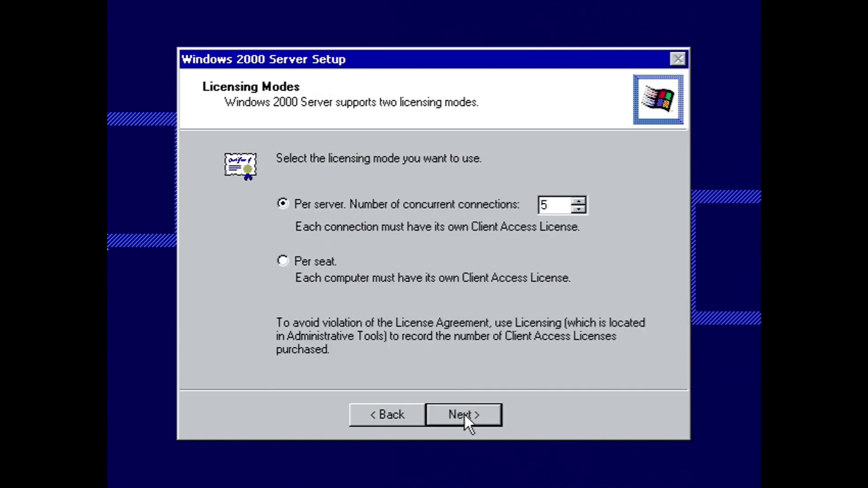
click(465, 416)
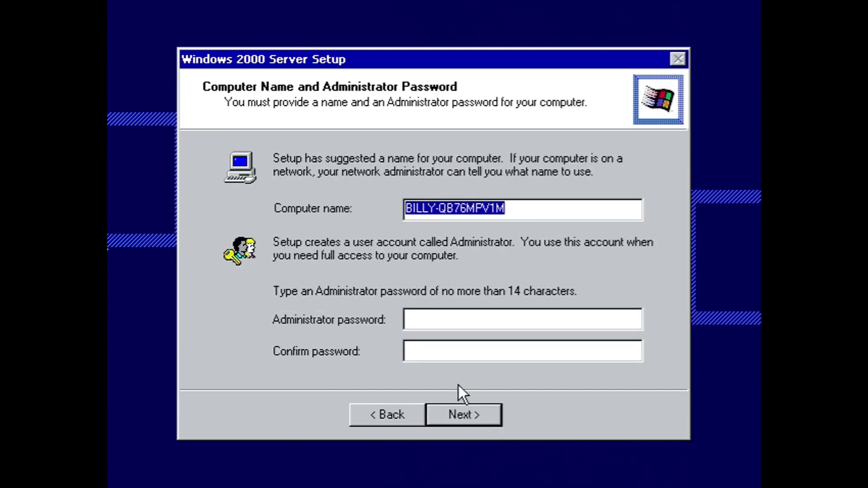
Step: Type and confirm the Administrator password and accept the computer name
click(449, 319)
text(***)
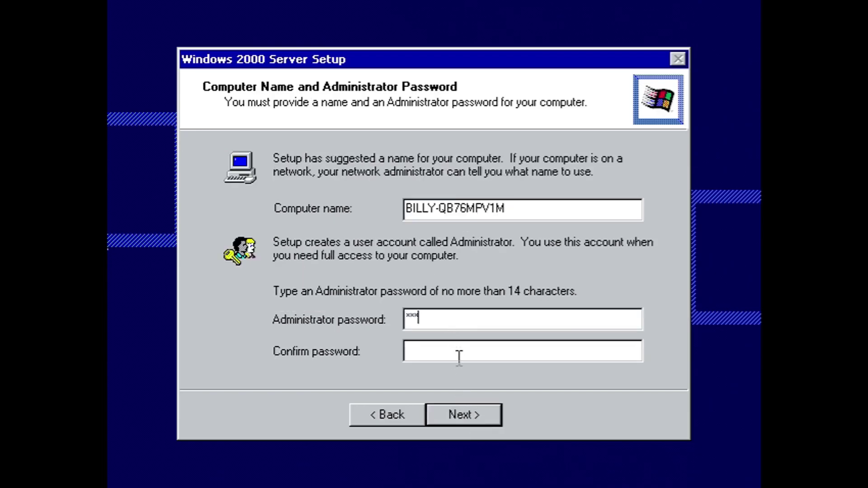
click(461, 353)
text(***)
click(464, 408)
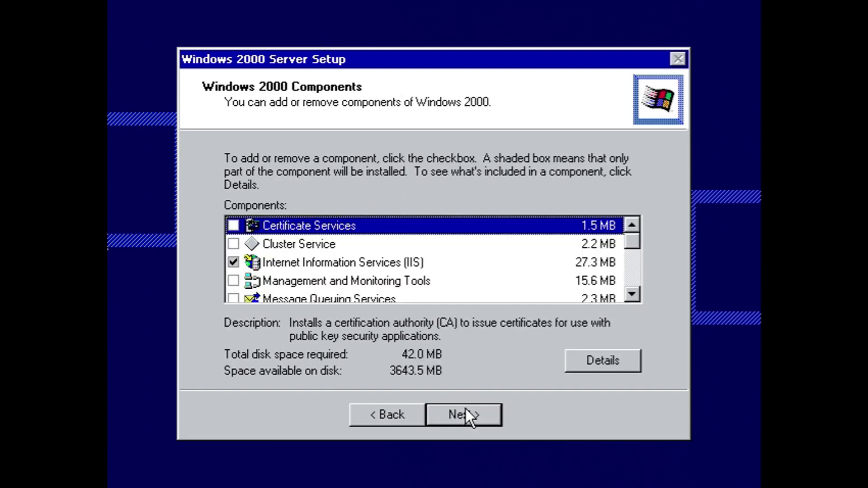
Step: Check Certificate Services, Cluster Service, Internet Information Services and Management and Monitoring Tools
key(space)
key(Down)
key(space)
key(space)
key(Down)
key(space)
key(Down)
key(Up)
key(space)
key(Up)
key(space)
key(Down)
Step: Check Message Queuing through Terminal Services Licensing, reaching 94.5 MB, and accept the selection
key(space)
key(Down)
key(space)
key(Down)
key(space)
key(Down)
key(Down)
key(space)
key(Down)
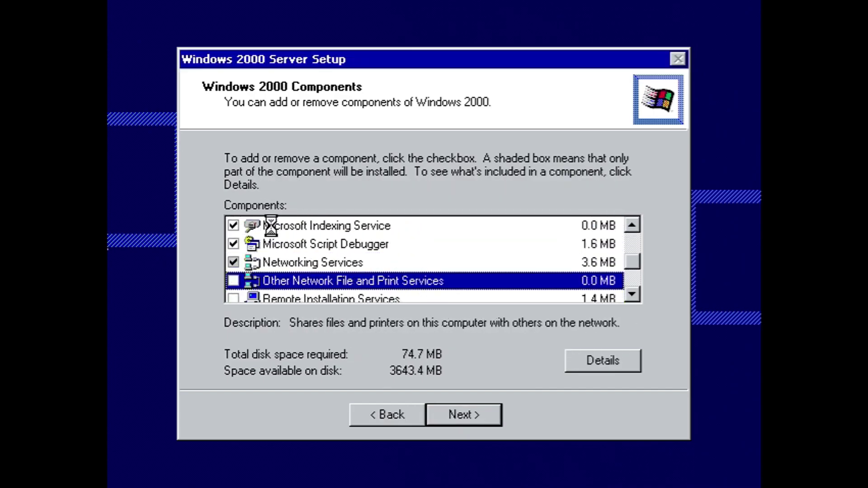
key(space)
key(Down)
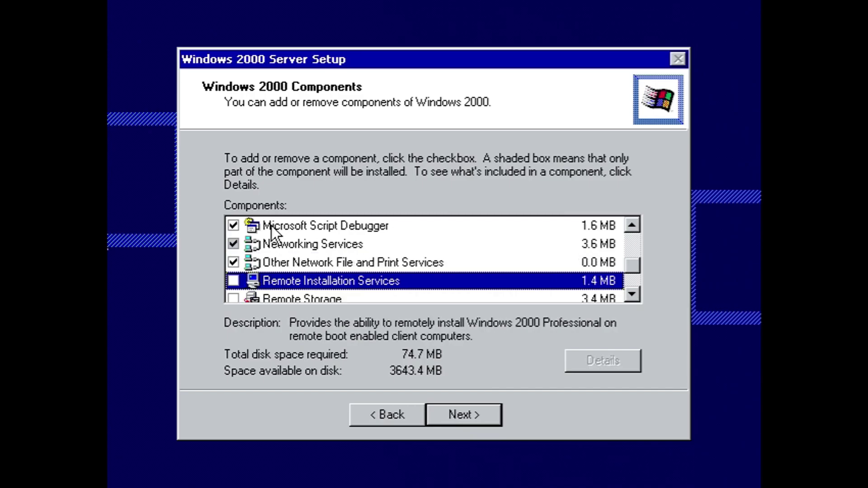
key(space)
key(Down)
key(space)
key(Down)
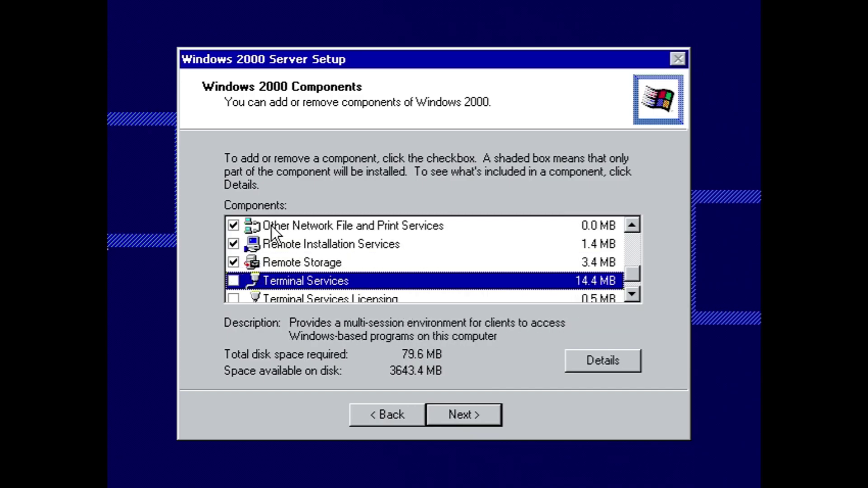
key(space)
key(Down)
key(space)
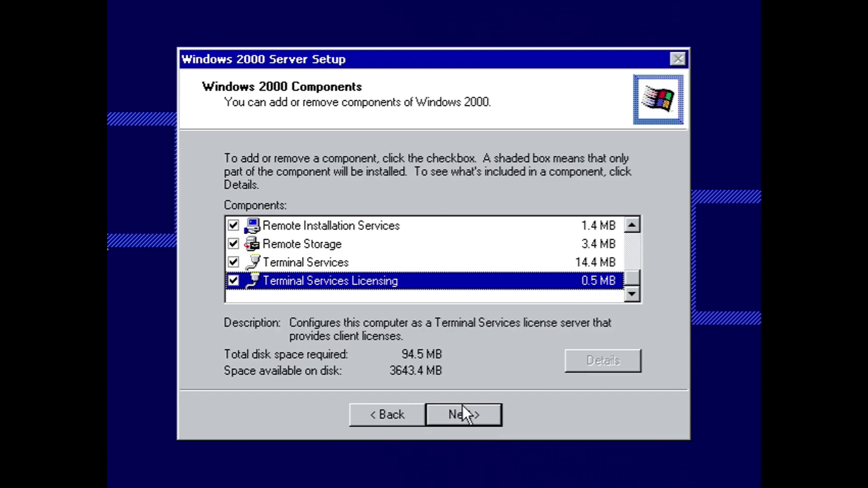
click(462, 405)
Step: Set the time zone to Eastern Time and accept the date and time settings
click(401, 277)
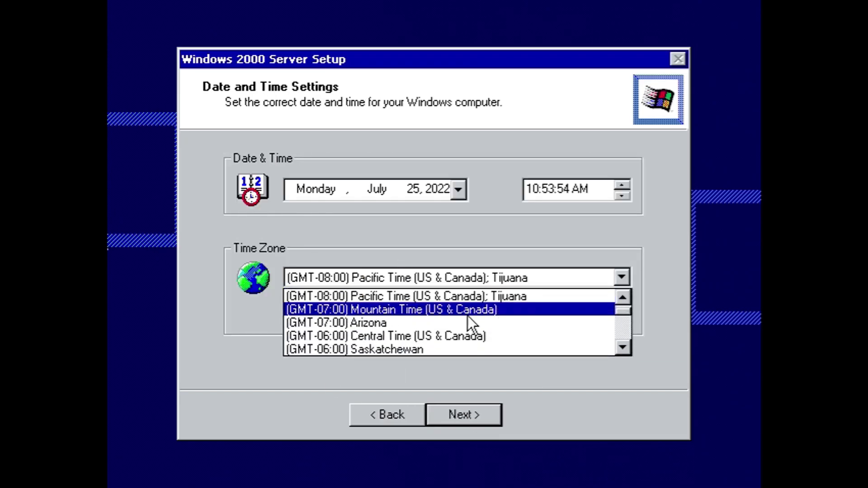
click(622, 347)
click(623, 347)
click(622, 347)
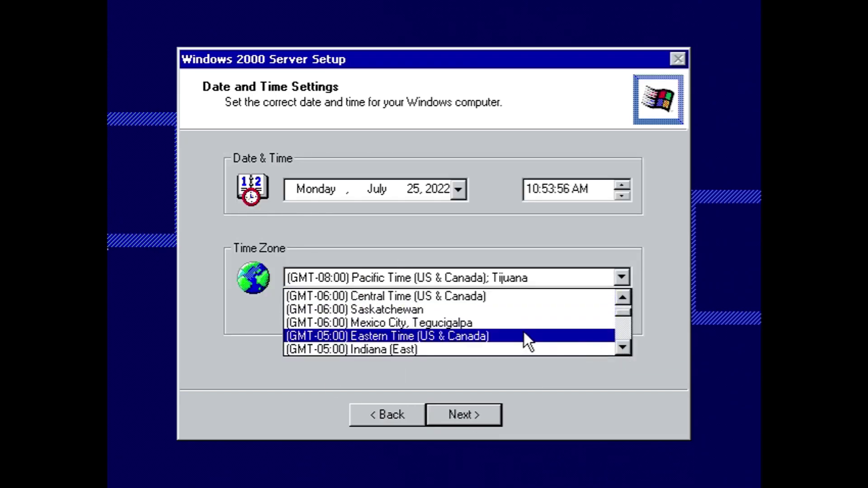
click(525, 335)
click(475, 424)
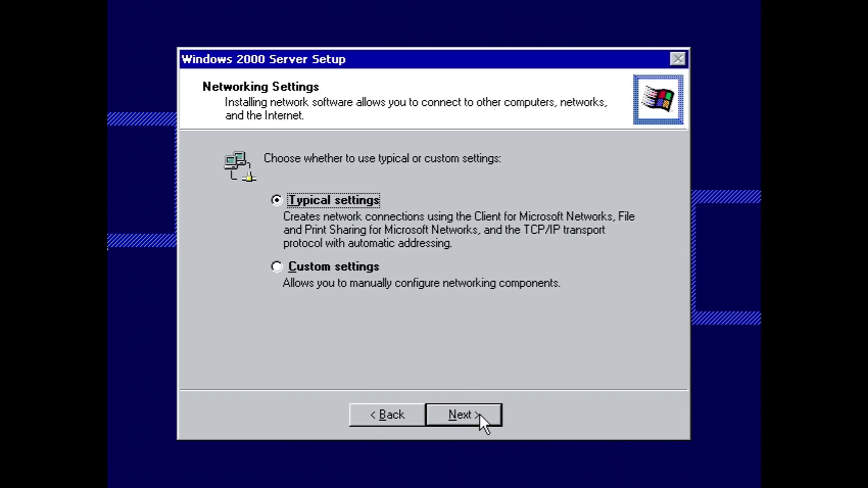
Step: Choose typical networking settings and stay in WORKGROUP to begin installing components
click(317, 270)
click(500, 420)
click(392, 414)
click(289, 206)
click(458, 417)
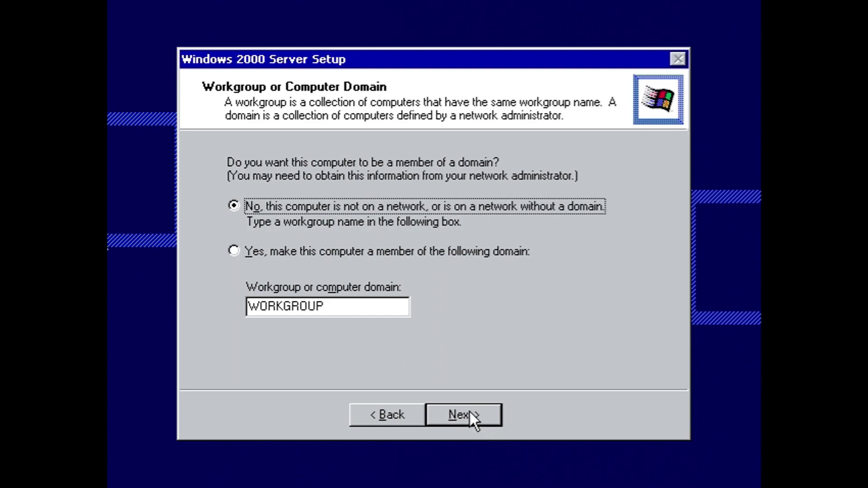
click(468, 412)
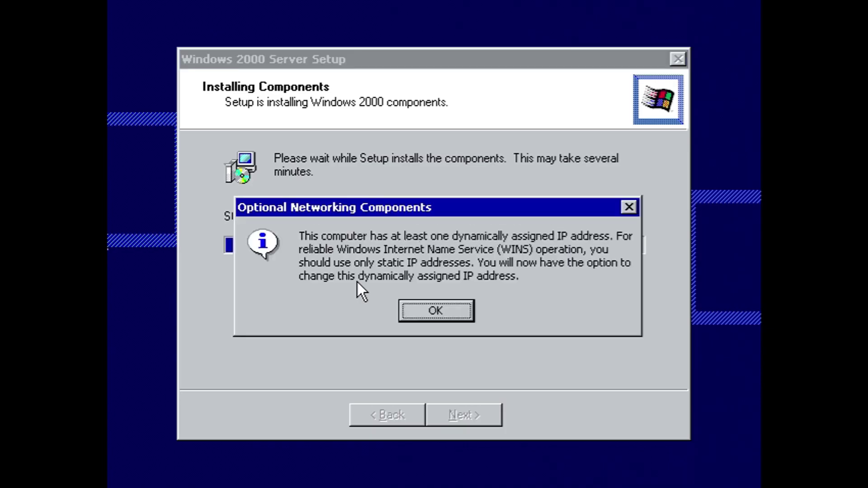
Step: Acknowledge the dynamic IP notice and browse Local Area Connection clients and protocols without adding any
click(405, 310)
click(204, 246)
click(195, 302)
click(332, 304)
click(552, 344)
key(Escape)
key(Escape)
key(Down)
key(Down)
key(Return)
click(568, 401)
click(281, 293)
key(Escape)
click(419, 291)
click(404, 452)
Step: Review adapter settings and network services, then accept the clock warning and current date and time
click(434, 304)
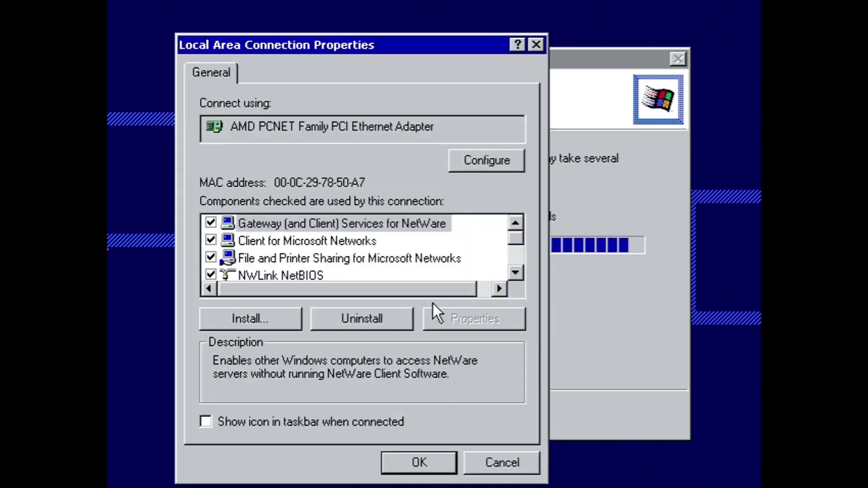
click(470, 161)
click(560, 468)
click(262, 316)
key(Down)
click(317, 314)
key(Return)
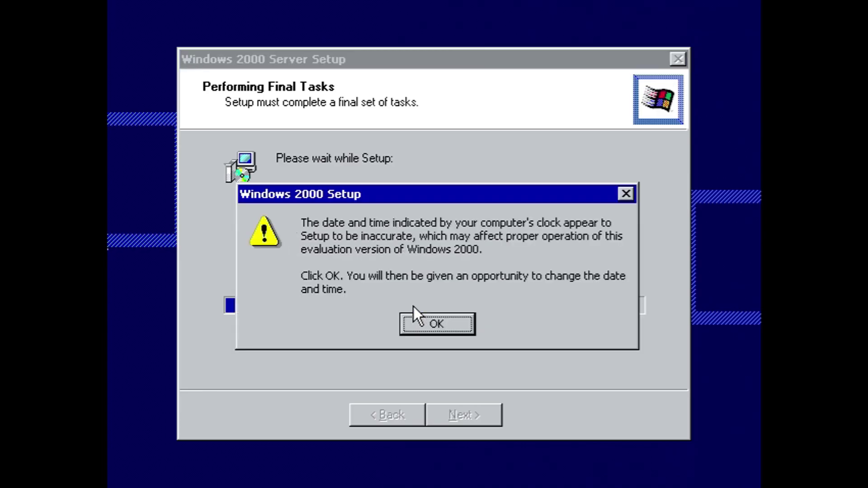
click(432, 325)
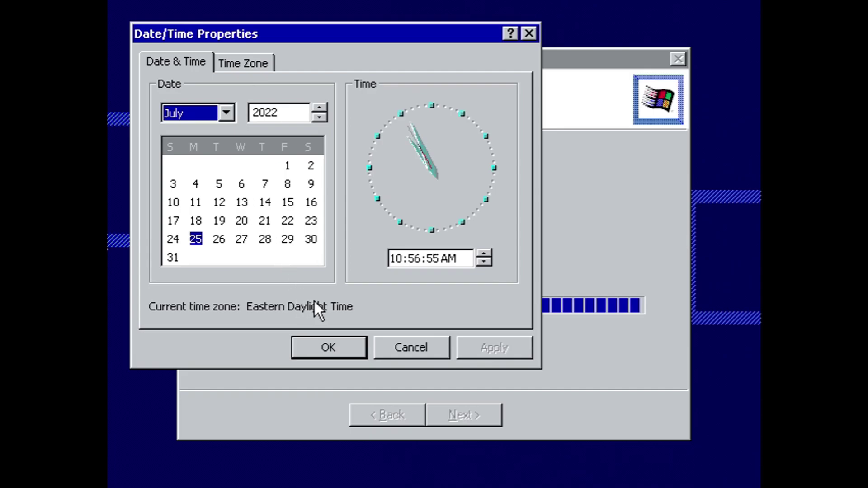
click(329, 343)
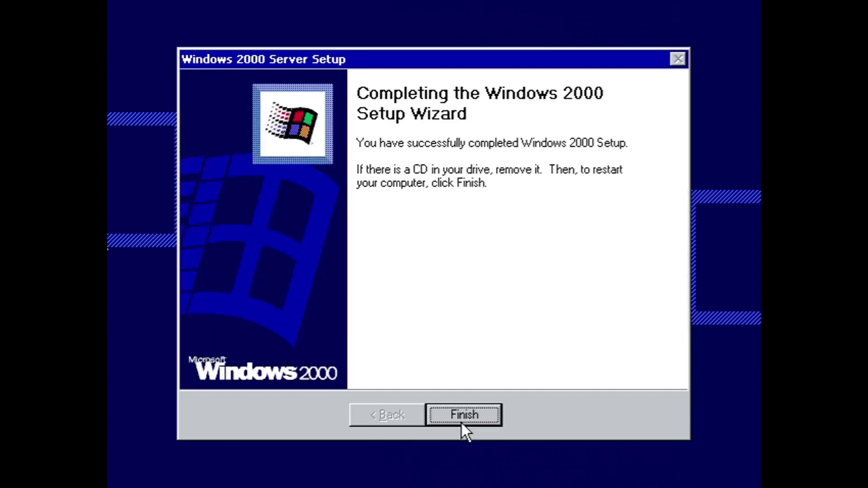
Step: Finish setup, restart, and log on as Administrator with the password
click(462, 424)
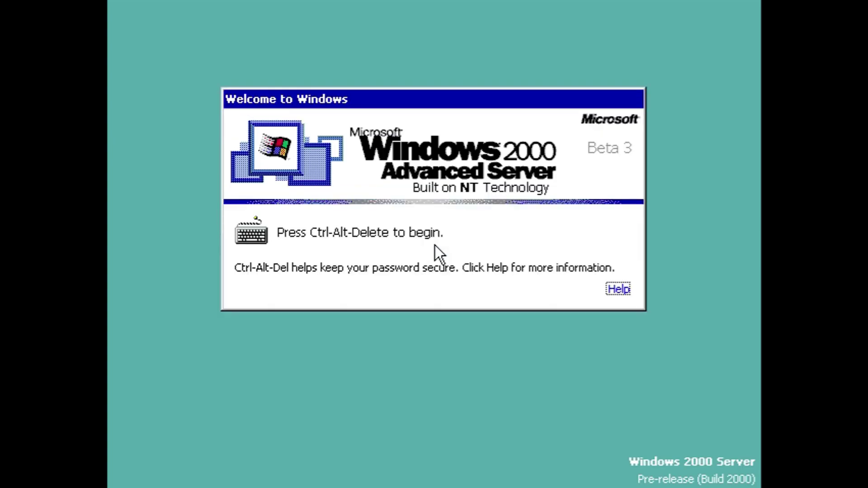
key(ctrl+alt+Delete)
text(**)
key(Return)
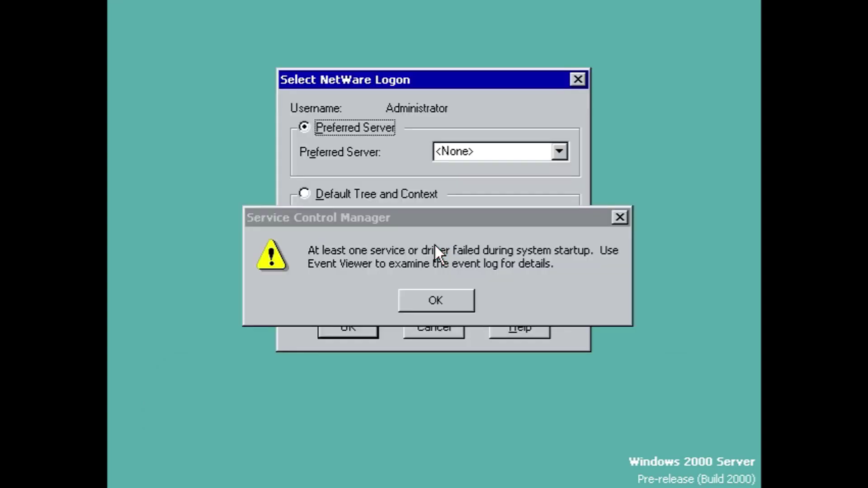
Step: Dismiss the service startup error and skip the NetWare logon
click(436, 297)
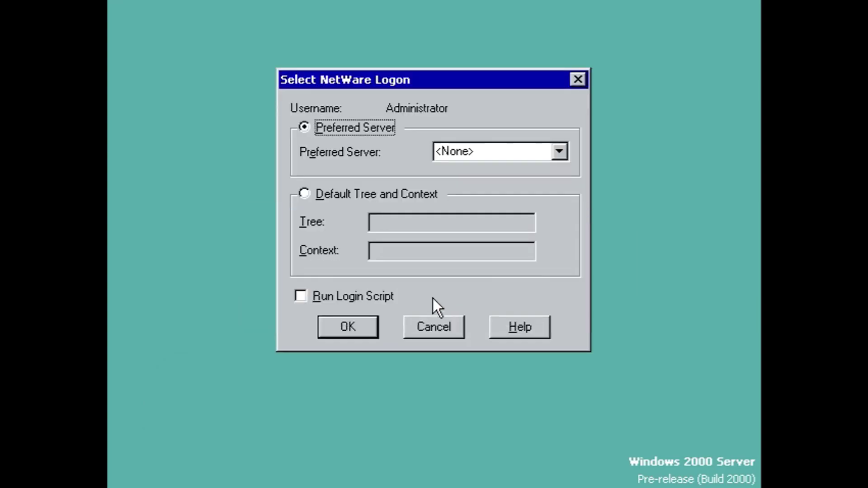
click(463, 159)
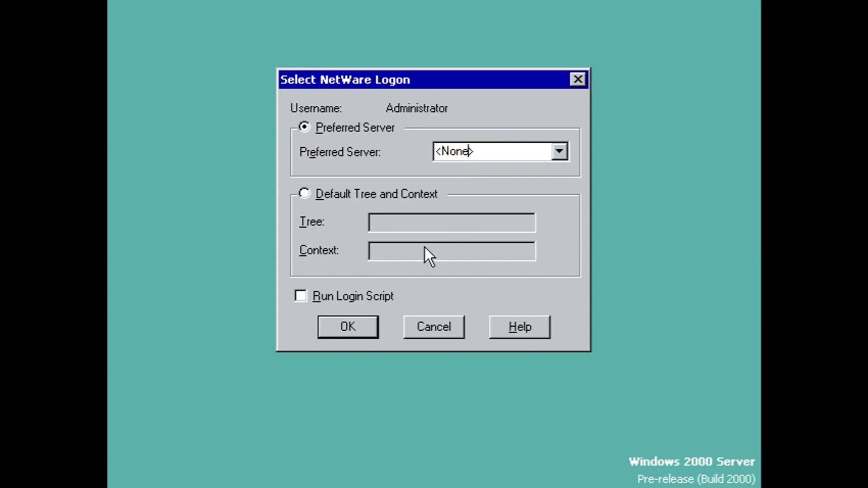
click(428, 332)
click(416, 309)
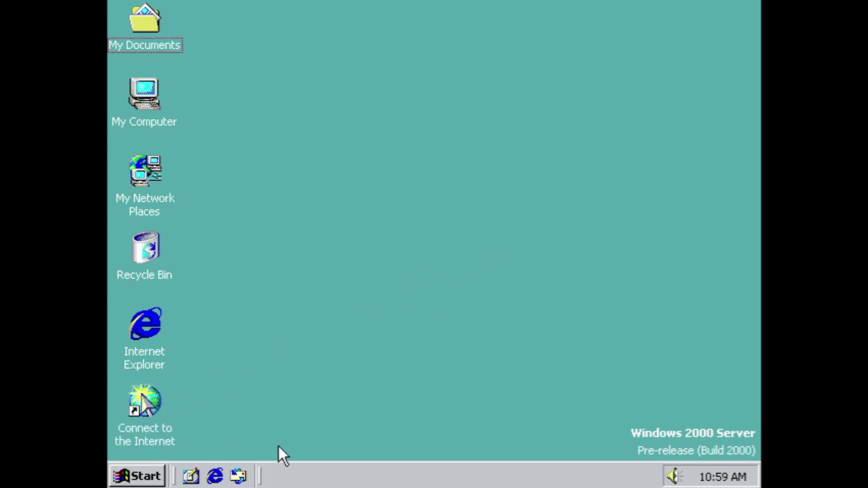
Step: Launch Device Manager with devmgmt.msc and start a driver update for the Video Controller
key(super+r)
text(dev)
text(m)
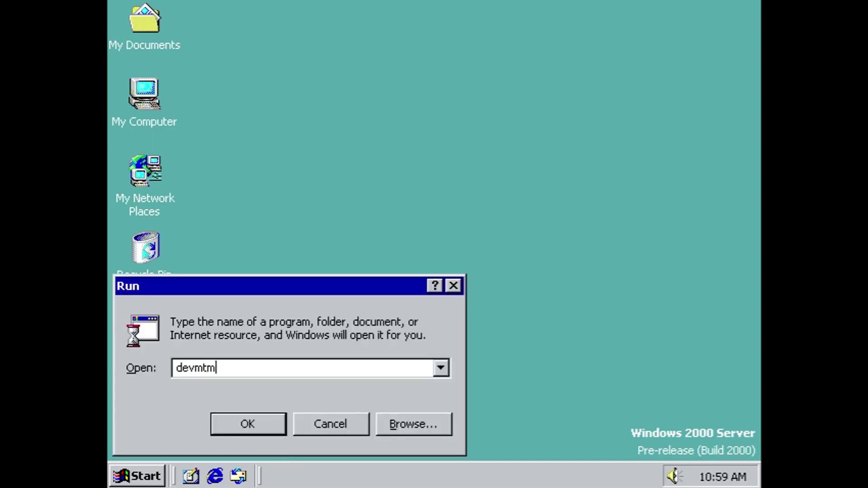
text(gmt.msc)
key(Return)
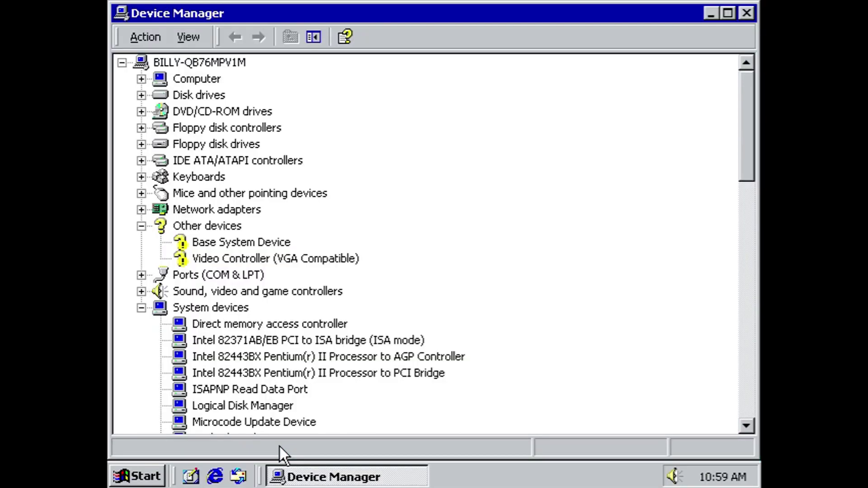
right_click(233, 257)
click(281, 335)
click(279, 39)
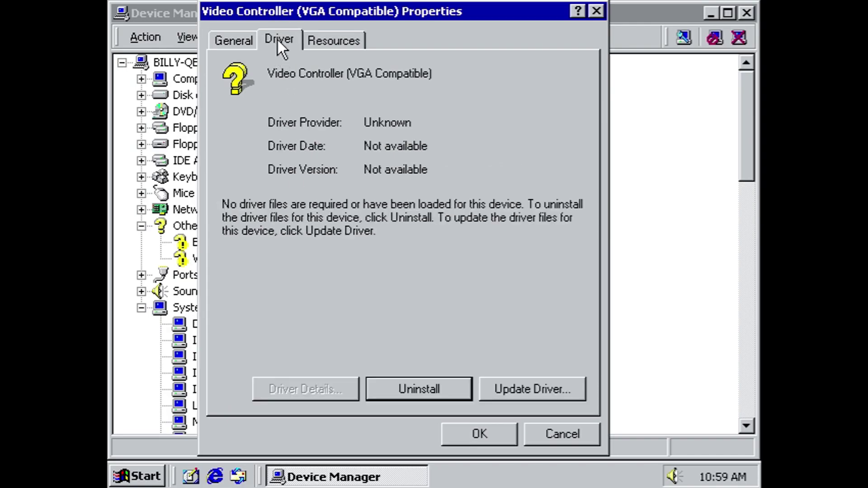
click(530, 387)
click(608, 430)
click(608, 431)
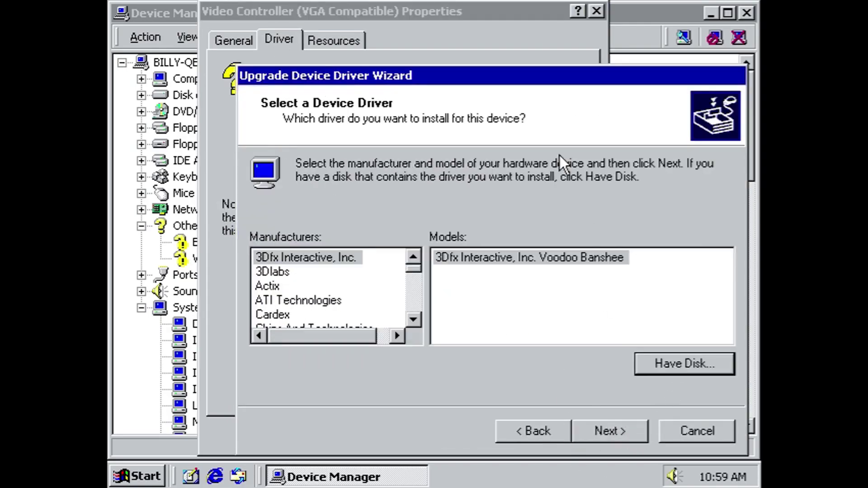
click(683, 362)
Step: Install the SVGA driver from the drivers\6.5\SVGA folder and restart the computer
click(705, 289)
click(241, 348)
double_click(317, 210)
double_click(321, 232)
double_click(322, 229)
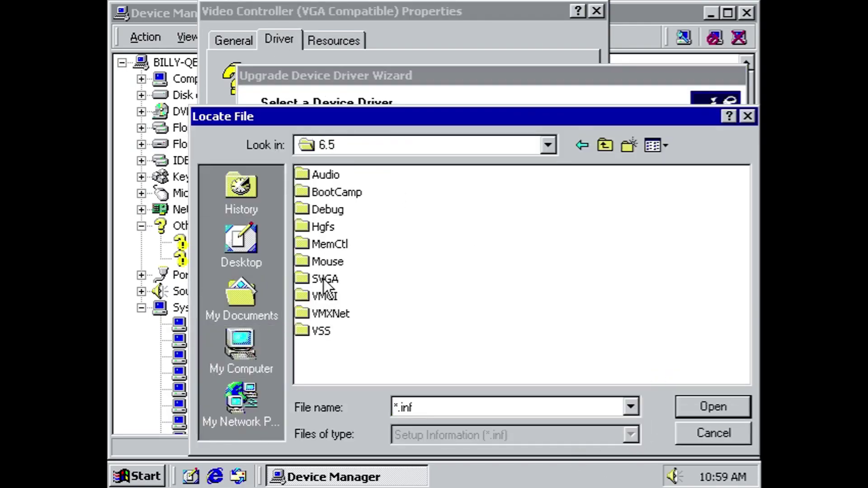
double_click(324, 281)
double_click(326, 175)
click(658, 207)
click(608, 429)
click(608, 430)
click(608, 430)
click(421, 297)
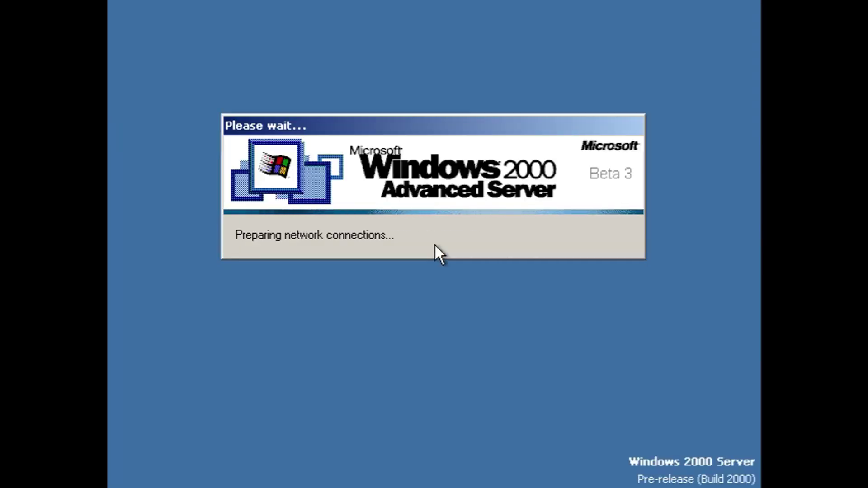
Step: Log on as Administrator and dismiss the failed-service startup warning
key(ctrl+alt+Delete)
key(Return)
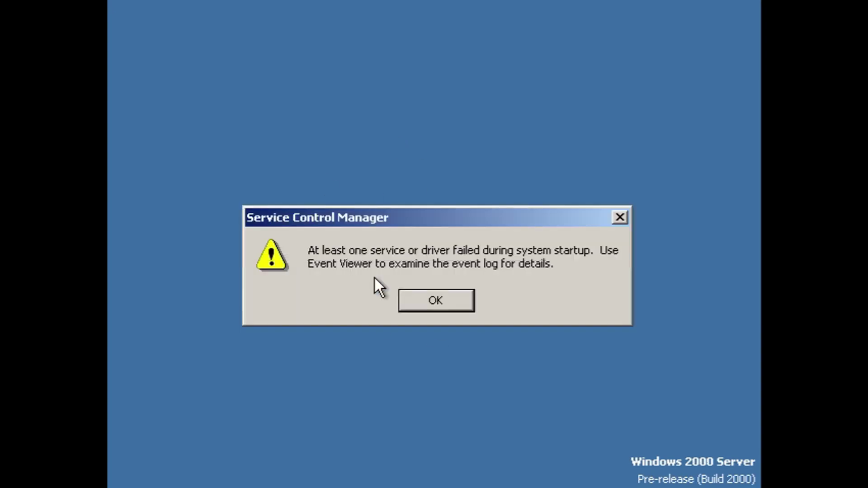
click(422, 301)
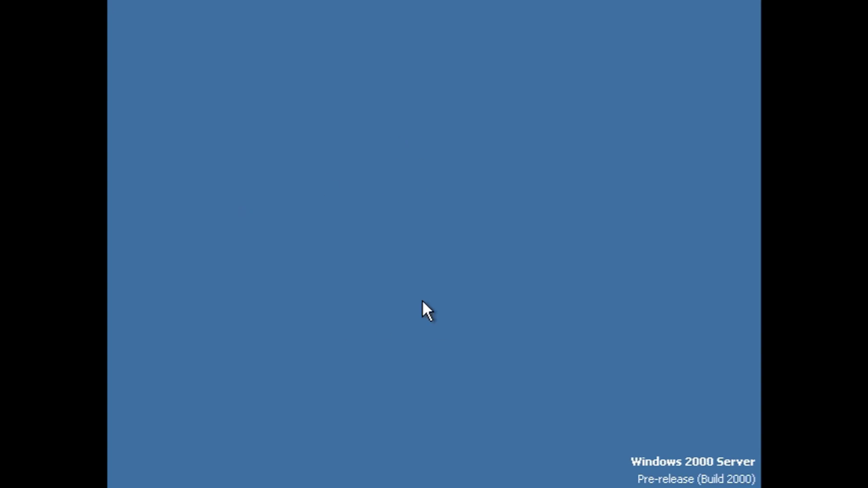
Step: Set the desktop screen area to 1376 by 774 pixels and keep it
right_click(398, 312)
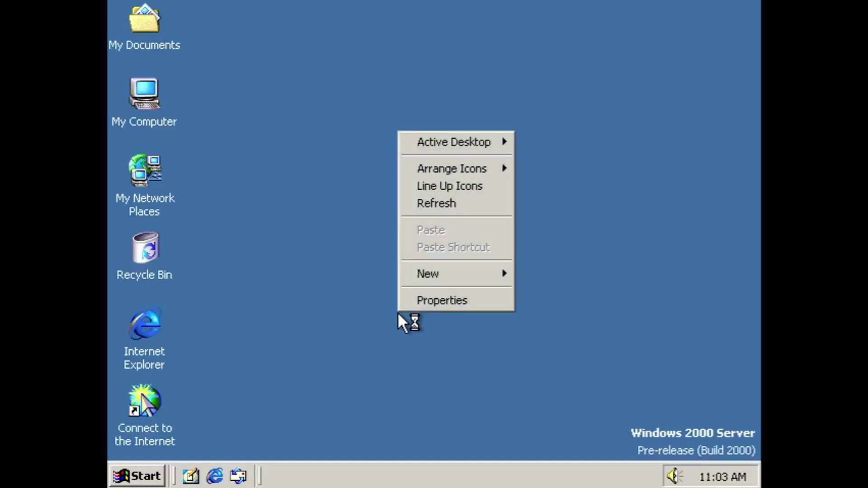
click(411, 301)
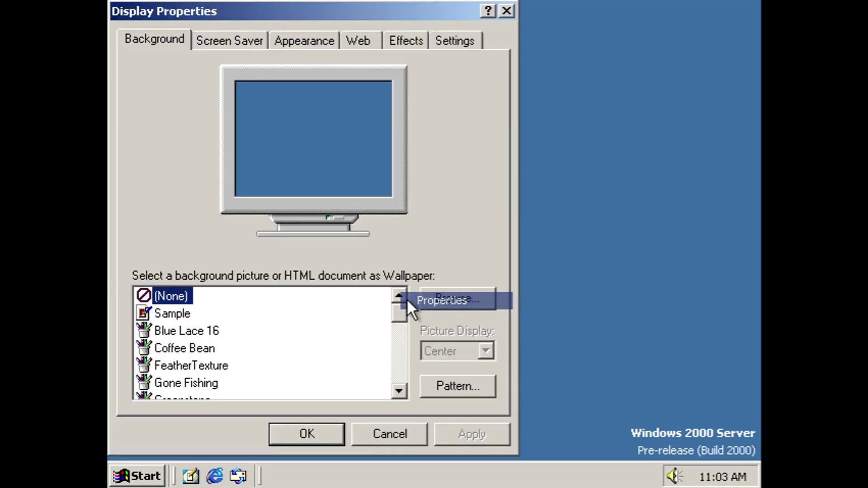
click(448, 40)
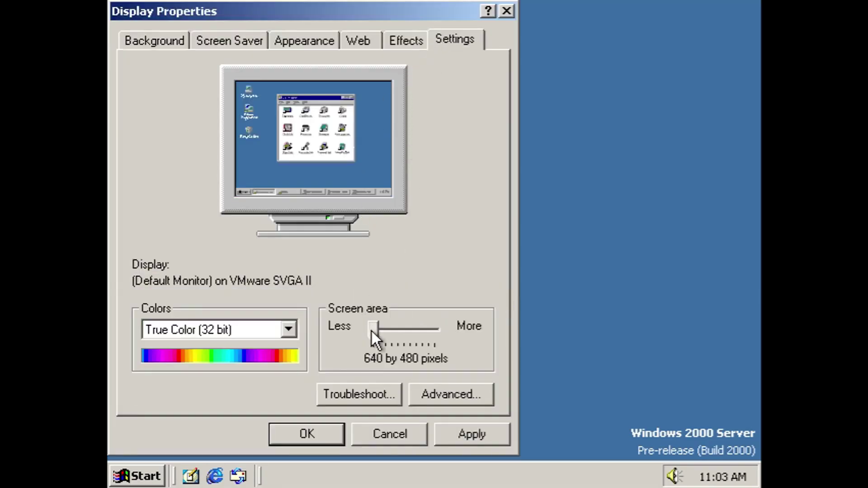
drag(370, 329, 434, 329)
click(281, 429)
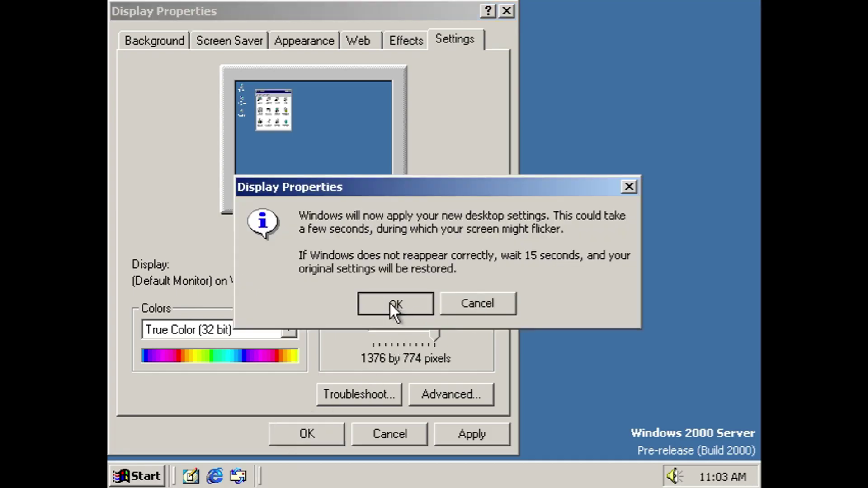
click(390, 302)
click(156, 103)
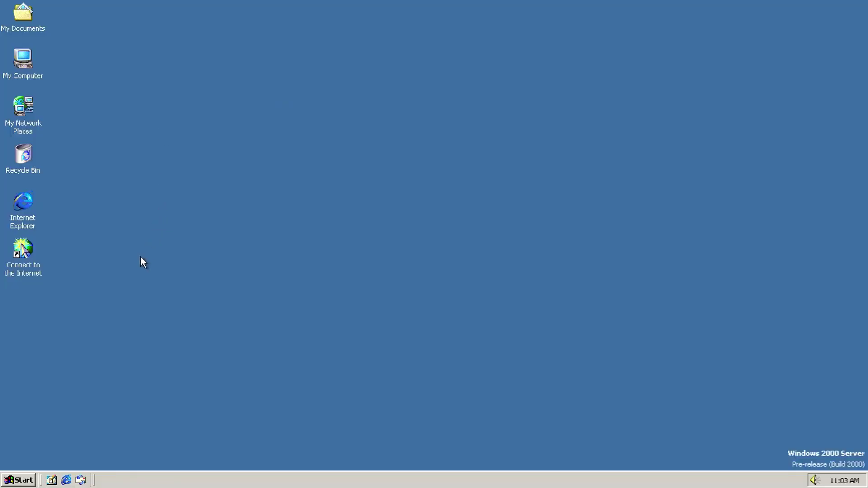
right_click(26, 57)
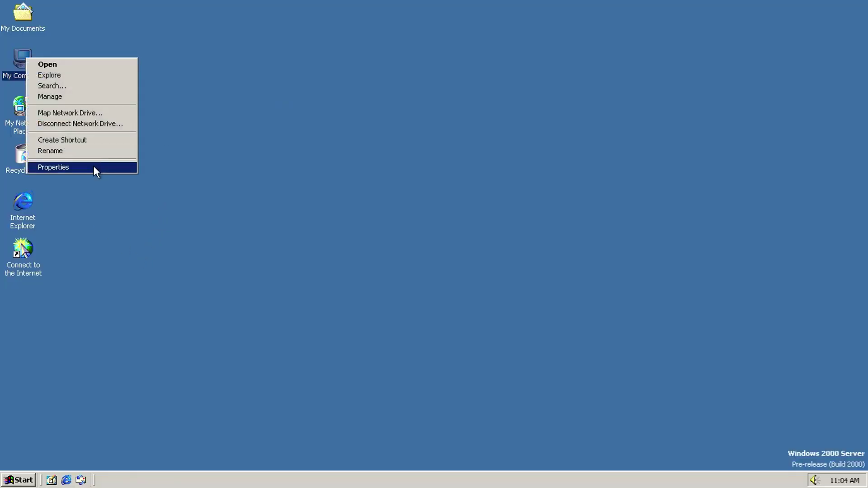
click(93, 166)
drag(130, 21, 245, 89)
key(super+r)
text(winver)
key(Return)
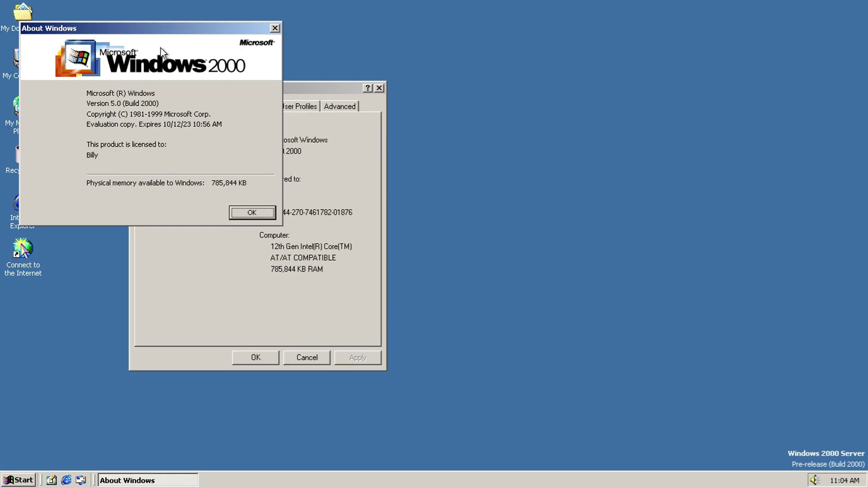
drag(149, 29, 616, 128)
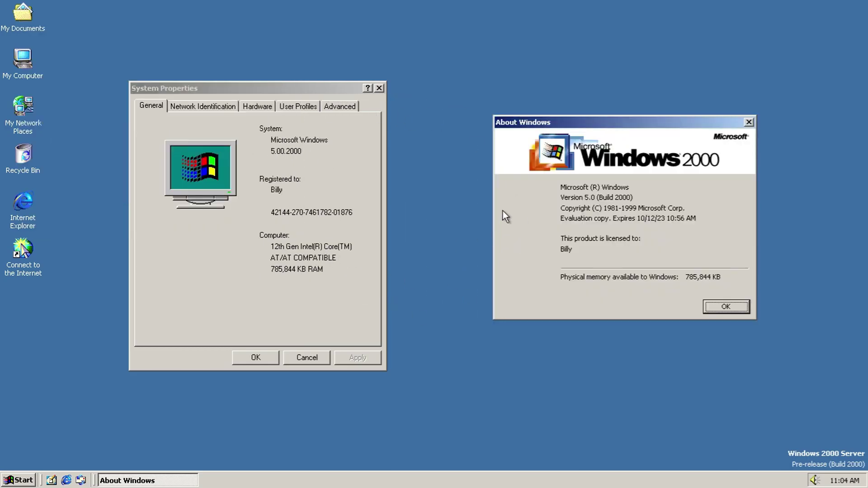
click(723, 306)
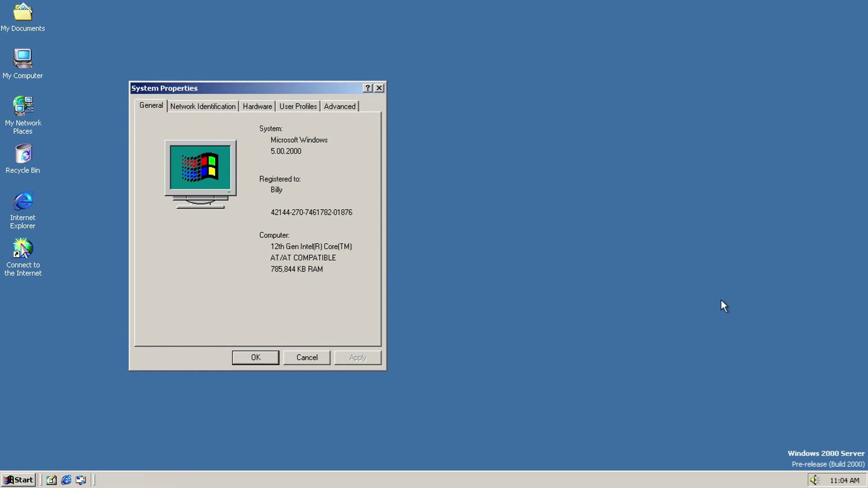
click(307, 358)
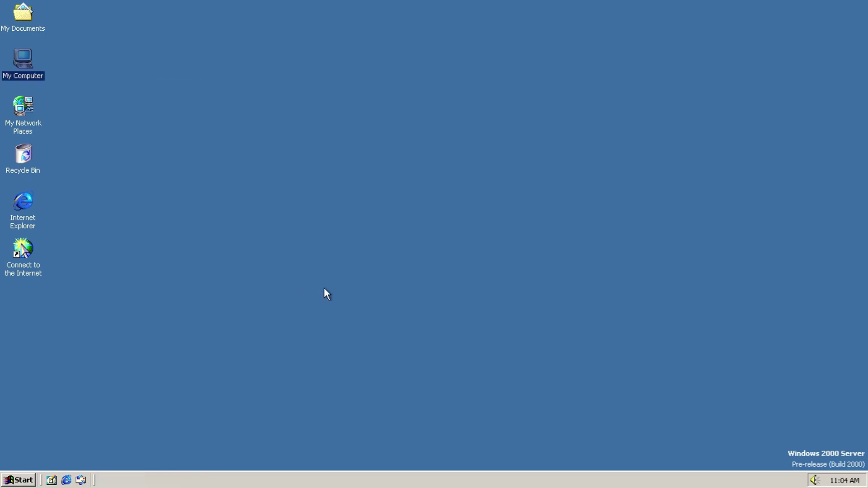
Step: Open Display Properties and preview the Sample and Blue Lace 16 wallpapers, tiled
right_click(320, 231)
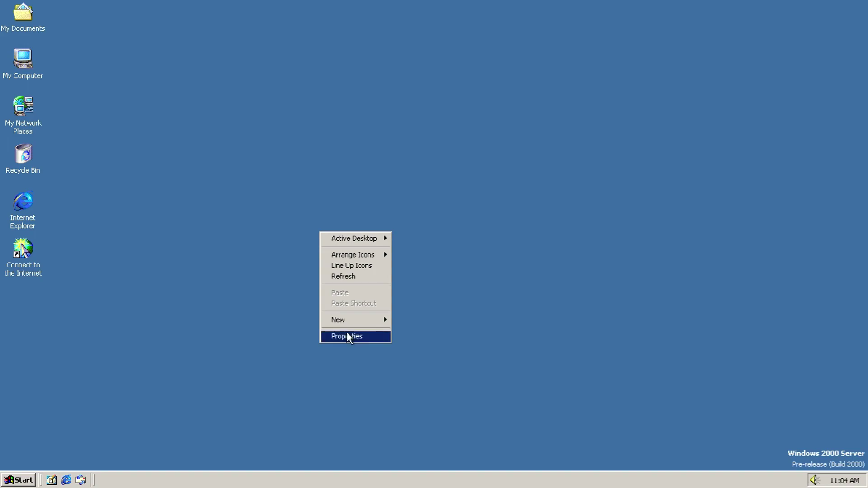
click(348, 337)
click(70, 223)
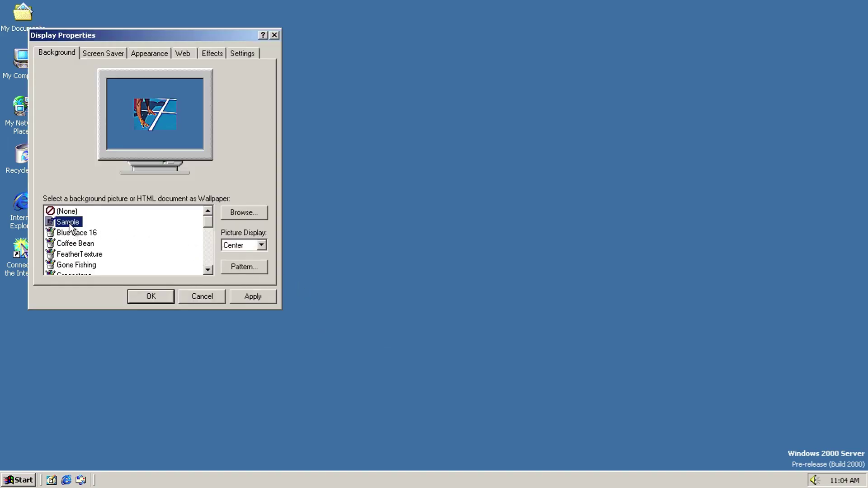
key(Down)
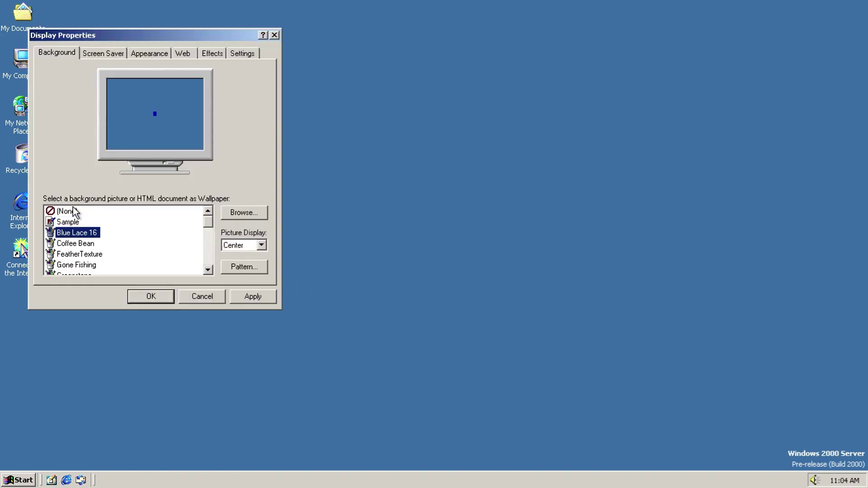
click(262, 245)
click(236, 265)
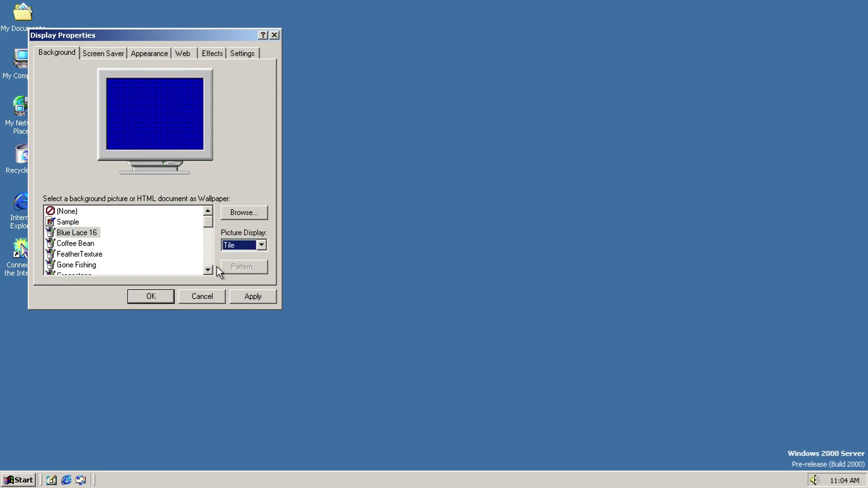
Step: Preview wallpapers from Coffee Bean through Zapotec, then return to no wallpaper
click(93, 244)
key(Down)
key(Down)
key(Down)
key(Down)
key(Down)
key(Down)
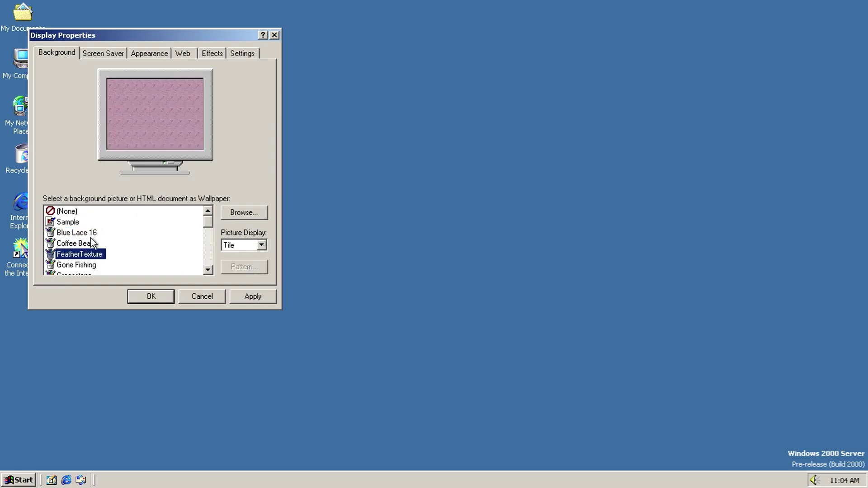
key(Down)
key(Down)
key(Down)
key(Down)
key(Down)
key(Down)
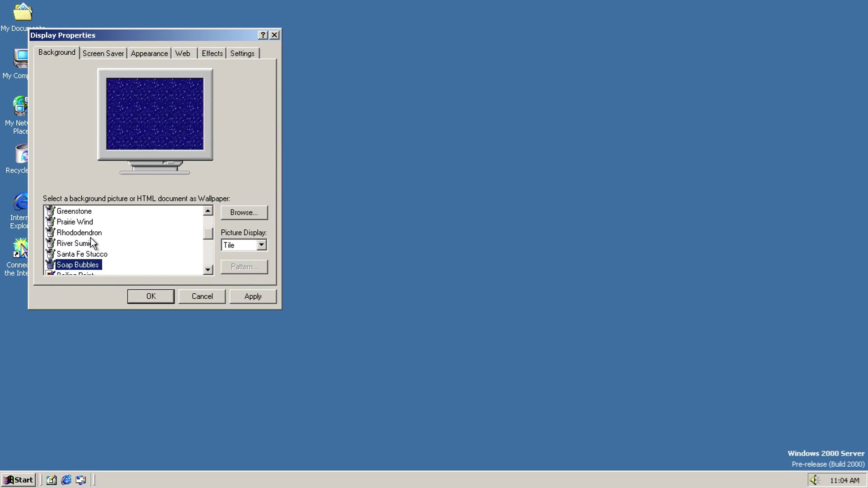
key(Up)
key(Up)
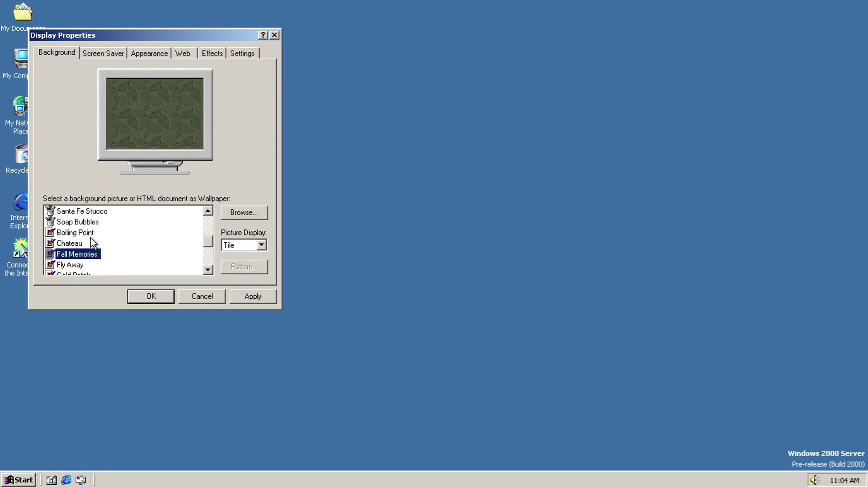
key(Down)
key(Down)
key(Down)
key(Down)
key(Down)
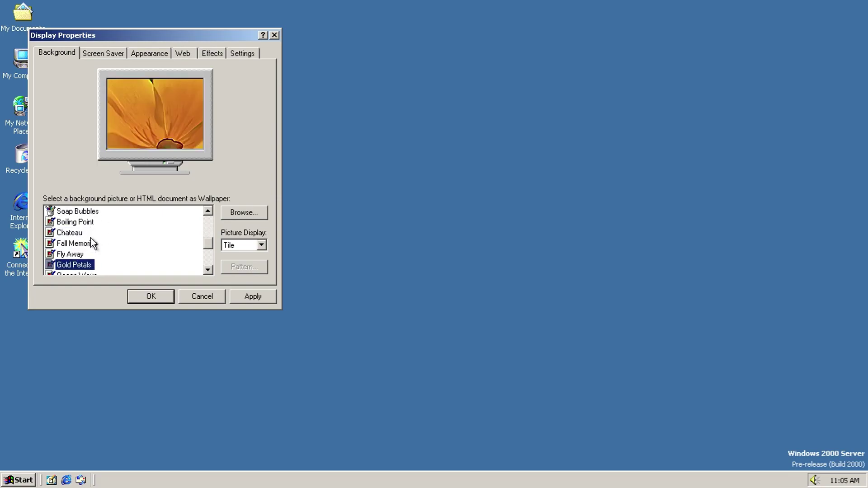
key(Up)
key(Down)
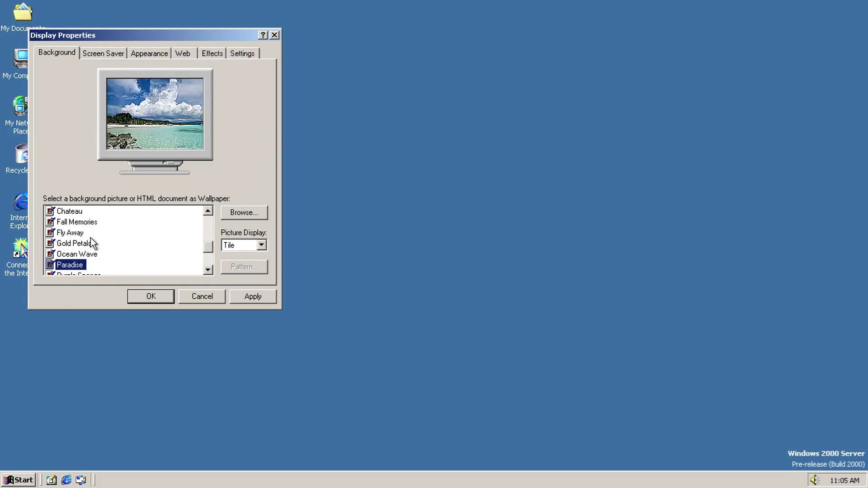
key(Down)
key(Down)
key(Down)
key(Down)
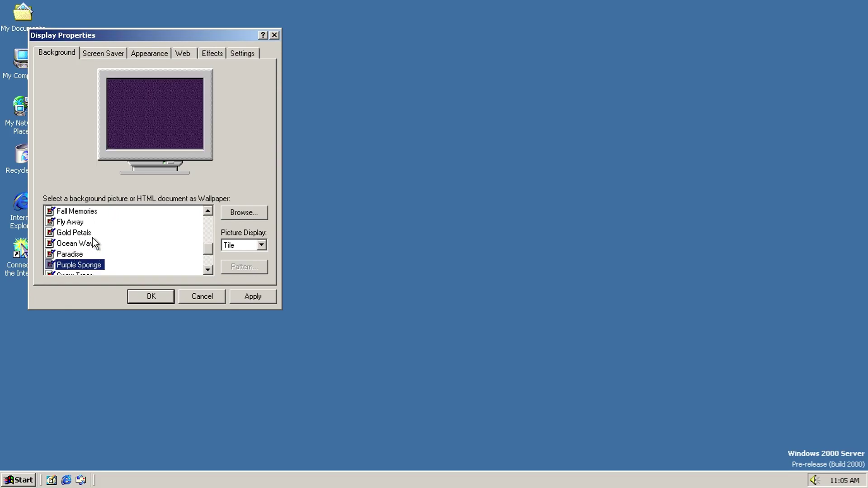
key(Down)
key(Down)
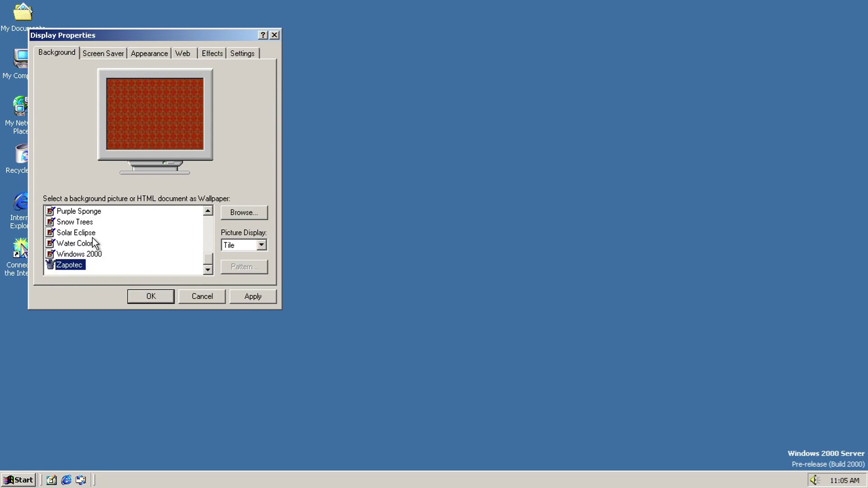
key(Up)
key(Page_Up)
key(Page_Up)
key(Page_Up)
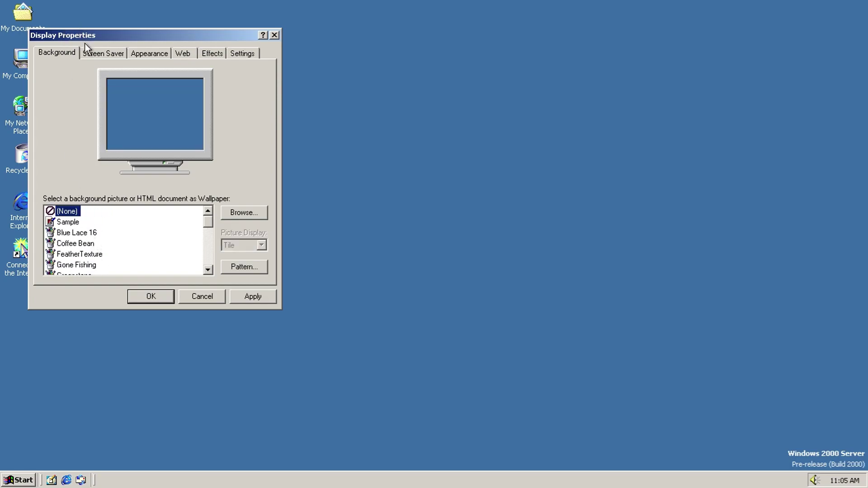
Step: Browse background patterns from 50% Gray to Quilt and close without choosing one
click(101, 53)
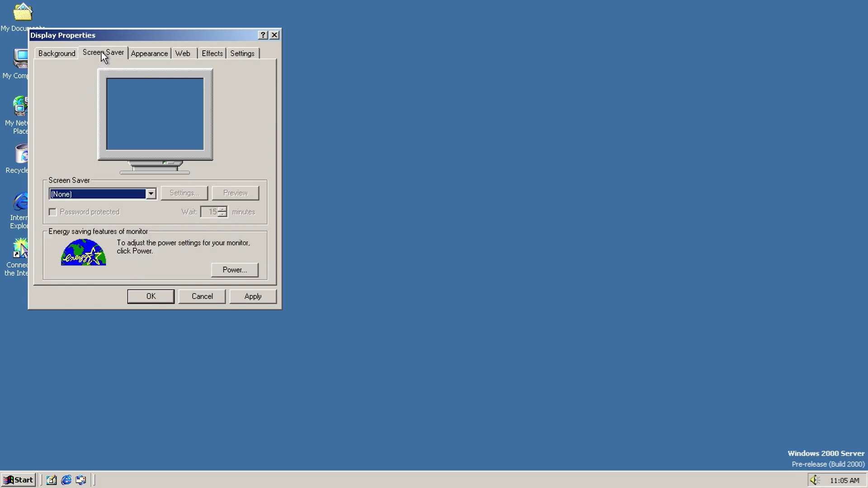
click(58, 53)
click(253, 262)
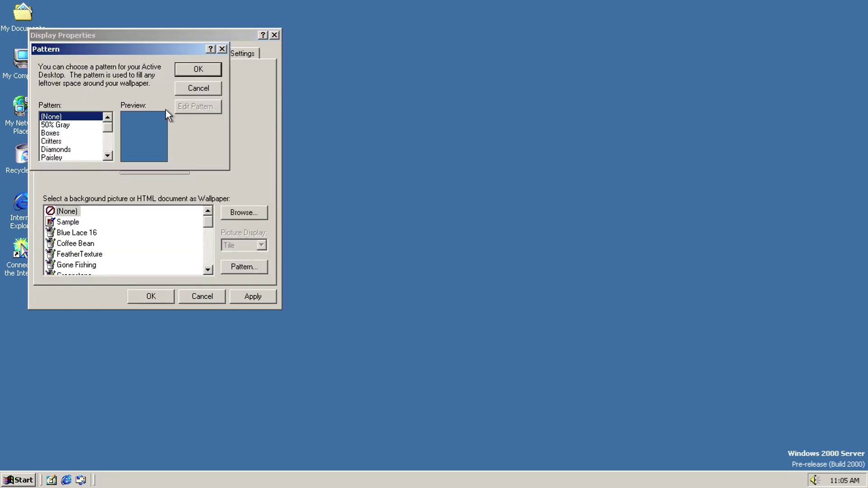
click(98, 125)
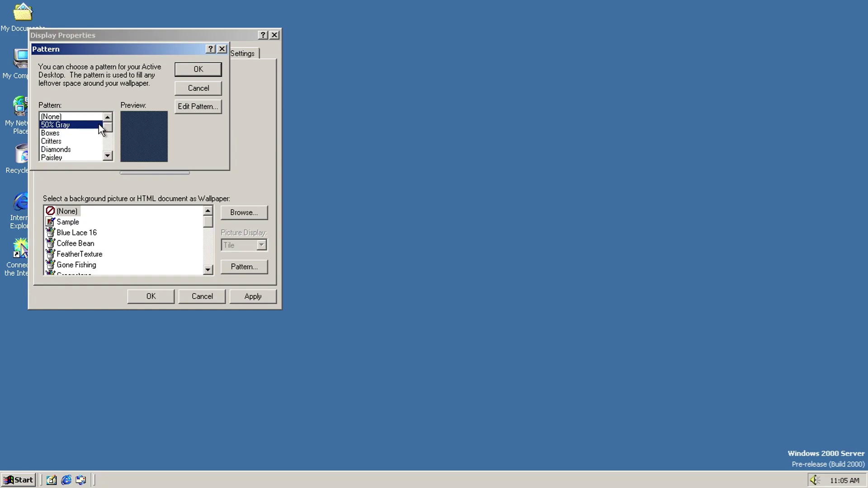
key(Down)
key(Down)
key(Down)
key(Down)
key(Down)
key(Down)
key(Down)
key(Down)
key(Down)
key(Down)
key(Down)
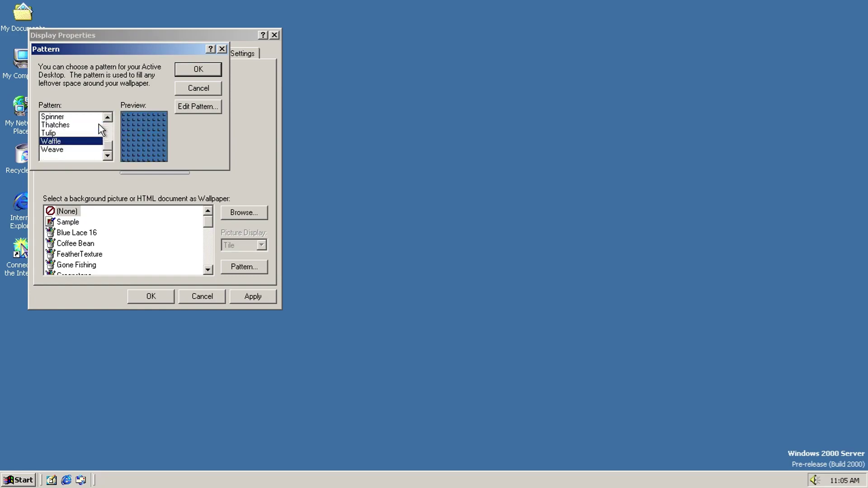
key(Page_Up)
key(Page_Up)
click(192, 91)
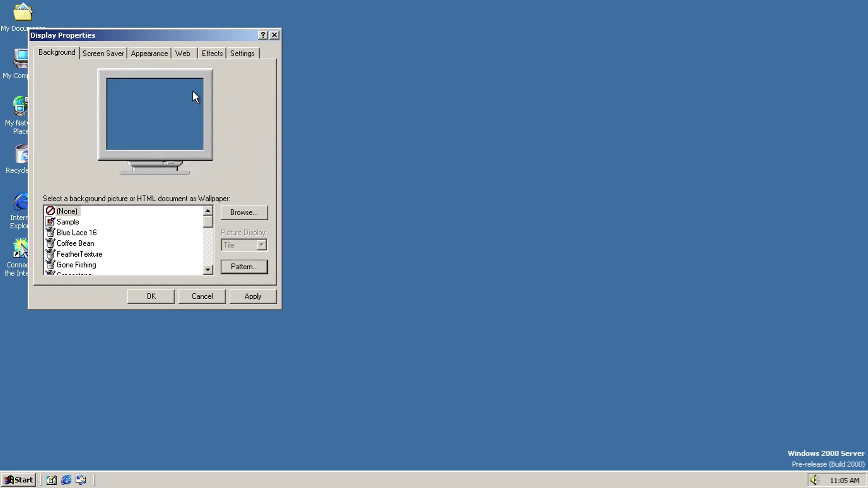
click(84, 55)
Step: Preview the 3D FlowerBox screen saver full screen
click(79, 194)
click(80, 193)
key(Down)
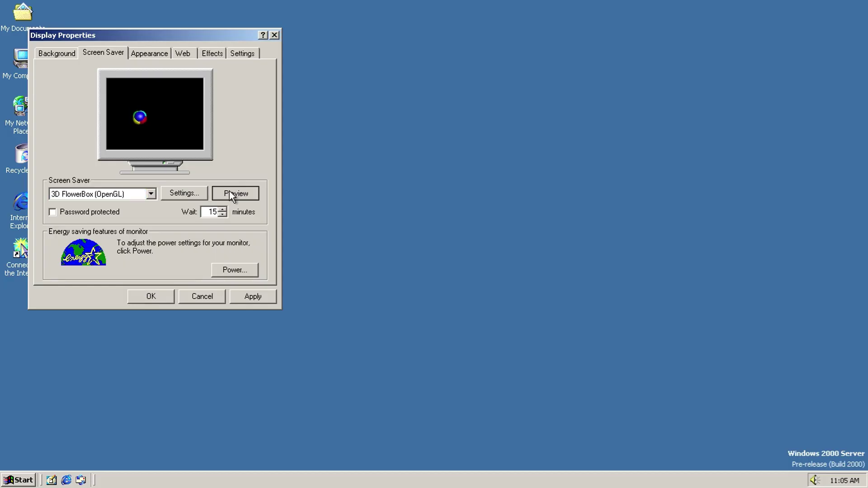
click(229, 191)
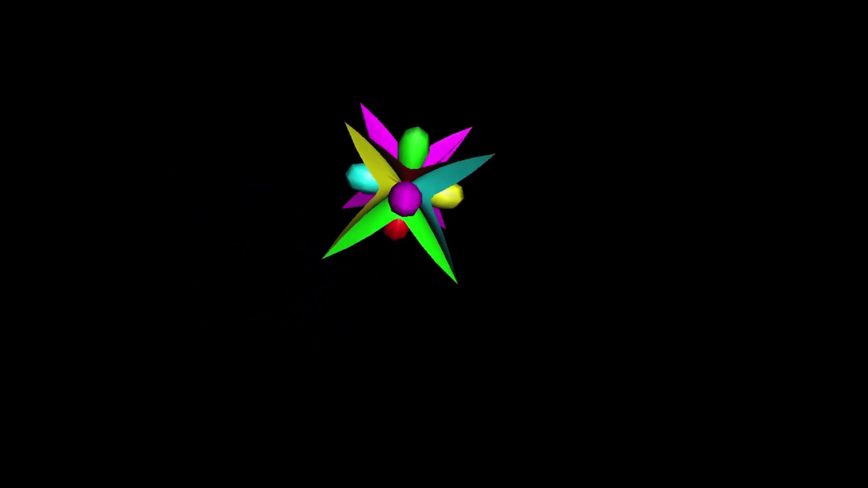
Step: Preview the 3D Flying Objects and 3D Maze screen savers full screen
mouse_move(223, 196)
click(128, 195)
click(134, 202)
click(239, 194)
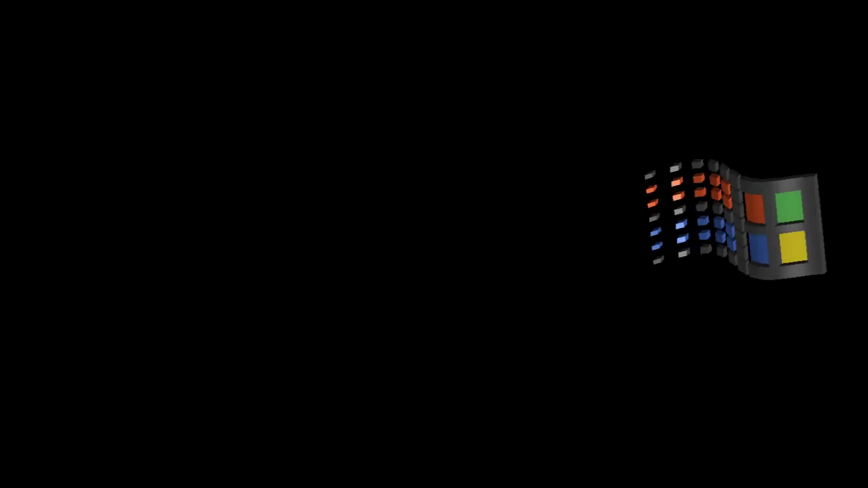
mouse_move(182, 197)
scroll(146, 196, down, 1)
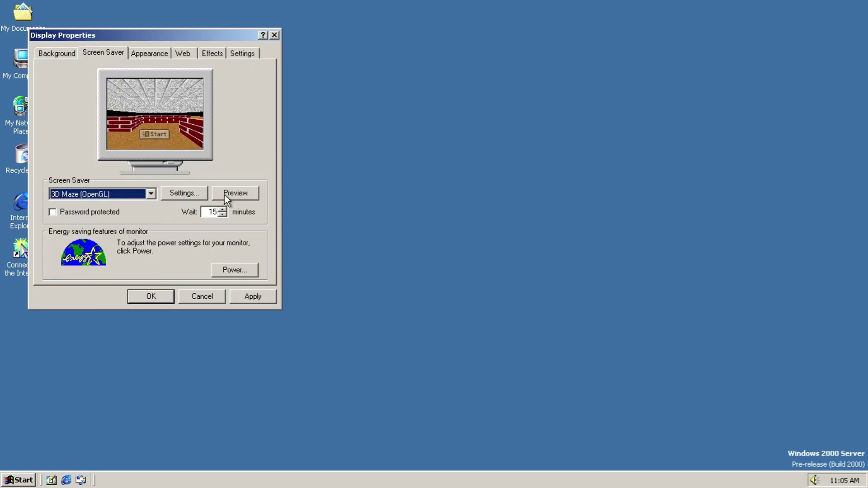
click(225, 195)
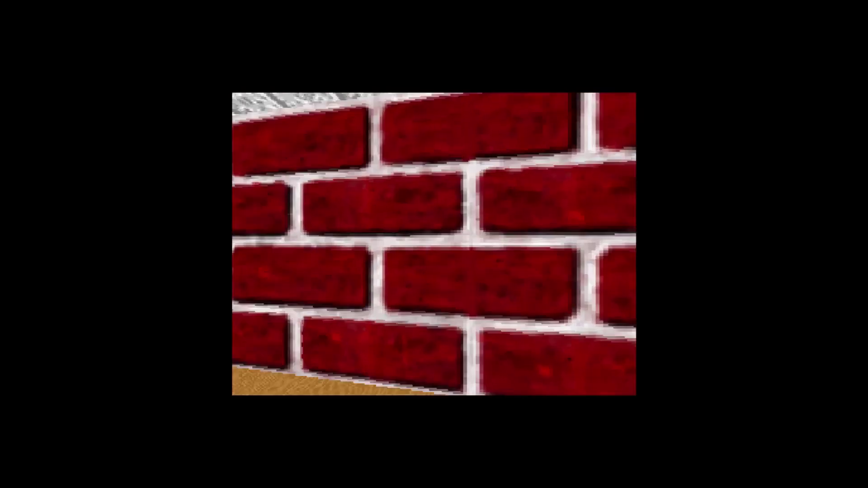
Step: Choose 3D Pipes, view its settings without changes, and preview it full screen
mouse_move(360, 243)
click(131, 196)
click(131, 215)
click(201, 193)
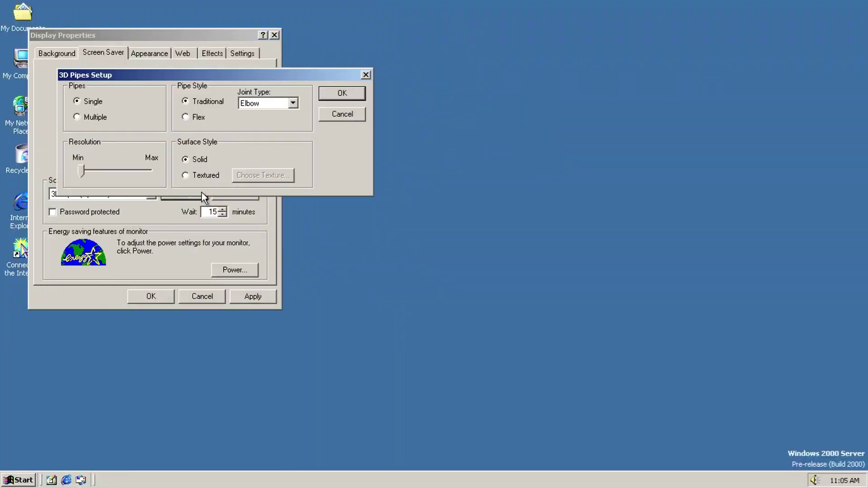
click(278, 107)
click(278, 107)
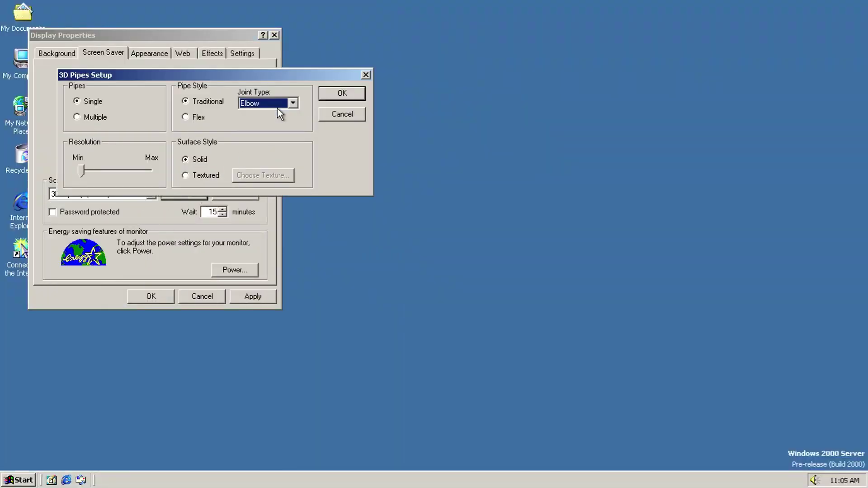
click(342, 114)
click(222, 191)
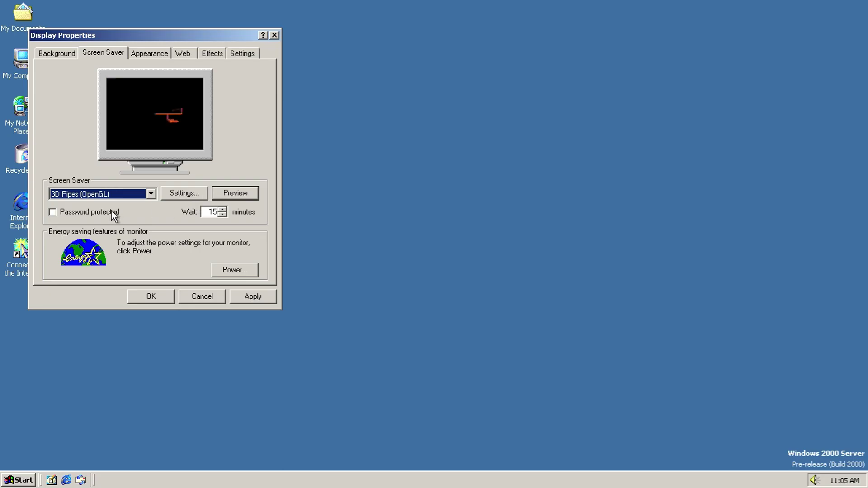
Step: Select 3D Text (OpenGL) as the screen saver
click(115, 196)
key(Down)
key(Return)
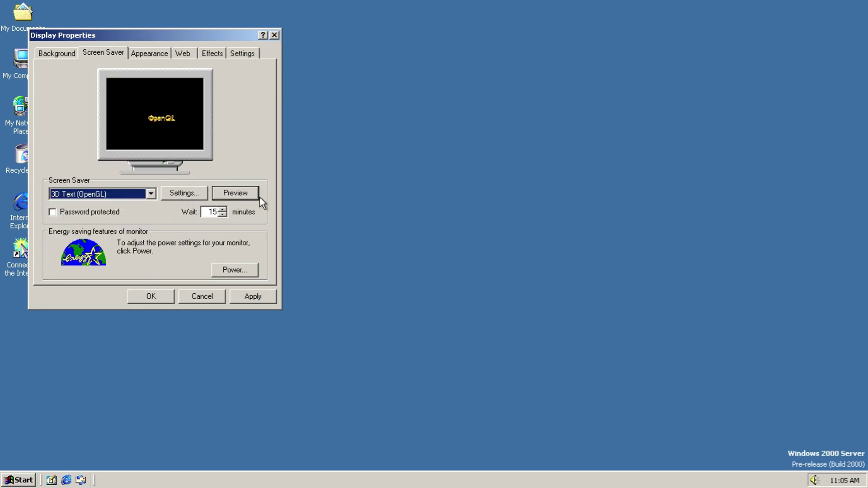
Step: Preview the 3D Text, Beziers and Channel screen savers full screen
click(245, 193)
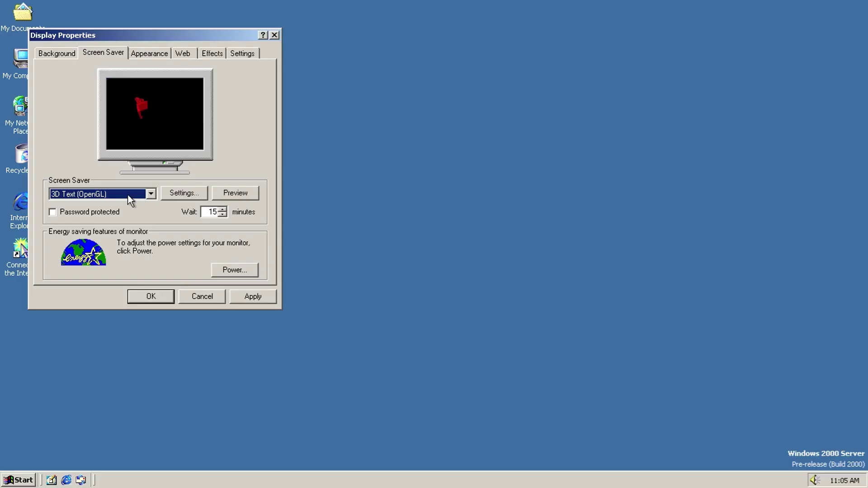
key(Down)
click(247, 193)
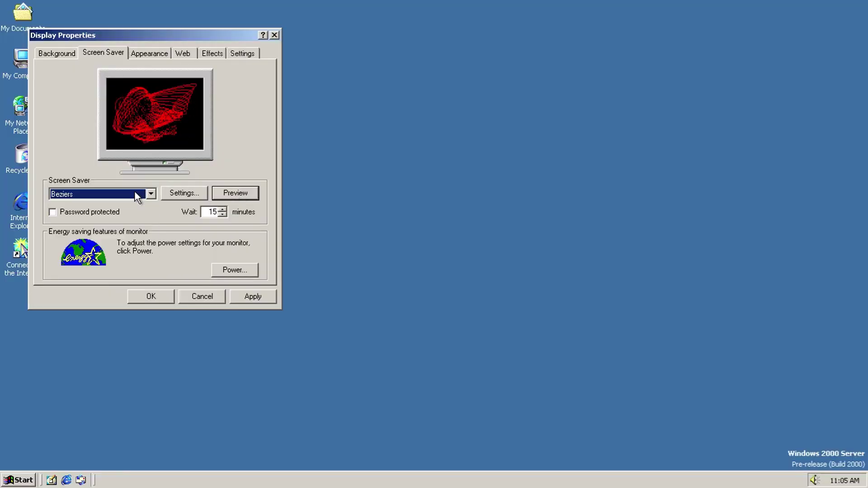
key(Down)
key(Down)
click(233, 193)
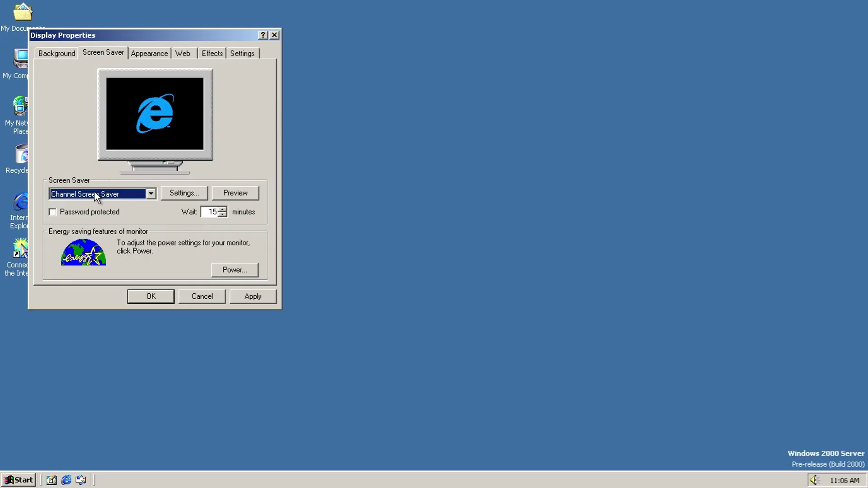
click(96, 197)
Step: Preview the Default and Logon screen savers full screen
click(90, 271)
click(245, 193)
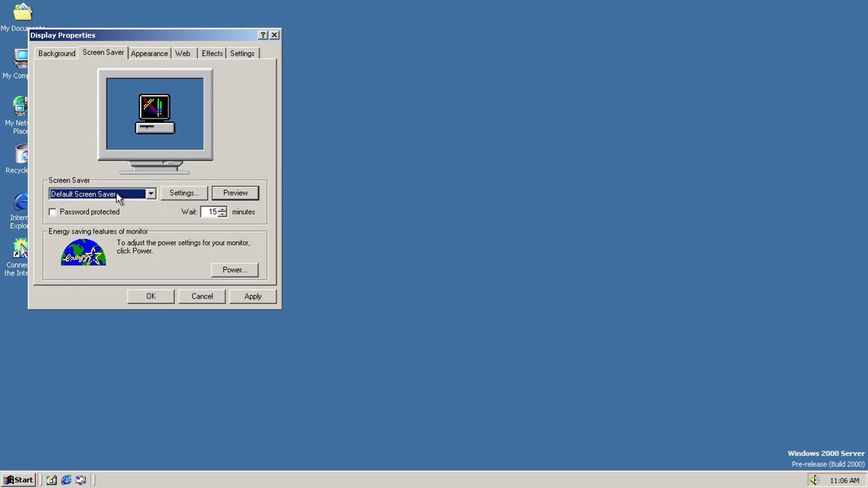
click(116, 193)
click(135, 276)
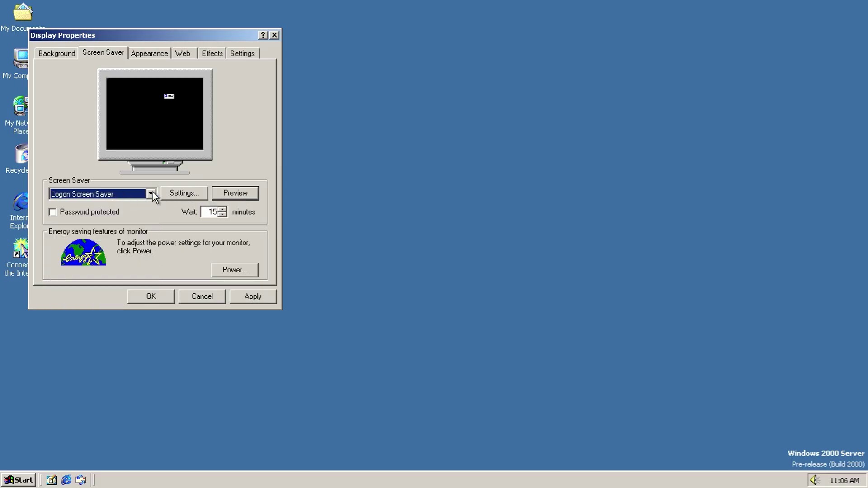
click(234, 193)
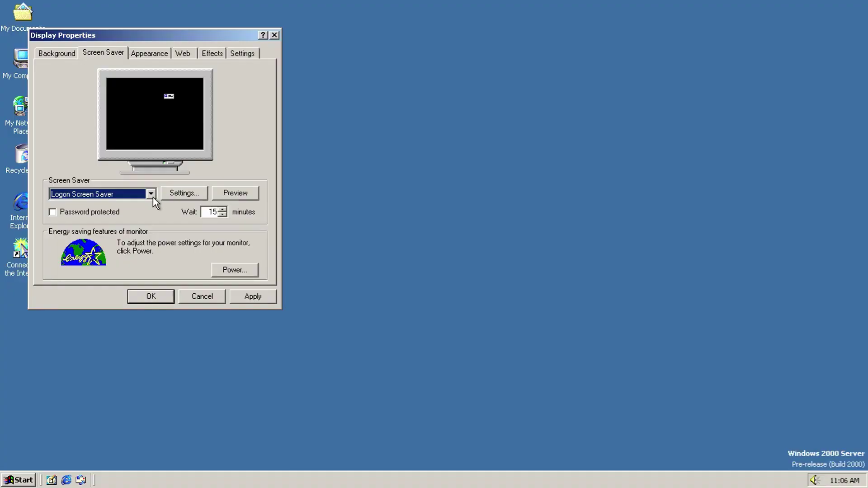
Step: Preview the Marquee Display and Mystify screen savers full screen
click(153, 197)
scroll(151, 197, down, 1)
click(216, 193)
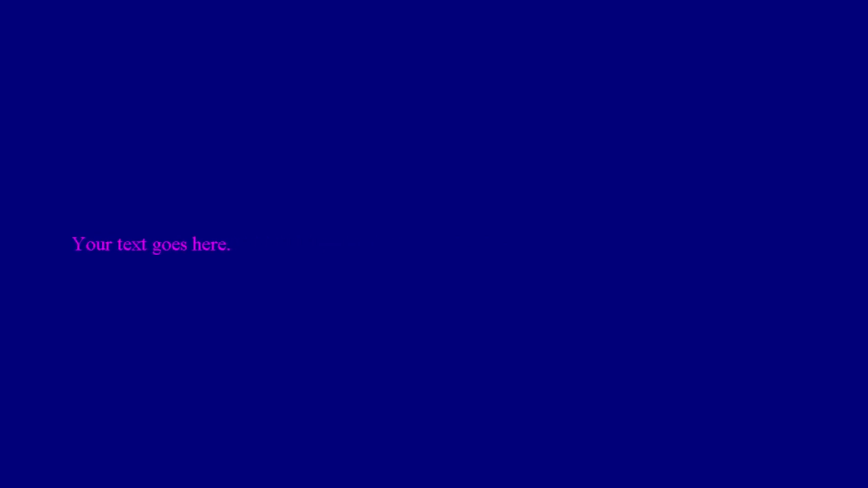
click(120, 194)
click(120, 194)
scroll(121, 193, down, 1)
click(224, 191)
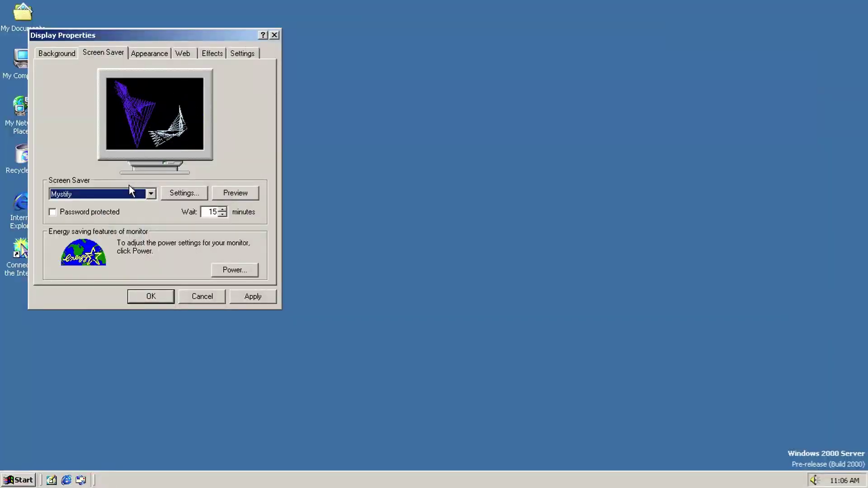
Step: Preview the Starfield Simulation screen saver full screen
click(127, 190)
click(126, 190)
scroll(126, 190, down, 1)
click(238, 192)
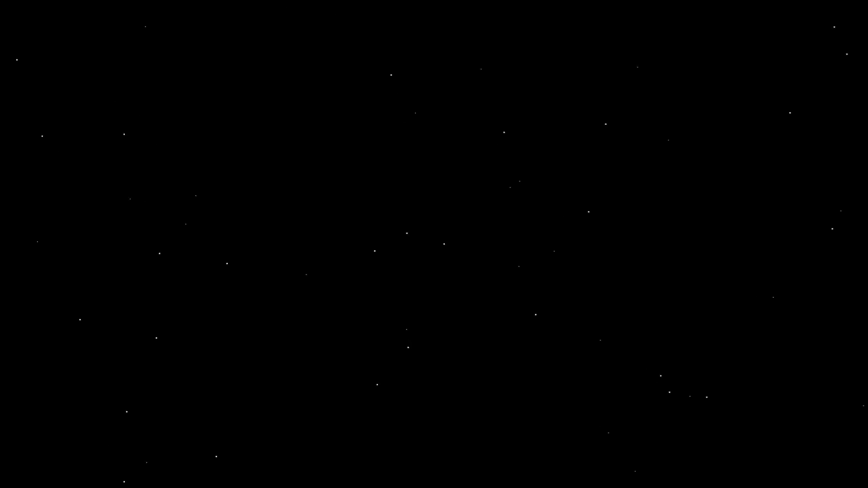
mouse_move(199, 200)
Step: Leave the screen saver at (None) and move on to the Appearance settings
click(151, 194)
click(151, 194)
scroll(175, 194, up, 12)
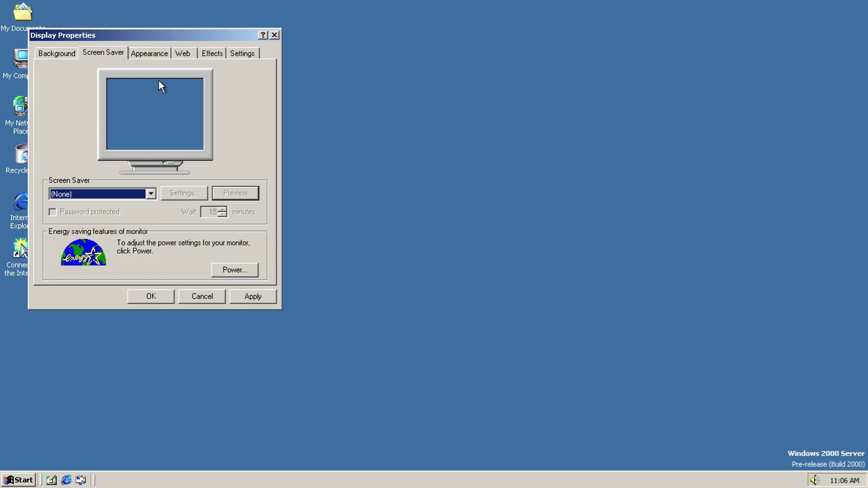
click(153, 55)
Step: Preview the Teal, Maple, High Contrast and other colour schemes, ending on Windows Standard
click(127, 210)
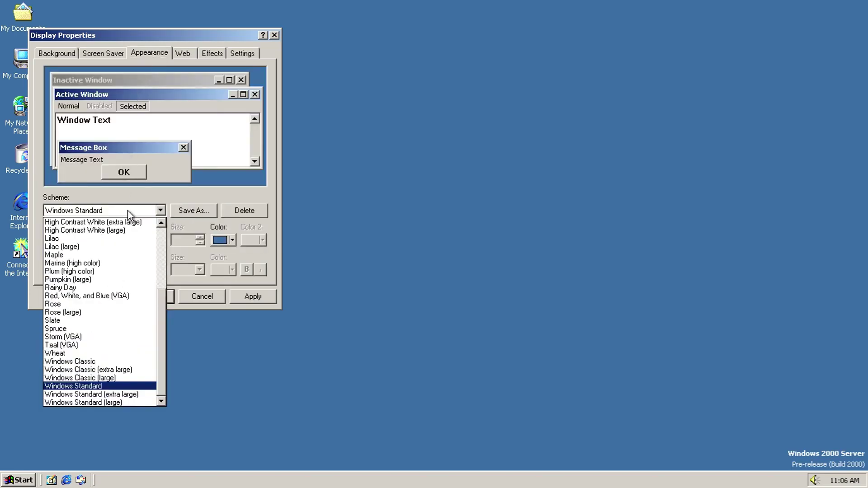
key(Down)
key(Down)
key(Up)
key(Up)
key(Up)
key(Up)
key(Up)
key(Up)
key(Up)
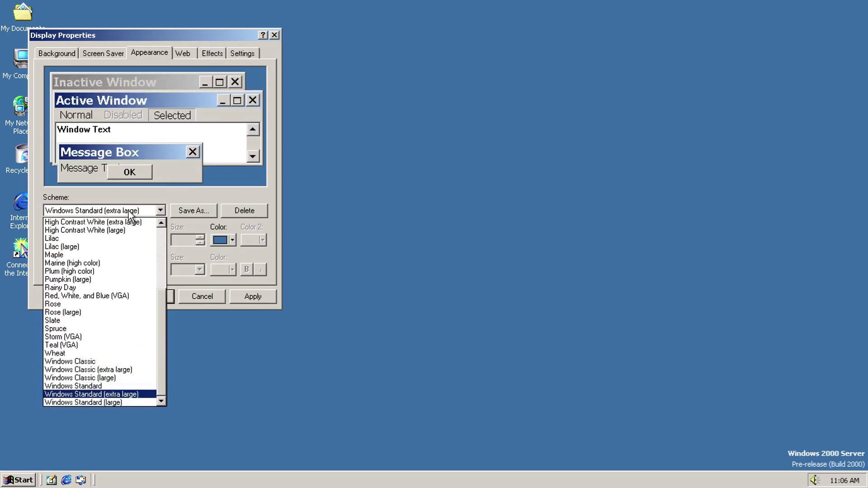
key(Up)
key(Up)
key(Up)
key(Up)
key(Up)
key(Up)
key(Up)
key(Up)
key(Up)
key(Up)
key(Up)
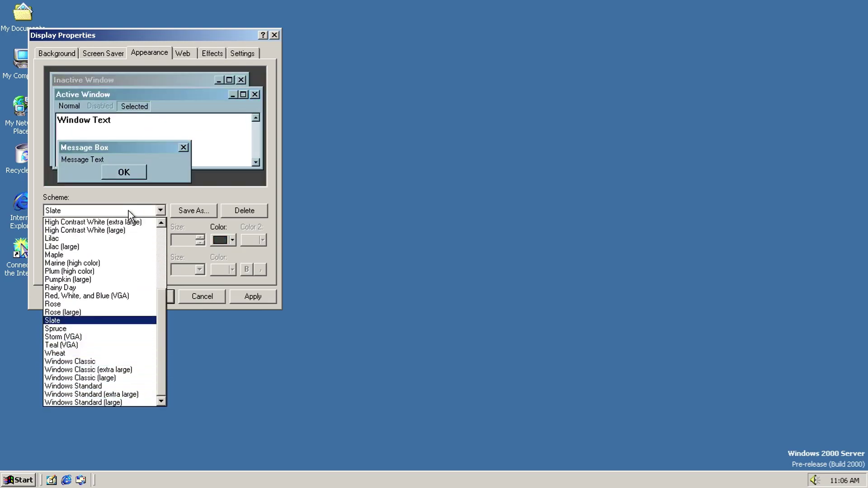
key(Up)
key(Up)
key(Up)
key(Up)
key(Up)
key(Up)
key(Up)
key(Up)
key(Up)
key(Up)
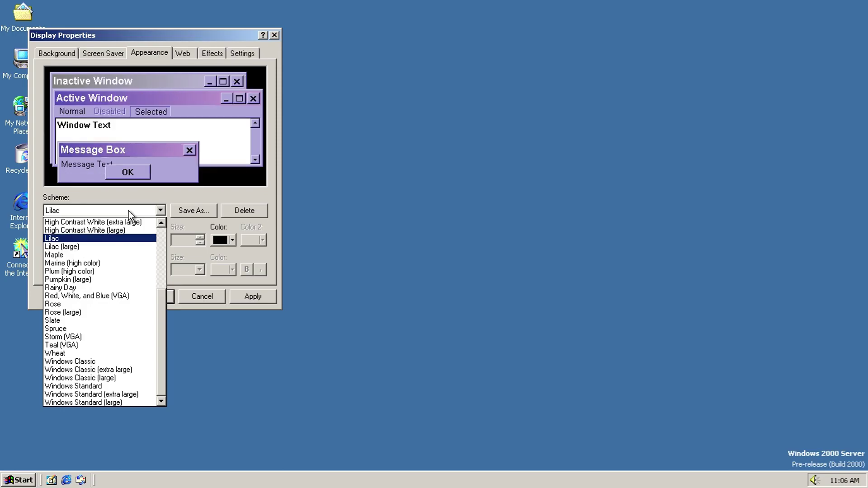
key(Up)
key(Up)
key(Up)
key(Up)
key(Up)
key(Up)
key(Up)
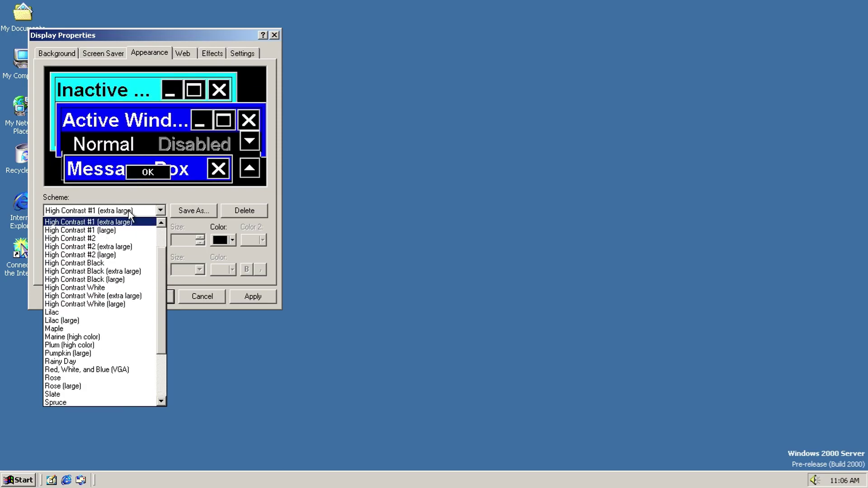
key(Up)
key(Up)
key(Up)
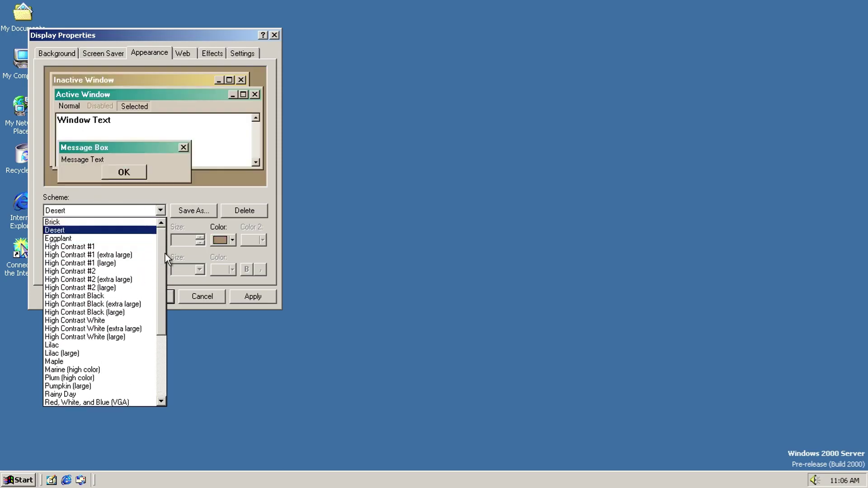
key(Down)
key(Down)
key(Down)
key(Down)
key(Down)
key(Down)
key(Down)
key(Down)
key(Down)
key(Down)
key(Down)
key(Down)
key(Down)
key(Down)
key(Down)
key(Down)
key(Down)
key(Down)
key(Down)
key(Down)
key(Down)
key(Down)
key(Down)
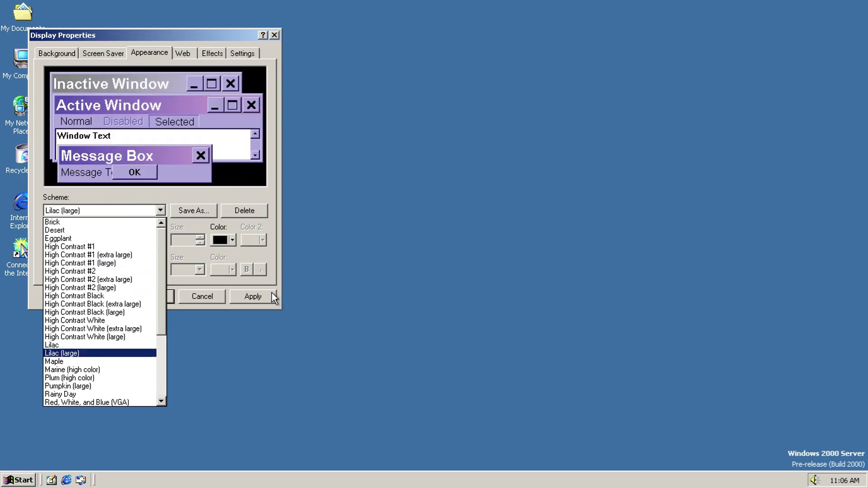
key(Up)
key(Up)
key(Up)
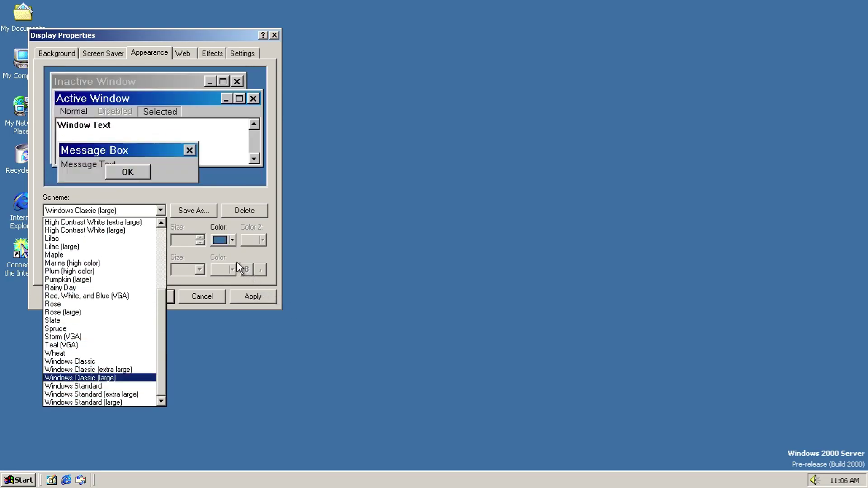
key(Down)
click(156, 213)
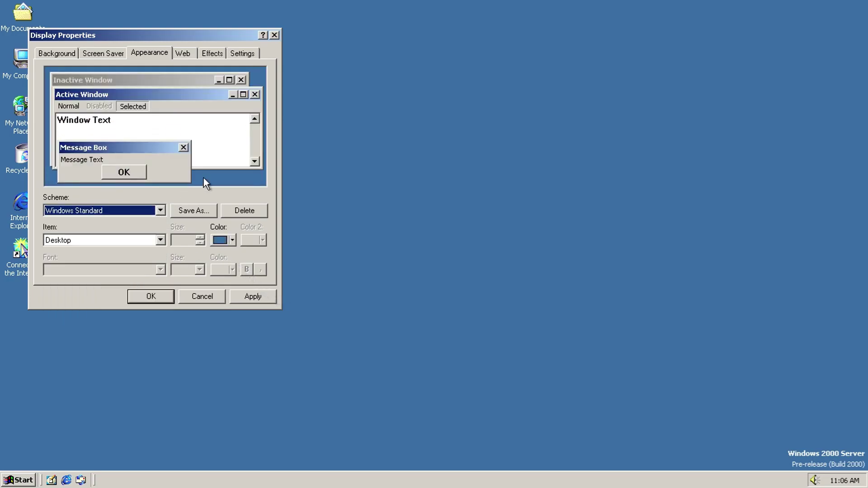
Step: Check the appearance Item list, leaving it on Desktop, and go to the Web settings
click(76, 242)
click(75, 241)
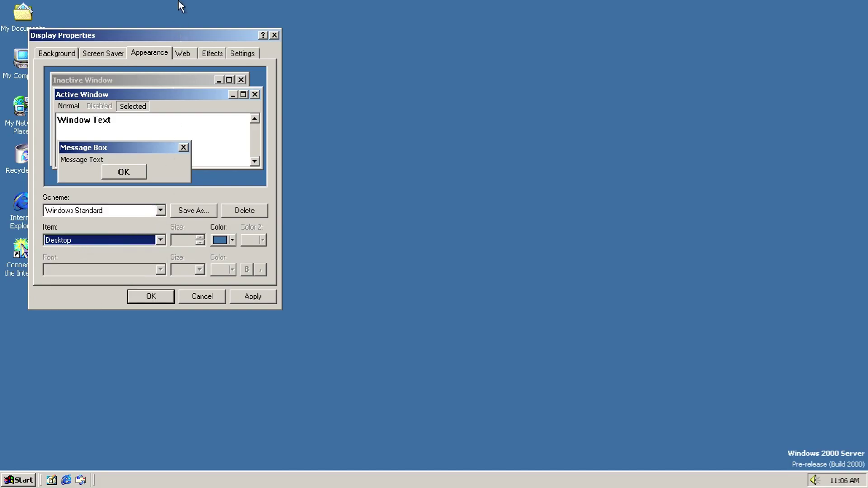
click(183, 54)
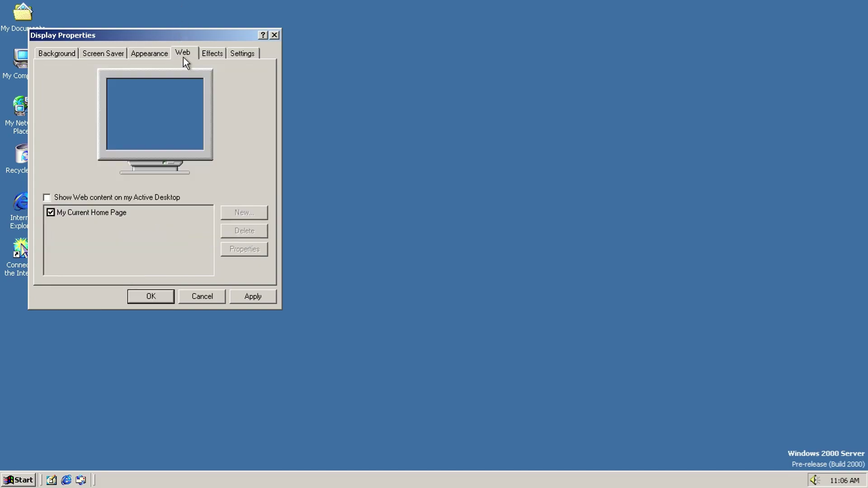
Step: Enable web content, inspect My Current Home Page and a new item, then discard changes
click(81, 198)
click(119, 210)
click(226, 249)
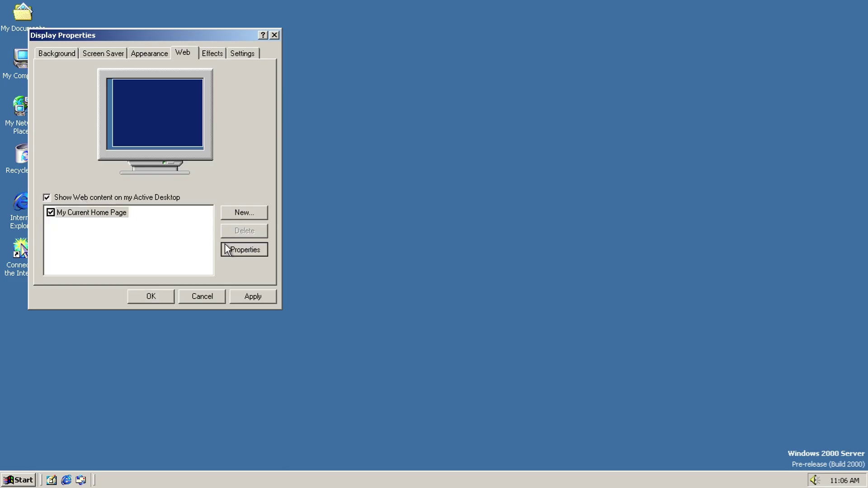
click(196, 321)
click(229, 216)
click(538, 320)
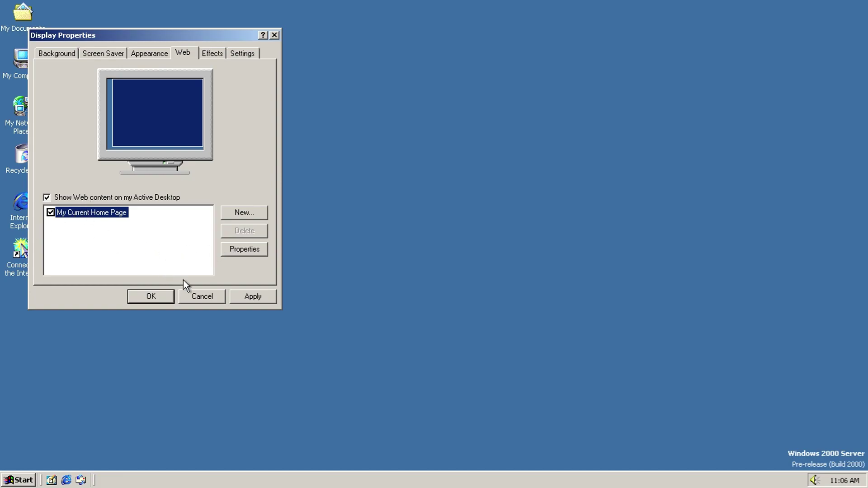
click(200, 295)
Step: Reopen Display Properties from the desktop, enable web content on the Active Desktop, and apply
right_click(200, 294)
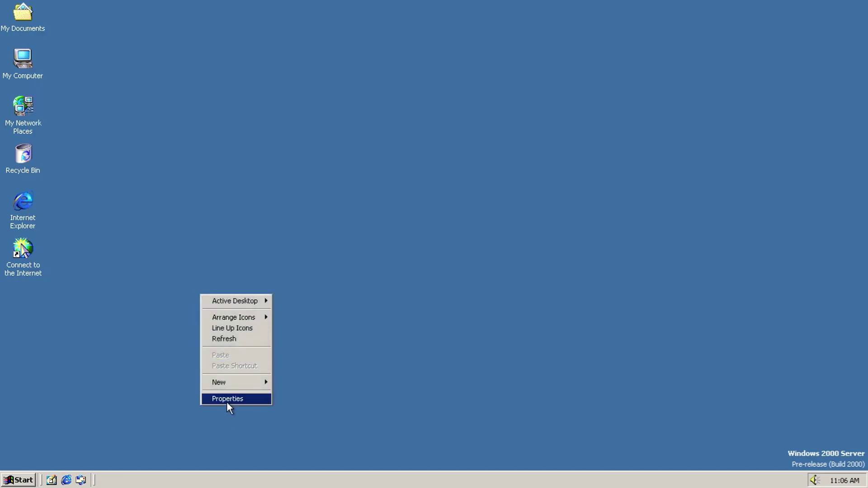
click(228, 400)
click(200, 66)
click(104, 209)
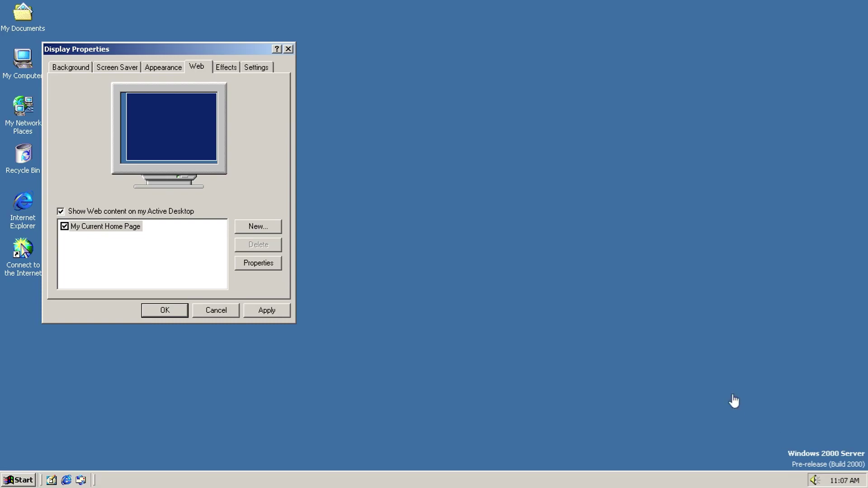
click(262, 226)
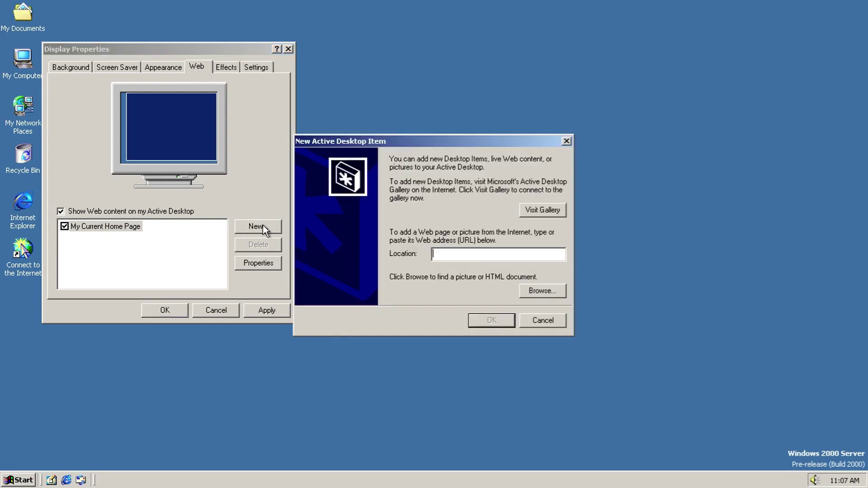
click(542, 320)
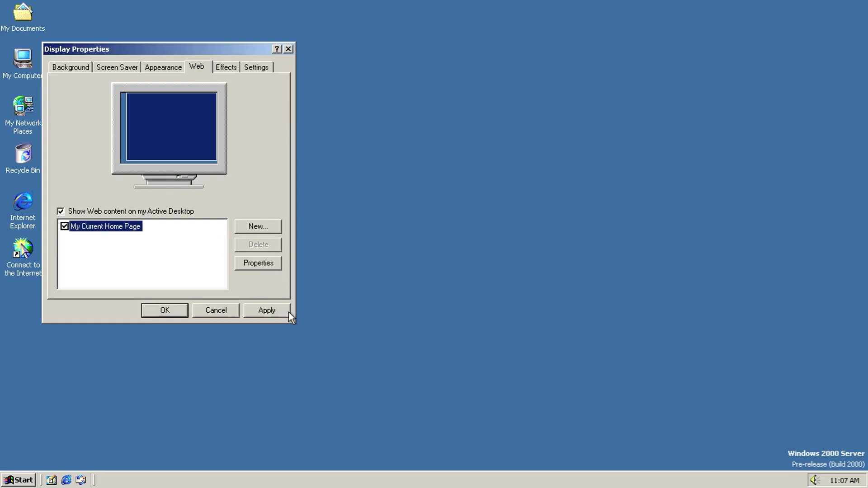
click(288, 310)
Step: Dismiss the Active Desktop error and read the Internet Connection Wizard tutorial topics
click(424, 269)
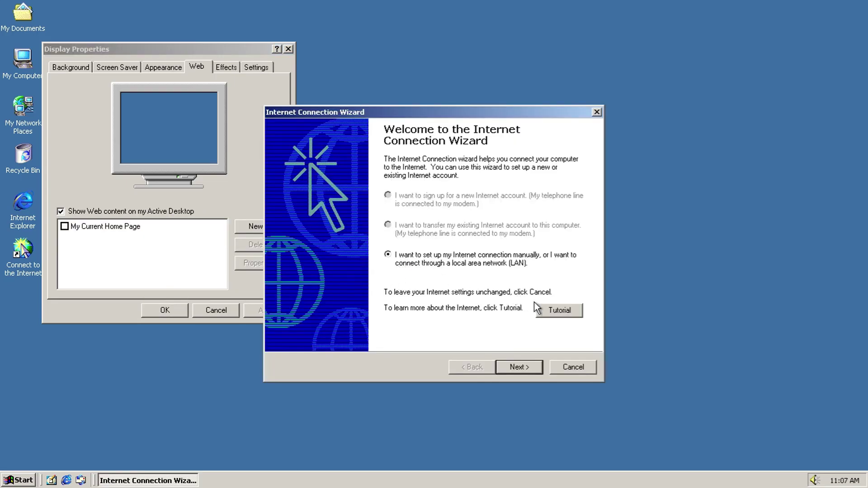
click(542, 311)
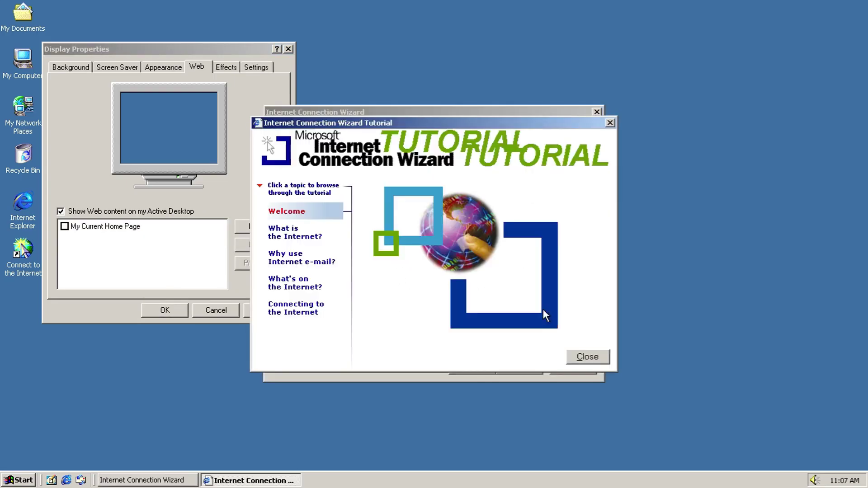
click(307, 236)
click(305, 255)
click(294, 282)
click(295, 308)
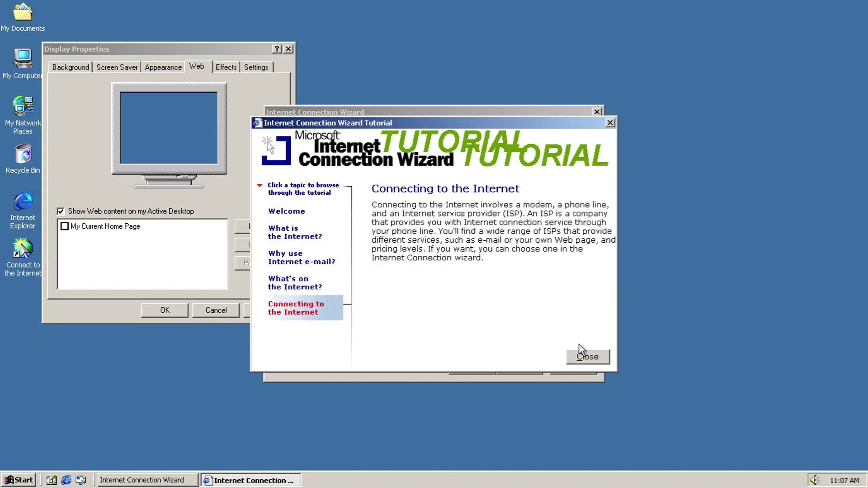
click(581, 356)
Step: Choose a local area network connection, skip mail account setup, and finish the wizard
click(516, 364)
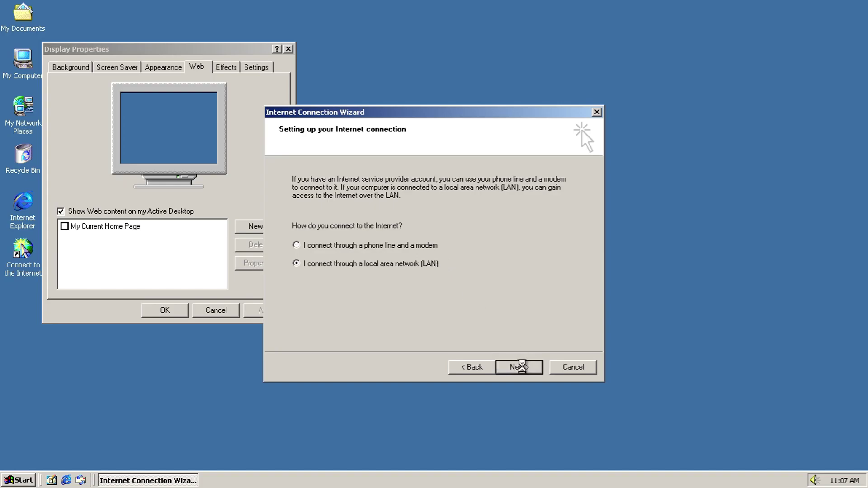
click(520, 366)
click(505, 366)
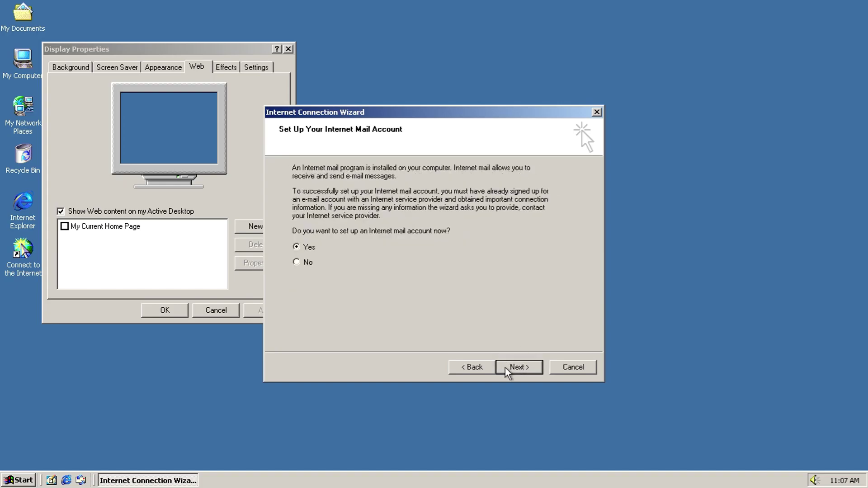
click(504, 368)
click(502, 368)
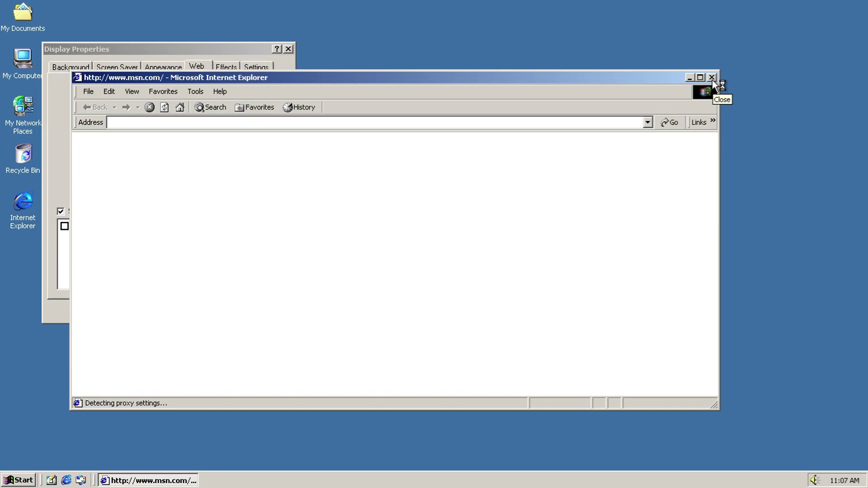
Step: Go to google.com in Internet Explorer, then close the browser
click(370, 122)
text(google.com)
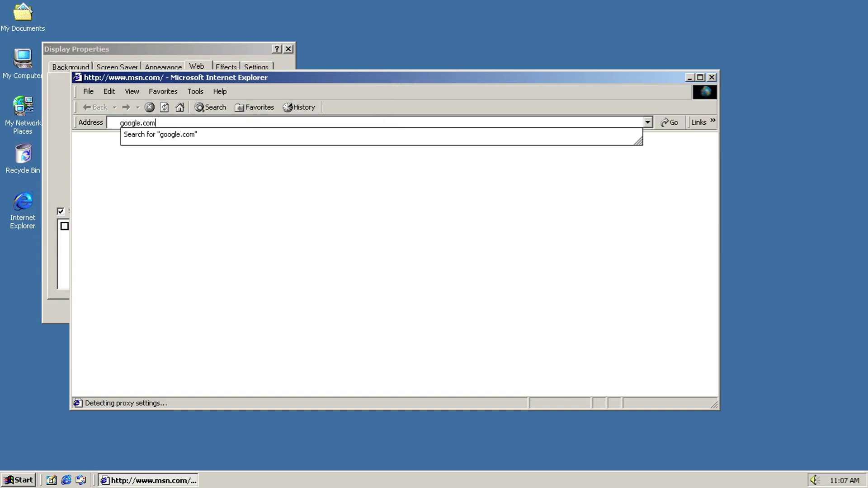
key(Return)
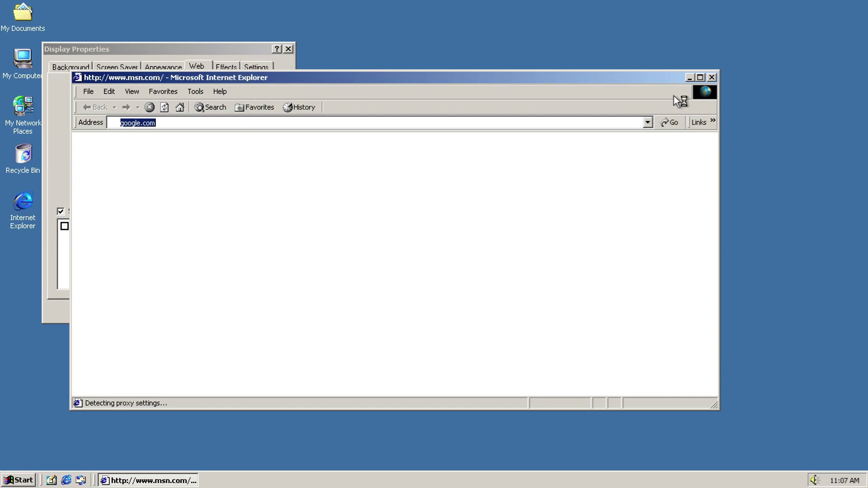
click(712, 78)
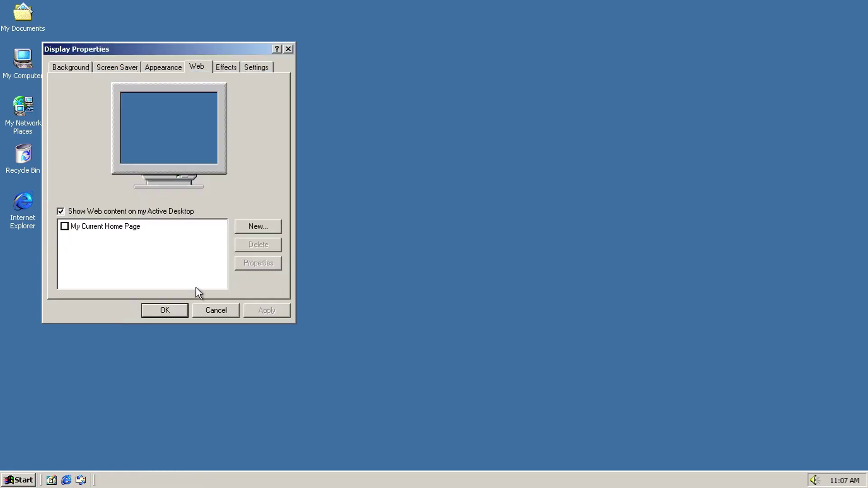
Step: Tick My Current Home Page as desktop content and apply it
click(65, 226)
click(265, 312)
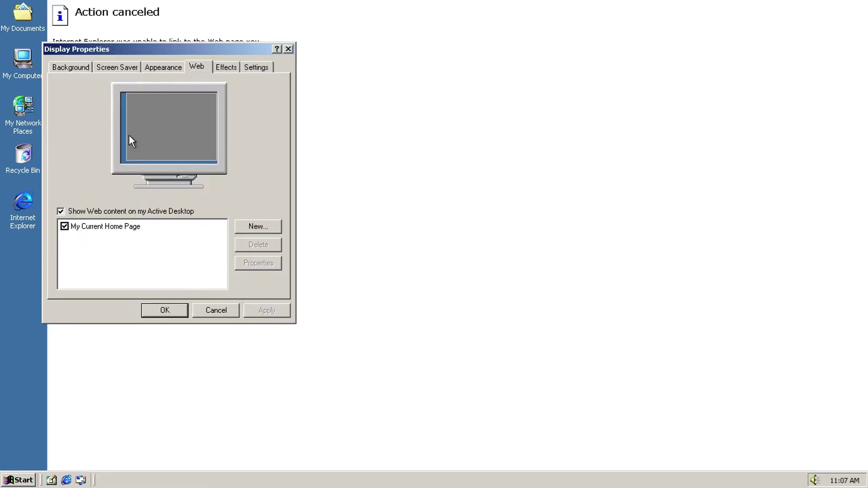
drag(131, 47, 362, 79)
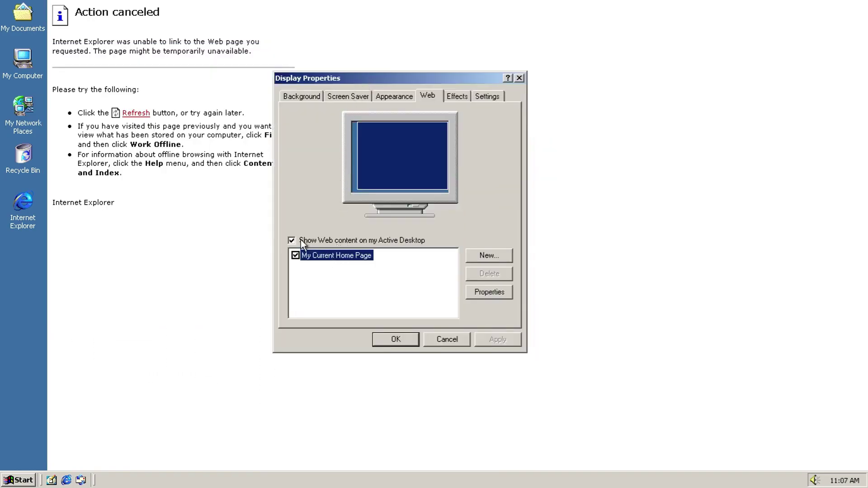
Step: Untick My Current Home Page, turn off web content on the desktop, and apply
click(295, 239)
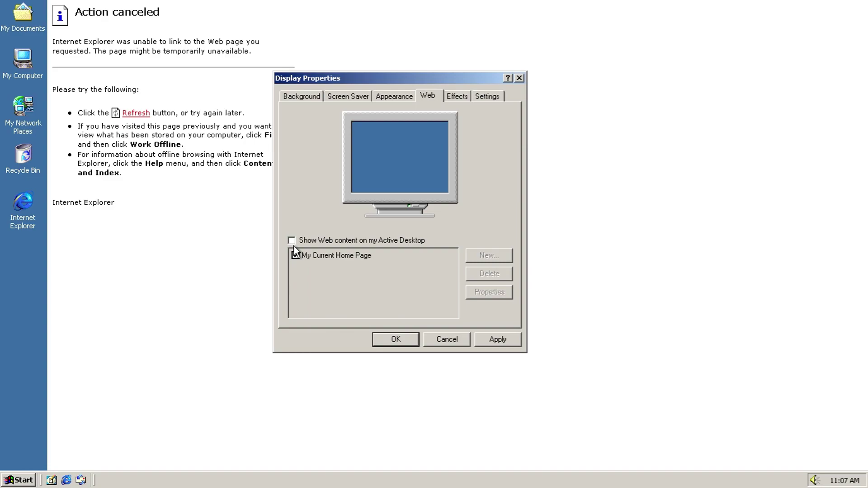
click(292, 241)
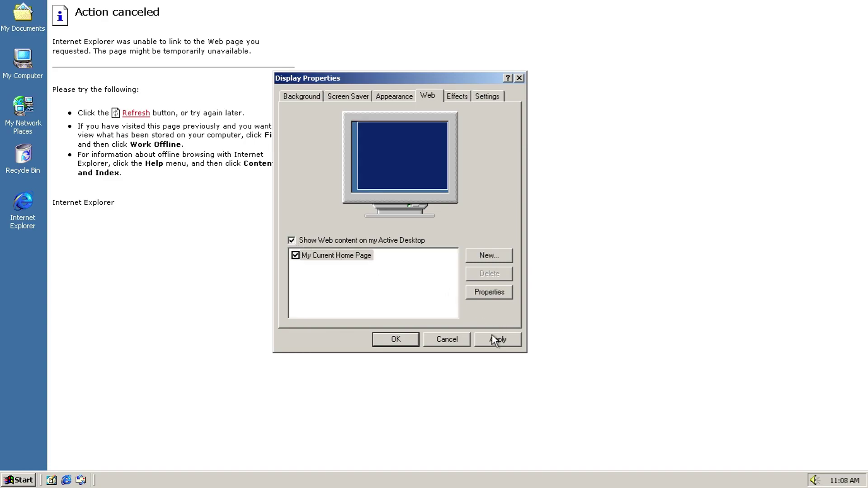
click(295, 256)
click(291, 240)
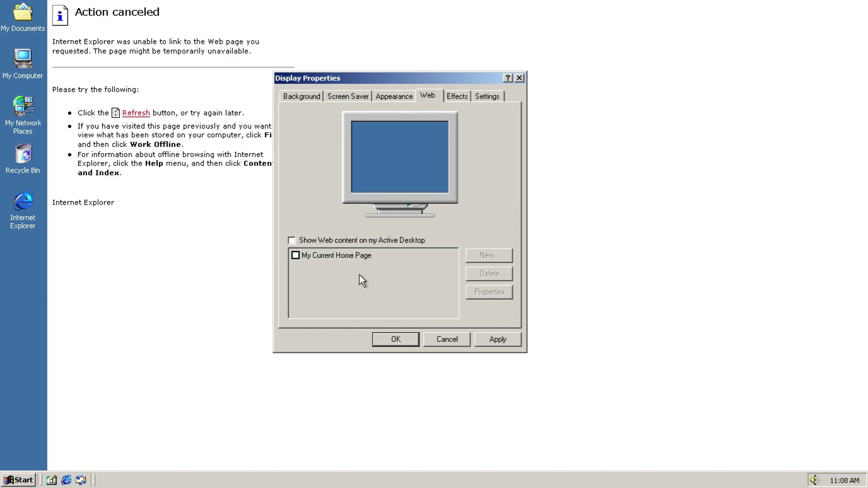
click(491, 335)
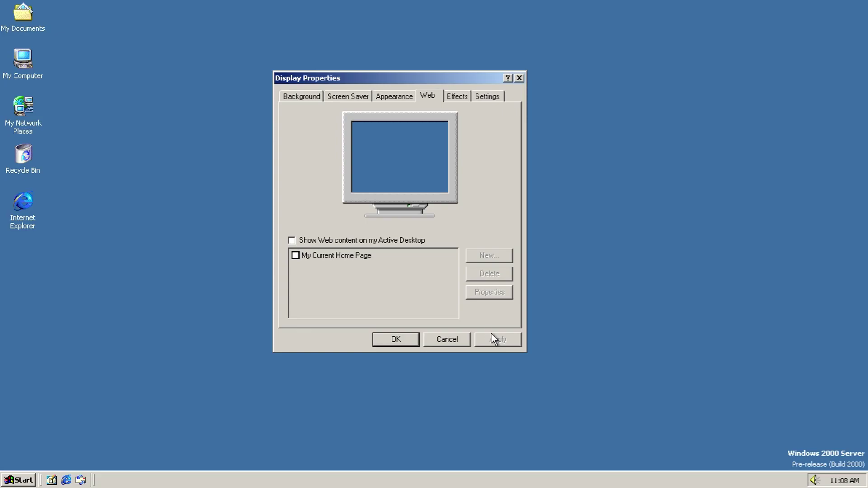
Step: Browse alternative icons for My Computer, My Documents and My Network Places without changing them
click(457, 96)
click(402, 189)
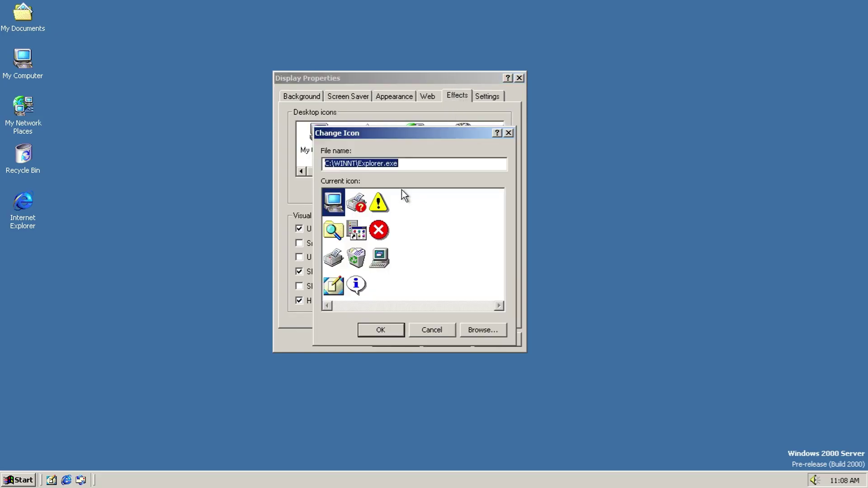
click(419, 331)
click(367, 138)
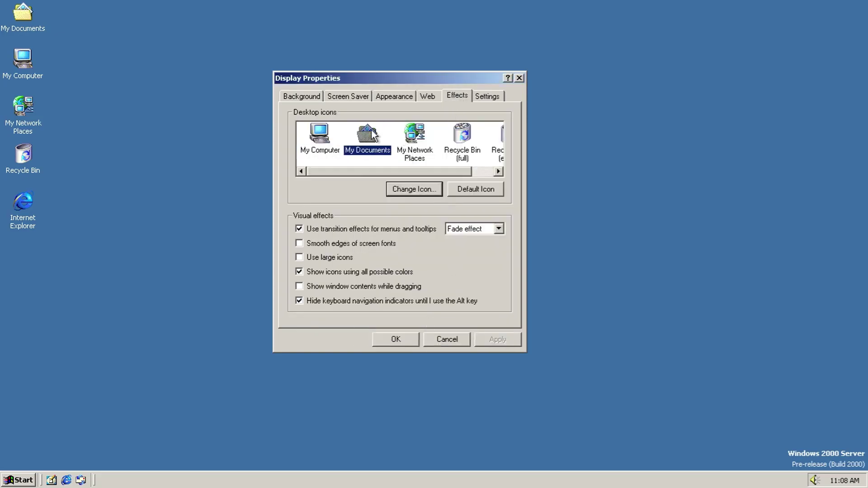
click(396, 189)
click(433, 333)
click(415, 137)
click(414, 188)
drag(375, 306, 496, 312)
click(433, 330)
Step: Browse Recycle Bin full and empty icons unchanged, and keep Fade as the transition effect
click(448, 159)
click(433, 187)
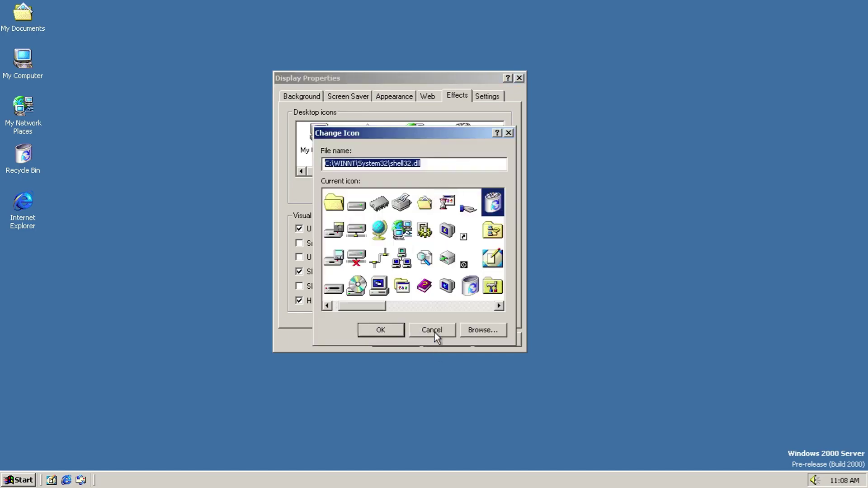
click(434, 331)
drag(441, 171, 463, 172)
click(468, 153)
click(431, 188)
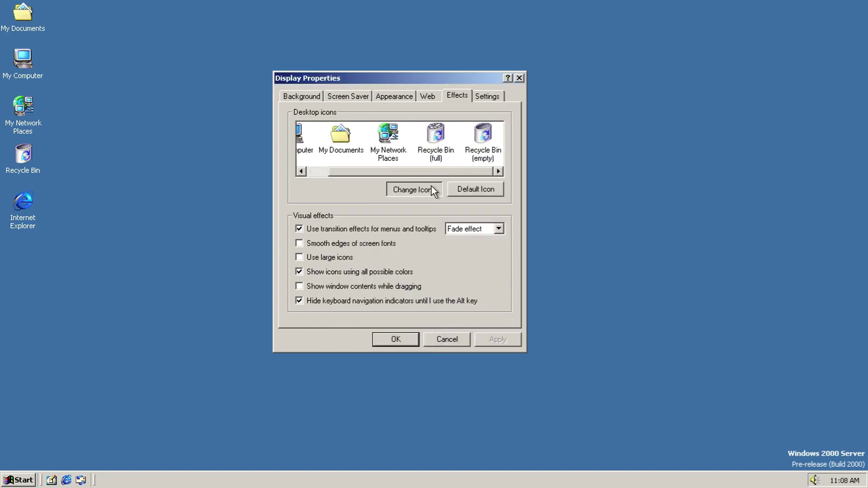
click(427, 332)
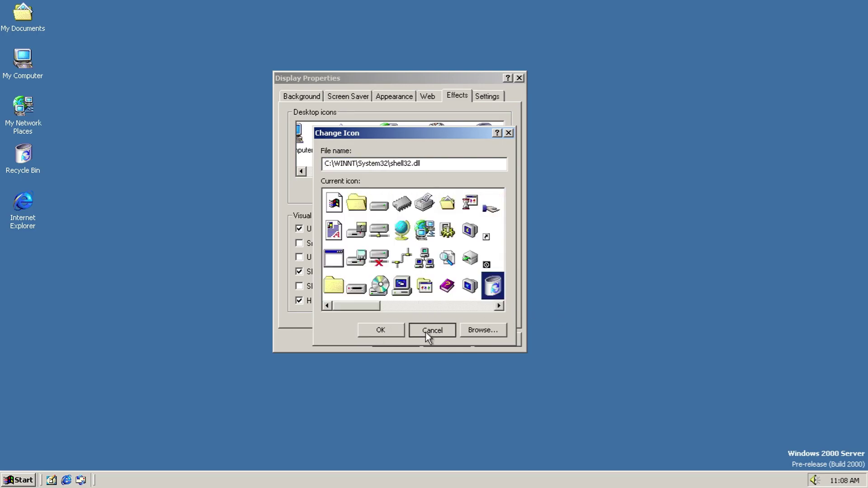
click(465, 228)
click(464, 226)
click(484, 97)
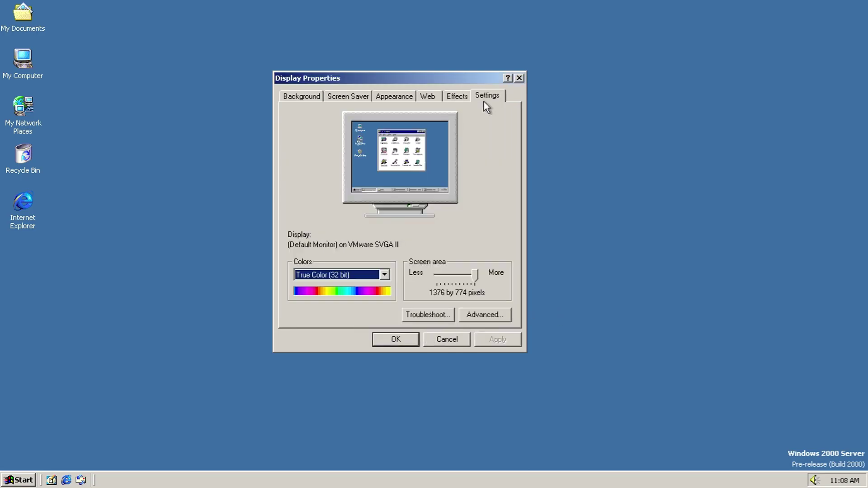
click(368, 275)
click(373, 274)
click(432, 313)
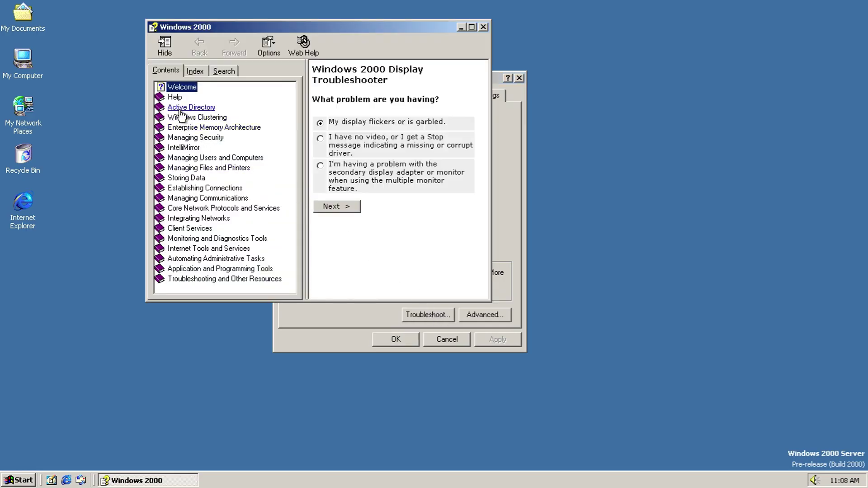
click(175, 97)
click(207, 72)
click(224, 71)
click(276, 39)
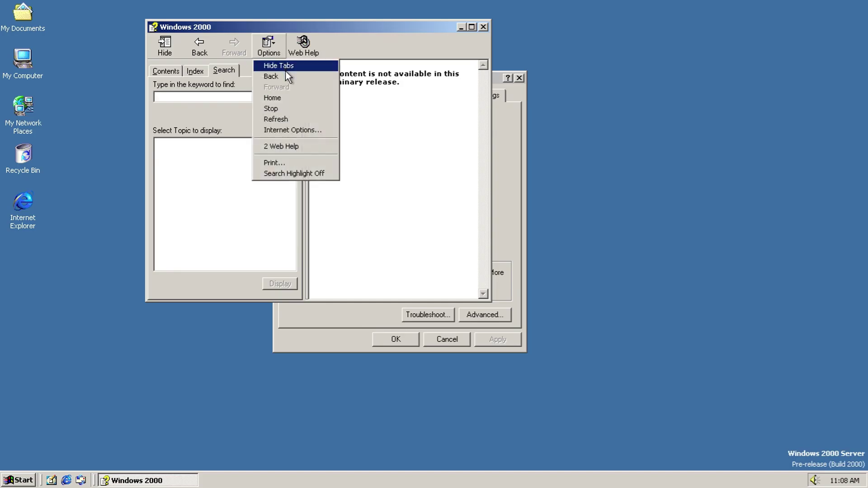
click(292, 130)
click(568, 76)
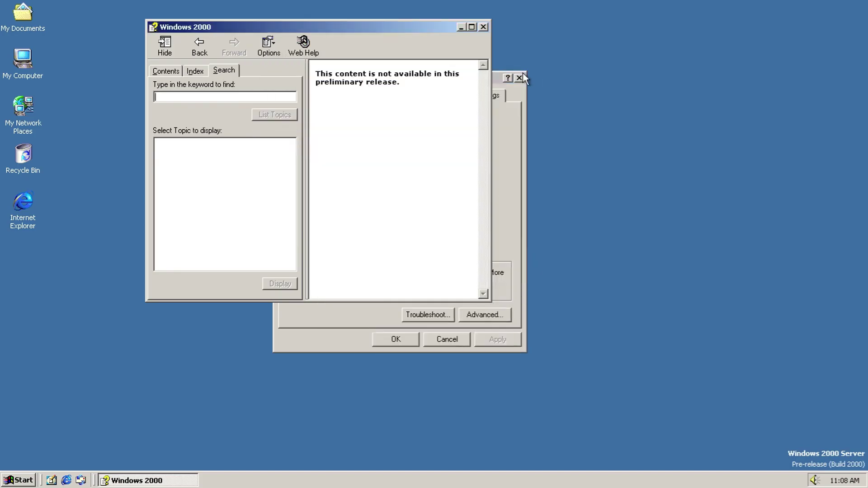
click(278, 44)
click(300, 45)
click(300, 45)
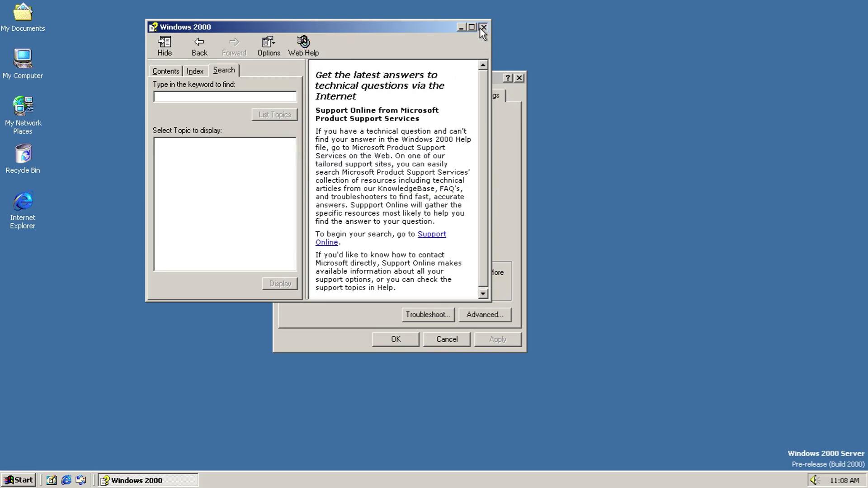
click(483, 28)
Step: Try Large Fonts and custom font scaling up to 200%, then discard it at 100%
click(473, 319)
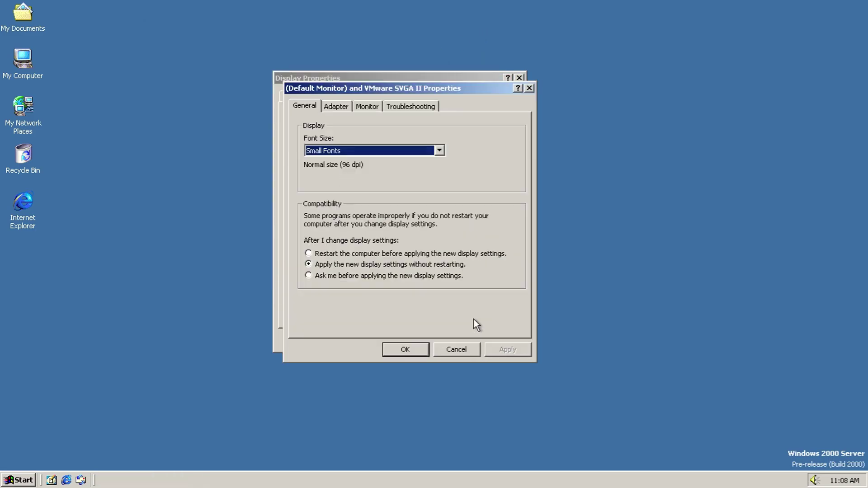
click(362, 153)
click(359, 149)
key(Down)
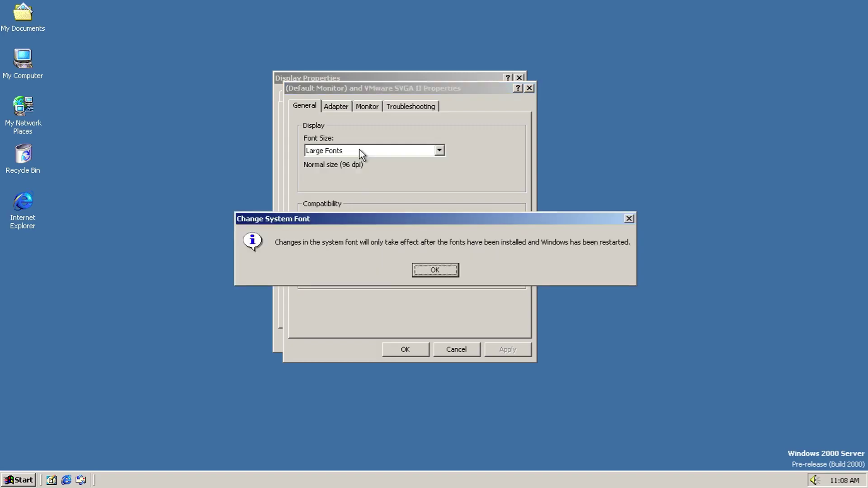
key(Return)
key(Down)
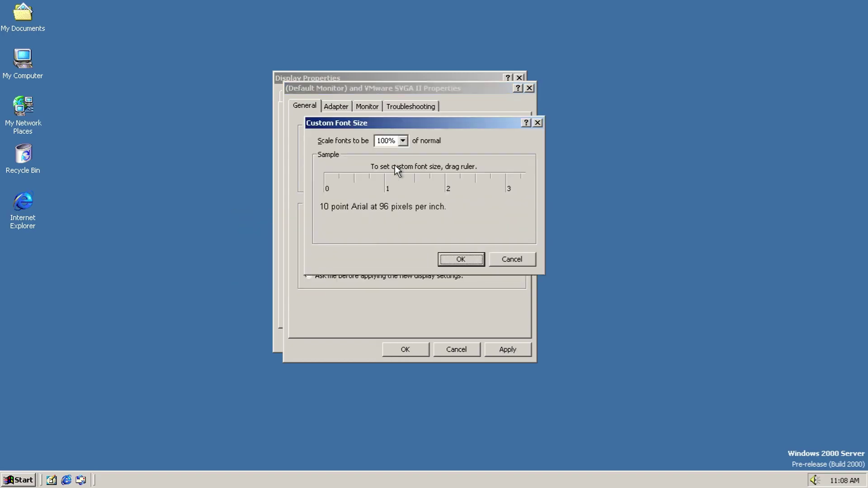
click(403, 140)
click(403, 140)
key(Down)
key(Down)
key(Down)
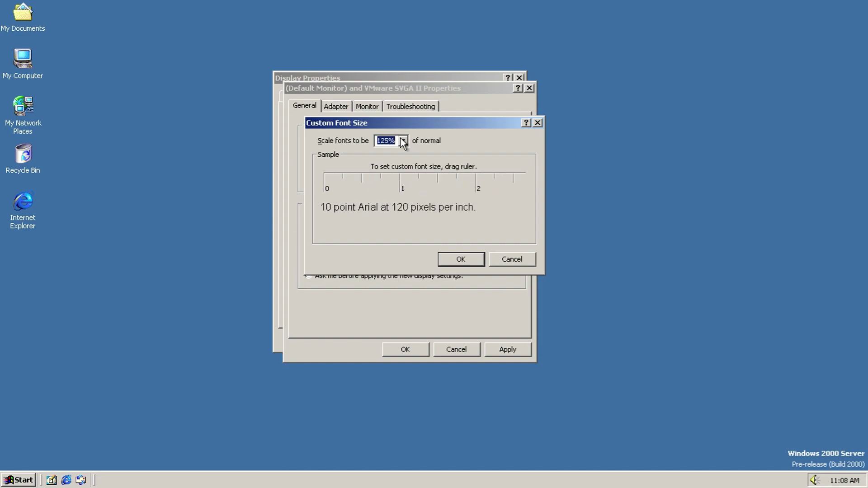
key(Up)
key(Up)
key(Up)
key(Up)
key(Down)
click(514, 262)
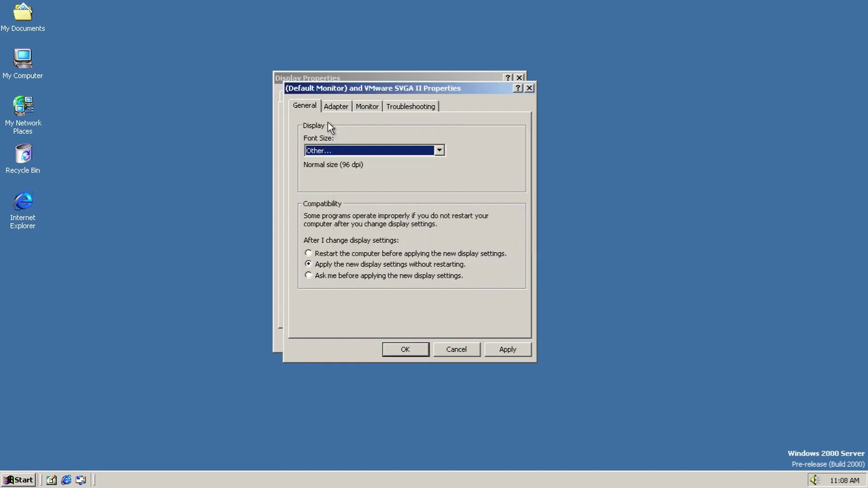
Step: Review the adapter details and its full list of display modes, closing the list unchanged
click(333, 107)
click(346, 316)
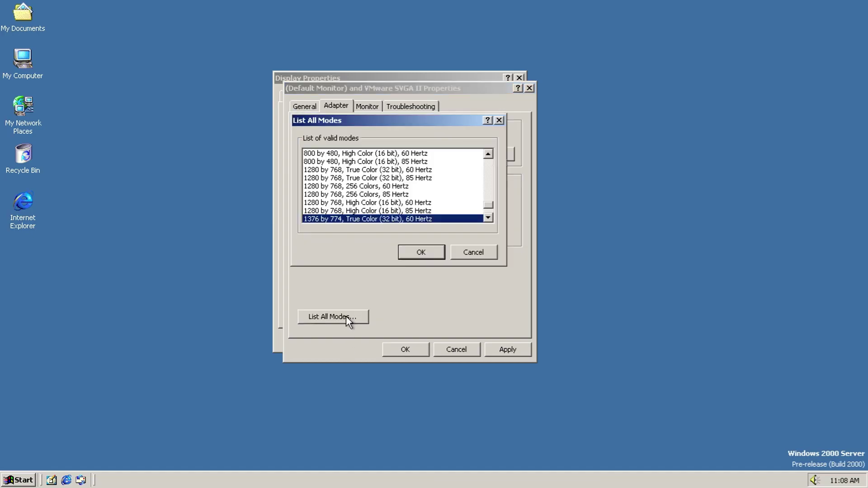
drag(489, 205, 489, 165)
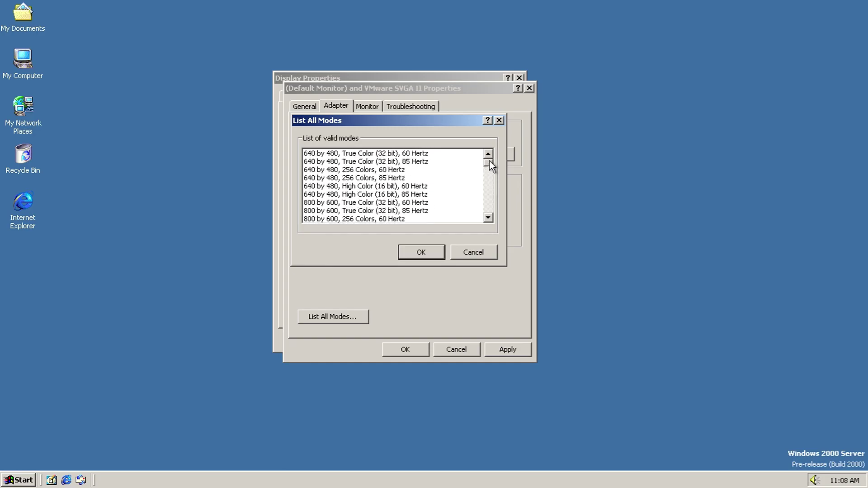
click(468, 252)
Step: Inspect the VMware SVGA II device's usage, driver and resource settings, leaving it enabled
click(475, 156)
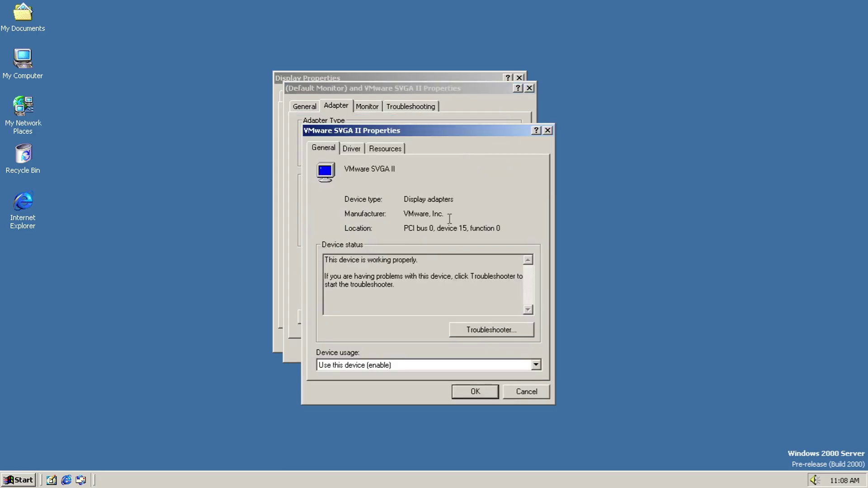
click(406, 363)
click(406, 364)
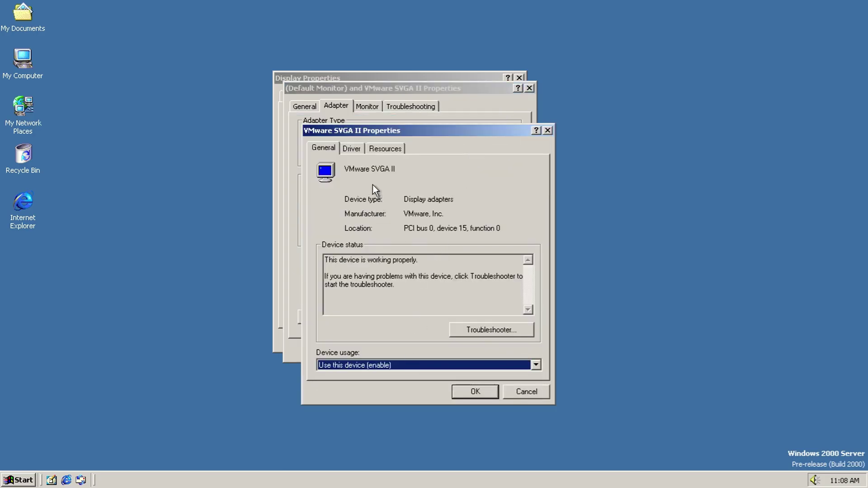
click(382, 368)
click(485, 368)
click(374, 144)
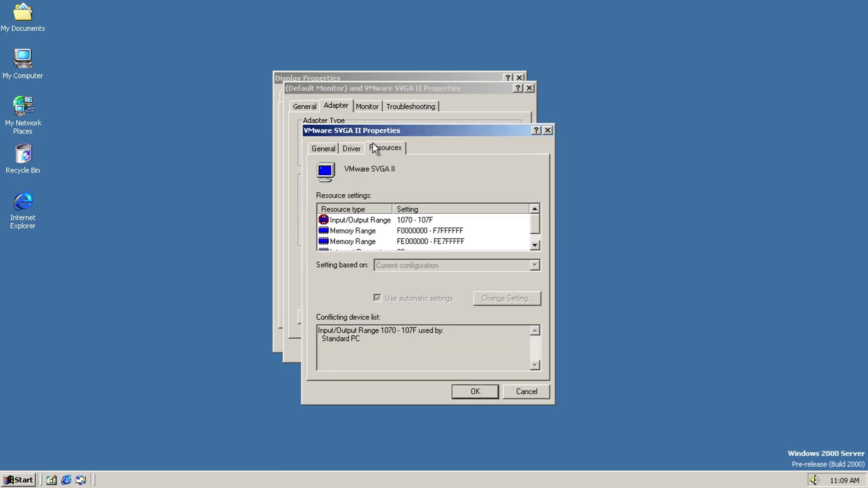
click(534, 245)
click(525, 393)
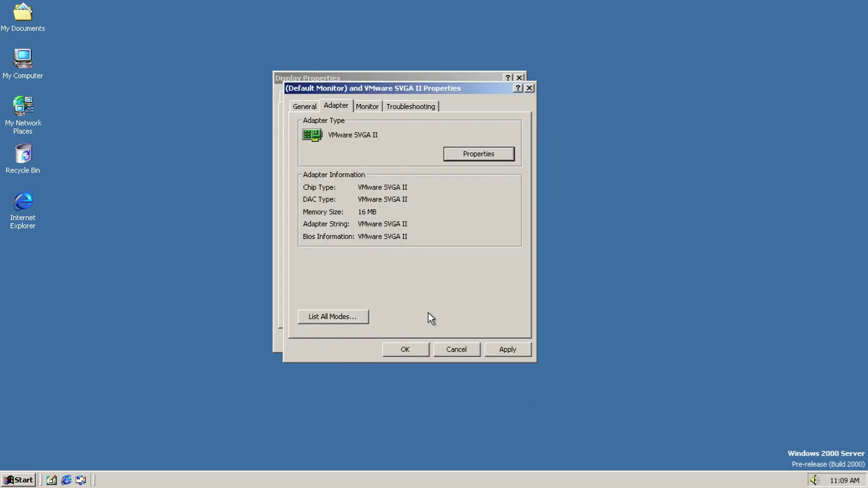
Step: Keep the monitor at 60 Hertz and hardware acceleration at Full, then close the properties
click(368, 108)
click(460, 202)
click(460, 201)
click(435, 105)
drag(483, 209, 491, 241)
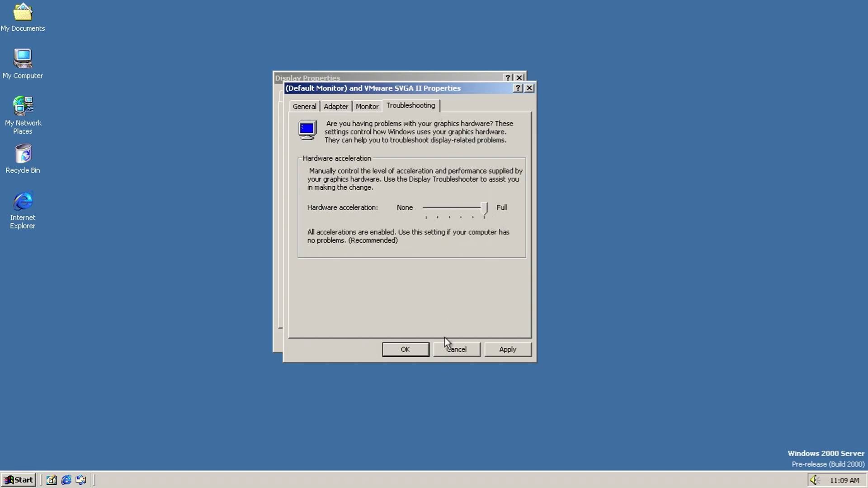
click(445, 346)
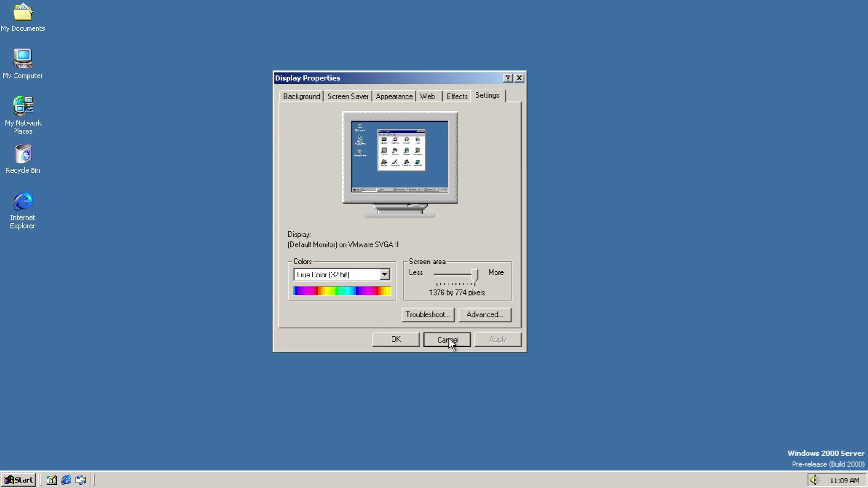
Step: Close Display Properties unchanged and open Control Panel from the Start menu
click(448, 338)
click(5, 481)
mouse_move(64, 373)
click(138, 373)
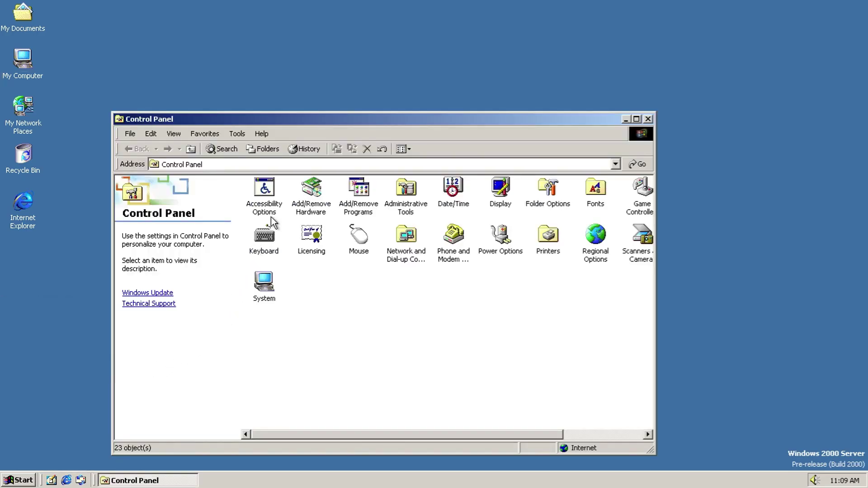
Step: In Accessibility Options, review StickyKeys, FilterKeys timing and ToggleKeys settings, discarding all changes
double_click(272, 212)
click(178, 84)
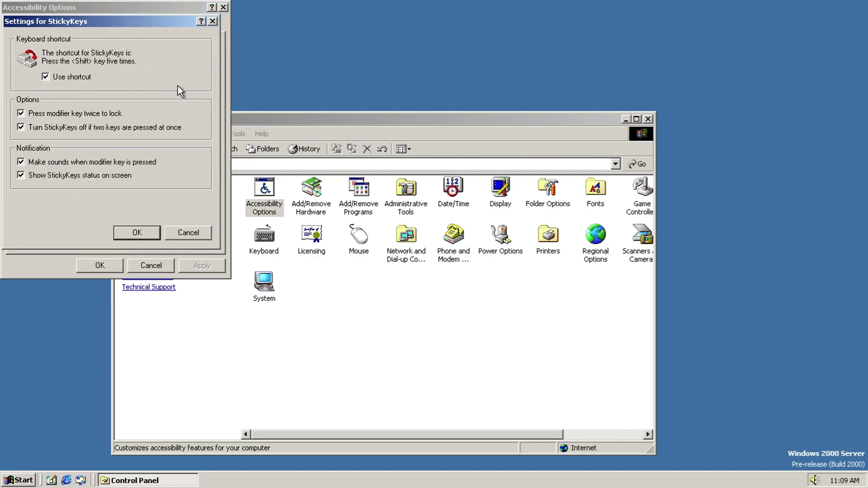
click(211, 238)
click(192, 136)
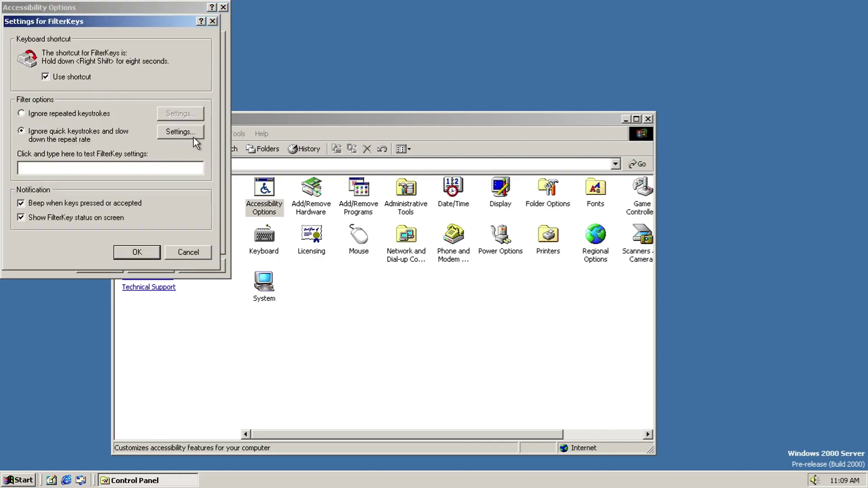
click(188, 132)
mouse_move(152, 216)
mouse_down()
mouse_move(132, 216)
mouse_move(142, 216)
mouse_up()
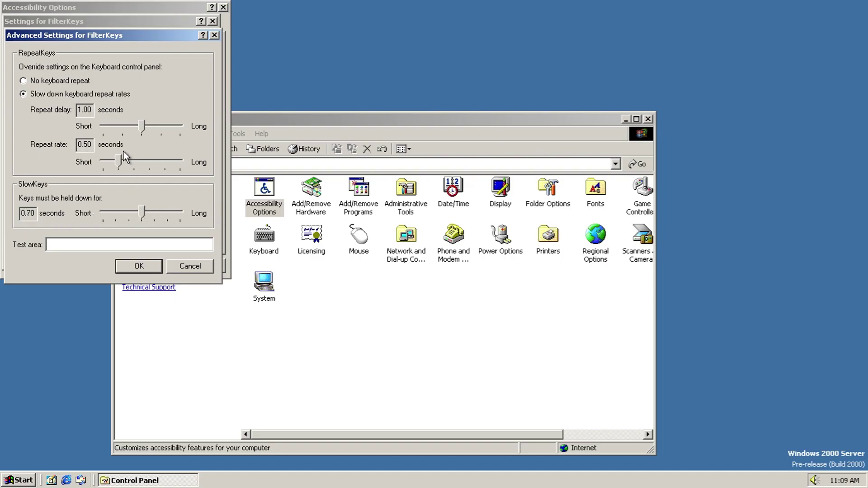
mouse_move(119, 162)
mouse_down()
mouse_move(194, 164)
mouse_move(122, 169)
mouse_up()
drag(141, 127, 101, 128)
click(192, 266)
click(195, 252)
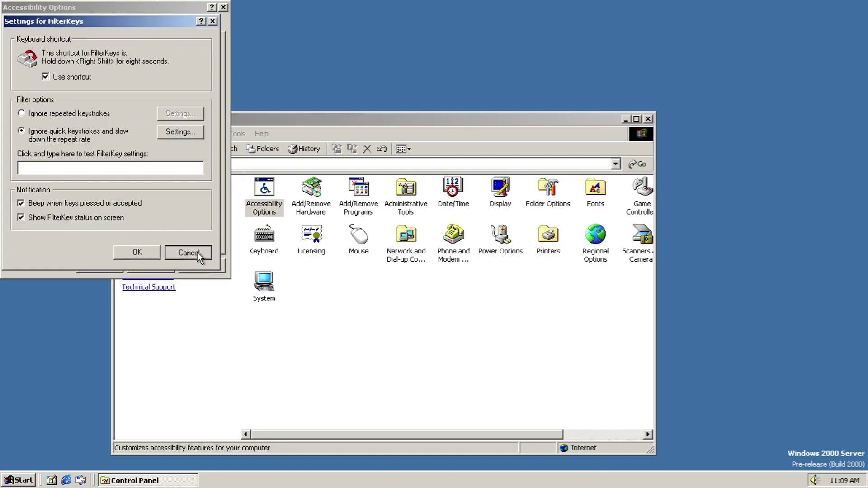
click(186, 201)
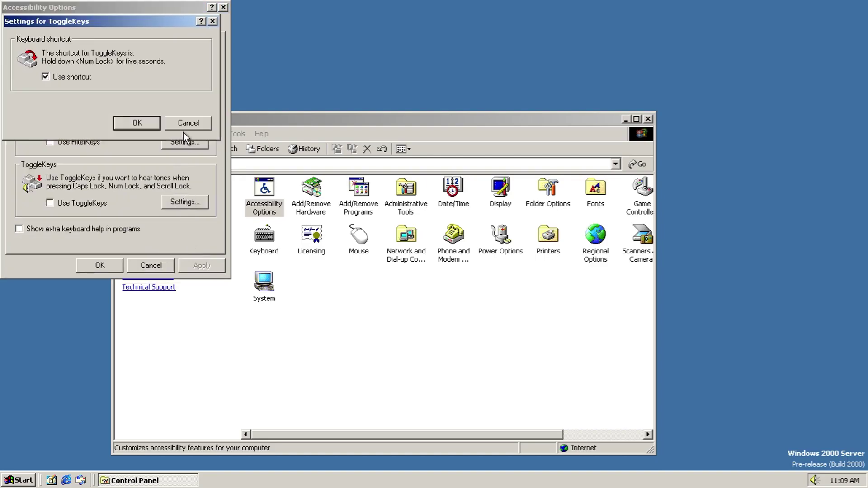
click(184, 128)
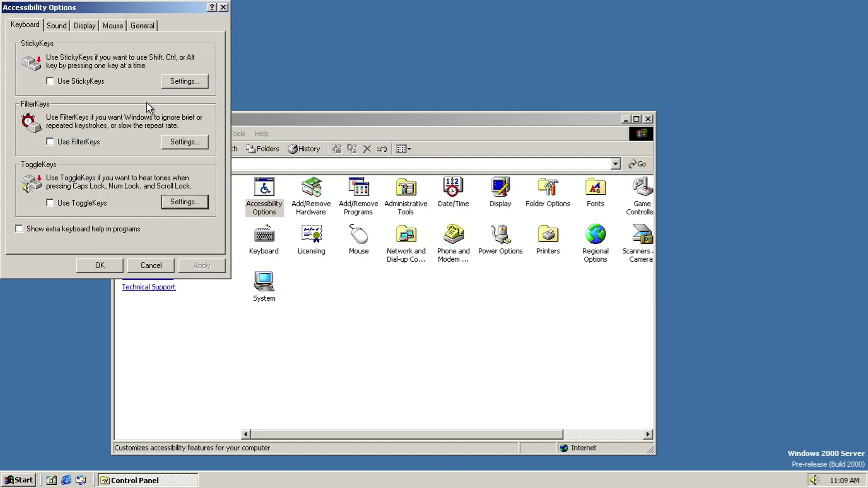
Step: Review SoundSentry settings, leaving the visual warning at Flash active caption bar
click(54, 28)
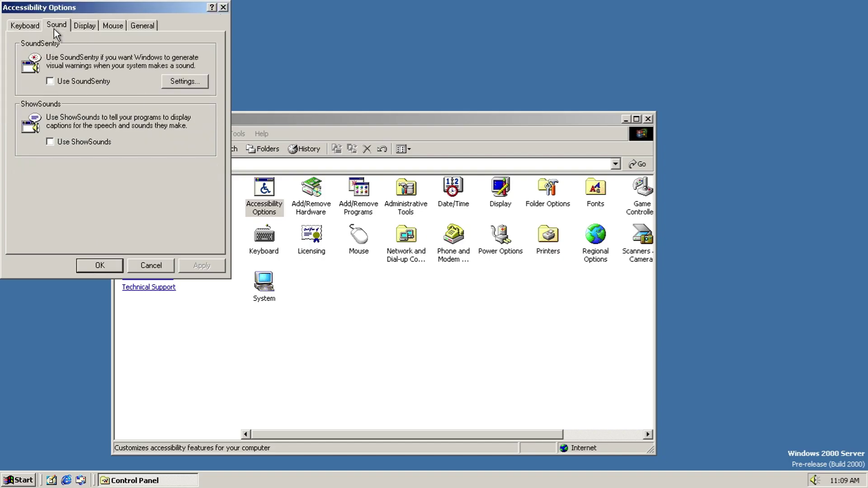
click(204, 82)
click(204, 80)
click(205, 79)
key(Up)
key(Down)
key(Down)
key(Down)
key(Up)
key(Up)
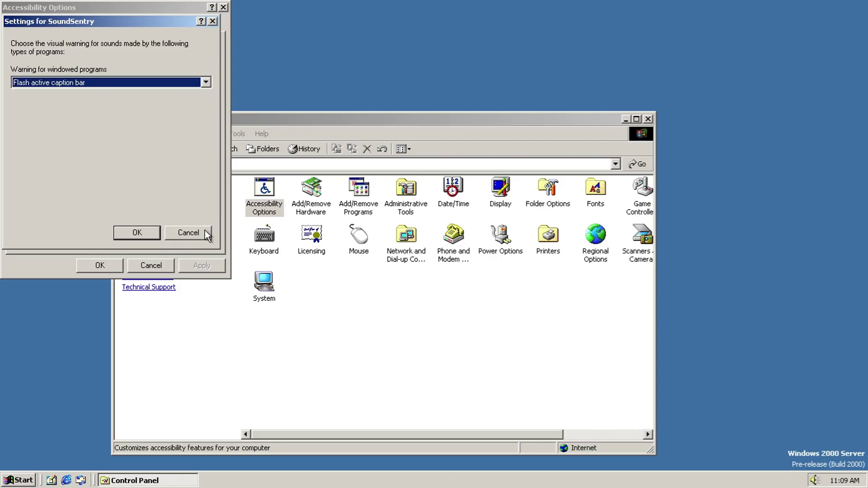
click(205, 230)
Step: Review High Contrast and MouseKeys settings, discarding the MouseKeys speed and acceleration changes
click(84, 26)
click(182, 85)
click(186, 256)
click(115, 27)
click(192, 83)
click(196, 226)
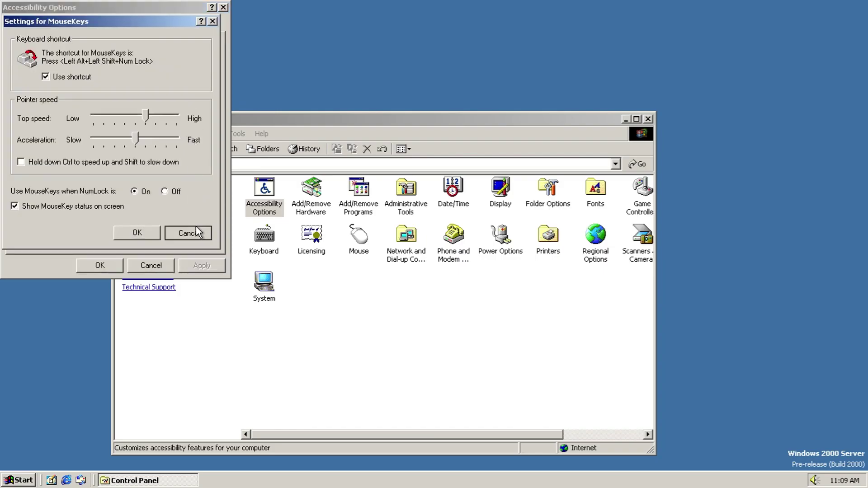
click(181, 82)
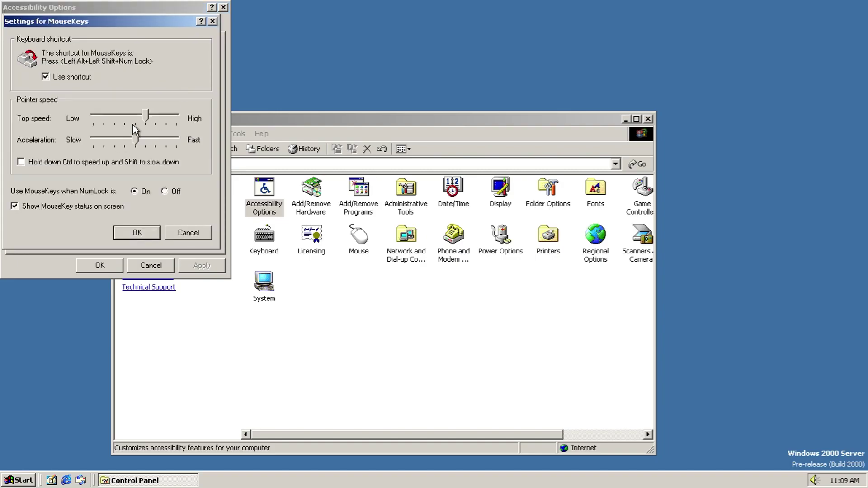
drag(146, 116, 174, 126)
mouse_move(123, 139)
mouse_down()
mouse_move(148, 145)
mouse_move(133, 145)
mouse_up()
click(186, 231)
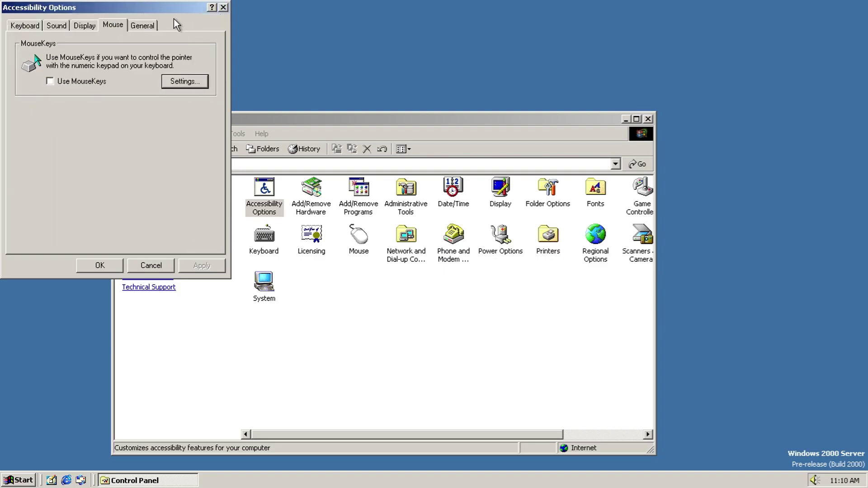
Step: Keep SerialKeys on COM1 at 300 baud and close Accessibility Options unchanged
click(135, 29)
click(175, 183)
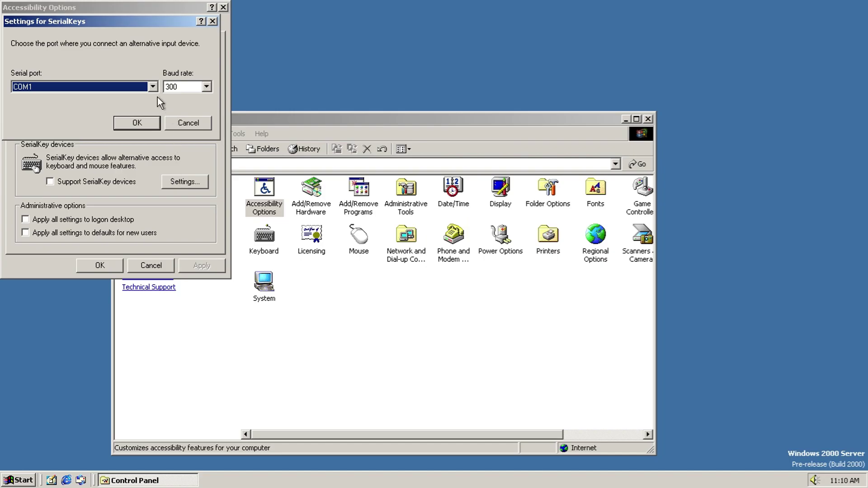
click(153, 86)
click(206, 86)
click(185, 93)
click(187, 127)
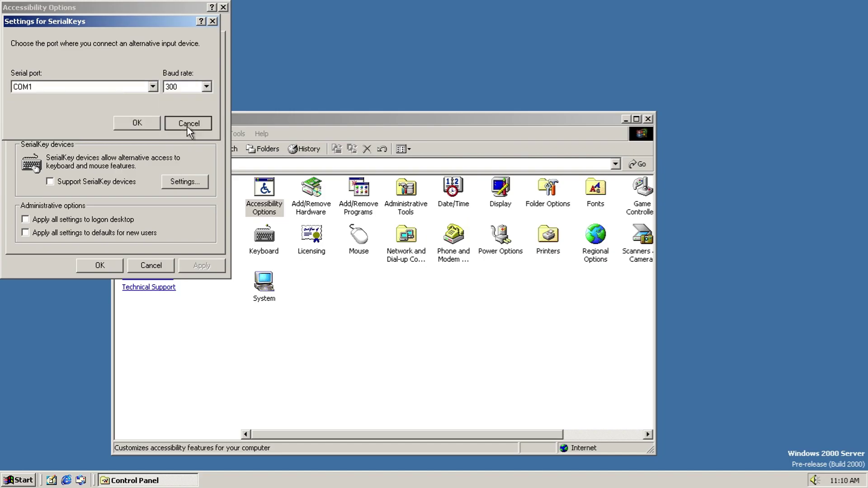
click(162, 263)
Step: Launch the Add/Remove Hardware Wizard and start detecting new Plug and Play hardware
double_click(326, 194)
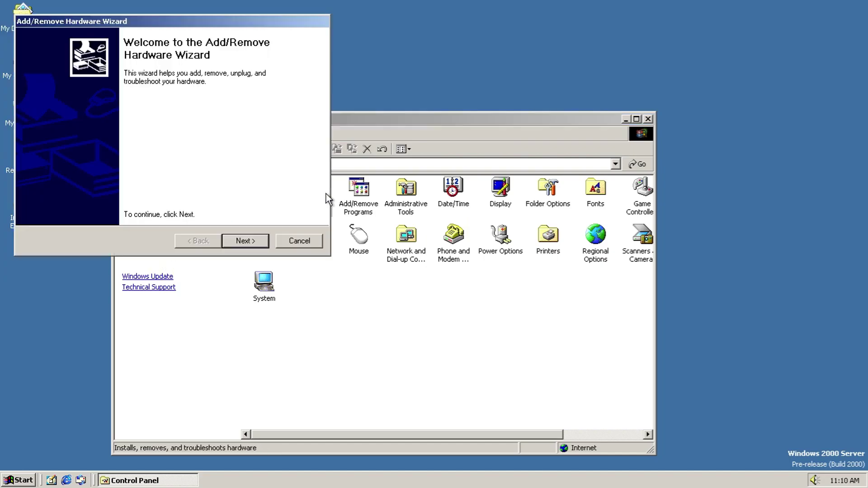
click(244, 241)
click(230, 237)
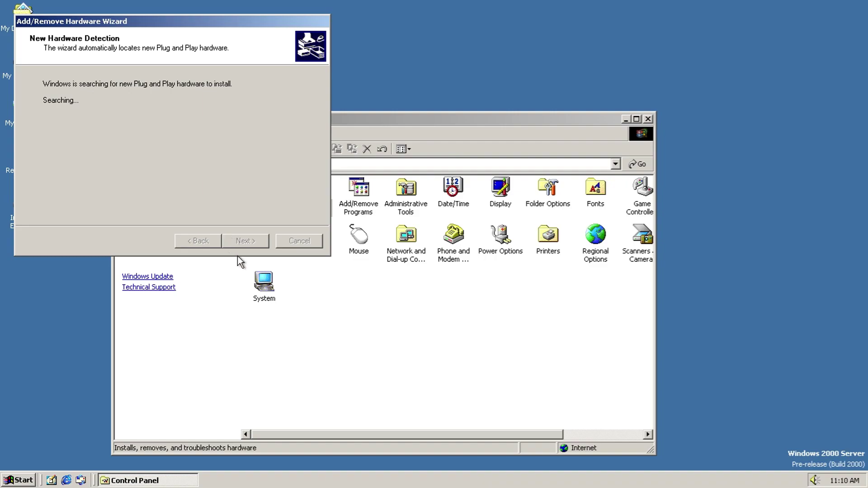
click(401, 284)
Step: In Add/Remove Programs, start a CD or floppy program install, then abandon the setup-file search
double_click(366, 198)
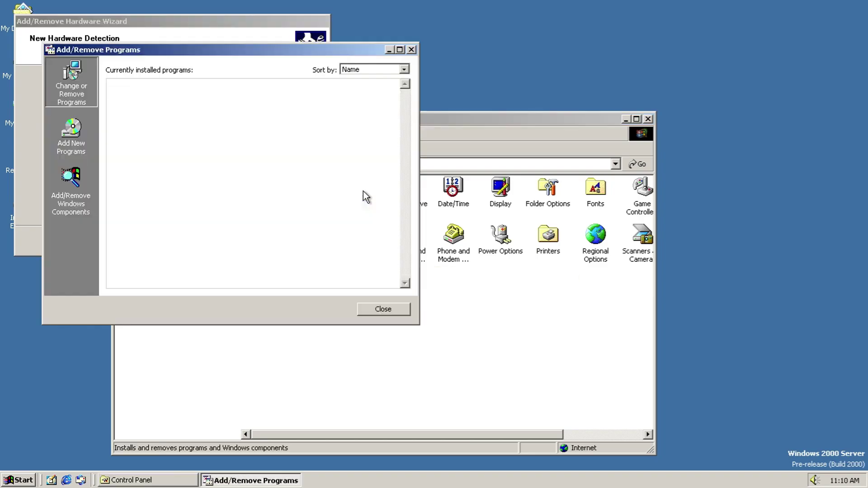
click(79, 142)
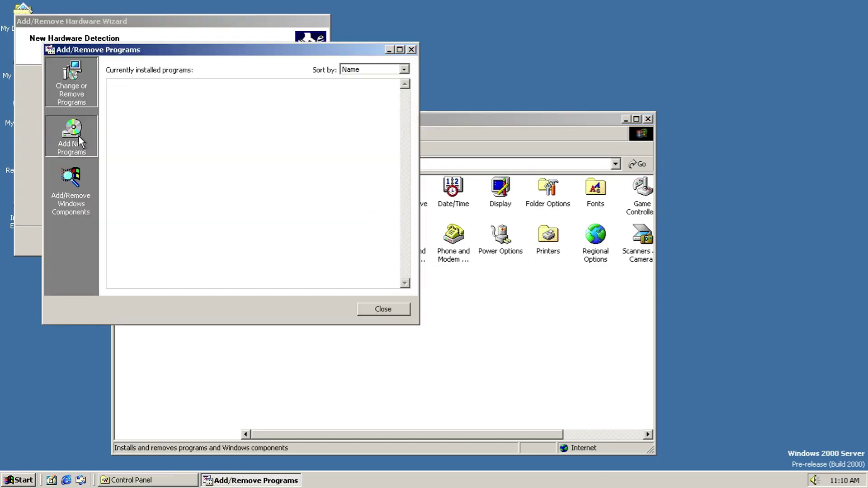
click(370, 87)
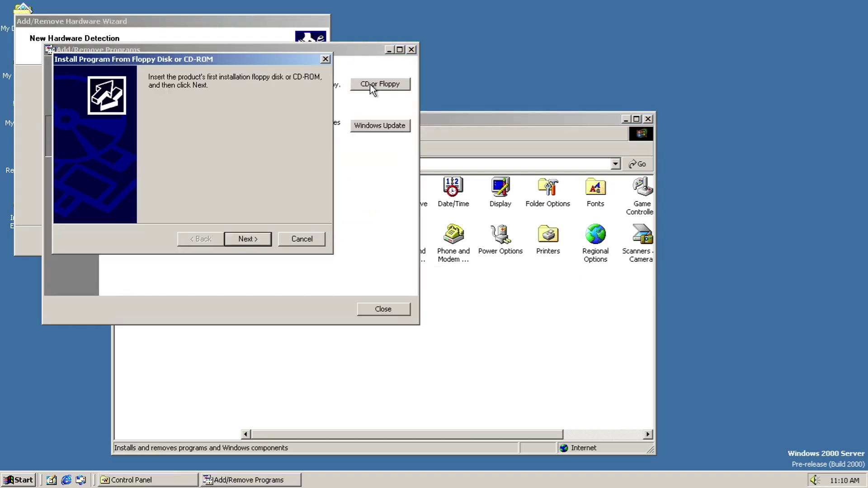
click(233, 238)
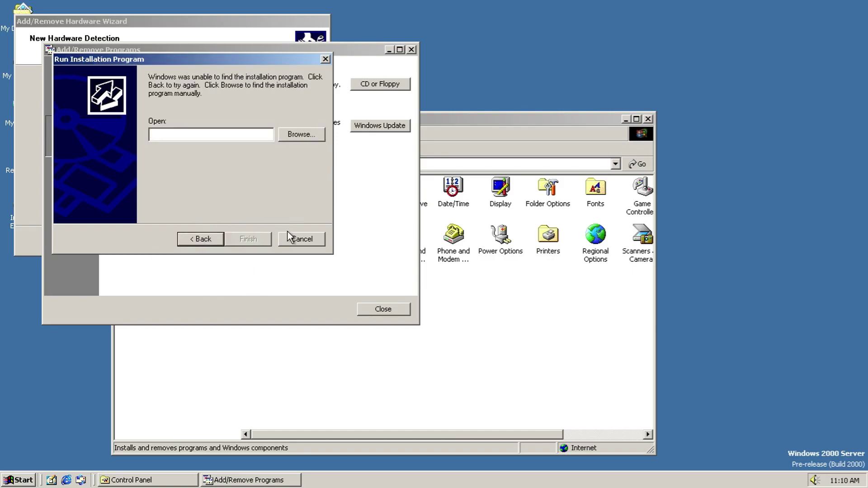
click(305, 132)
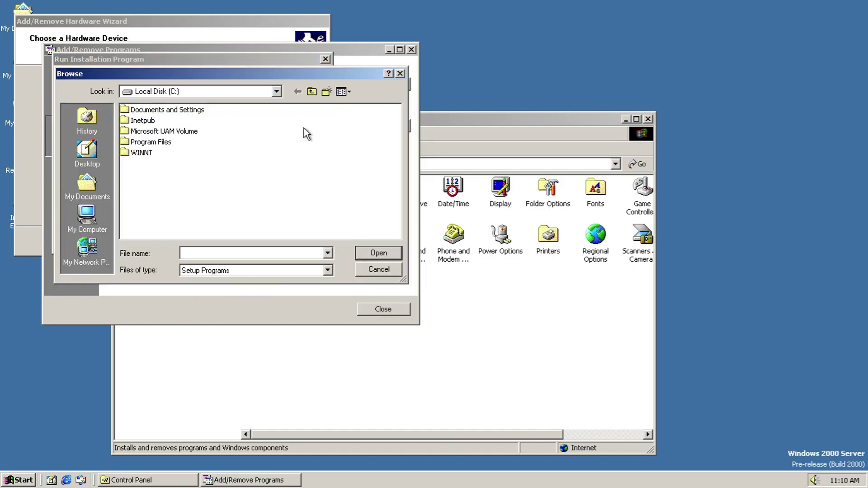
click(234, 270)
click(234, 270)
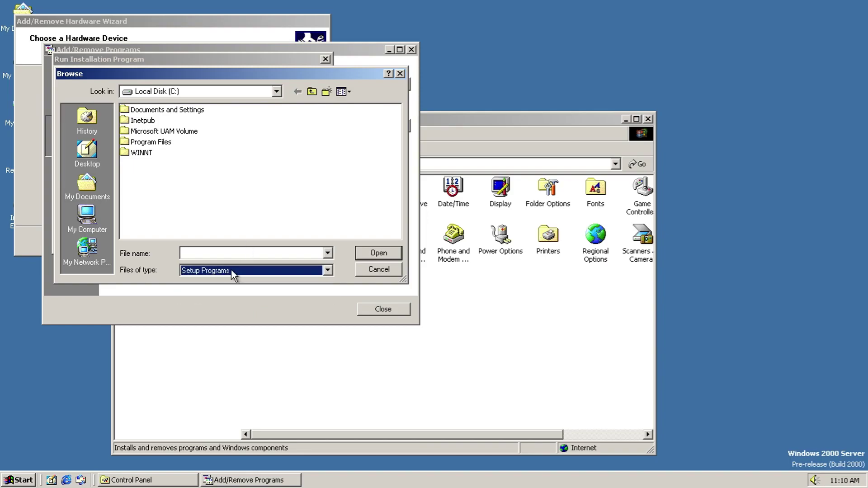
click(389, 269)
click(311, 238)
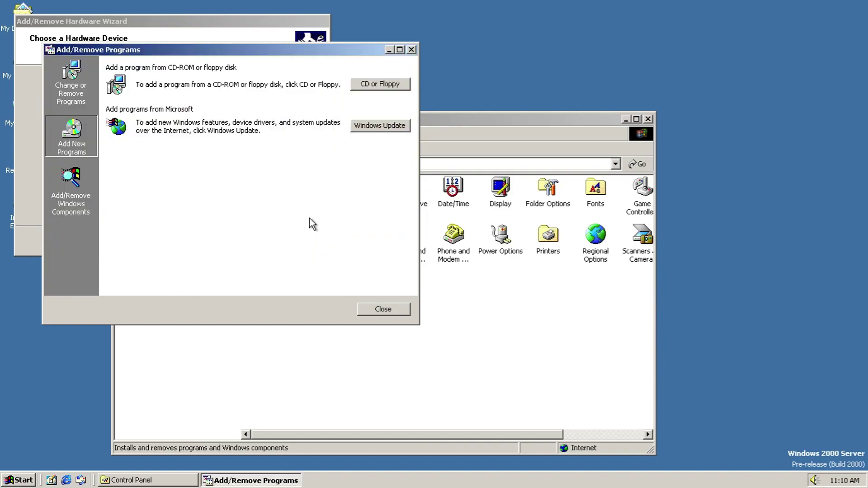
Step: Close the failed Windows Update browser window and show the Windows components setup page
click(398, 121)
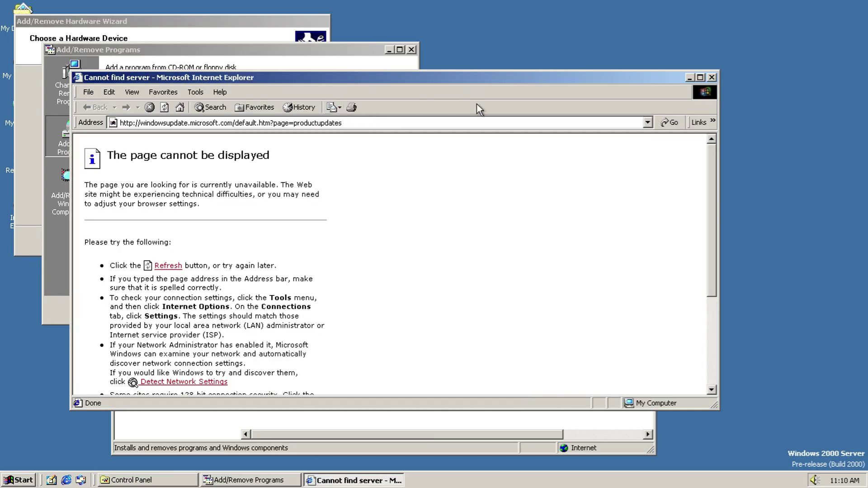
click(712, 77)
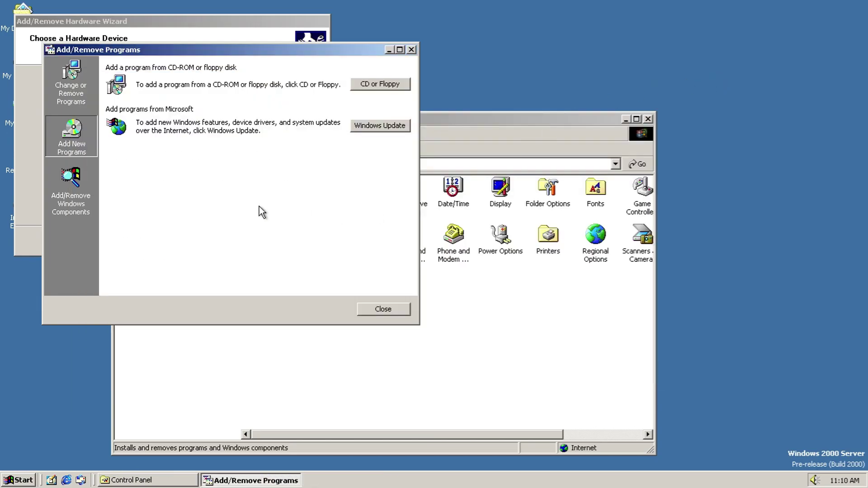
click(81, 202)
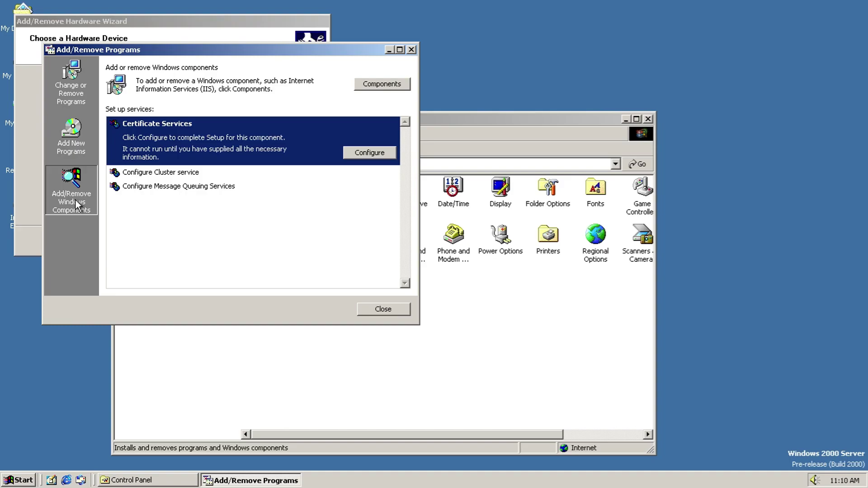
Step: Select Certificate Services, start adding components, and dismiss both Cluster service errors
click(197, 172)
click(219, 121)
click(361, 150)
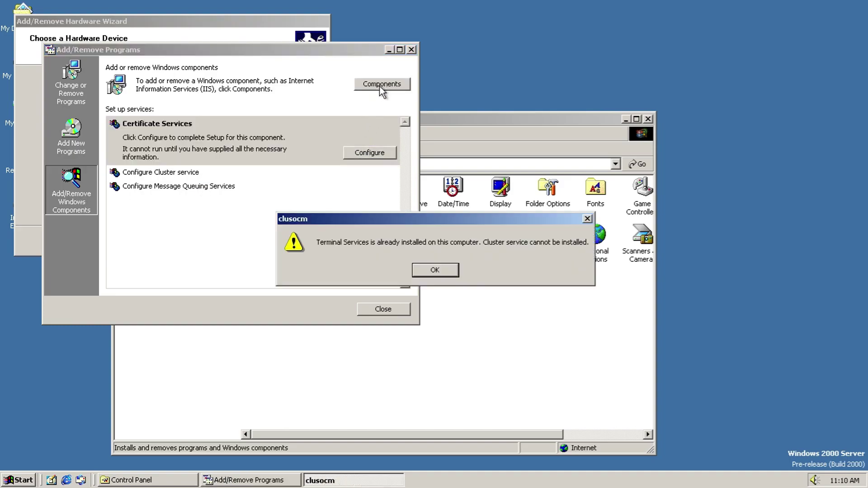
click(446, 273)
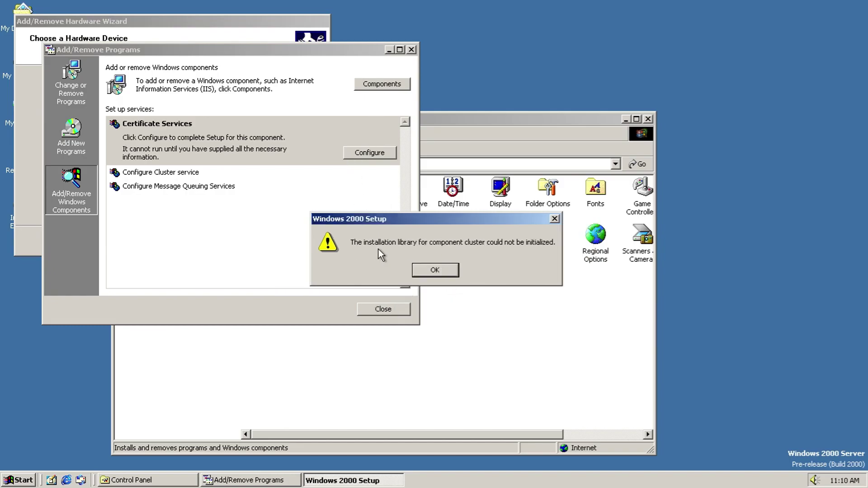
click(417, 268)
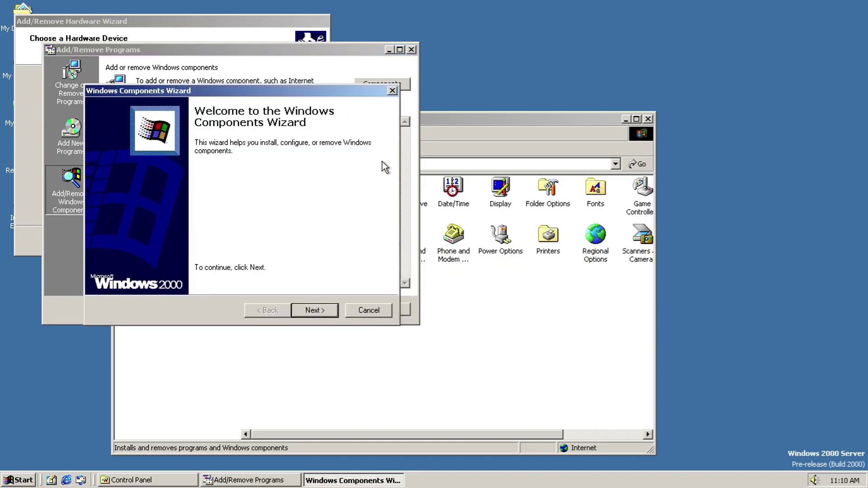
click(329, 313)
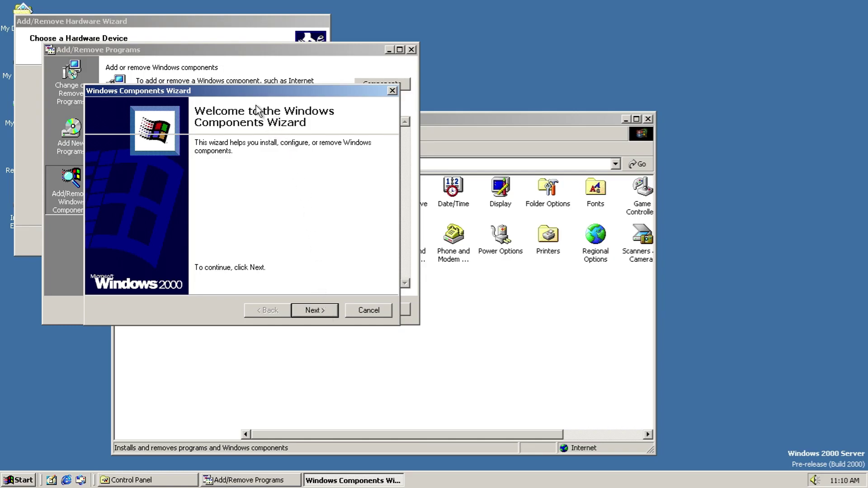
click(243, 80)
Step: Go back in the hardware wizard, choose Uninstall/Unplug a device, then cancel the wizard
click(218, 41)
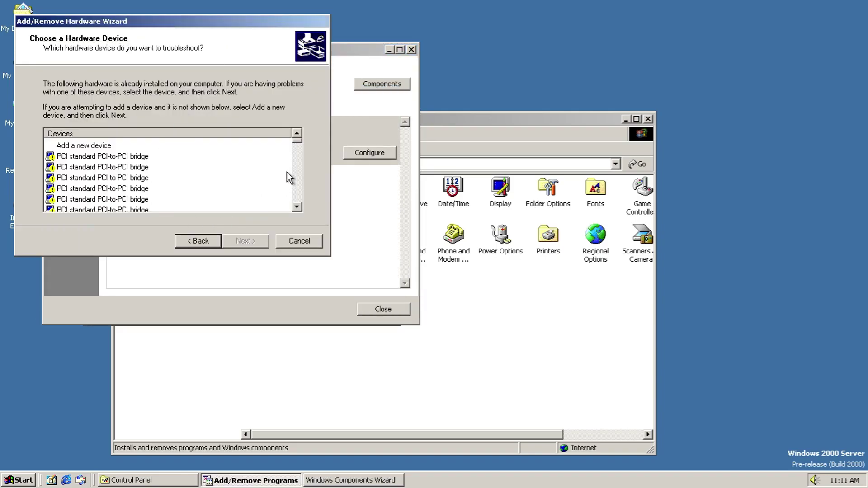
drag(296, 143, 294, 213)
click(179, 239)
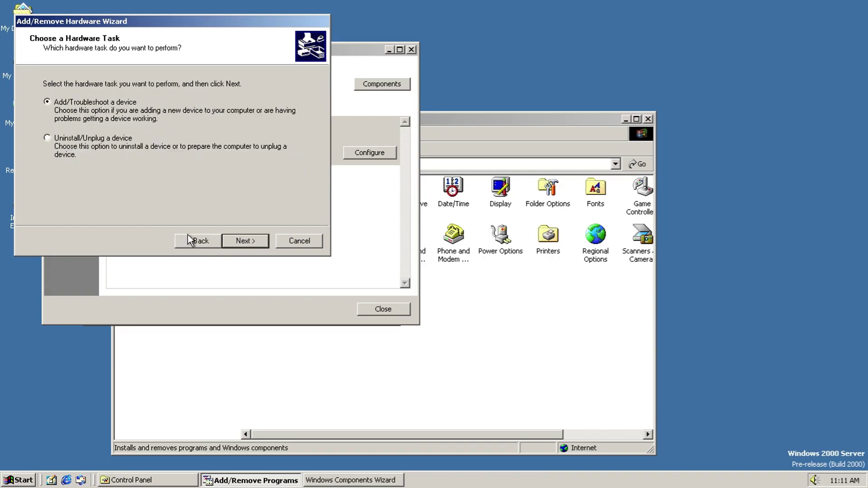
click(137, 145)
click(254, 240)
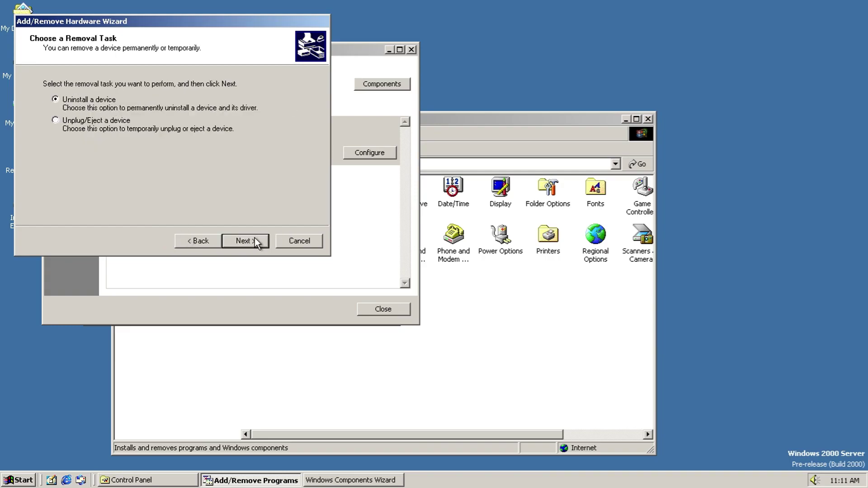
click(300, 240)
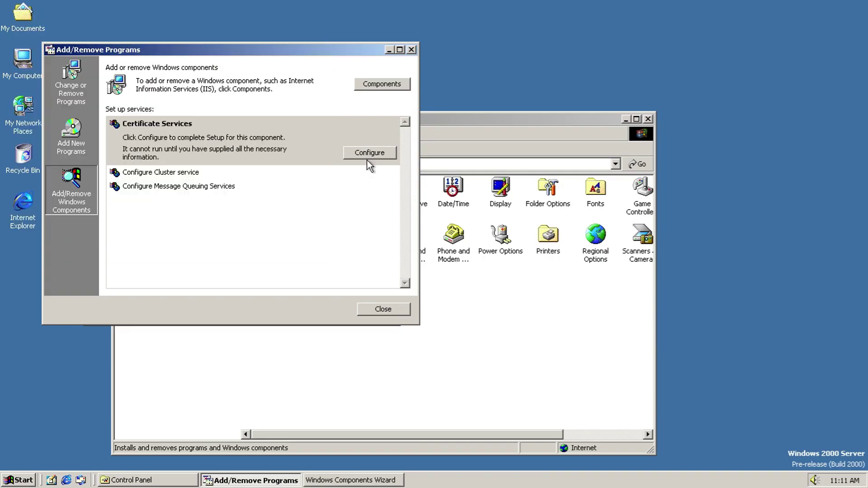
Step: Start Certificate Services configuration and enter 's' for CA name, organization, unit and locality
click(367, 158)
click(332, 319)
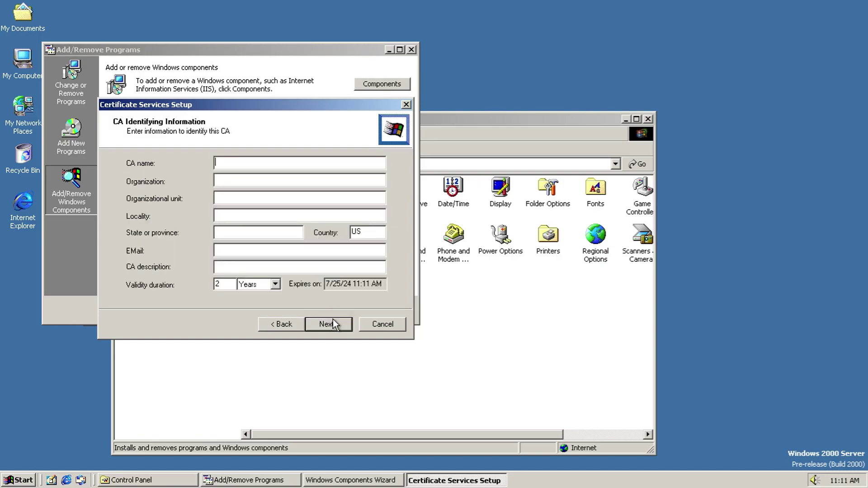
text(s)
click(259, 184)
text(s)
click(256, 196)
text(s)
click(244, 213)
text(s)
Step: Enter state MA, and 'a' in the e-mail and CA description fields
click(234, 236)
text(MA)
click(278, 252)
text(a)
click(270, 266)
text(a)
Step: Keep Years as validity unit, accept default storage locations, and acknowledge the warning
click(329, 326)
click(289, 326)
click(251, 285)
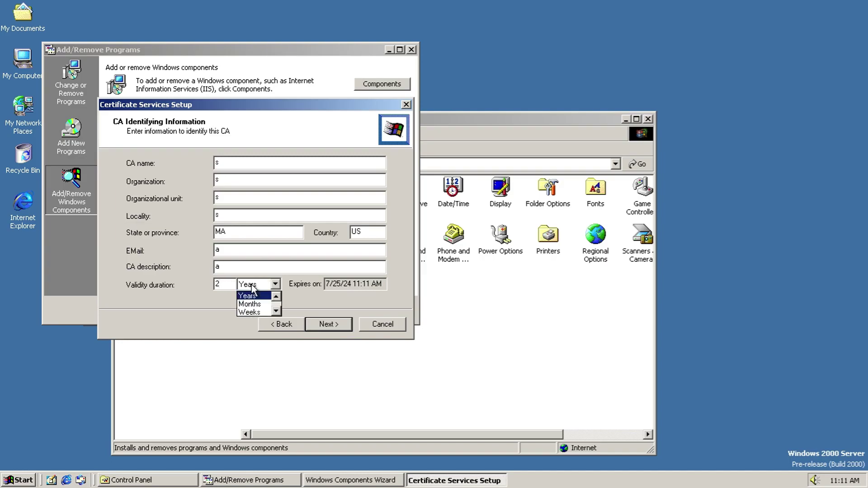
click(277, 310)
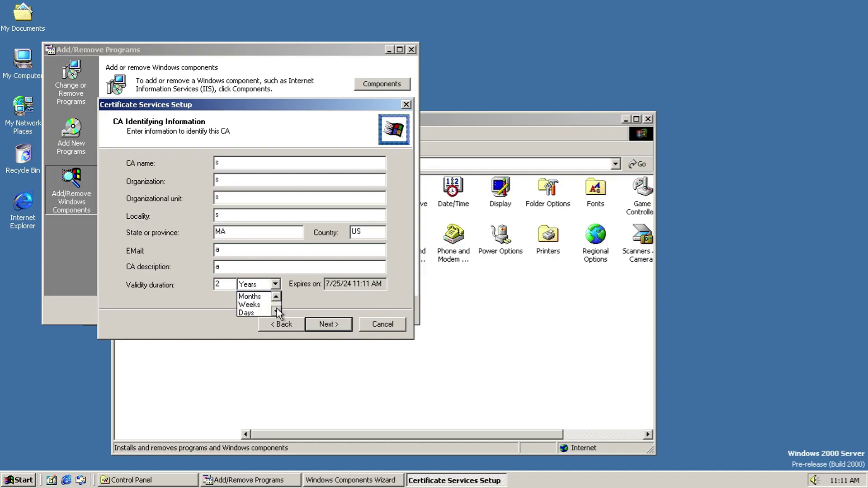
click(304, 316)
click(313, 322)
click(315, 321)
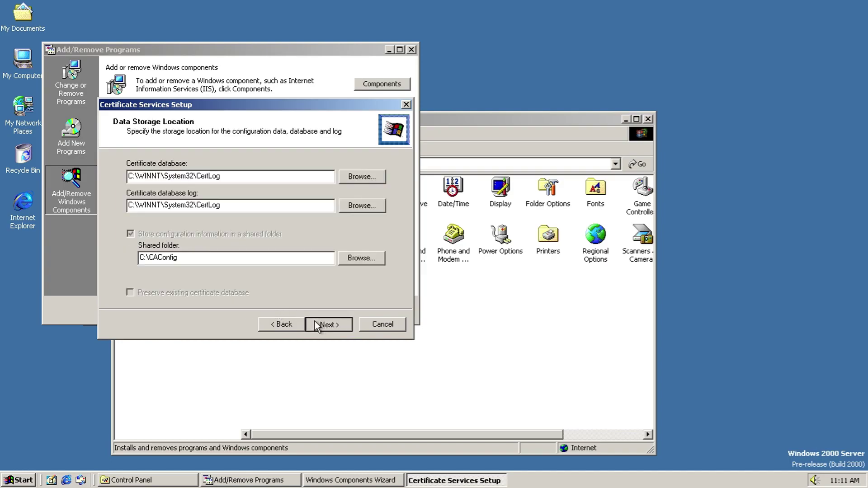
click(409, 274)
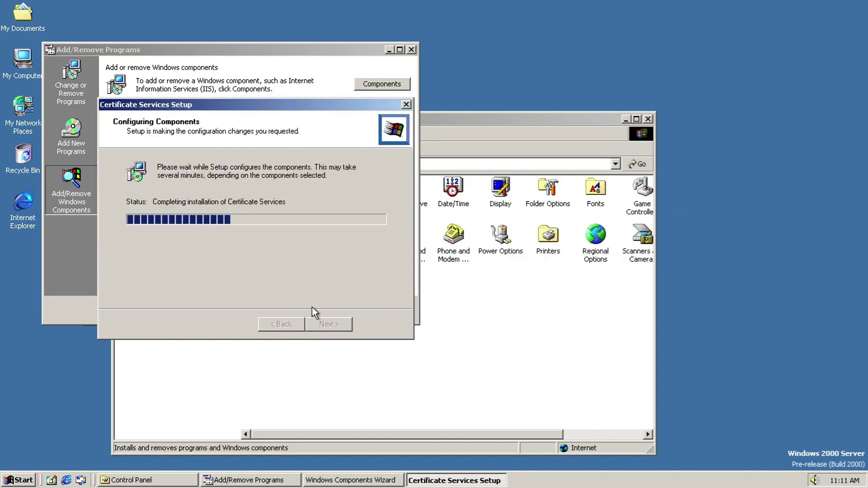
Step: Move the setup progress window aside and select the Configure Cluster service entry
drag(291, 107, 560, 81)
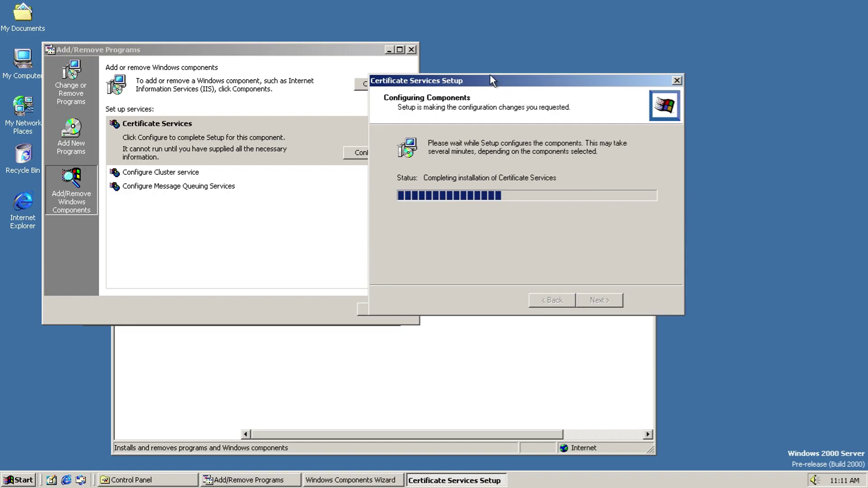
click(296, 284)
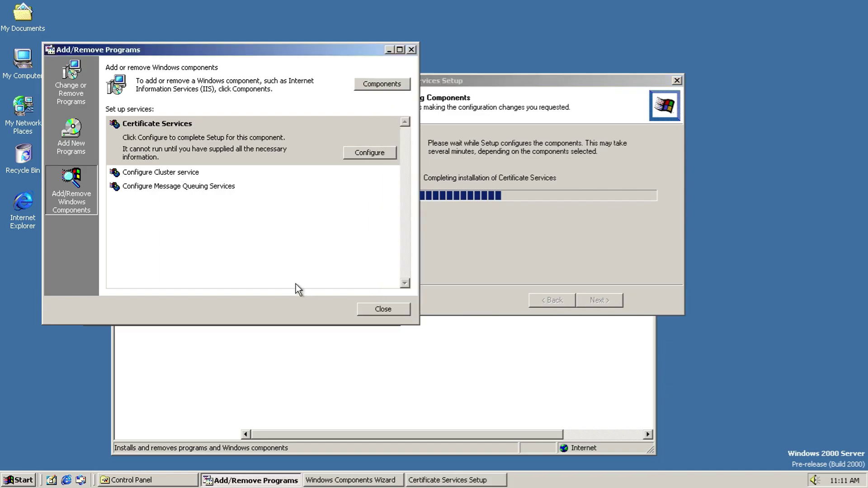
click(536, 197)
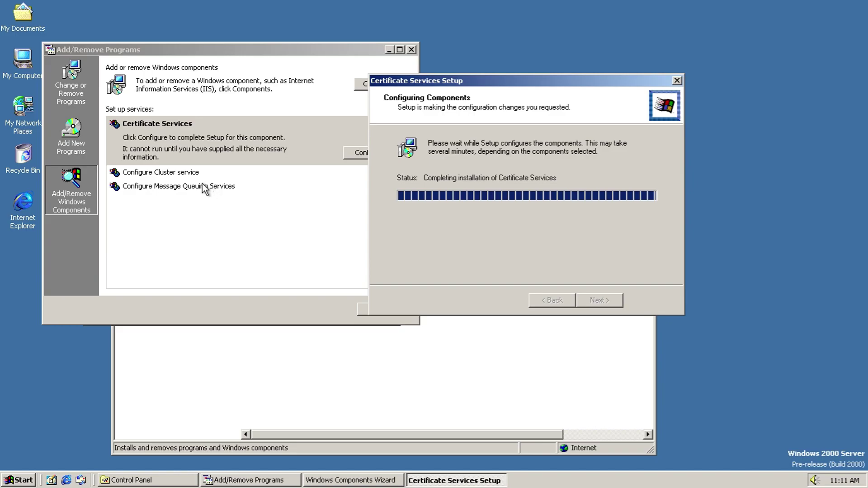
click(161, 172)
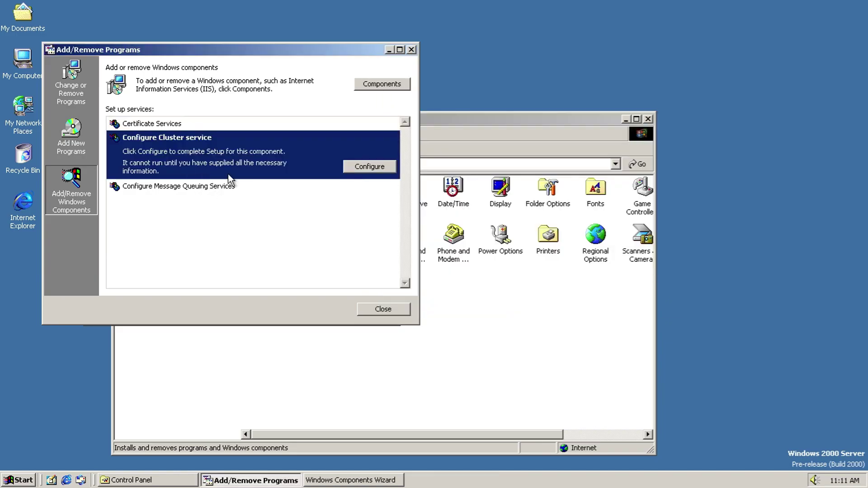
Step: Dismiss the Cluster service warning and run Message Queuing Services configuration to completion
click(381, 168)
click(447, 271)
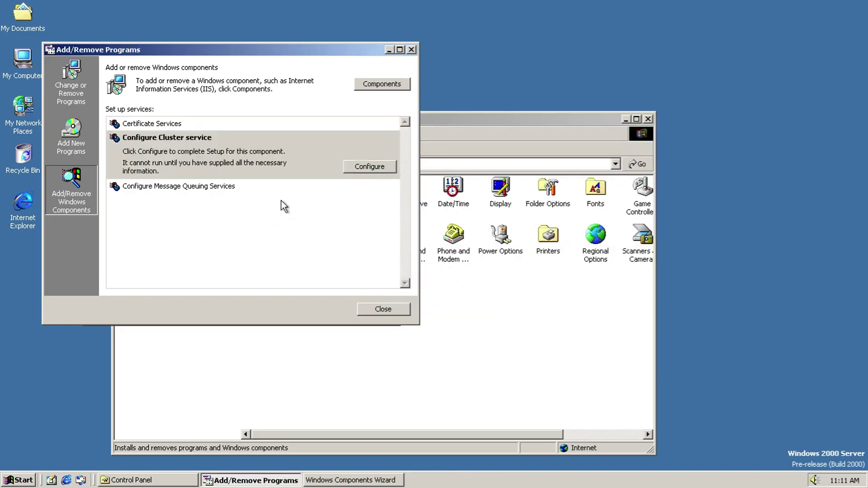
click(275, 190)
click(357, 180)
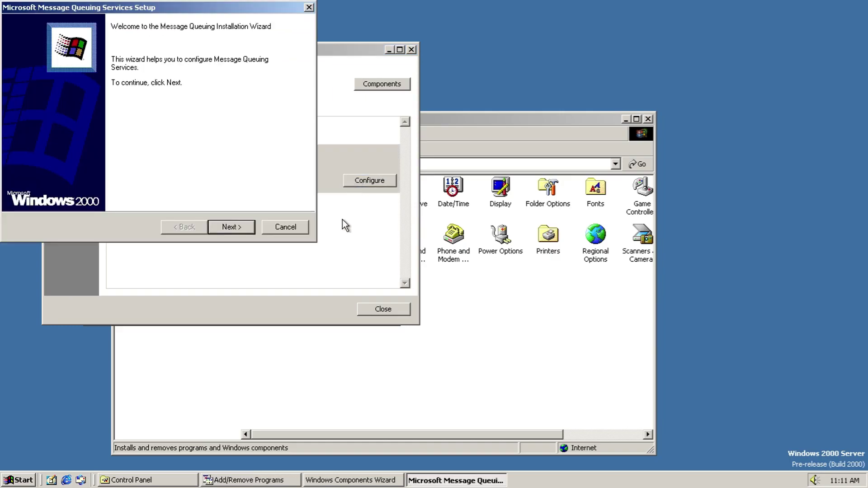
click(244, 226)
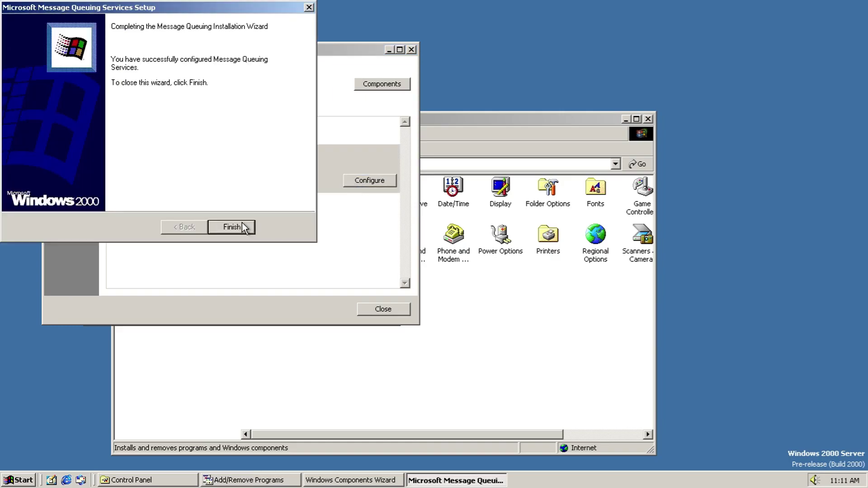
click(244, 226)
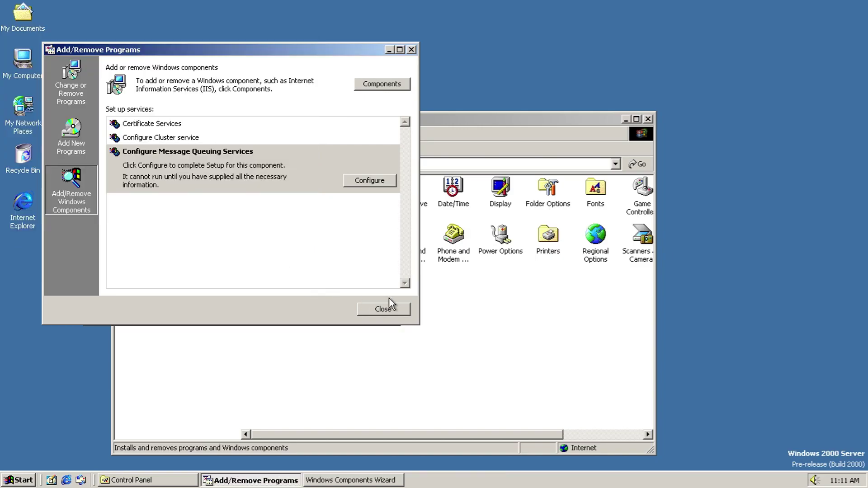
Step: Close Add/Remove Programs and cancel the Windows Components Wizard, confirming with Yes
click(392, 305)
click(336, 307)
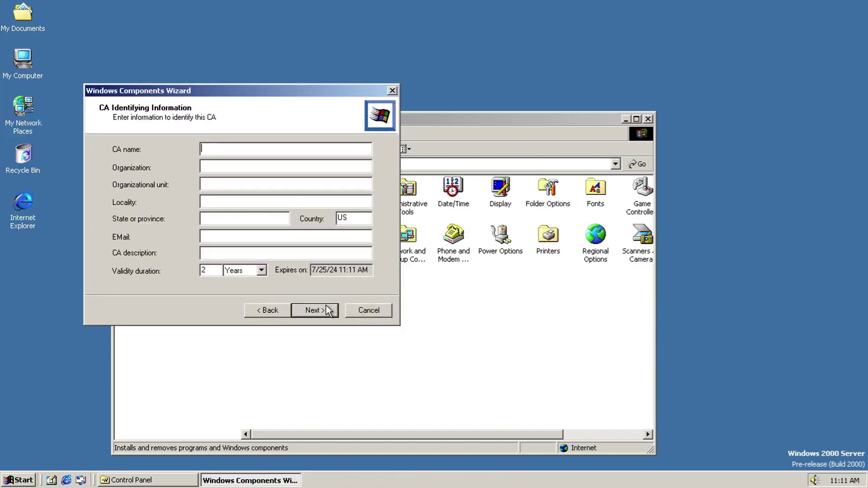
click(359, 311)
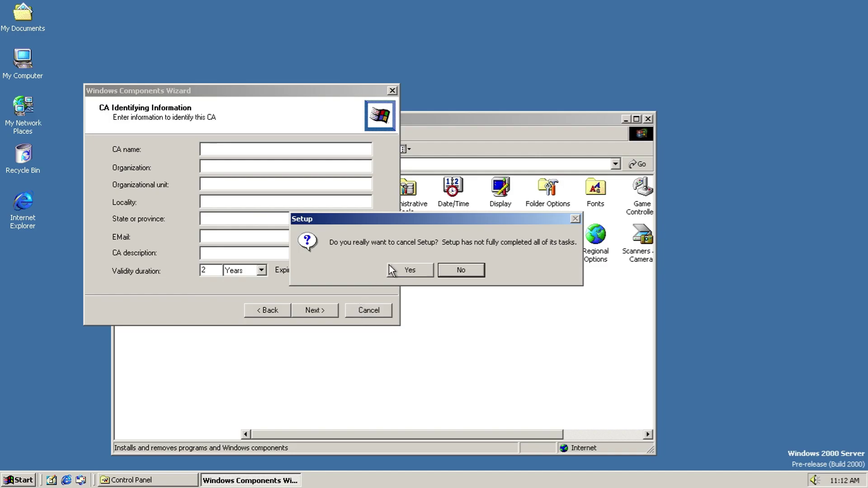
click(406, 273)
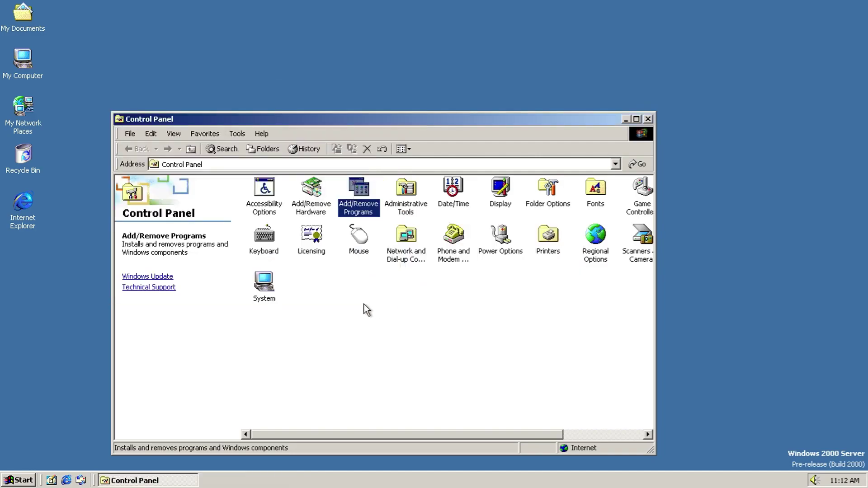
Step: Reopen the Administrative Tools folder and launch the Component Services console
double_click(405, 190)
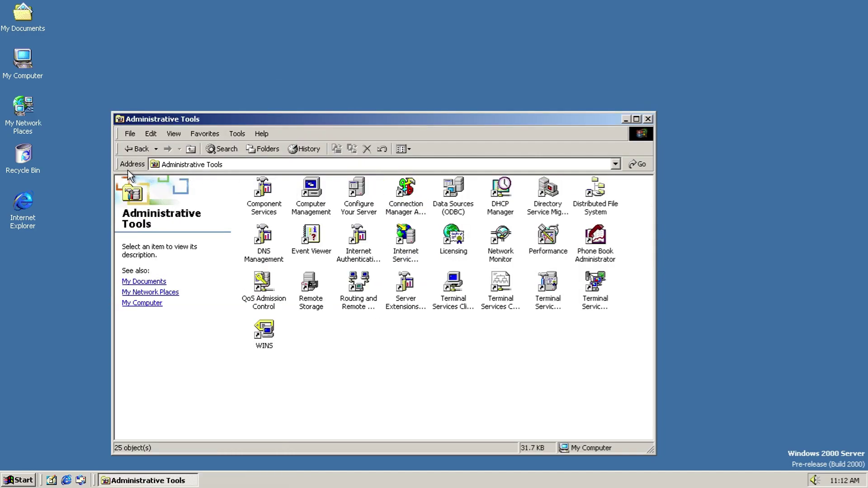
click(135, 150)
double_click(397, 192)
double_click(273, 192)
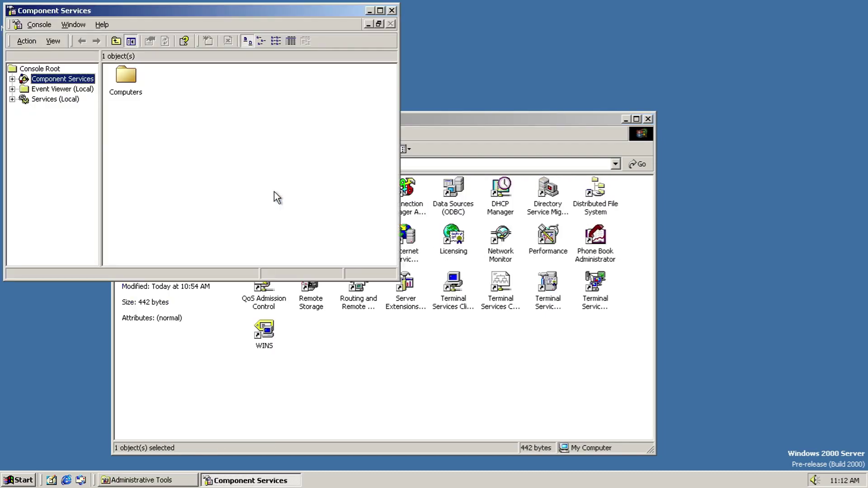
Step: View the management console's About information, then dismiss it
click(101, 25)
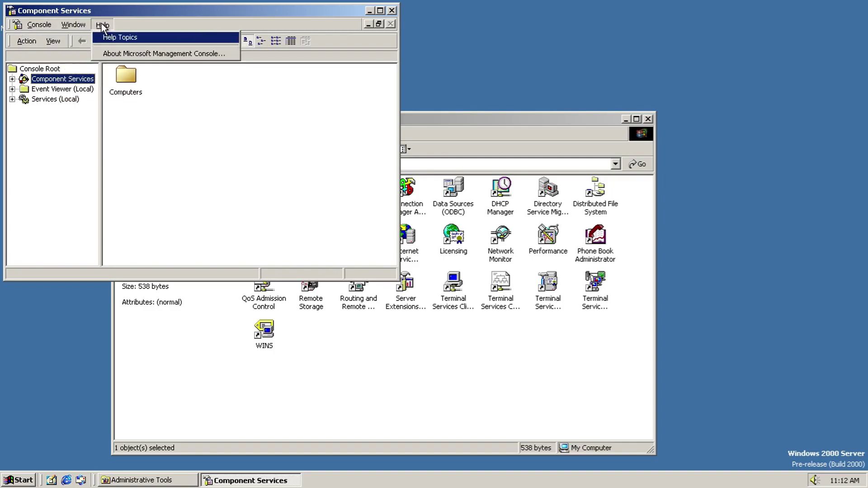
click(119, 54)
click(291, 230)
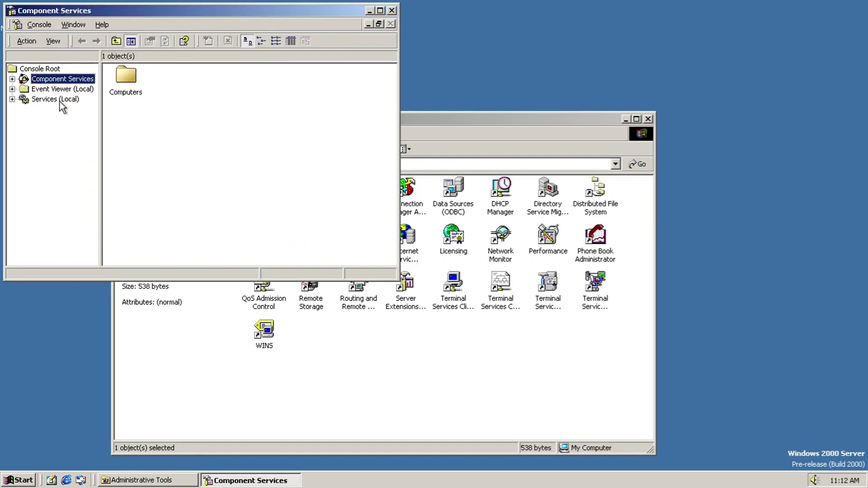
Step: Show the Event Viewer Application Log and open the ESENT event's details, moving to later events
click(12, 89)
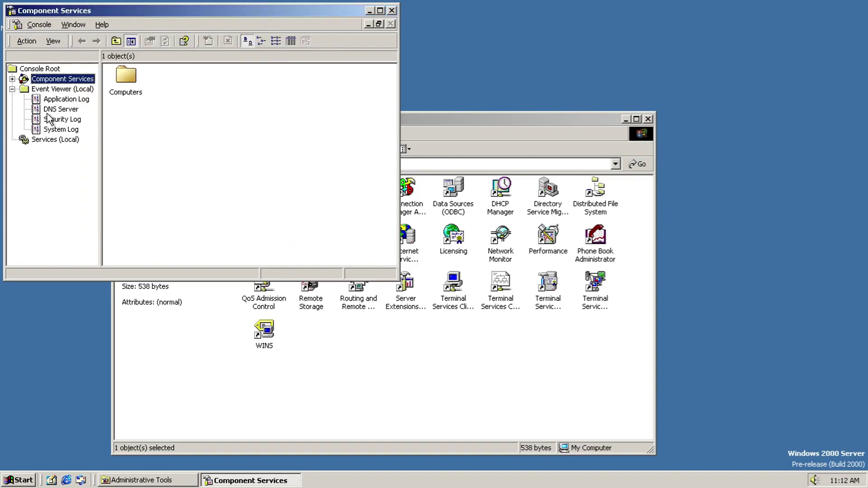
click(59, 100)
double_click(116, 92)
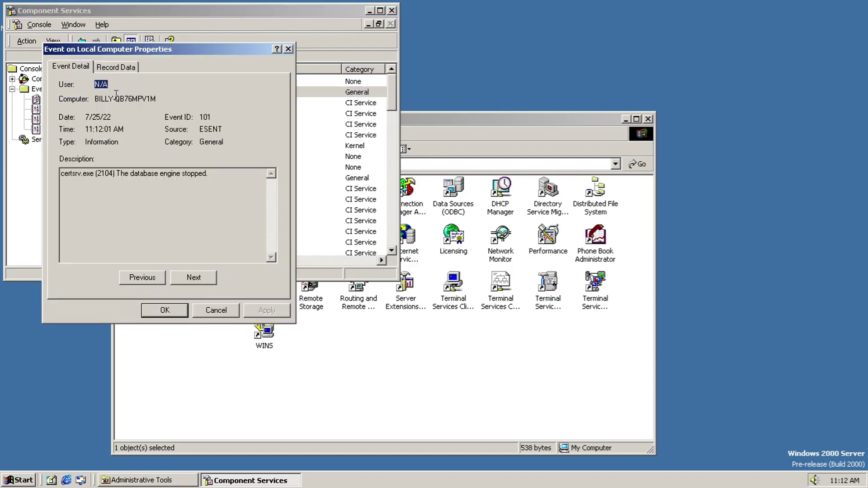
click(207, 277)
click(207, 278)
click(207, 277)
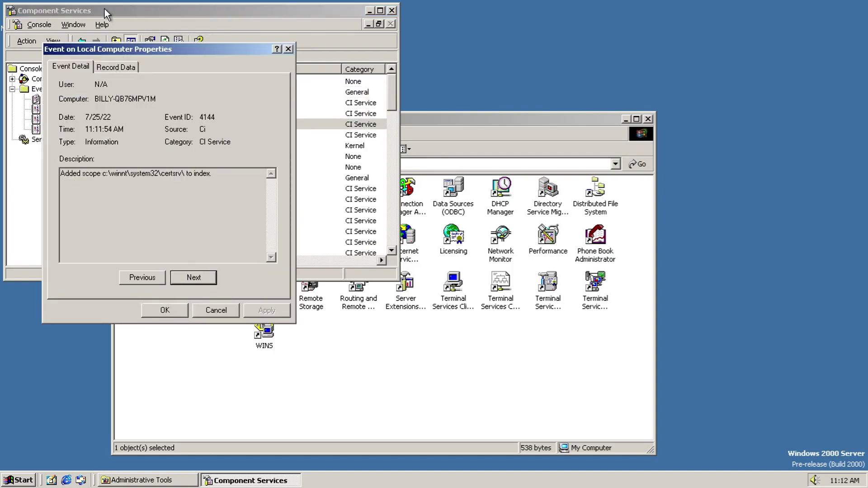
Step: Browse event records forward and back, viewing raw data, then close the event properties
click(112, 66)
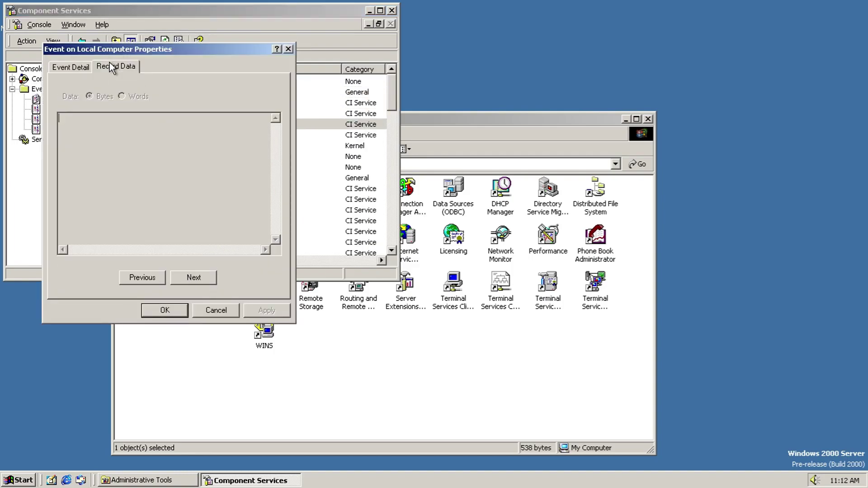
click(192, 278)
double_click(192, 278)
double_click(150, 276)
double_click(149, 276)
click(150, 277)
double_click(149, 277)
click(149, 277)
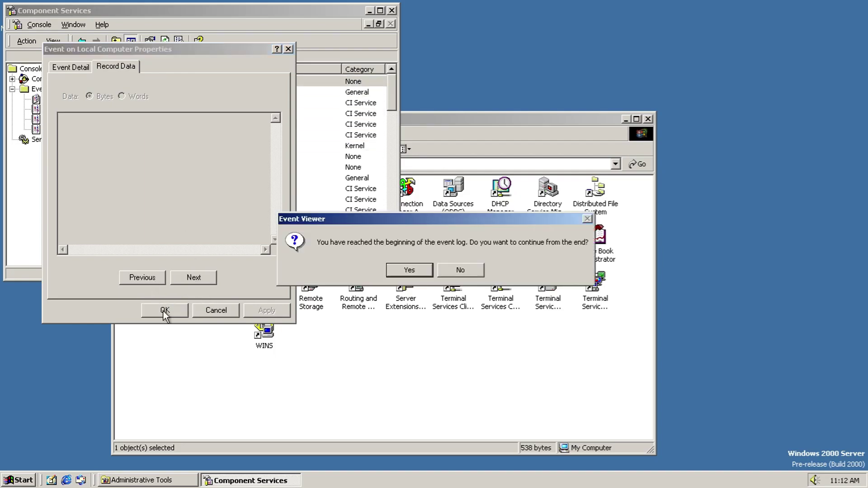
click(409, 270)
click(216, 310)
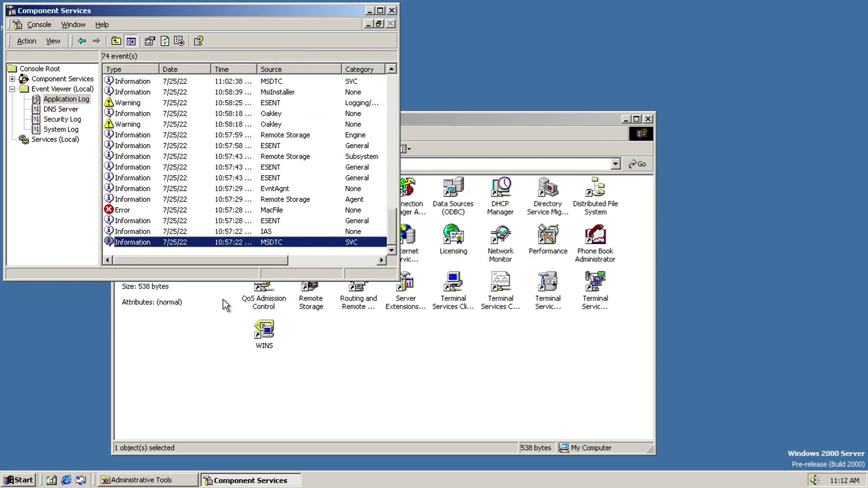
Step: Maximize the console to view local services, including Admission Control, then close Component Services
drag(219, 259, 119, 260)
click(55, 139)
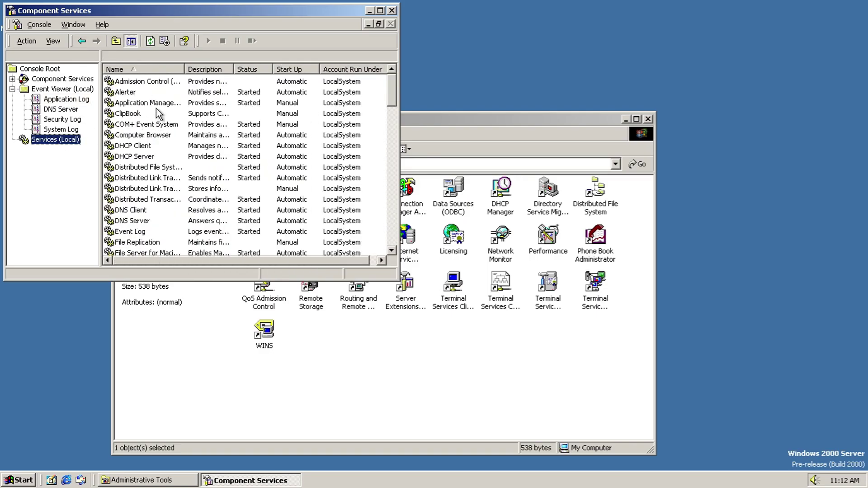
double_click(169, 12)
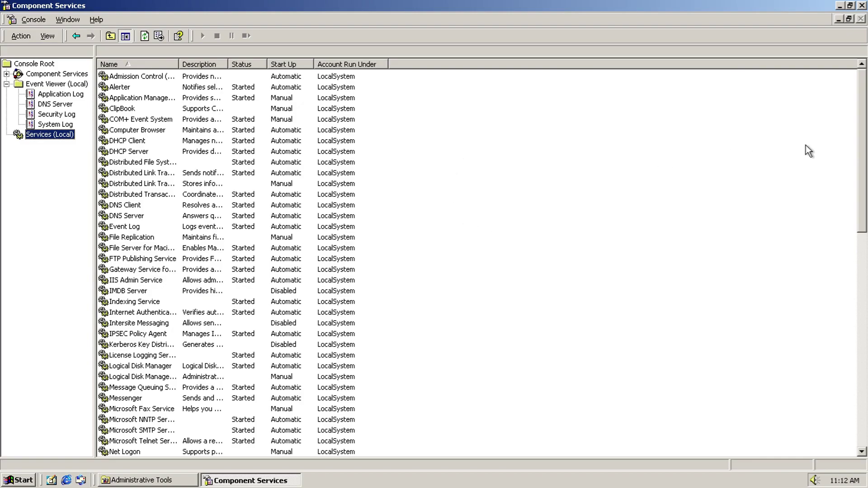
drag(863, 129, 860, 74)
right_click(186, 77)
click(861, 5)
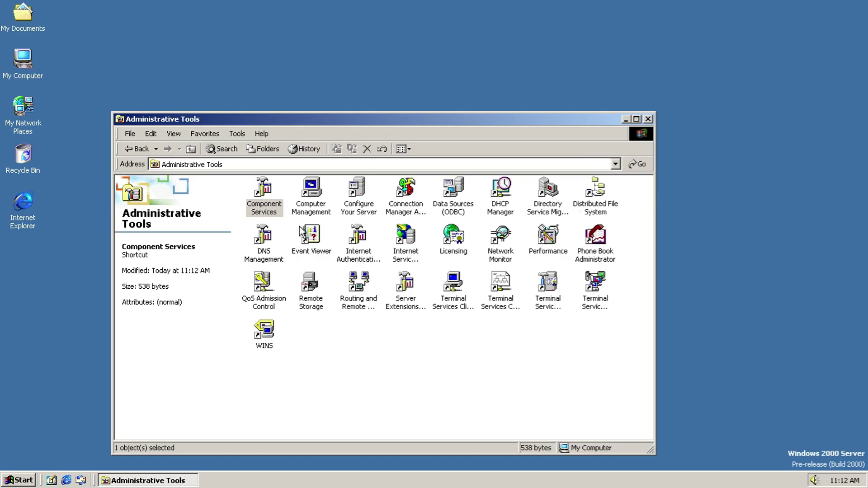
double_click(305, 206)
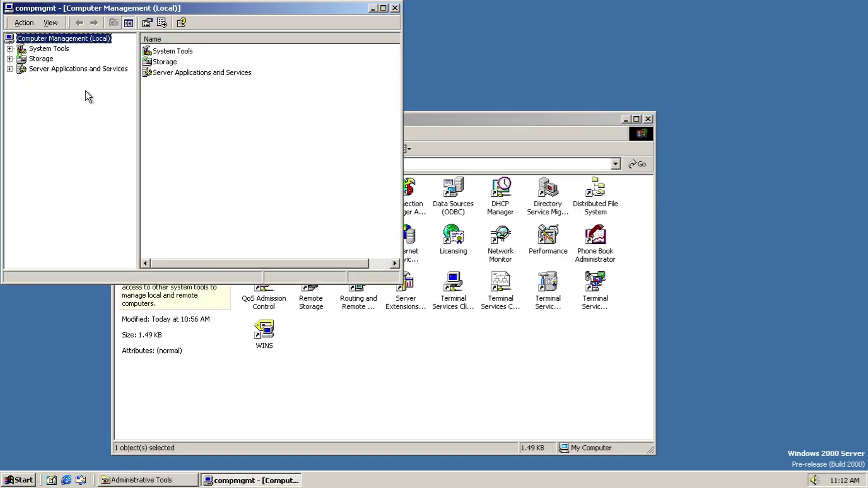
click(34, 23)
click(55, 23)
click(55, 23)
click(10, 48)
click(9, 140)
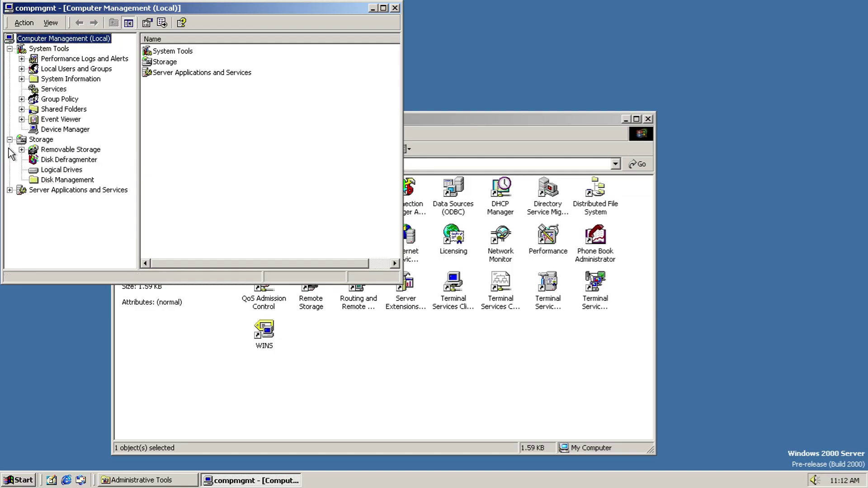
click(9, 190)
click(63, 59)
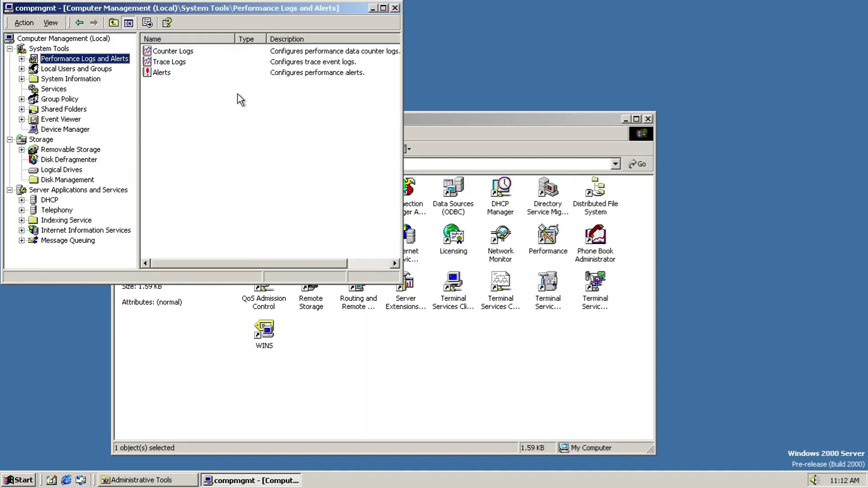
double_click(178, 51)
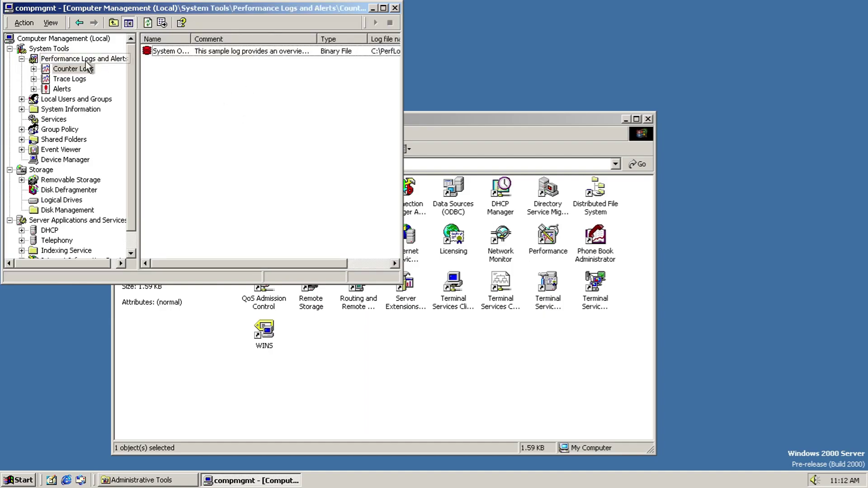
click(69, 80)
click(59, 89)
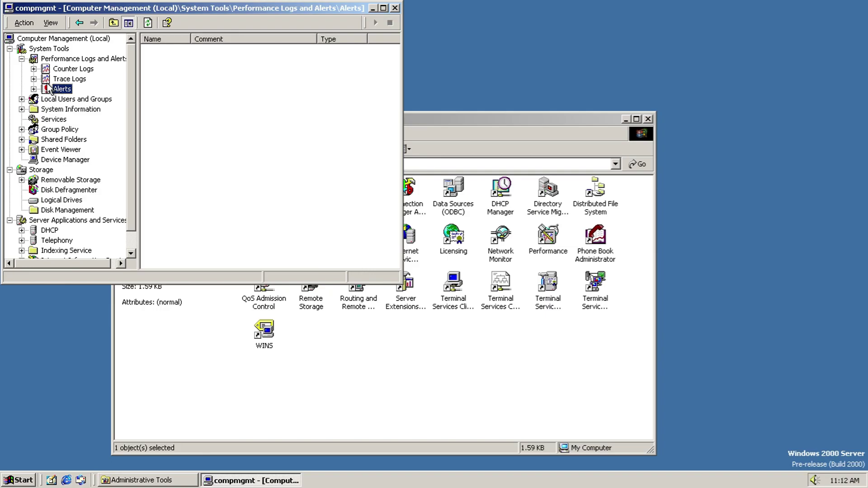
click(68, 59)
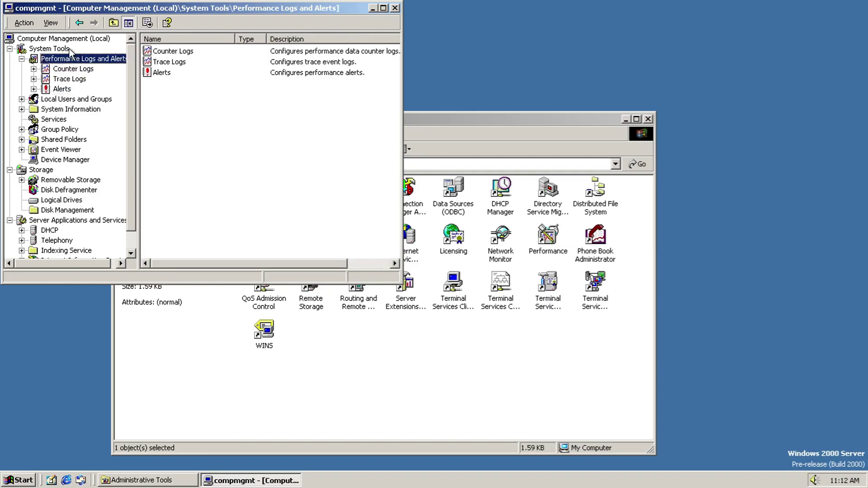
click(71, 48)
click(67, 99)
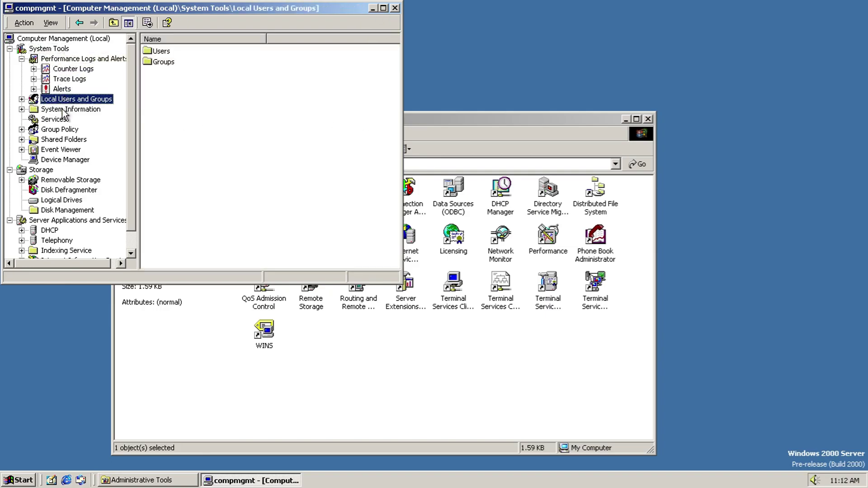
click(64, 111)
click(59, 129)
click(57, 119)
click(58, 140)
click(58, 150)
click(58, 160)
click(60, 190)
click(68, 180)
click(63, 190)
click(62, 200)
click(67, 210)
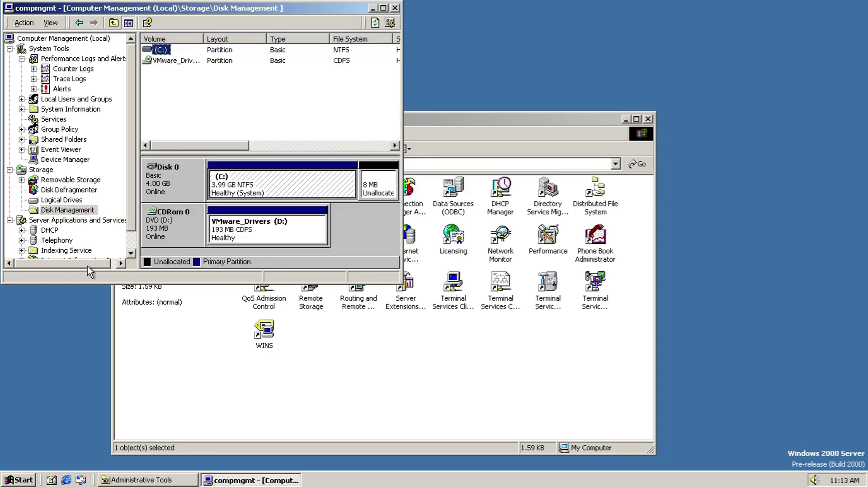
scroll(125, 226, down, 1)
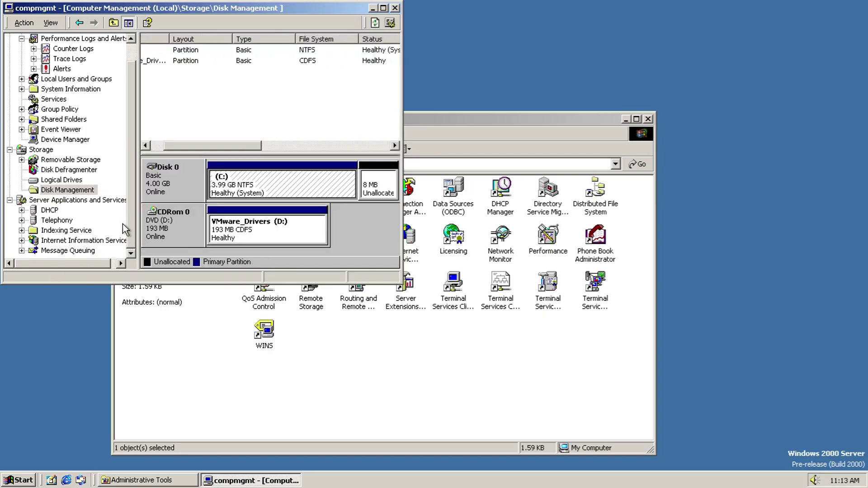
click(50, 210)
click(66, 230)
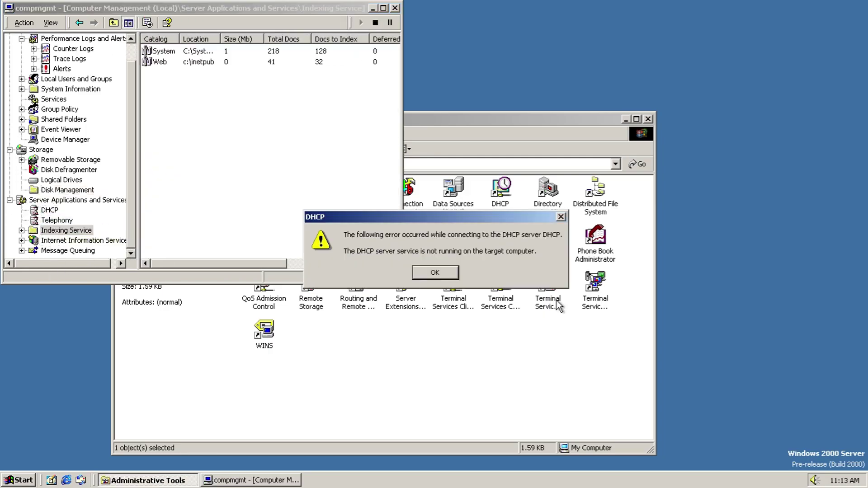
click(433, 273)
click(118, 242)
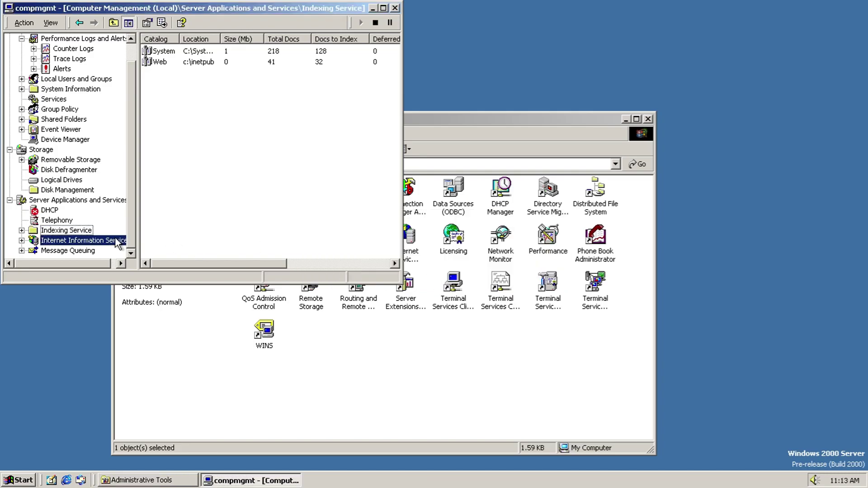
click(71, 250)
click(394, 8)
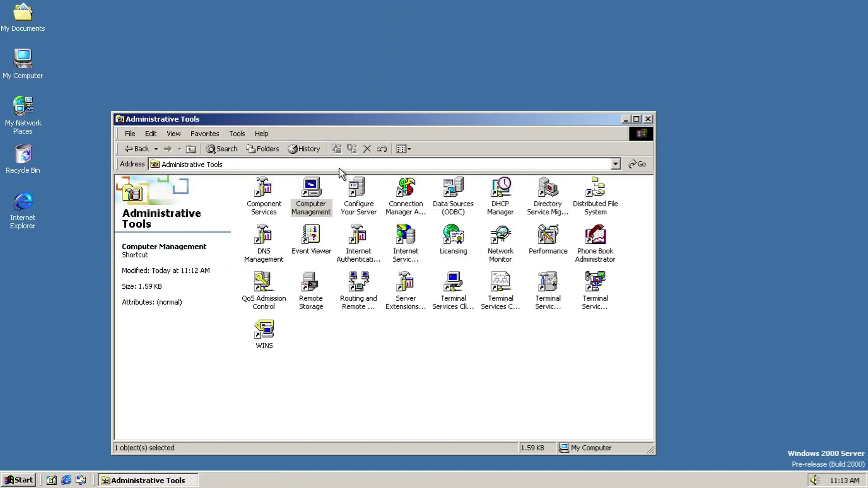
Step: Attempt to finish pending components from Configure Your Server, dismissing the errors and closing Add/Remove Programs
double_click(349, 210)
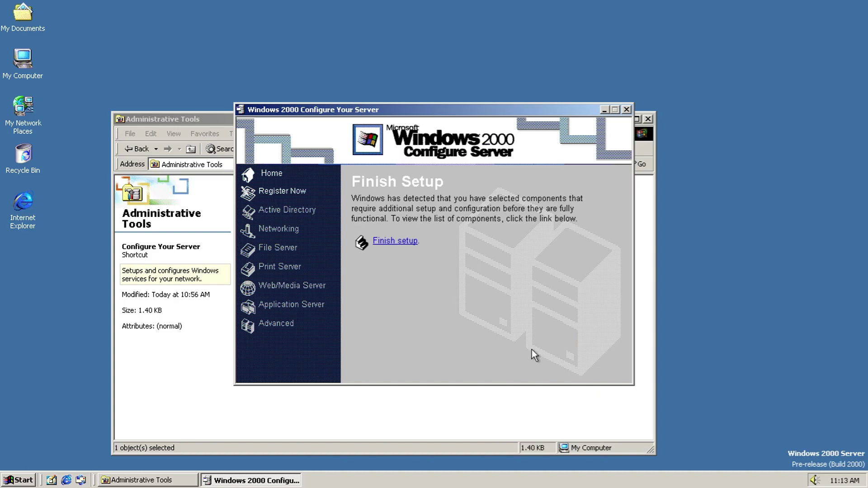
click(385, 241)
click(425, 271)
click(422, 273)
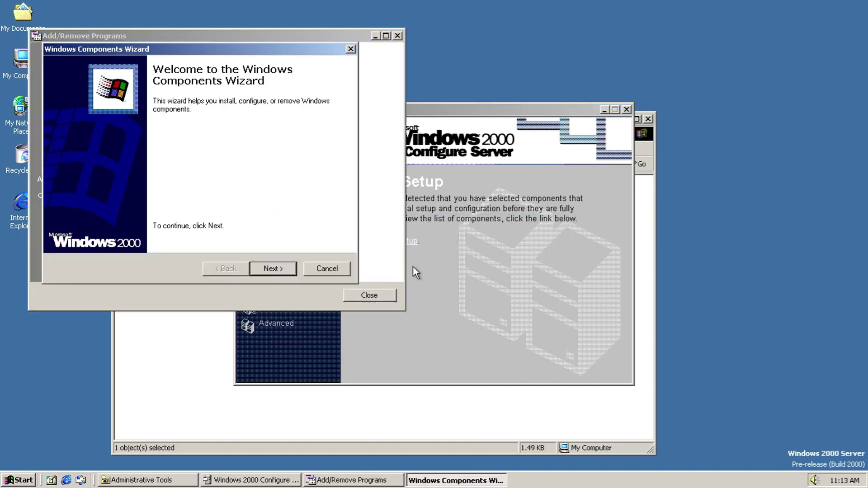
click(283, 269)
click(326, 271)
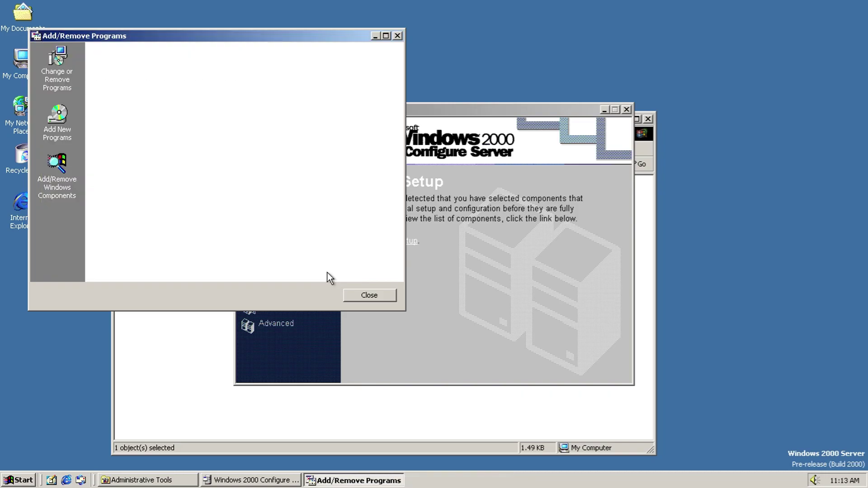
click(352, 293)
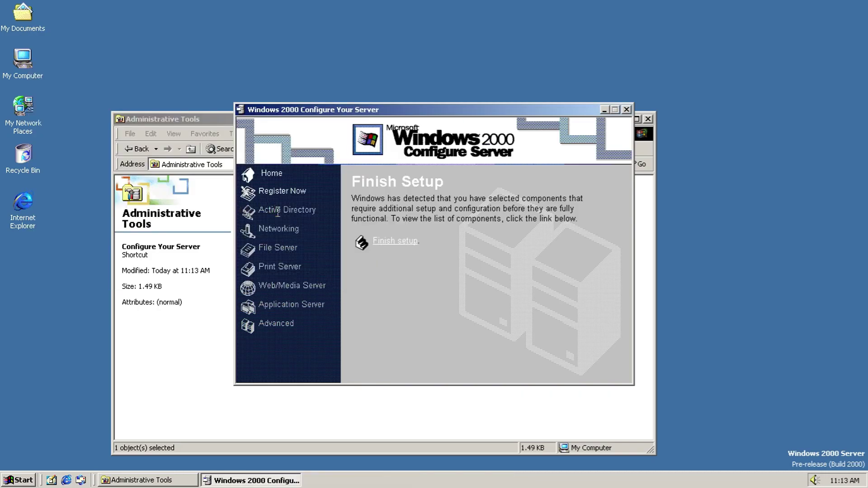
Step: Start Windows 2000 product registration, cancel the modem installation, and close the registration wizard
click(273, 191)
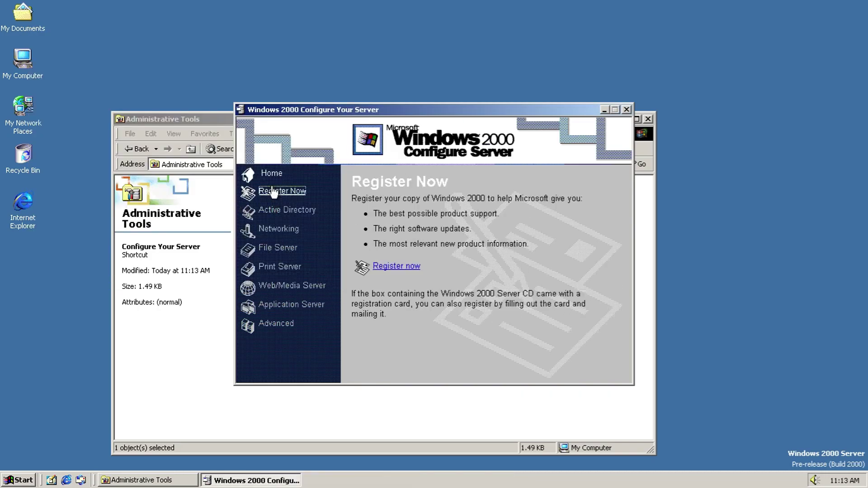
click(393, 267)
click(300, 282)
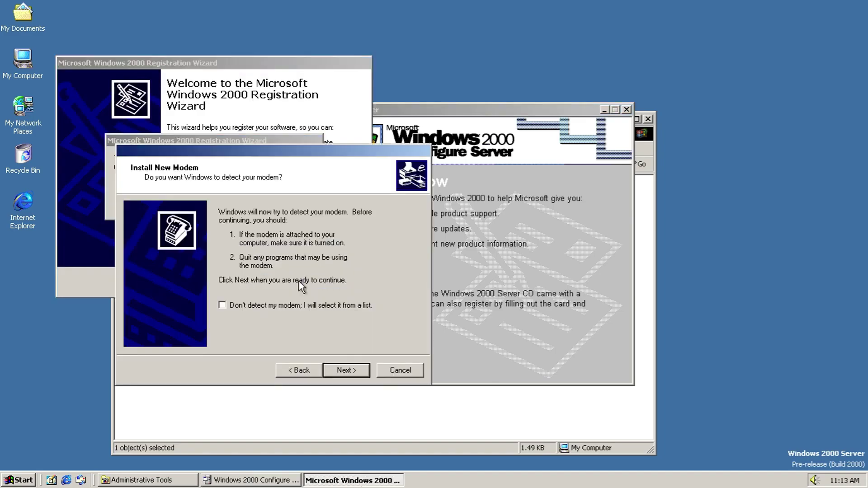
click(351, 369)
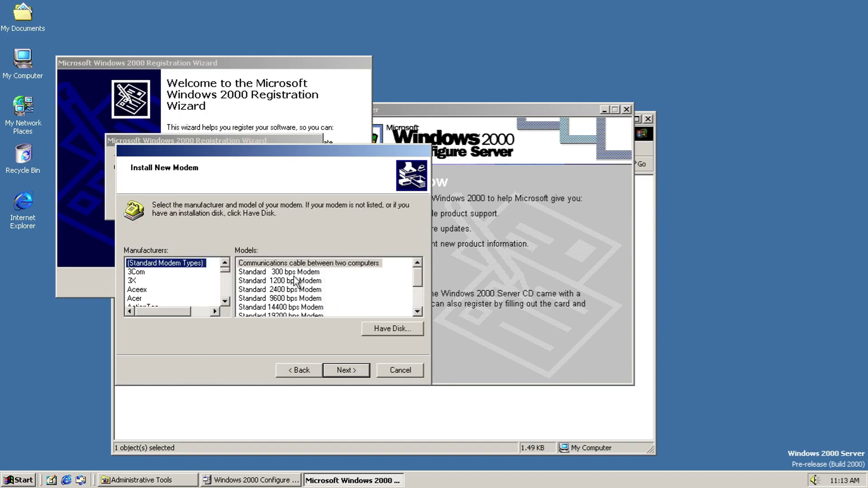
drag(225, 273, 224, 298)
drag(418, 277, 415, 310)
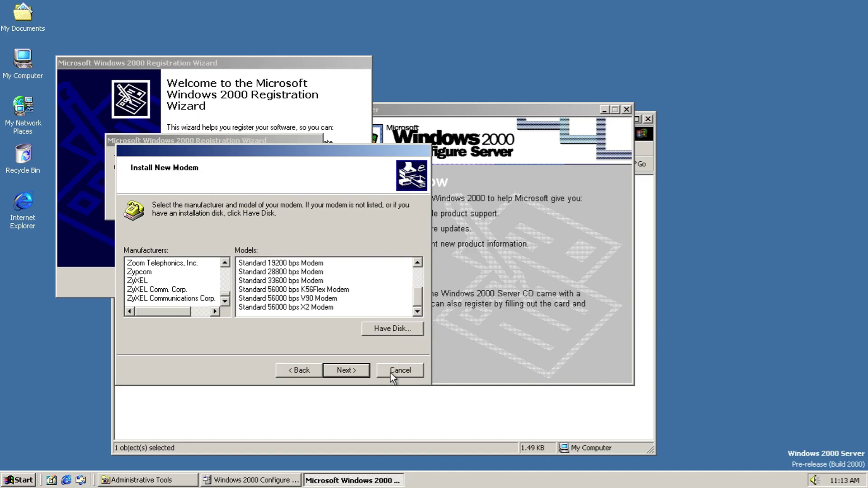
click(390, 372)
click(286, 283)
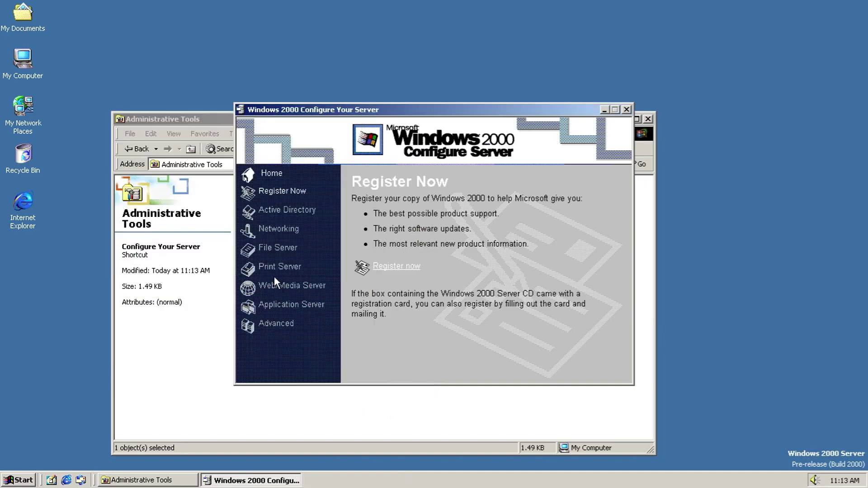
Step: Restart registration, choose to register later, and finish the wizard
click(385, 267)
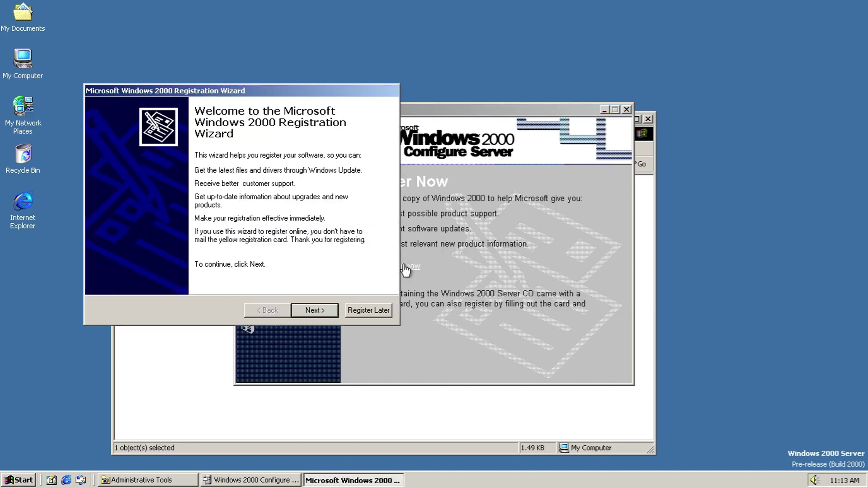
click(369, 311)
click(315, 310)
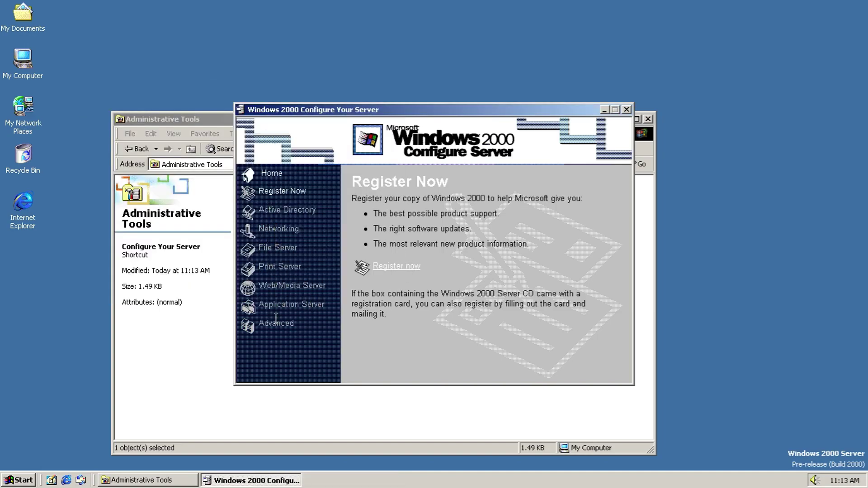
Step: Reopen registration, cancel the modem install, and move Administrative Tools right to uncover the wizard
click(410, 273)
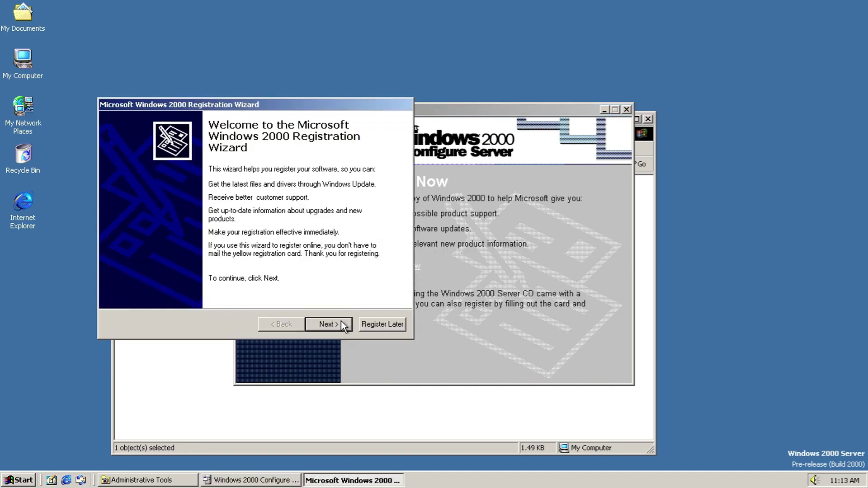
click(341, 322)
click(424, 412)
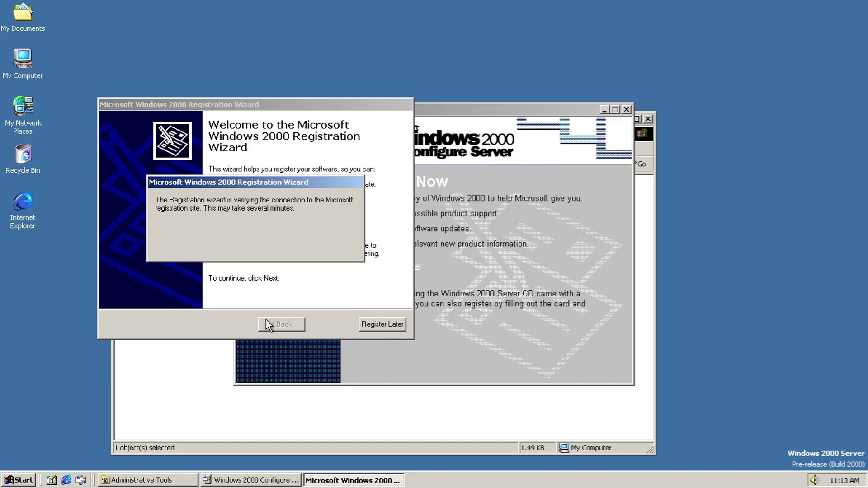
click(653, 239)
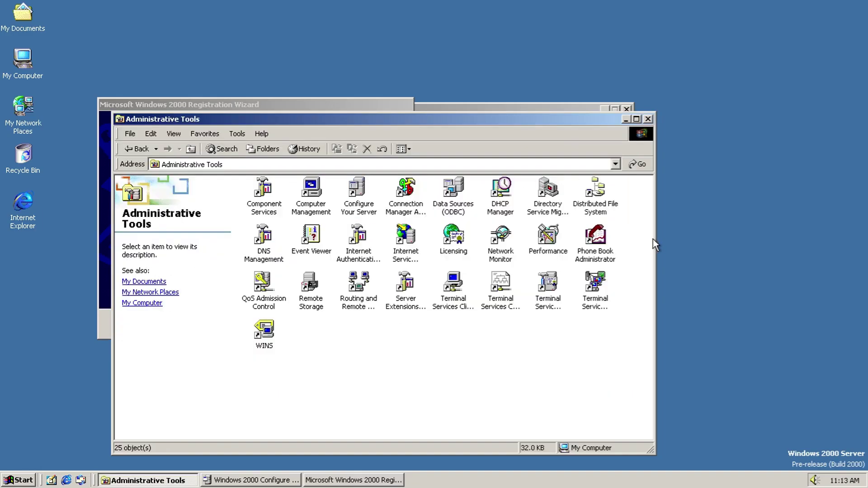
drag(363, 121, 548, 115)
Step: Launch the Connection Manager Administration Kit, accept its licence, and name the service profile 'somethsome'
double_click(600, 202)
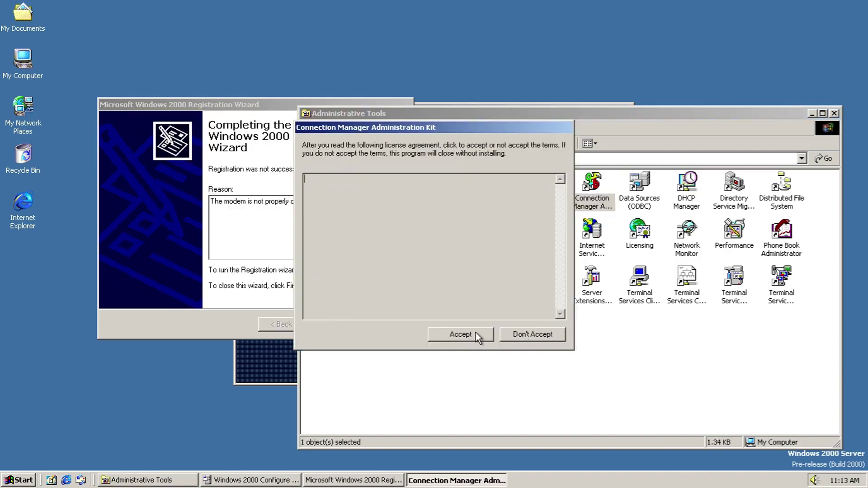
click(476, 334)
click(451, 347)
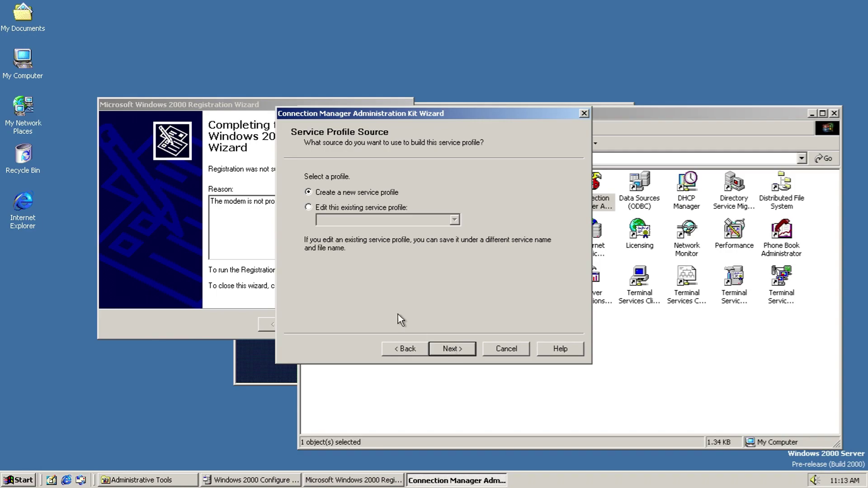
click(444, 349)
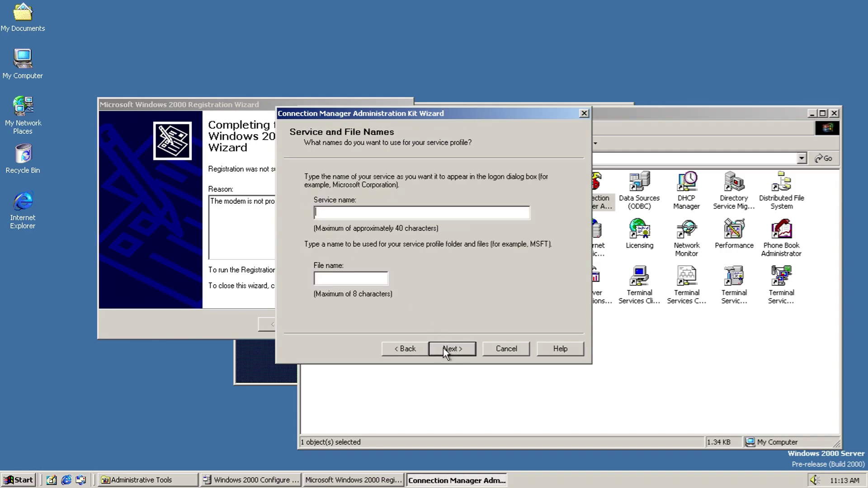
text(someth)
text(som)
text(e)
key(Return)
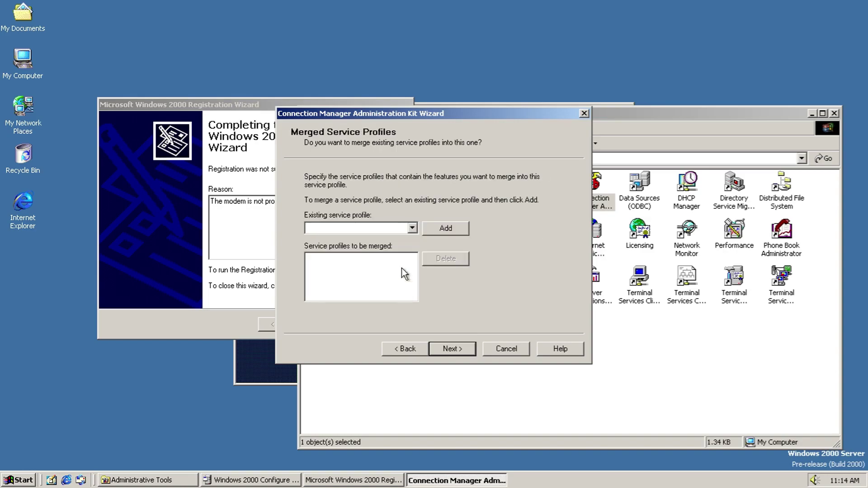
Step: Merge no other profiles, enter support information 'Nonhin', and leave the realm name empty
click(416, 228)
click(449, 229)
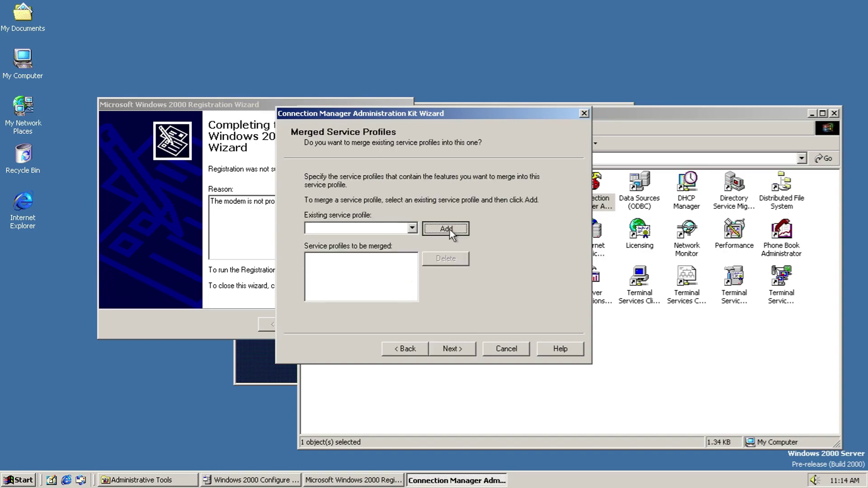
click(403, 293)
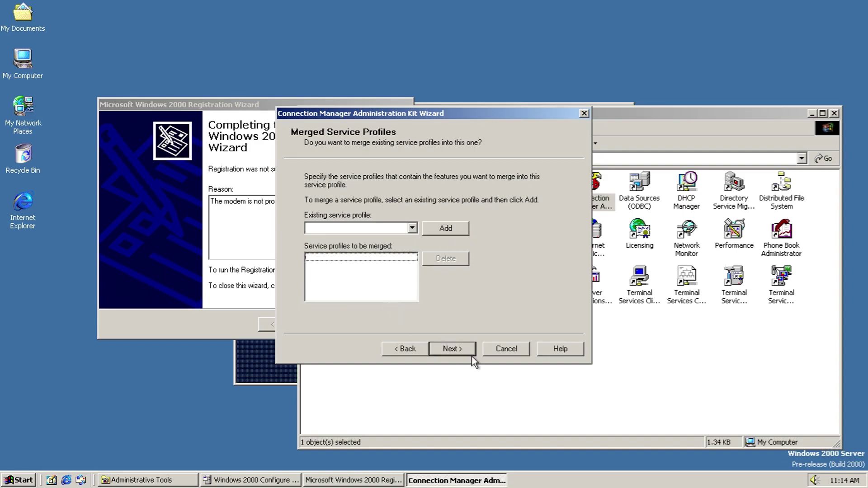
click(466, 354)
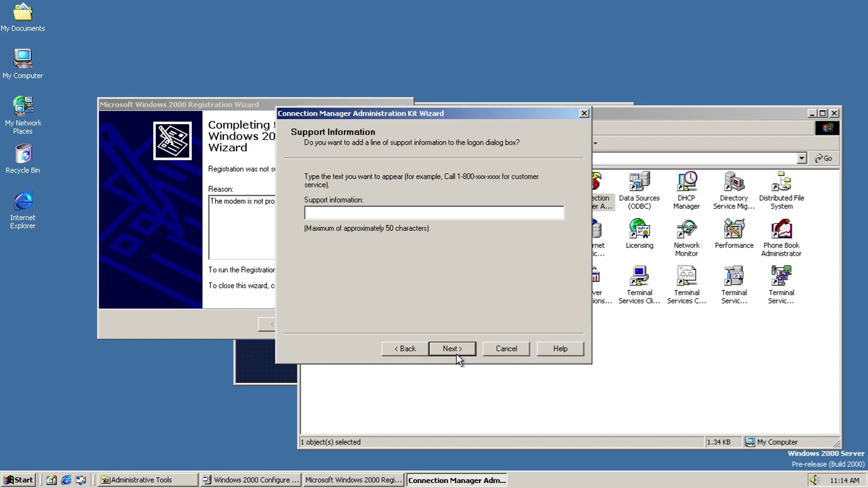
text(Non)
text(hin)
click(457, 353)
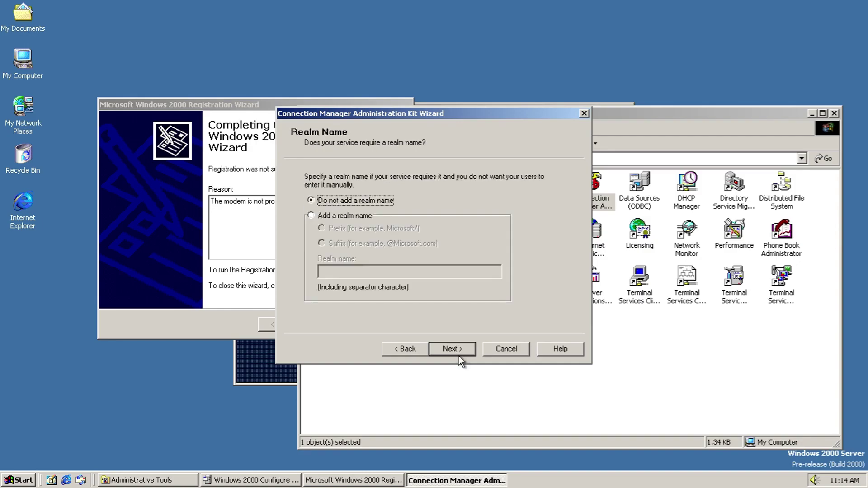
click(447, 351)
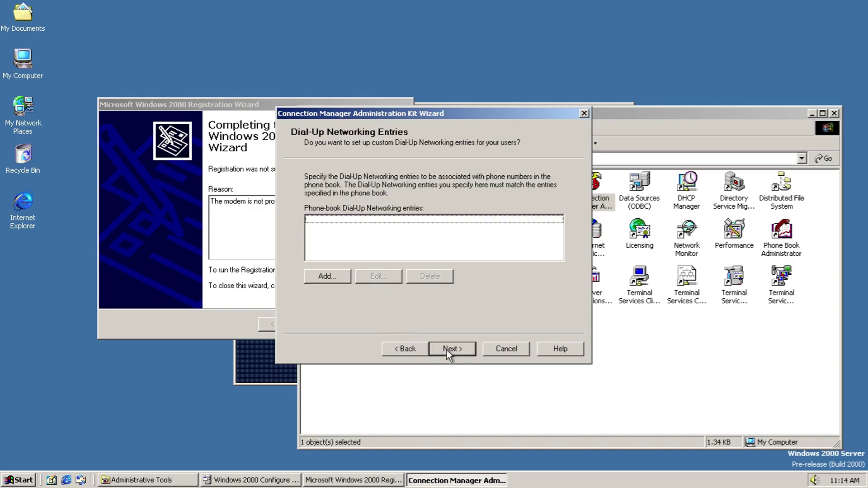
Step: Skip adding a dial-up networking entry and pass the VPN and connect-actions pages
click(306, 279)
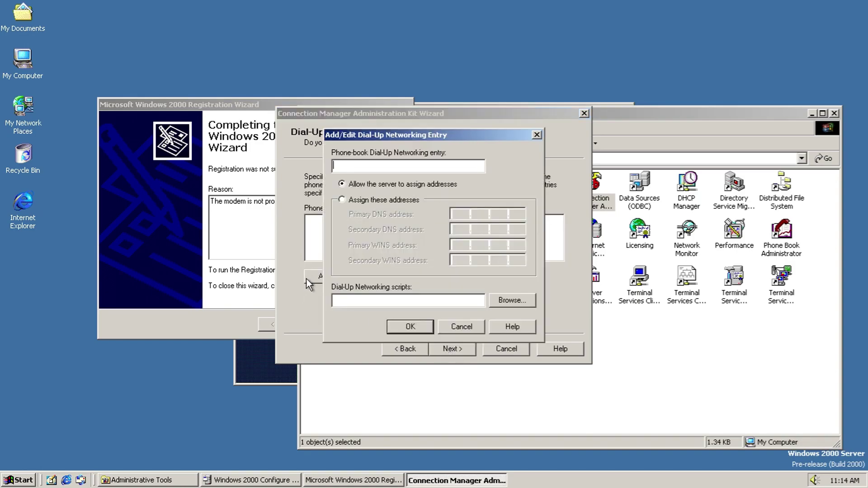
click(464, 329)
click(458, 346)
click(452, 343)
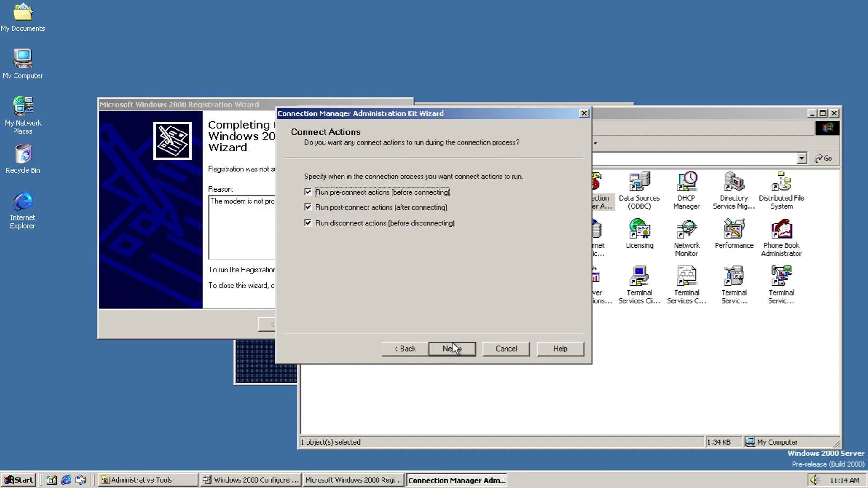
click(444, 349)
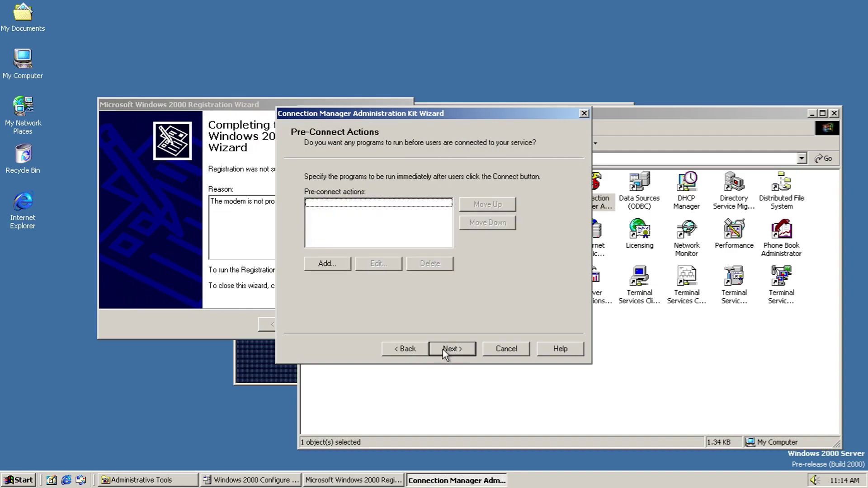
Step: Try adding a pre-connect action without a program, then discard it
click(330, 267)
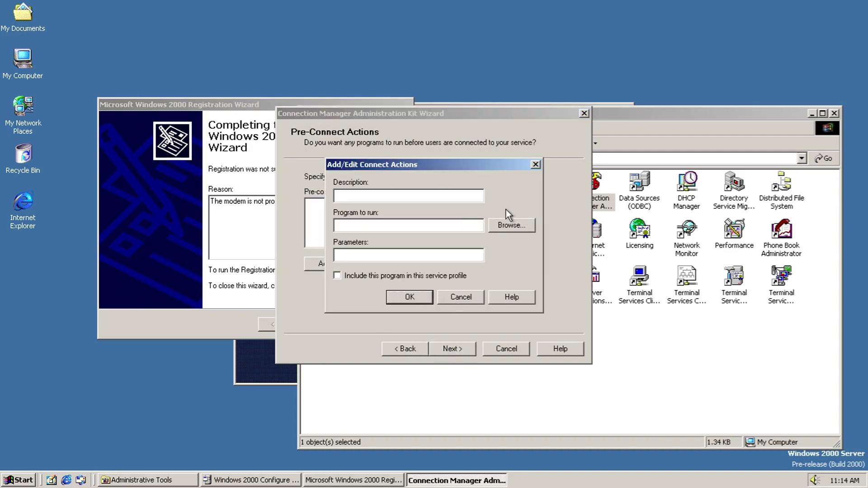
click(507, 222)
click(575, 353)
click(663, 355)
click(416, 297)
click(435, 267)
click(450, 293)
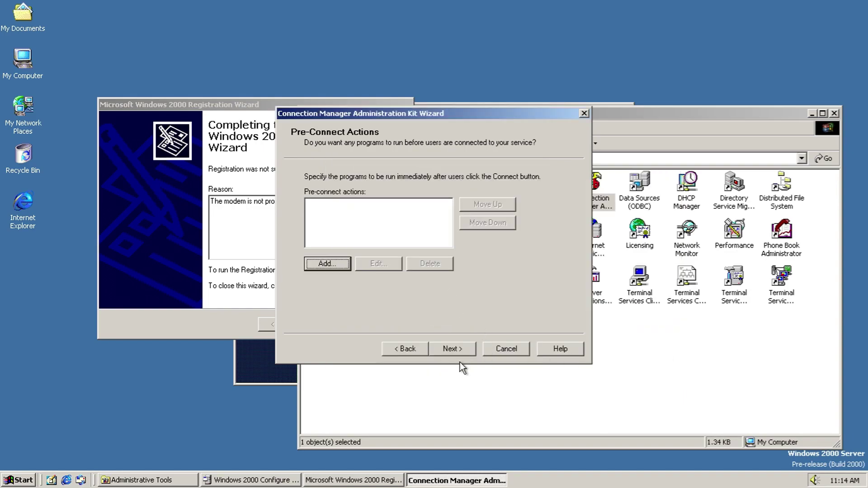
click(461, 349)
Step: Discard an empty post-connect action and skip the disconnect and auto-application pages
click(330, 299)
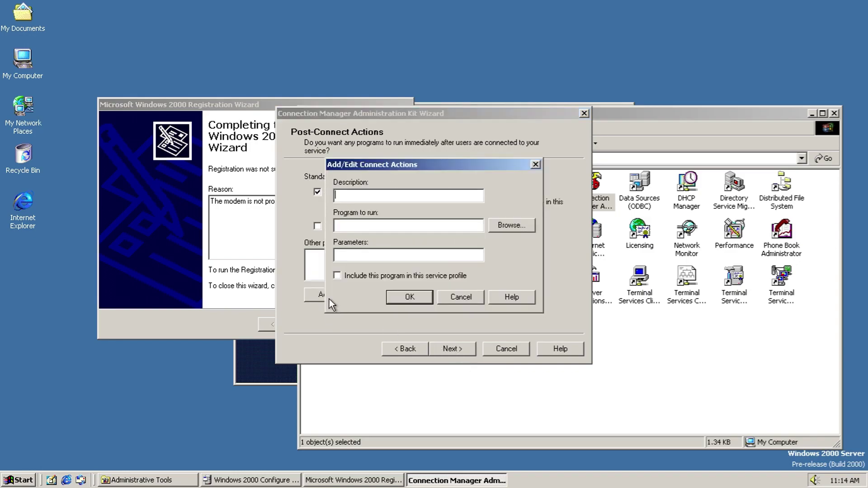
click(457, 300)
click(457, 349)
click(442, 349)
click(441, 348)
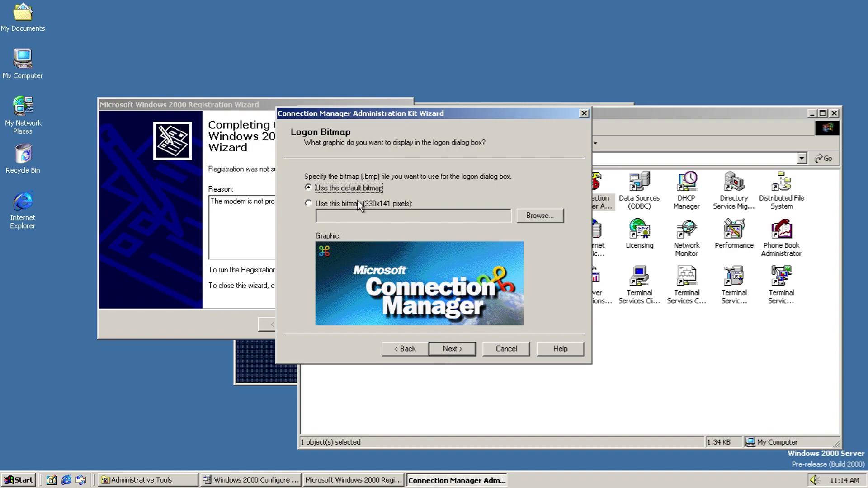
Step: Browse for a custom logon bitmap, then keep the default logon bitmap
click(324, 203)
click(540, 216)
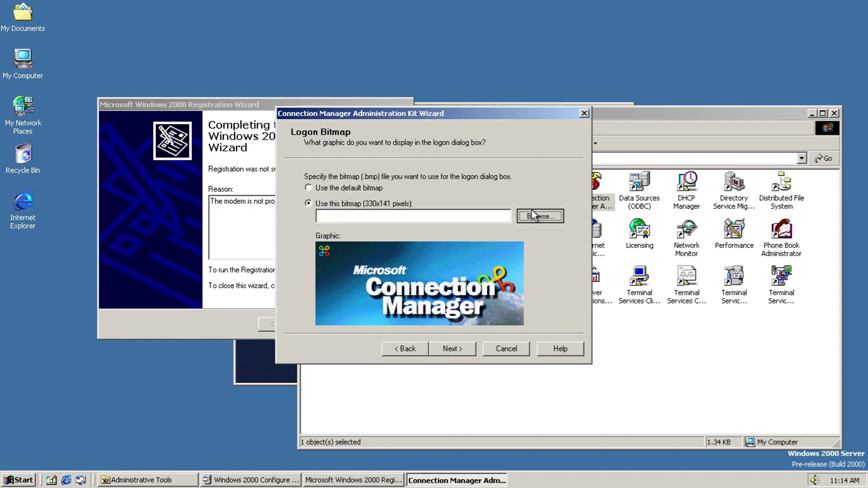
click(528, 302)
click(528, 302)
click(609, 305)
click(376, 185)
click(454, 351)
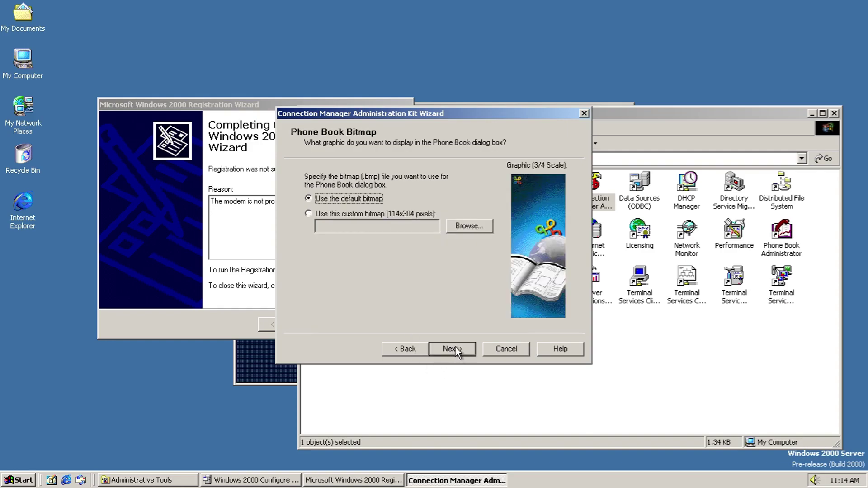
Step: Keep the default phone book bitmap and browse for a phone-book file without choosing one
click(400, 216)
click(372, 200)
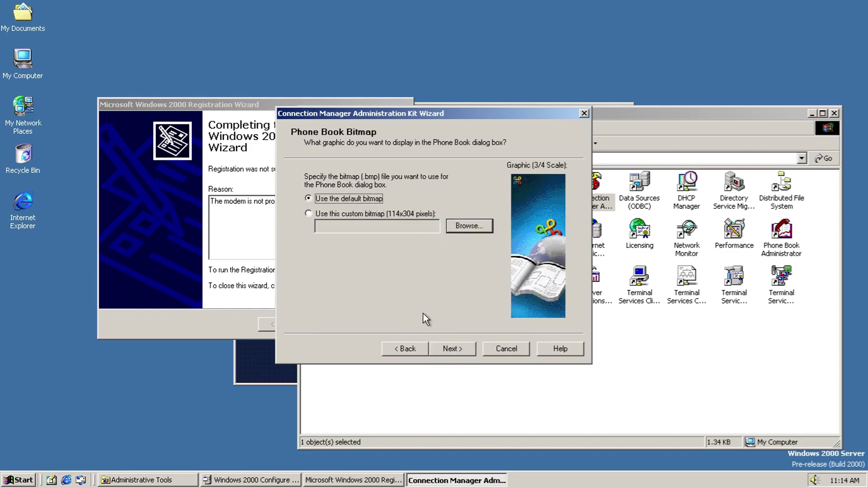
click(454, 349)
click(459, 213)
click(550, 307)
key(Escape)
key(Escape)
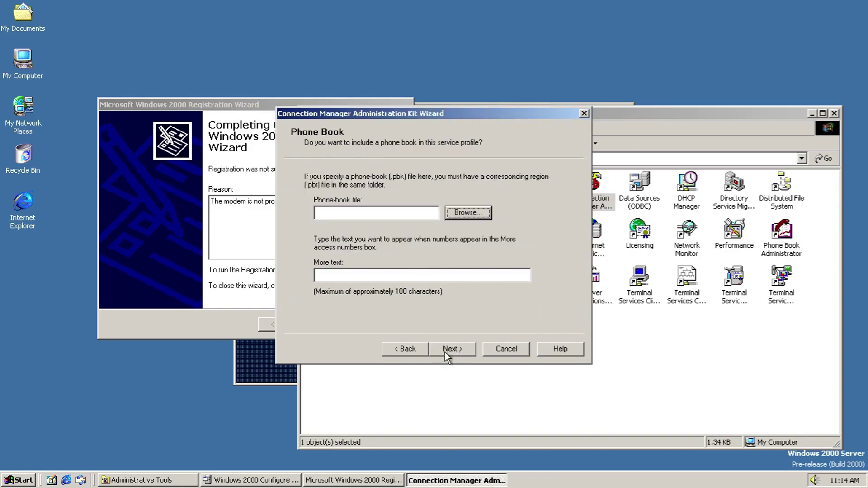
Step: Set phone-book file name 'd' and enter a placeholder update server address
click(444, 352)
click(446, 351)
click(439, 266)
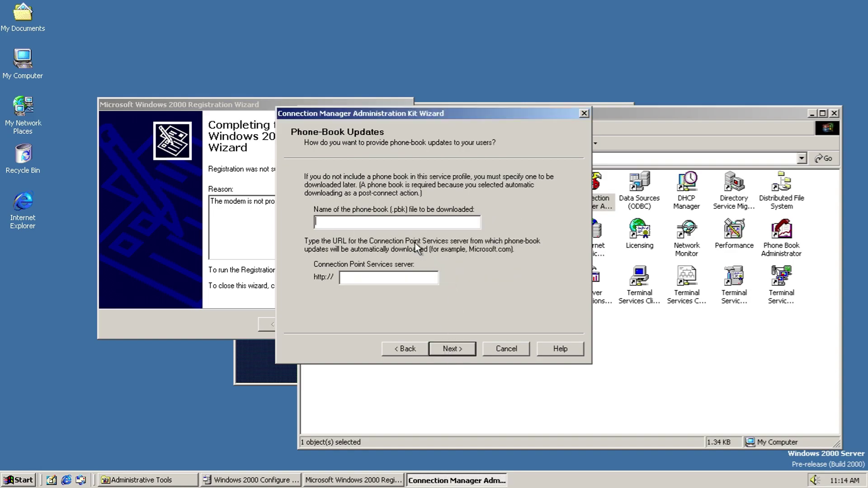
click(390, 220)
text(d)
click(392, 278)
text(sfdagsdfd9ohviuash9fhew9uw93hew98)
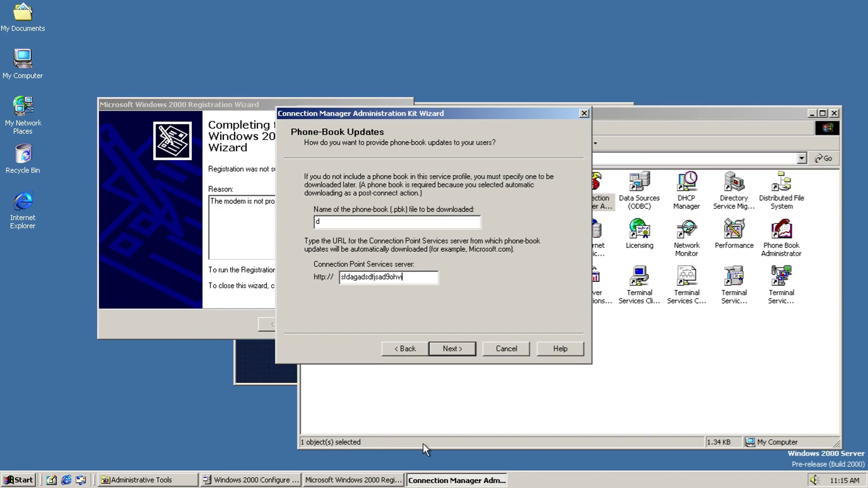
text(jsdhfsdkjfh)
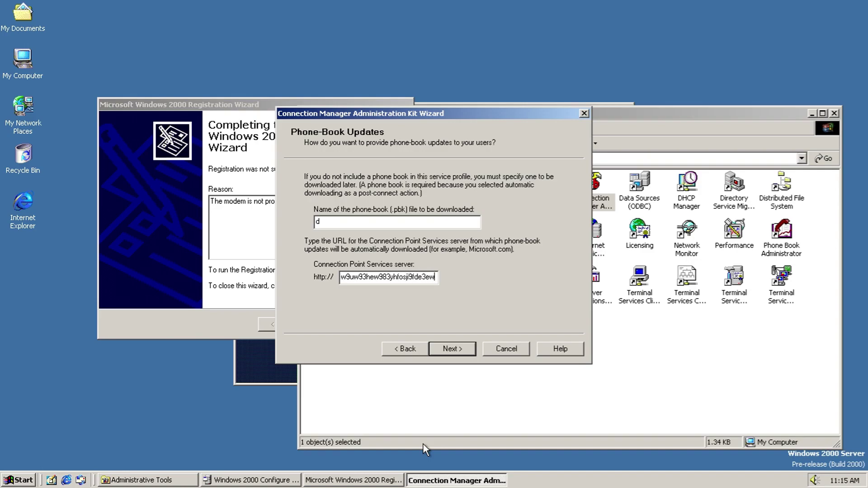
key(Return)
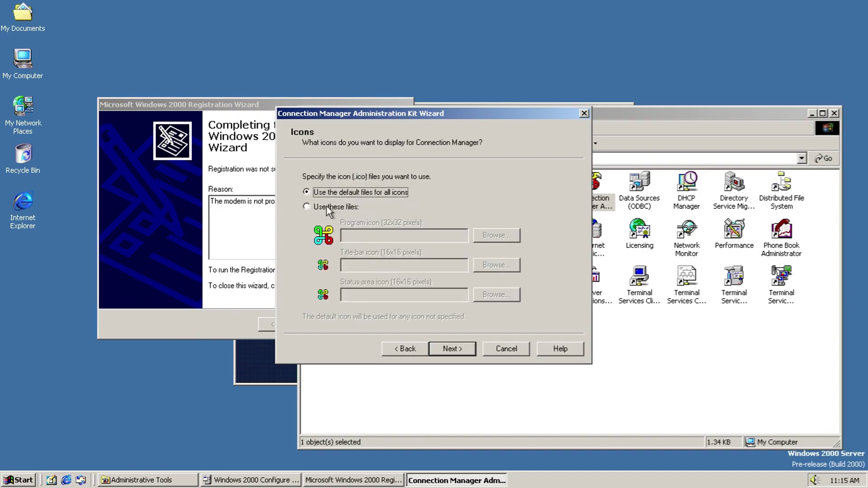
Step: Try adding a status-area icon menu command without a program, then discard it
click(452, 349)
click(324, 267)
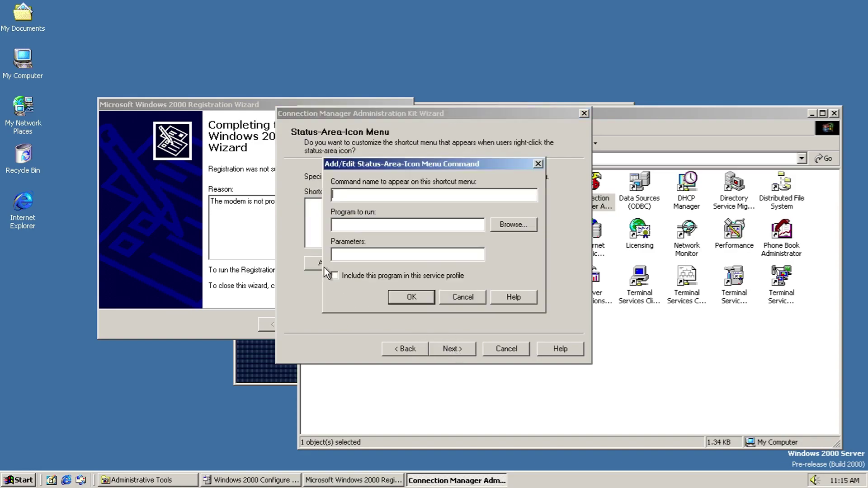
click(502, 225)
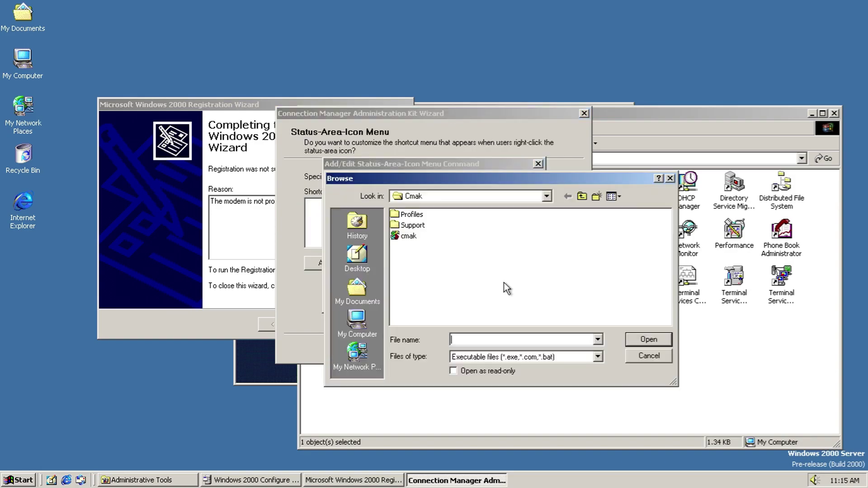
click(598, 357)
key(Escape)
click(396, 294)
key(Return)
click(465, 299)
Step: Keep the default help file and licence, add no extra files, and build the profile
click(467, 354)
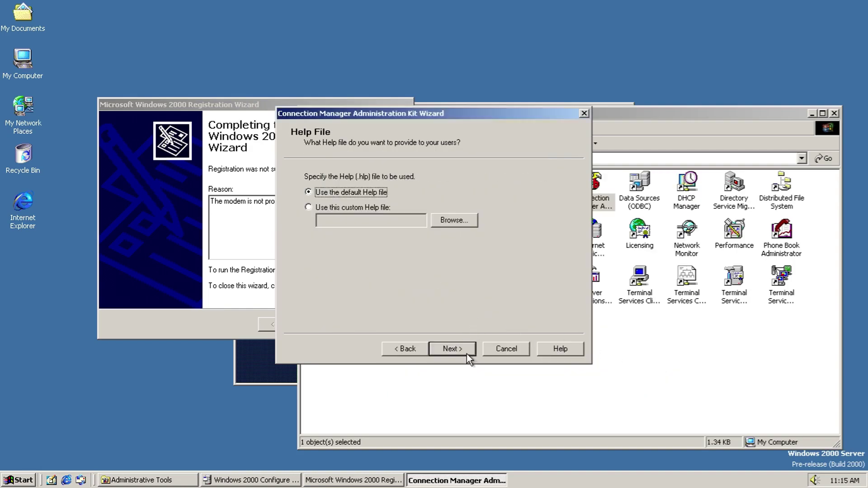
click(453, 349)
click(453, 349)
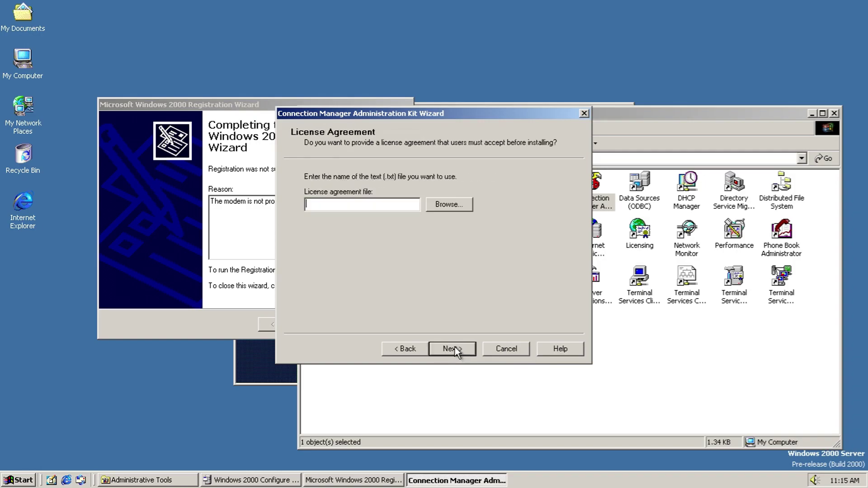
click(454, 349)
click(329, 283)
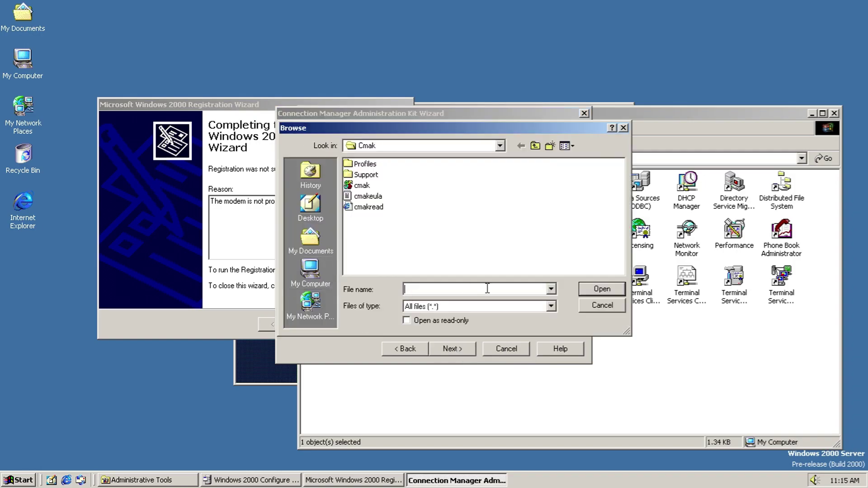
click(529, 306)
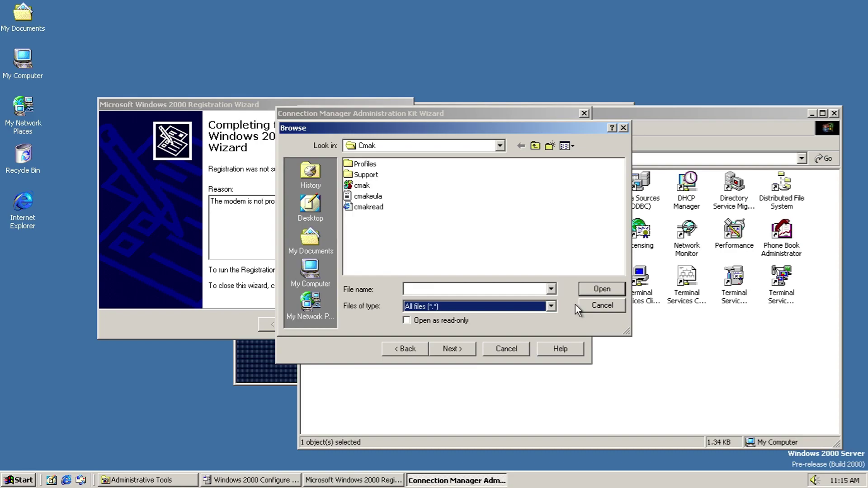
click(579, 305)
click(446, 348)
click(444, 346)
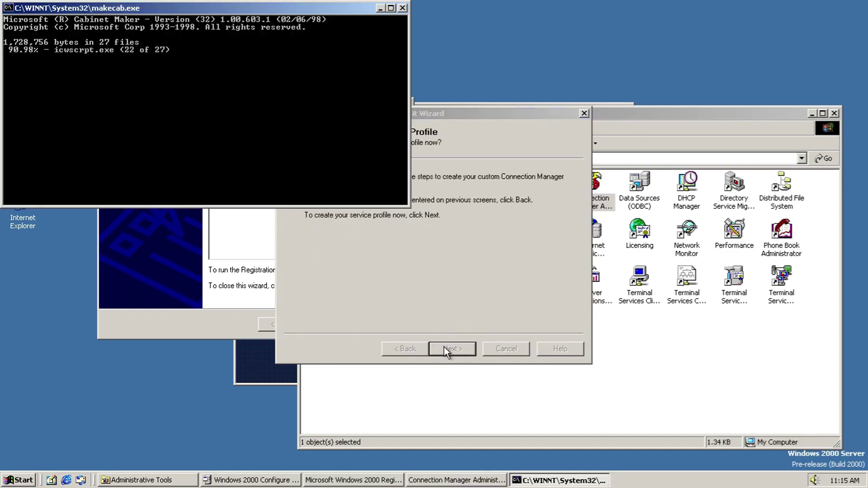
Step: Finish the Connection Manager and Registration wizards and close Configure Your Server
click(444, 346)
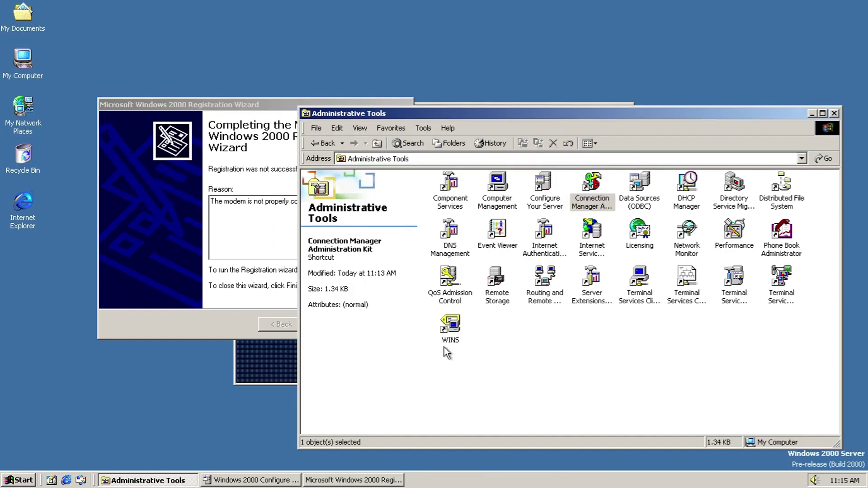
click(258, 161)
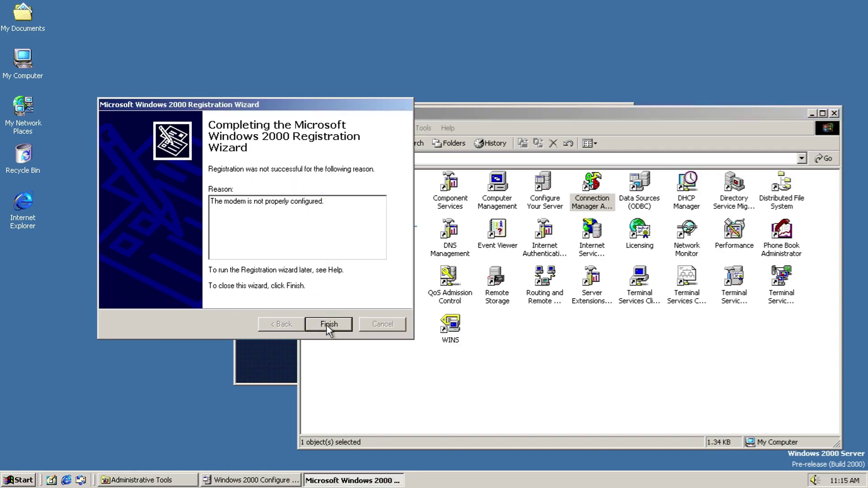
click(341, 324)
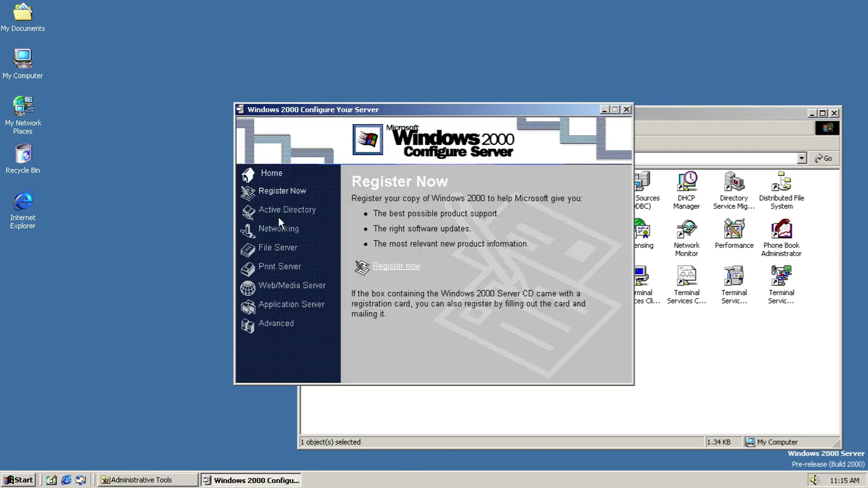
click(626, 110)
Step: In Data Sources (ODBC), start a new user data source with the Access driver
double_click(638, 184)
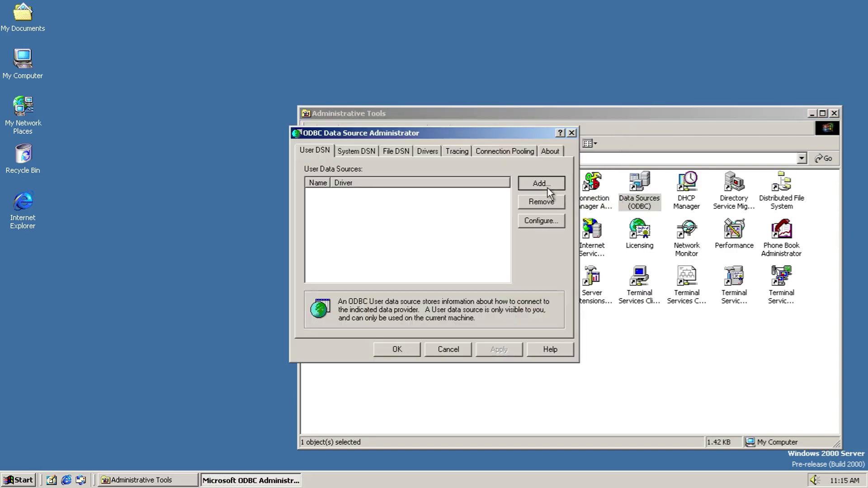
click(541, 183)
drag(491, 278, 546, 271)
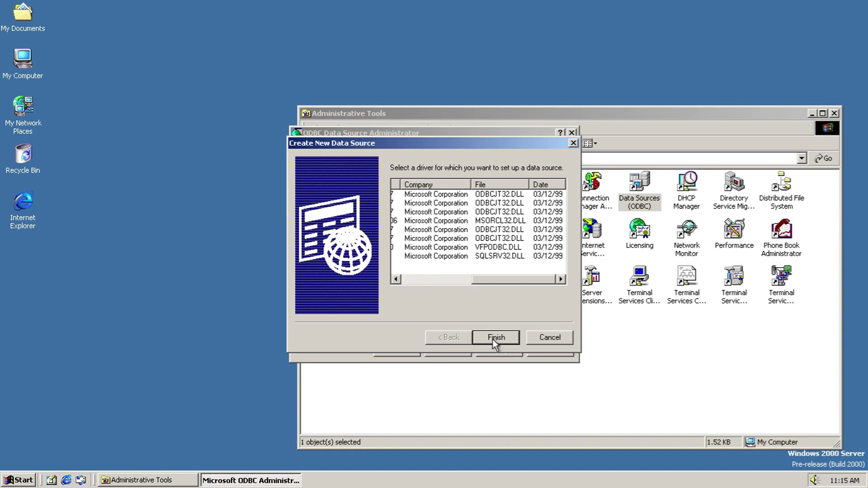
click(495, 338)
Step: Look through the Select and Create Access database dialogs, cancelling without choosing a database
click(338, 206)
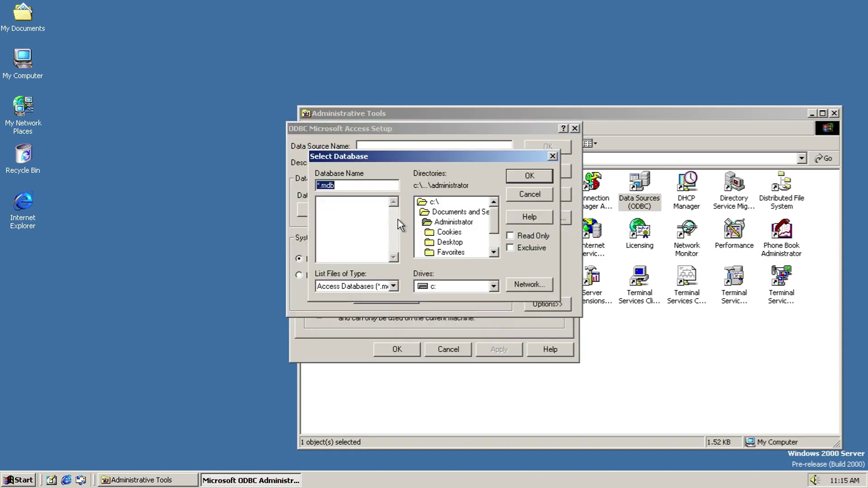
click(379, 291)
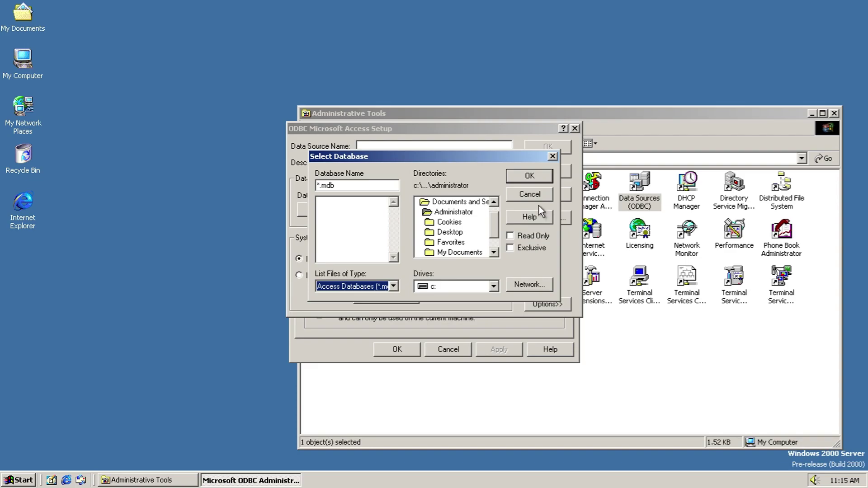
click(530, 196)
click(369, 207)
double_click(371, 315)
click(419, 316)
click(386, 315)
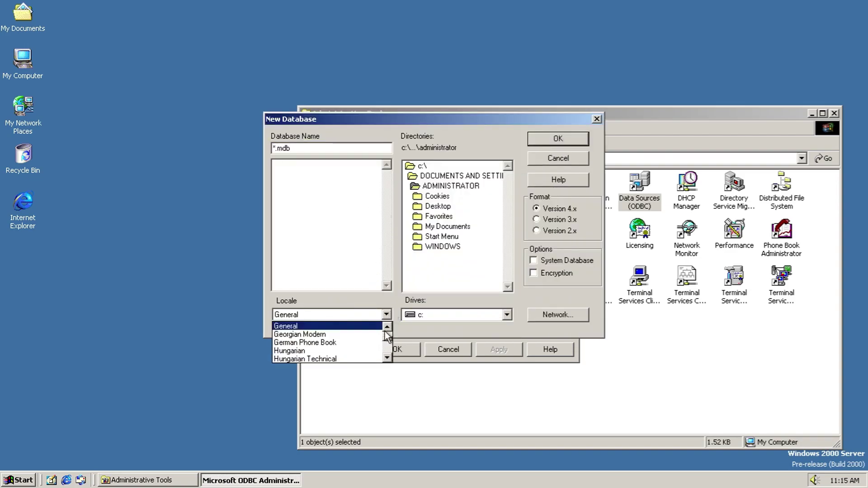
mouse_move(388, 338)
mouse_down()
mouse_move(393, 364)
mouse_move(394, 332)
mouse_up()
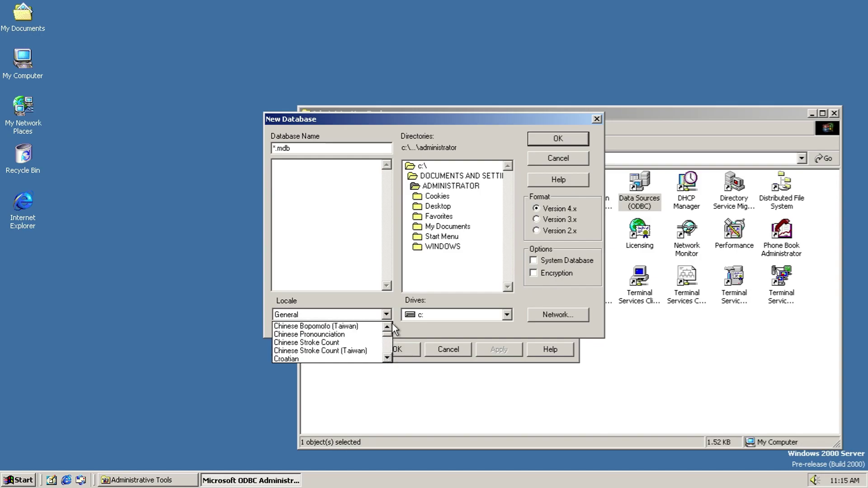
click(576, 158)
click(575, 158)
Step: Inspect the Repair and Compact database dialogs, cancelling both without changes
click(441, 209)
click(378, 286)
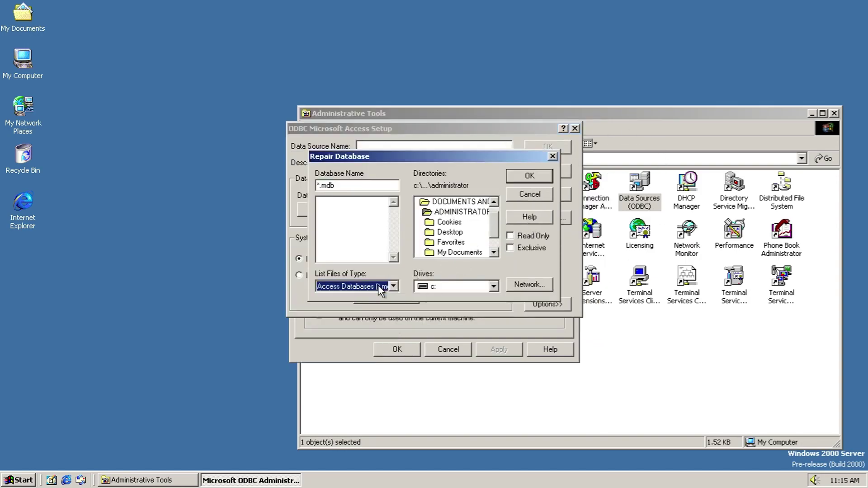
click(475, 284)
click(533, 200)
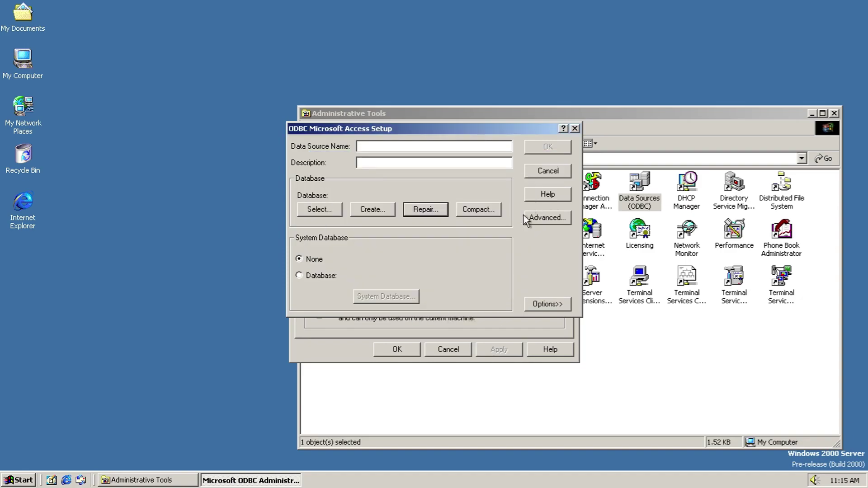
click(470, 210)
click(380, 286)
click(379, 287)
click(527, 195)
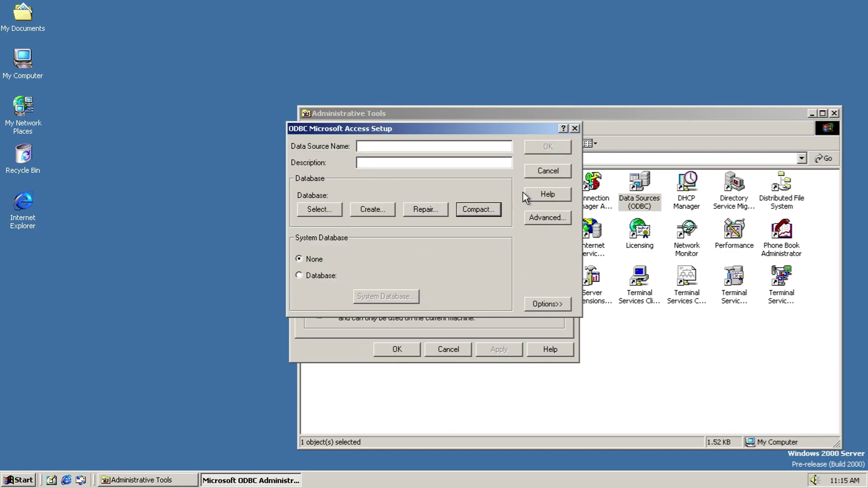
Step: Review the Access driver's advanced and extra options, then cancel the data source setup
click(532, 219)
drag(531, 244, 532, 265)
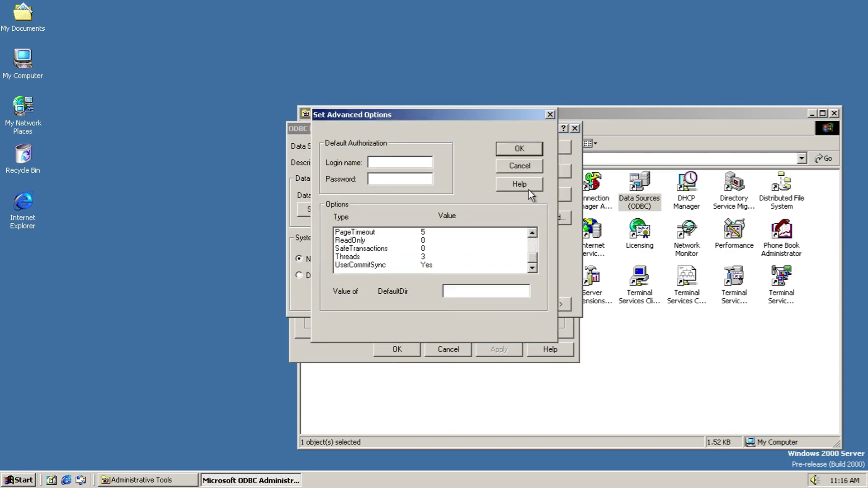
click(520, 166)
click(547, 305)
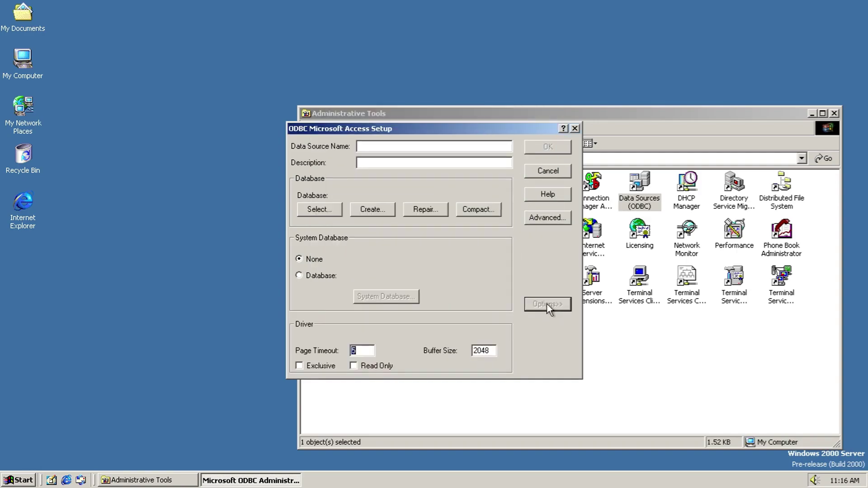
click(542, 172)
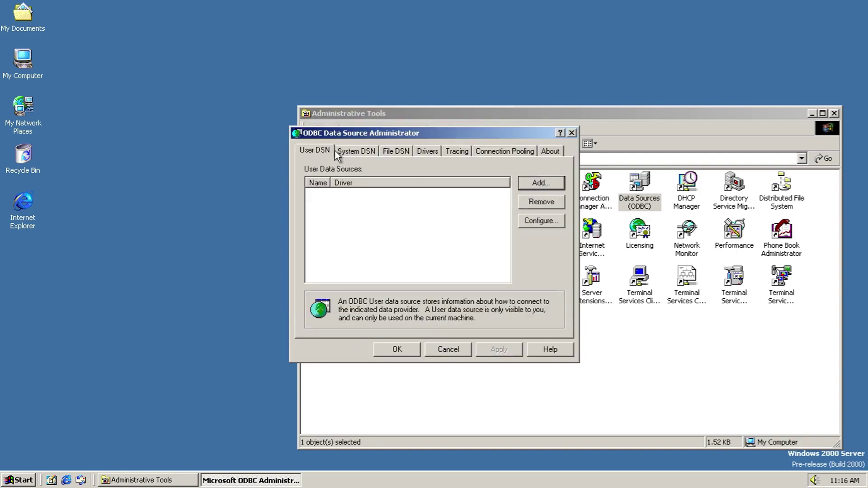
Step: View the System DSN, File DSN, Drivers, Tracing, Connection Pooling and About tabs
click(357, 151)
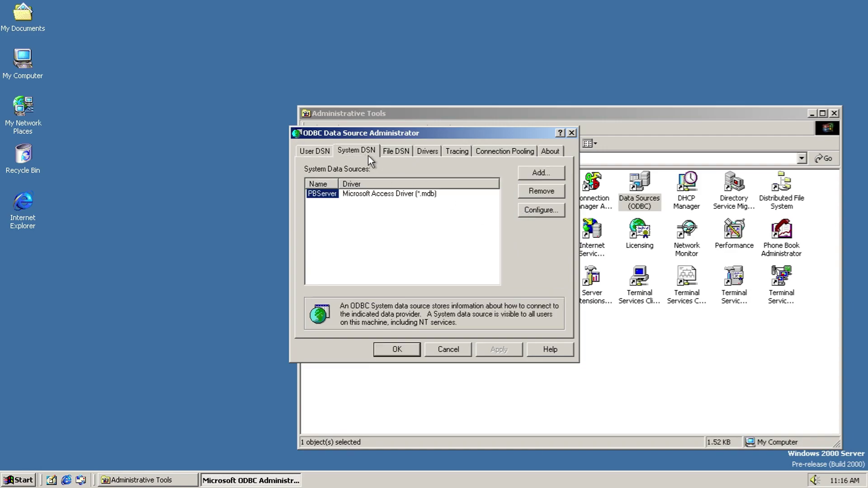
click(403, 152)
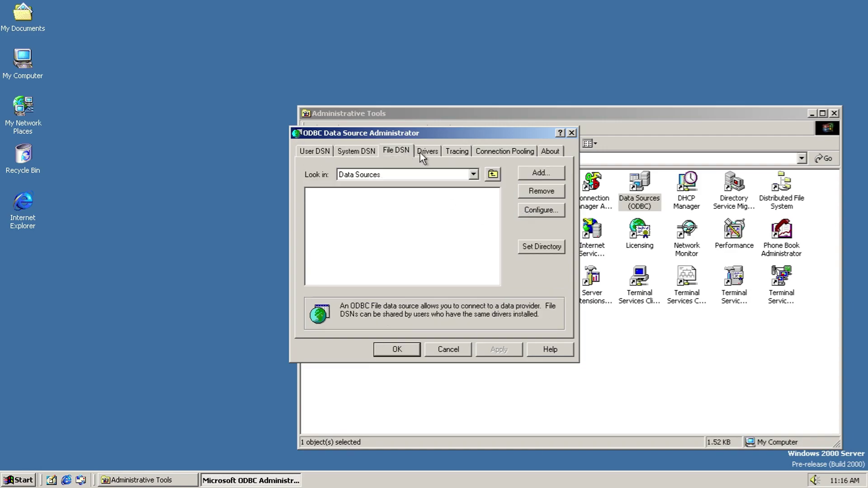
click(435, 153)
drag(443, 284, 561, 289)
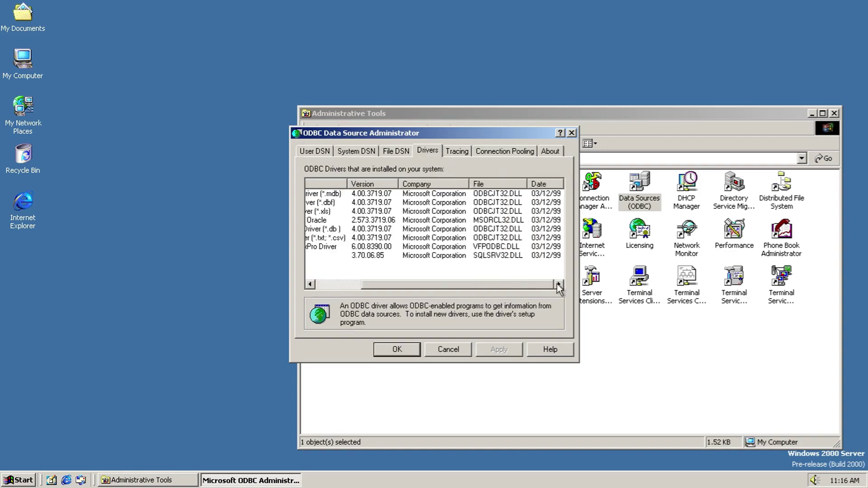
click(403, 153)
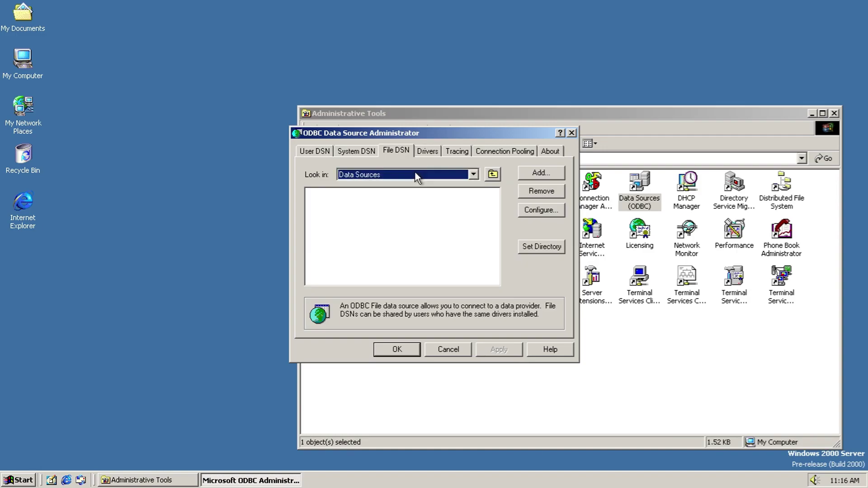
click(457, 150)
click(504, 152)
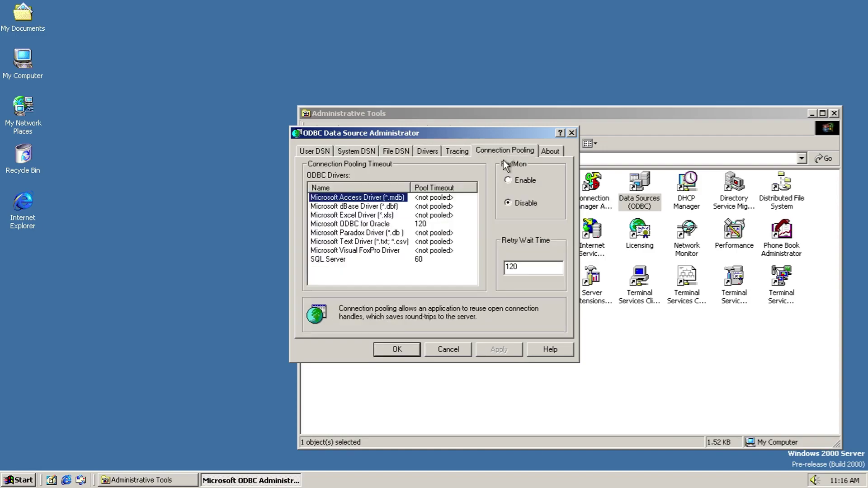
click(547, 151)
Step: Close the ODBC administrator and open the DHCP management console's menus
click(458, 354)
double_click(687, 195)
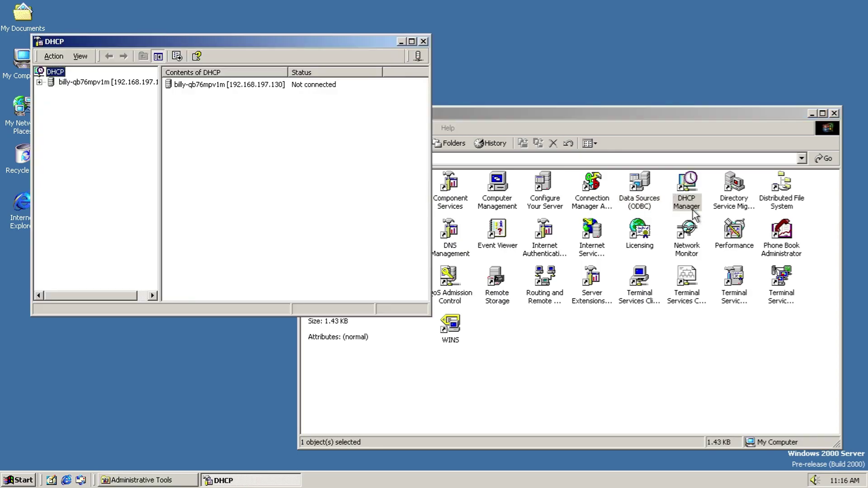
click(54, 56)
click(53, 56)
click(80, 56)
Step: Add DHCP server 192.168.1.1 and dismiss the no-data-record warning
click(62, 70)
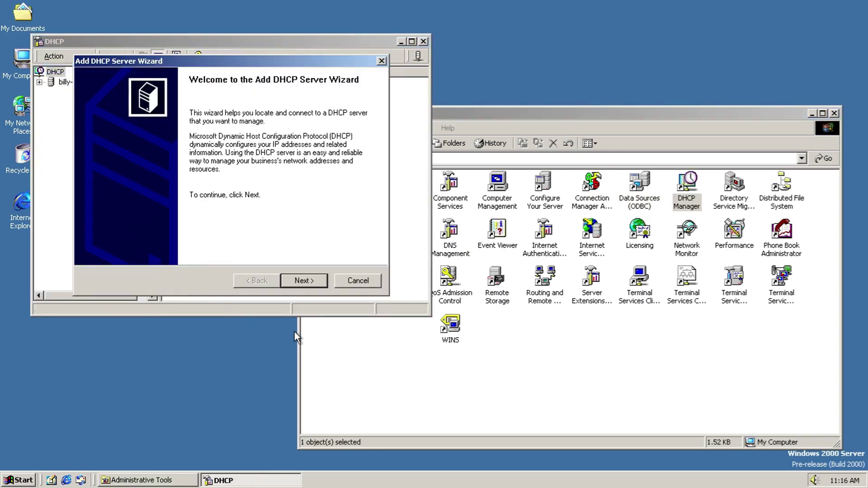
click(322, 281)
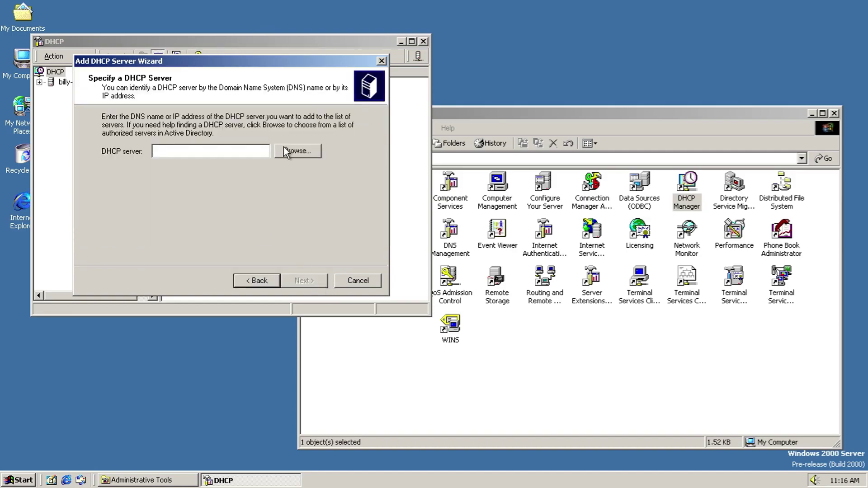
text(1)
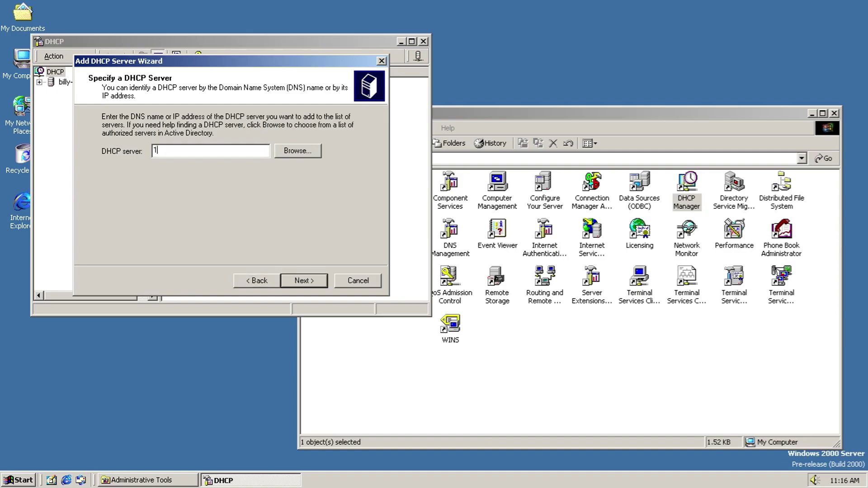
text(92.168.1.1)
key(Return)
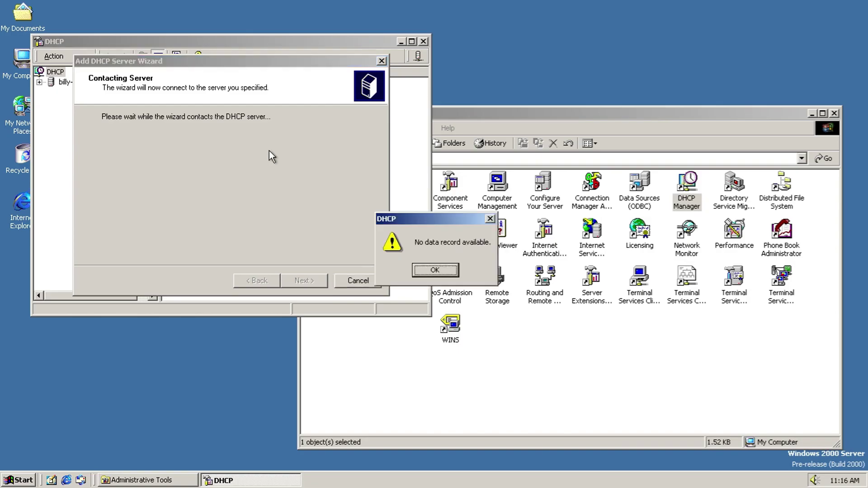
key(Return)
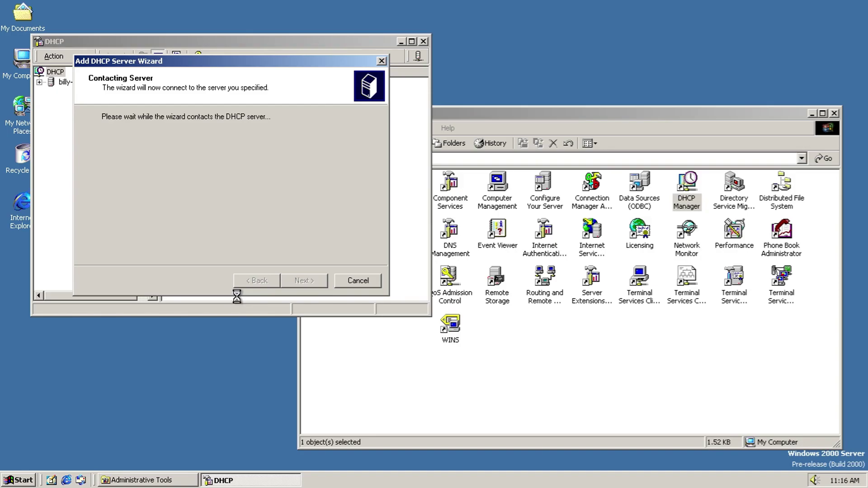
Step: End the hung Add DHCP Server Wizard, then reopen DHCP, browse its server nodes and close it
click(380, 60)
click(462, 294)
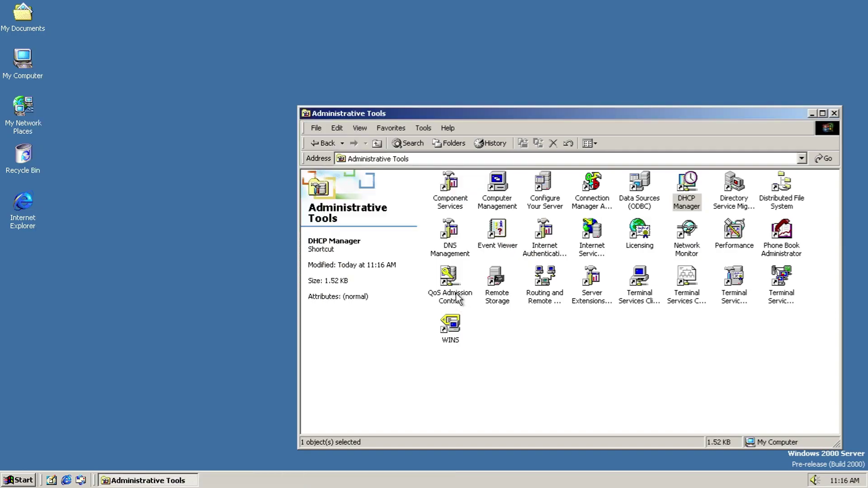
double_click(684, 184)
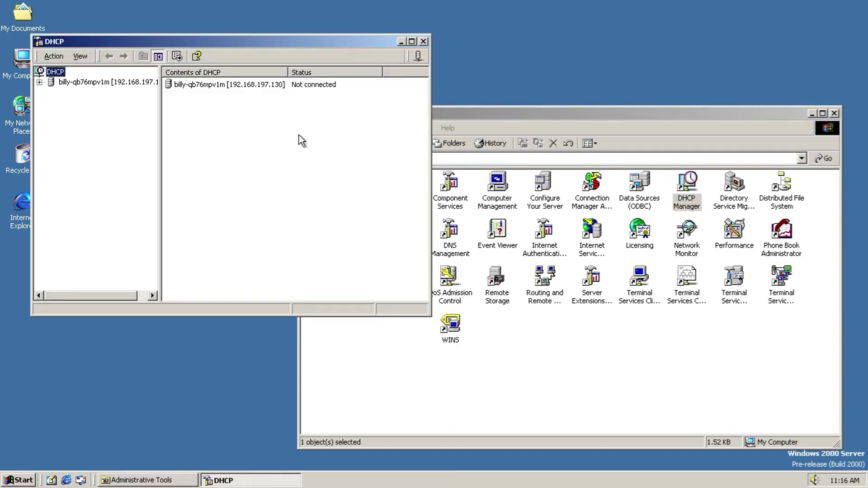
click(76, 82)
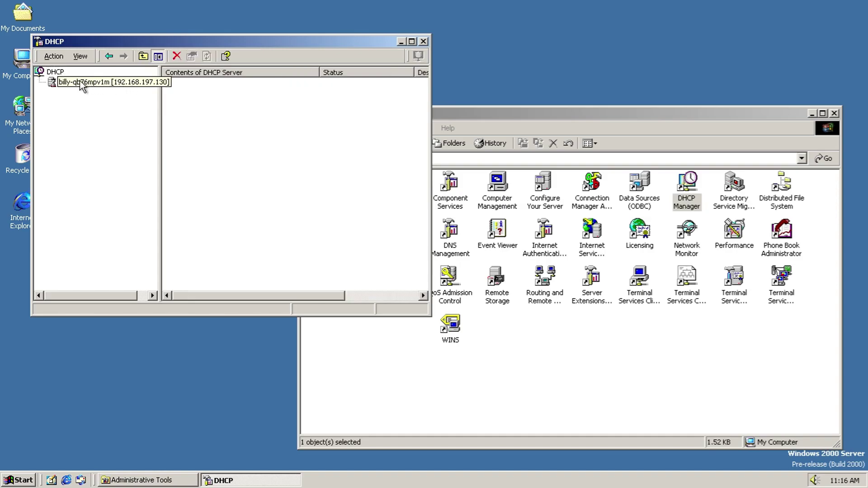
click(53, 72)
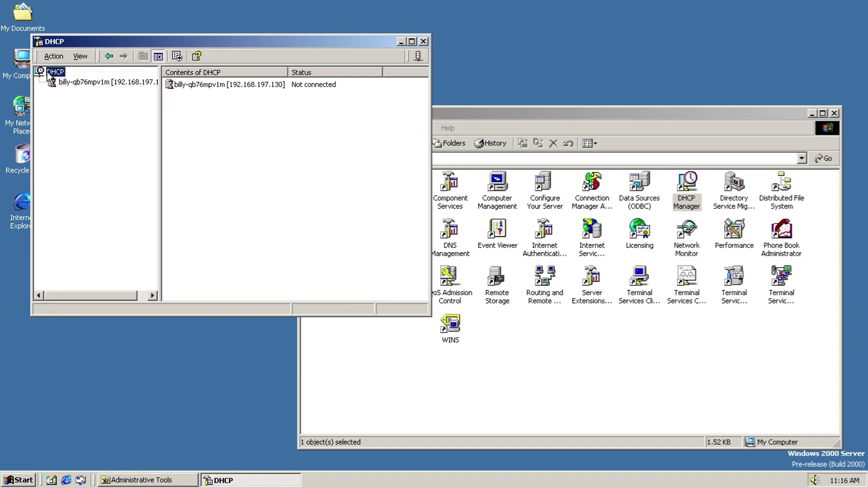
click(233, 87)
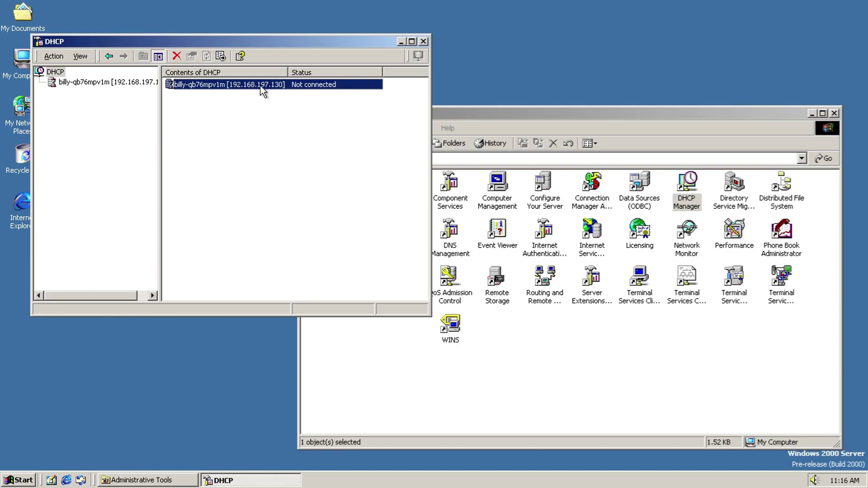
click(423, 42)
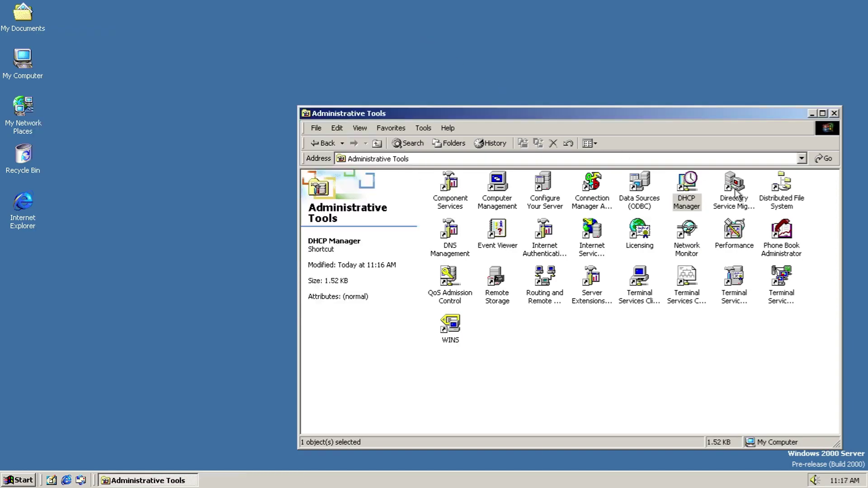
Step: Launch the Directory Service Migration Tool and open Group_1's properties through Sample Project, Org_1 and Org_Unit_1
double_click(734, 188)
click(38, 49)
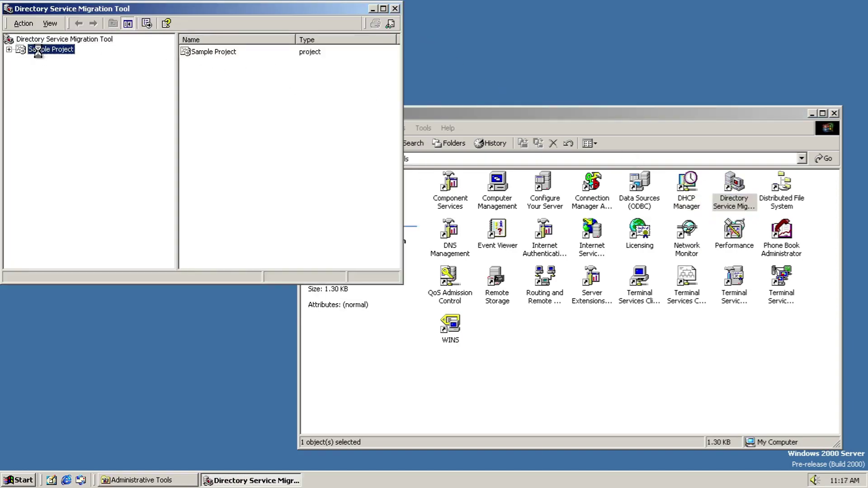
double_click(215, 61)
click(214, 53)
double_click(214, 52)
double_click(215, 53)
double_click(215, 53)
Step: Browse Group_1's Members and Security tabs, cancel the object picker, and close the properties
click(119, 34)
click(148, 33)
click(135, 34)
click(102, 183)
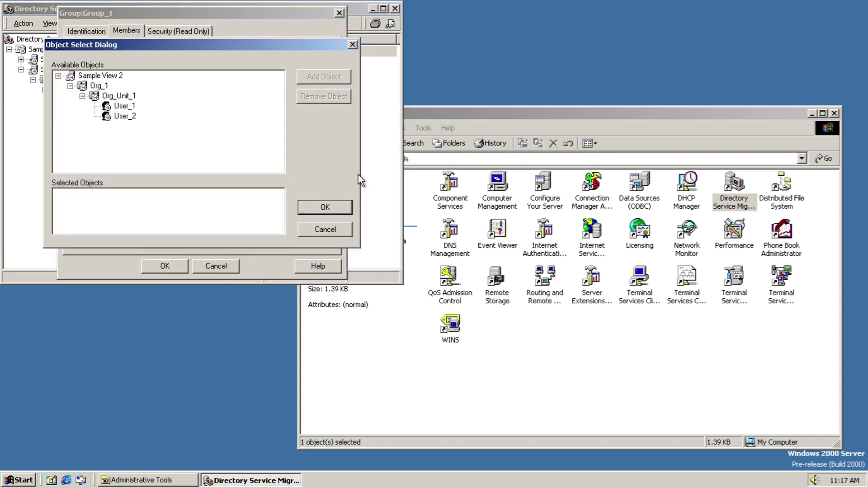
click(330, 227)
click(220, 265)
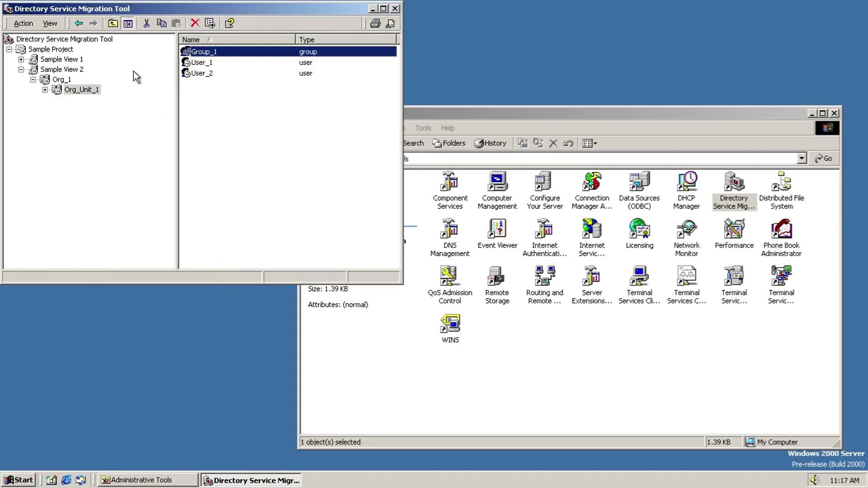
Step: Review the Options tabs, from Novell Environment Discover to Verify, and close without saving
click(24, 23)
click(29, 36)
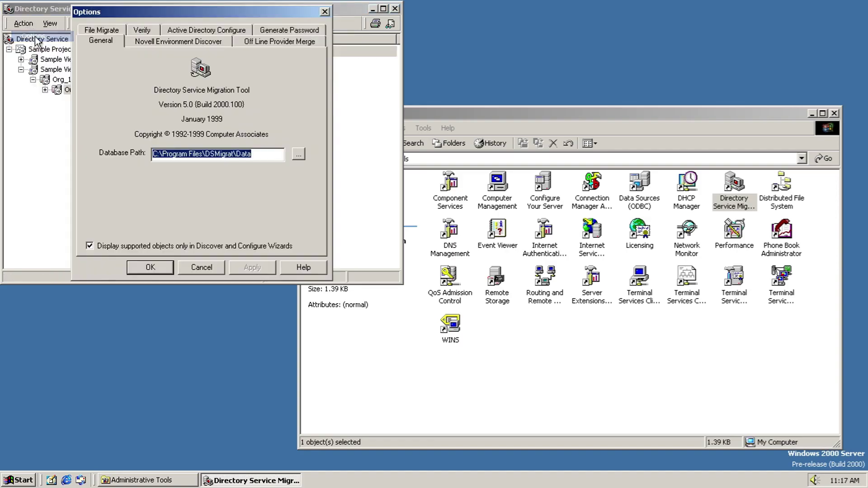
click(222, 42)
click(291, 42)
click(278, 30)
click(206, 41)
click(102, 41)
click(141, 41)
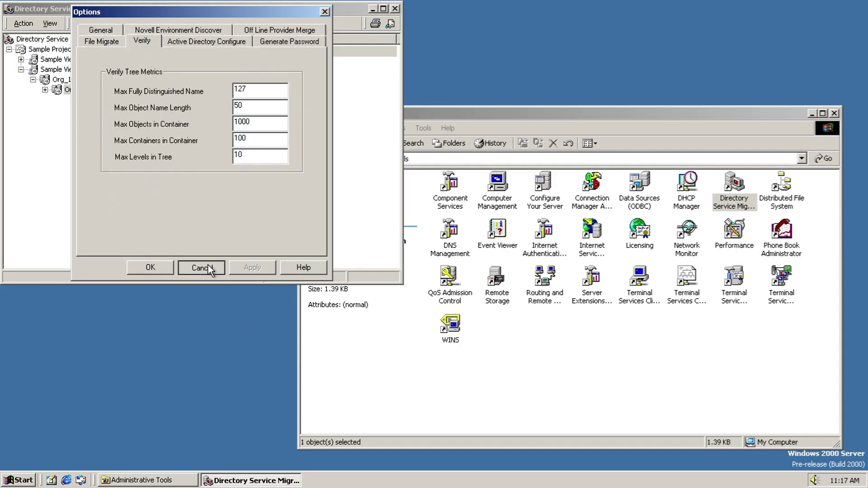
click(208, 264)
Step: Select Sample View 1 and the root node, then browse the root's logs, which have no entries
click(45, 59)
click(39, 38)
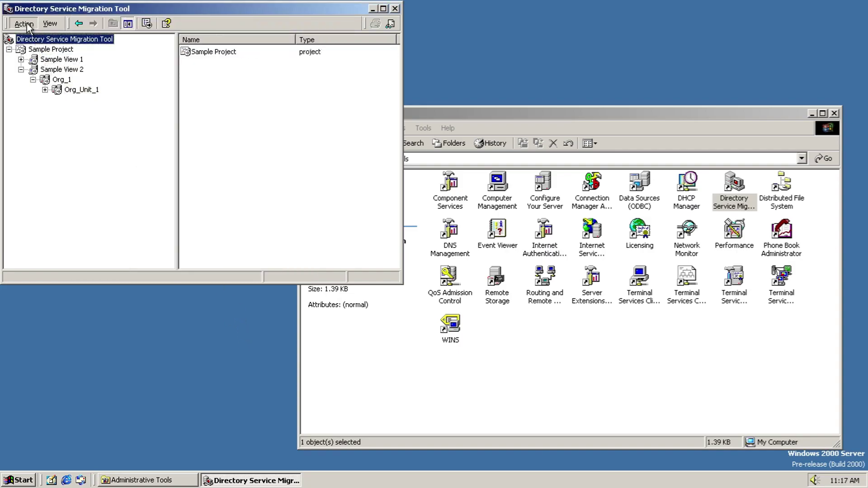
click(23, 23)
click(32, 34)
click(427, 273)
Step: Start and cancel a new project, then browse the selected item's logs, which are empty
click(23, 23)
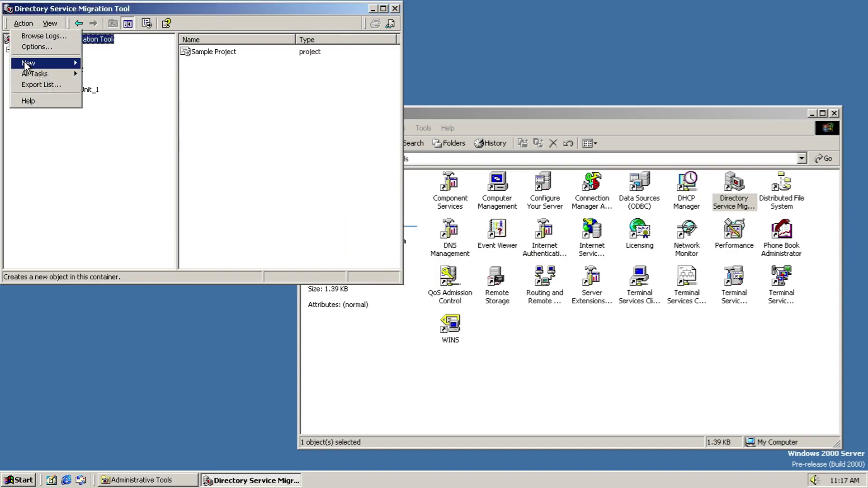
click(86, 63)
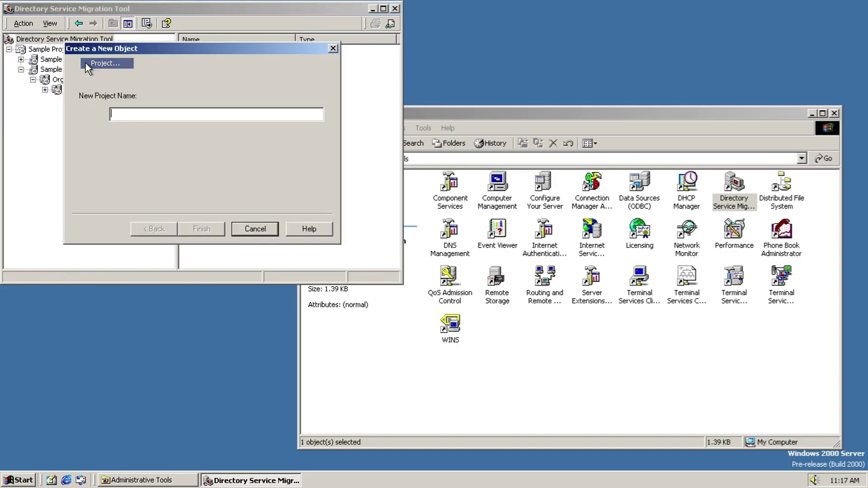
click(253, 227)
click(23, 23)
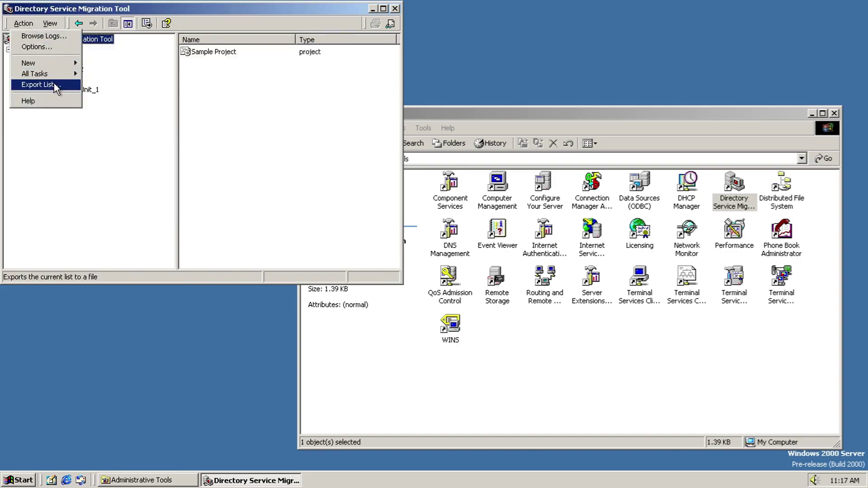
mouse_move(68, 74)
click(120, 74)
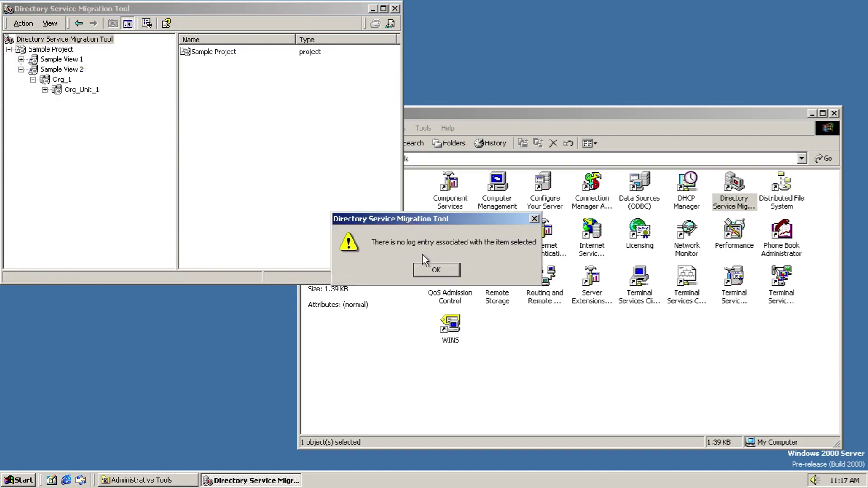
click(436, 269)
Step: Compact the migration databases and close the completed compaction progress window
click(25, 24)
mouse_move(51, 74)
click(118, 85)
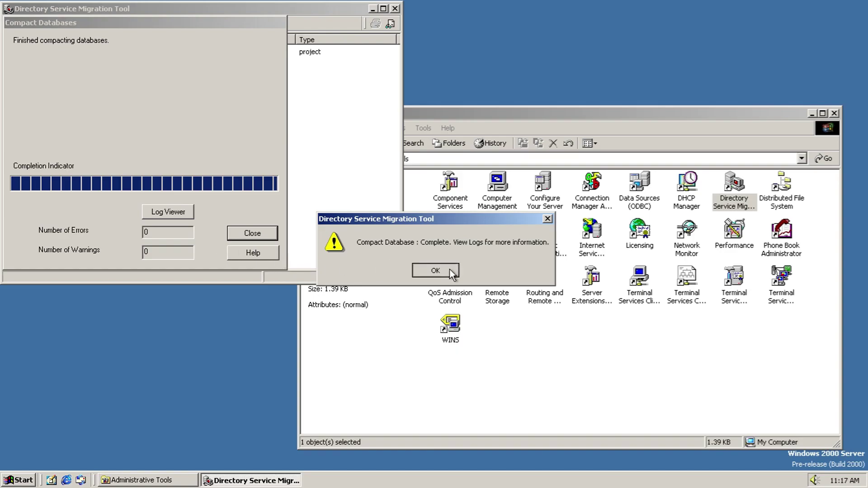
click(450, 269)
click(270, 229)
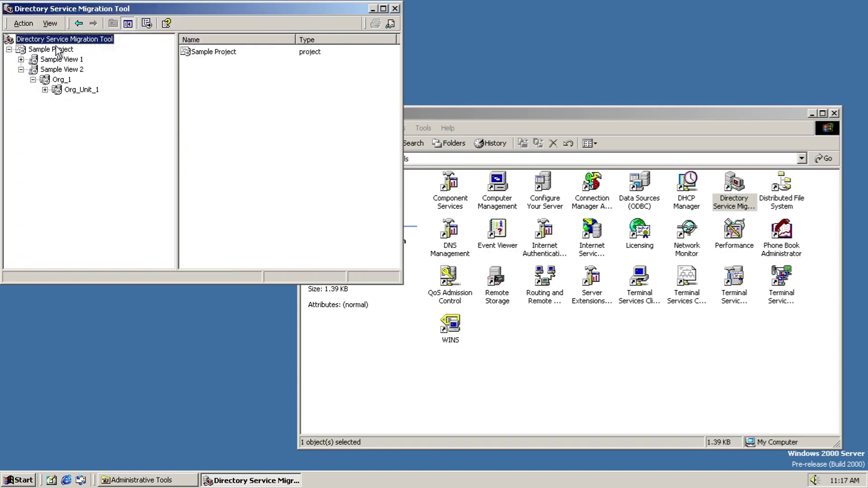
Step: Start the file migration wizard, step to the source and destination page, then cancel
click(23, 25)
mouse_move(51, 74)
click(108, 94)
click(238, 283)
click(239, 284)
click(270, 288)
Step: Reopen the tool's options from All Tasks and close them without saving
click(23, 23)
mouse_move(52, 74)
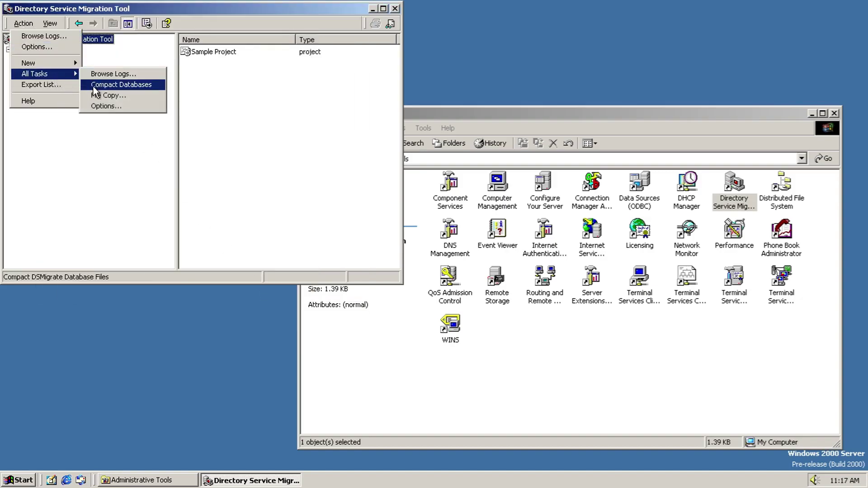
click(105, 105)
click(205, 265)
Step: Check the save file types in the export list dialog, cancel the export, and close the tool
click(23, 23)
click(44, 85)
click(251, 203)
click(249, 202)
click(299, 201)
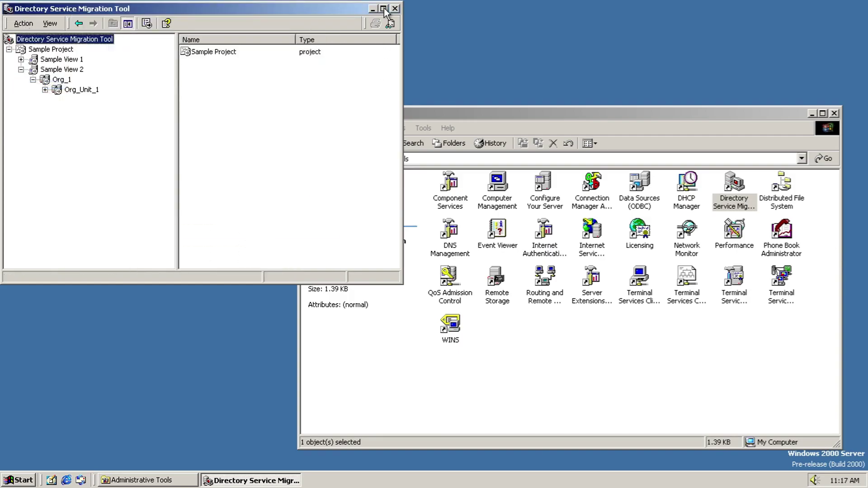
click(394, 9)
key(Right)
Step: Open Distributed File System, accept the no-Dfs-roots message, check its Action and View menus, maximize, and close
key(Return)
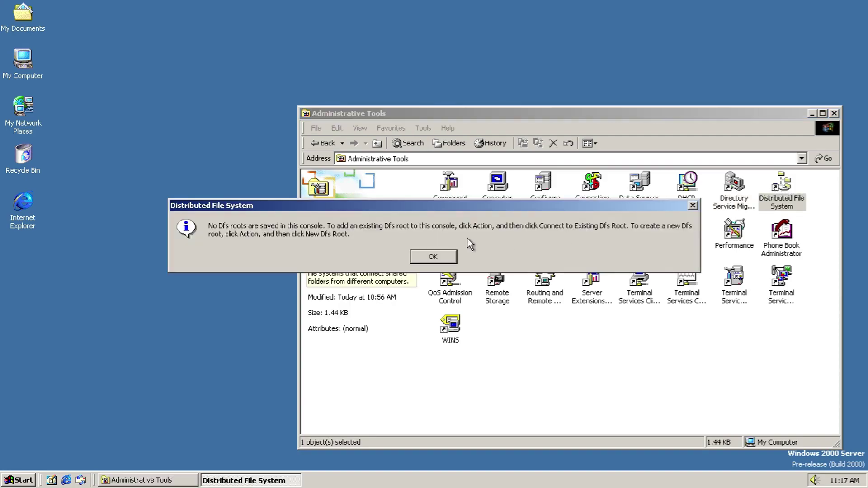
click(432, 257)
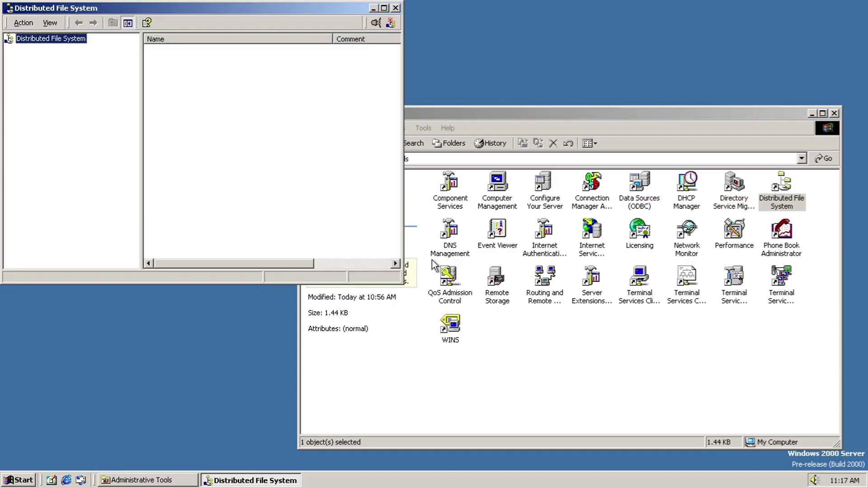
click(18, 25)
click(50, 24)
click(51, 25)
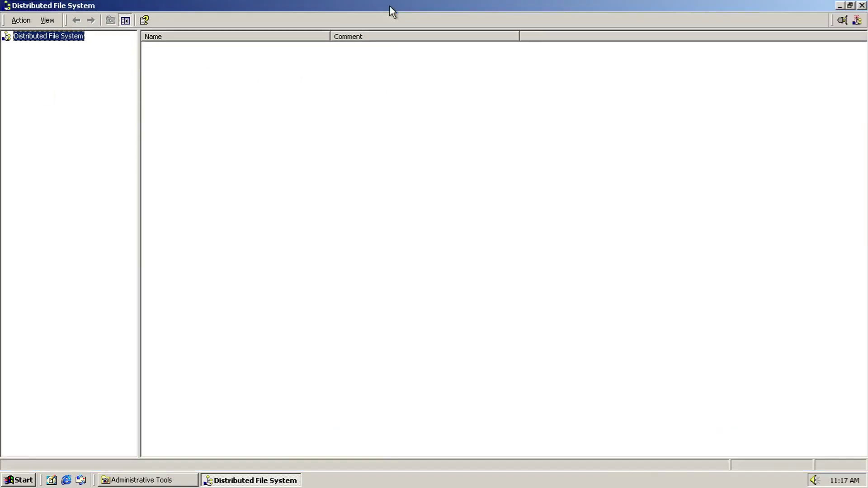
double_click(389, 7)
click(396, 7)
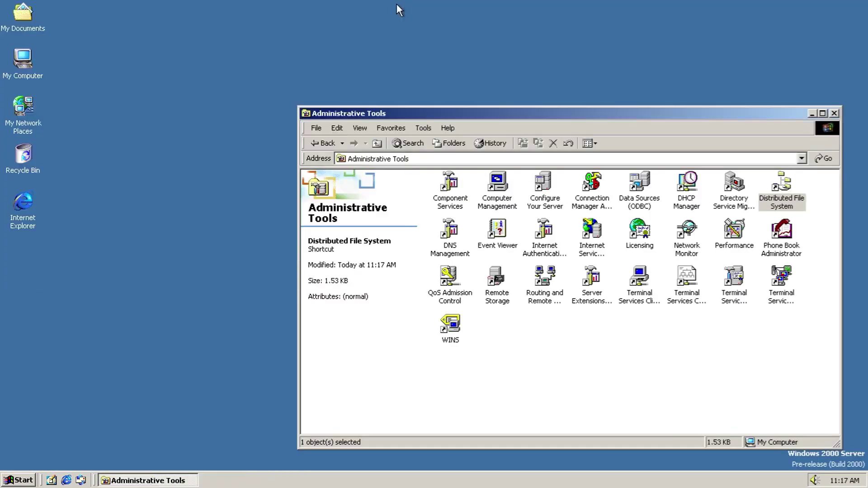
Step: Open DNS, finish its configure wizard without adding a forward lookup zone, and dismiss the root hints error
double_click(451, 244)
click(297, 298)
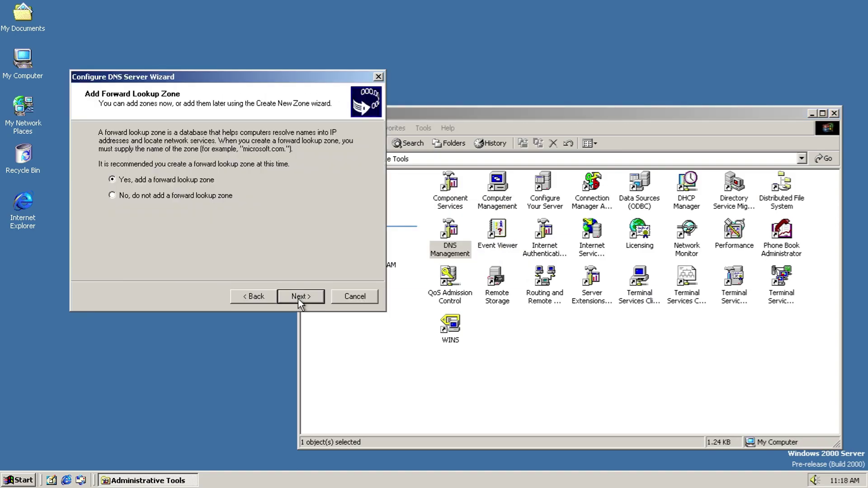
click(177, 196)
click(302, 298)
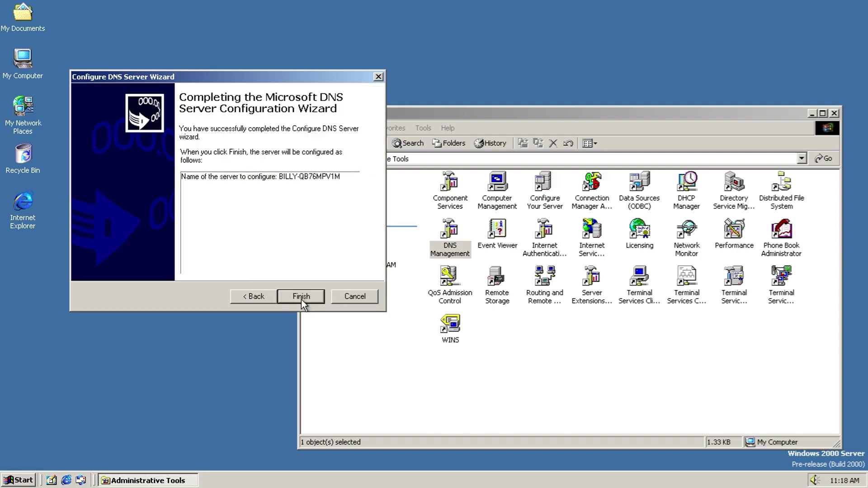
click(301, 299)
click(432, 272)
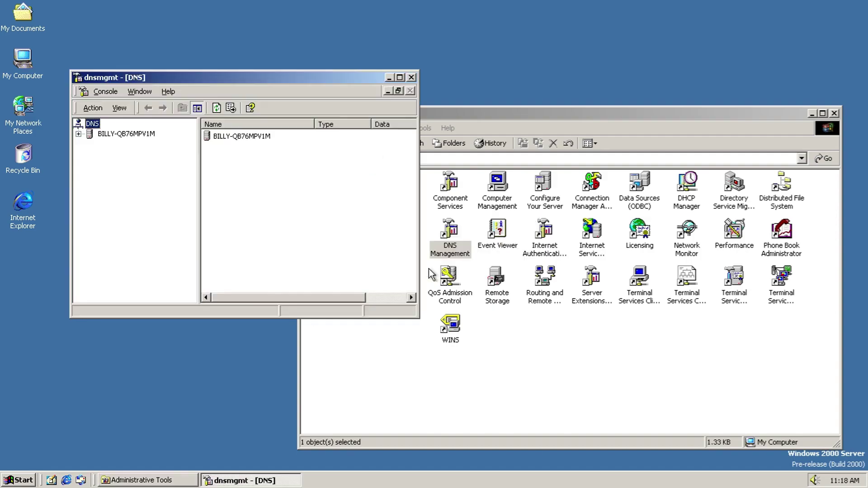
Step: View the server's lookup zones, check About Microsoft Management Console, and look over the context and Window menus
click(107, 135)
click(105, 93)
click(195, 121)
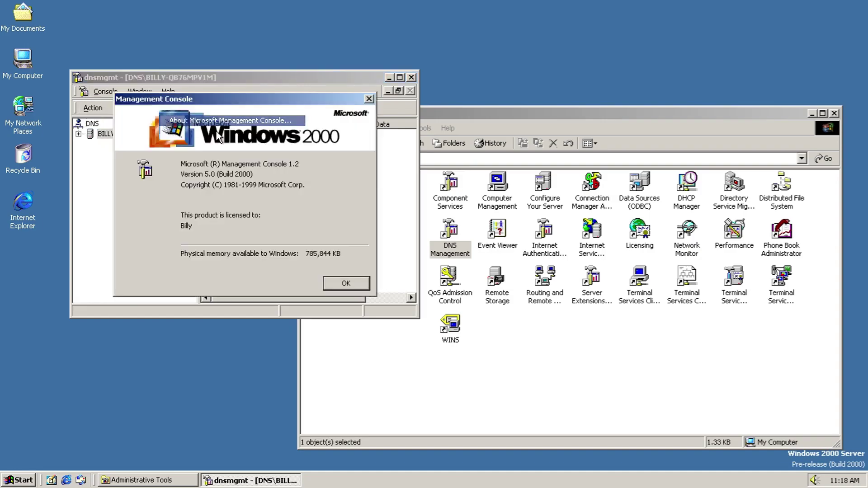
click(334, 284)
right_click(82, 122)
click(153, 92)
click(246, 180)
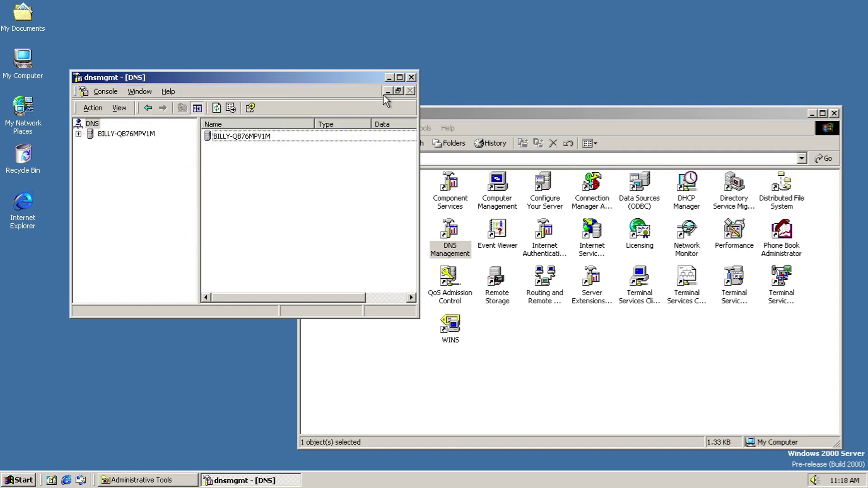
Step: Expand the server into Forward Lookup Zones, check Console > Options and the Window menu, then close DNS
double_click(360, 131)
double_click(358, 135)
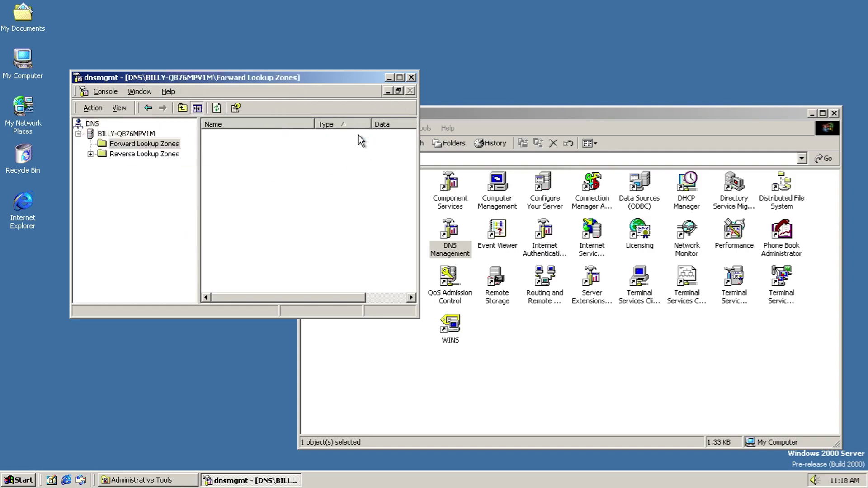
click(118, 90)
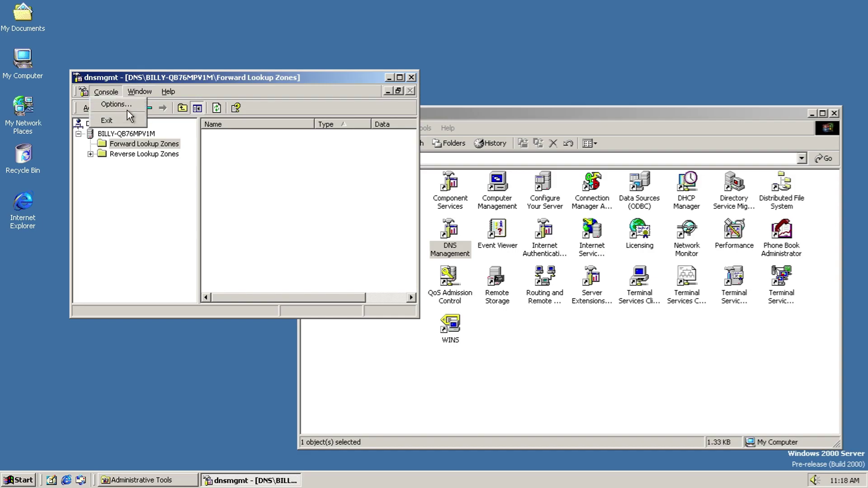
click(121, 104)
click(289, 320)
click(133, 95)
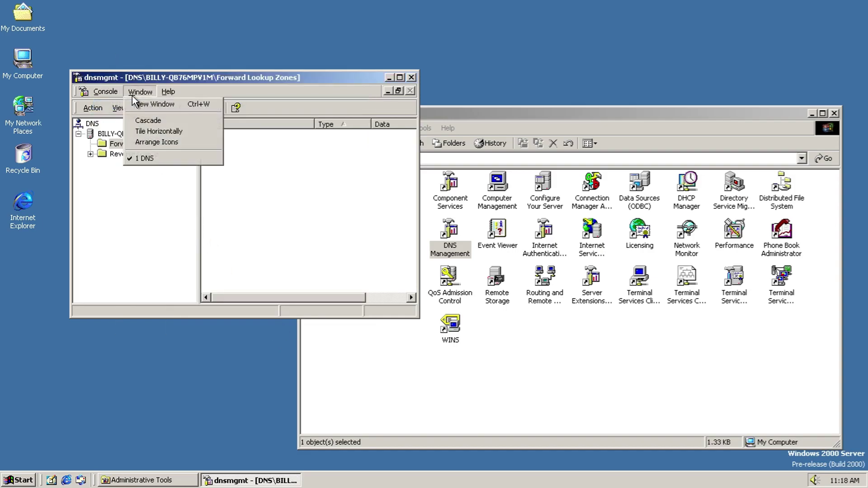
click(133, 95)
click(411, 78)
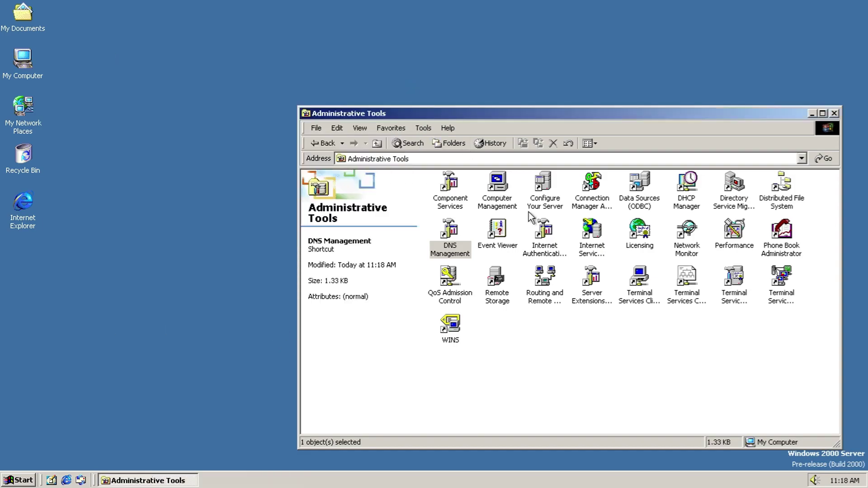
Step: Open Event Viewer maximized and look over its Action and View menus
double_click(511, 235)
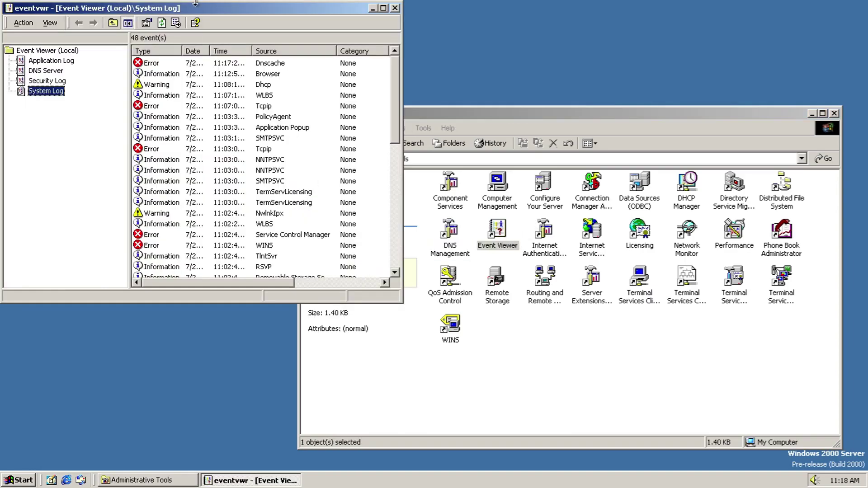
double_click(198, 7)
click(21, 20)
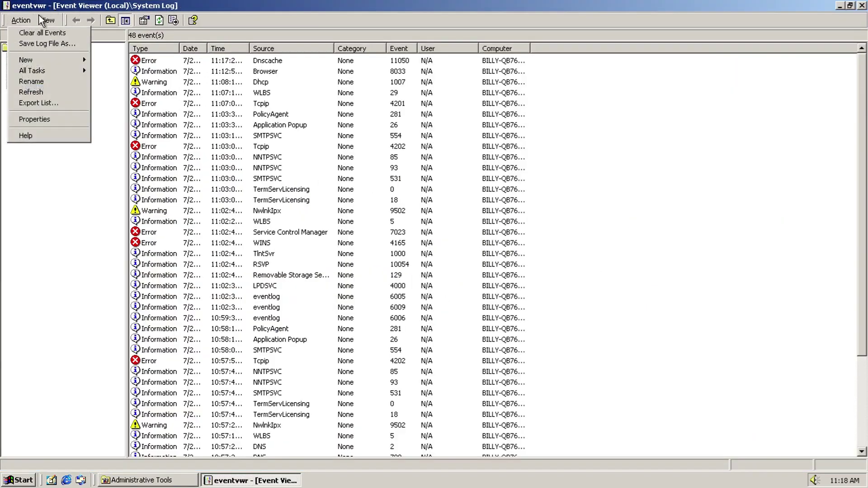
click(46, 18)
click(46, 18)
Step: Open the first System Log event's details, step through events, and view the raw record data
double_click(192, 65)
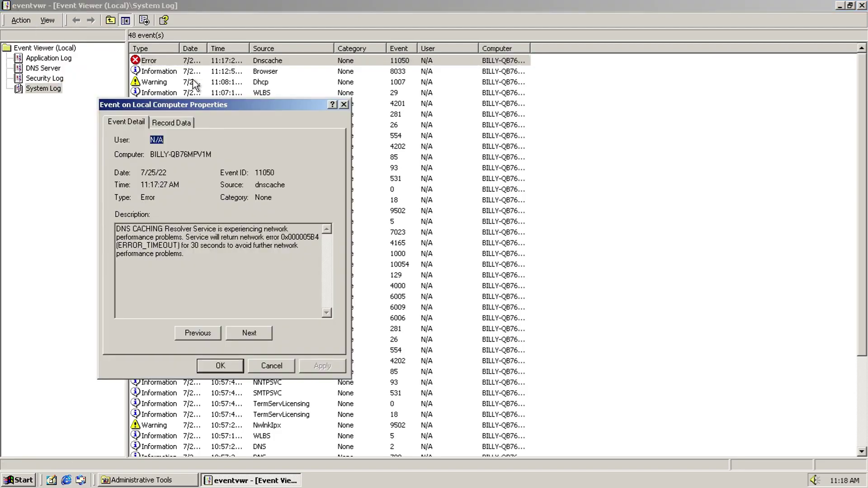
click(245, 328)
click(246, 328)
click(246, 328)
click(245, 328)
click(245, 328)
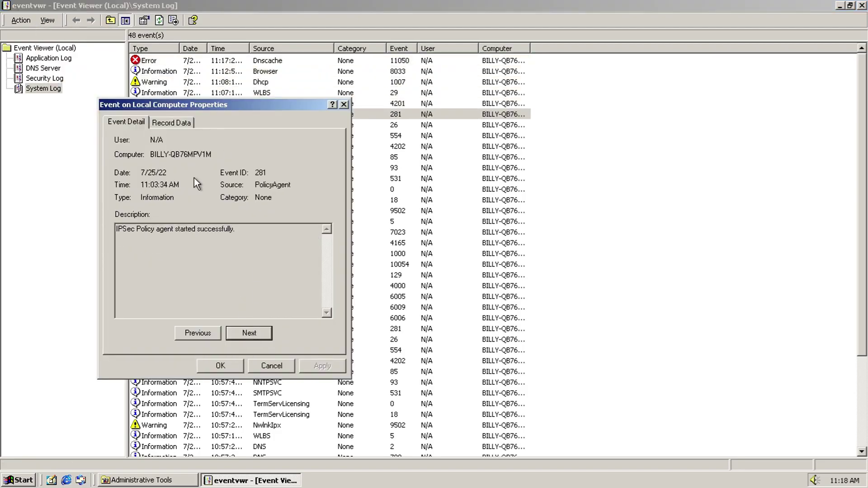
click(164, 127)
click(132, 118)
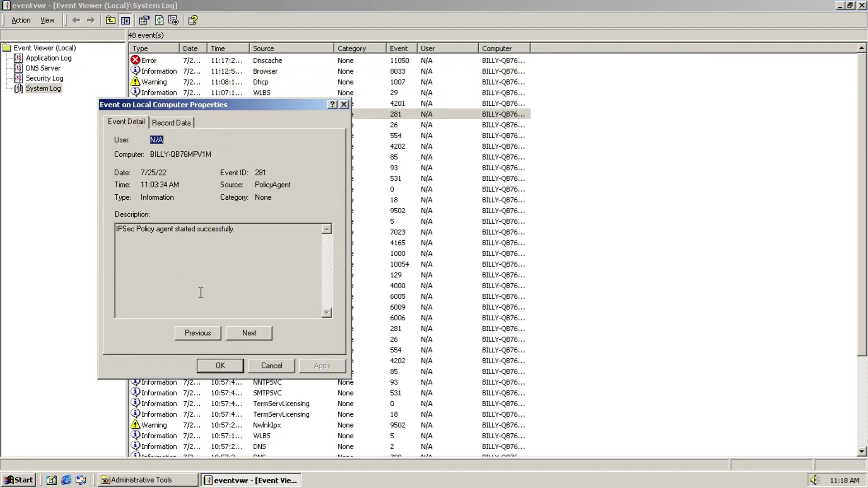
click(192, 335)
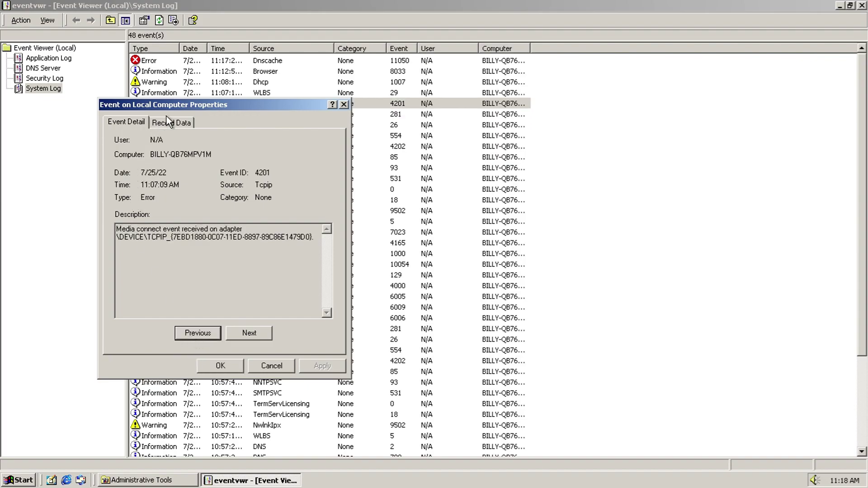
Step: View event 4201's raw record data, step forward seven events, and close the details
click(178, 120)
click(240, 330)
click(241, 330)
click(243, 330)
click(242, 330)
click(243, 330)
click(245, 330)
click(245, 330)
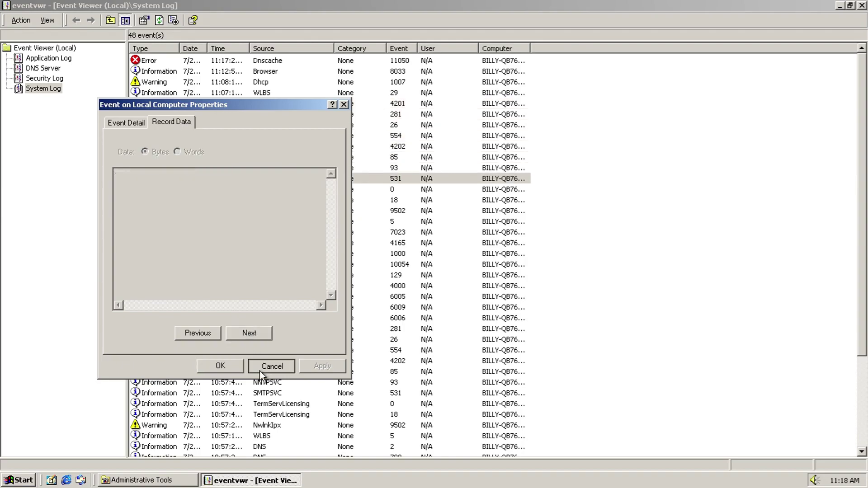
click(260, 370)
Step: Switch through the Security, DNS Server and Application logs, then close Event Viewer
click(44, 78)
click(41, 69)
click(44, 59)
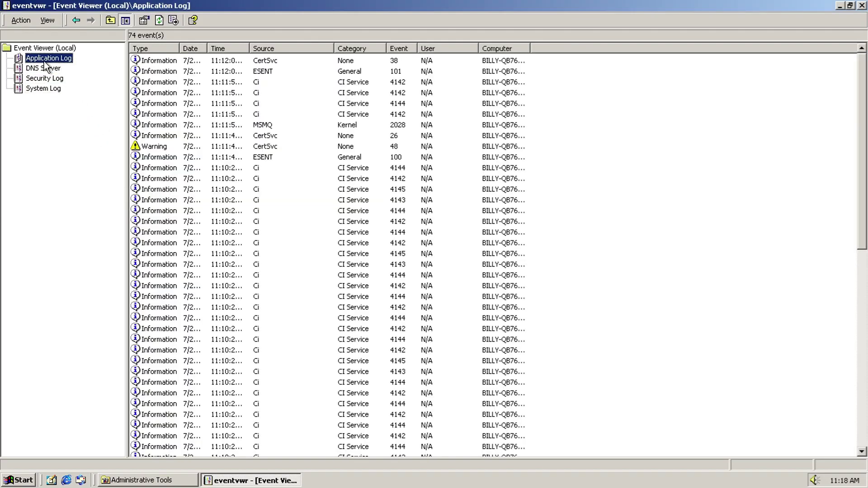
click(861, 5)
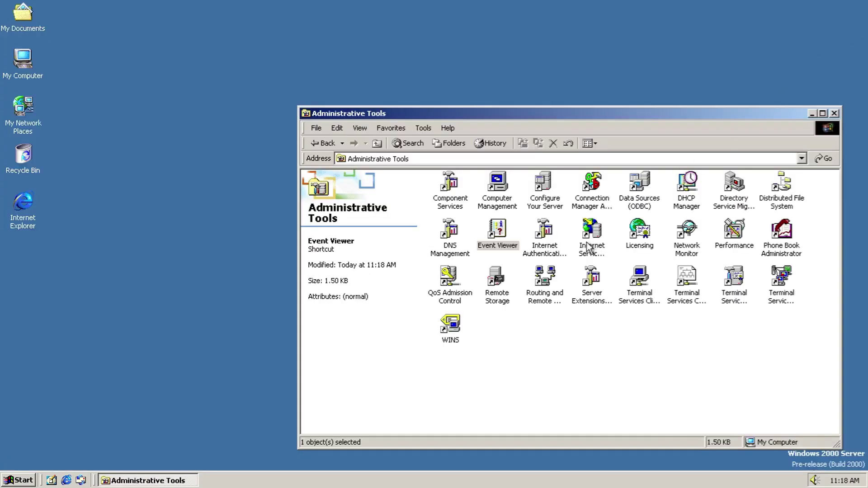
Step: Open Internet Authentication Service, browse Clients and Remote Access Policies, and check the Action menu
double_click(543, 231)
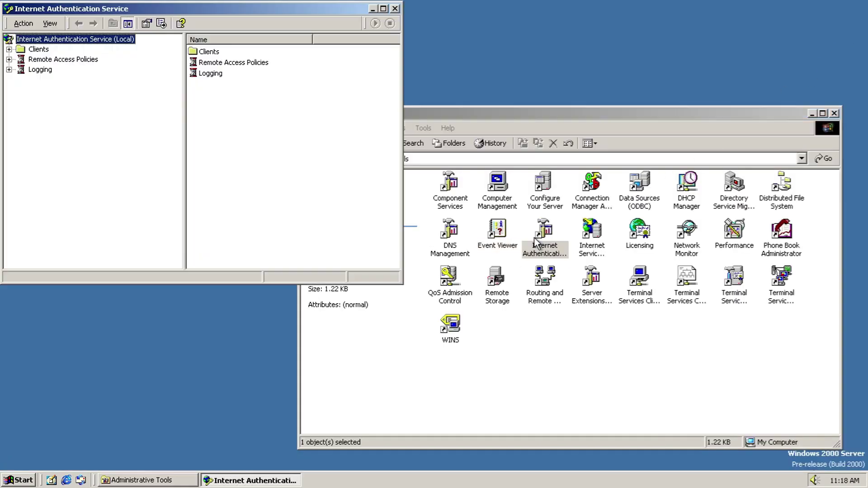
click(46, 49)
click(34, 60)
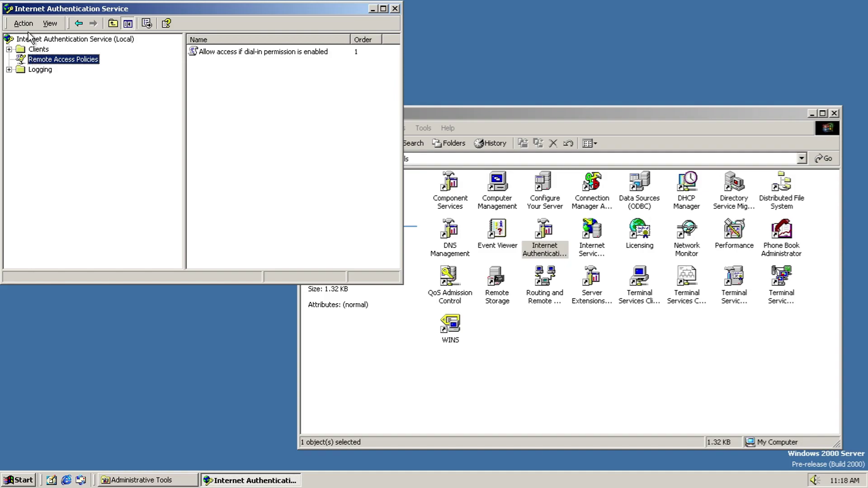
click(24, 24)
click(64, 27)
Step: Close IAS, open Internet Information Services, view About MMC, and expand the local server's sites
click(393, 9)
double_click(585, 235)
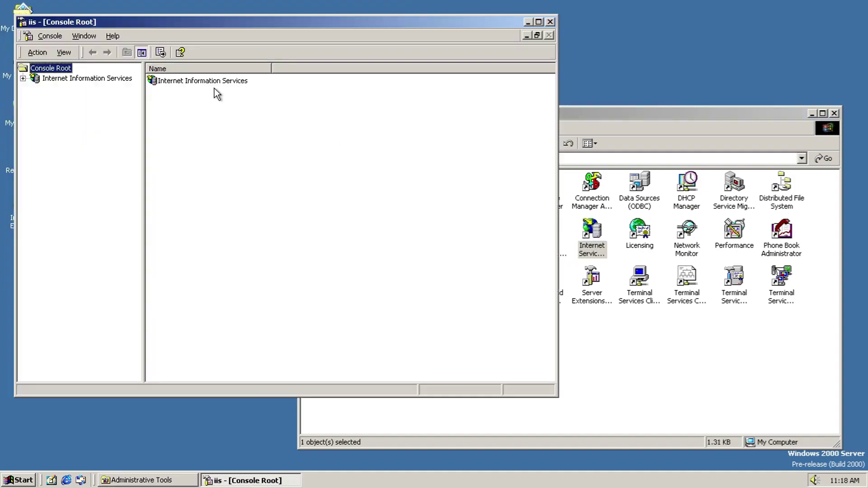
click(57, 39)
mouse_move(128, 37)
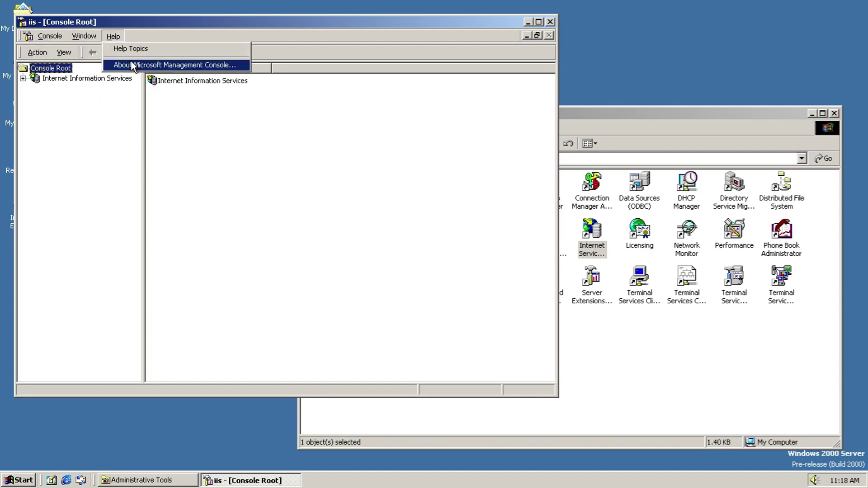
click(131, 63)
click(367, 295)
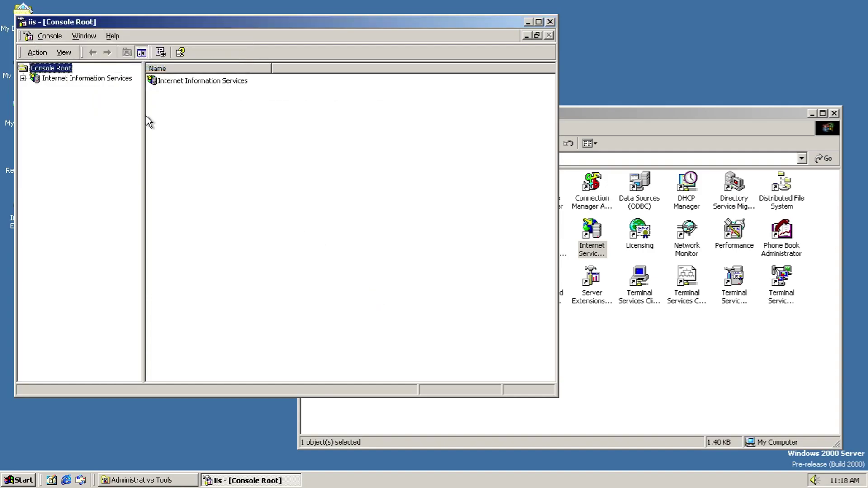
double_click(57, 82)
double_click(61, 89)
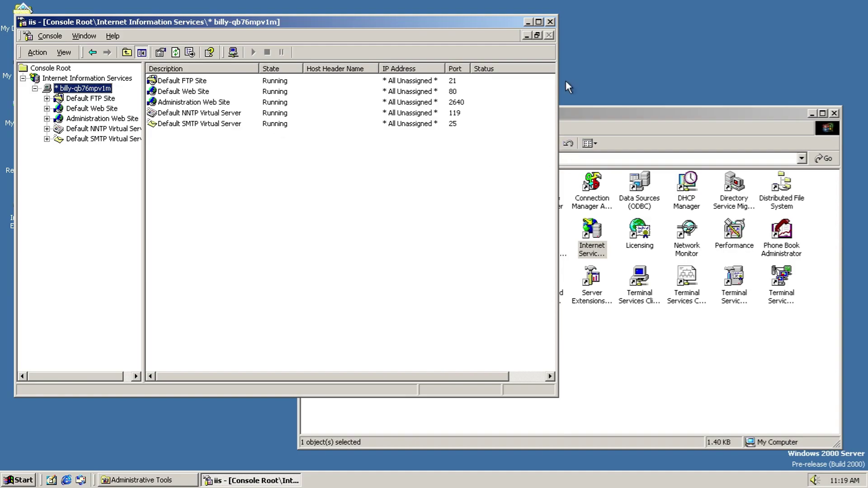
Step: Close IIS, open Licensing, and view its About Licensing information
click(550, 22)
double_click(639, 230)
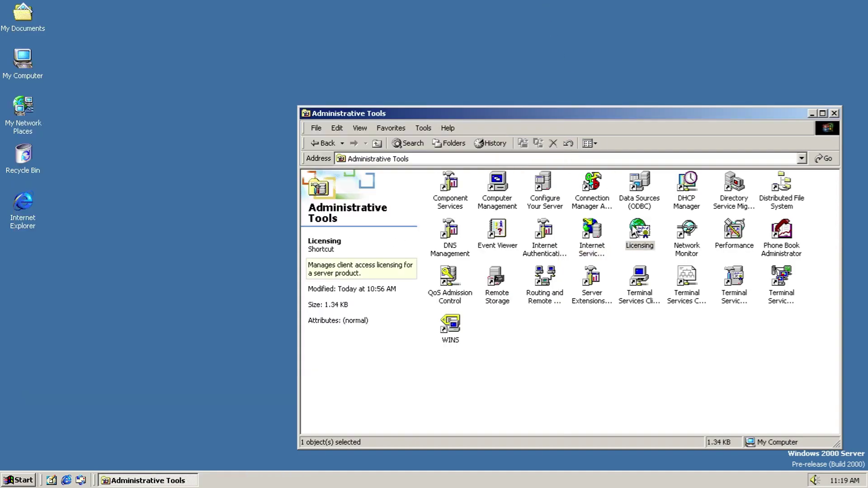
click(30, 34)
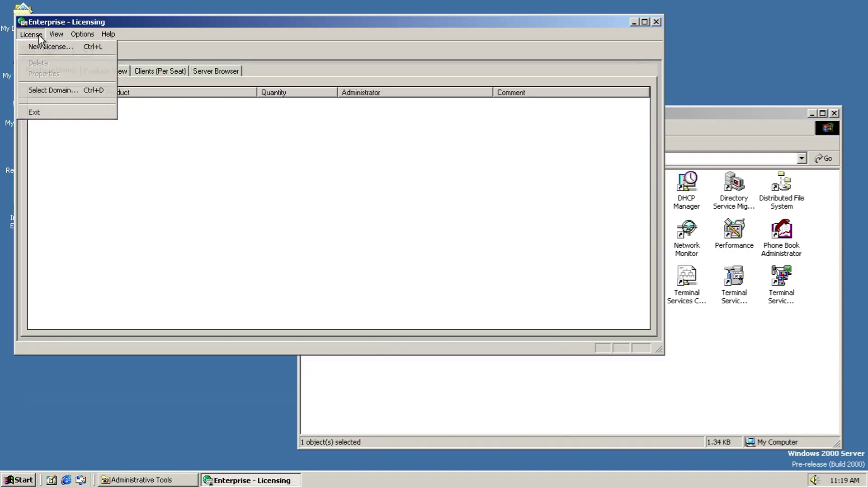
mouse_move(110, 36)
click(122, 61)
click(443, 273)
Step: Browse the Licensing Products View, Server Browser and Clients (Per Seat) tabs
click(111, 72)
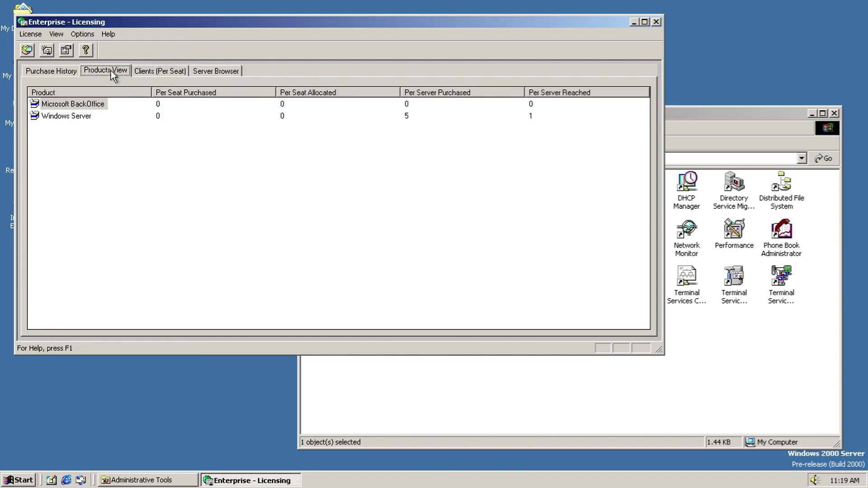
click(205, 73)
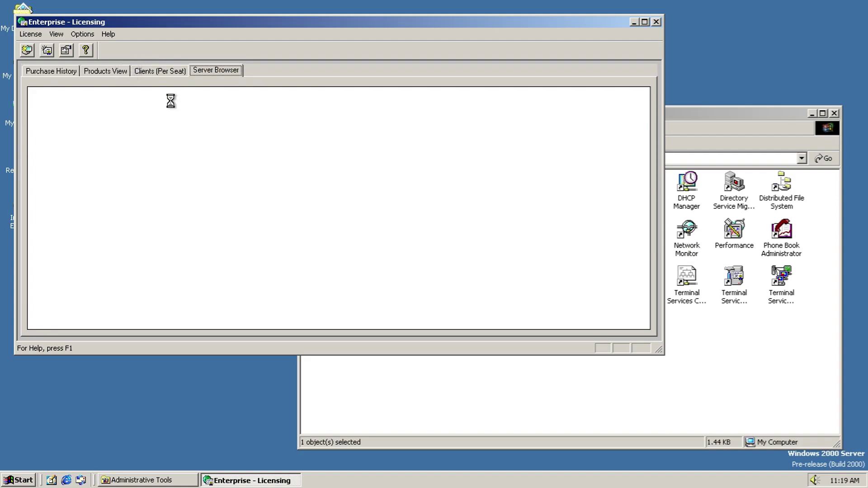
click(753, 330)
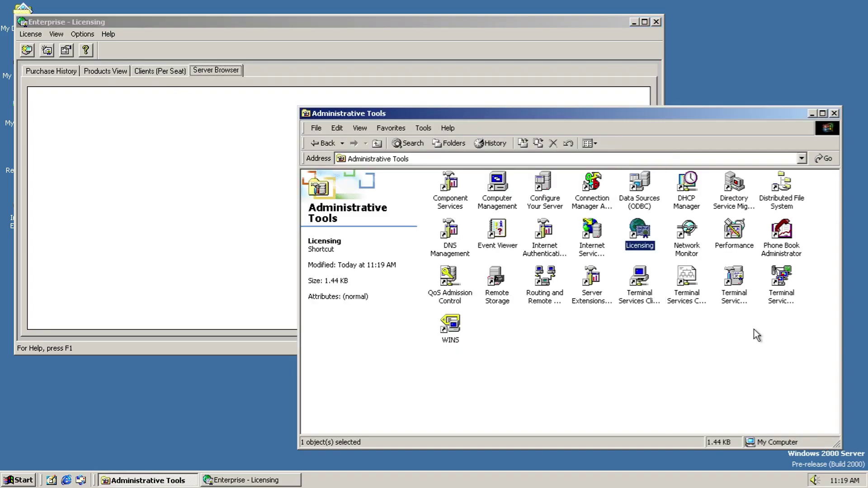
click(686, 233)
click(226, 203)
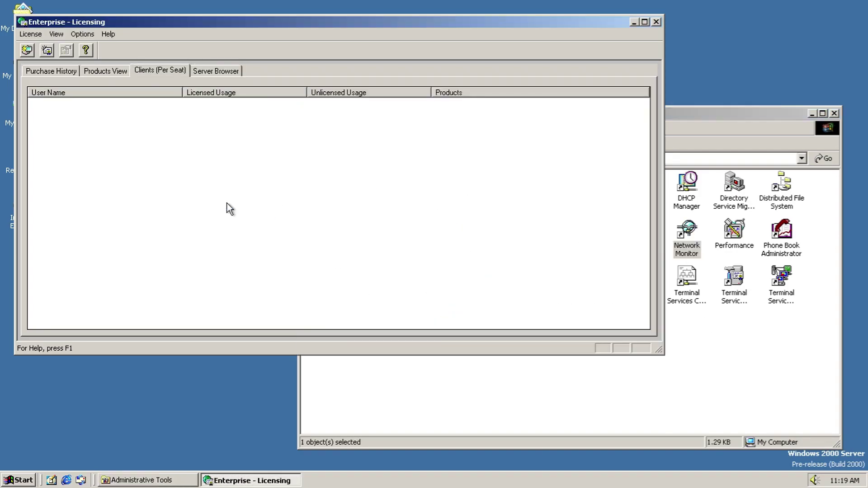
click(214, 72)
Step: Start a new client access license in Licensing with Windows Server as the product
click(35, 35)
click(38, 46)
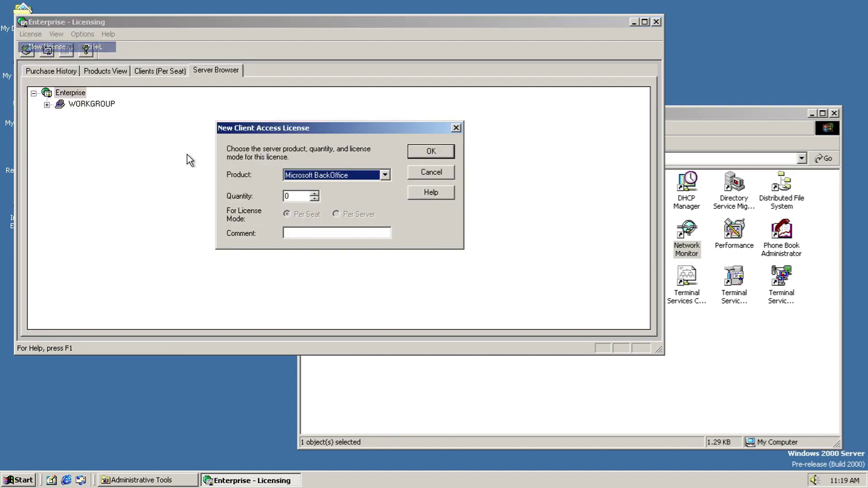
click(386, 175)
click(357, 190)
click(430, 152)
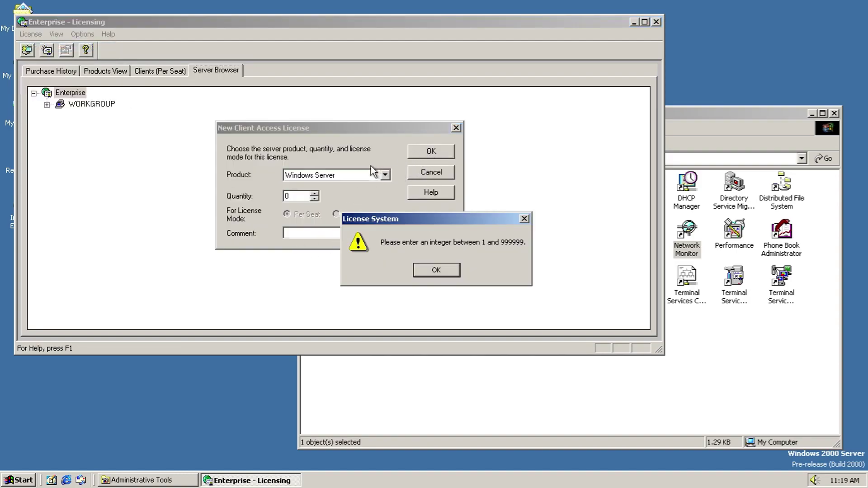
click(430, 270)
Step: Set the license quantity to 1111 and accept the Per Seat licensing agreement
click(315, 236)
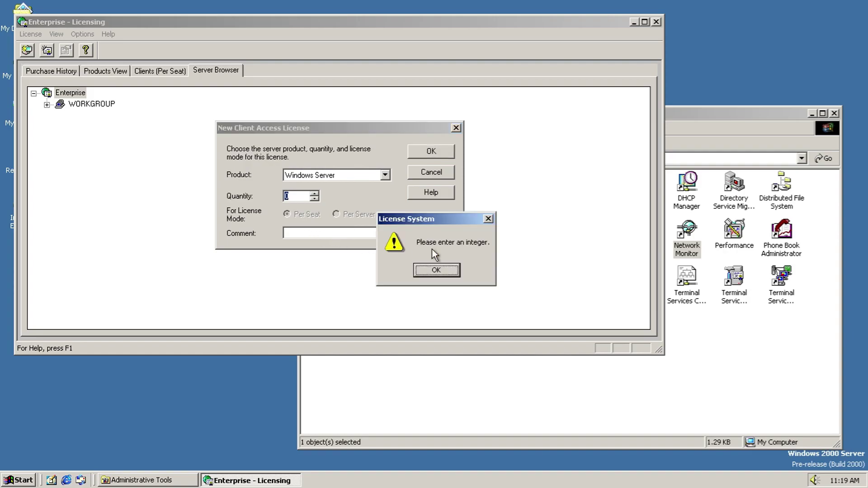
click(454, 269)
text(1111)
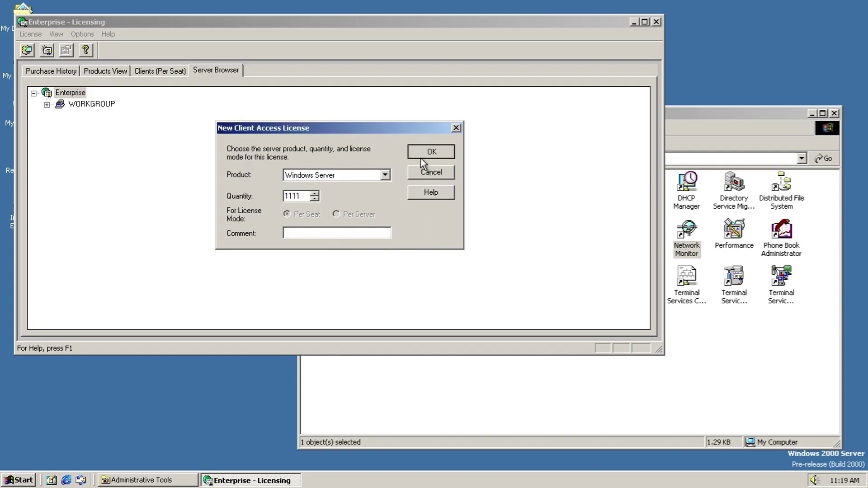
click(420, 156)
click(330, 222)
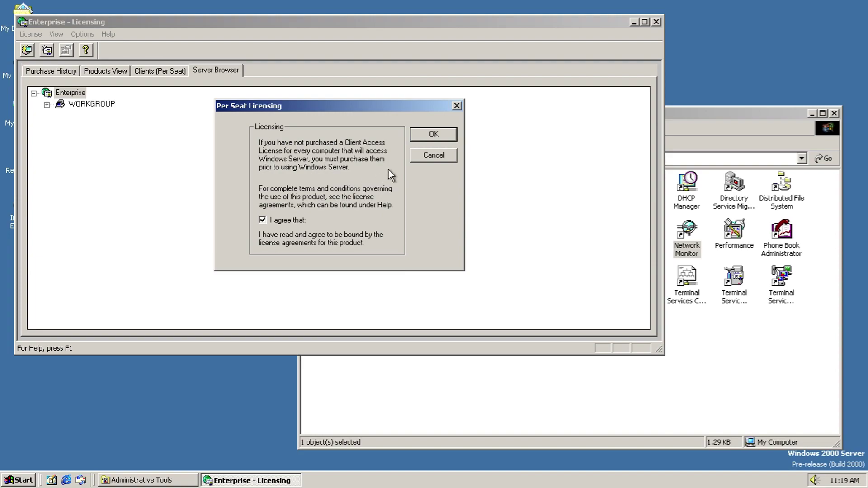
click(441, 134)
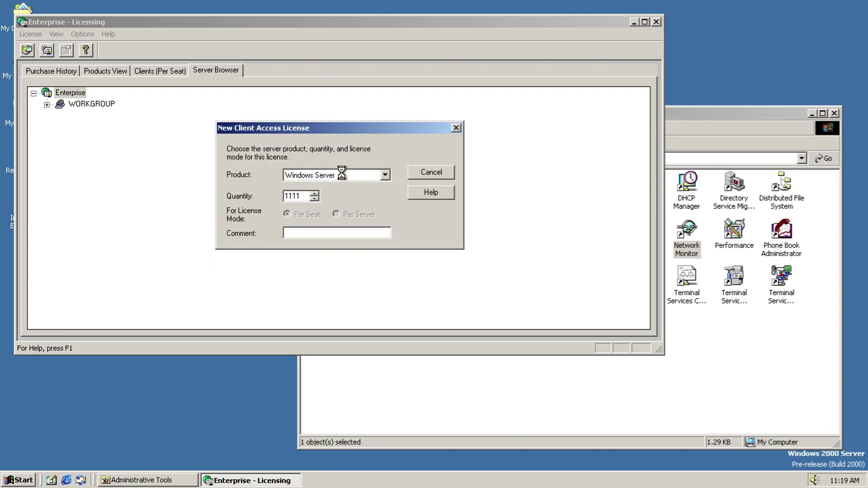
Step: Bring the Administrative Tools folder to the front
key(super)
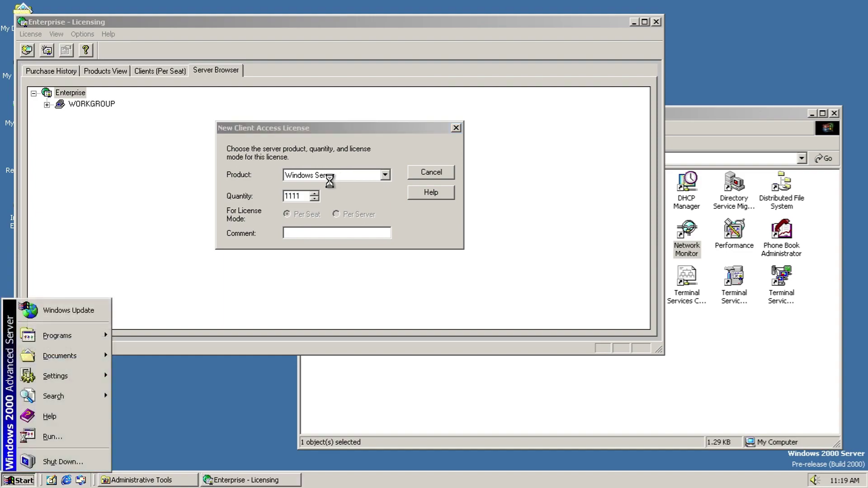
key(Escape)
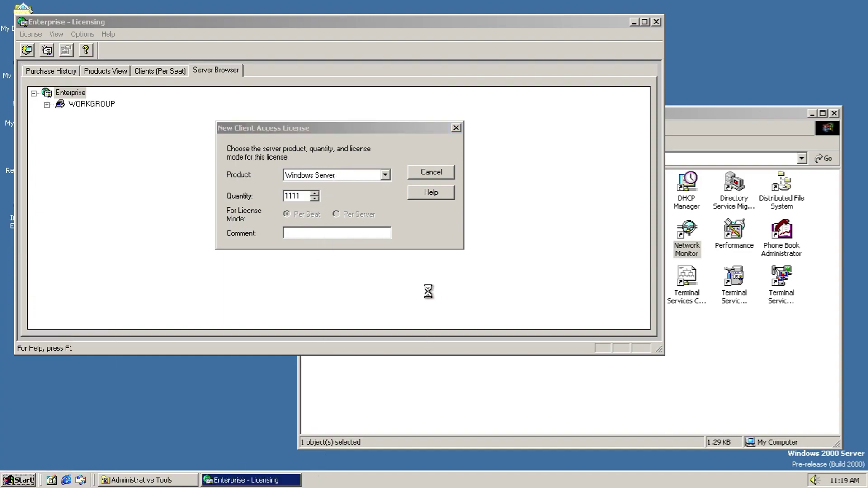
click(394, 207)
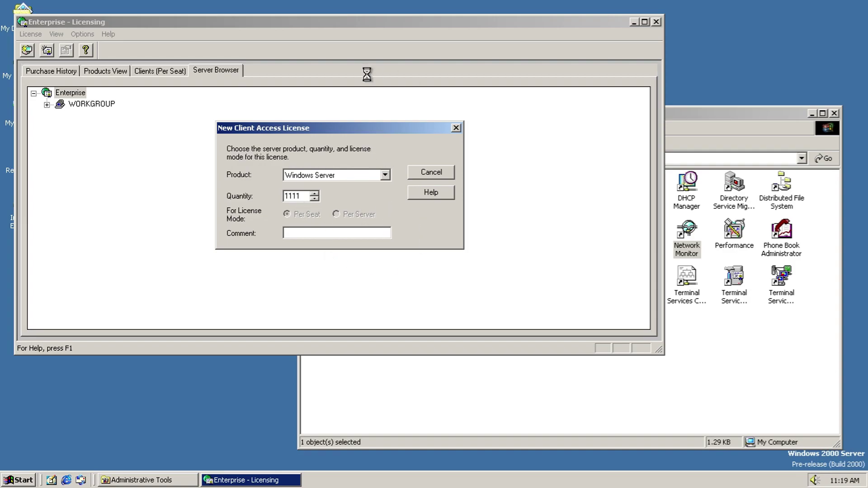
click(590, 415)
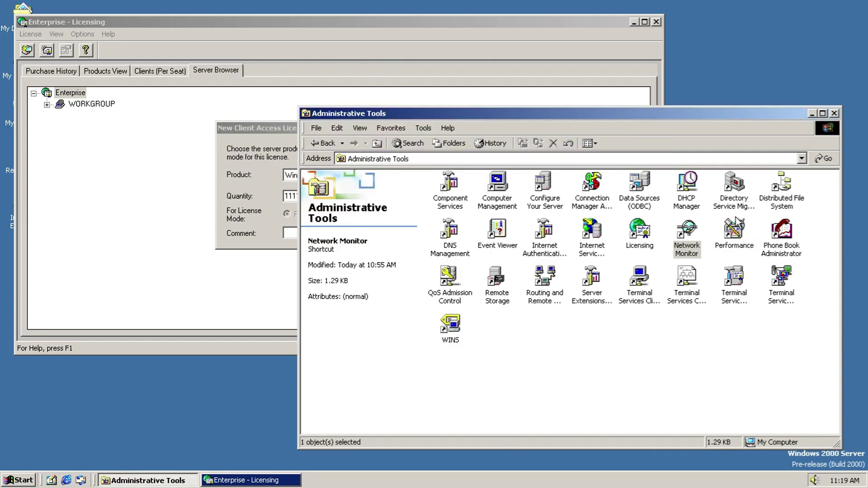
Step: Launch Performance, then in Licensing select Windows Server and review Purchase History and Products View
double_click(735, 223)
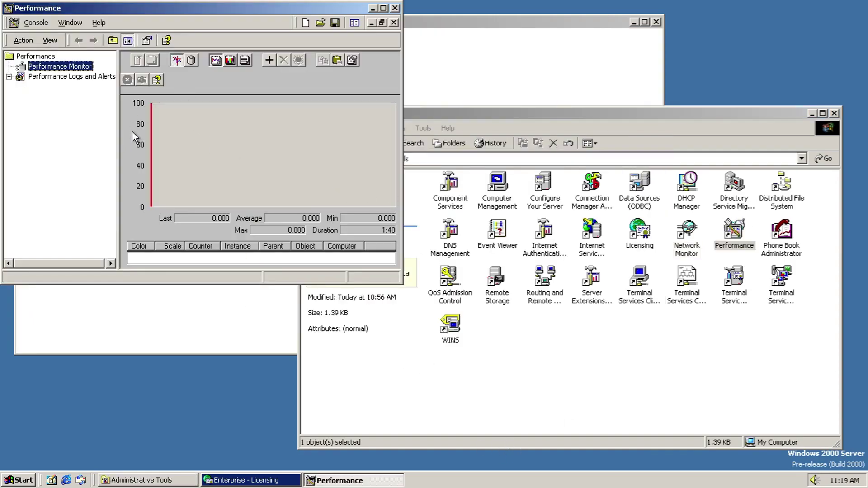
click(197, 324)
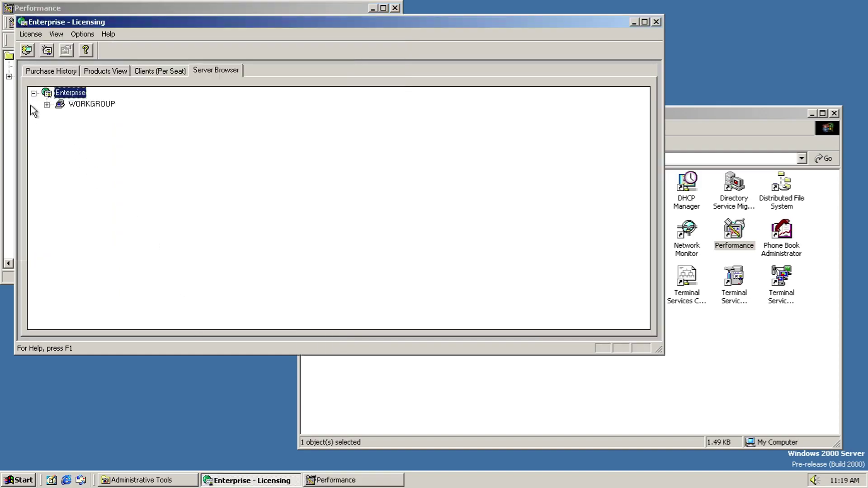
click(47, 105)
click(59, 115)
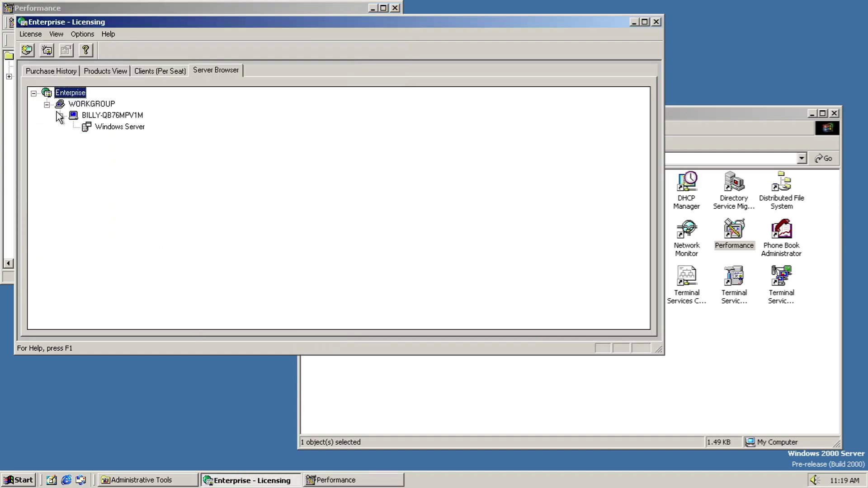
click(97, 126)
click(39, 70)
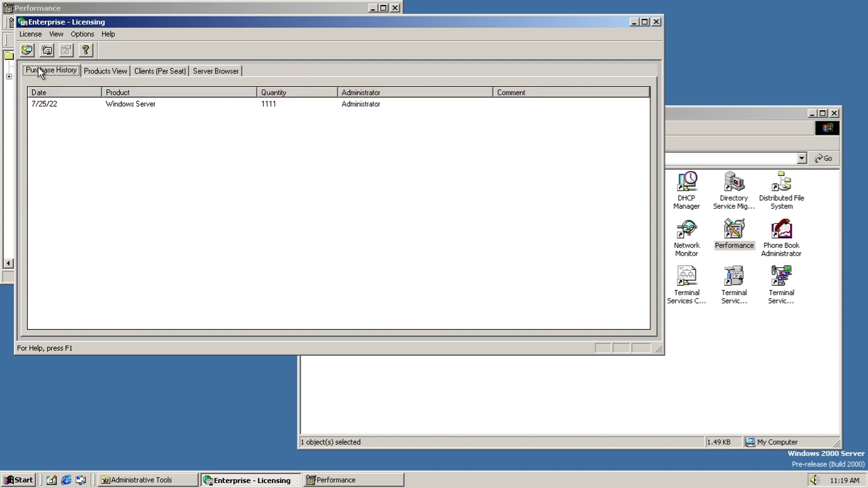
click(123, 70)
Step: Open and cancel the Font and License Groups dialogs in Licensing
click(31, 34)
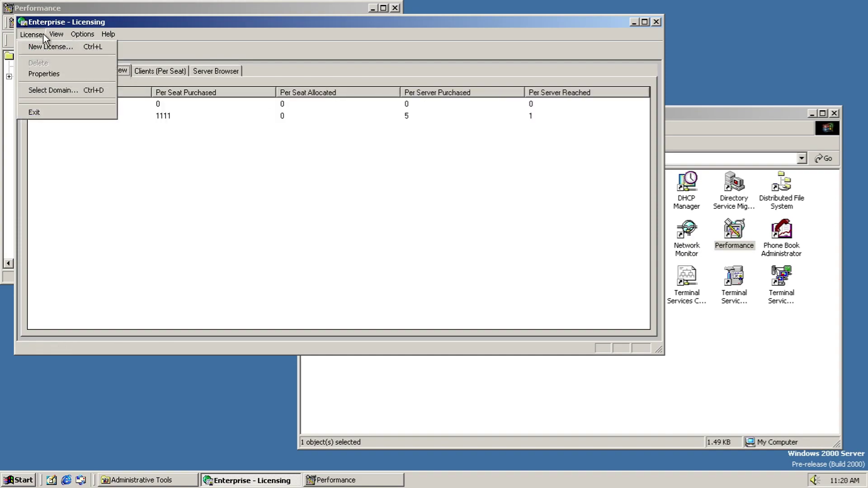
click(90, 47)
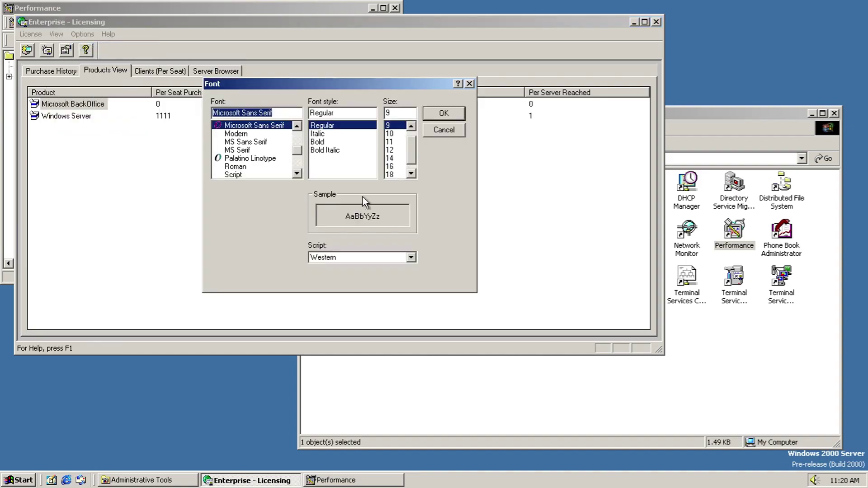
click(444, 130)
click(83, 34)
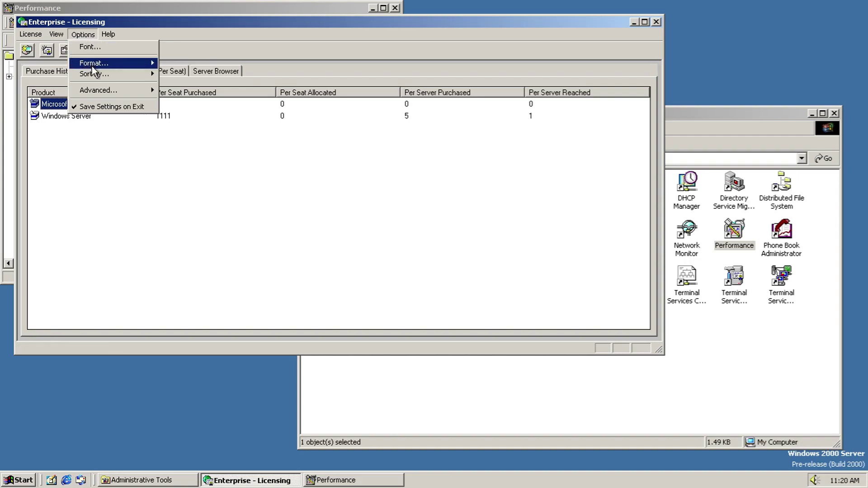
mouse_move(95, 72)
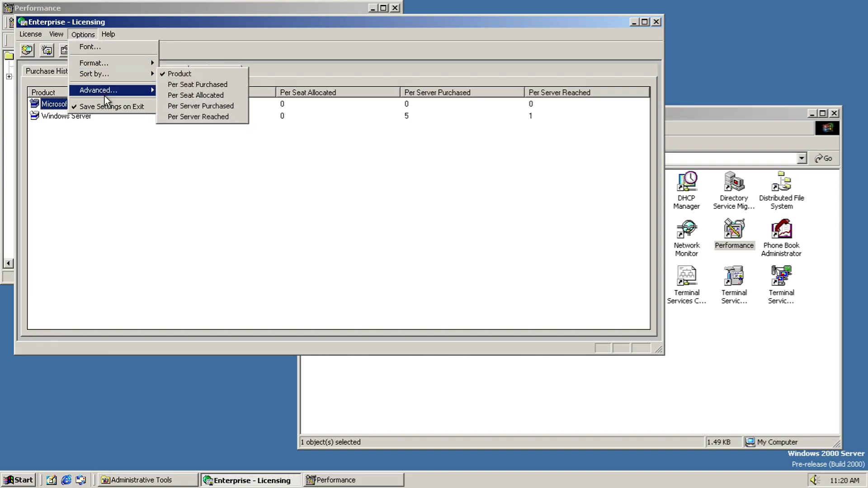
mouse_move(108, 91)
click(186, 102)
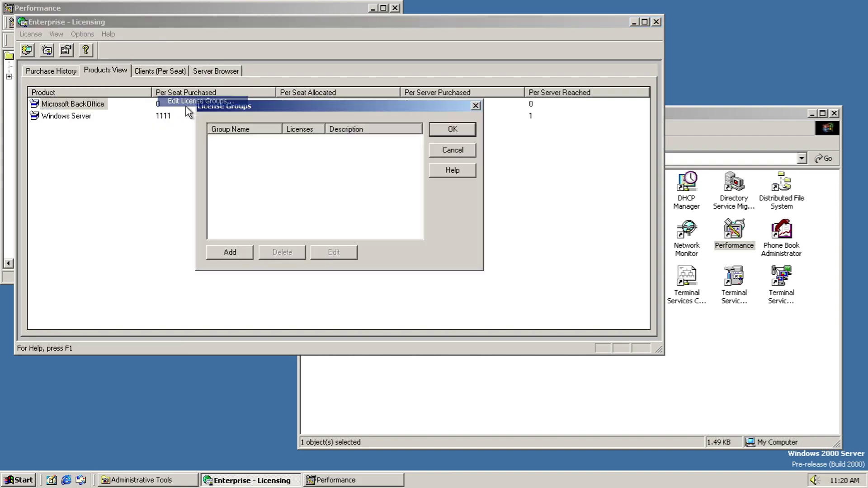
click(455, 152)
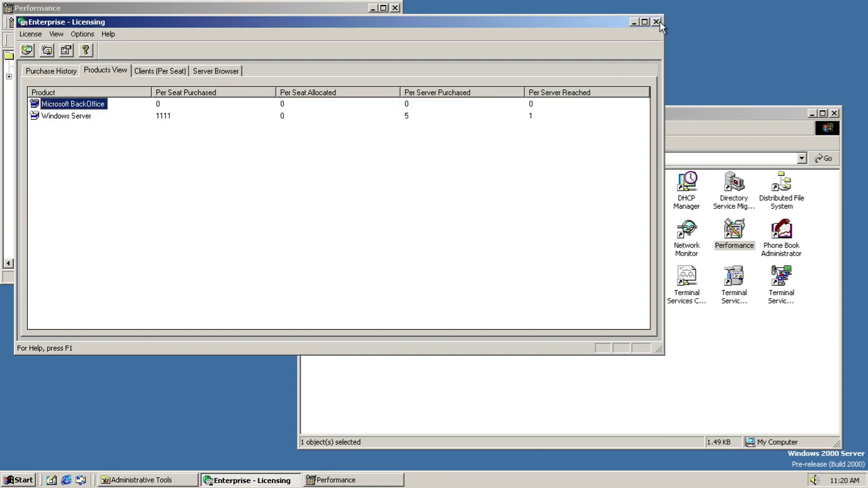
Step: Close Licensing, then open and dismiss View Log File Data in Performance
click(655, 22)
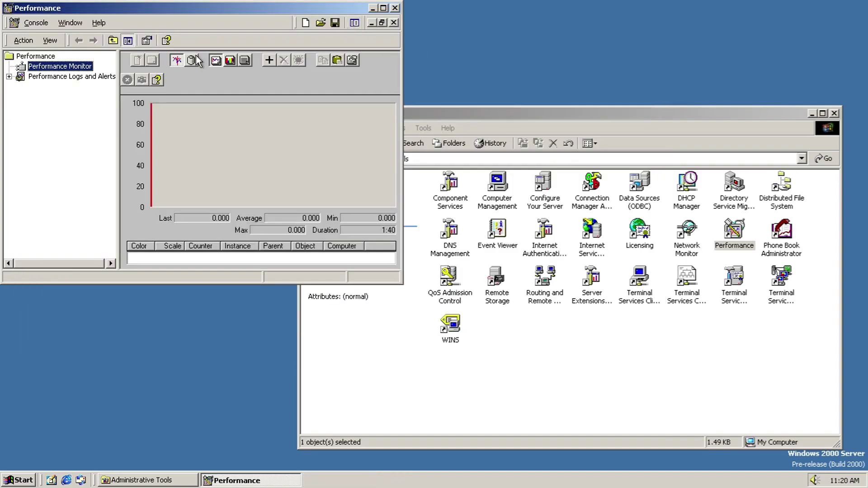
click(194, 59)
click(244, 201)
click(256, 199)
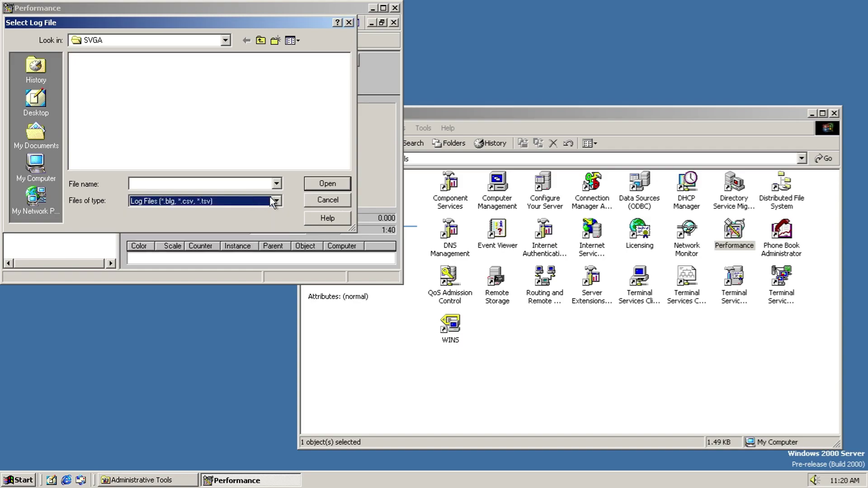
click(327, 200)
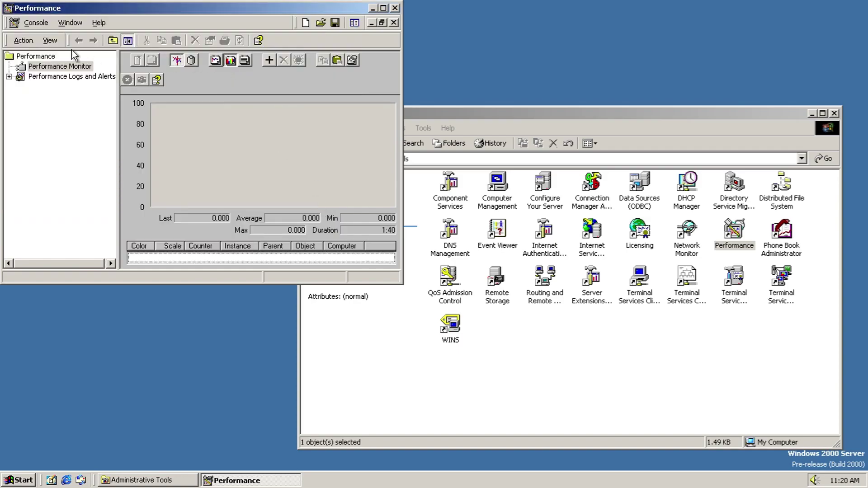
Step: Select Performance Logs and Alerts, then close Performance without saving console settings
click(50, 75)
click(37, 22)
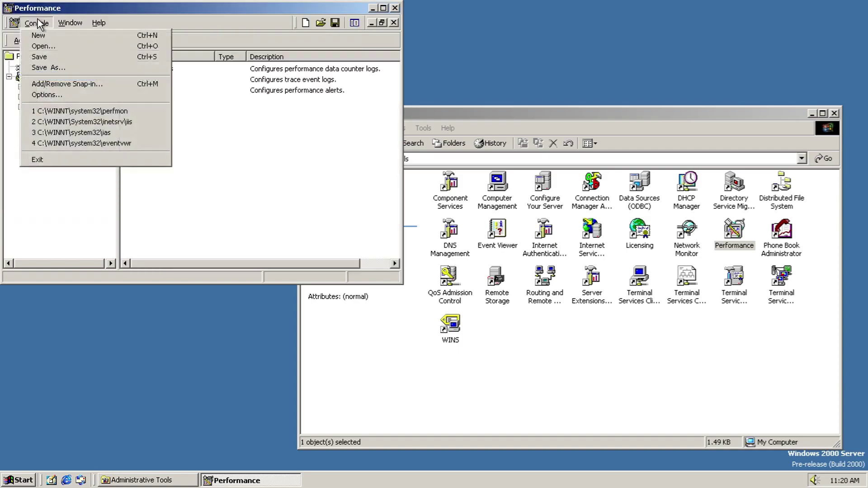
click(107, 23)
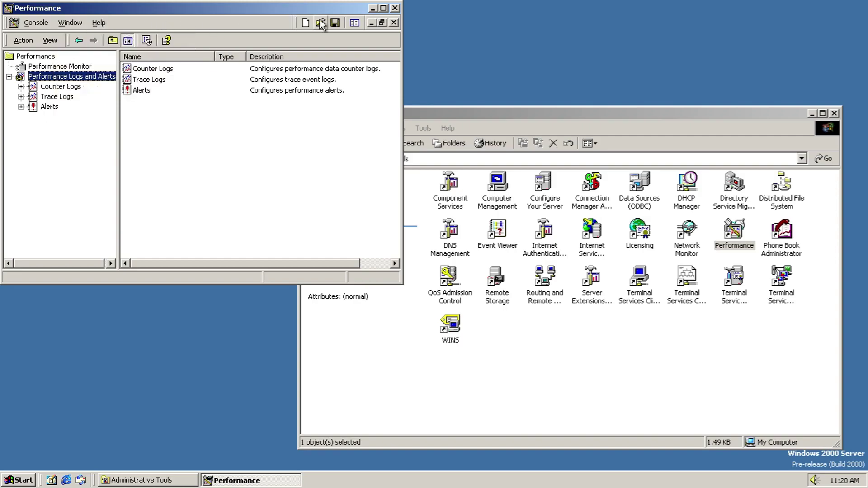
click(394, 8)
click(202, 163)
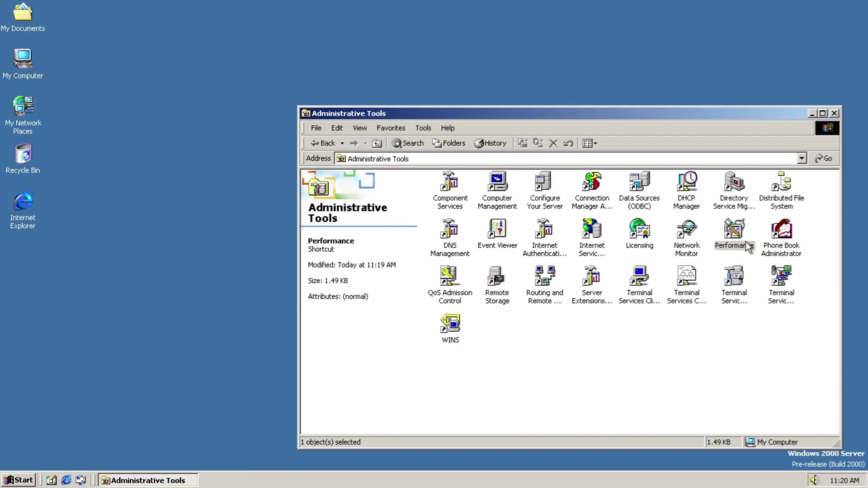
Step: Launch Phone Book Administrator and view its version information
click(767, 239)
double_click(767, 239)
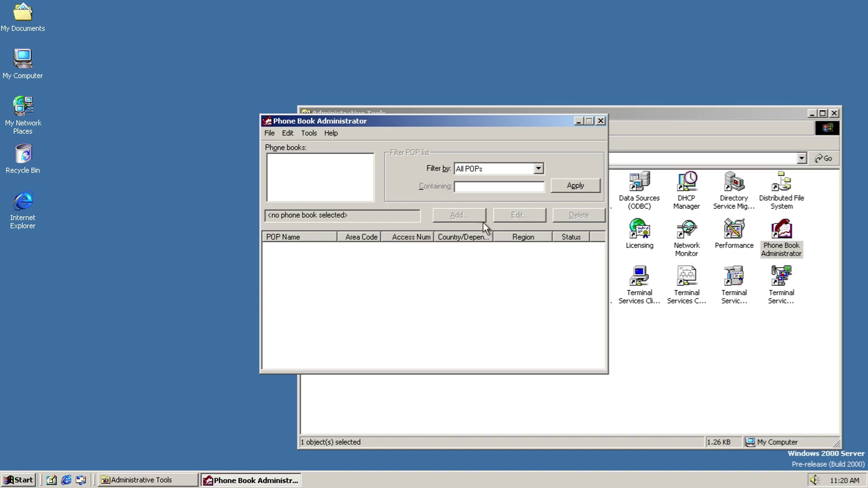
click(270, 134)
mouse_move(323, 134)
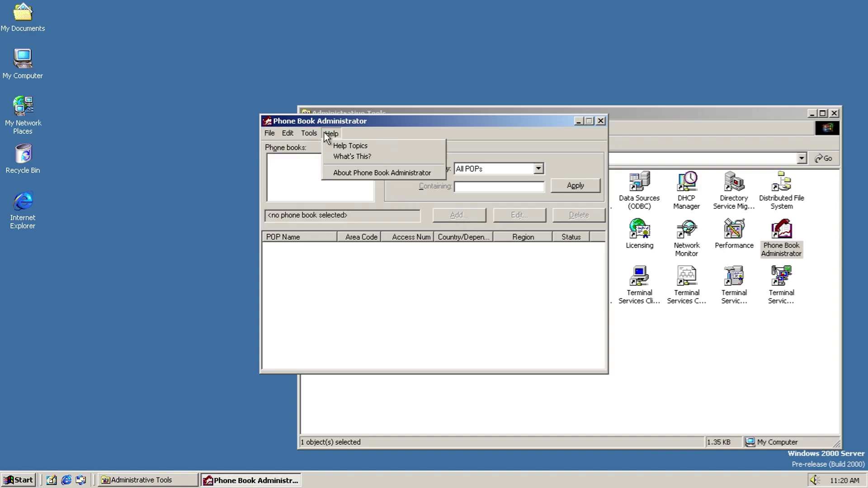
click(346, 171)
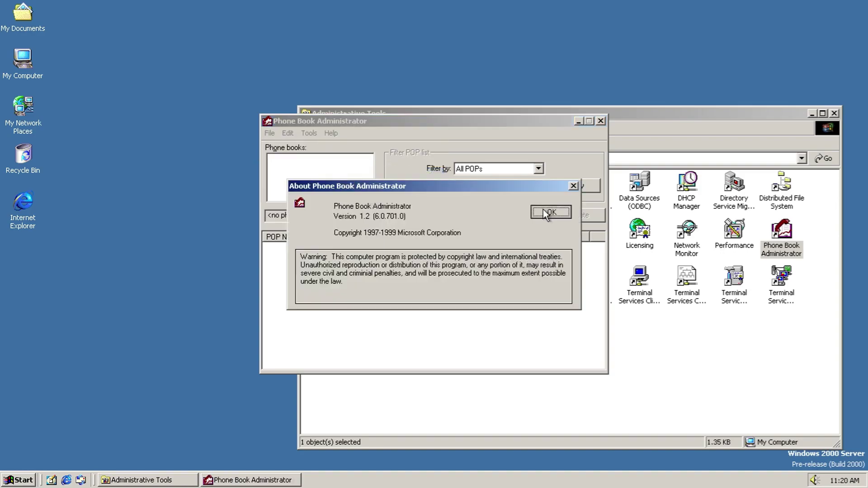
click(545, 211)
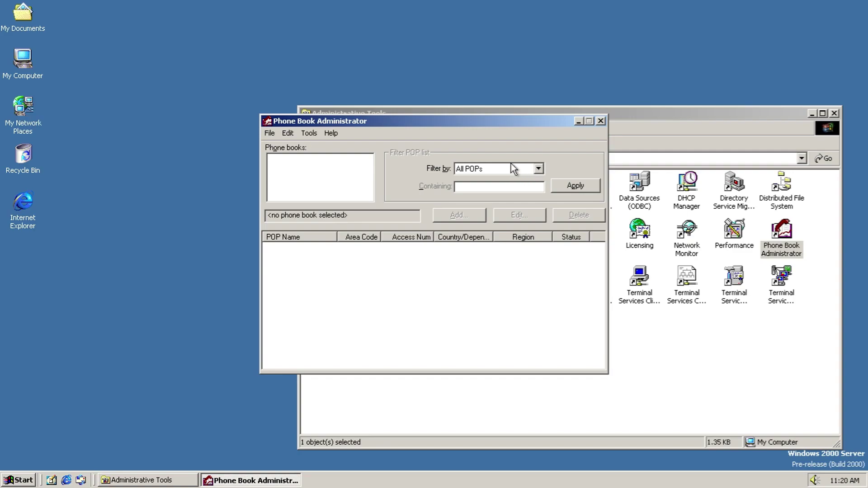
Step: Use context help on the Phone books list and open the help topics
click(328, 134)
click(335, 157)
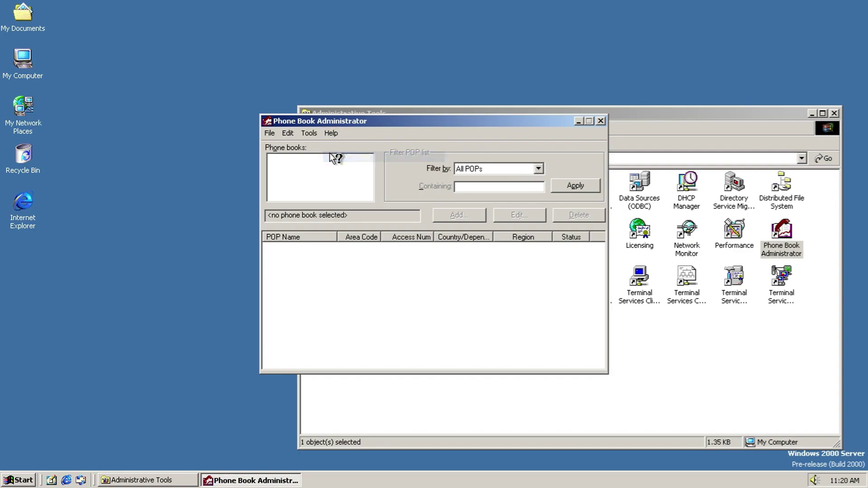
click(330, 133)
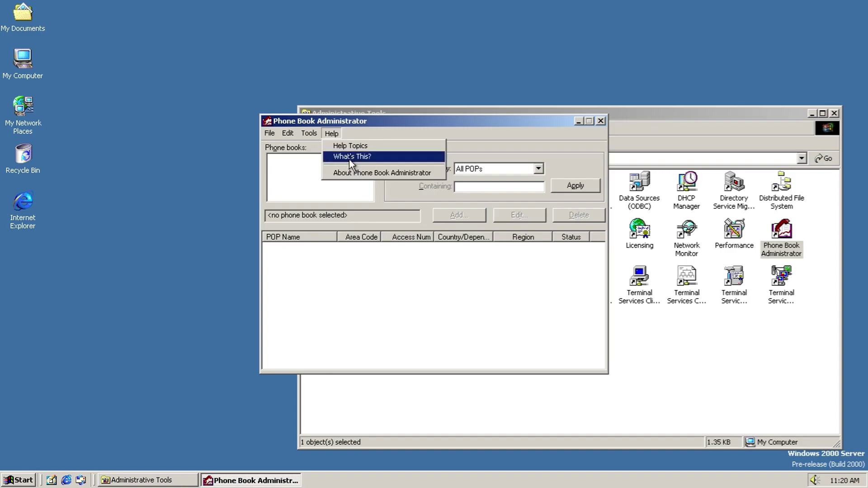
click(351, 157)
click(350, 166)
click(330, 133)
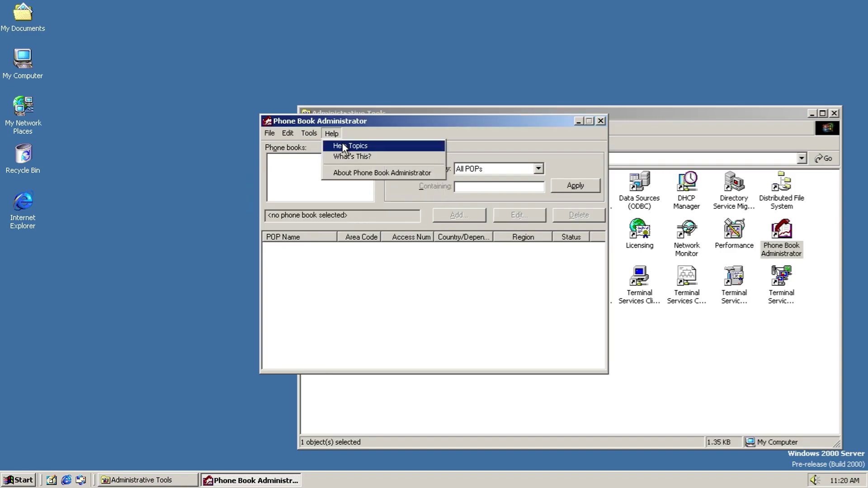
click(342, 144)
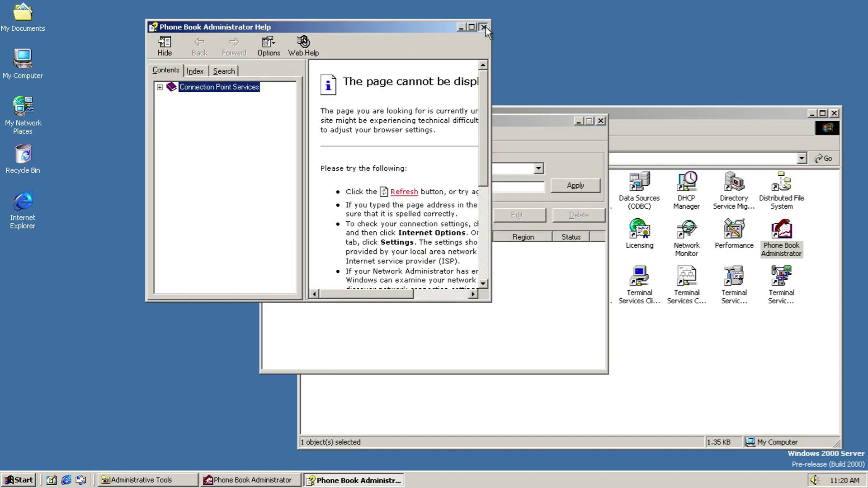
click(483, 27)
Step: Create a new phone book named 'aaaa' after the all-digit name '1' is rejected
click(275, 134)
click(278, 143)
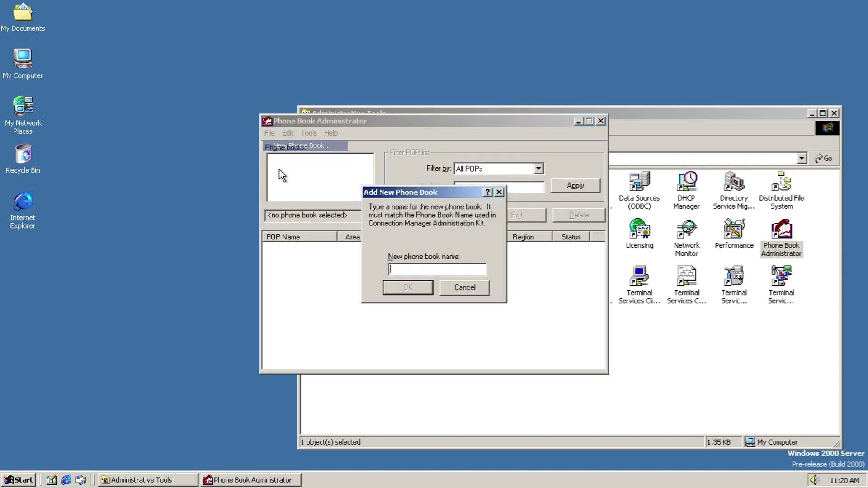
text(1)
key(Return)
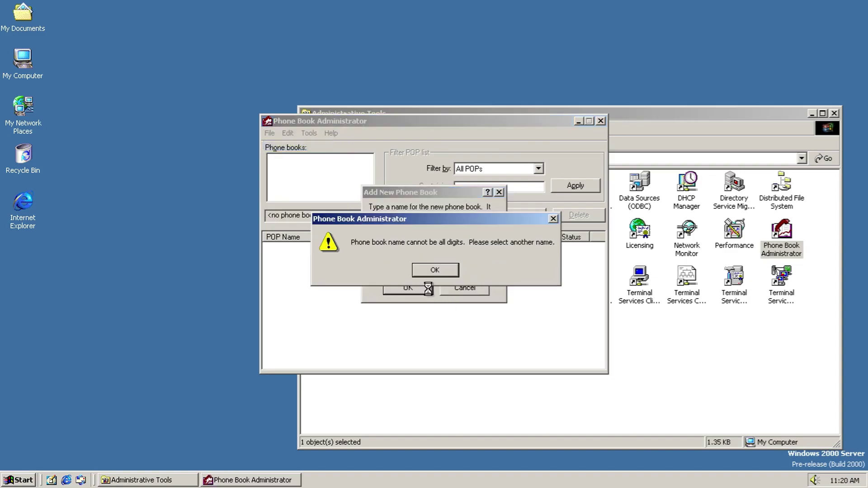
click(432, 266)
text(aaaa)
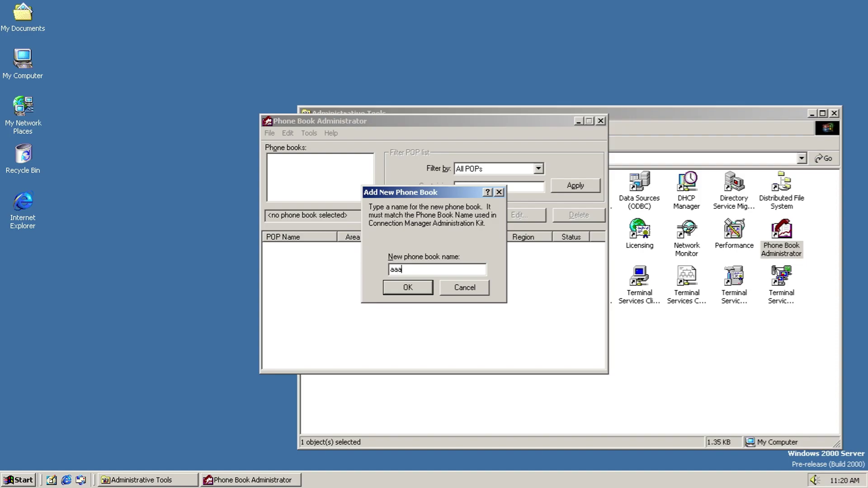
click(424, 287)
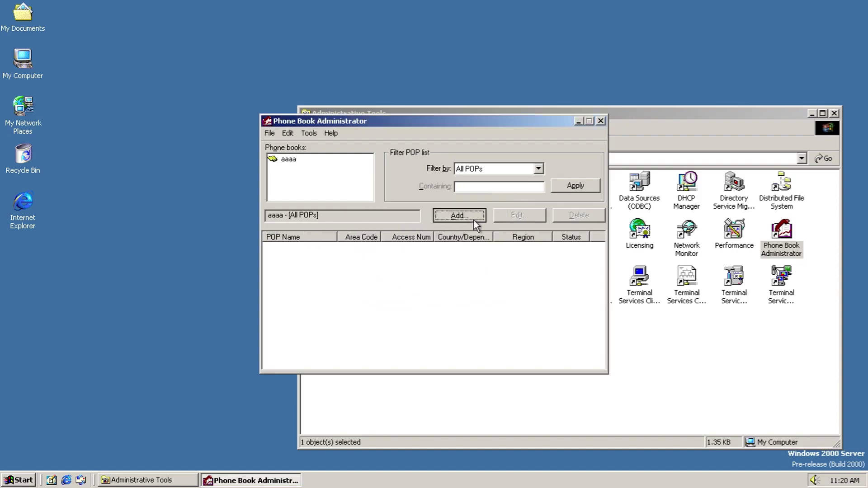
Step: Start adding a POP to the phone book and browse the country list
click(472, 220)
click(452, 245)
click(452, 223)
click(452, 224)
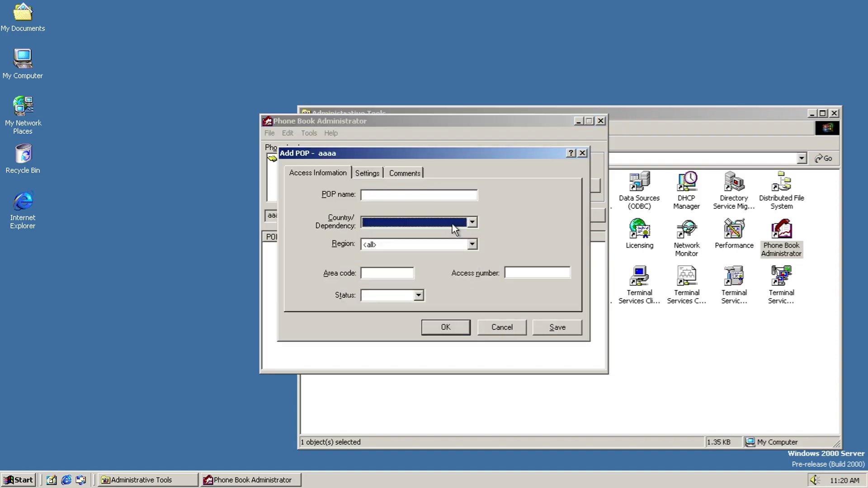
click(452, 224)
drag(472, 247, 486, 281)
click(462, 223)
click(465, 223)
click(430, 244)
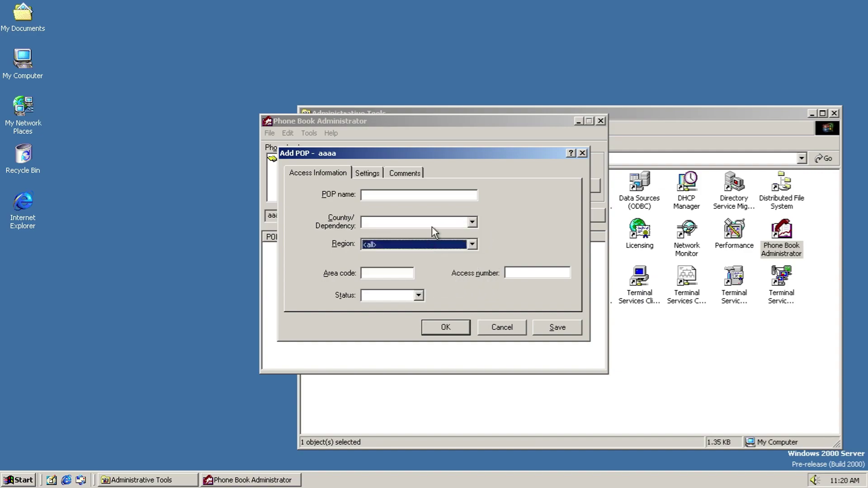
Step: Choose United States of America as the POP's country
click(433, 222)
key(i)
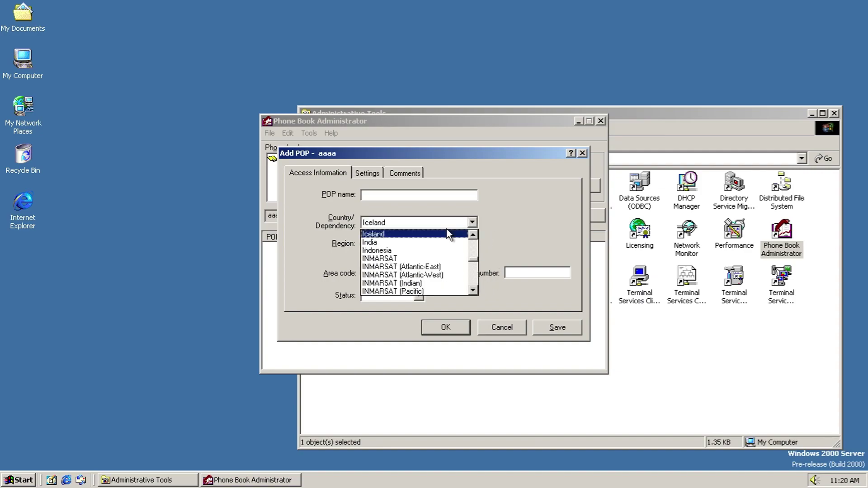
key(Up)
key(u)
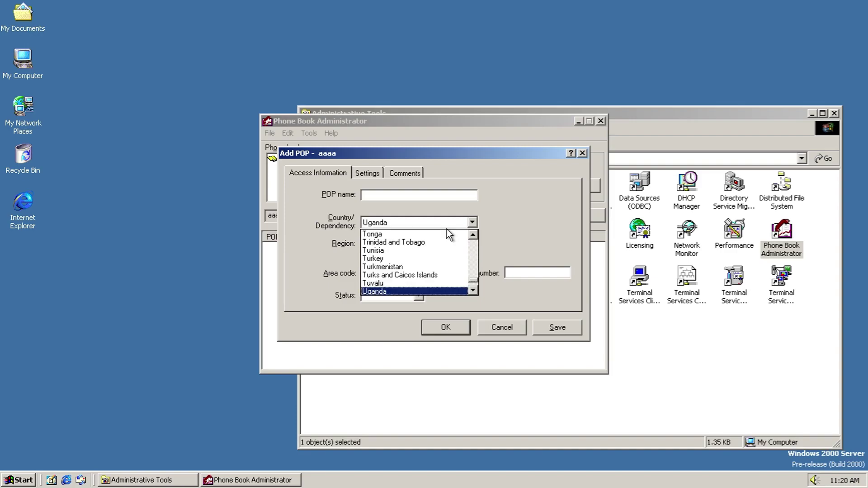
click(473, 292)
click(473, 292)
click(473, 291)
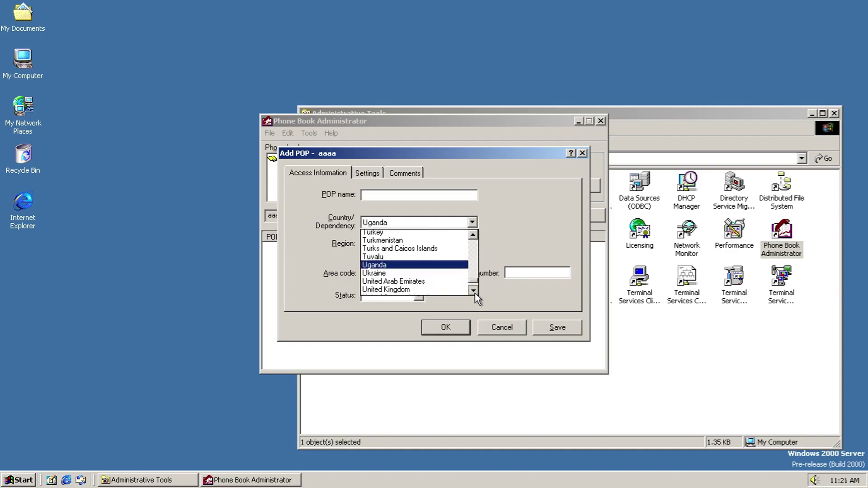
click(473, 292)
click(457, 292)
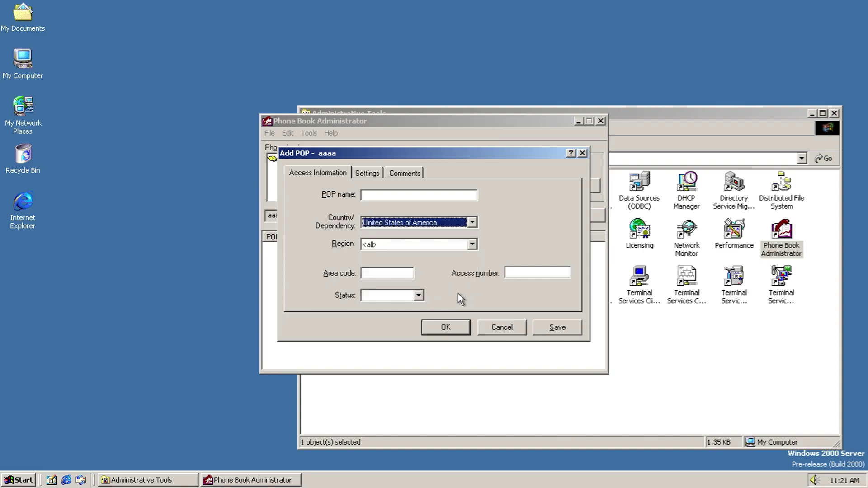
Step: Check the region, status, Settings and Comments options, cancel the POP, and close Phone Book Administrator
click(406, 243)
click(406, 242)
click(392, 299)
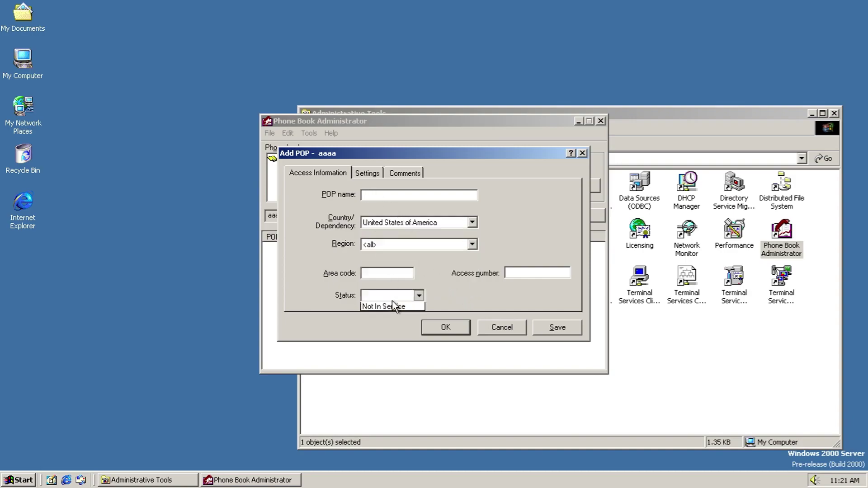
click(392, 300)
click(367, 174)
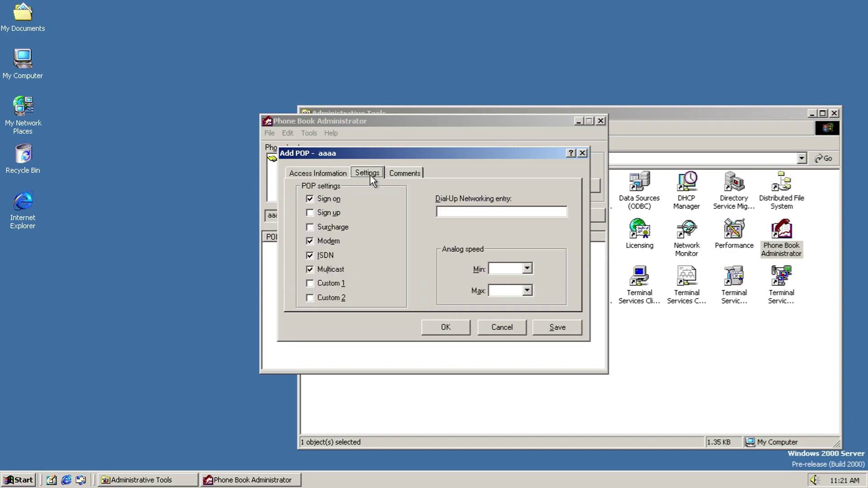
click(396, 173)
click(512, 324)
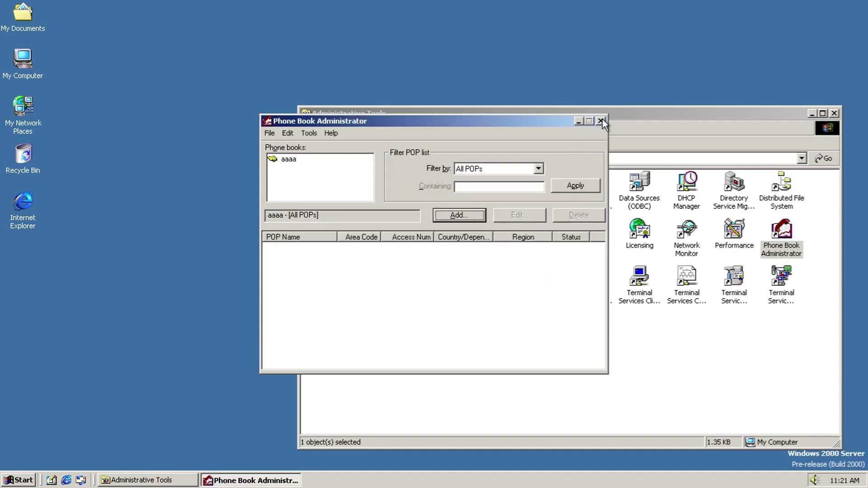
click(601, 120)
click(449, 291)
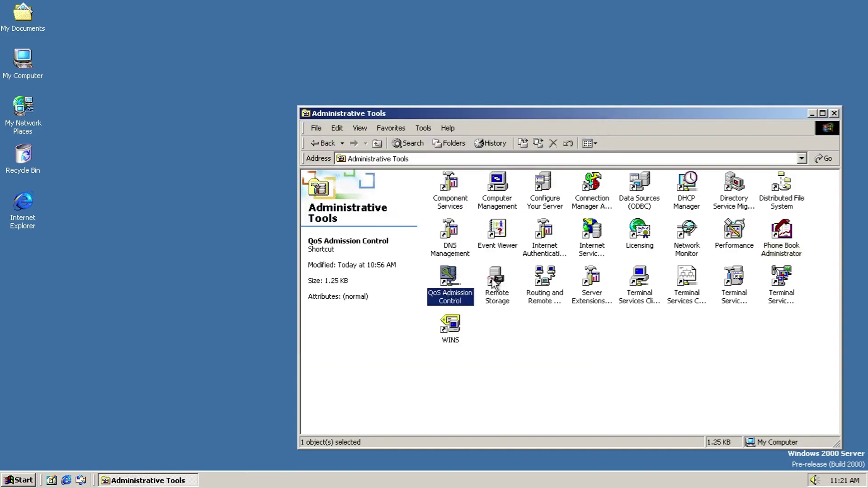
Step: Open the Remote Storage and Routing and Remote Access consoles
double_click(504, 287)
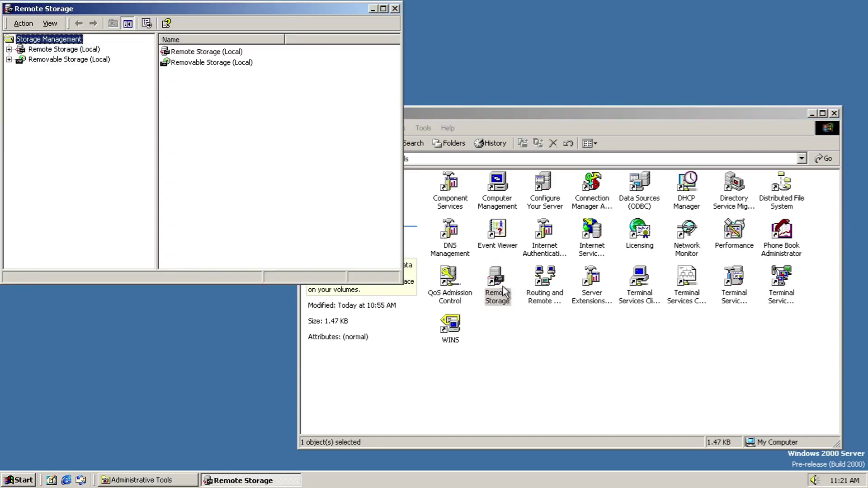
click(53, 48)
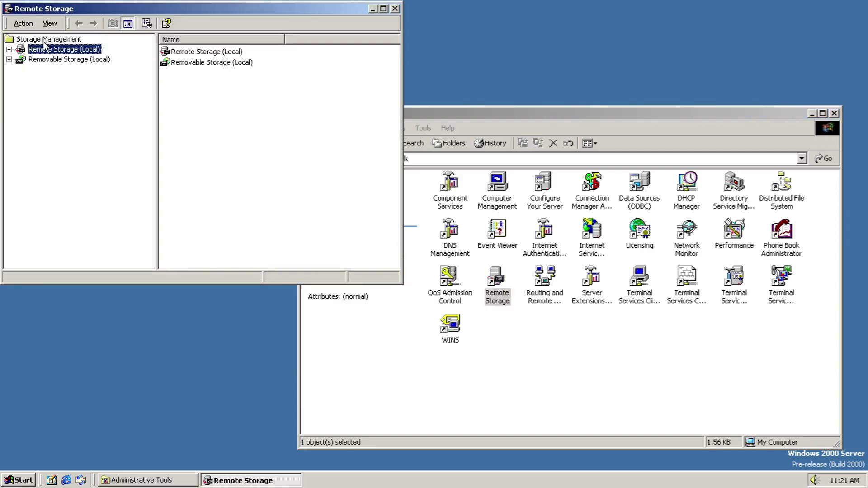
drag(149, 288, 189, 343)
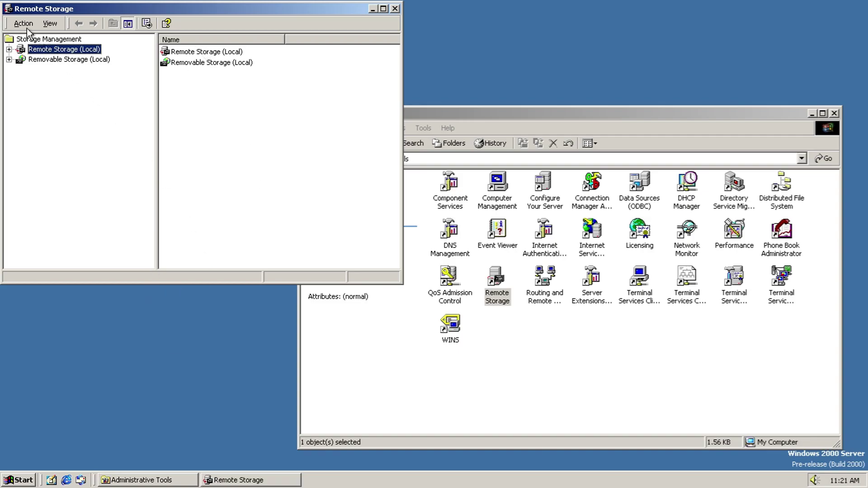
click(560, 289)
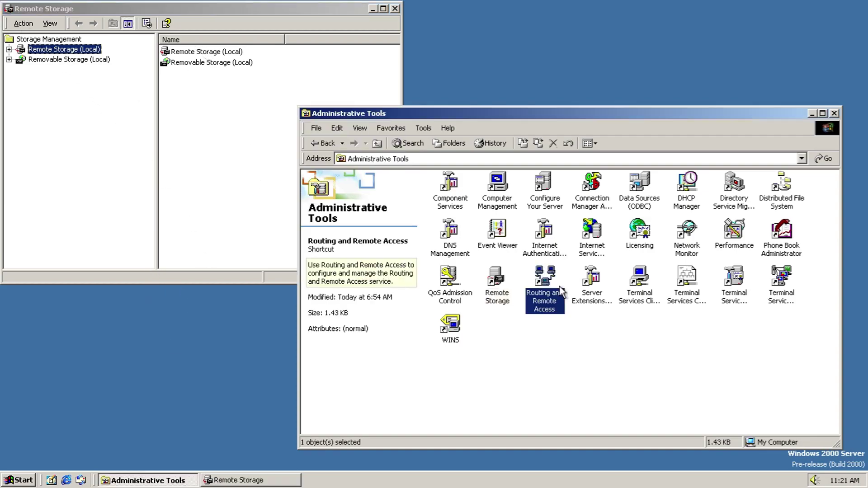
double_click(560, 288)
click(153, 27)
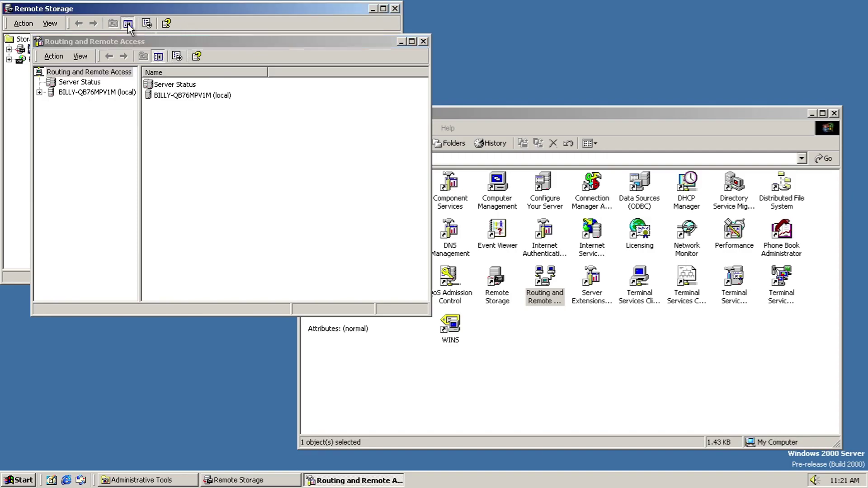
click(81, 72)
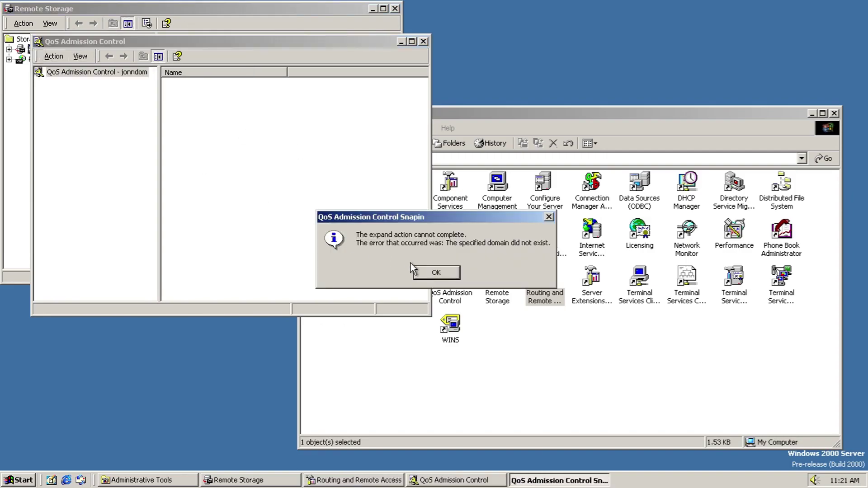
Step: Dismiss the QoS domain error and close the QoS Admission Control and Routing consoles
click(435, 272)
click(15, 127)
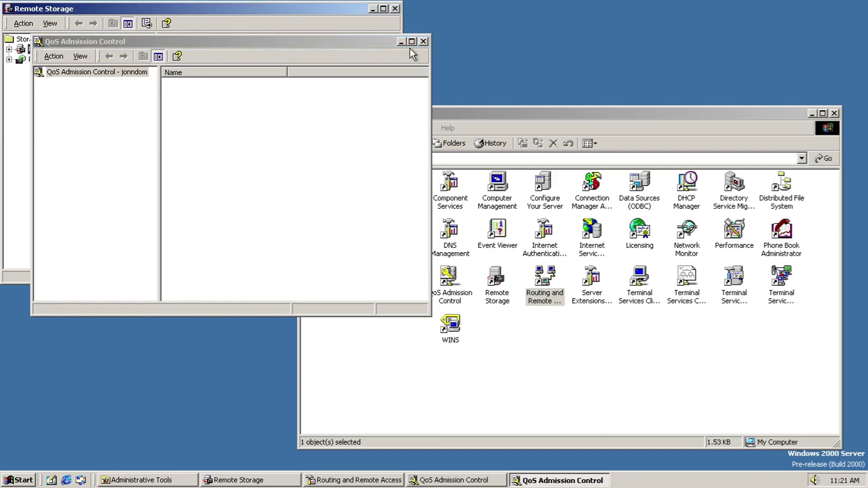
click(398, 45)
click(424, 41)
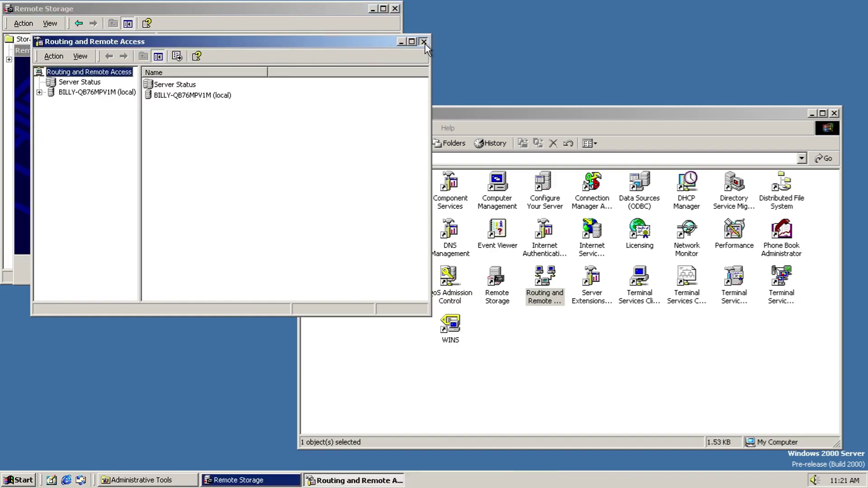
click(424, 42)
Step: Advance and then cancel the Remote Storage Setup Wizard, dismissing its media and not-set-up errors
click(233, 267)
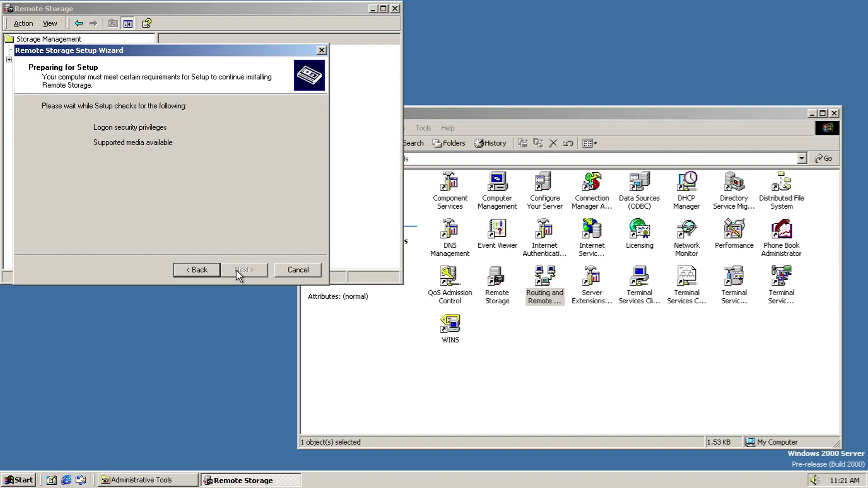
click(435, 270)
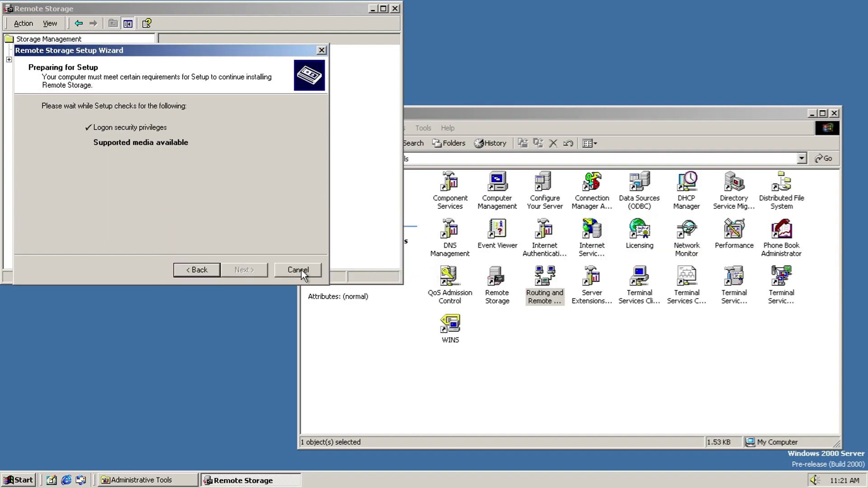
drag(186, 52, 197, 213)
click(49, 36)
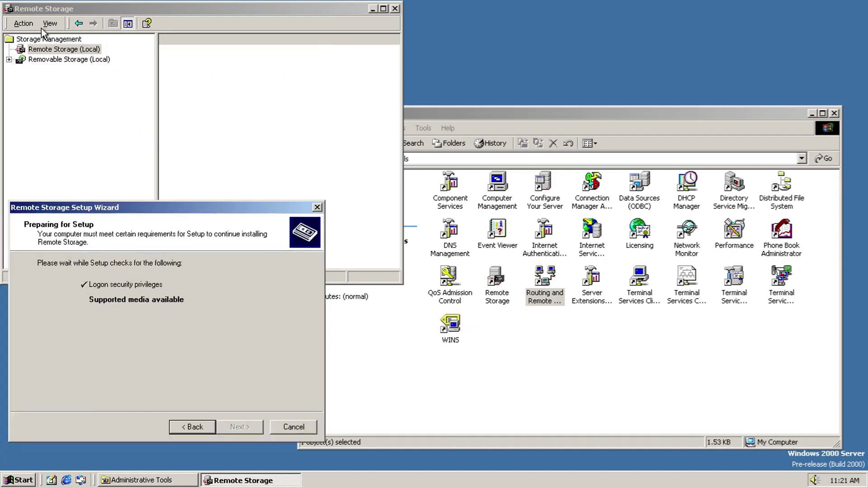
click(290, 425)
click(434, 272)
Step: Expand Removable Storage (Local) to view Physical Locations and Media Pools, then close the console
click(67, 61)
click(66, 50)
double_click(68, 59)
click(68, 80)
click(70, 70)
click(395, 9)
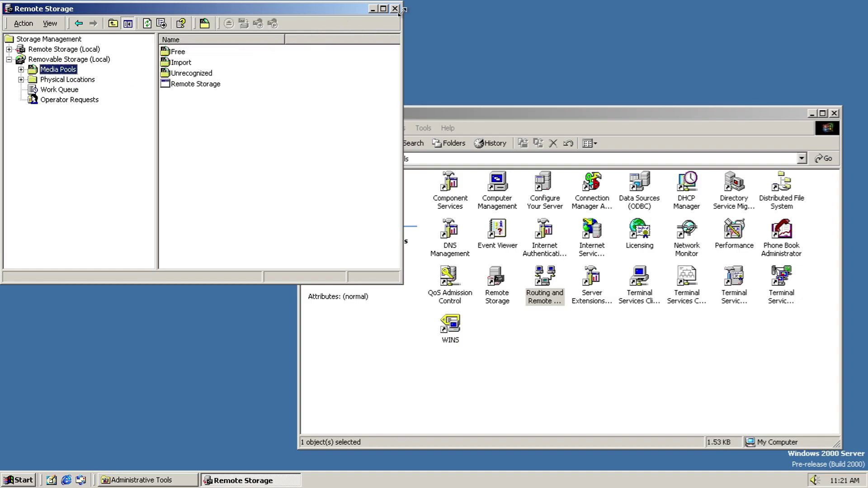
Step: Open Server Extensions, view the FrontPage console's version info, and close it without saving
double_click(590, 276)
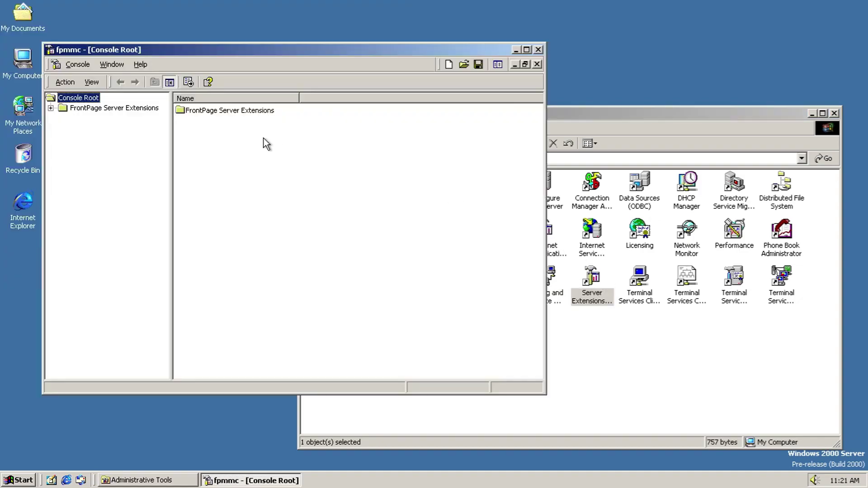
double_click(120, 108)
click(70, 64)
mouse_move(140, 64)
click(159, 105)
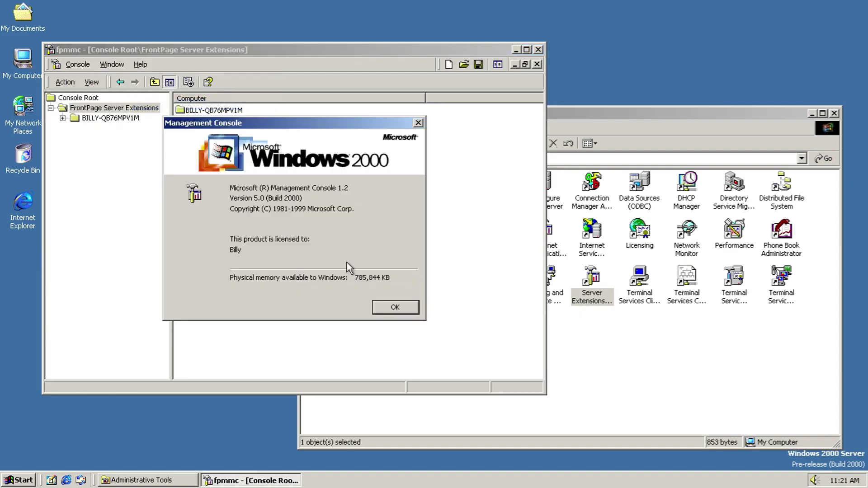
click(395, 307)
click(538, 50)
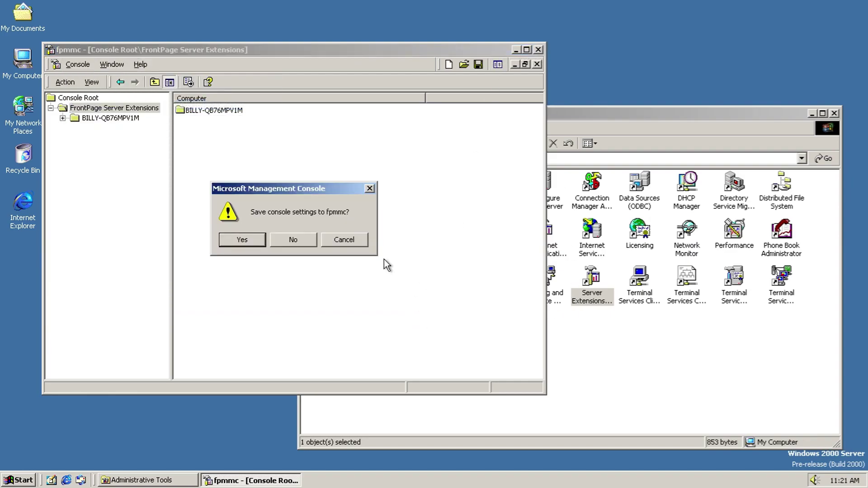
click(293, 240)
Step: Open Terminal Services Configuration, browse the Action and View menus, and cancel Create New Connection
double_click(654, 293)
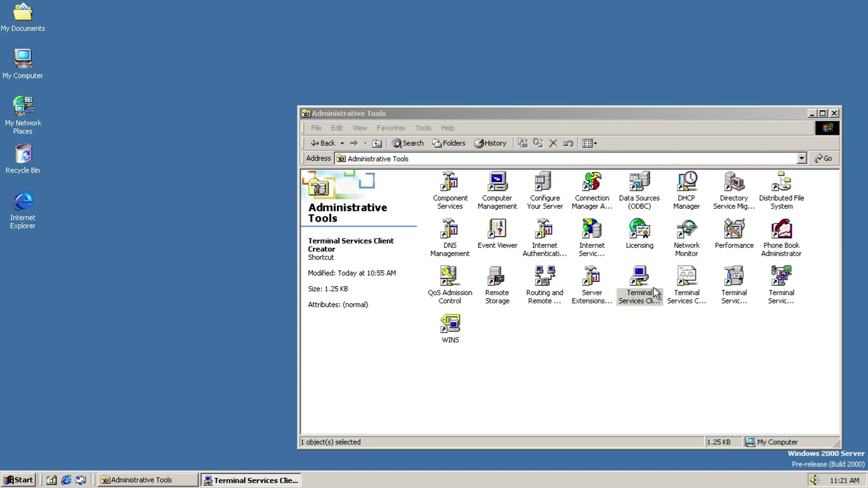
double_click(686, 285)
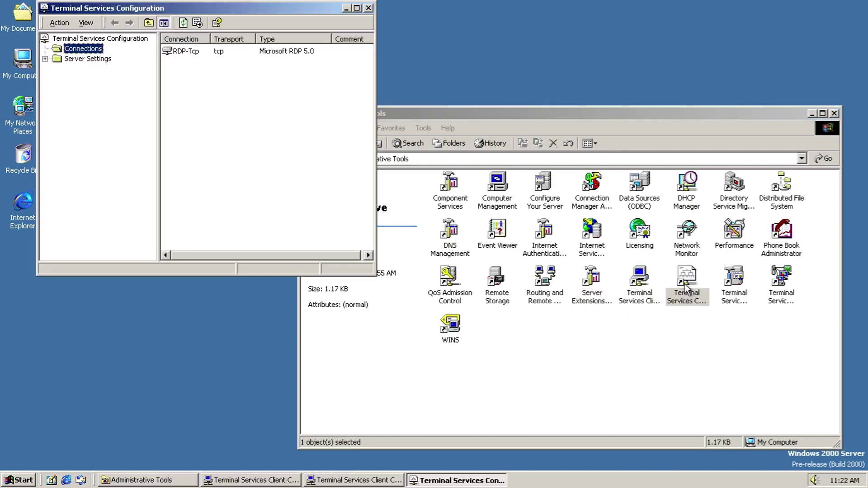
click(59, 22)
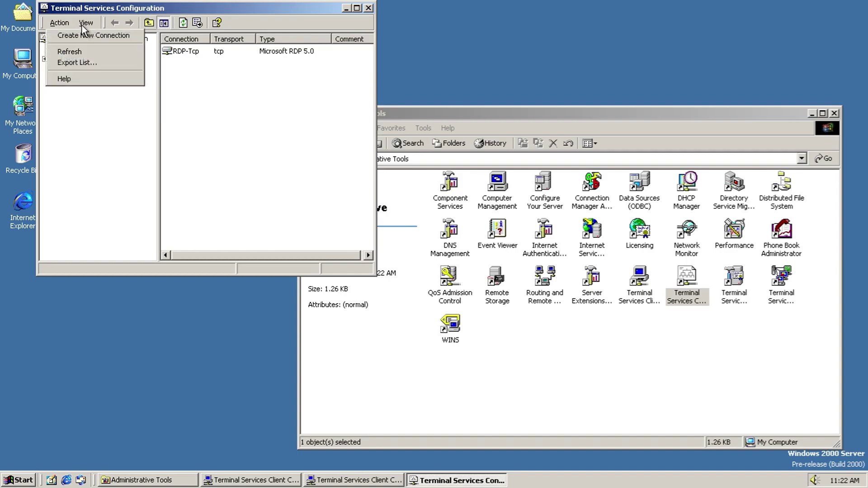
click(78, 24)
click(69, 24)
click(73, 37)
click(332, 235)
Step: Inspect Server Settings, cancel the connection security dialog, close the console, and launch Terminal Services Licensing
click(71, 59)
right_click(71, 59)
double_click(282, 74)
click(278, 184)
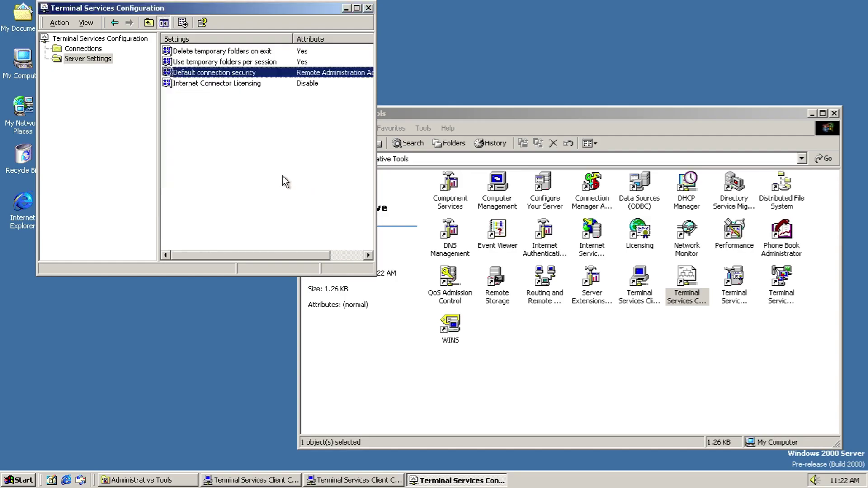
click(369, 8)
double_click(726, 278)
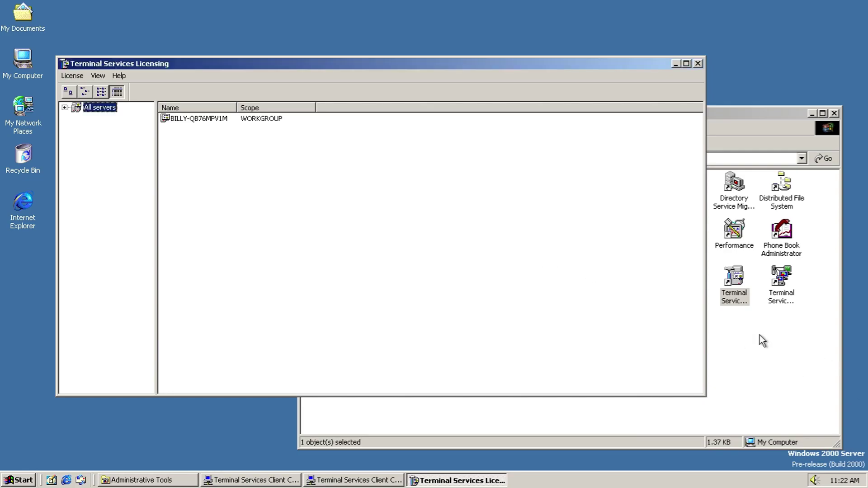
Step: Close Terminal Services Licensing, then view Terminal Services Manager's About box and close it
click(697, 64)
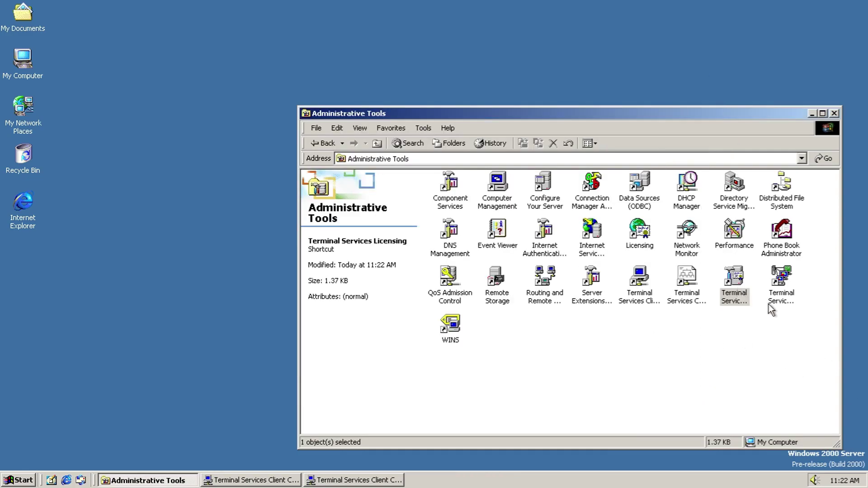
double_click(772, 302)
click(19, 22)
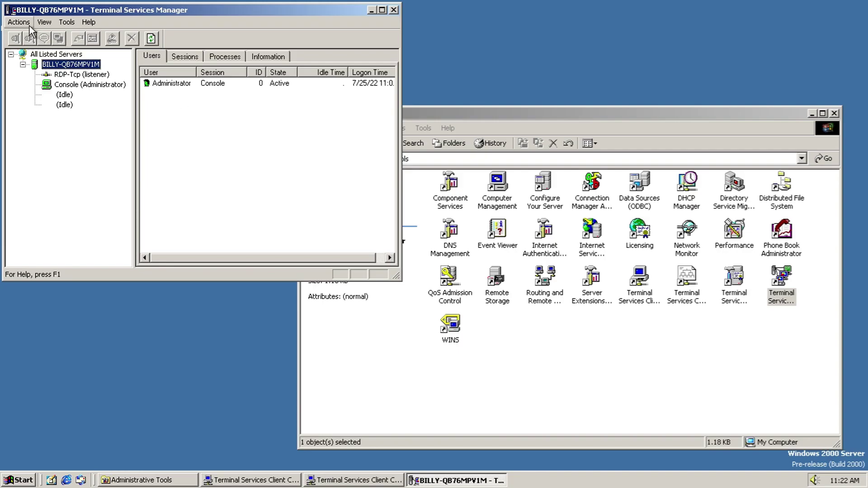
mouse_move(87, 23)
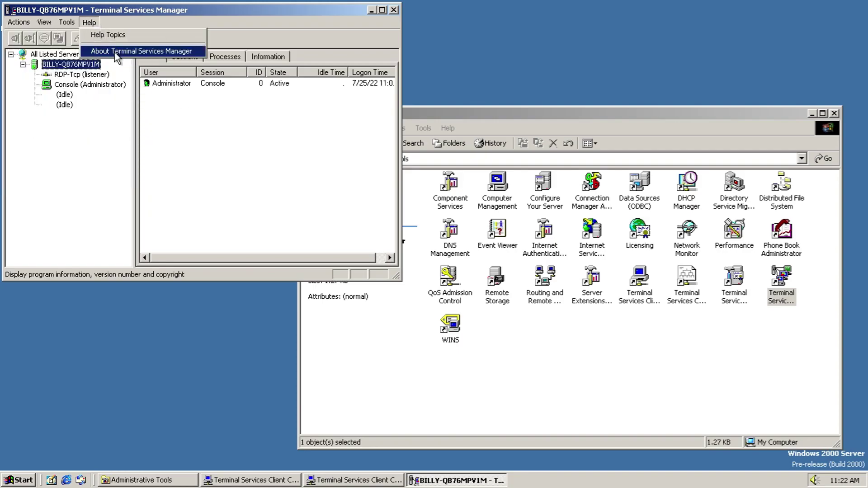
click(115, 51)
click(302, 232)
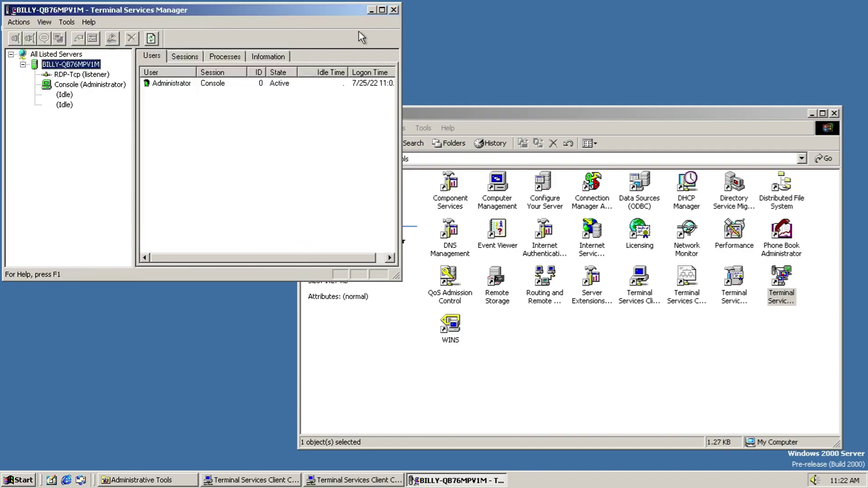
click(395, 10)
Step: Open WINS, browse its menus, check the Server Status properties, then close WINS
double_click(450, 323)
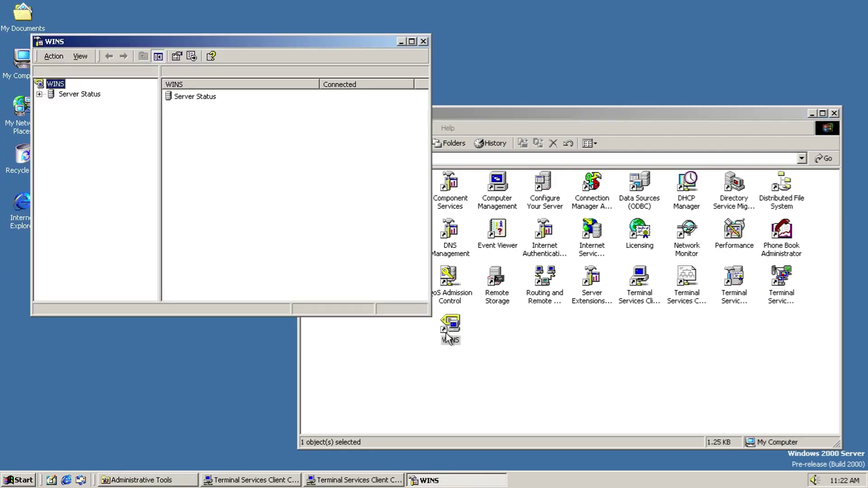
click(84, 94)
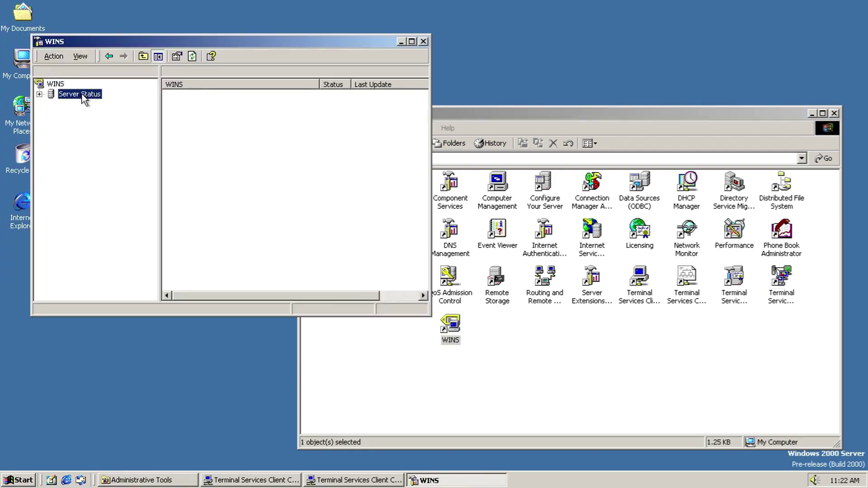
click(46, 57)
click(49, 56)
click(78, 57)
click(79, 55)
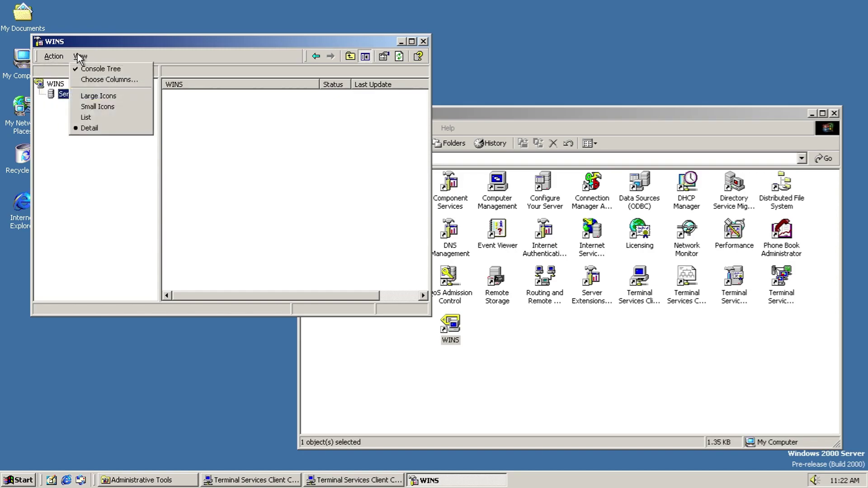
click(54, 56)
click(68, 93)
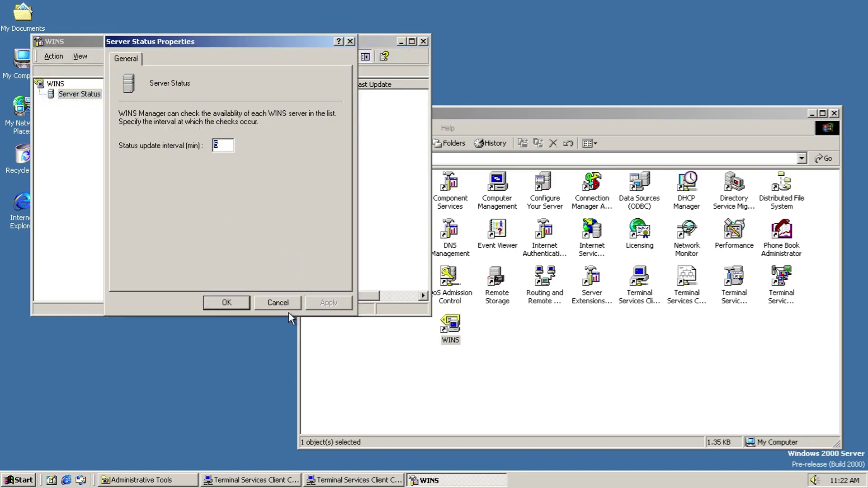
click(278, 303)
click(423, 41)
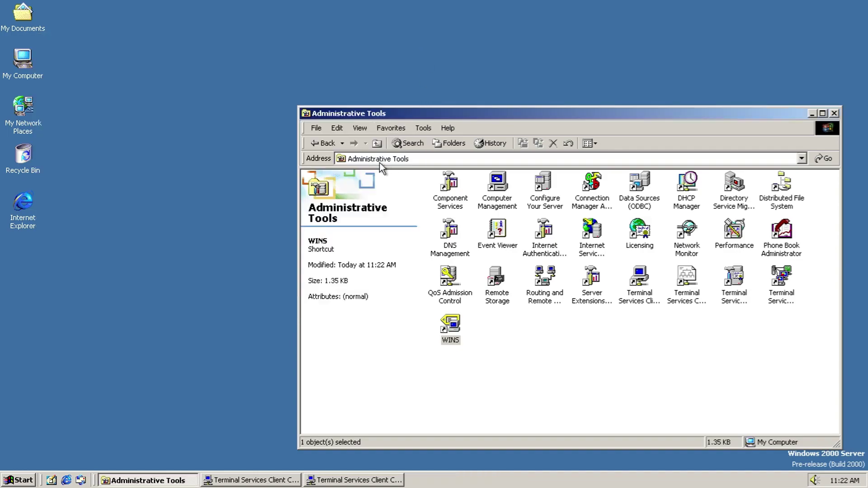
Step: Return to Control Panel and browse the Date/Time time zone list, cancelling with Eastern Time kept
click(318, 143)
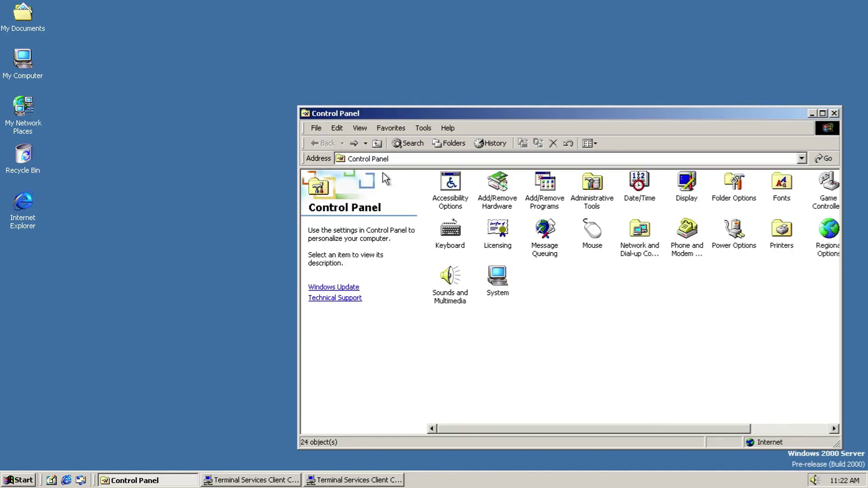
double_click(639, 186)
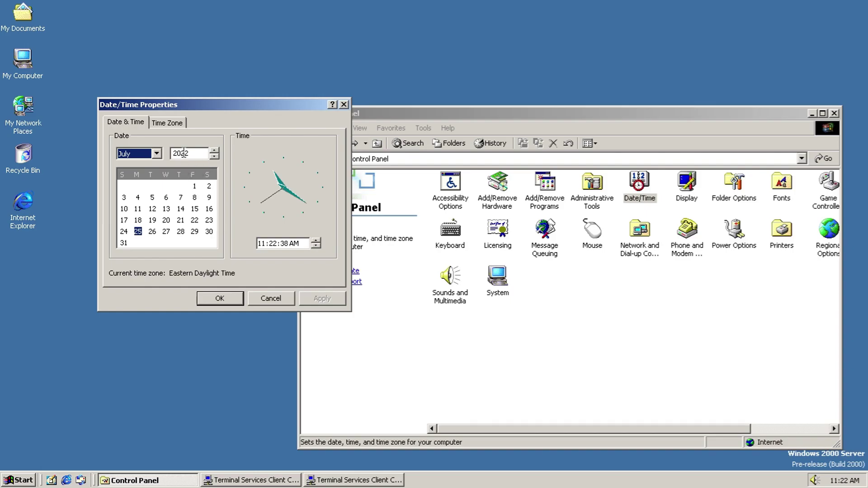
click(174, 123)
click(189, 141)
drag(337, 189, 330, 283)
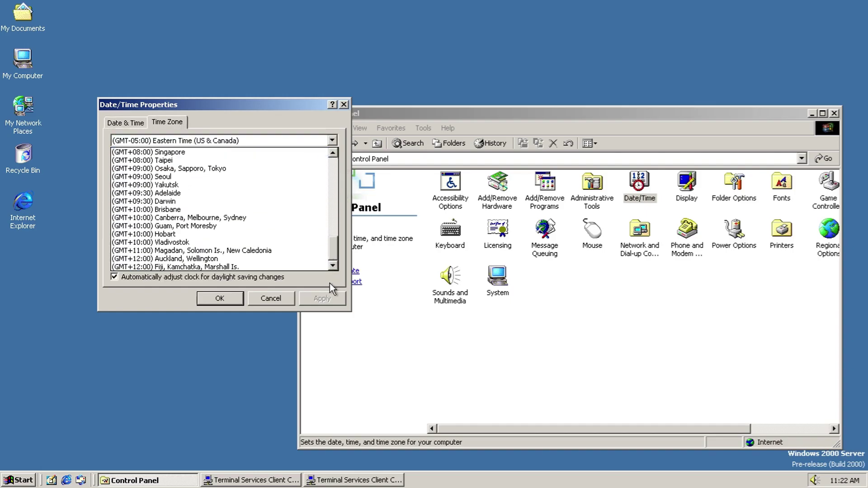
click(253, 127)
click(267, 297)
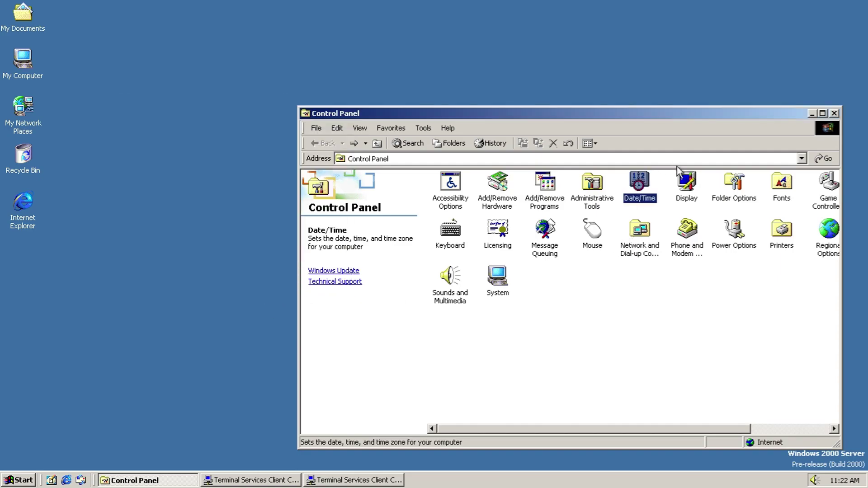
Step: Open Display Properties and cancel without changes, then open Folder Options
double_click(683, 195)
click(287, 379)
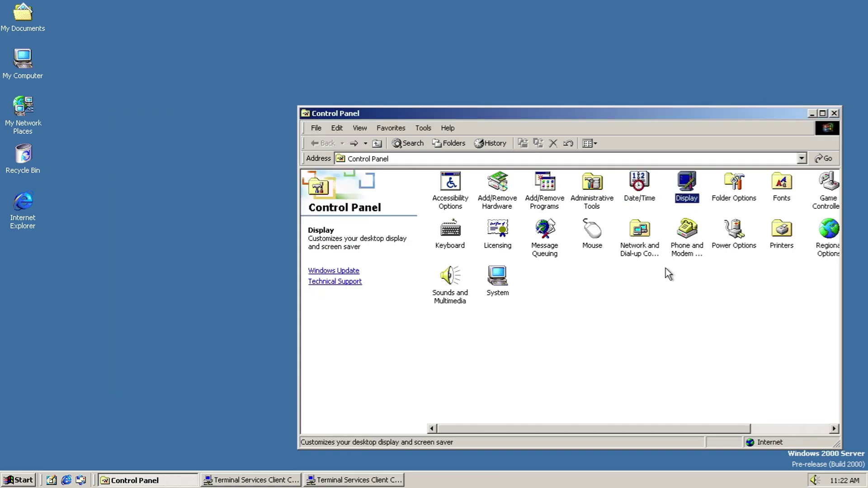
double_click(730, 195)
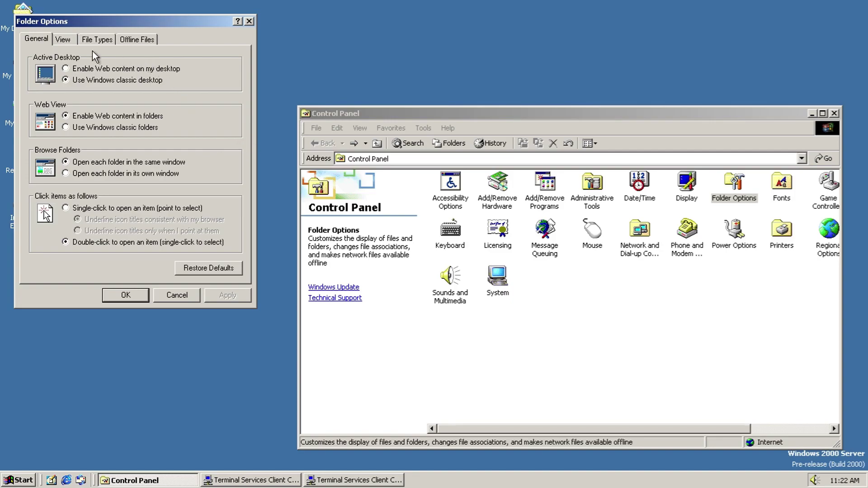
Step: Browse the Folder Options View tab and scroll the registered file types list
click(66, 41)
scroll(236, 187, down, 1)
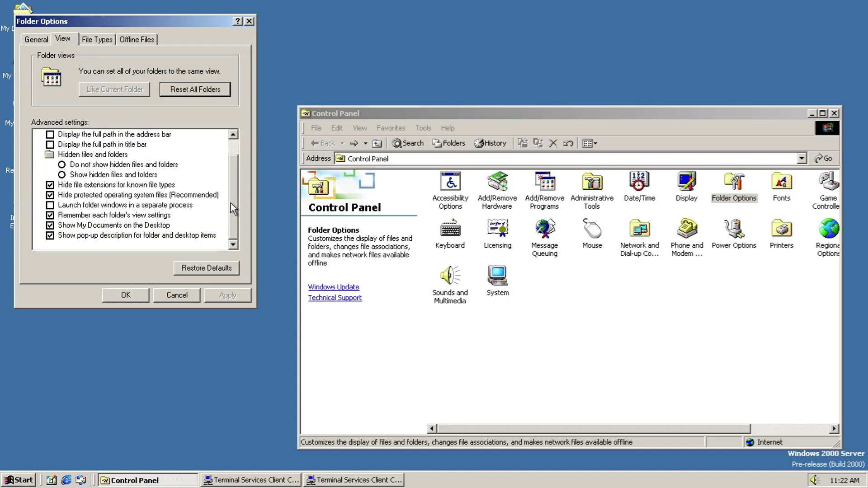
click(97, 40)
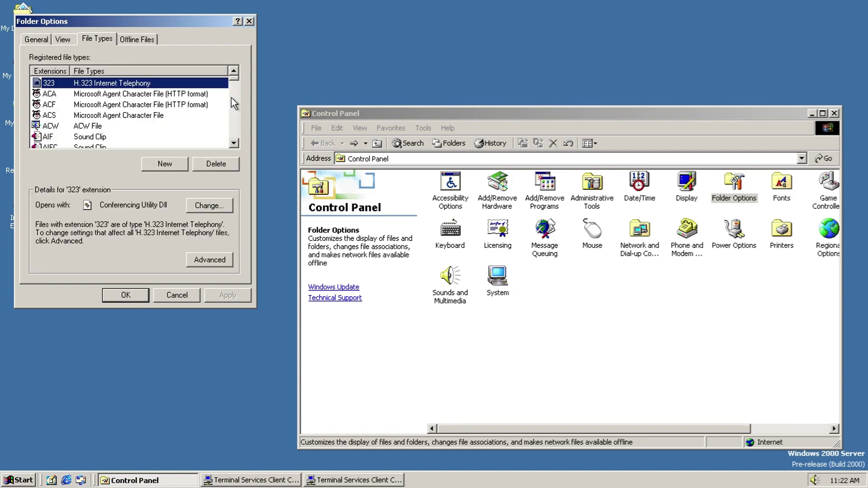
drag(232, 76, 234, 141)
Step: Start a new file extension, browse the associated file types, and cancel leaving <New>
click(150, 163)
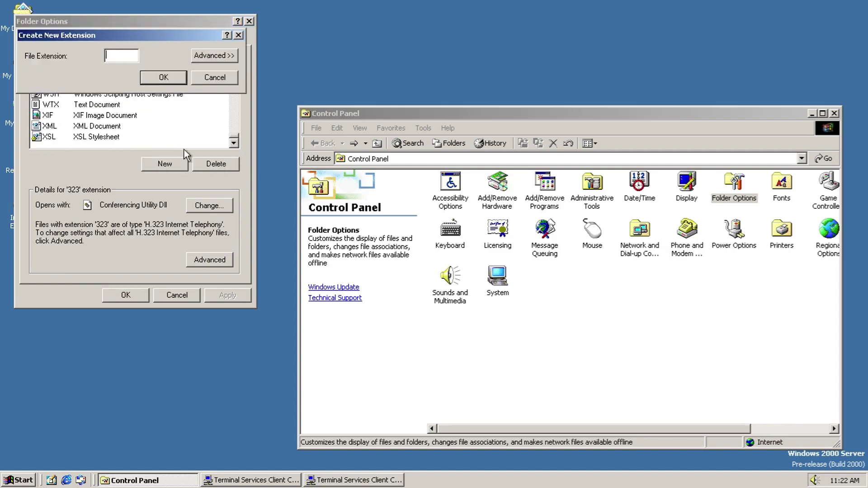
click(214, 56)
click(232, 77)
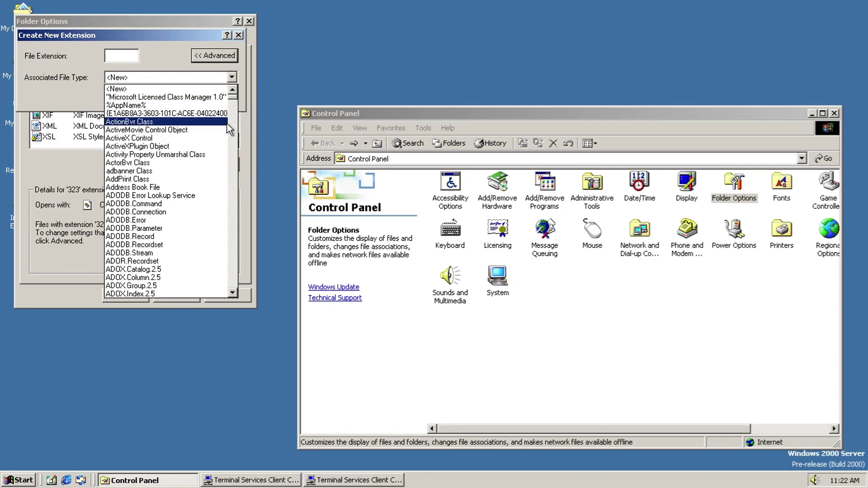
drag(234, 95, 258, 294)
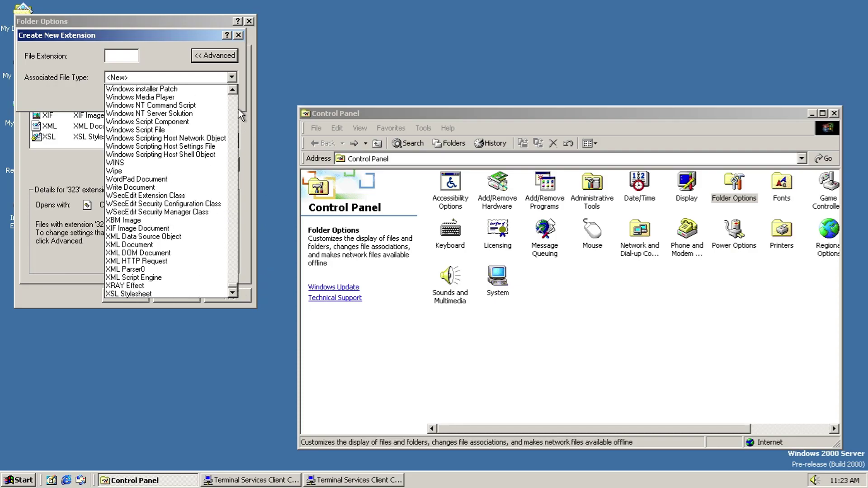
click(189, 68)
click(209, 97)
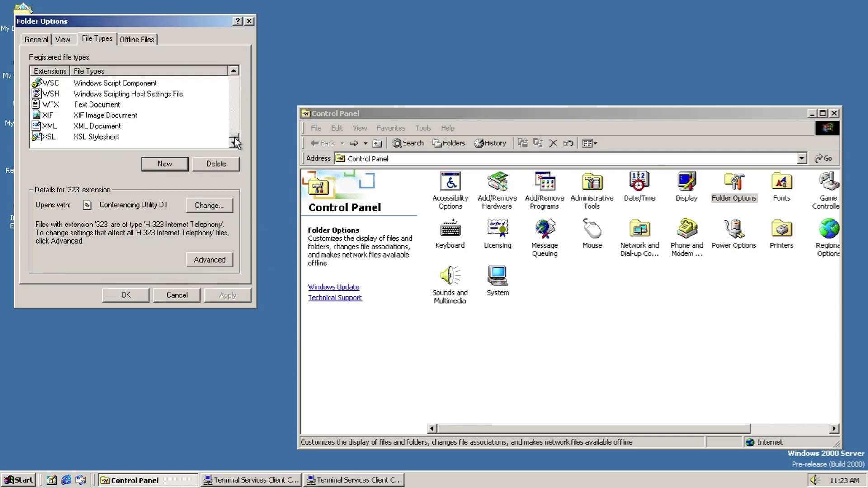
Step: Browse for a different program to open 323 files, then cancel without changing it
click(229, 202)
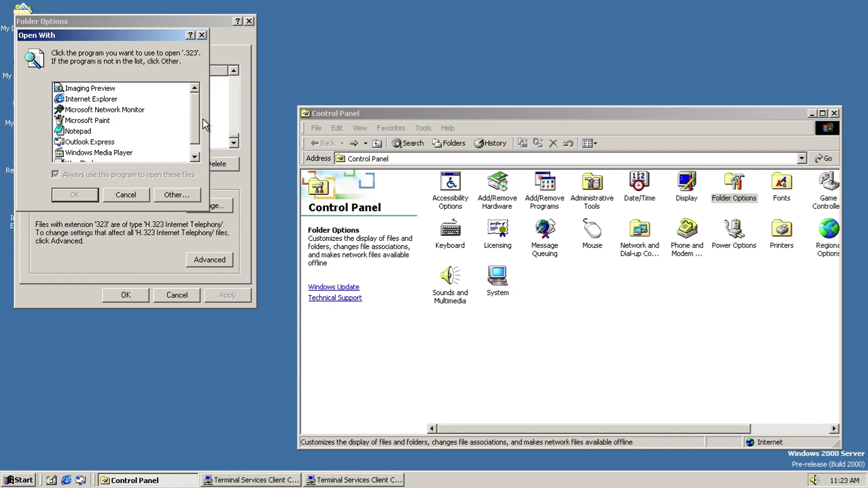
drag(195, 123, 195, 132)
click(189, 194)
click(253, 245)
click(268, 244)
click(345, 241)
click(141, 195)
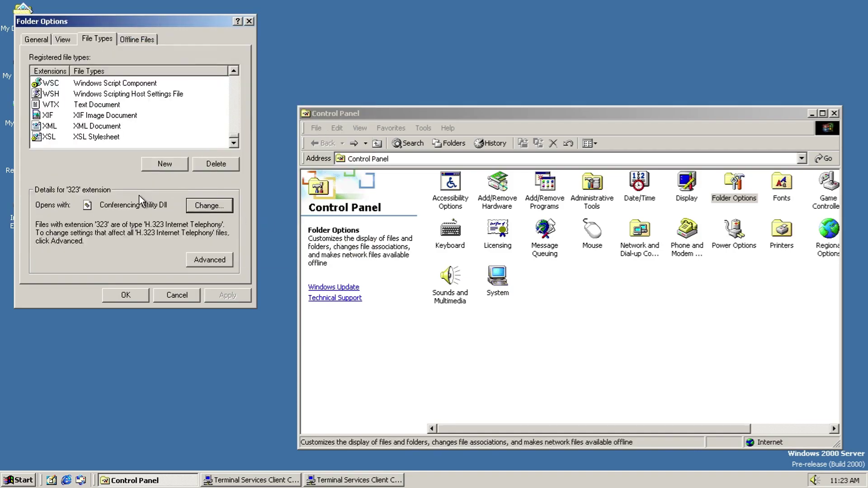
Step: Cancel an icon change for H.323 Internet Telephony files, view Offline Files, and close Folder Options
click(199, 261)
click(212, 84)
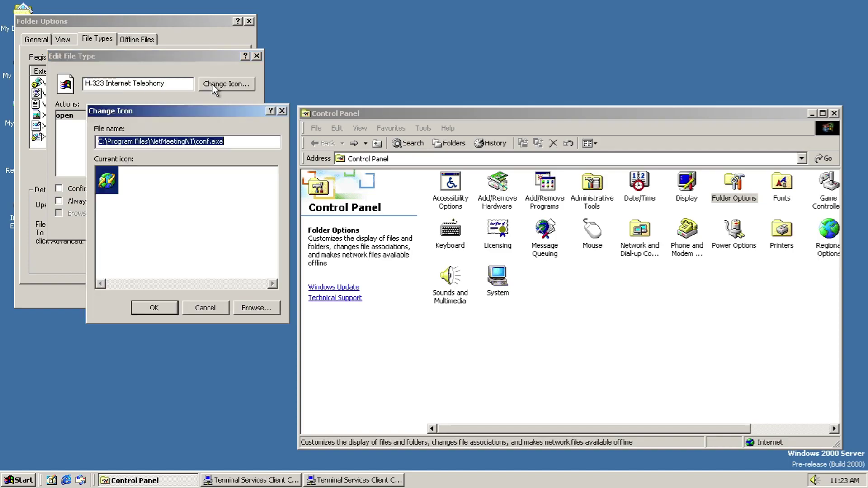
click(207, 311)
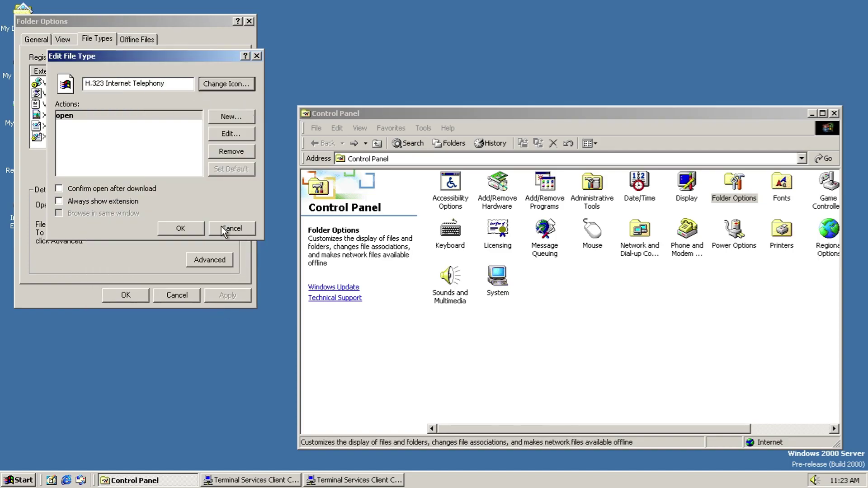
click(221, 227)
click(138, 41)
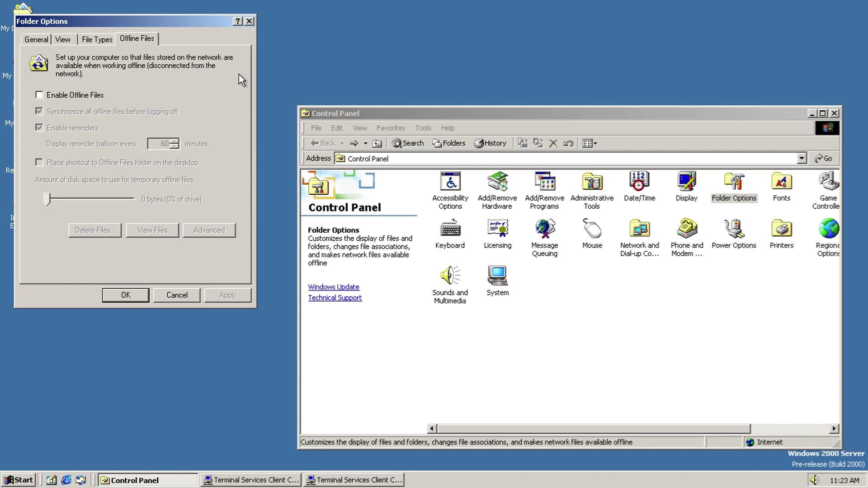
click(249, 21)
Step: Open the Fonts folder, preview the Arial font, and close the preview
double_click(781, 184)
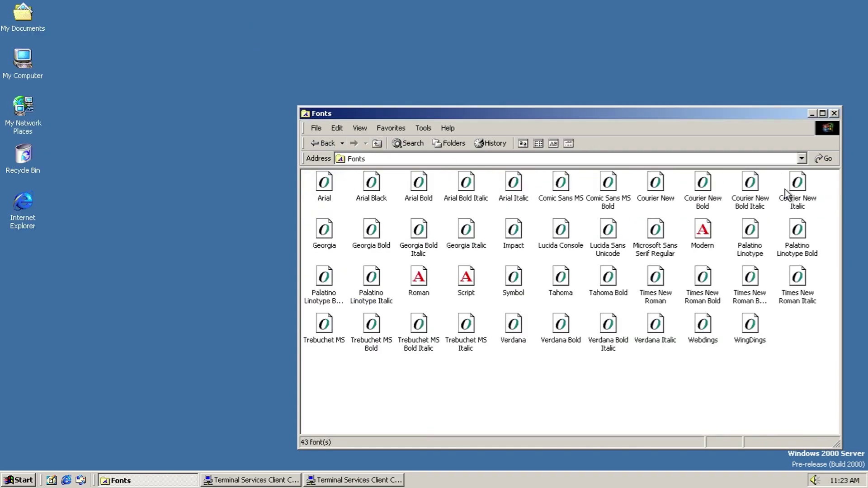
double_click(326, 178)
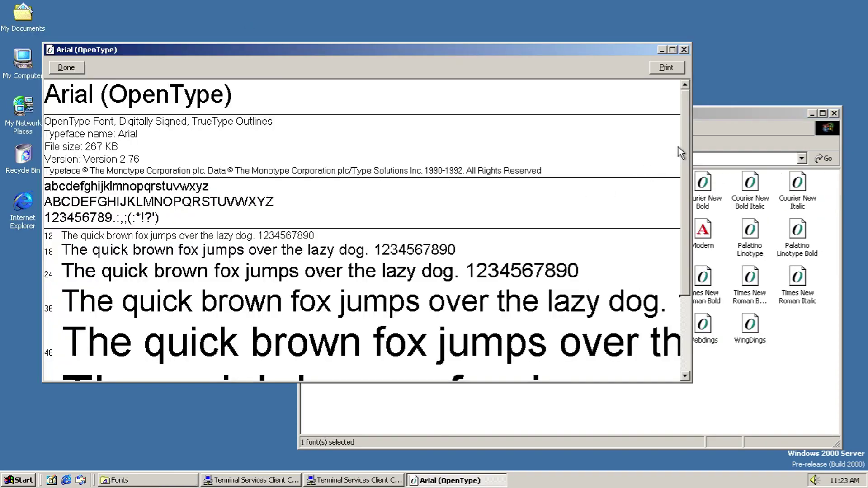
scroll(684, 219, down, 5)
click(684, 50)
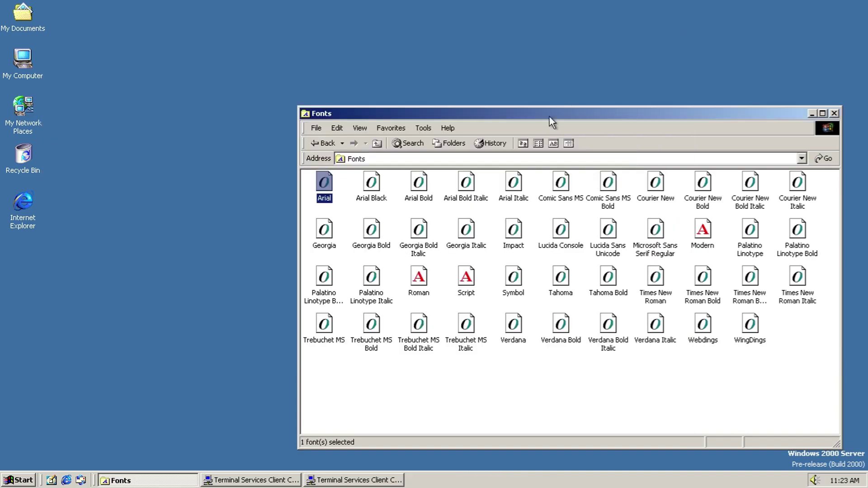
Step: Browse the Fonts folder menus, view the About Windows information, and return to Control Panel
click(322, 128)
click(339, 129)
click(361, 129)
mouse_move(419, 128)
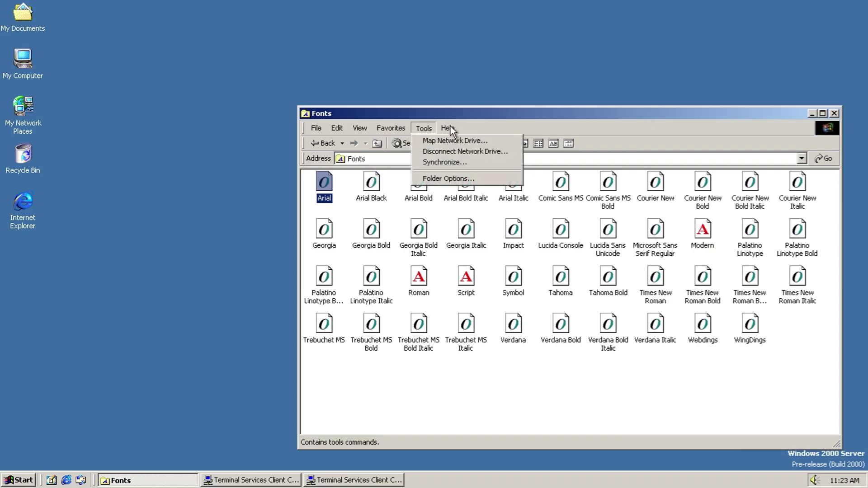
click(459, 140)
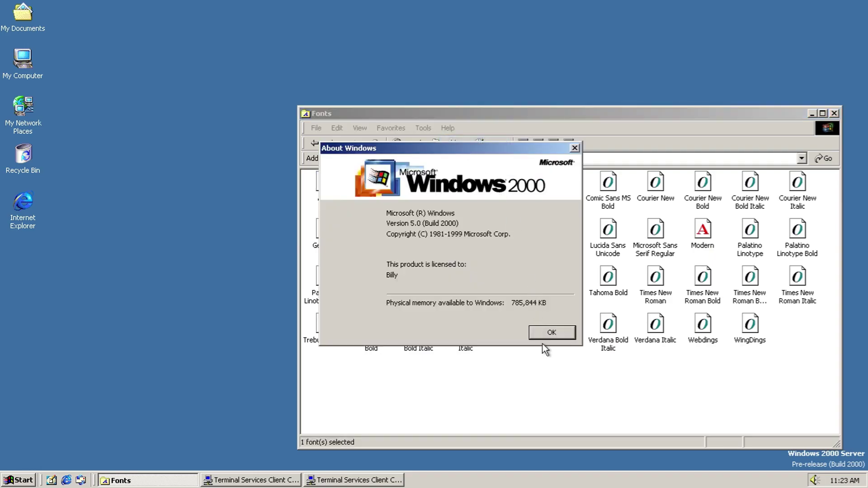
click(540, 334)
click(312, 143)
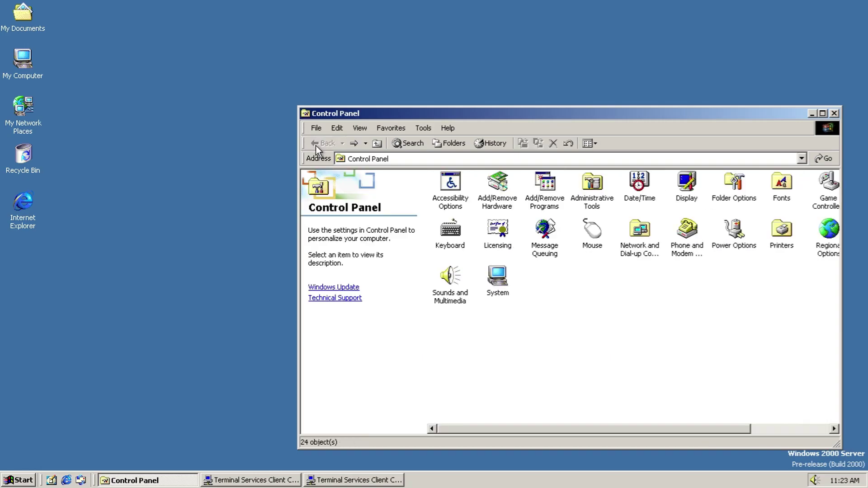
Step: Reposition the Control Panel window, open Game Controllers, and start adding a controller
drag(729, 113, 521, 95)
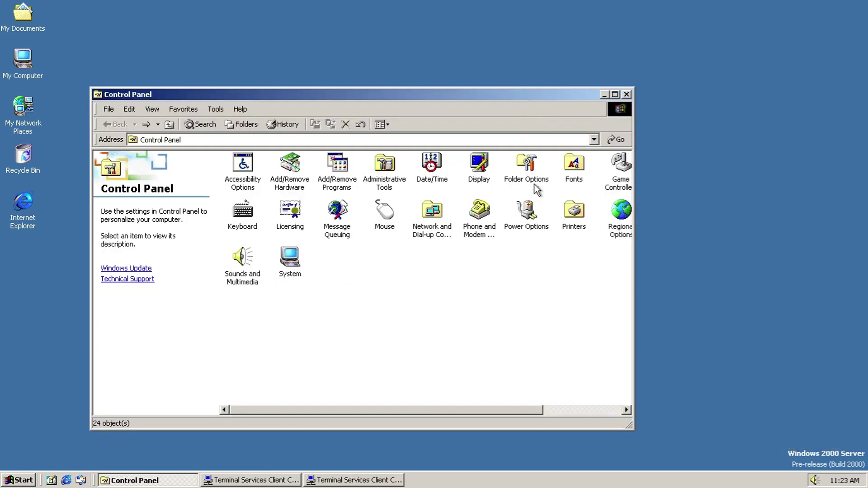
drag(523, 408, 622, 411)
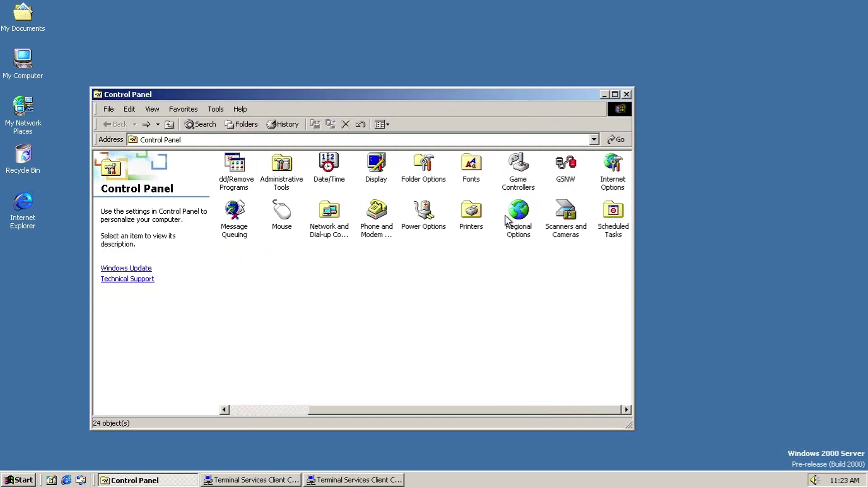
double_click(516, 181)
click(461, 303)
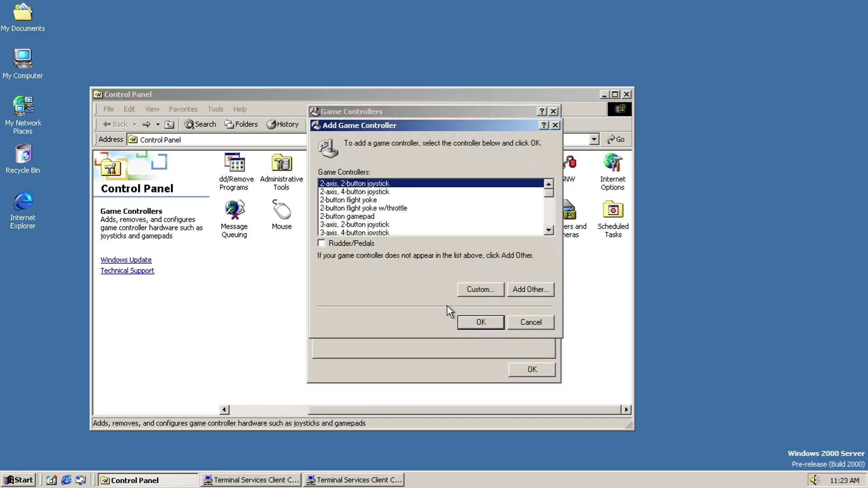
drag(551, 194, 560, 230)
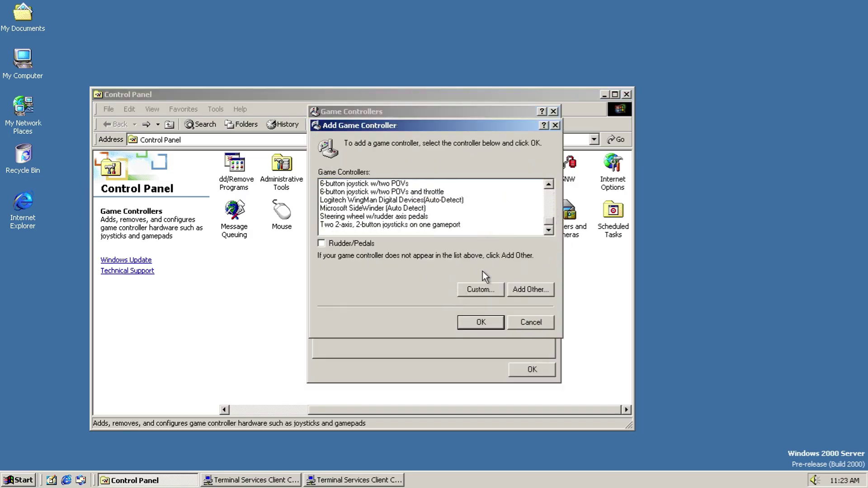
Step: Try setting a custom game controller's axes and button count, then abandon it
click(482, 287)
click(385, 233)
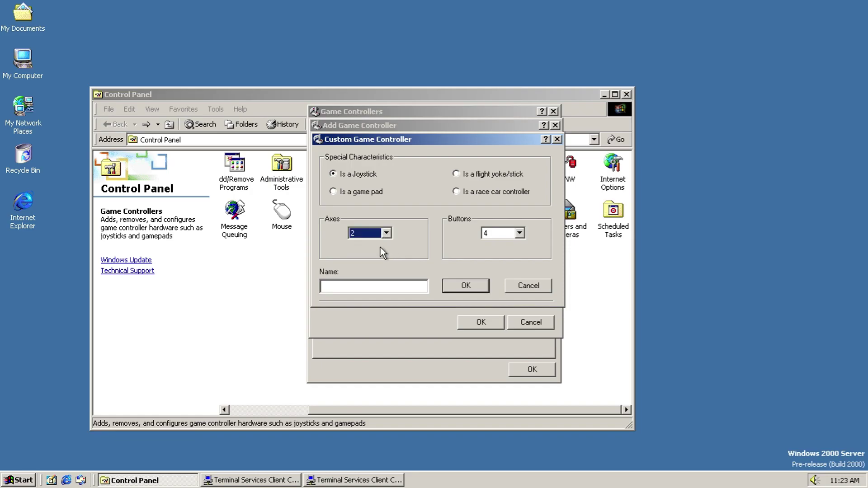
click(519, 233)
click(519, 233)
scroll(523, 234, up, 2)
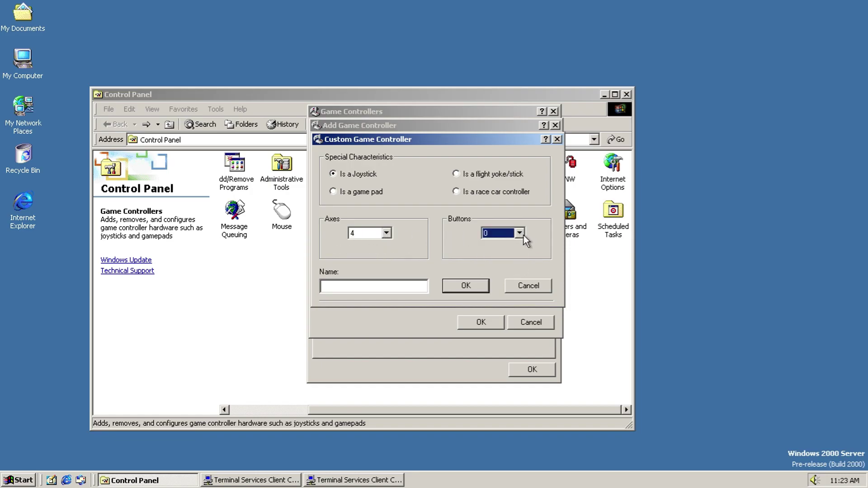
click(530, 287)
Step: Browse the full controller driver list by manufacturer, then cancel without adding a controller
click(530, 289)
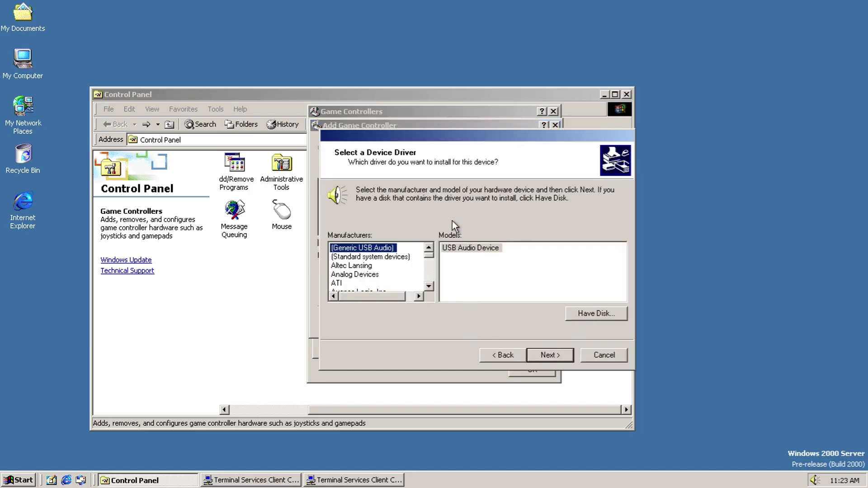
key(Down)
key(Down)
key(Down)
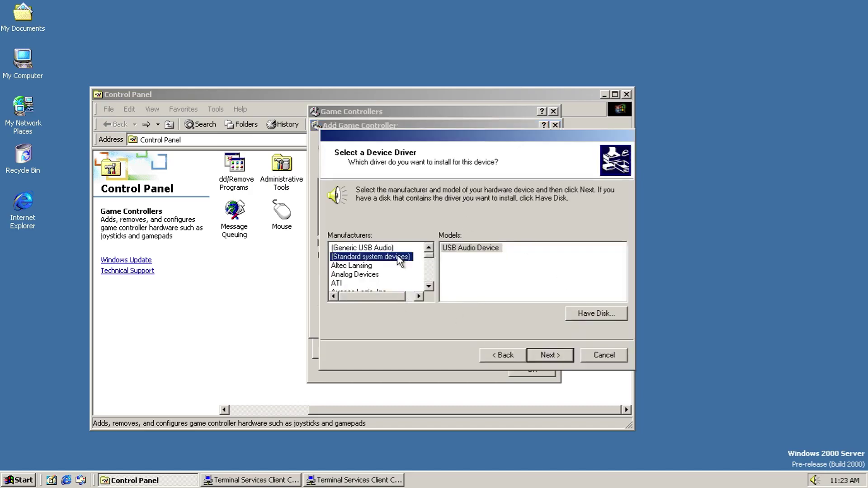
key(Down)
key(Down)
key(Down)
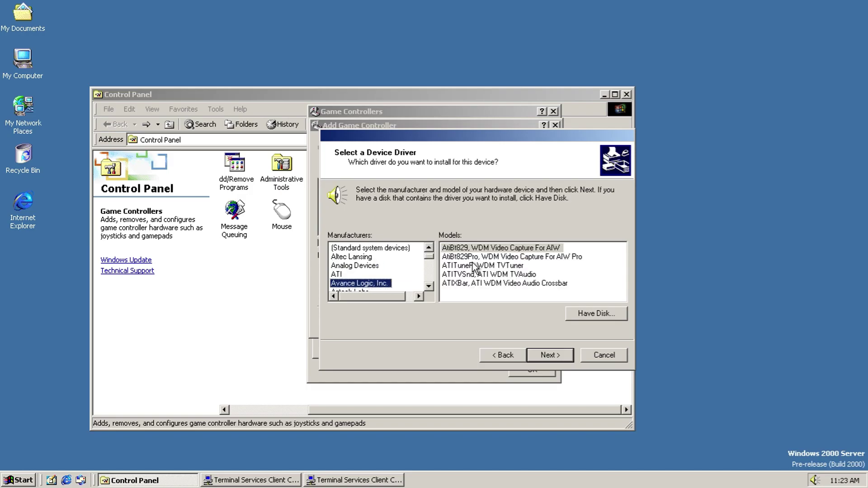
key(Down)
key(Down)
key(Down)
key(Down)
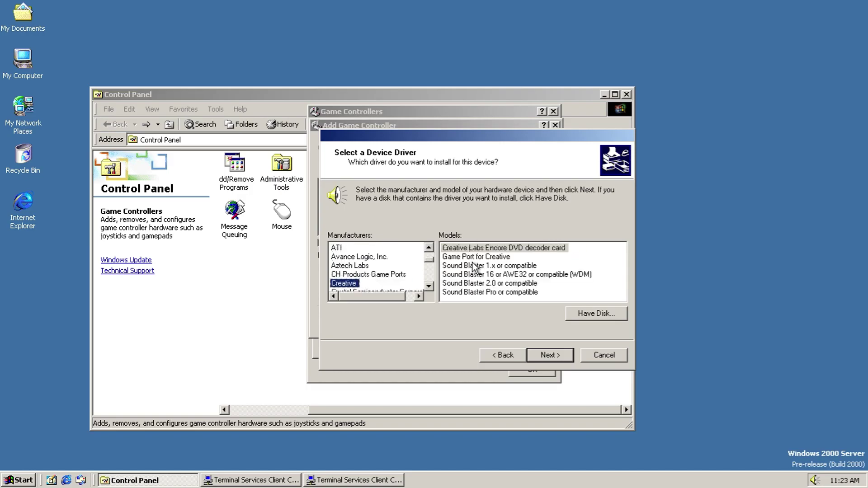
key(Down)
key(Down)
key(Down)
key(Down)
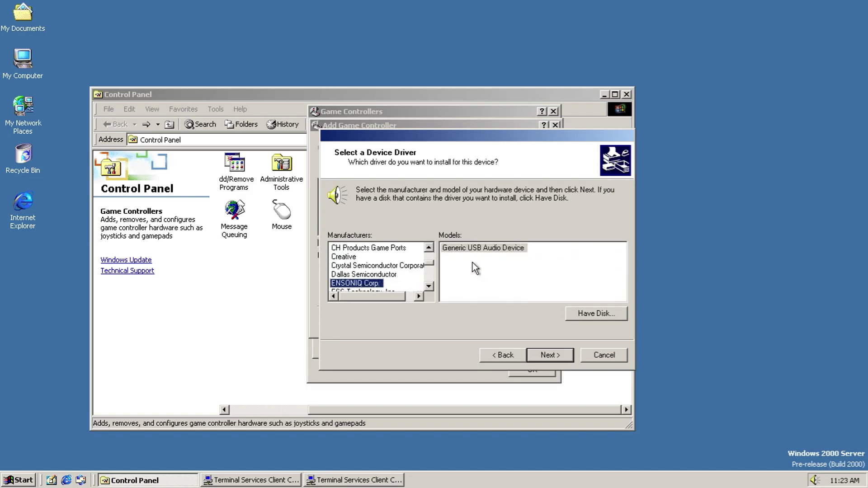
key(Down)
key(Down)
key(Down)
key(Down)
key(Down)
key(Down)
key(Down)
key(Down)
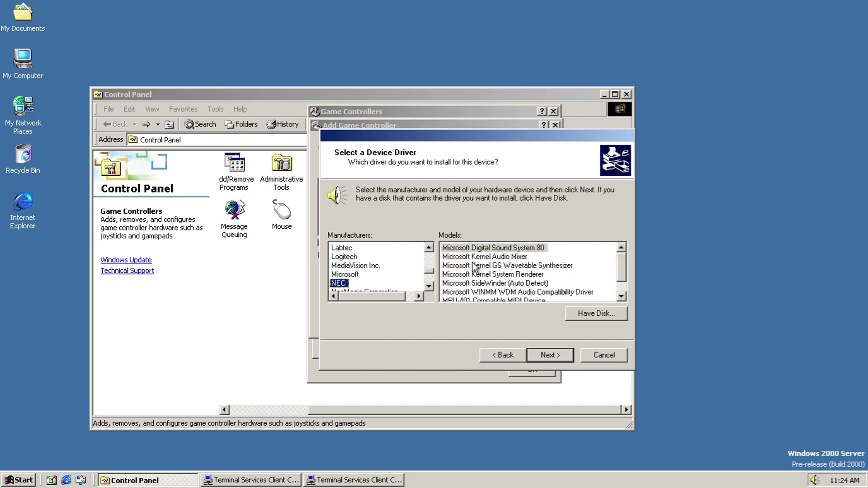
key(Down)
key(Down)
key(Down)
key(Down)
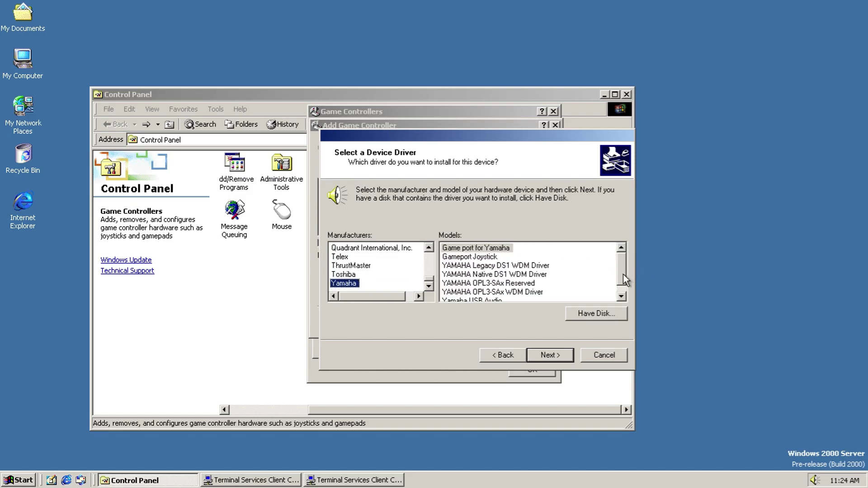
scroll(623, 275, down, 1)
click(620, 357)
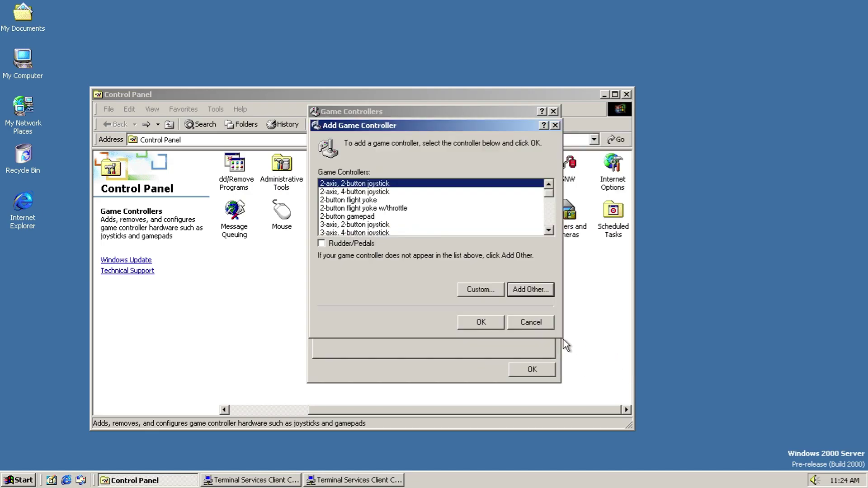
click(529, 324)
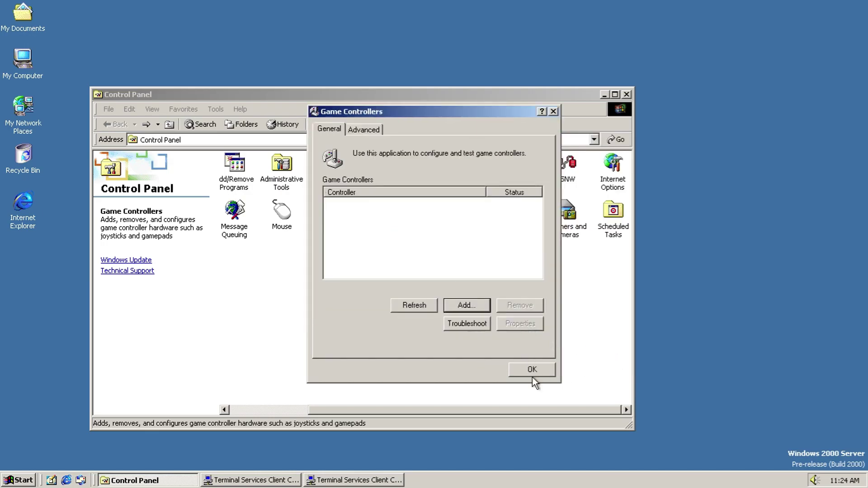
Step: View the Advanced controller ID settings and close Game Controllers
click(372, 132)
drag(538, 200, 538, 228)
click(540, 368)
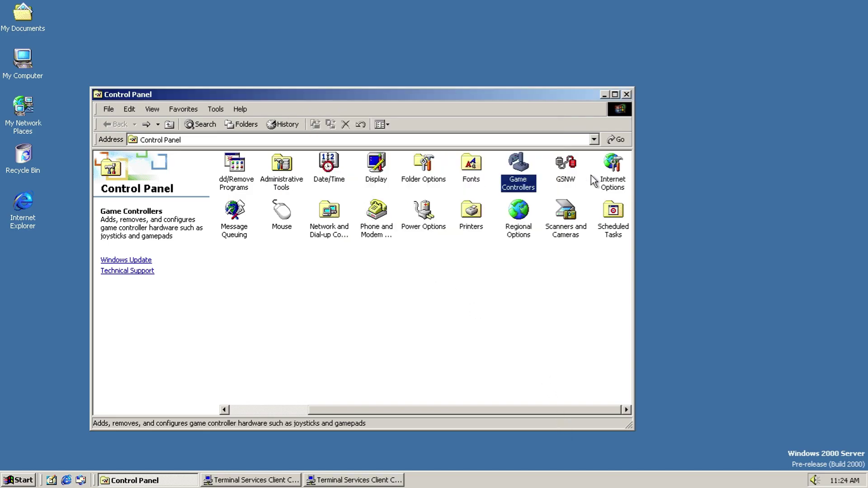
Step: Open GSNW, then in Internet Options set a blank home page and delete temporary Internet files
click(572, 179)
double_click(573, 180)
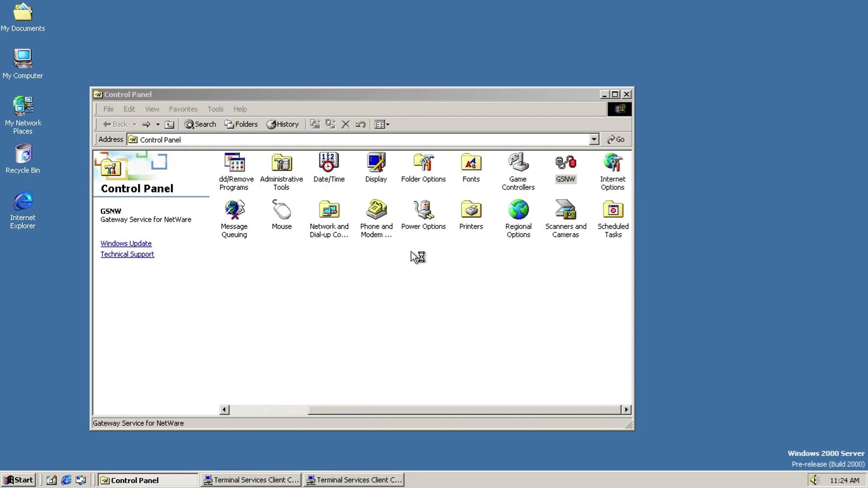
double_click(612, 165)
click(168, 94)
click(205, 91)
click(167, 150)
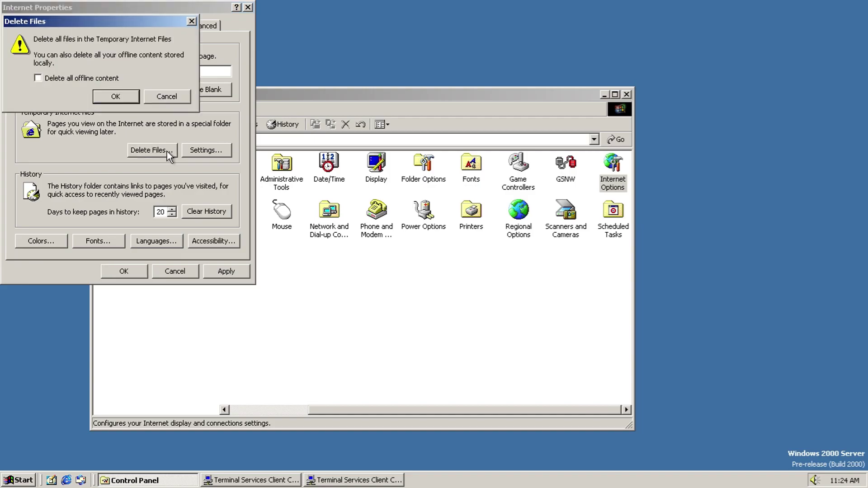
click(100, 101)
Step: Inspect the temporary Internet files settings, stored files and downloaded programs without changing anything
click(219, 154)
click(77, 209)
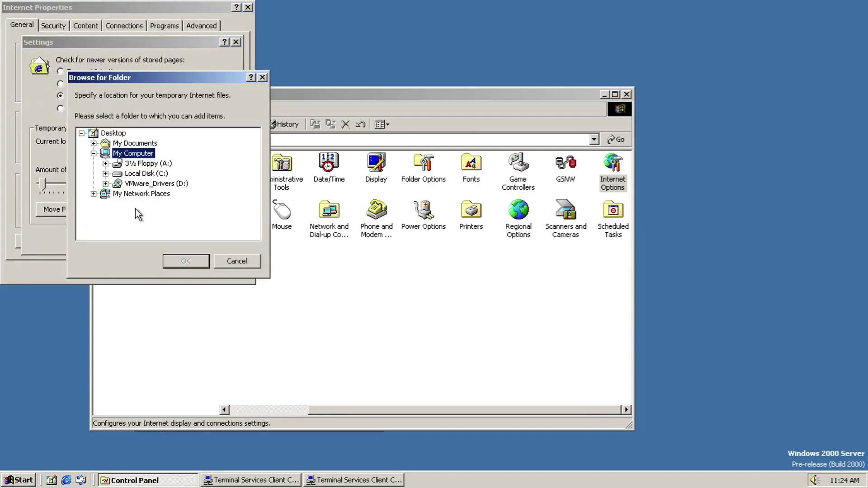
click(243, 260)
click(148, 208)
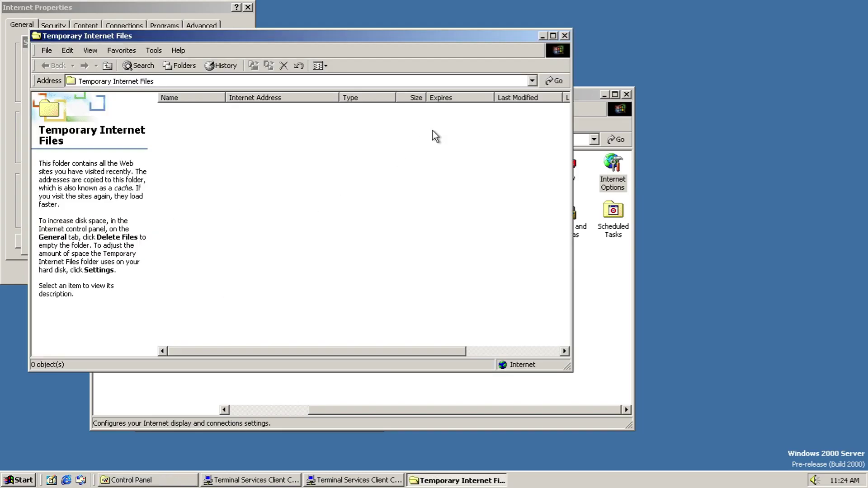
click(565, 36)
click(228, 203)
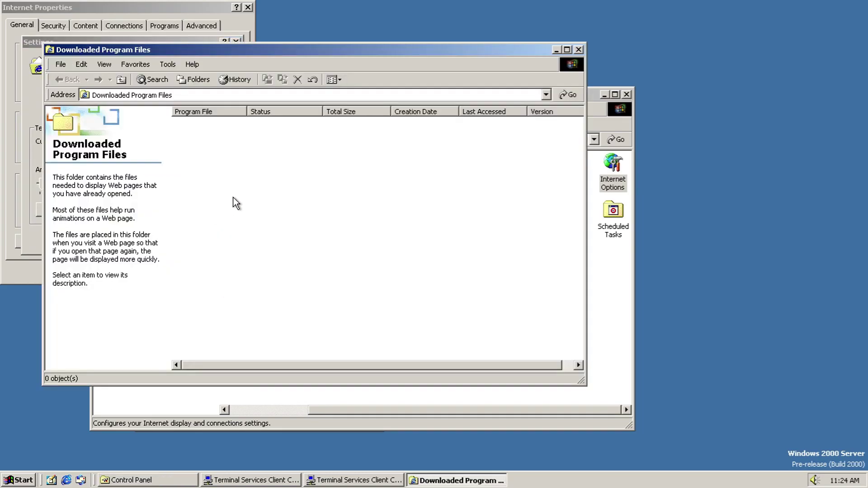
click(578, 49)
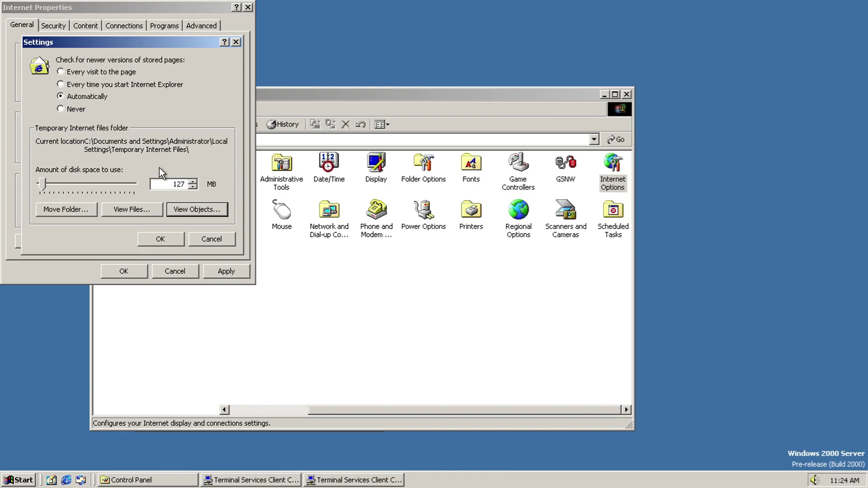
click(171, 242)
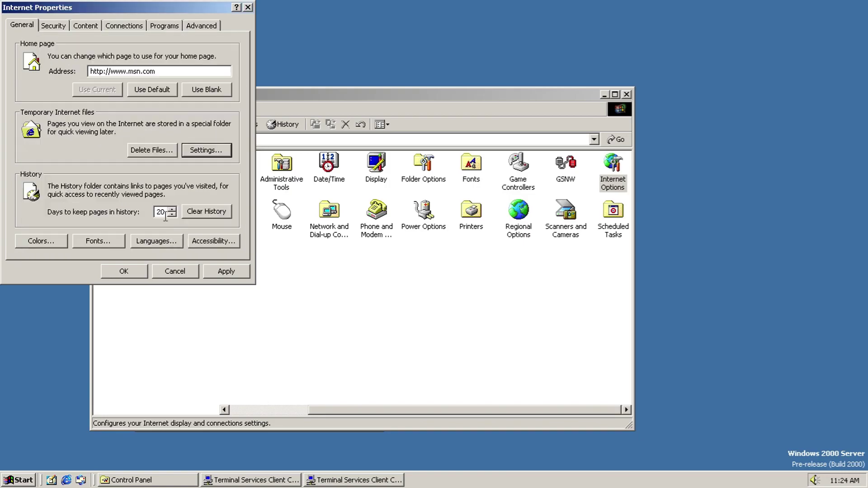
Step: Clear the browsing history and glance at the Colors and Fonts dialogs
click(187, 211)
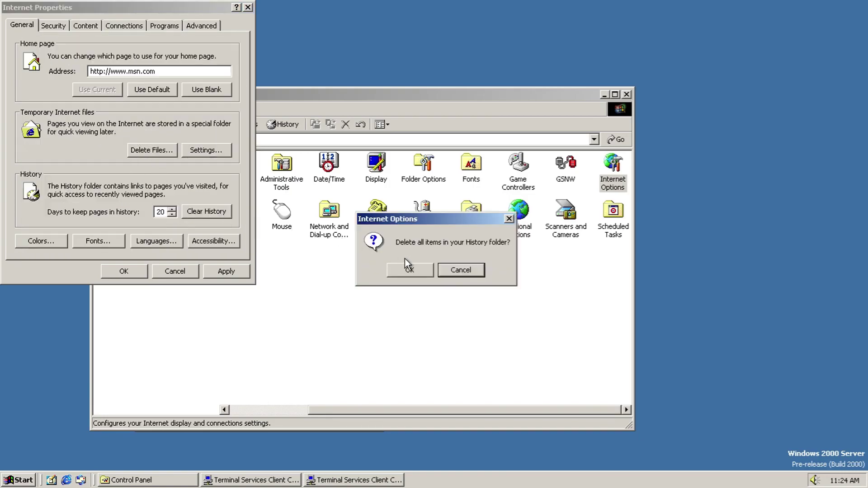
click(408, 270)
click(63, 239)
click(181, 133)
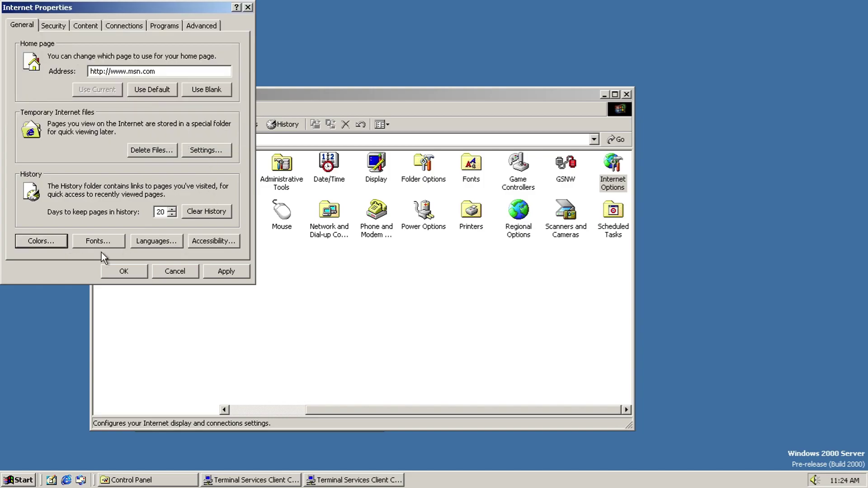
click(109, 241)
click(140, 179)
Step: Accept the web page font settings with Latin based kept as the language script
click(113, 244)
click(135, 68)
scroll(170, 98, up, 5)
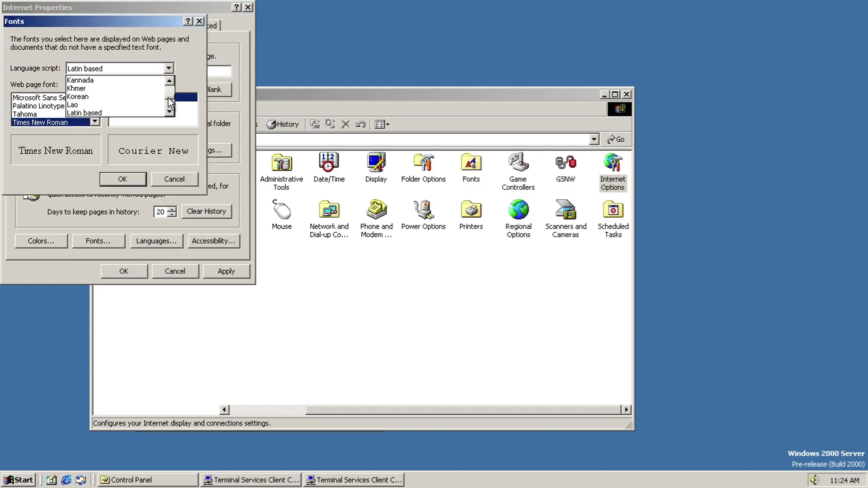
click(95, 105)
scroll(96, 108, up, 3)
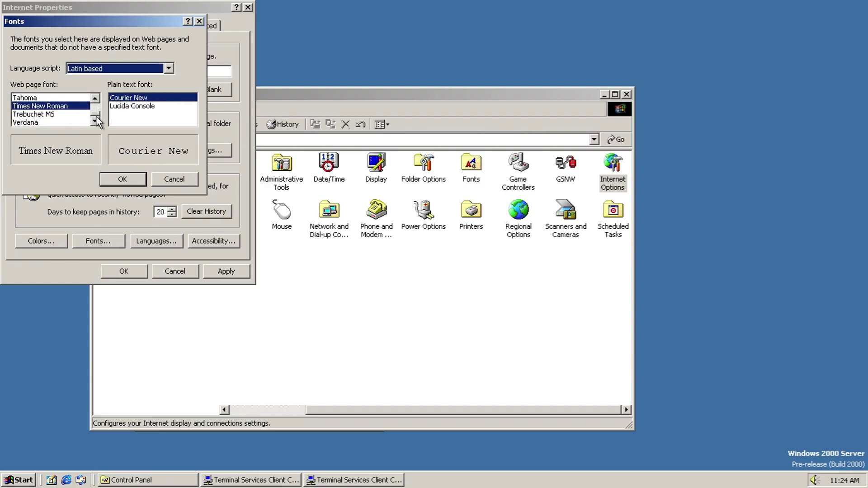
click(118, 178)
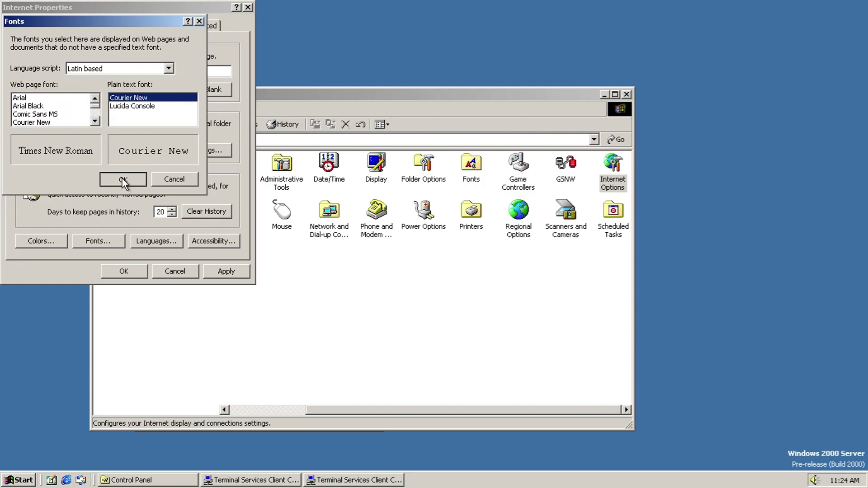
Step: Browse adding a web page language, then close Languages without changes
click(149, 240)
click(168, 144)
drag(189, 86, 199, 192)
click(185, 221)
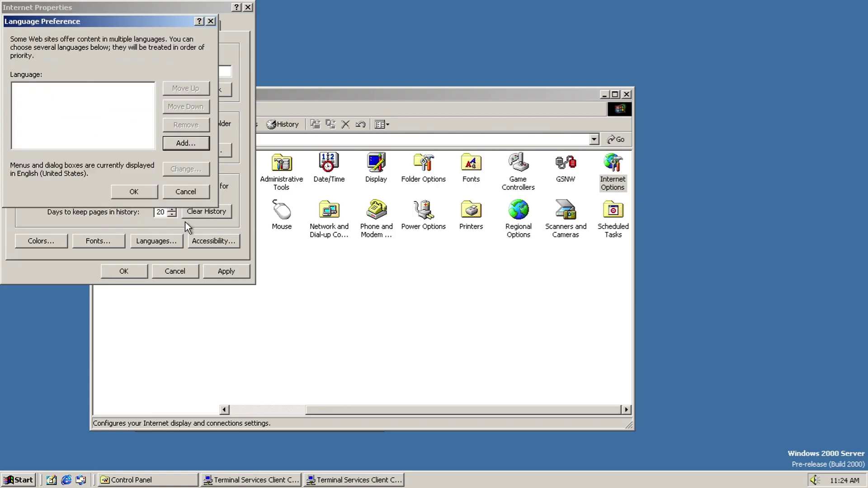
click(177, 198)
Step: Close Accessibility unchanged and test the Internet zone security slider, ending at Medium
click(208, 241)
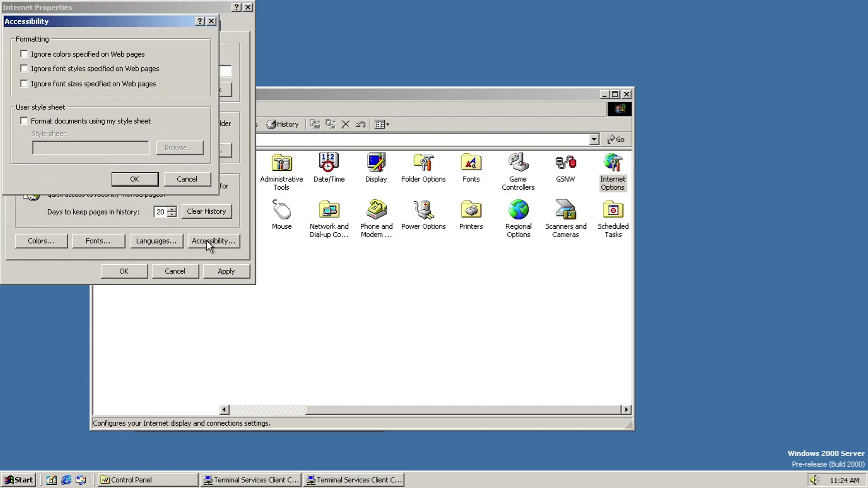
click(187, 178)
click(56, 25)
mouse_move(40, 186)
mouse_down()
mouse_move(31, 210)
mouse_move(34, 145)
mouse_move(31, 179)
mouse_up()
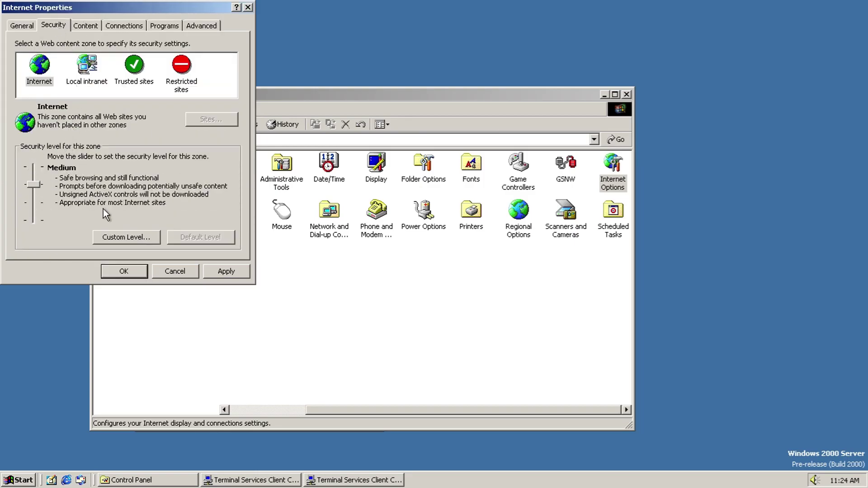
Step: Review the Internet zone's Custom Level settings and Reset list, cancel at Medium, then view Content
click(126, 233)
drag(206, 67, 175, 194)
drag(211, 168, 216, 62)
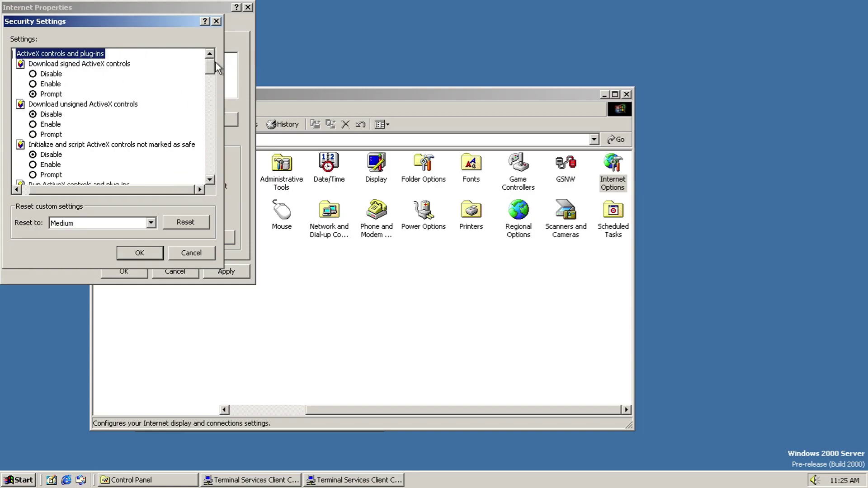
double_click(117, 218)
click(120, 222)
click(151, 253)
click(188, 251)
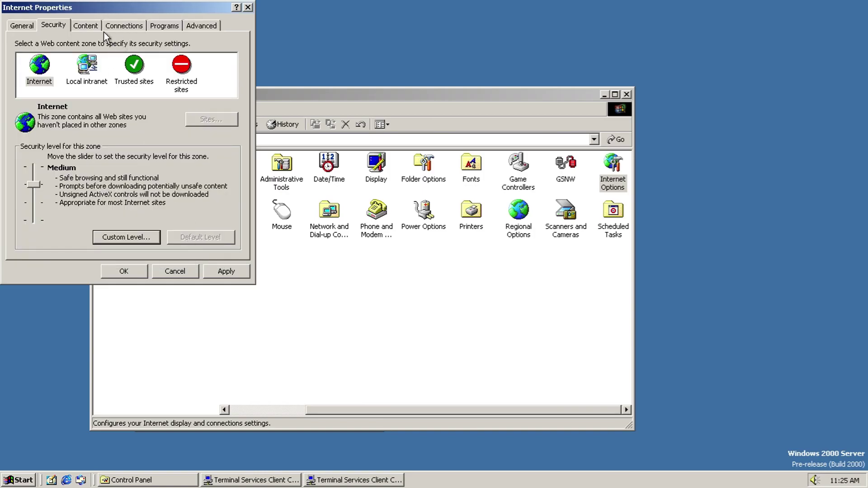
click(85, 25)
Step: Open Content Advisor and try the Language and Sex rating levels, leaving both at Level 0
click(119, 81)
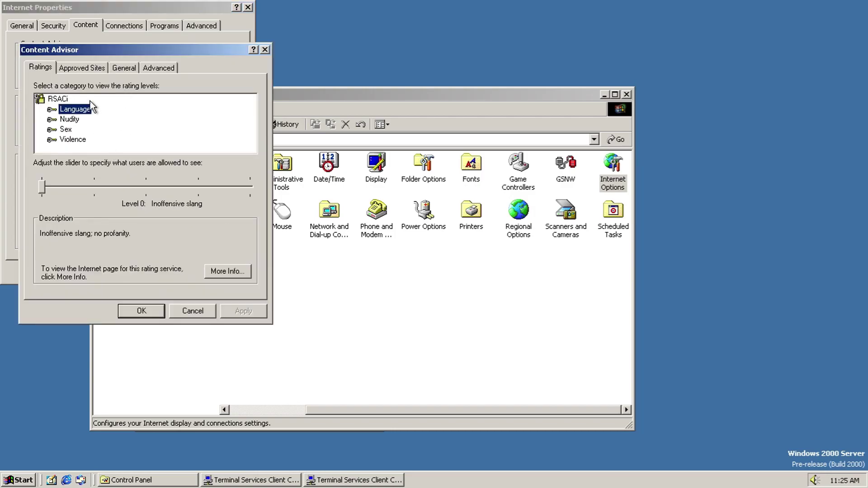
click(41, 191)
mouse_move(39, 193)
mouse_down()
mouse_move(267, 184)
mouse_move(34, 191)
mouse_up()
click(68, 120)
click(52, 129)
click(42, 185)
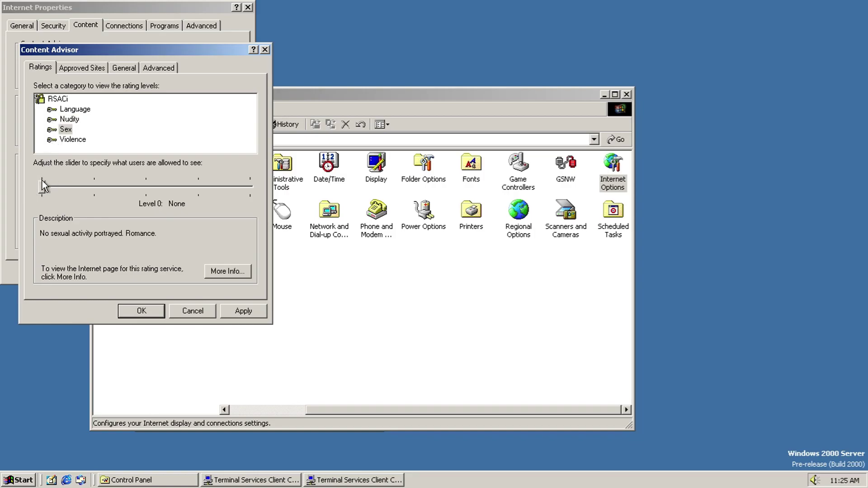
drag(39, 187, 57, 196)
key(shift+Tab)
key(Down)
Step: View the rating service web page, then browse the Approved Sites, Advanced and General pages
click(226, 271)
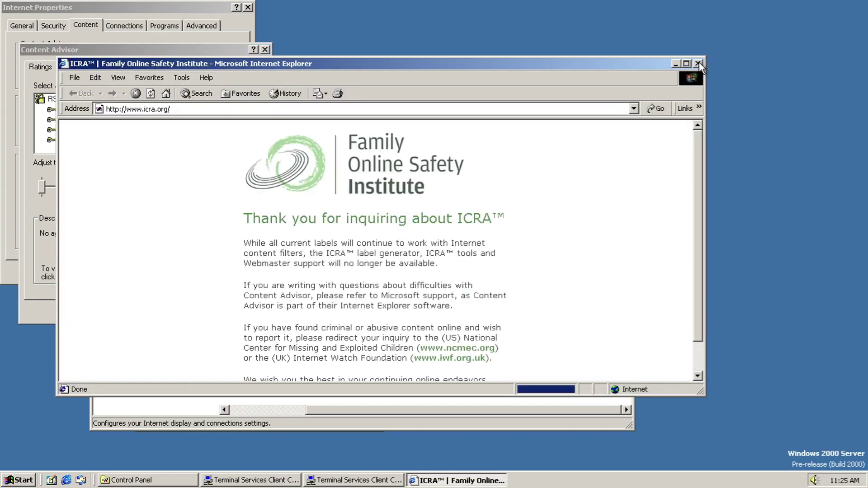
drag(694, 146, 695, 205)
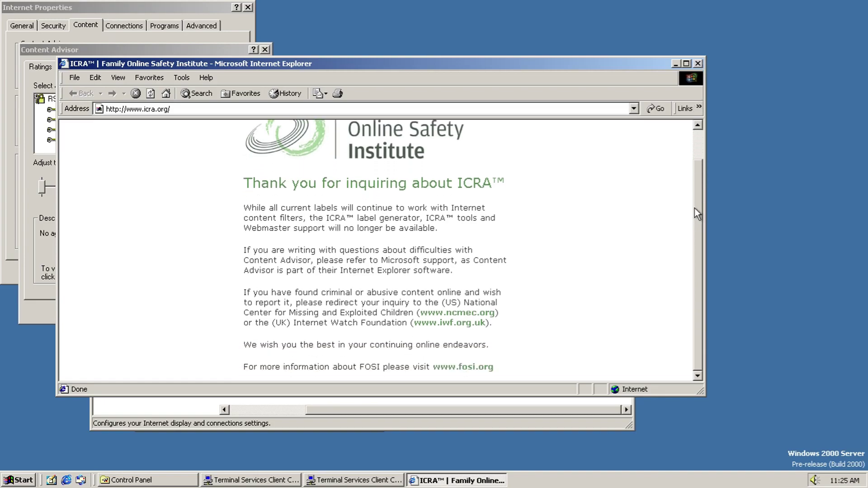
click(697, 64)
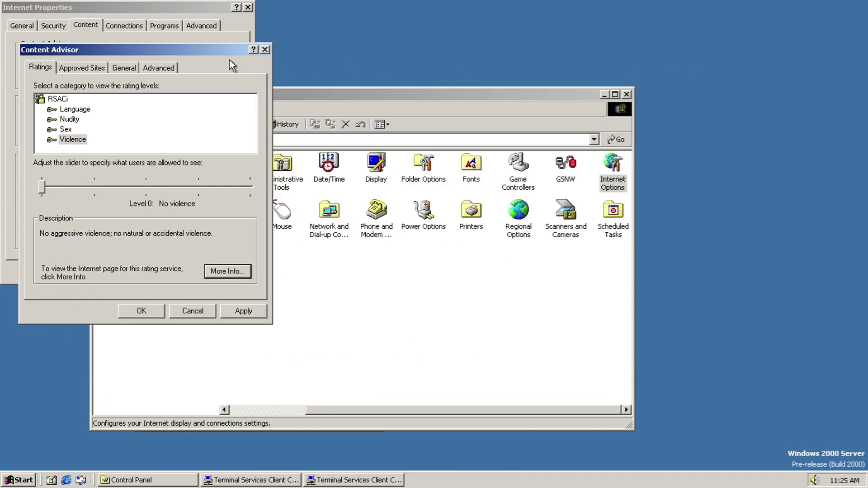
click(93, 70)
click(140, 68)
click(138, 67)
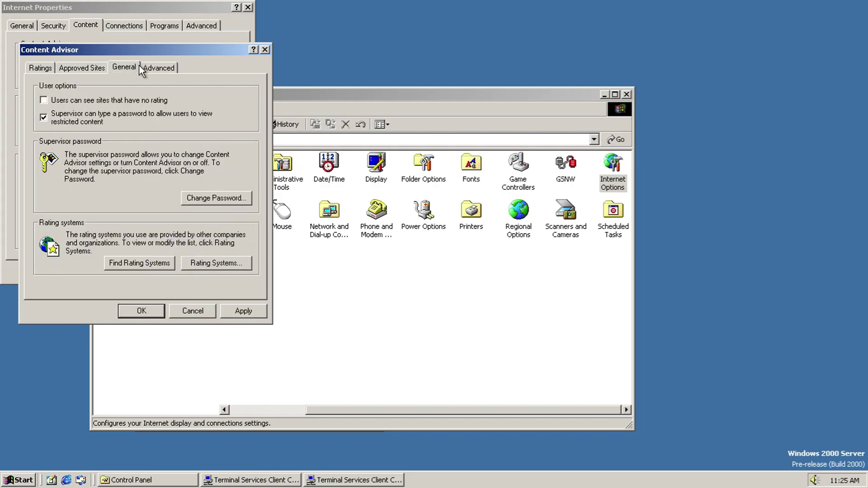
click(217, 199)
click(221, 100)
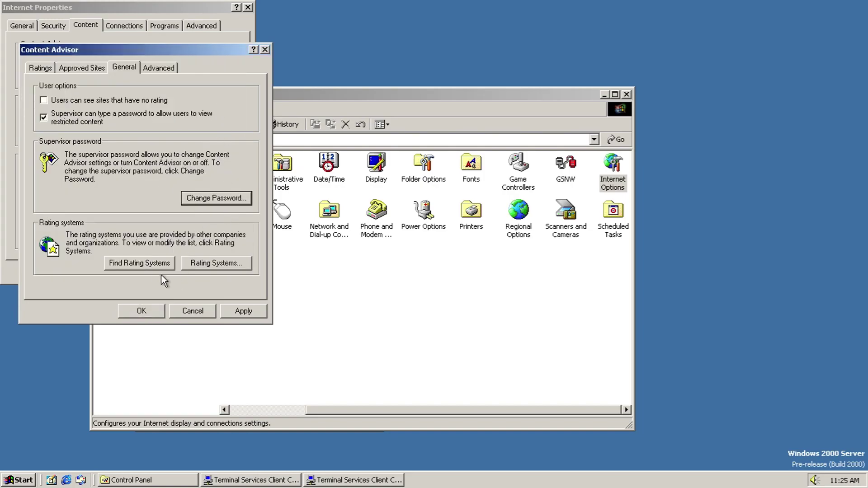
Step: Look up rating systems online, cancel adding a rating system file, and view the ratings bureau choices
click(153, 265)
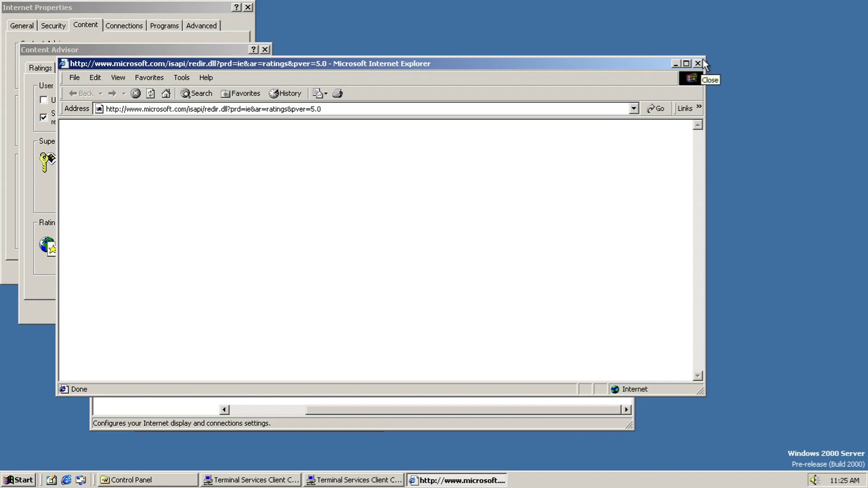
click(698, 64)
click(230, 262)
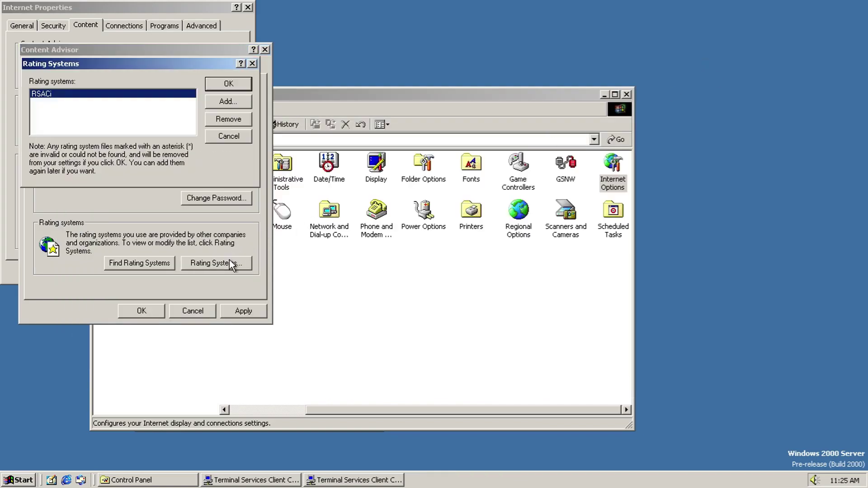
click(244, 99)
click(347, 274)
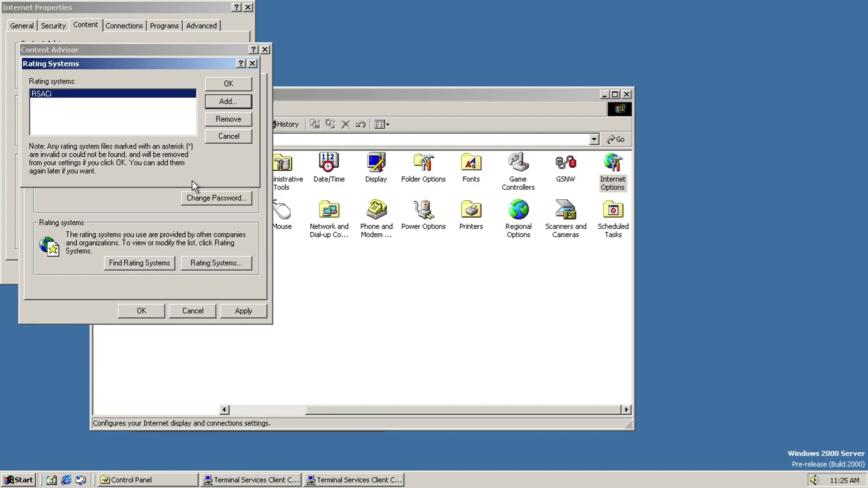
click(228, 136)
click(147, 68)
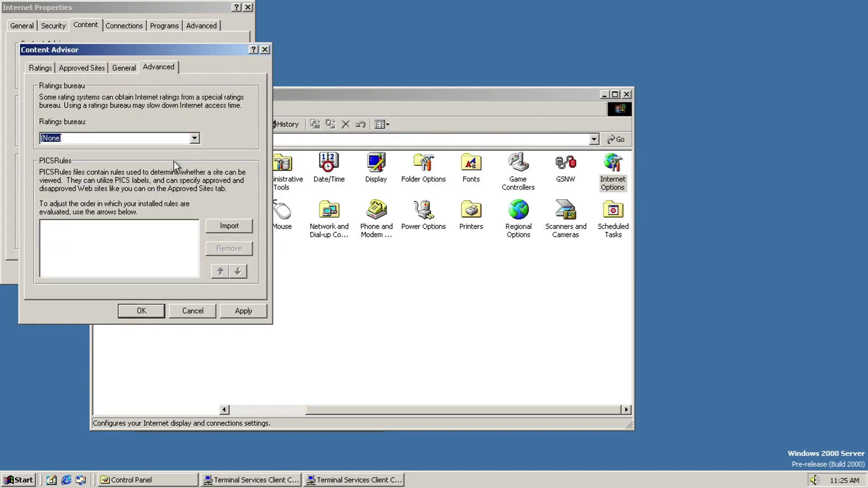
click(195, 139)
Step: Cancel Content Advisor, then browse the Other People, Intermediate and Trusted Root certificate lists, keeping purpose All
click(194, 139)
click(194, 312)
click(145, 131)
click(134, 39)
click(134, 39)
click(71, 59)
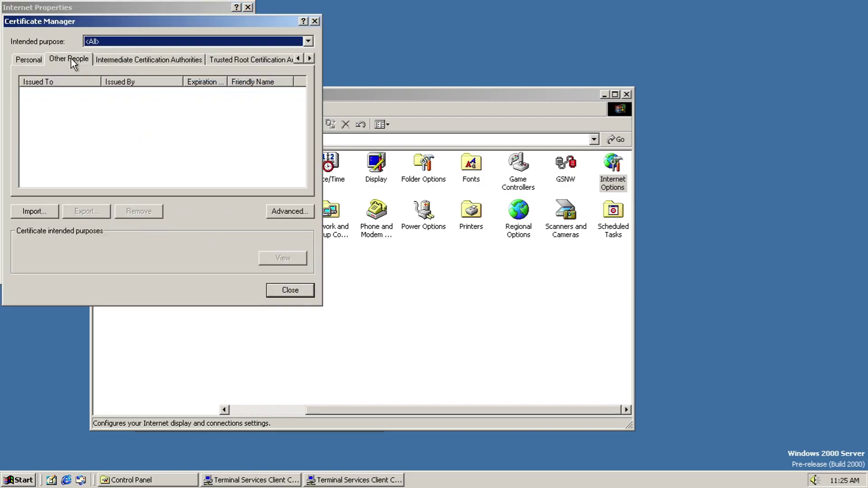
click(148, 58)
click(264, 57)
drag(300, 94, 285, 184)
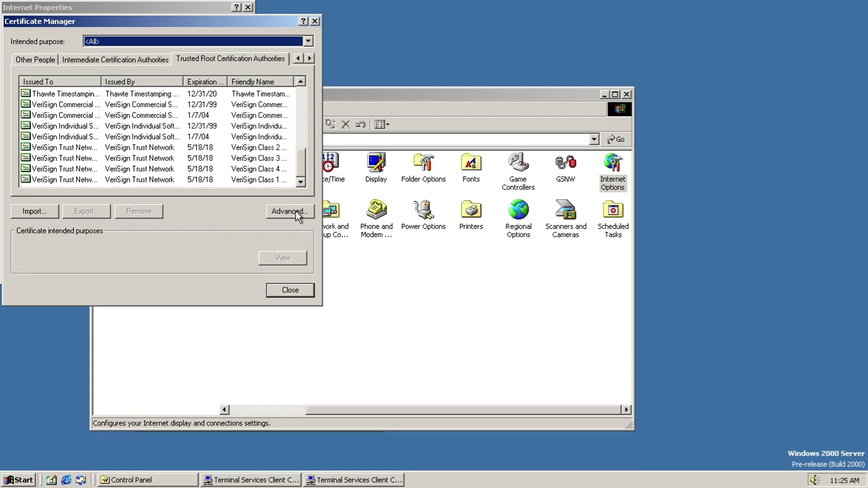
Step: Check the advanced certificate options, keeping DER as the export format
click(292, 211)
drag(224, 112, 224, 149)
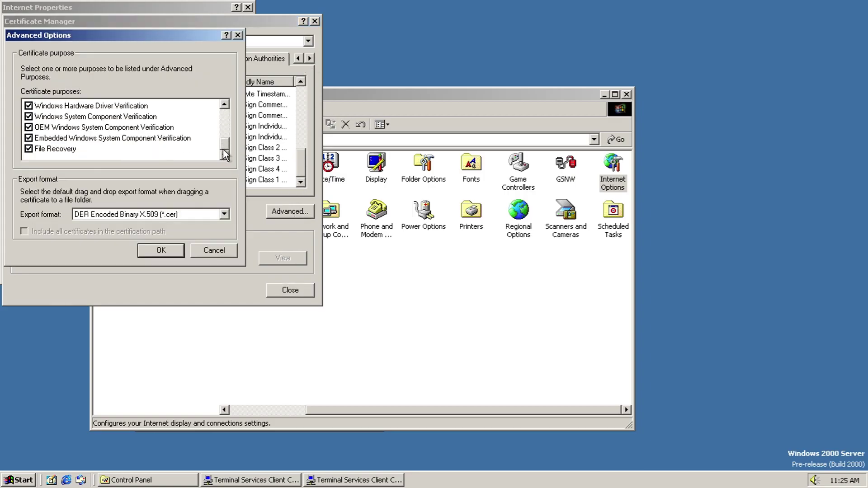
click(218, 213)
click(218, 213)
click(215, 250)
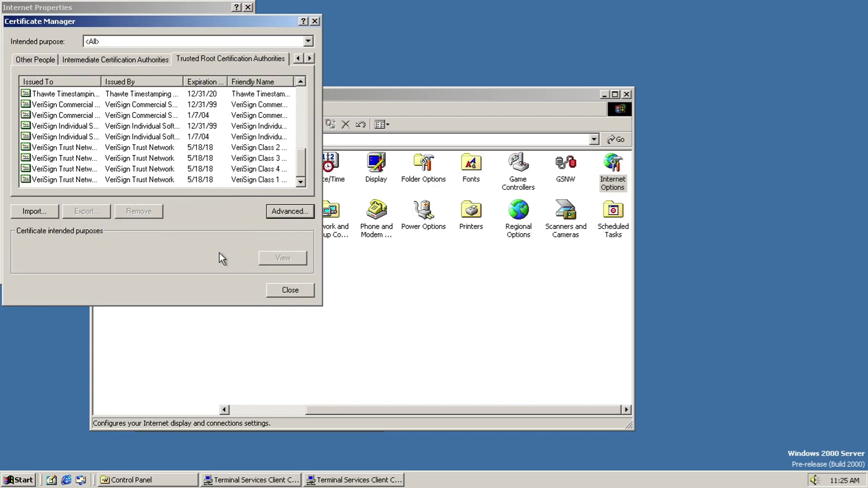
Step: Try the certificate Import wizard without a file, cancel it, and show the trusted publishers list
click(45, 211)
click(239, 251)
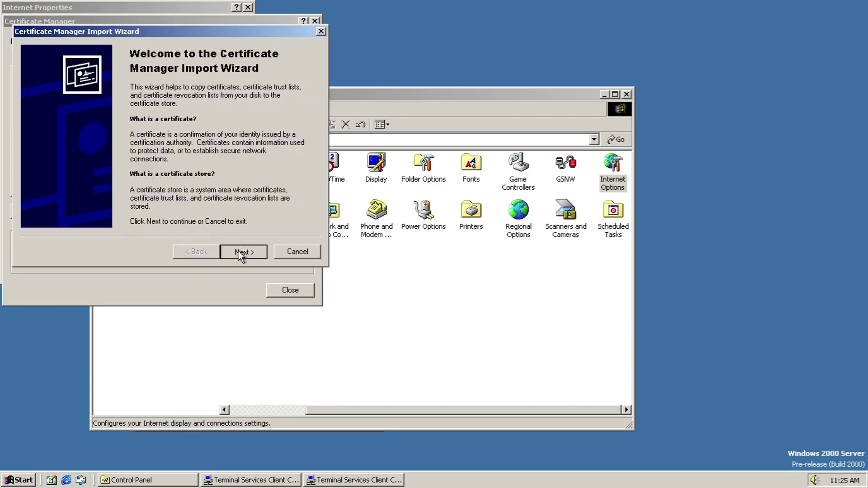
click(244, 252)
click(413, 267)
click(297, 251)
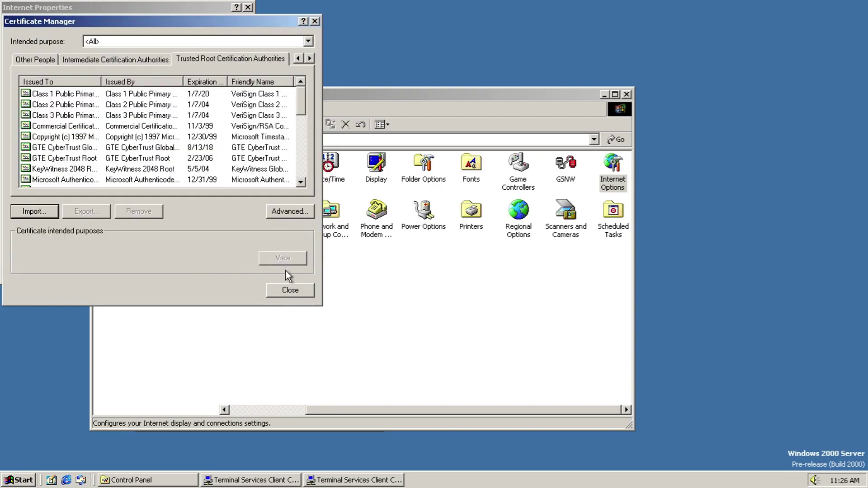
click(310, 286)
click(190, 134)
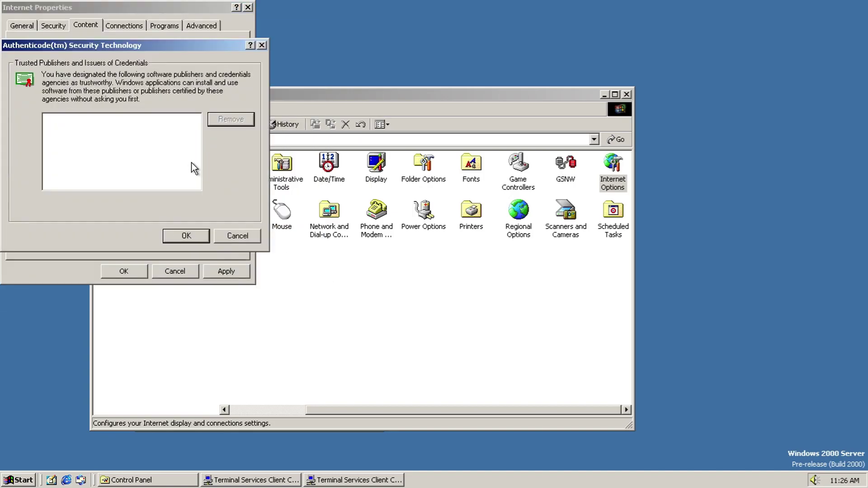
Step: Clear the saved AutoComplete form entries and form passwords, then bring up Microsoft Wallet
click(227, 242)
click(208, 175)
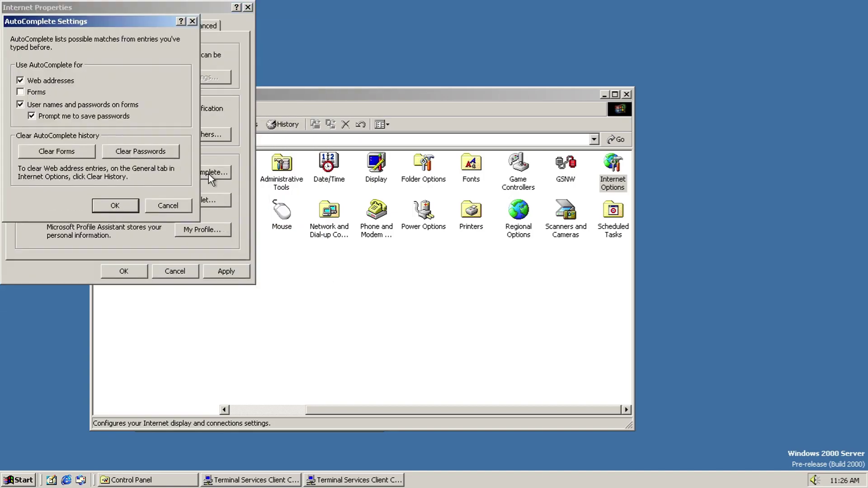
click(41, 156)
click(392, 265)
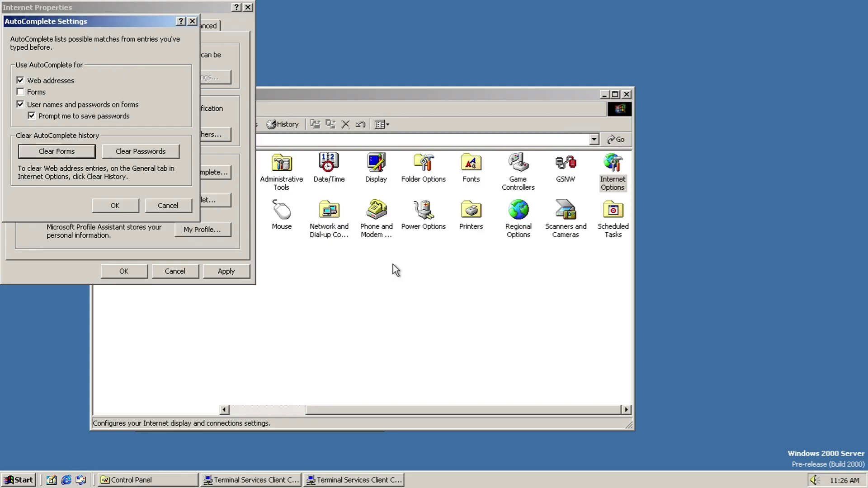
click(150, 151)
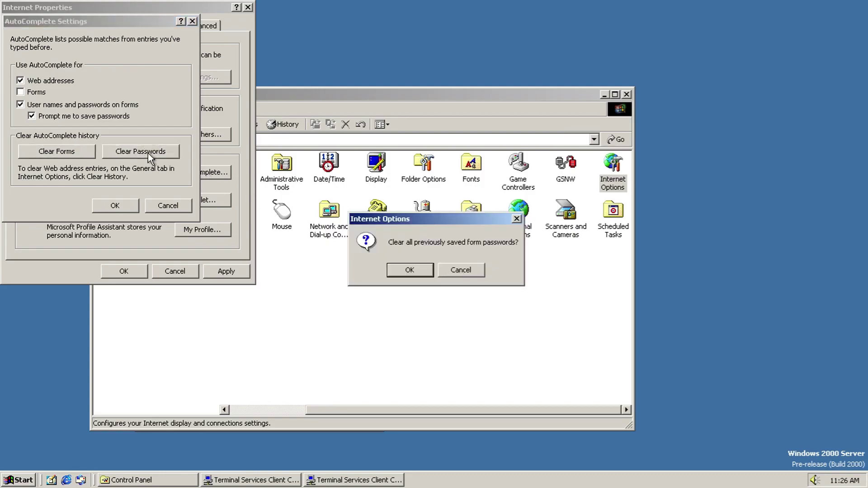
click(397, 267)
click(167, 206)
click(207, 206)
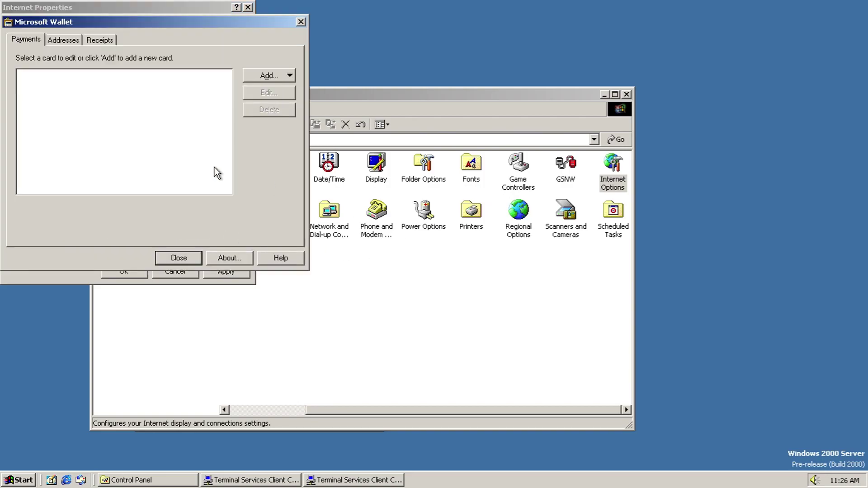
Step: Start a new Visa card with a placeholder cardholder name and expiry year 2035
click(270, 75)
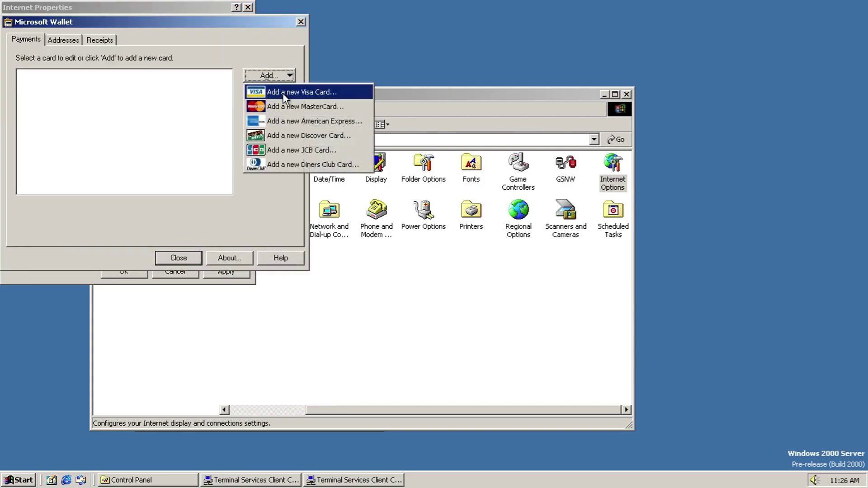
click(283, 93)
click(219, 266)
text(fgfdsgfsddggf)
click(192, 117)
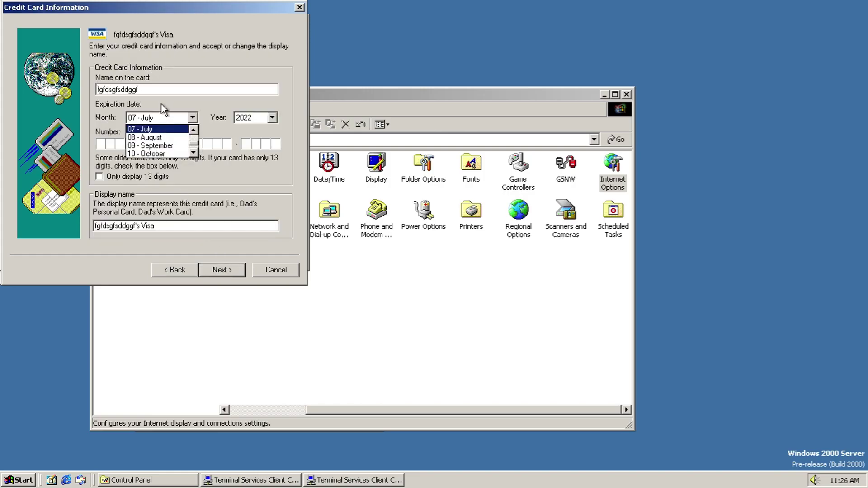
click(154, 144)
click(272, 117)
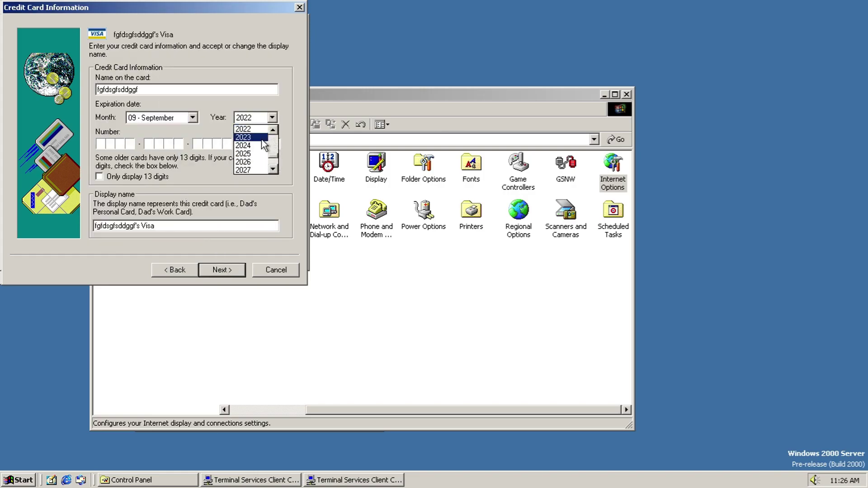
scroll(273, 149, down, 3)
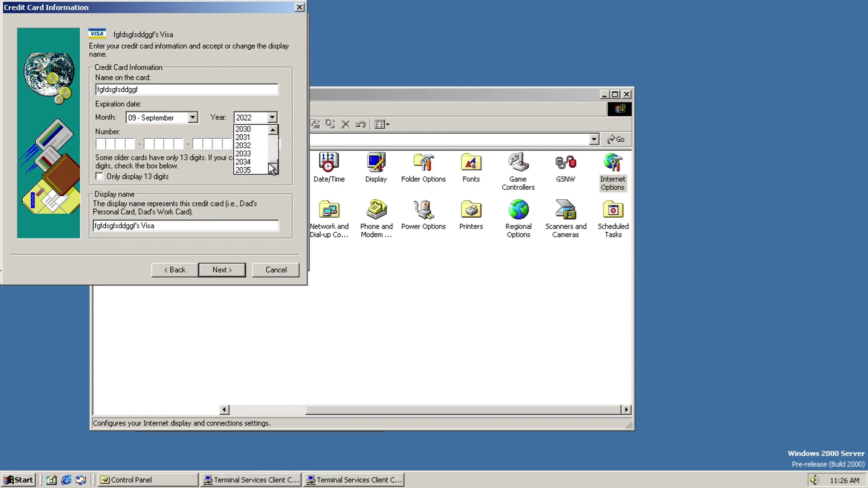
click(239, 170)
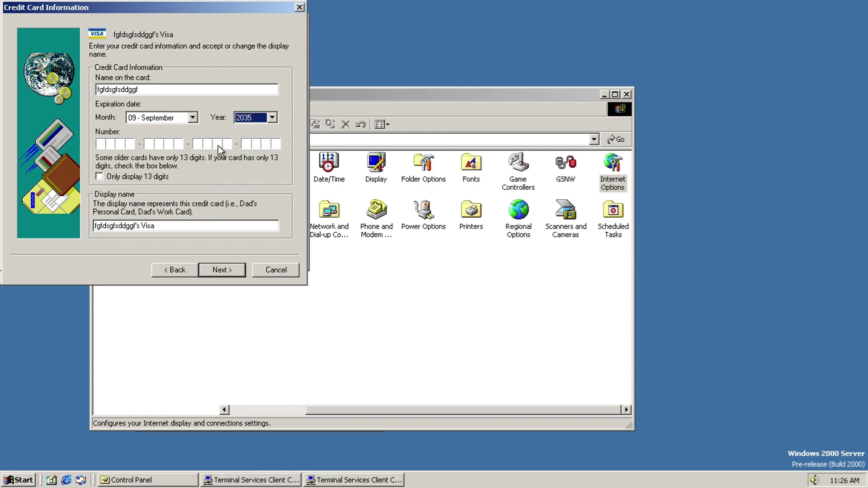
click(146, 122)
click(174, 154)
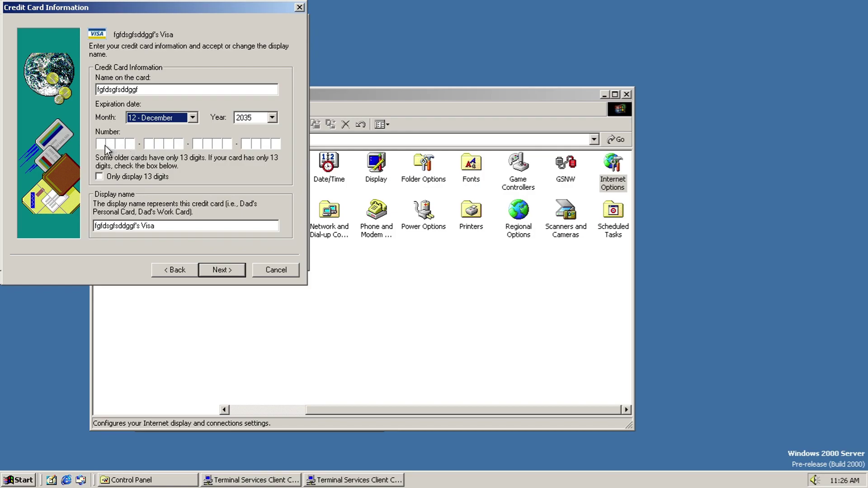
click(105, 144)
text(1111111111111111)
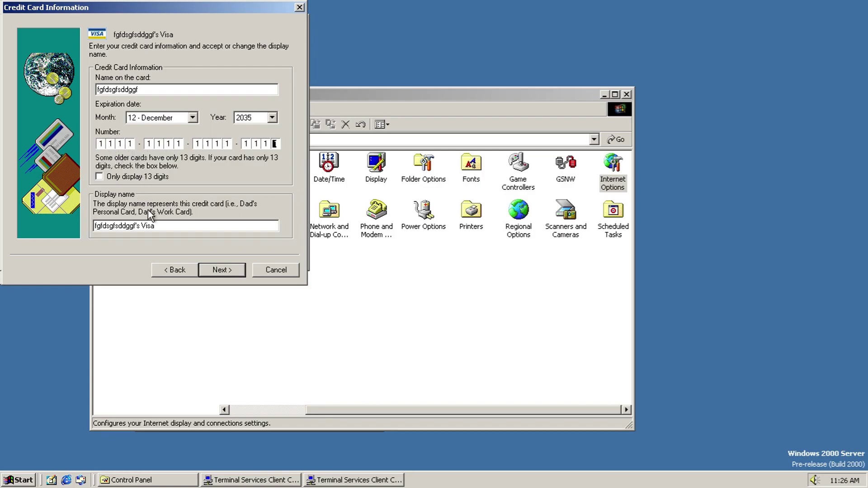
click(232, 272)
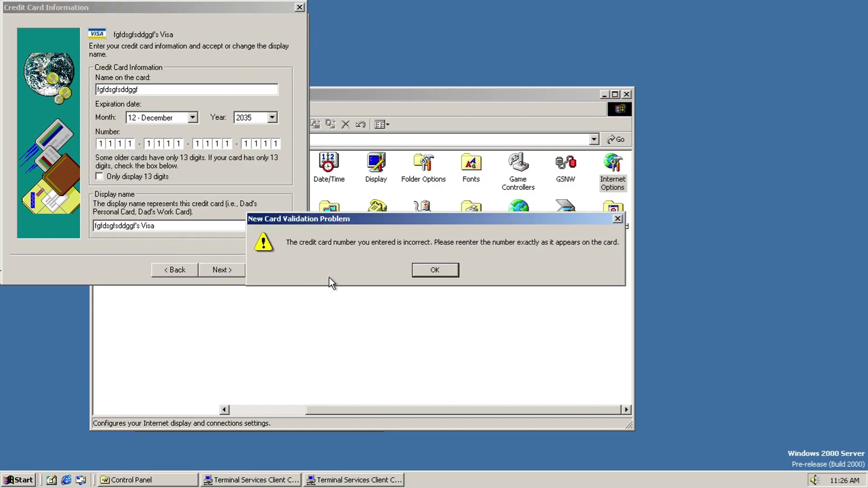
click(449, 275)
click(268, 275)
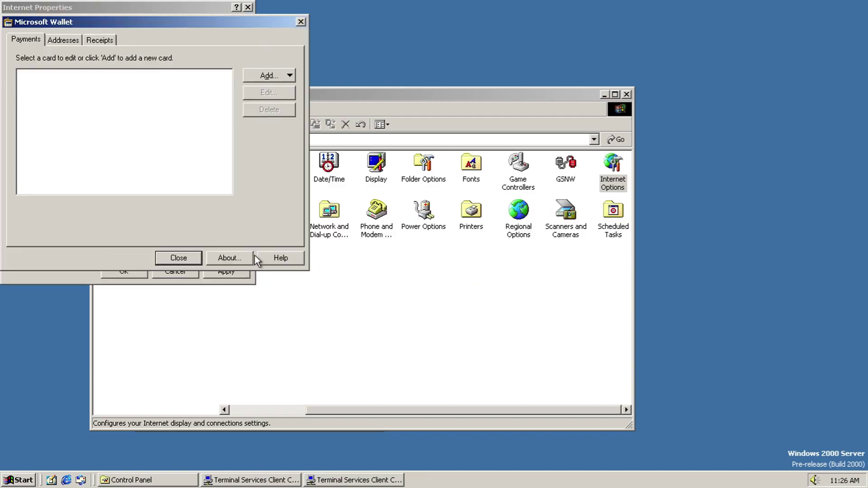
Step: Try adding a new address and checking the address book, then cancel it
click(59, 44)
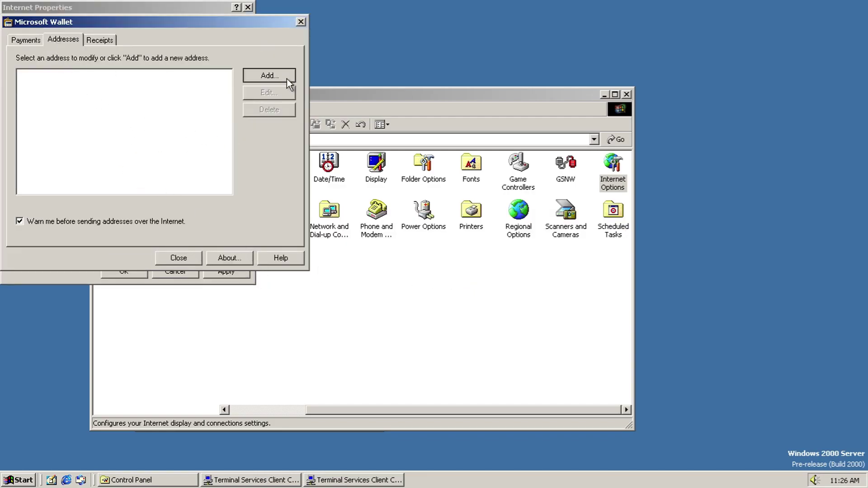
click(286, 79)
text(1)
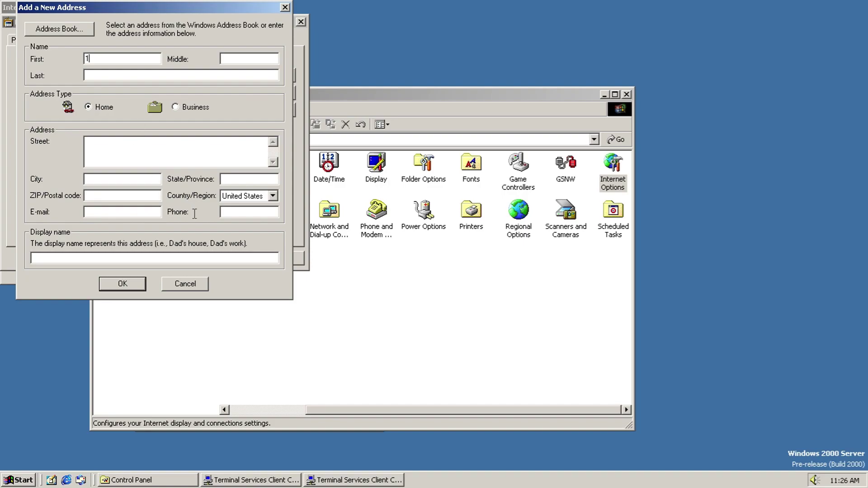
click(272, 196)
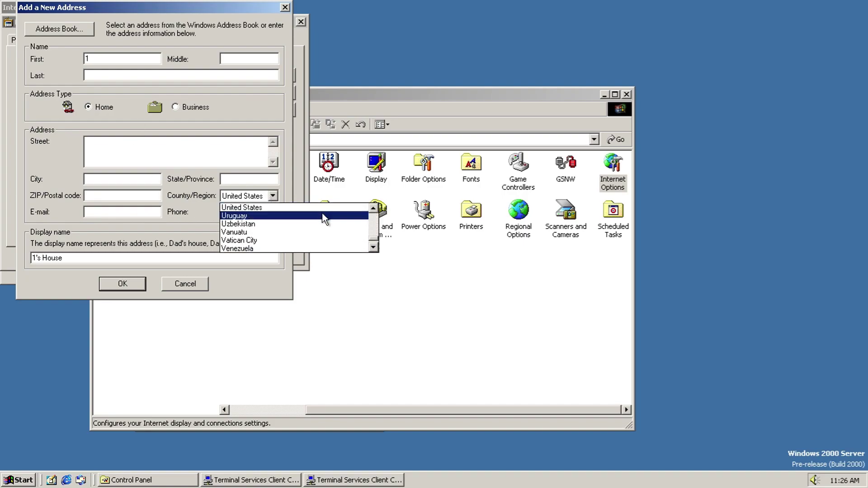
click(373, 246)
drag(374, 247, 373, 211)
click(58, 29)
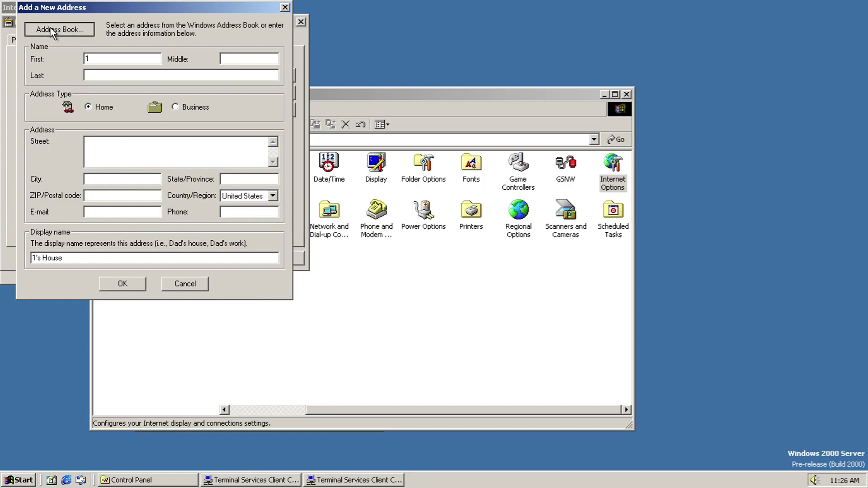
click(194, 240)
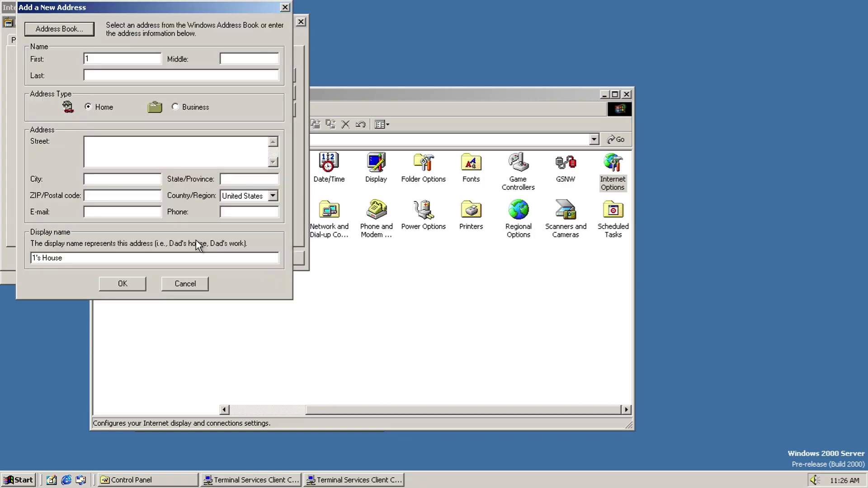
click(184, 282)
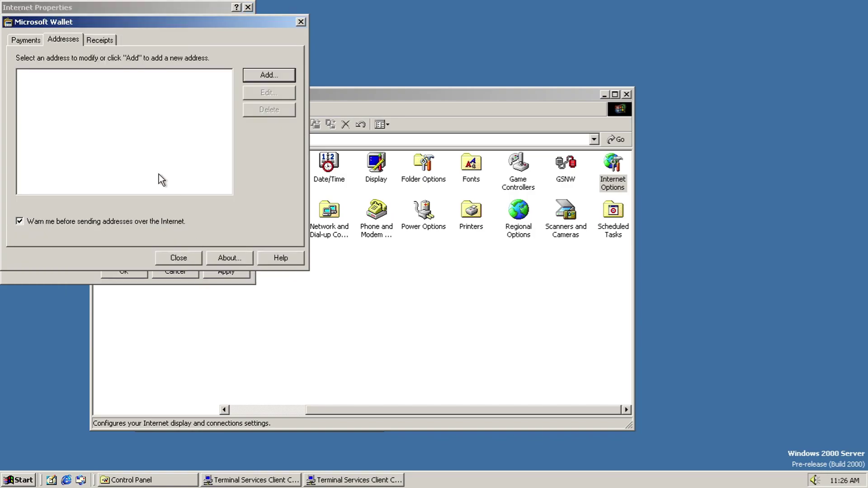
Step: Open Receipts and set and confirm a receipts password
click(94, 40)
text(***)
click(155, 168)
text(***)
click(133, 191)
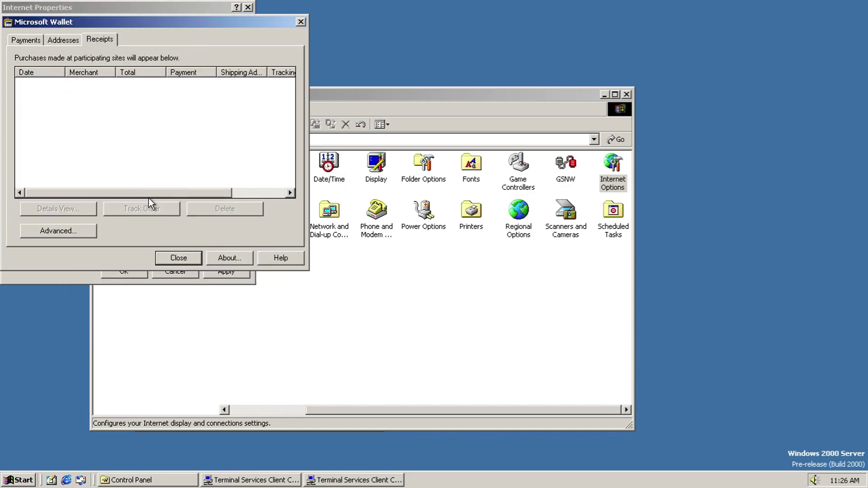
Step: Browse the advanced receipt field and sort options and the password change, leaving everything unchanged
click(69, 226)
click(106, 112)
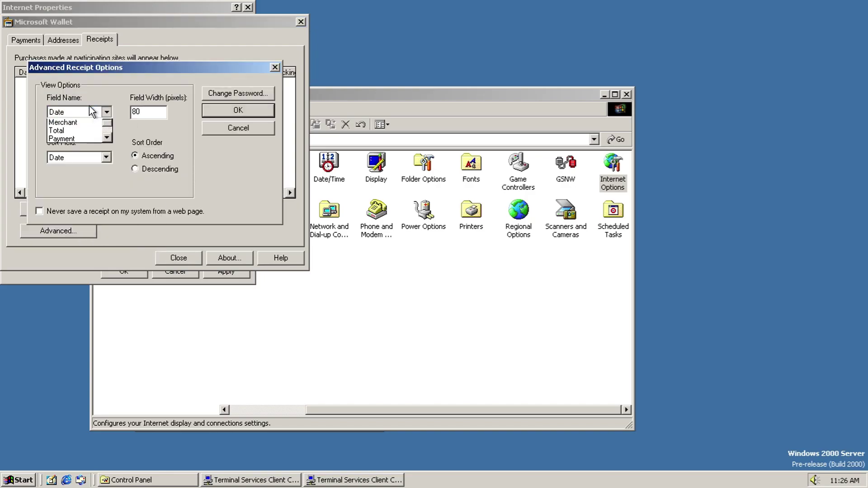
click(106, 148)
click(107, 149)
click(127, 153)
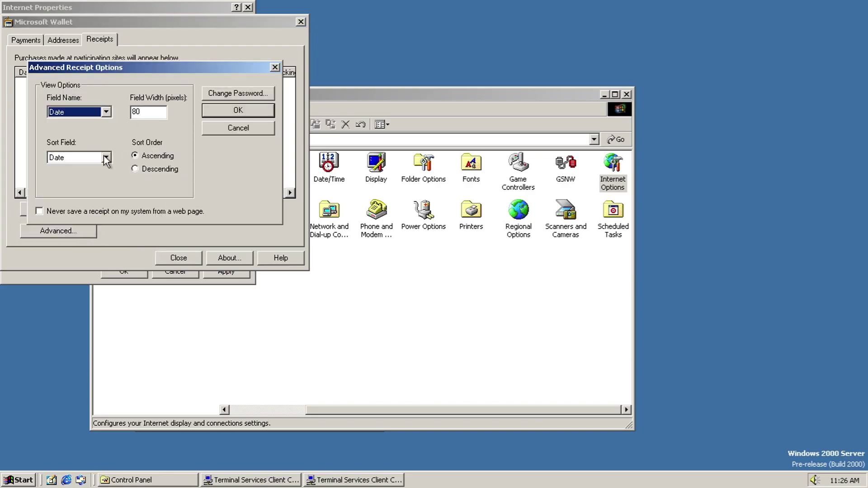
click(91, 158)
click(107, 193)
click(108, 193)
click(107, 193)
click(243, 93)
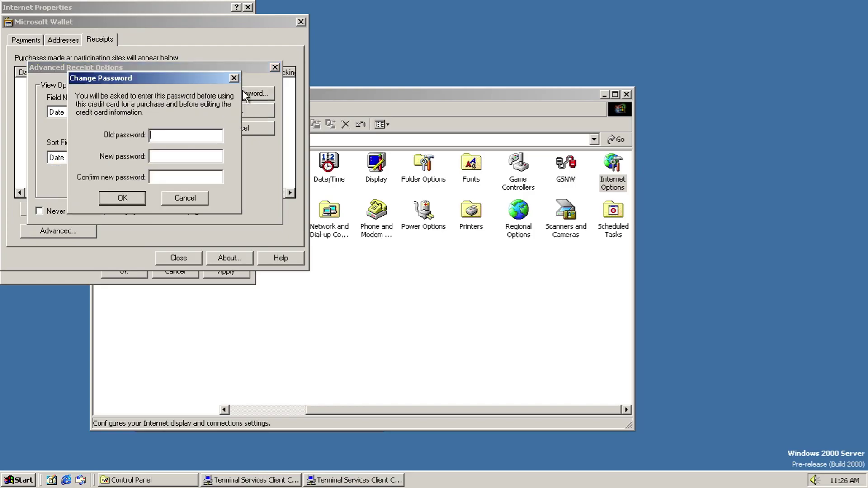
key(Escape)
click(253, 129)
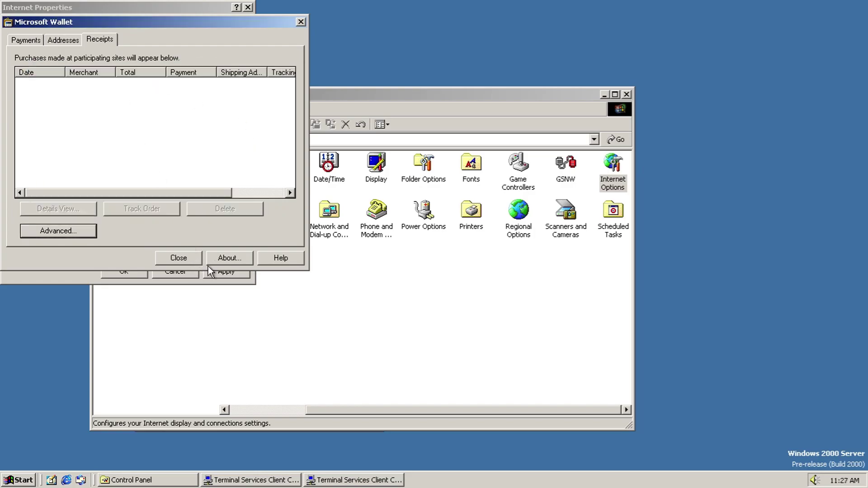
Step: View Microsoft Wallet's About information and close Wallet
click(229, 257)
click(198, 211)
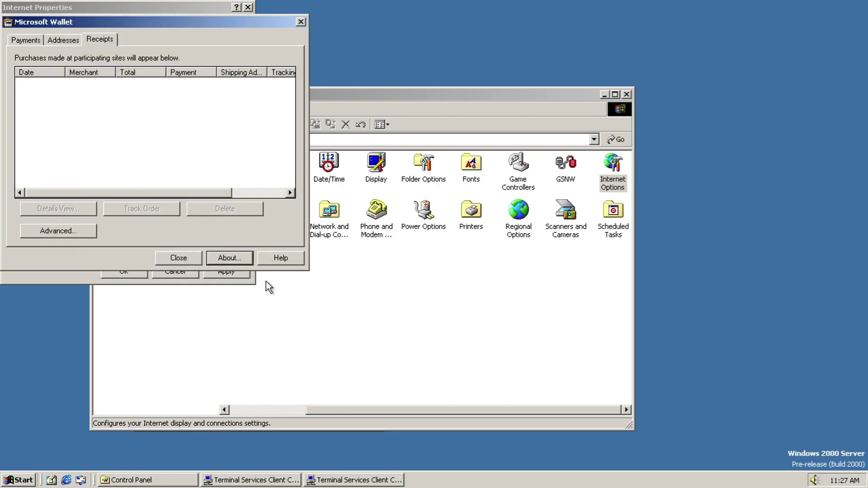
click(174, 260)
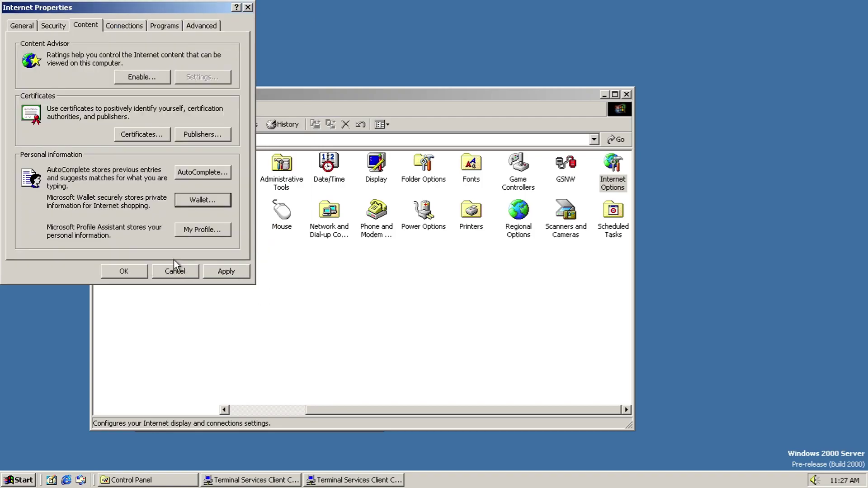
Step: Look at the profile chooser, then start and abandon the Internet connection setup wizard
click(202, 232)
click(155, 188)
click(126, 28)
click(199, 46)
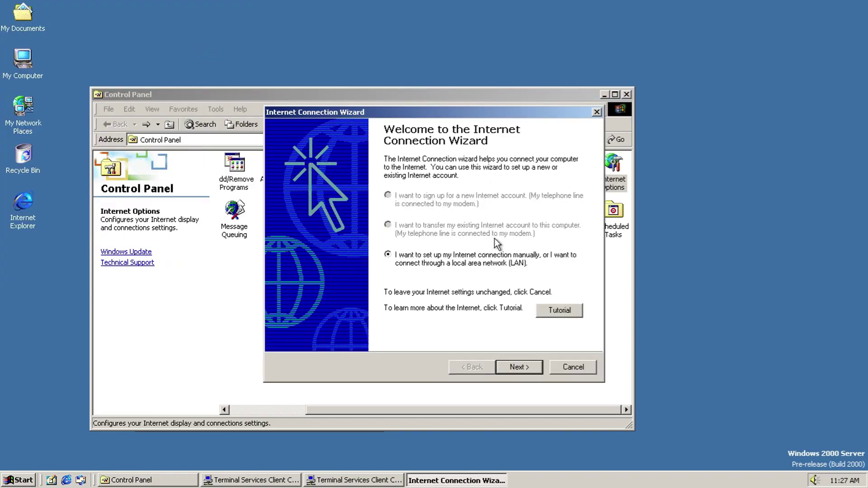
click(560, 368)
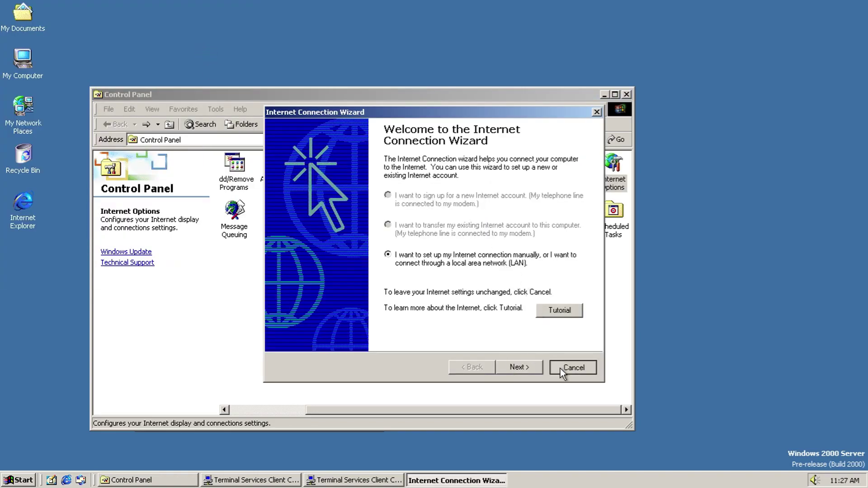
click(418, 273)
Step: Reopen Internet Options, cancel adding a dial-up connection, and view LAN settings unchanged
double_click(609, 181)
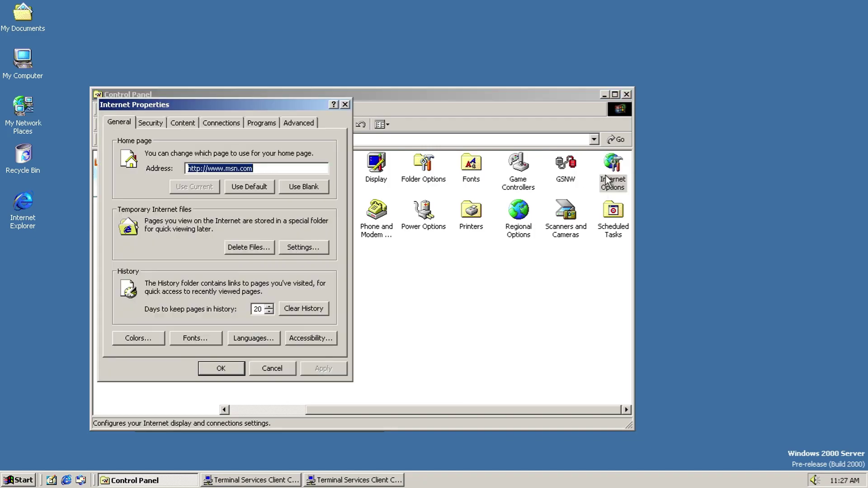
click(251, 122)
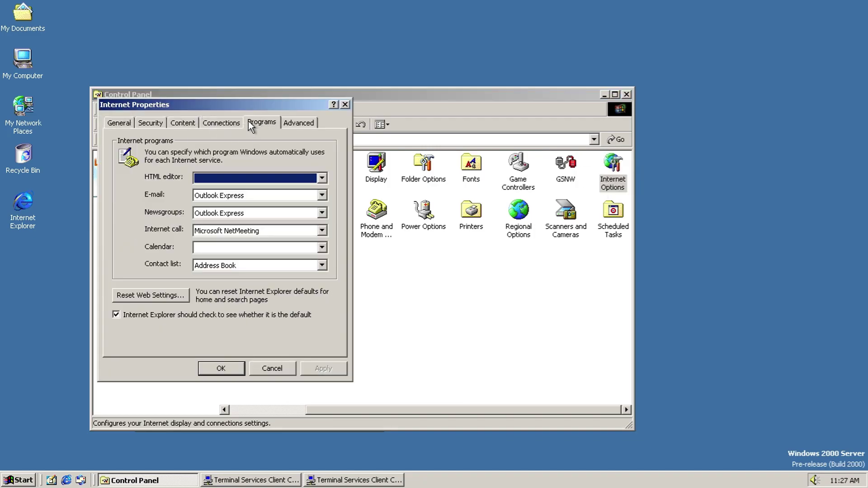
click(221, 122)
click(299, 190)
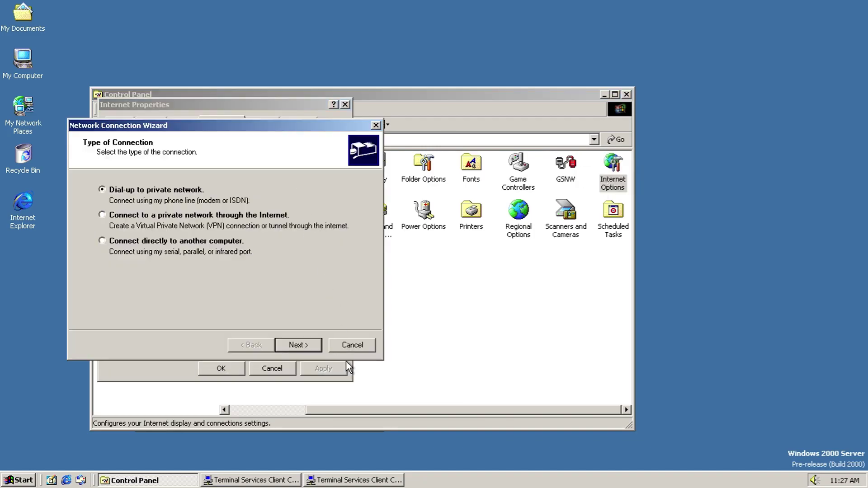
click(352, 345)
click(302, 325)
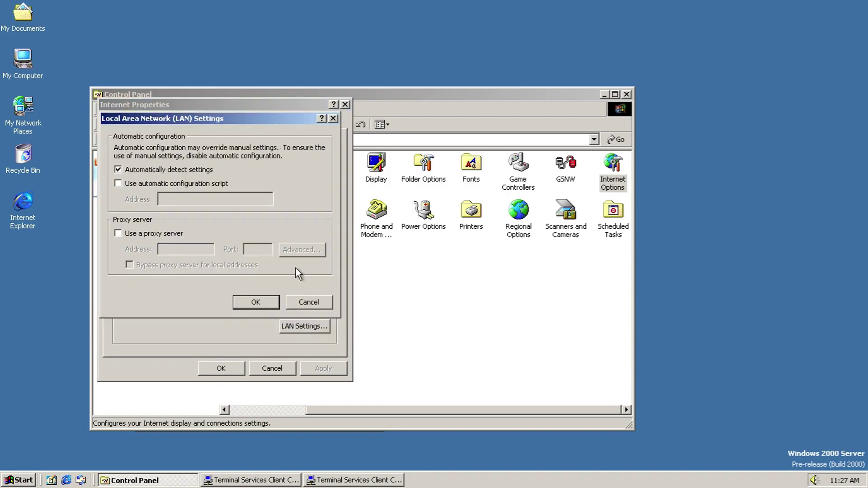
click(311, 302)
Step: Keep default programs: Outlook Express for e-mail and news, NetMeeting for calls, Address Book for contacts
click(267, 122)
click(278, 179)
click(279, 181)
click(278, 192)
click(275, 204)
click(274, 213)
click(271, 226)
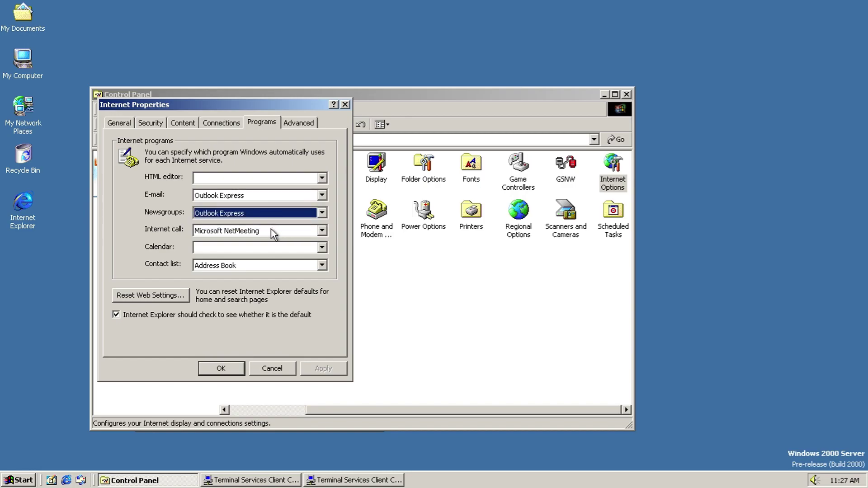
click(271, 228)
click(271, 241)
click(272, 251)
click(272, 258)
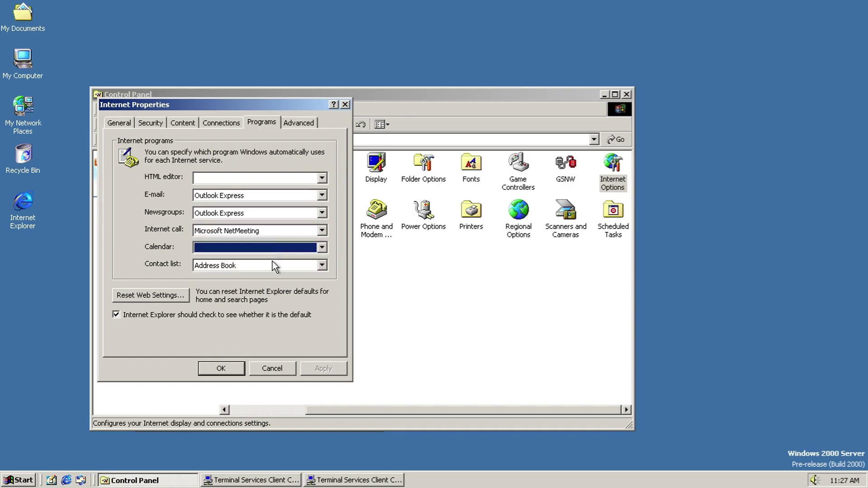
click(273, 265)
click(272, 273)
Step: Decline resetting web settings, scroll the Advanced settings, and close Internet Properties
click(141, 302)
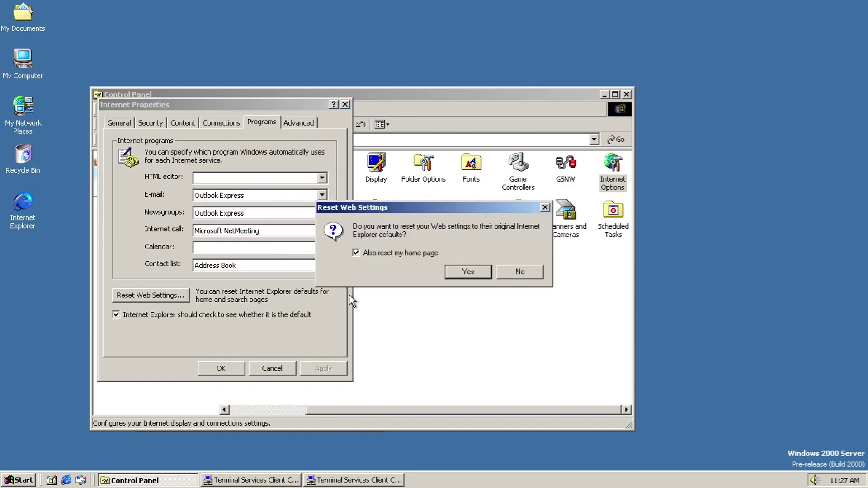
click(509, 275)
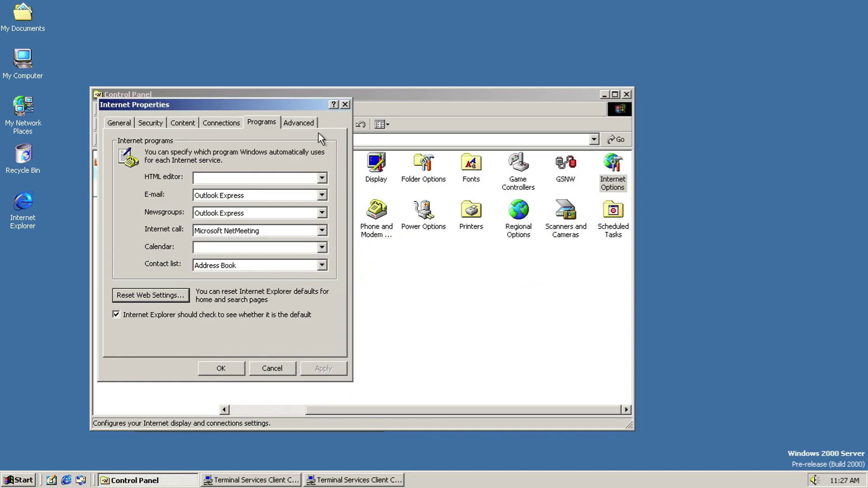
click(308, 126)
scroll(332, 222, down, 10)
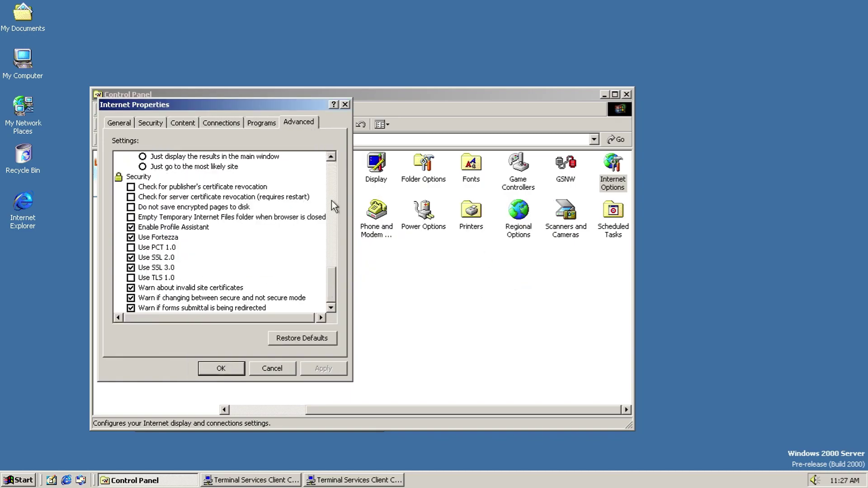
click(345, 105)
double_click(234, 210)
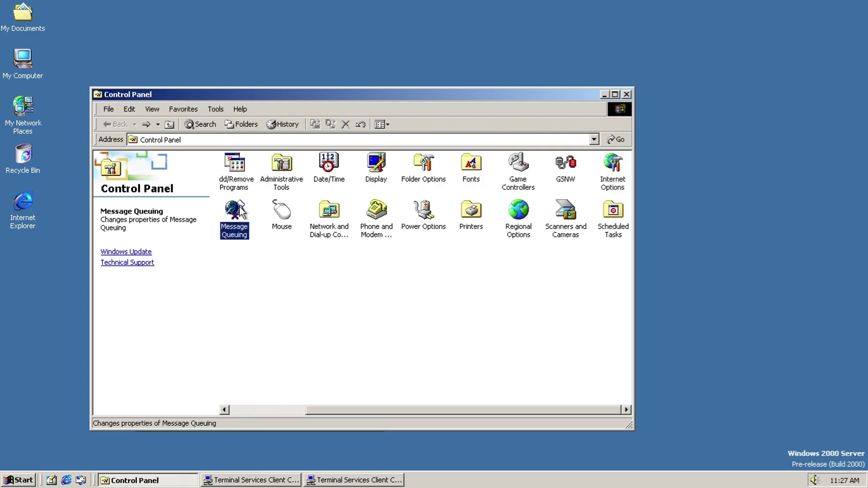
click(381, 124)
click(479, 153)
click(538, 155)
click(485, 175)
click(456, 273)
click(463, 200)
click(435, 270)
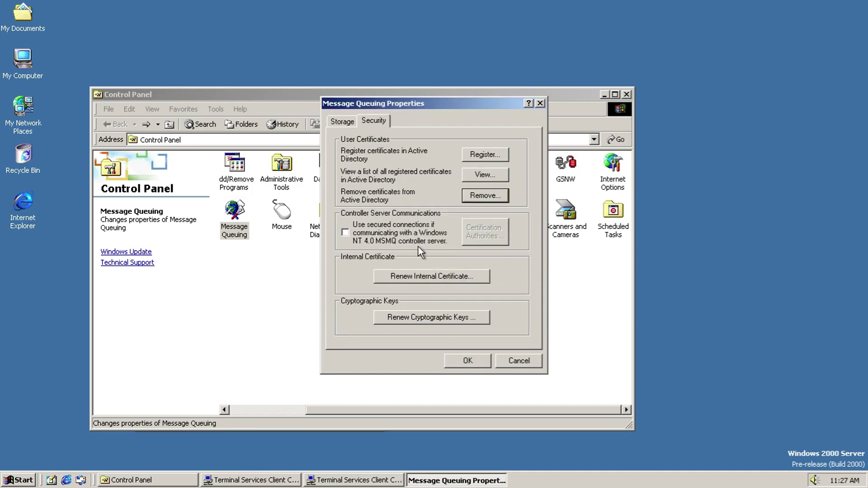
click(401, 272)
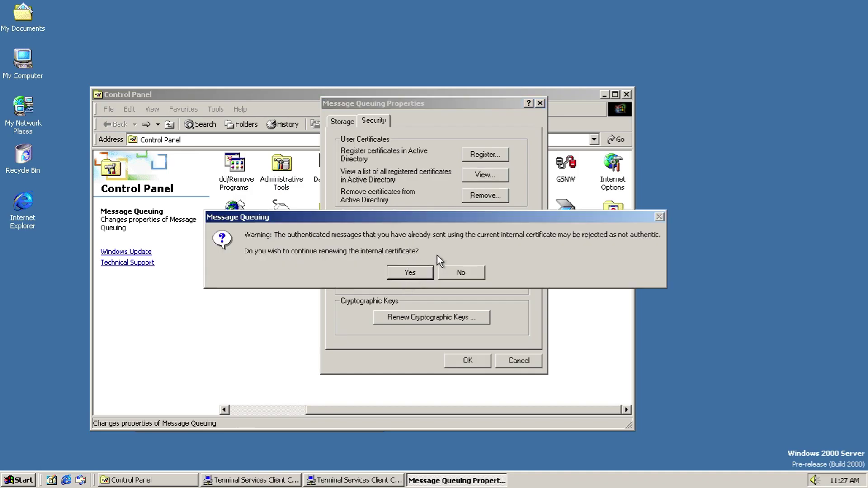
click(416, 273)
click(426, 271)
click(432, 319)
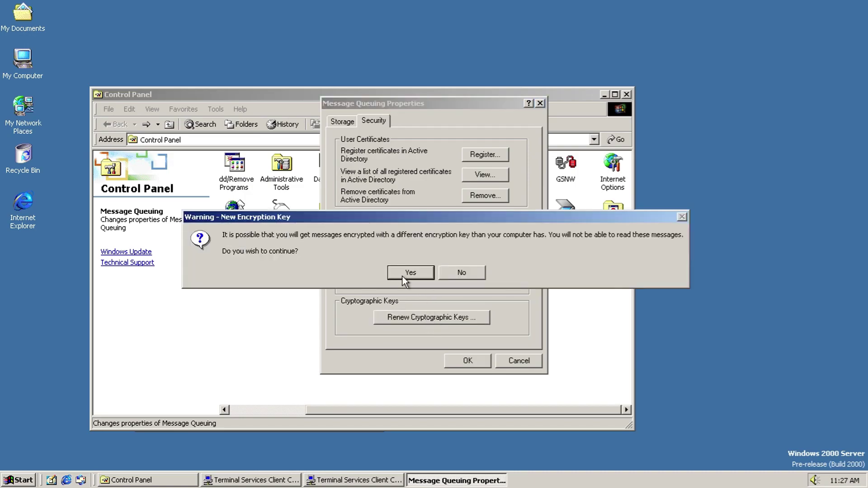
click(405, 275)
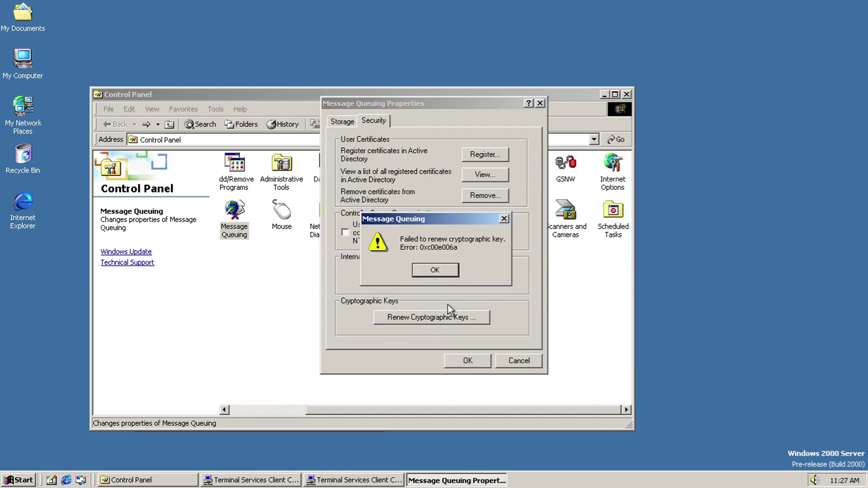
click(434, 272)
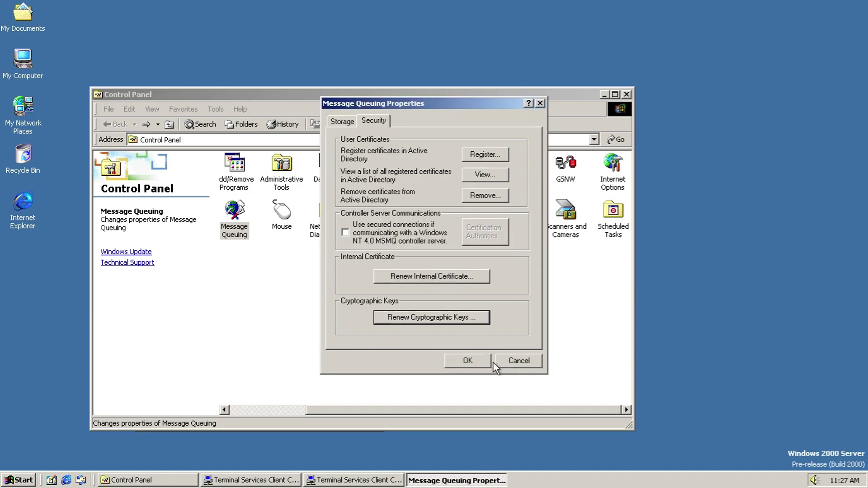
click(338, 122)
click(469, 360)
click(473, 382)
double_click(278, 217)
click(81, 53)
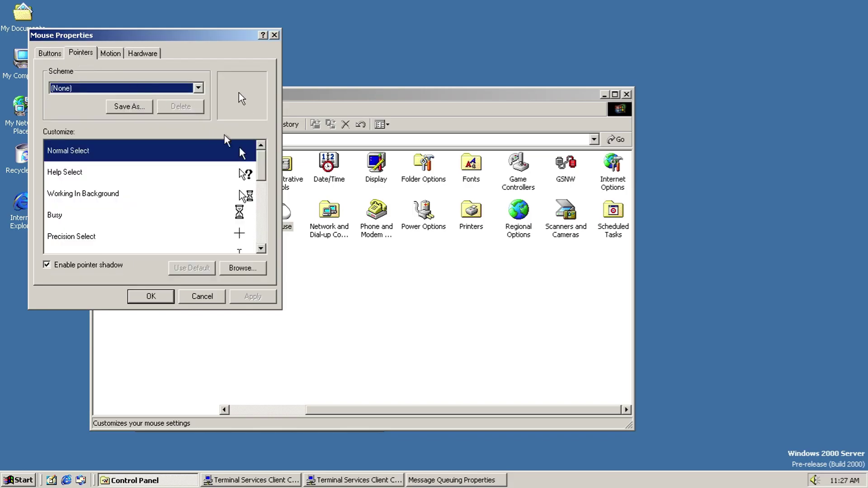
drag(265, 168, 115, 99)
click(113, 99)
key(Down)
key(Down)
key(Down)
key(Down)
key(Down)
key(Down)
key(Down)
key(Down)
key(Down)
key(Down)
key(Down)
key(Down)
key(Down)
key(Down)
key(Down)
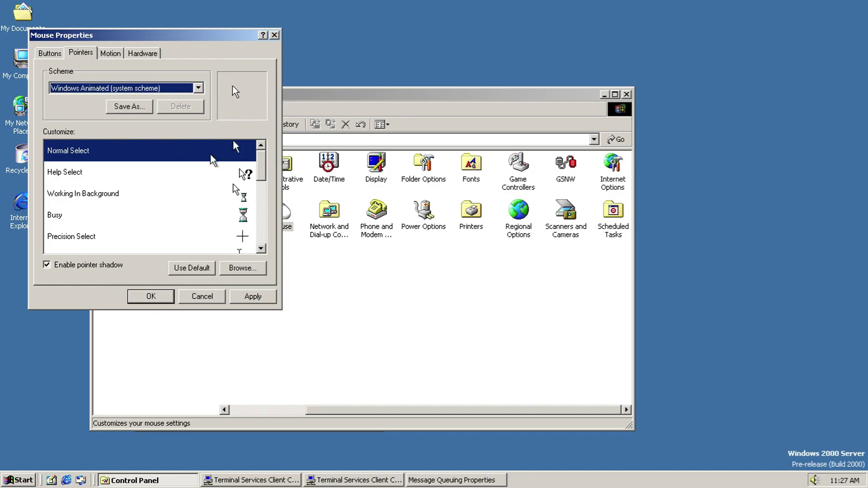
key(Down)
key(Up)
key(Up)
key(Home)
key(Down)
key(Up)
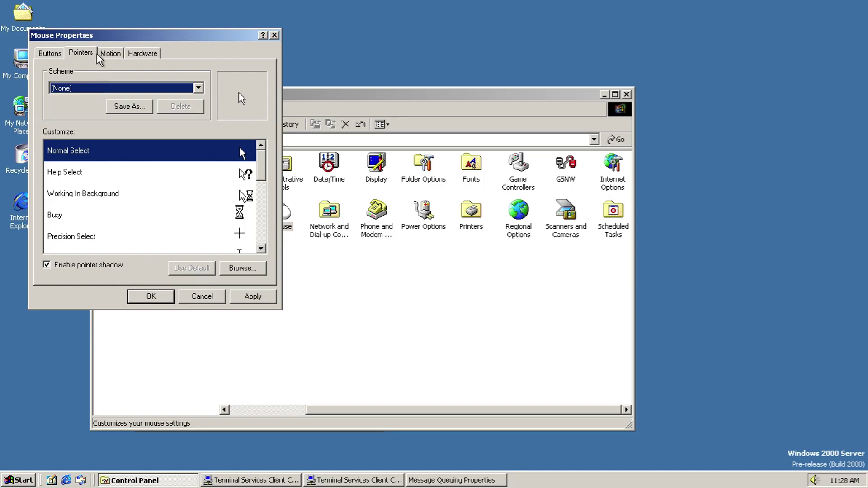
click(108, 55)
click(143, 54)
click(236, 262)
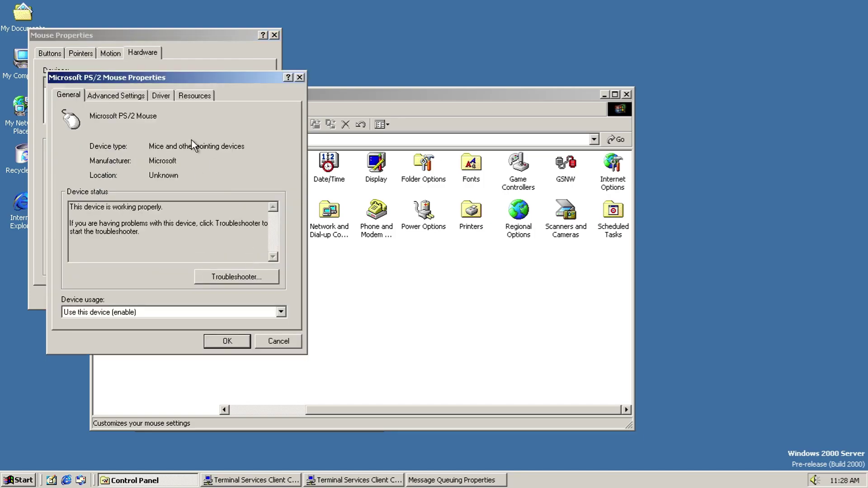
click(123, 97)
click(237, 164)
click(237, 165)
click(161, 95)
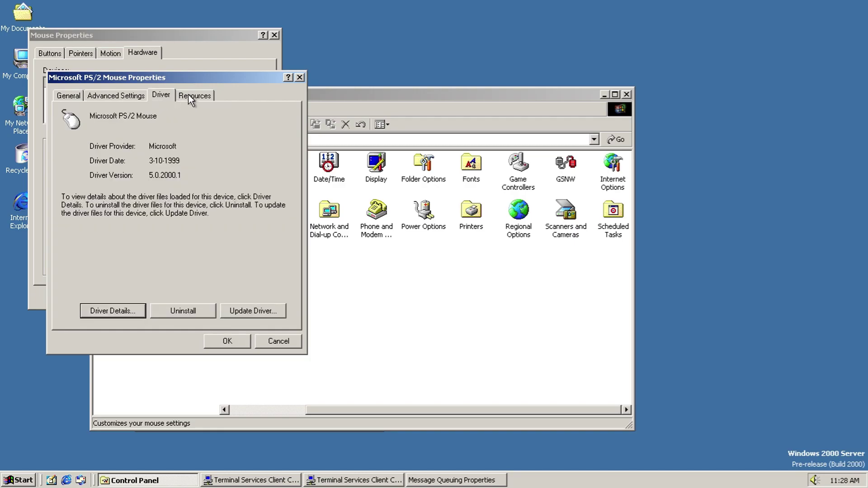
click(119, 312)
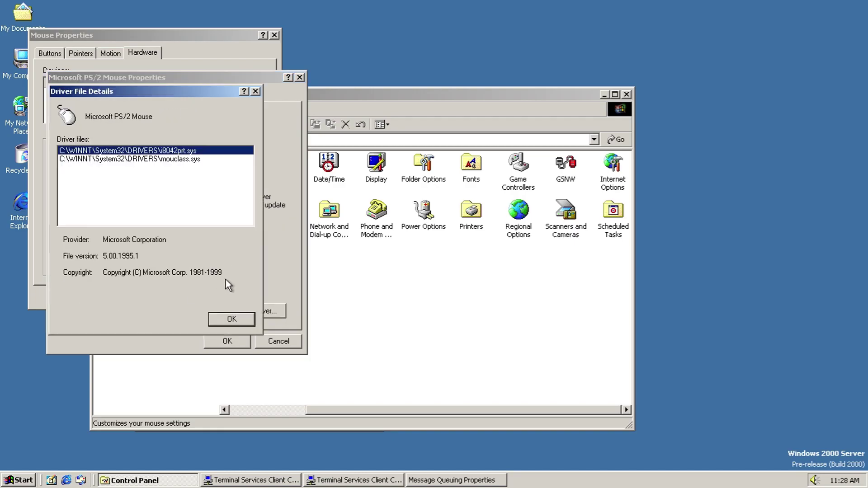
click(232, 320)
click(199, 96)
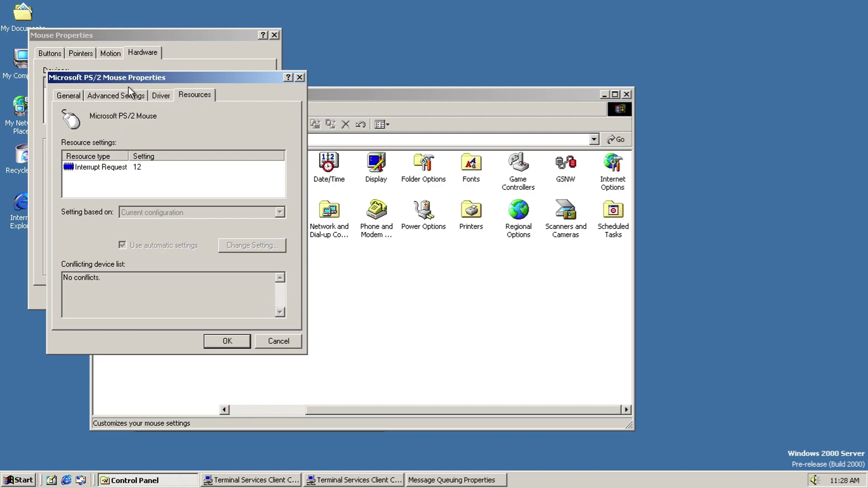
click(66, 95)
click(209, 312)
click(209, 313)
click(268, 341)
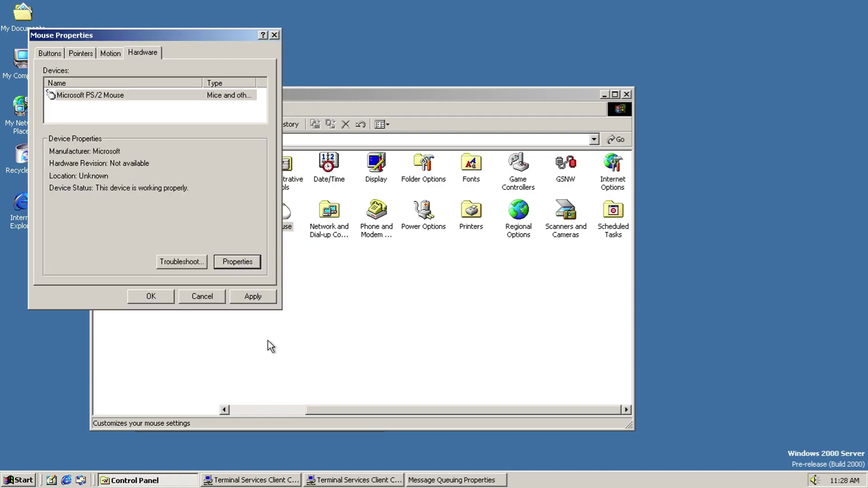
click(203, 263)
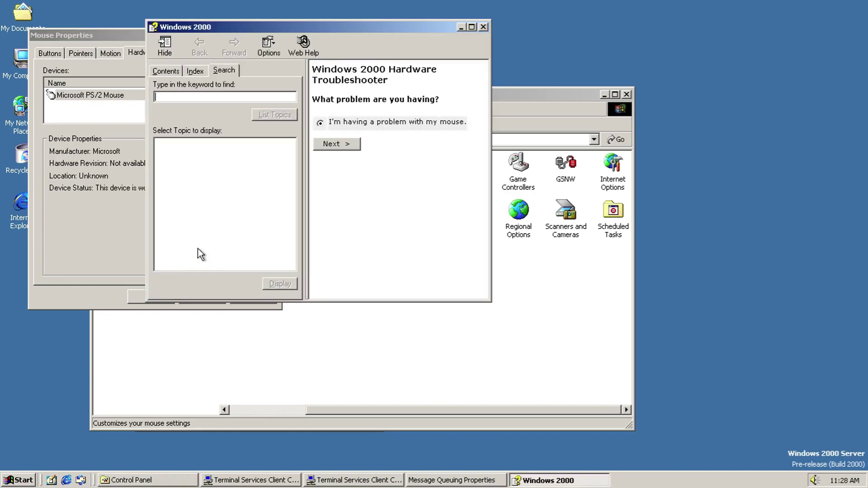
click(196, 71)
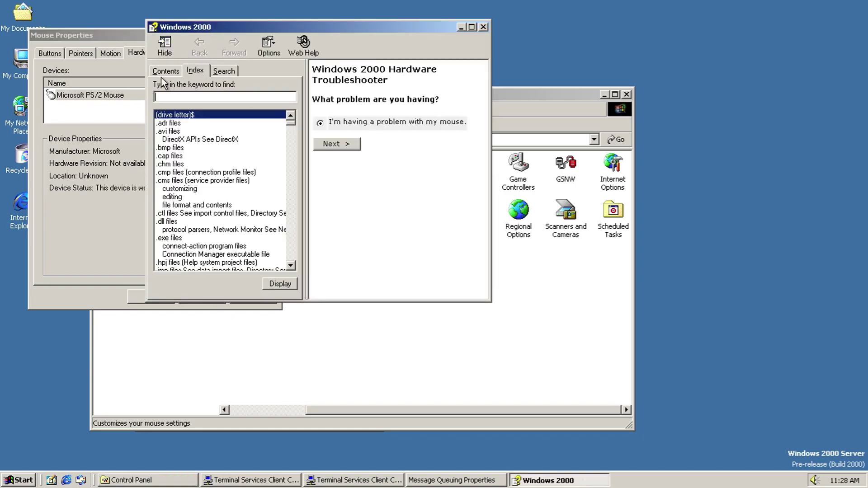
drag(291, 124, 296, 268)
click(166, 71)
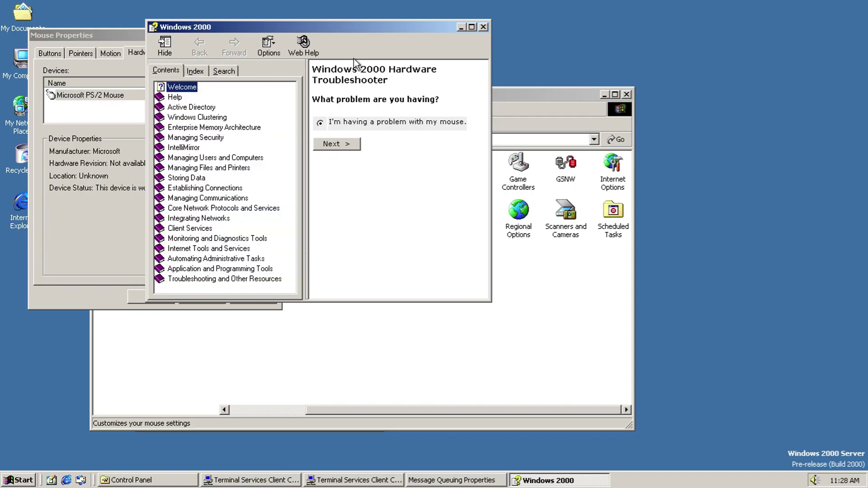
click(174, 97)
click(482, 27)
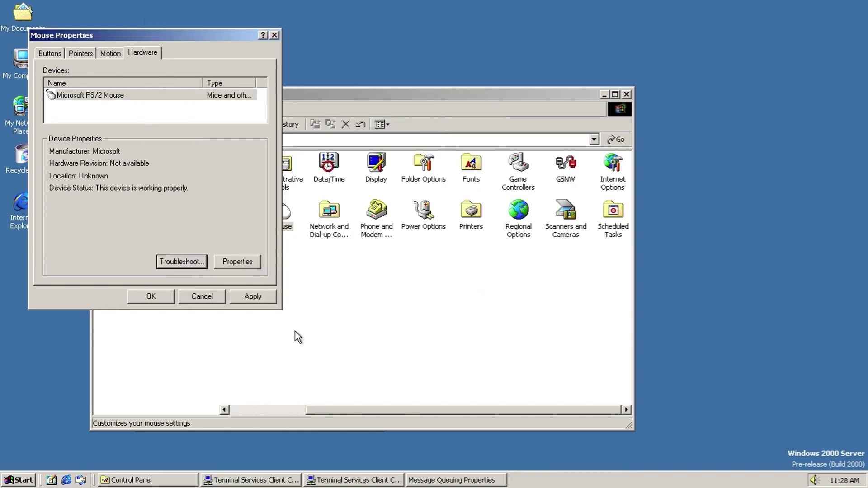
click(202, 296)
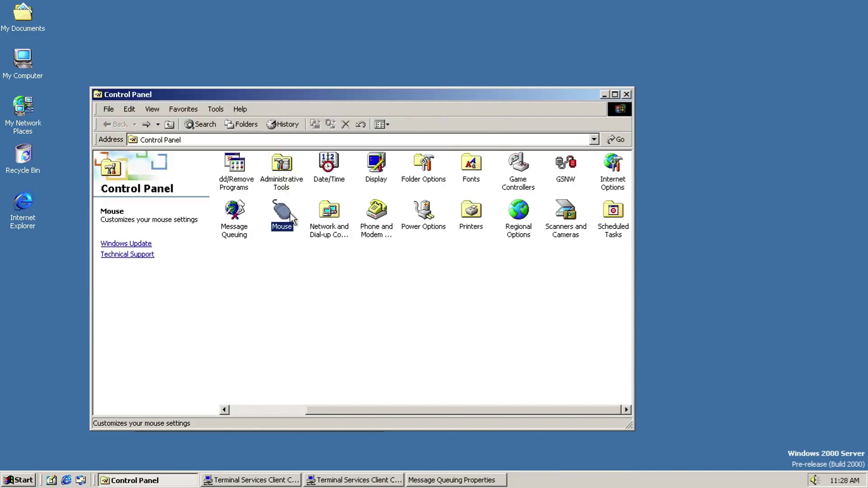
Step: Open Network and Dial-up Connections, cancel the new connection wizard, and show Local Area Connection status
click(327, 217)
double_click(325, 214)
double_click(253, 175)
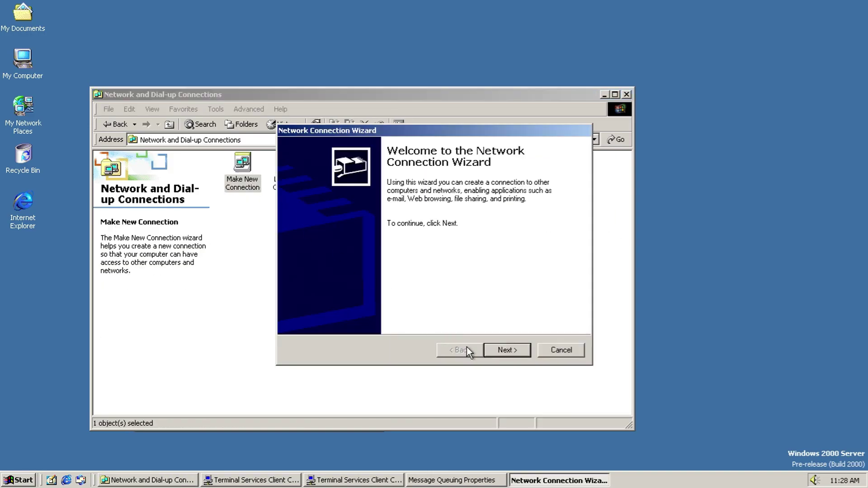
click(502, 350)
click(564, 347)
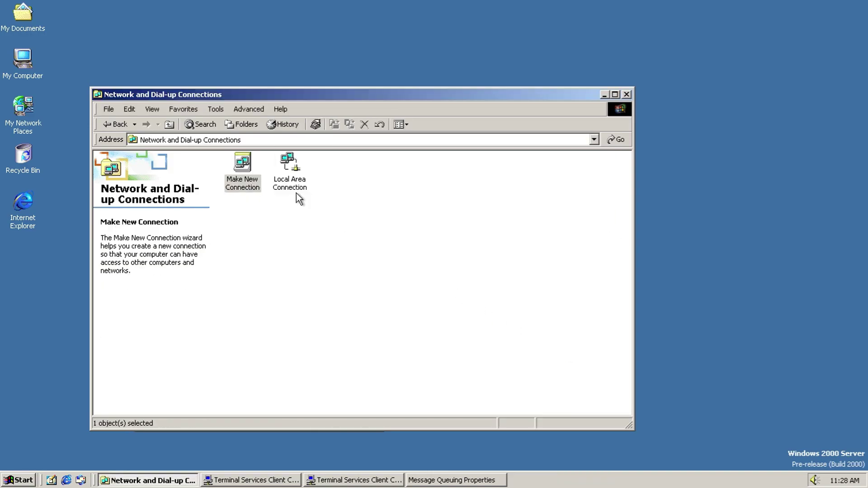
double_click(291, 187)
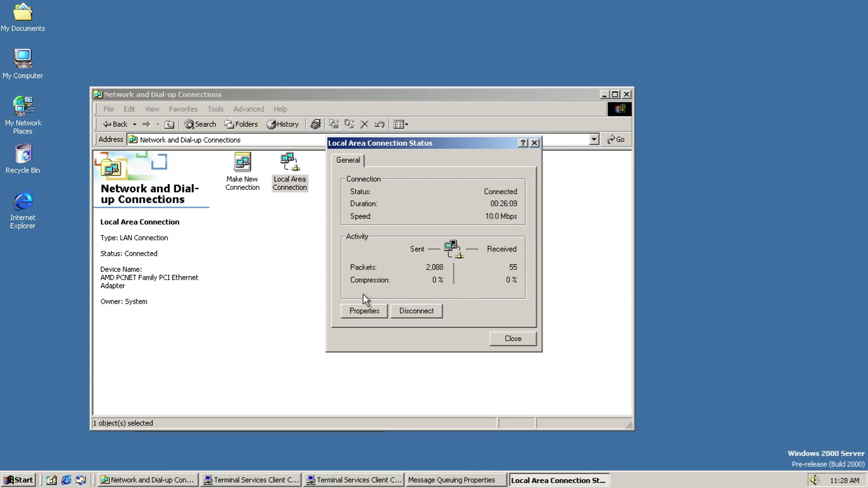
Step: View the Local Area Connection properties, close both connection dialogs, and return to Control Panel
click(357, 312)
drag(295, 214, 295, 254)
click(280, 351)
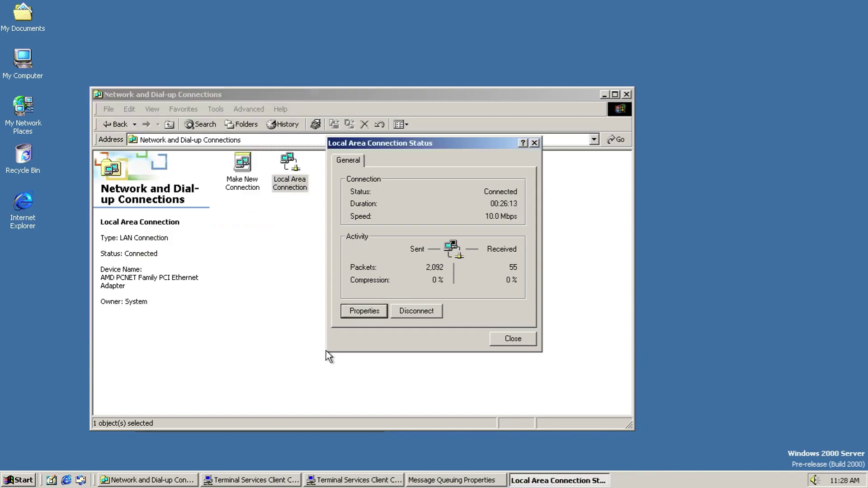
click(501, 339)
click(116, 126)
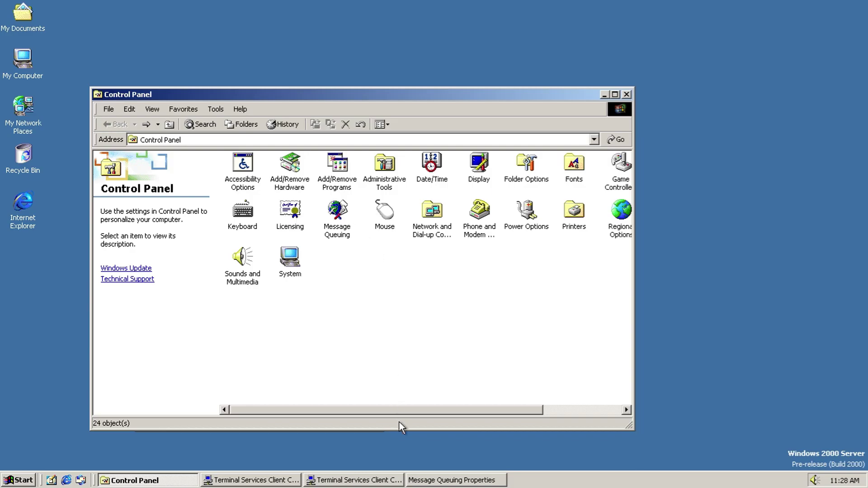
drag(400, 408, 428, 416)
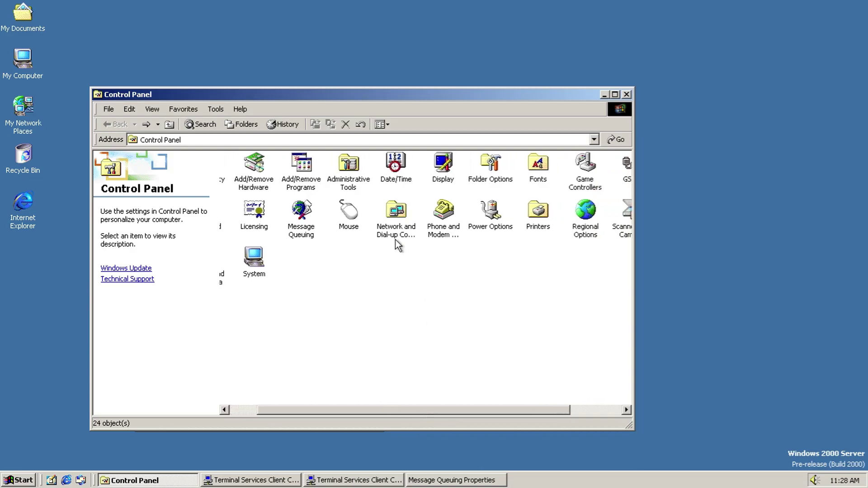
Step: Set up the dialing location with United States of America and area code 1
click(419, 226)
double_click(442, 226)
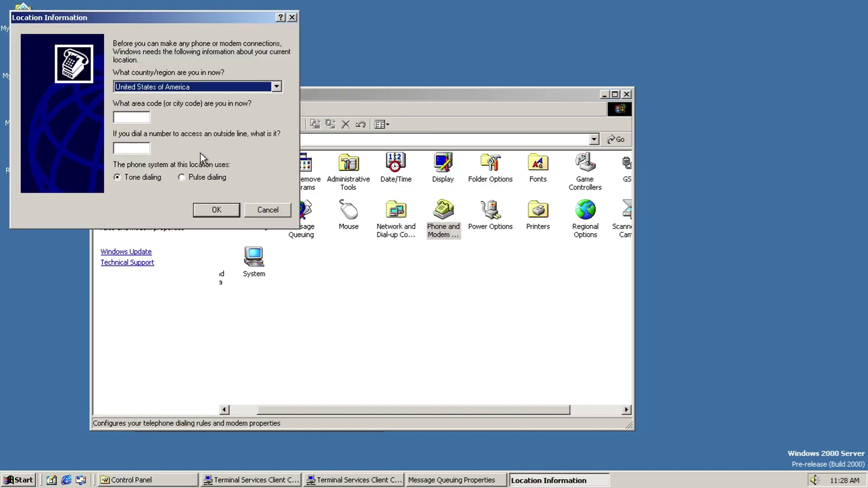
click(189, 87)
drag(276, 267, 281, 297)
click(233, 29)
click(114, 117)
text(1)
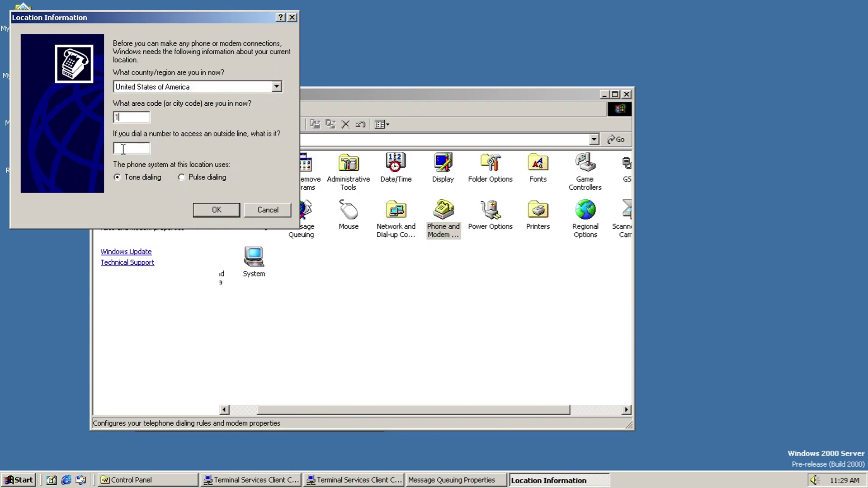
click(216, 210)
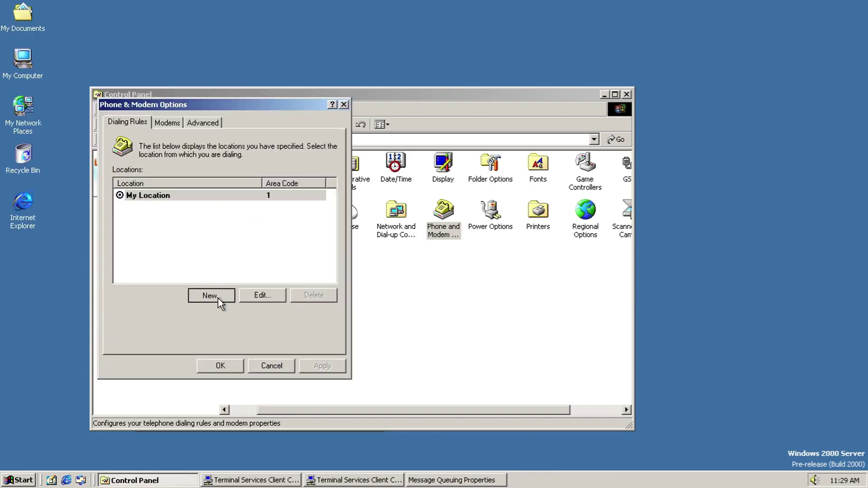
Step: Start a new dialing location keeping USA, and try then cancel a new area code rule
click(217, 296)
click(271, 240)
drag(292, 416, 314, 251)
click(315, 251)
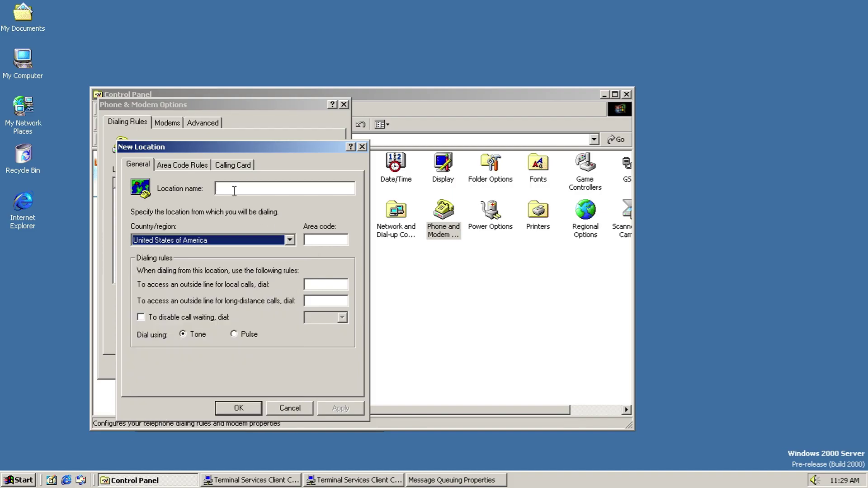
click(202, 166)
click(229, 332)
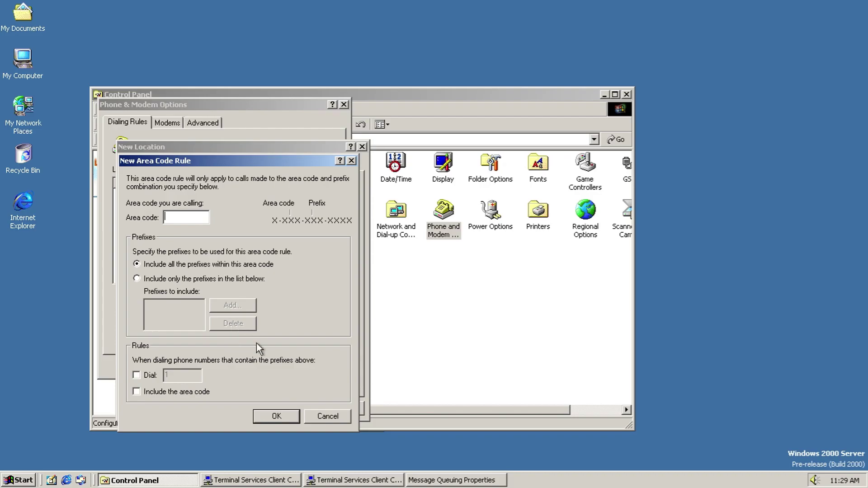
click(321, 414)
Step: Define a new calling card's long-distance steps: access number, PIN, wait, account, destination, digits
click(240, 165)
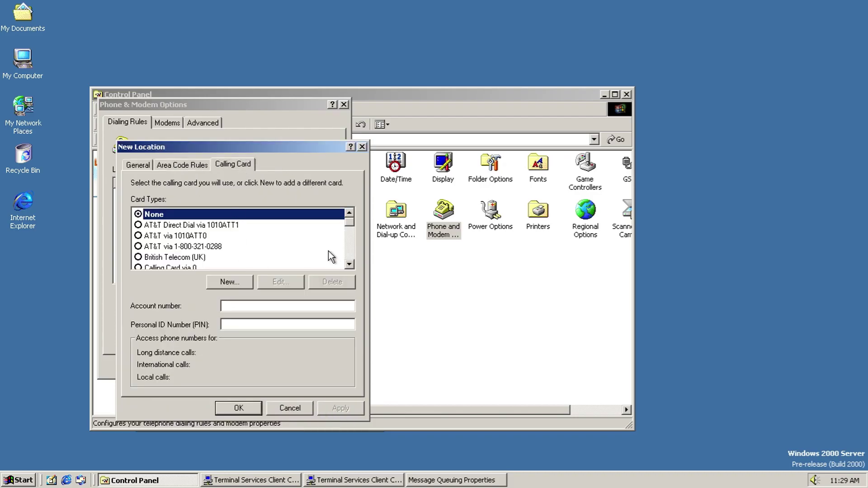
drag(347, 227, 348, 262)
click(227, 280)
click(210, 211)
click(212, 383)
click(224, 405)
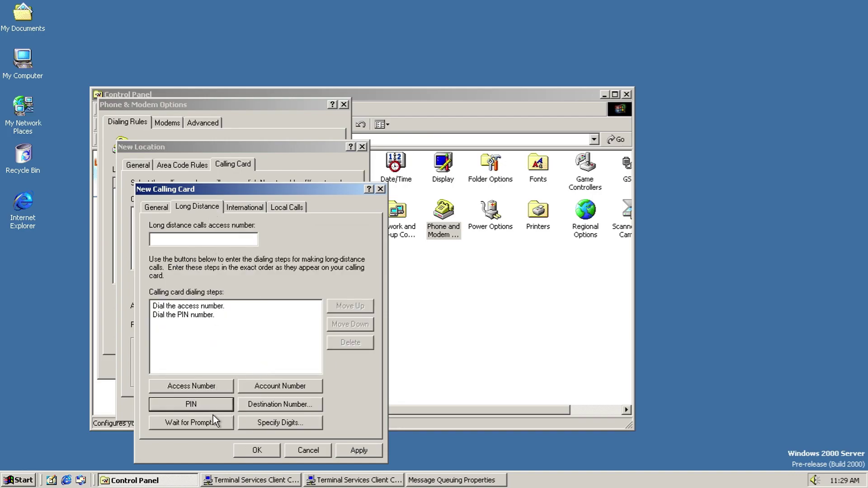
click(213, 416)
click(283, 322)
click(278, 388)
click(278, 399)
click(289, 309)
click(281, 423)
click(274, 277)
Step: Review the international and local call steps, then discard the calling card and new location
click(246, 207)
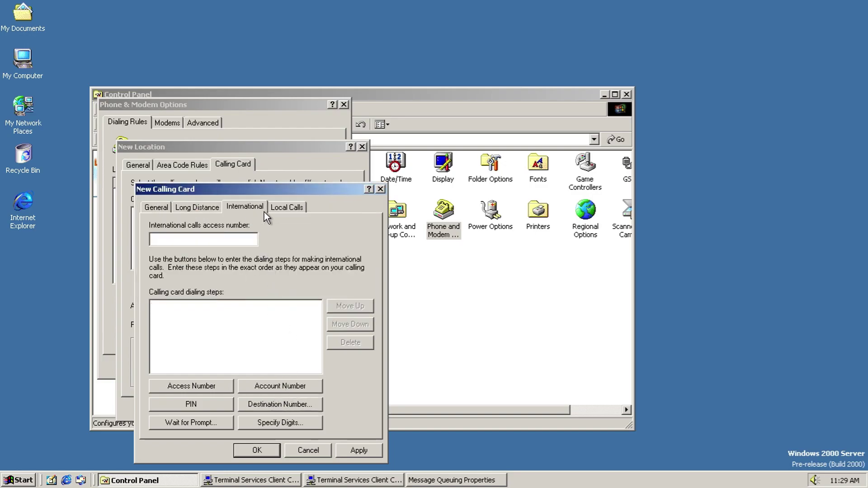
click(284, 207)
click(292, 450)
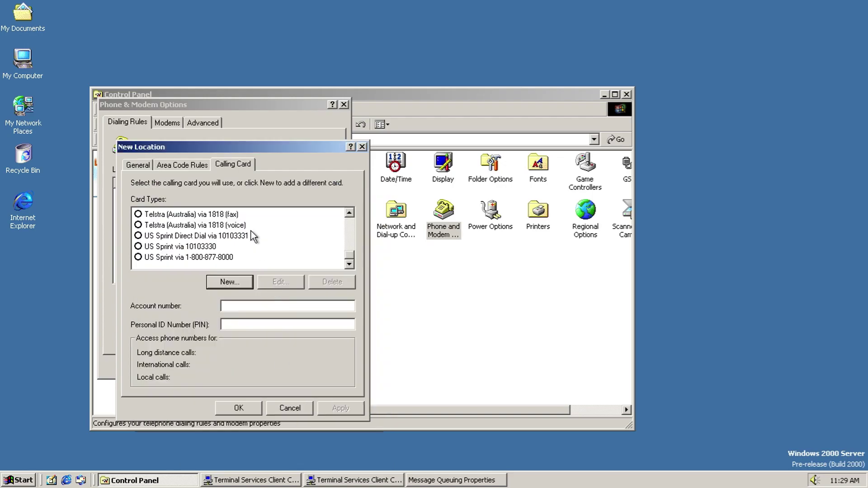
click(198, 166)
click(285, 406)
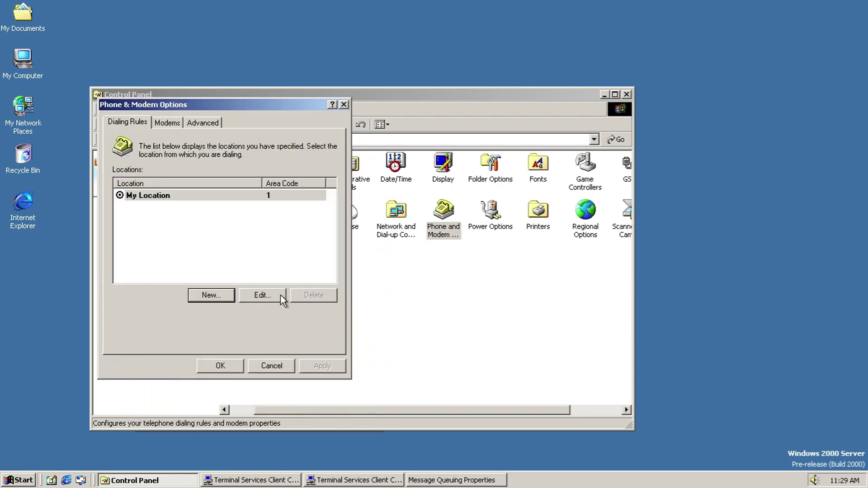
Step: Browse the Modems and Advanced tabs, and start then cancel the Add Modem wizard
click(166, 123)
click(196, 123)
click(179, 125)
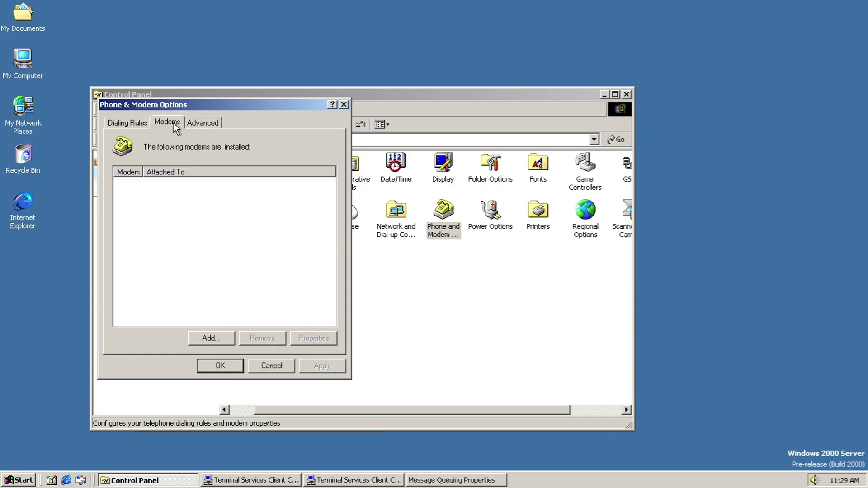
click(205, 339)
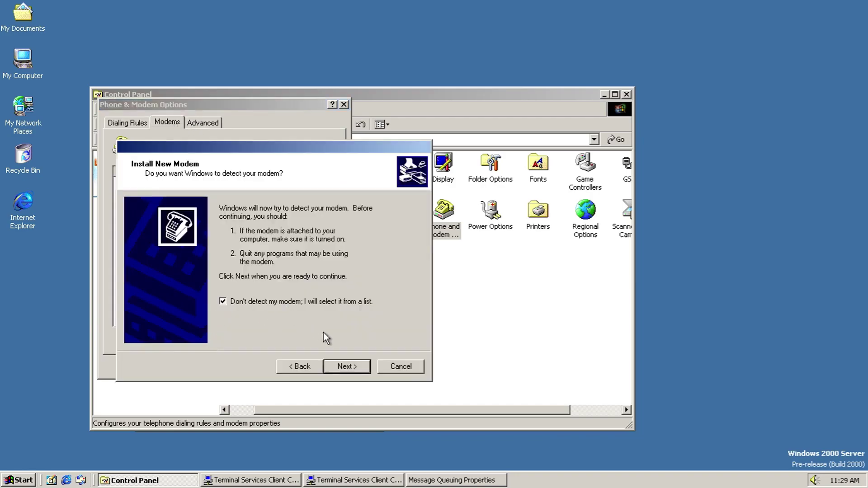
click(348, 366)
click(419, 282)
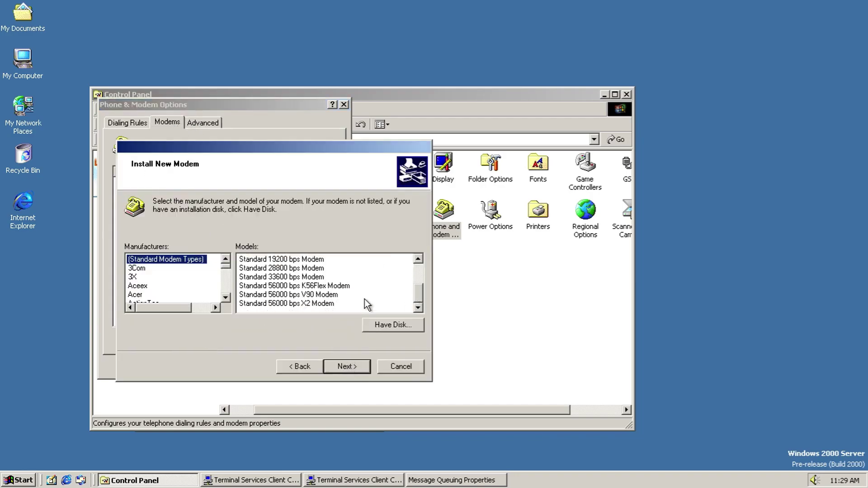
drag(225, 268, 226, 293)
click(403, 371)
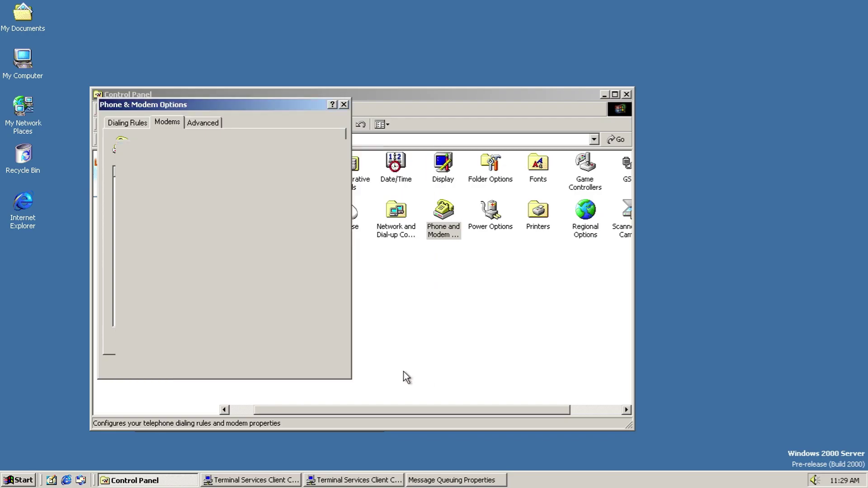
Step: Inspect the telephony driver list and H.323 provider configuration unchanged, then close Phone and Modem Options
click(208, 126)
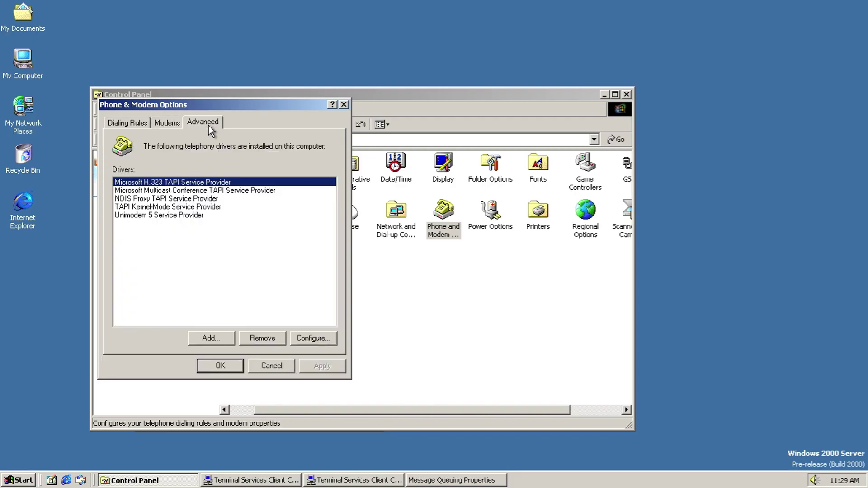
click(220, 339)
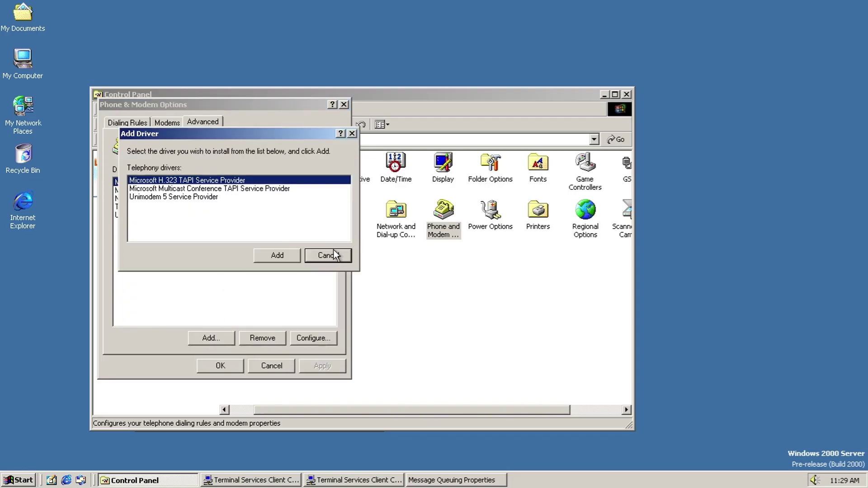
click(327, 255)
click(319, 343)
click(290, 233)
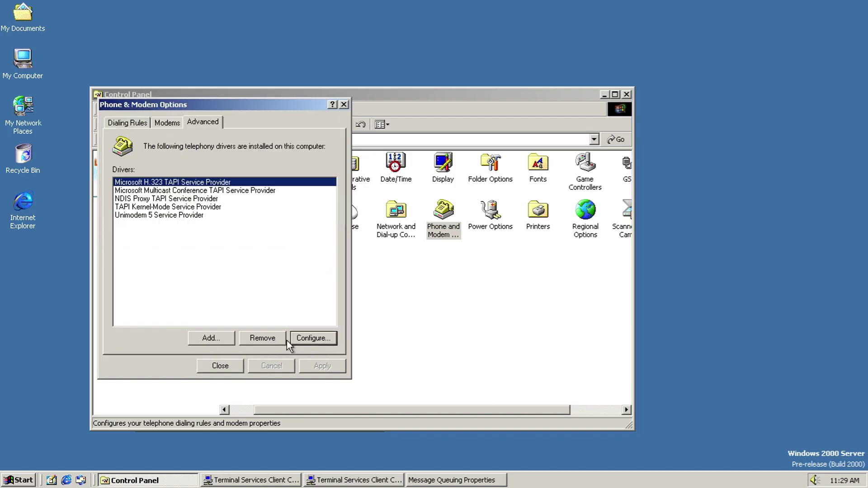
click(220, 367)
double_click(484, 211)
click(287, 199)
click(284, 198)
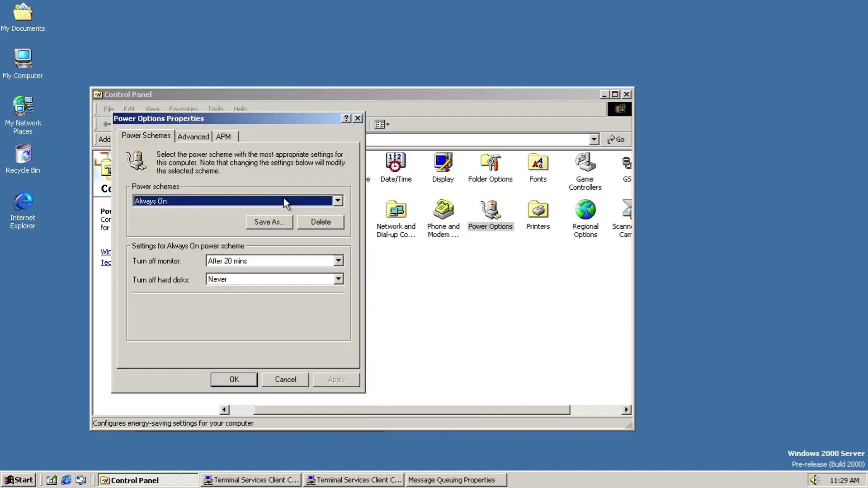
click(281, 259)
click(281, 256)
click(280, 260)
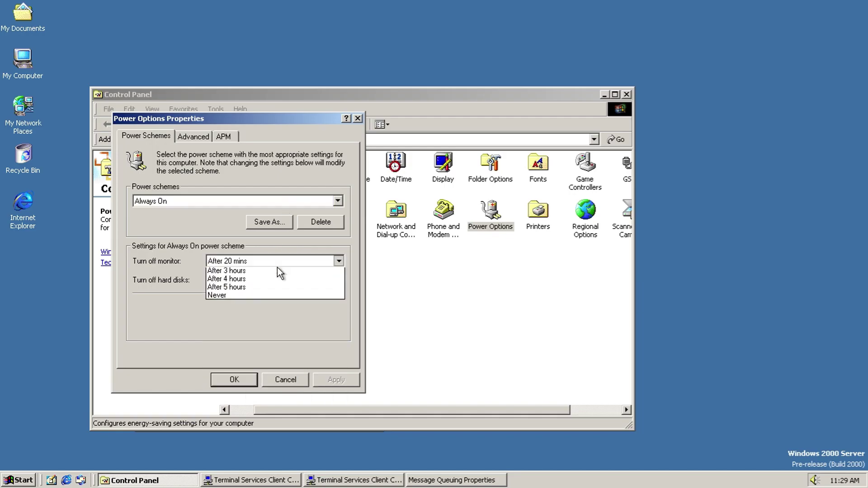
click(275, 259)
click(273, 276)
click(273, 276)
click(225, 200)
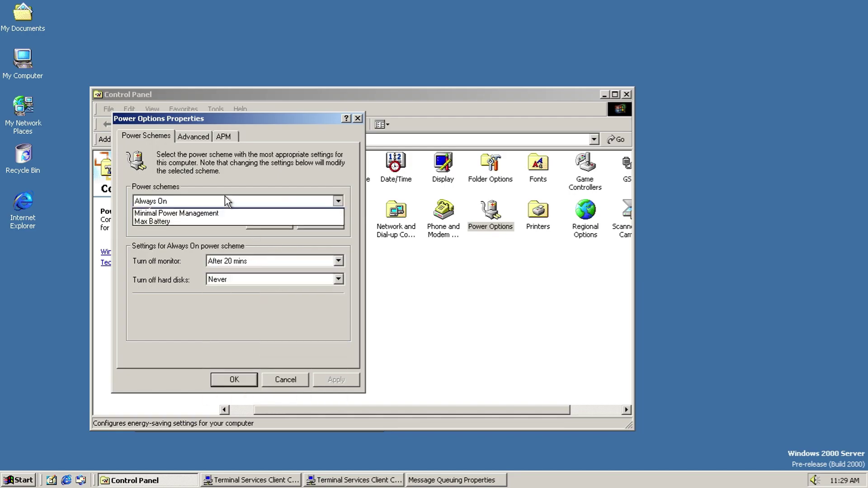
click(224, 196)
key(Up)
key(Up)
key(Up)
key(Down)
key(Down)
key(Down)
key(Down)
key(Down)
click(198, 137)
click(222, 136)
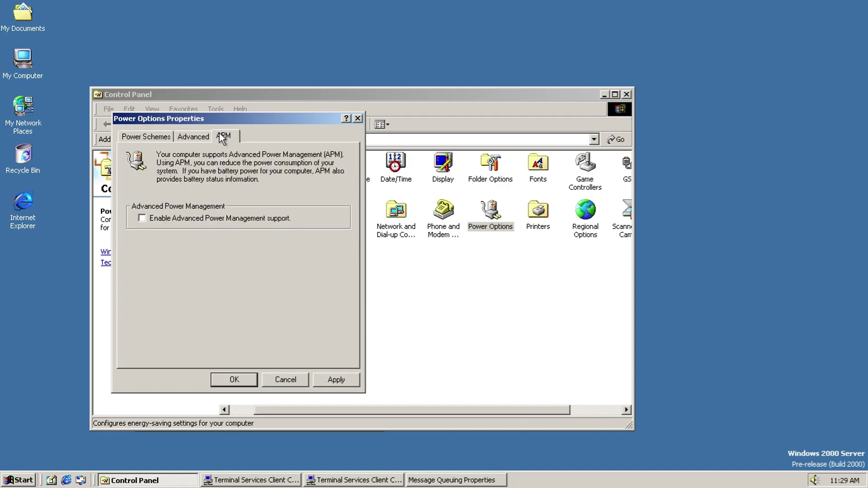
click(279, 385)
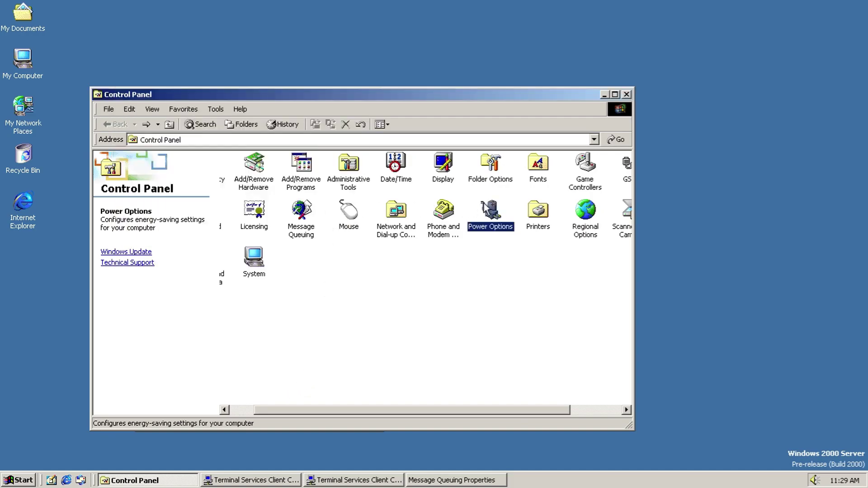
Step: In the Add Printer Wizard, explore the network option, then choose a local printer with automatic detection
double_click(545, 217)
double_click(243, 164)
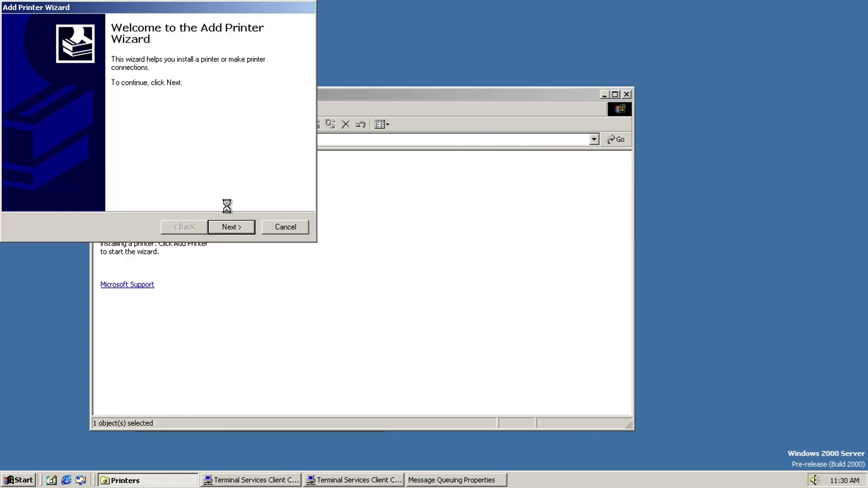
click(229, 226)
click(33, 113)
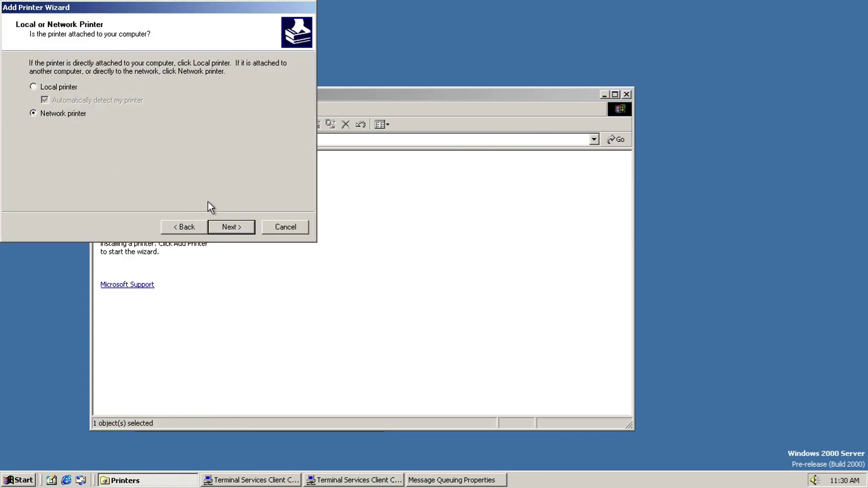
click(223, 224)
click(223, 225)
click(192, 226)
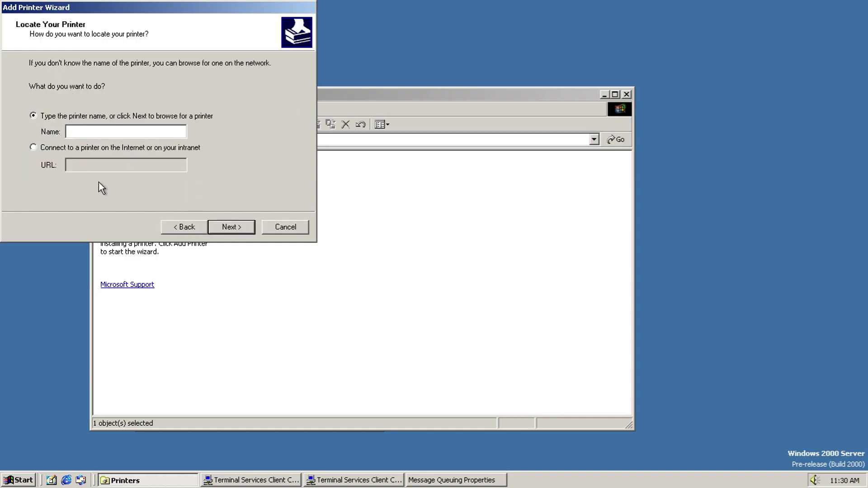
click(183, 221)
click(61, 88)
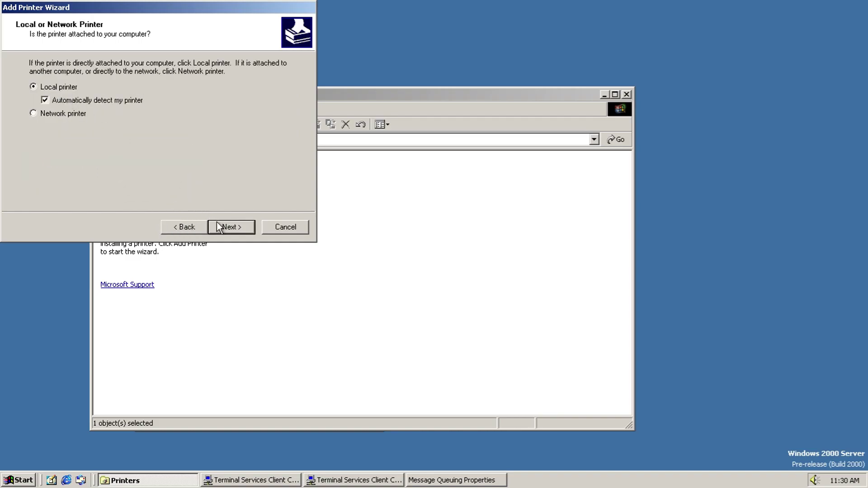
click(230, 226)
click(427, 265)
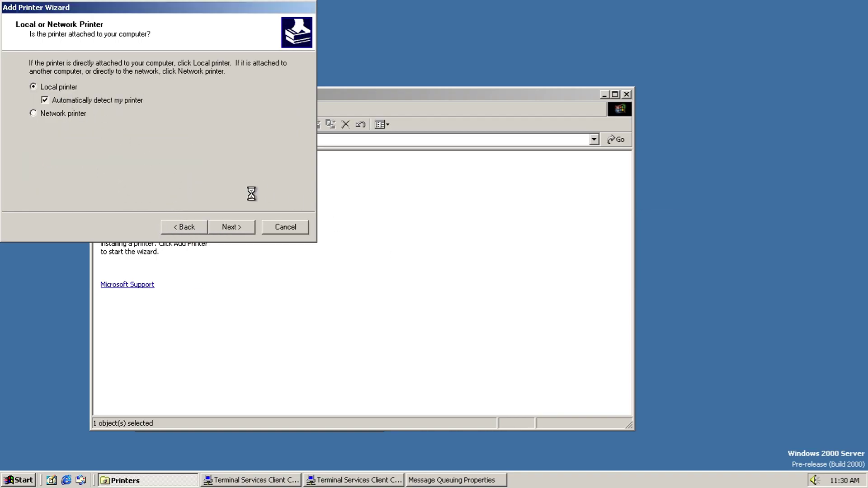
Step: Bring the Printers window to the front and go back to Control Panel
click(403, 217)
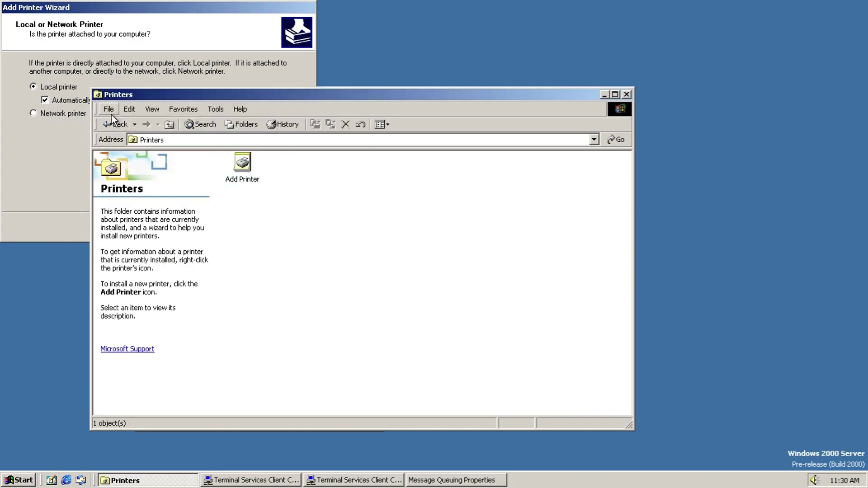
click(128, 42)
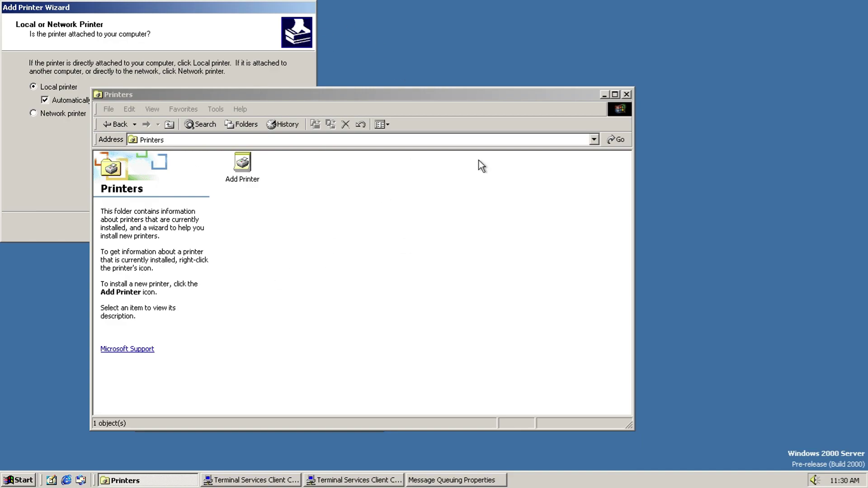
click(422, 276)
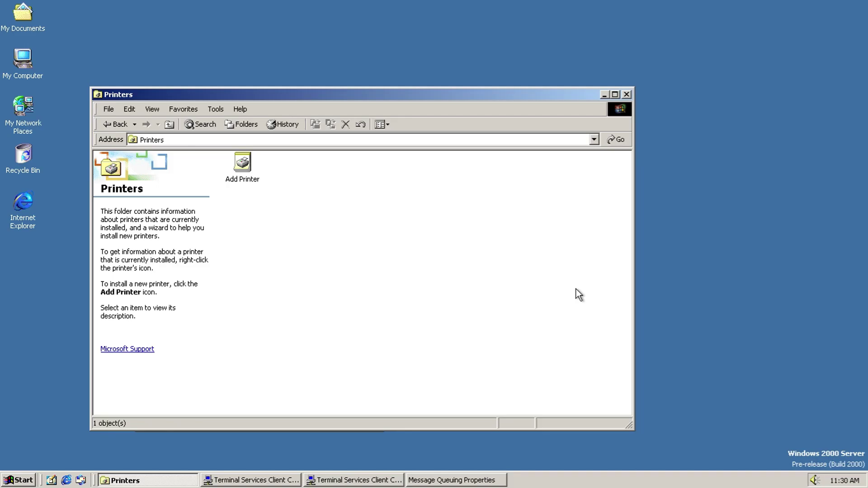
click(119, 124)
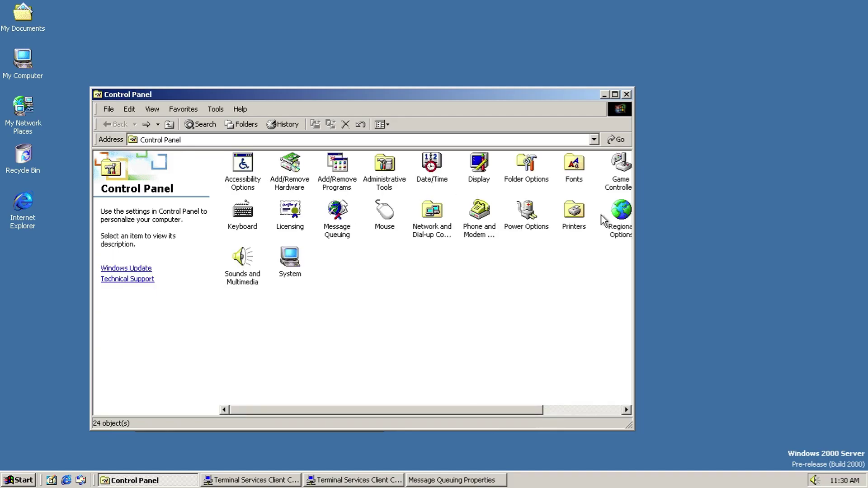
Step: Open Regional Options and keep English (United States) as the user locale
double_click(616, 217)
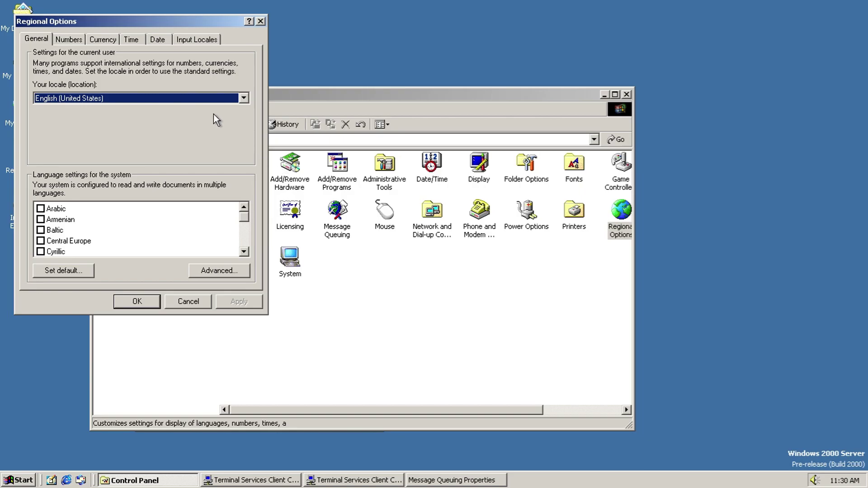
click(219, 98)
drag(244, 145, 247, 202)
click(228, 63)
Step: Browse the system locale list under Set default and dismiss it without changes
click(80, 271)
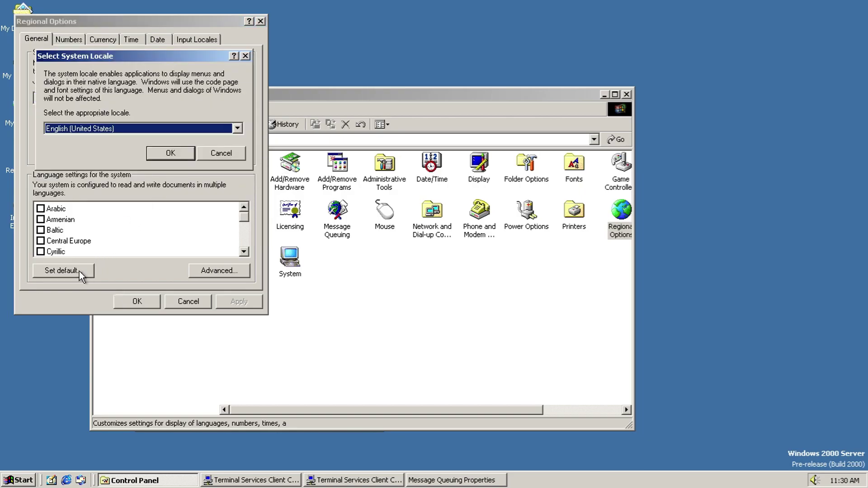
key(alt+Down)
mouse_move(240, 154)
mouse_down()
mouse_move(245, 145)
mouse_move(247, 168)
mouse_up()
key(Escape)
key(Escape)
Step: View the code page conversion tables under Advanced and close them unchanged
drag(244, 218, 244, 254)
scroll(241, 254, up, 4)
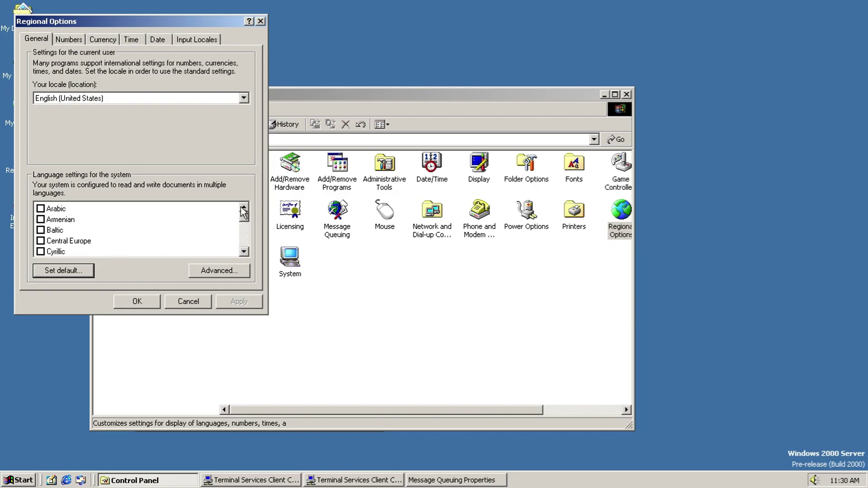
click(220, 270)
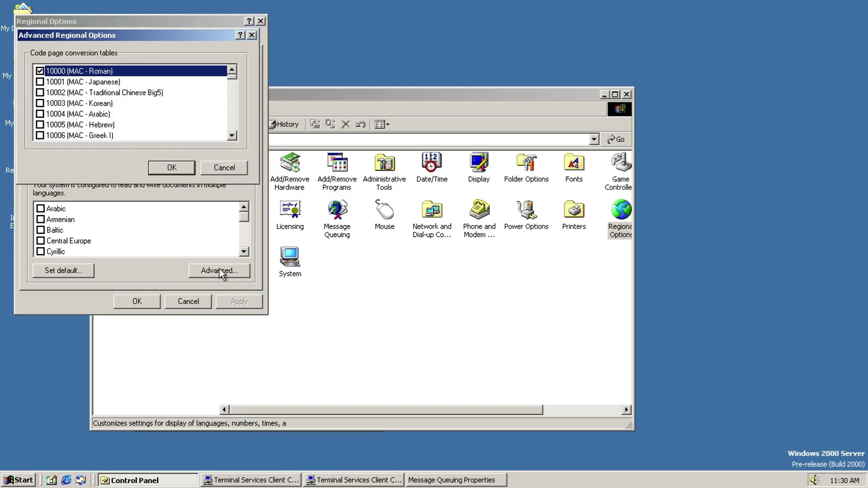
drag(234, 74, 235, 146)
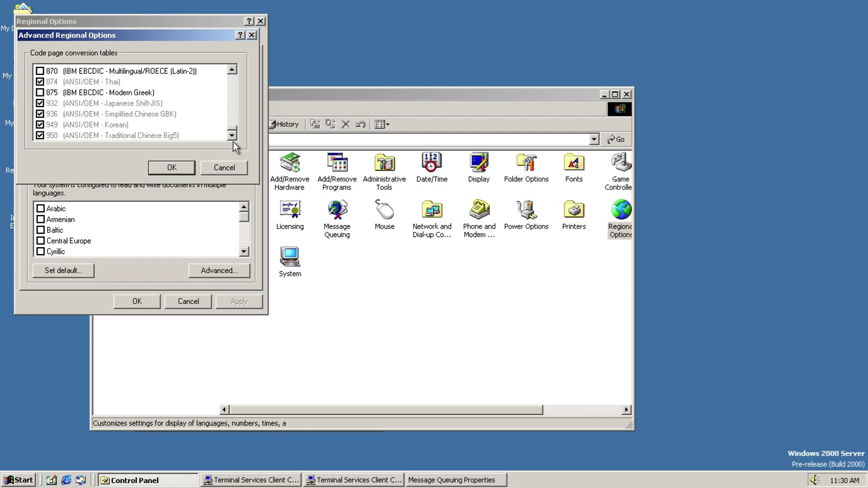
click(234, 166)
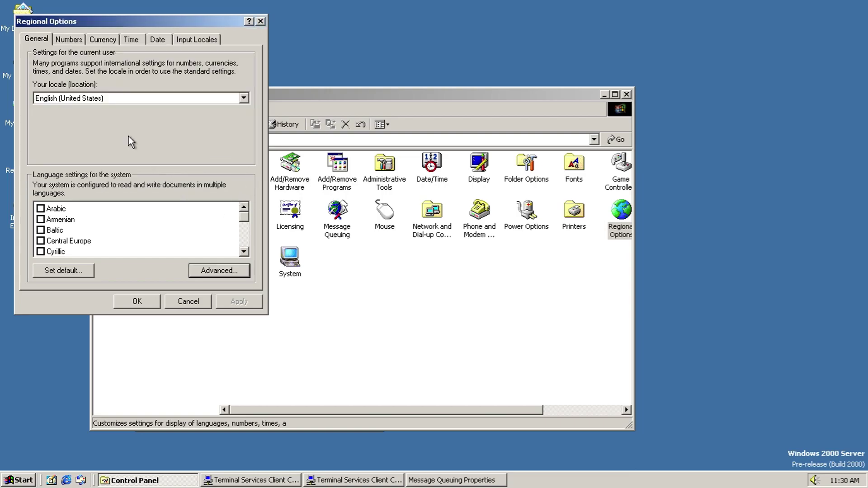
Step: Review the Numbers tab options, from decimal symbol through measurement system, without changing them
click(69, 40)
click(230, 114)
click(231, 114)
click(231, 146)
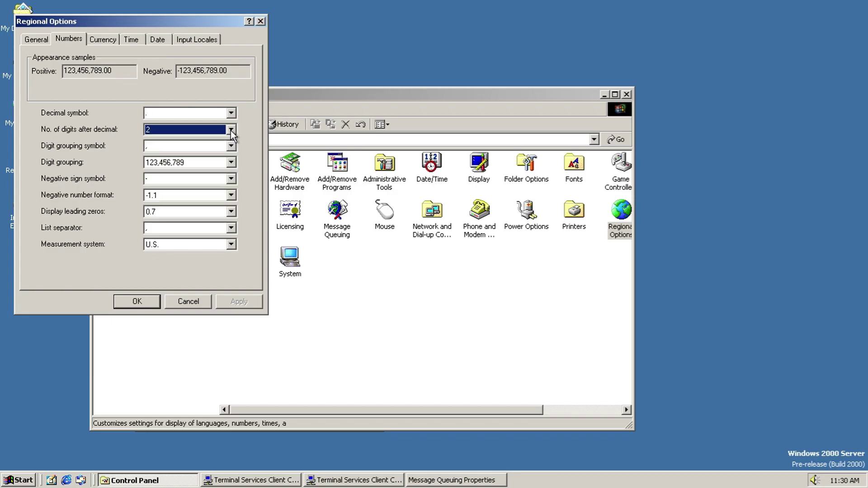
click(231, 146)
click(231, 162)
click(231, 162)
click(231, 179)
click(231, 179)
click(231, 195)
click(231, 195)
click(231, 211)
click(231, 227)
click(231, 227)
click(231, 227)
click(231, 244)
click(231, 244)
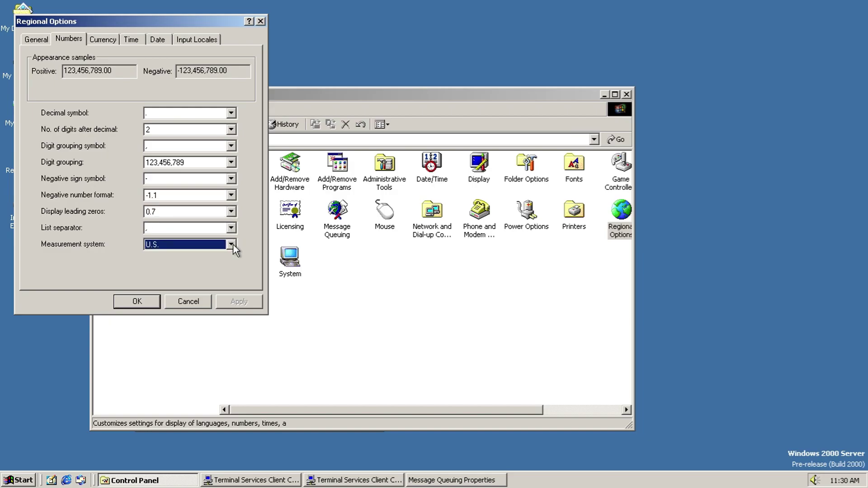
Step: On the Currency tab, review the symbol, positive format and negative currency format choices unchanged
click(115, 41)
click(231, 112)
click(231, 112)
click(231, 131)
click(231, 130)
click(231, 147)
click(237, 158)
click(234, 150)
click(232, 212)
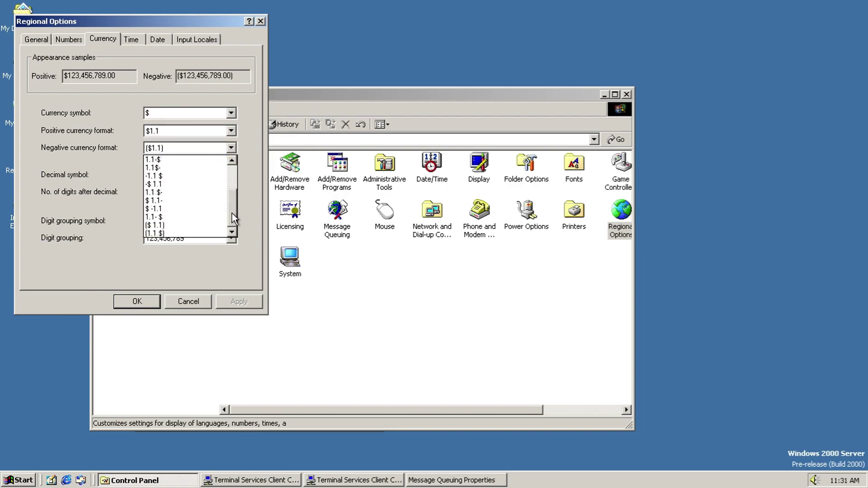
click(241, 198)
Step: Review the currency decimal, digit grouping and symbol options, leaving them as they are
click(234, 174)
click(234, 174)
click(235, 196)
click(235, 196)
click(232, 226)
click(233, 226)
click(232, 238)
click(232, 238)
click(231, 115)
click(231, 117)
click(231, 130)
click(231, 131)
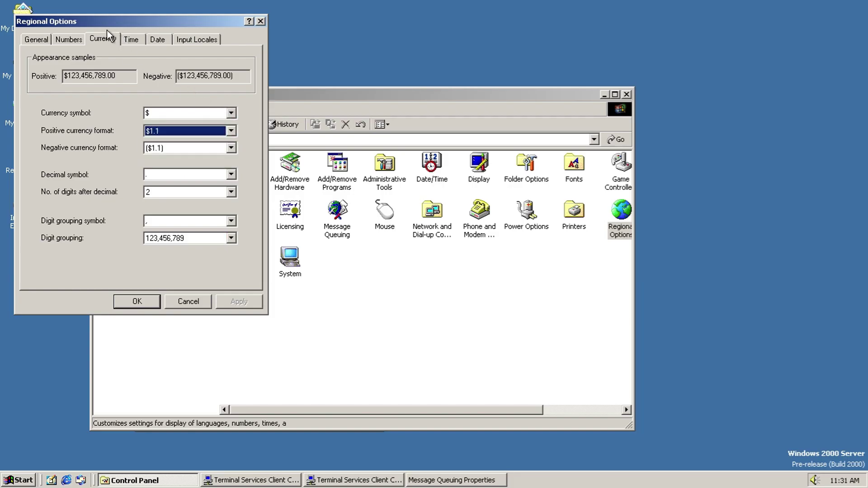
Step: Review the Time tab's time format, separator and AM symbol choices
click(132, 39)
click(159, 104)
click(159, 104)
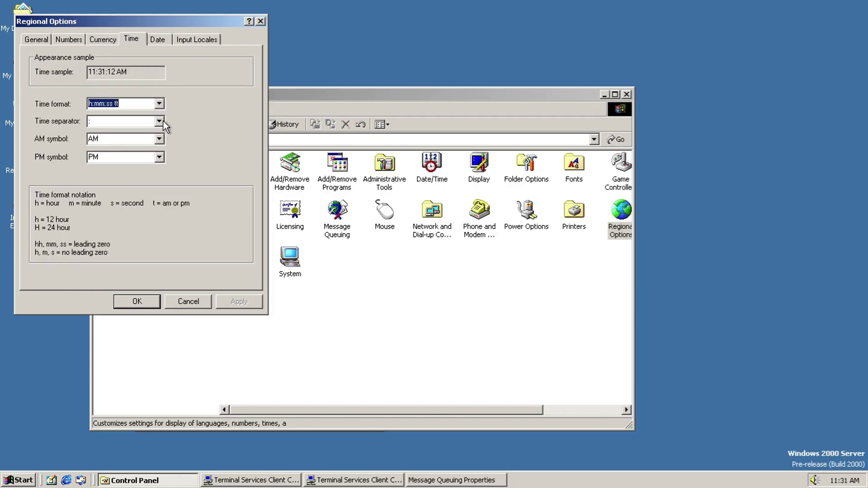
click(159, 121)
click(159, 121)
click(159, 139)
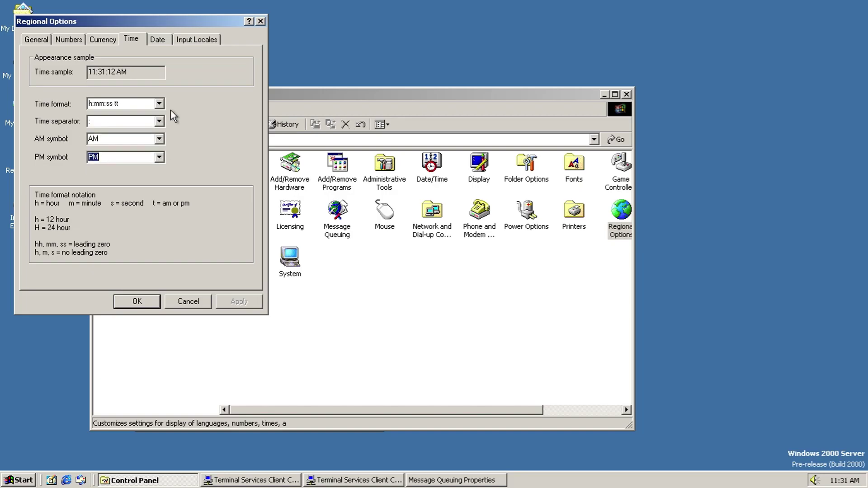
Step: Review the Date tab's short date, separator and long date format choices
click(158, 40)
click(231, 182)
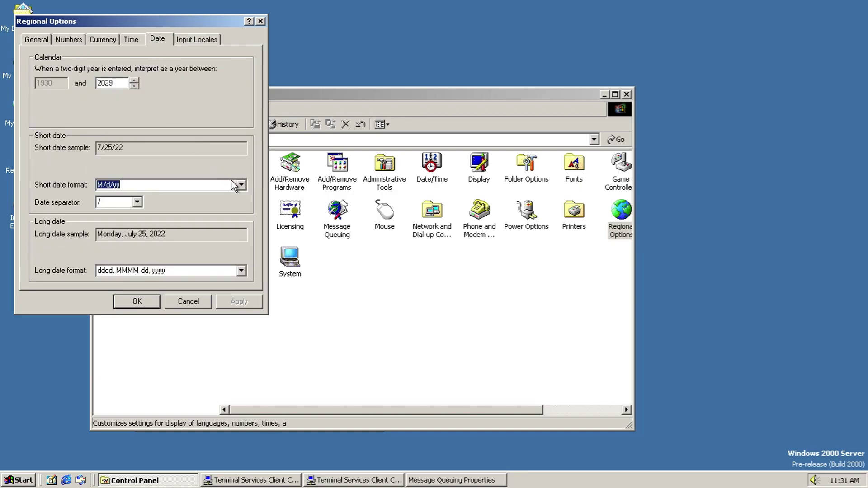
click(240, 186)
click(240, 186)
click(136, 202)
click(136, 202)
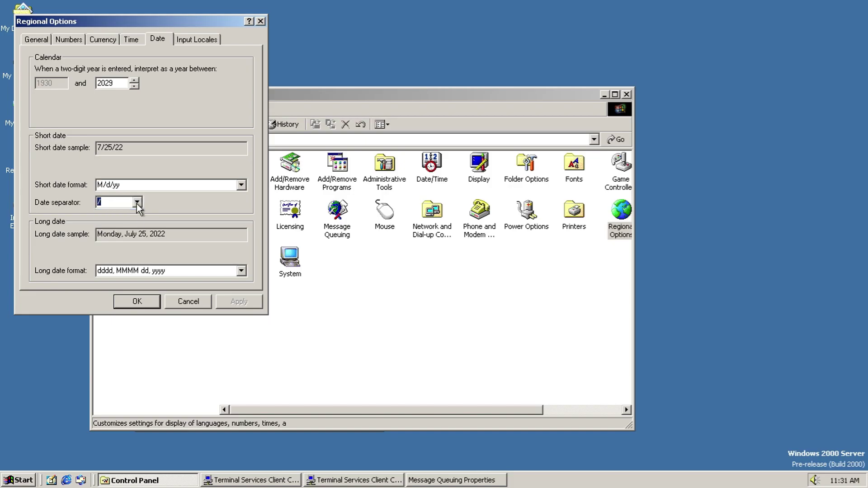
click(241, 271)
click(241, 271)
Step: Start adding an input locale, view the language and keyboard layout lists, then cancel
click(196, 39)
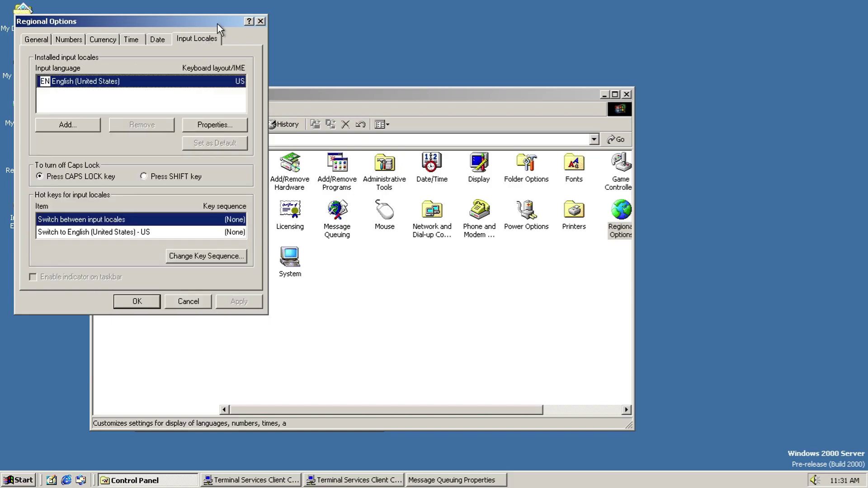
click(84, 131)
click(237, 86)
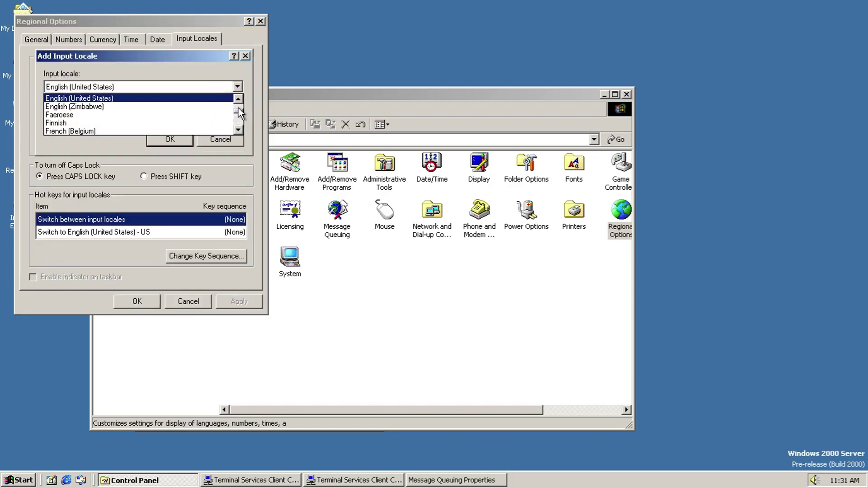
drag(240, 113, 241, 89)
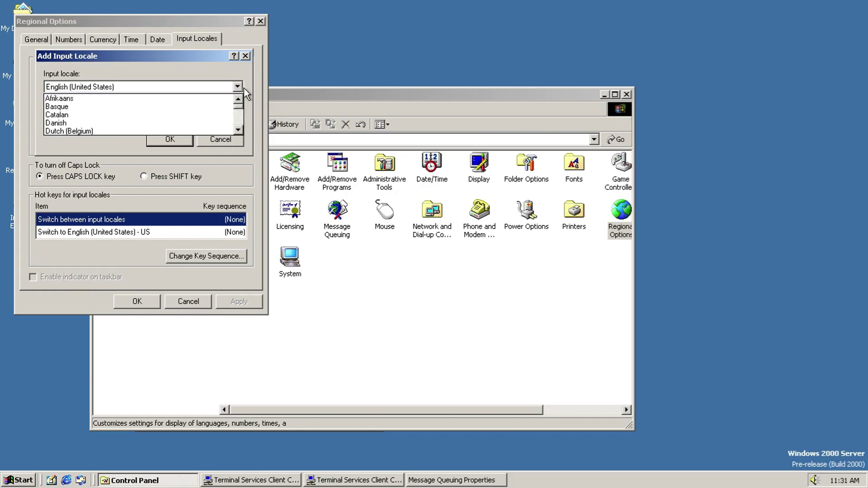
click(238, 87)
click(234, 117)
drag(237, 147, 239, 132)
click(243, 143)
click(237, 144)
Step: Inspect the hotkey key sequence settings without changes, then cancel Regional Options
click(219, 254)
click(228, 199)
click(210, 233)
click(216, 253)
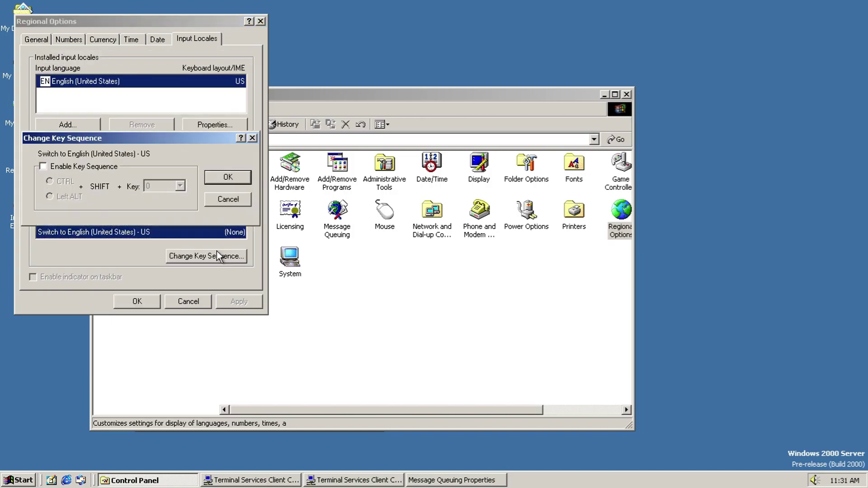
click(225, 194)
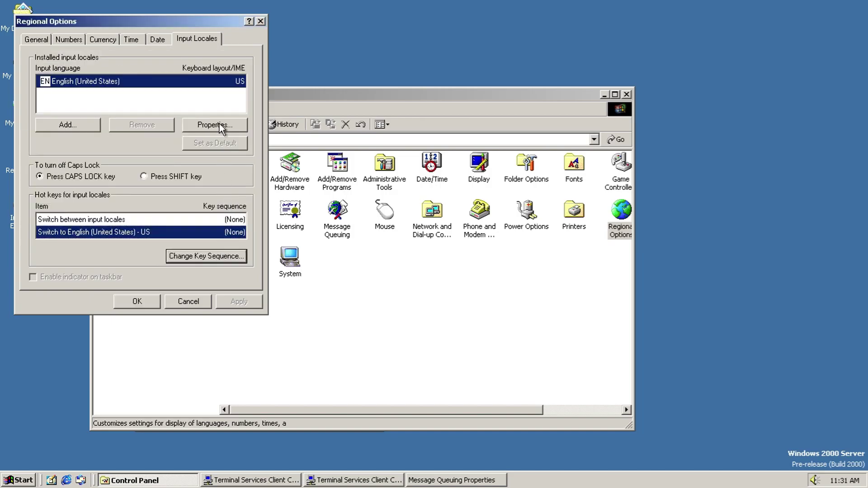
click(197, 296)
drag(343, 410, 476, 413)
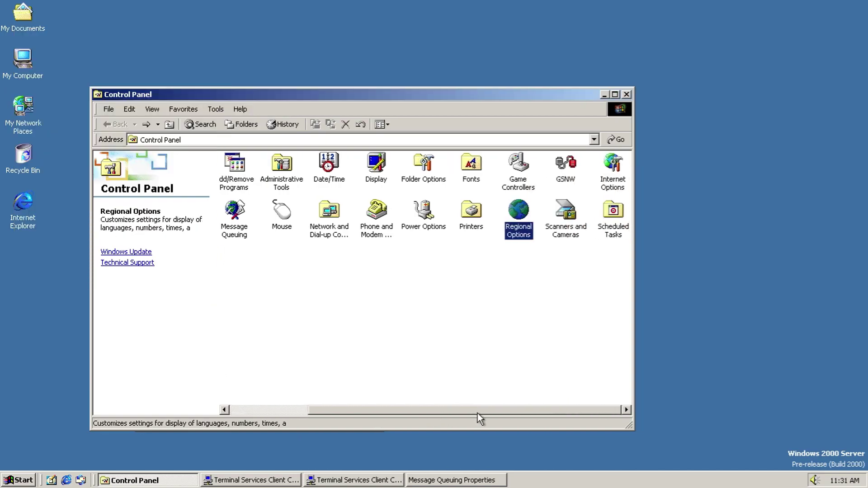
double_click(564, 230)
click(173, 220)
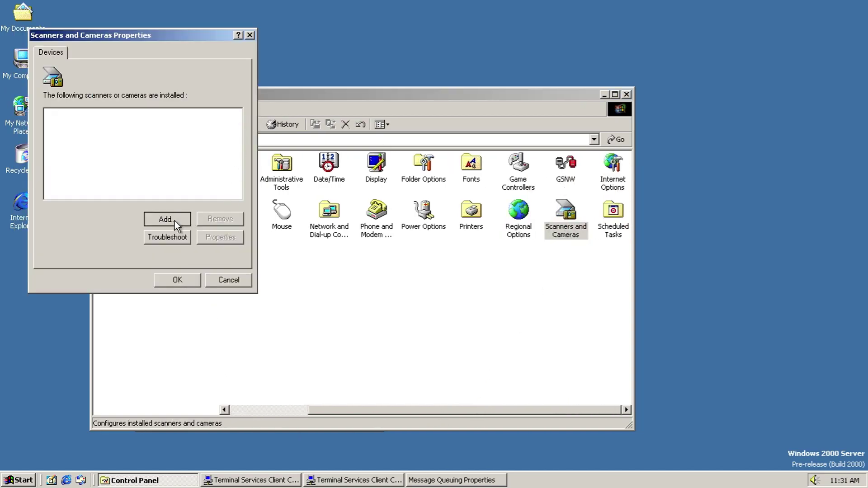
mouse_move(152, 204)
mouse_down()
mouse_move(146, 250)
mouse_move(141, 196)
mouse_up()
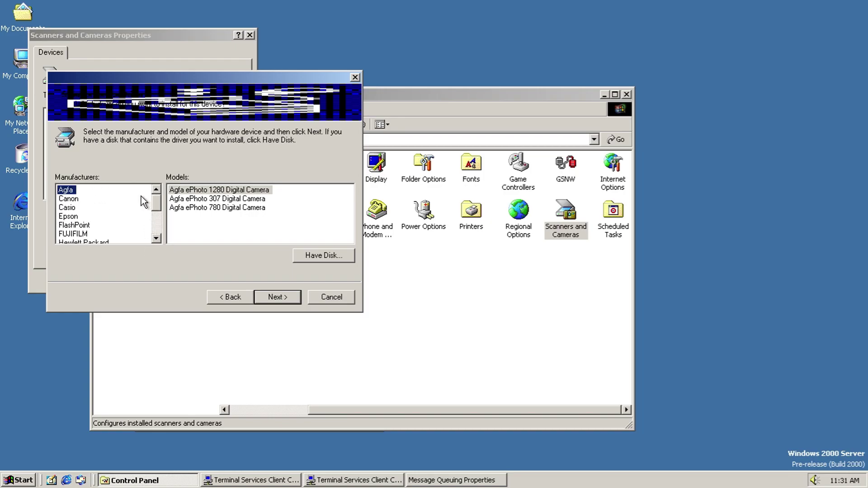
click(92, 199)
click(74, 216)
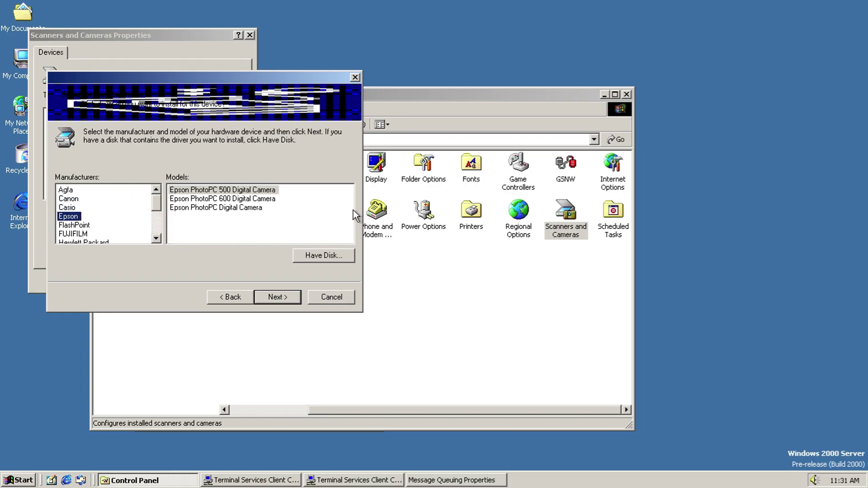
key(Up)
mouse_move(350, 201)
mouse_down()
mouse_move(351, 220)
mouse_move(351, 199)
mouse_up()
key(Down)
key(Down)
key(Down)
key(Down)
key(Down)
key(Down)
key(Down)
key(Down)
key(Down)
key(Down)
key(Up)
scroll(348, 208, down, 1)
key(Down)
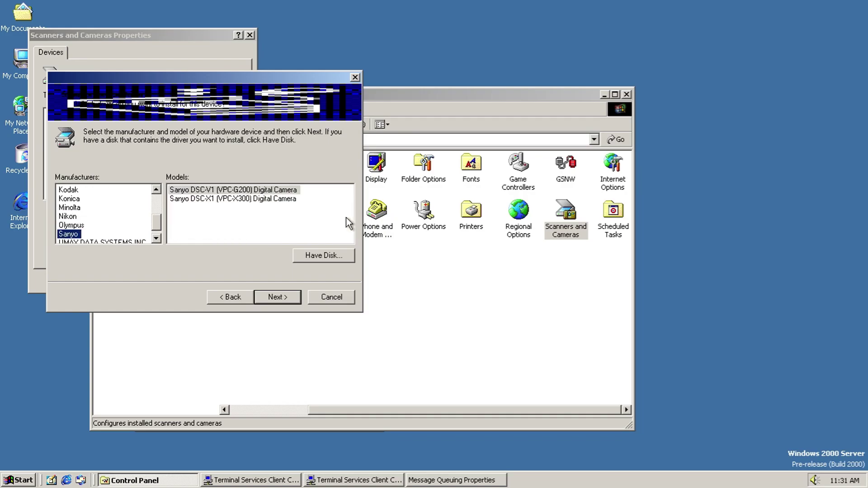
key(Down)
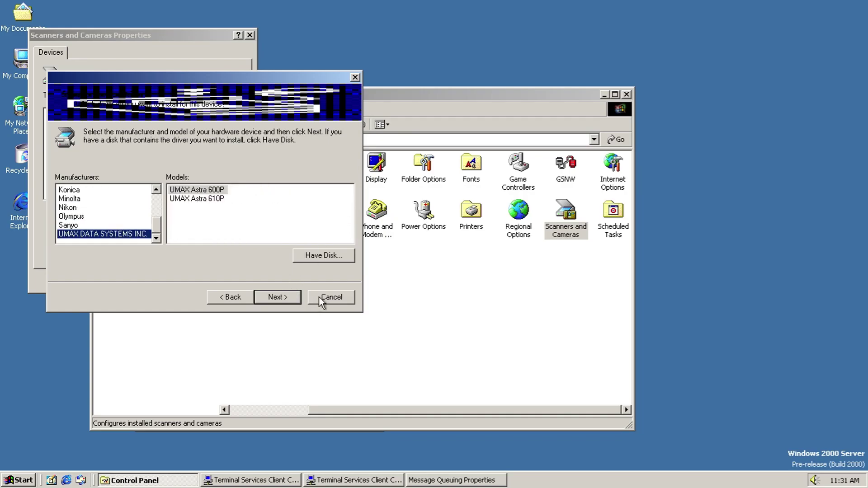
click(325, 297)
click(240, 277)
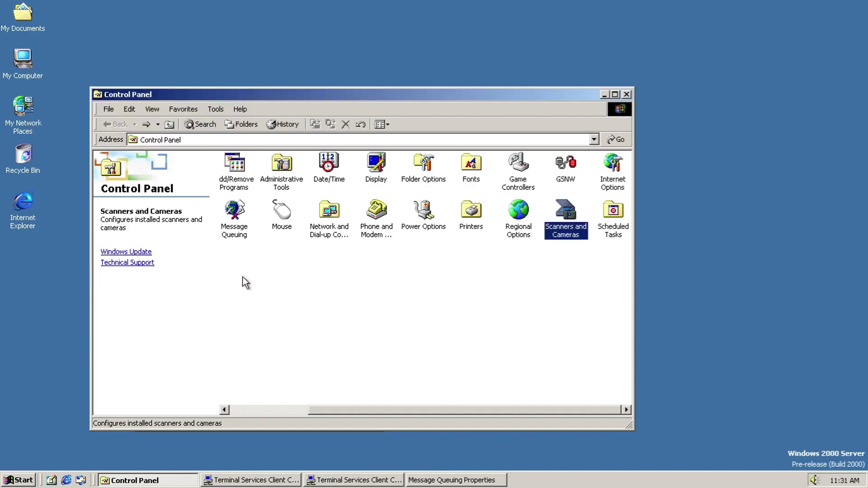
double_click(605, 234)
double_click(245, 179)
click(260, 254)
drag(335, 151, 335, 202)
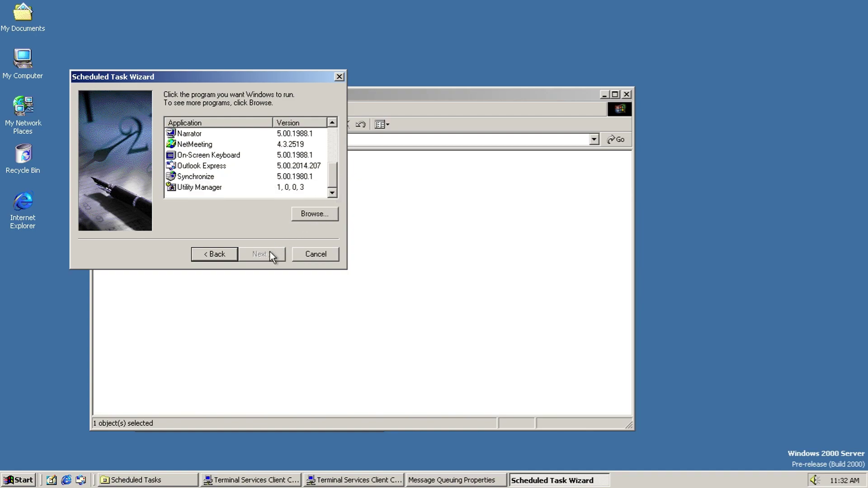
click(203, 177)
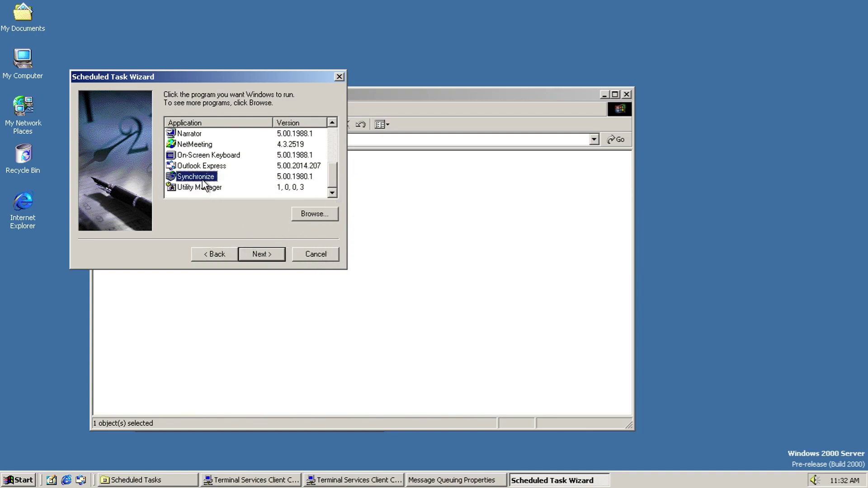
click(251, 253)
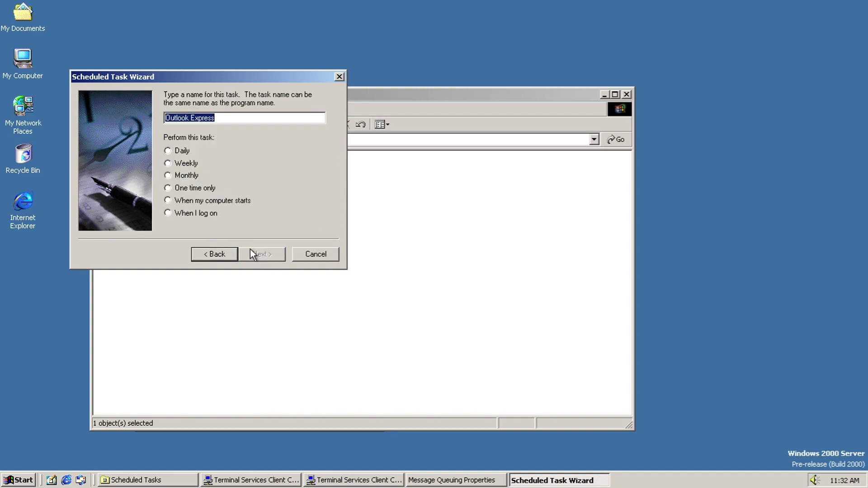
click(211, 215)
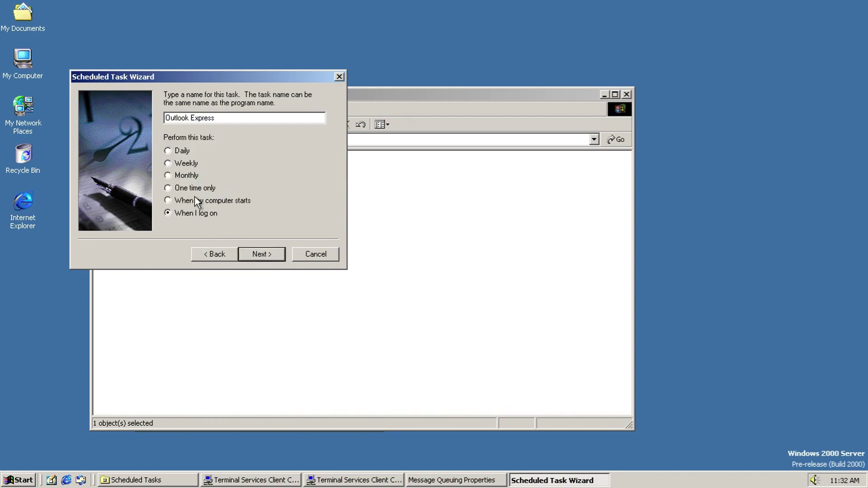
click(273, 252)
click(272, 254)
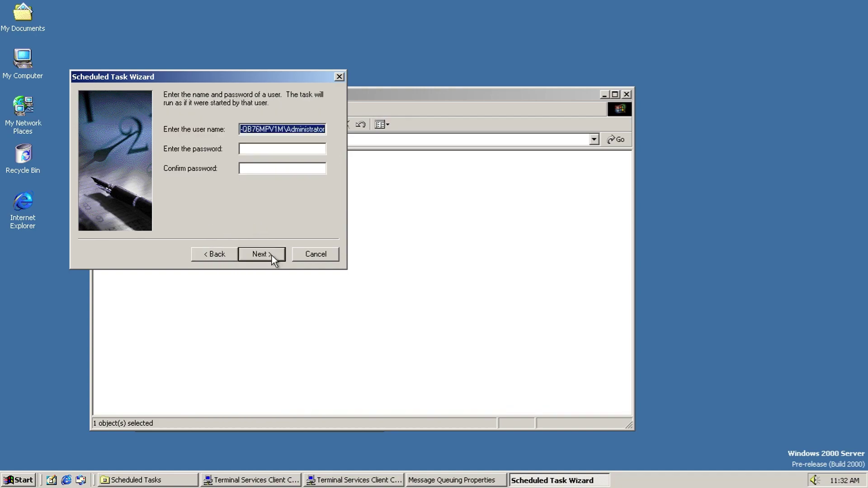
click(233, 253)
click(217, 158)
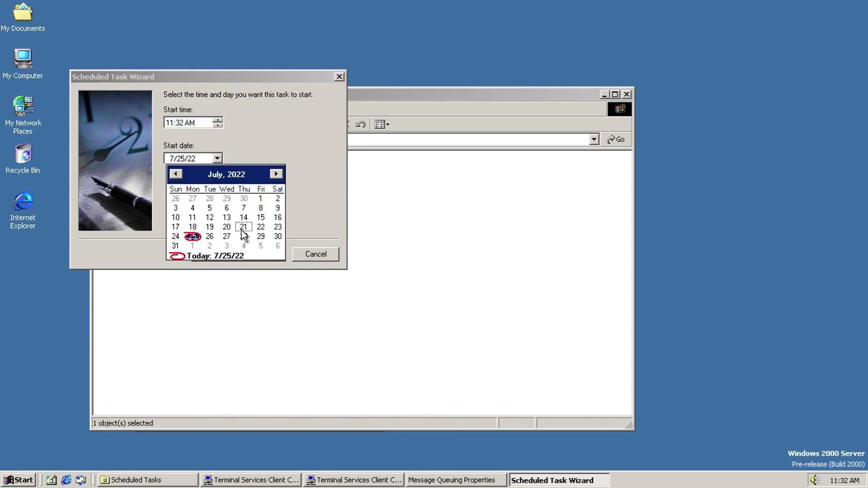
click(243, 227)
click(217, 159)
click(277, 235)
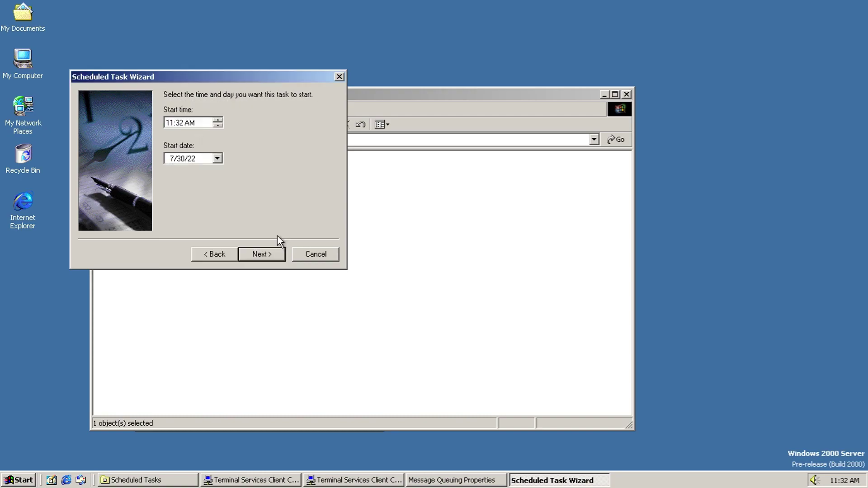
click(272, 252)
click(261, 148)
text(******)
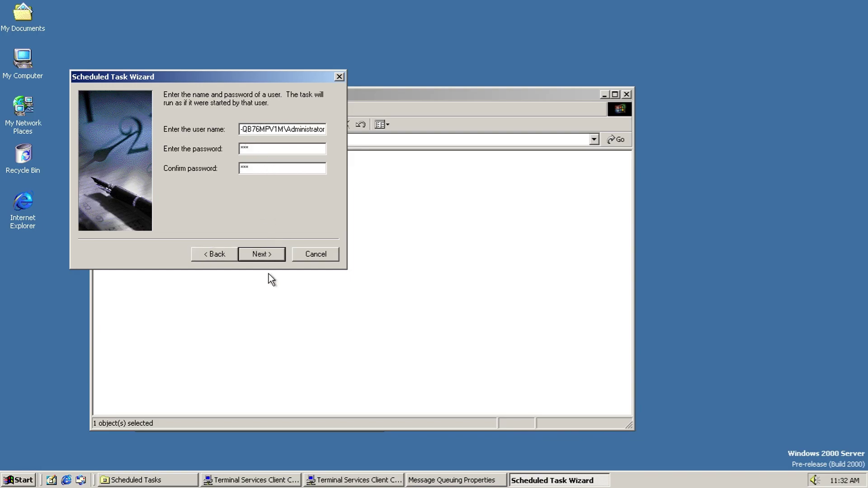
click(264, 254)
click(264, 253)
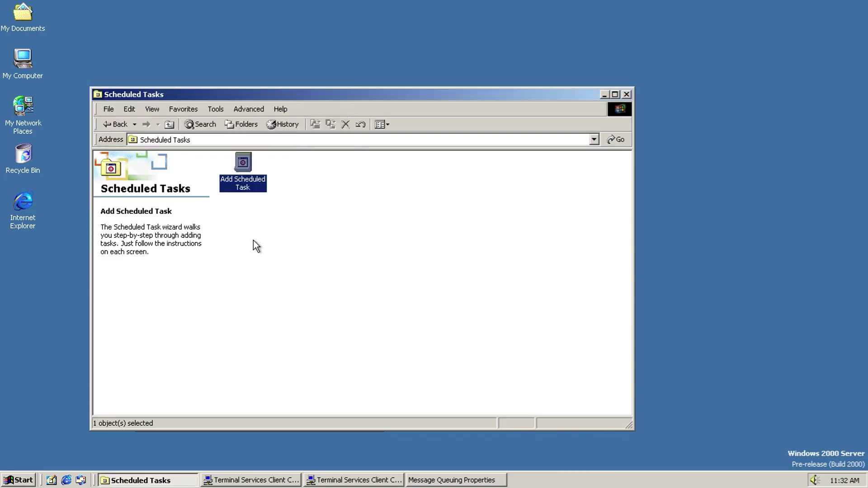
click(110, 125)
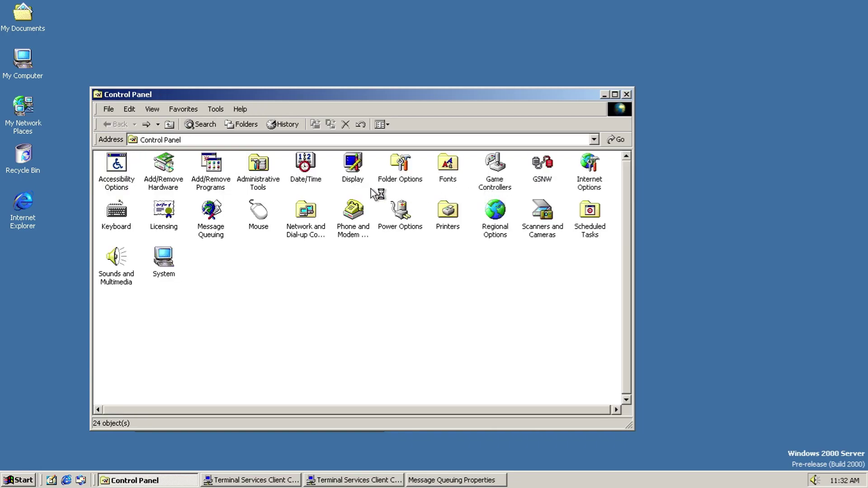
Step: Open Sounds and Multimedia and preview the Critical Stop, Default Beep and Exclamation sounds
double_click(131, 260)
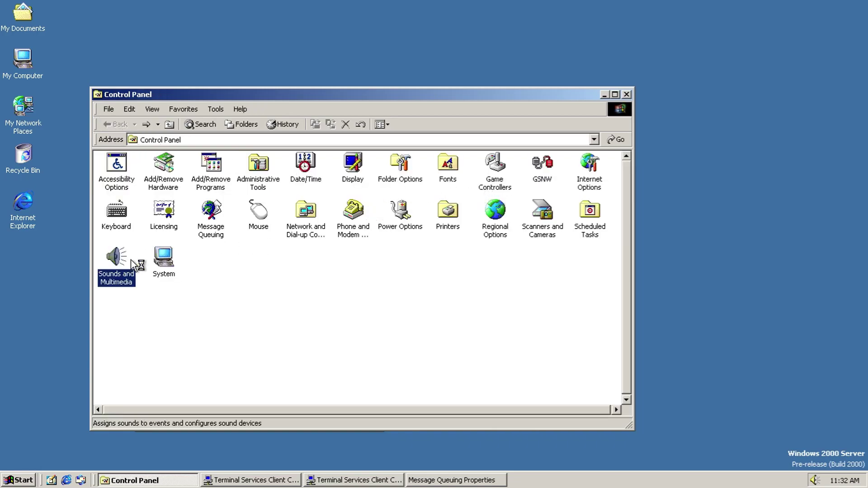
click(141, 151)
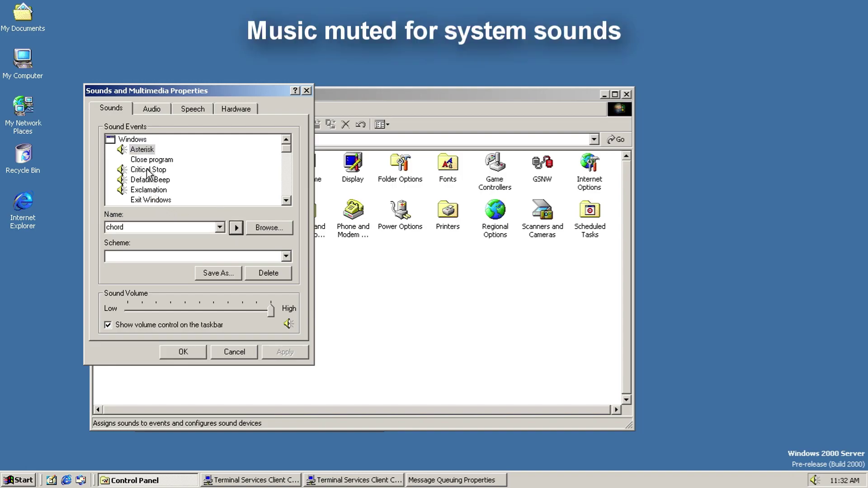
click(147, 170)
click(237, 229)
click(150, 179)
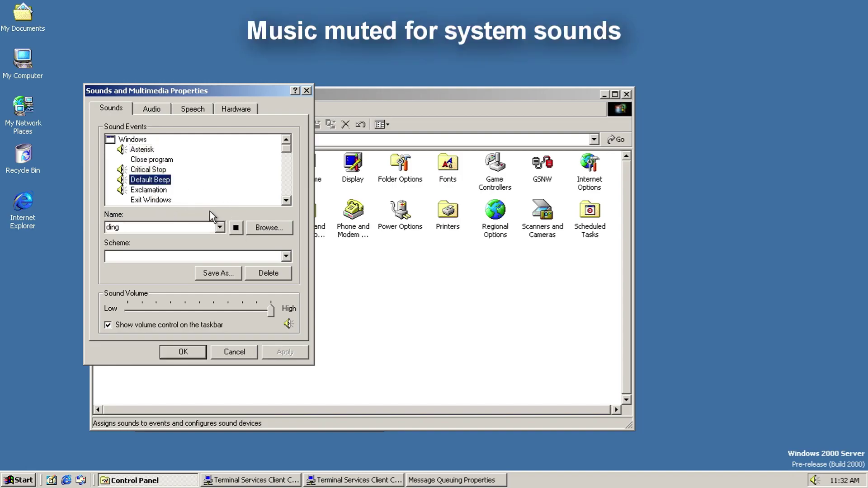
click(233, 227)
click(146, 190)
click(237, 223)
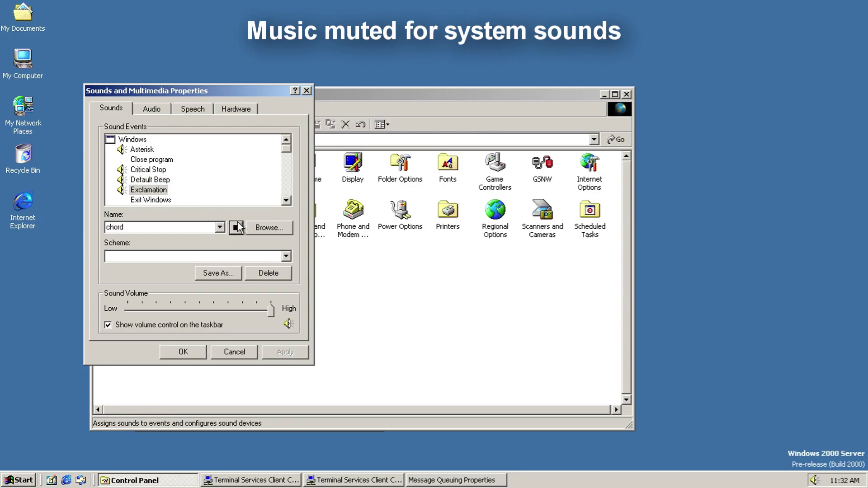
Step: Assign Windows Logoff Sound to the Exit Windows event and apply it
click(142, 200)
click(193, 257)
click(203, 232)
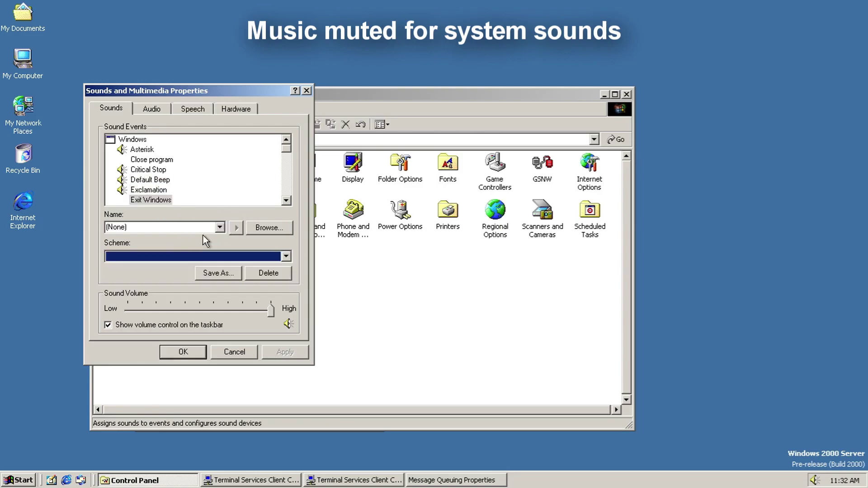
click(219, 227)
scroll(219, 278, down, 4)
click(203, 352)
click(285, 352)
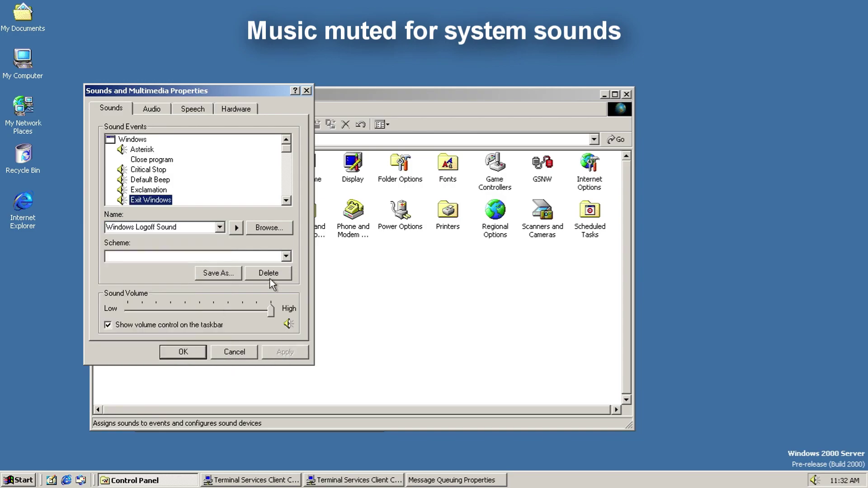
Step: Preview the New Mail Notification, Start Windows and Person Joins event sounds
click(147, 205)
key(Down)
key(Down)
key(Down)
key(Down)
key(Down)
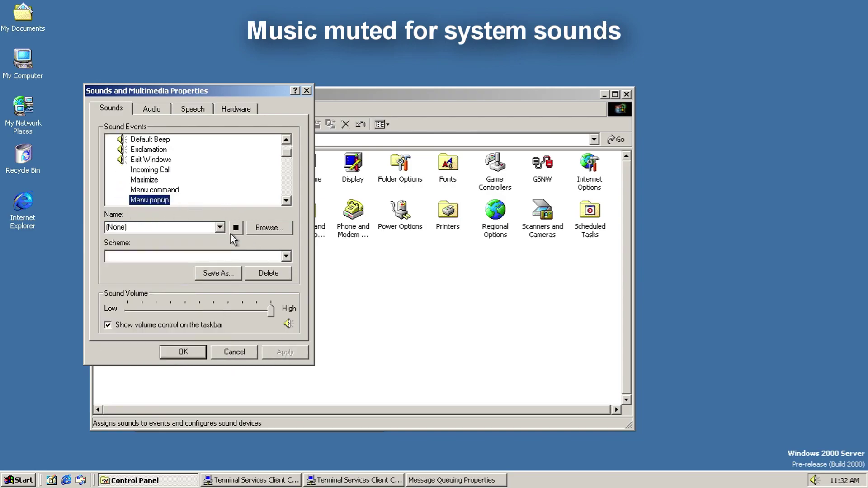
click(236, 227)
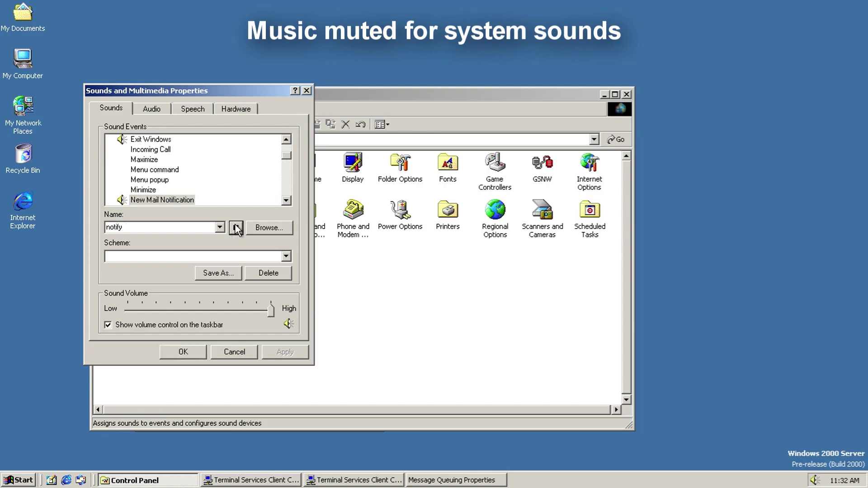
click(175, 202)
key(Down)
key(Down)
key(Down)
key(Down)
click(235, 226)
key(Down)
key(Down)
key(Down)
key(Down)
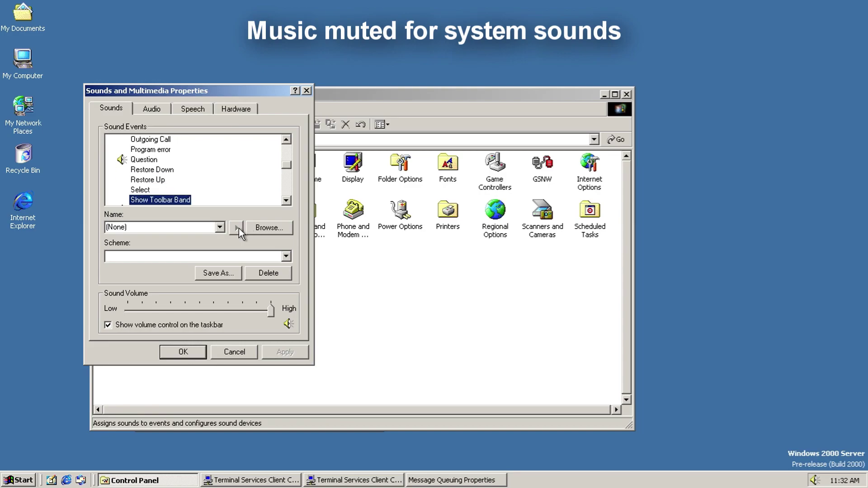
key(Down)
click(236, 227)
click(163, 201)
key(Down)
key(Down)
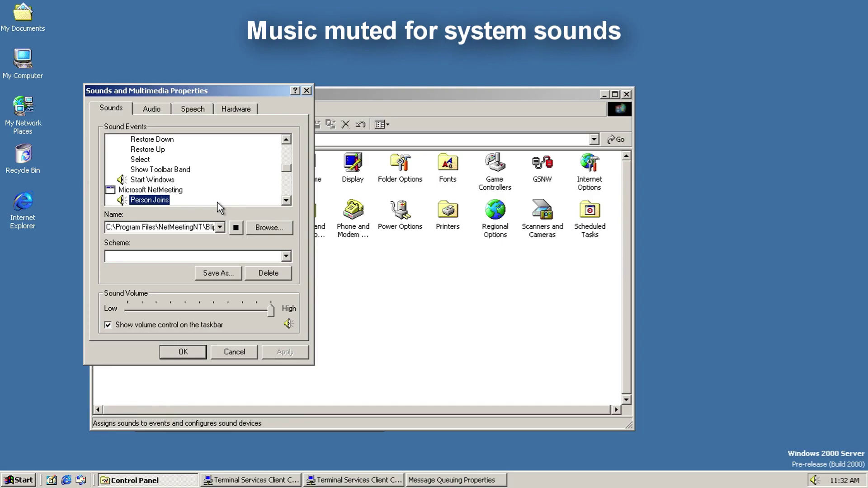
click(238, 226)
Step: Preview the Person Leaves, Receive Call and Receive Request to Join sounds
click(158, 202)
key(Down)
click(236, 227)
click(144, 199)
key(Down)
click(236, 228)
click(152, 202)
key(Down)
click(239, 226)
Step: Preview the Empty Recycle Bin, Start Navigation and battery alarm sounds
click(180, 201)
key(Down)
key(Down)
key(Down)
click(237, 227)
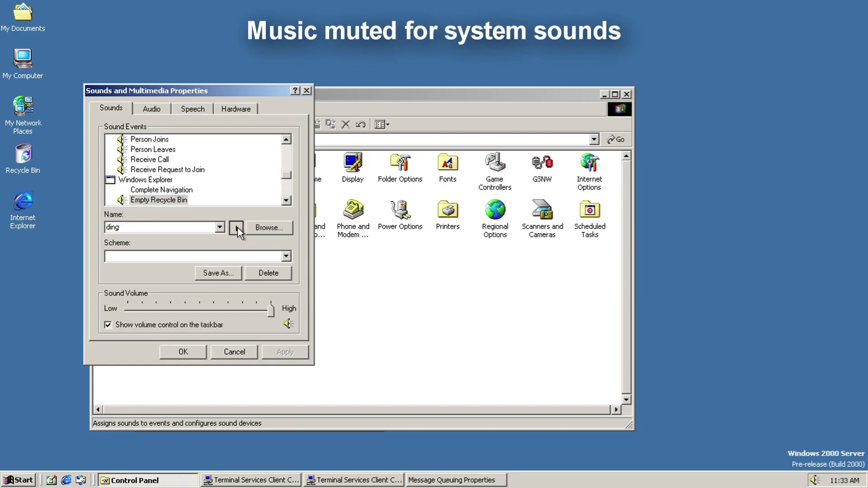
click(178, 202)
key(Down)
key(Down)
click(236, 227)
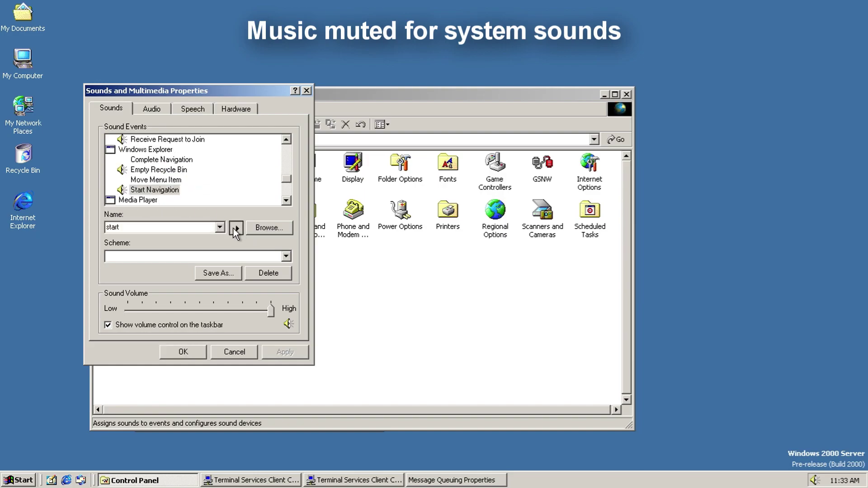
click(169, 203)
key(Down)
Step: Preview the Low Battery Alarm, Incoming Fax and Outgoing Fax sounds, then open the Scheme list
key(Down)
key(Down)
key(Down)
key(Down)
key(Up)
click(236, 227)
click(167, 201)
click(236, 227)
click(169, 202)
key(Down)
key(Down)
key(Down)
key(Down)
key(Down)
key(Down)
key(Up)
click(236, 227)
click(147, 201)
click(236, 228)
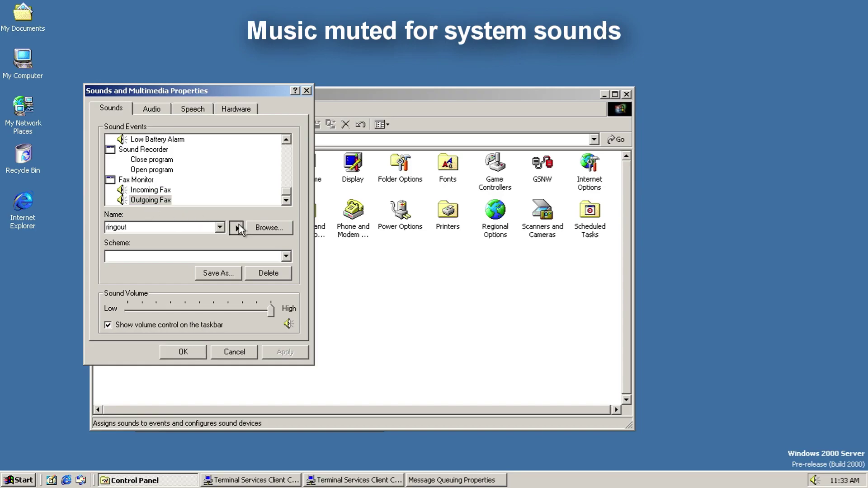
click(141, 202)
click(232, 256)
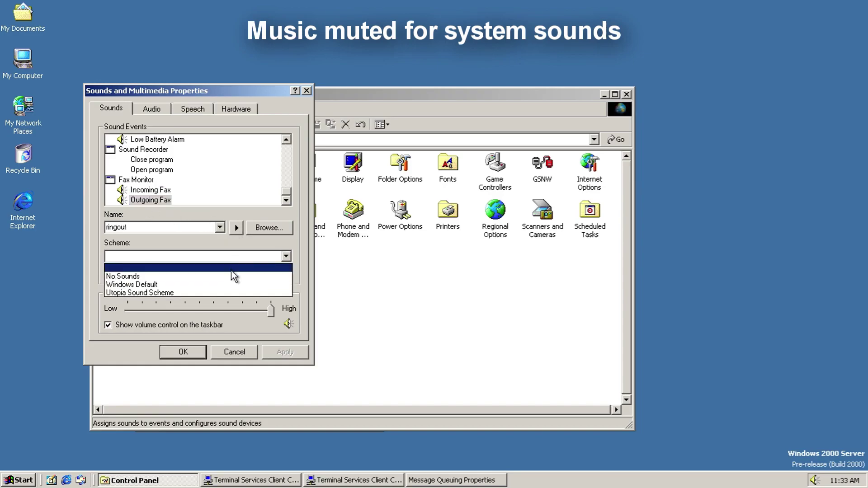
Step: Switch to the Windows Default scheme and preview the Asterisk, Default Beep and Exclamation sounds
click(235, 286)
click(436, 269)
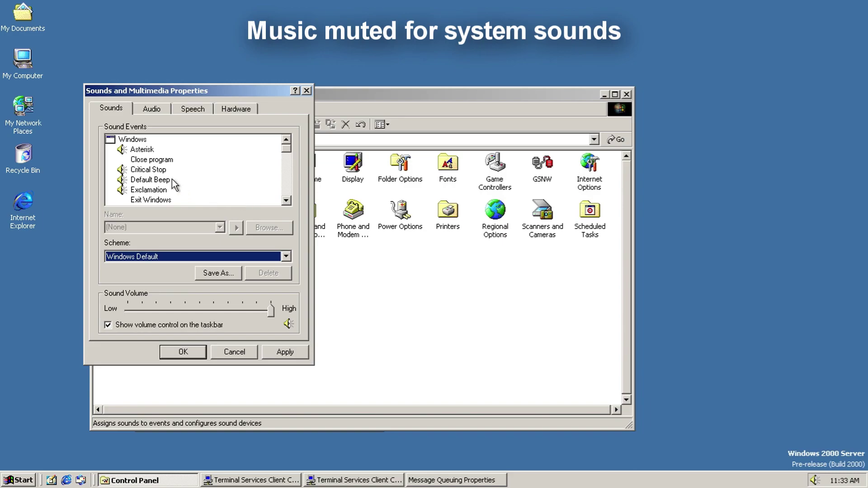
click(143, 150)
click(236, 228)
click(148, 171)
click(152, 180)
click(236, 227)
click(149, 189)
click(234, 230)
Step: Assign Windows Logoff Sound to the Exit Windows event, apply it, and play it
click(151, 197)
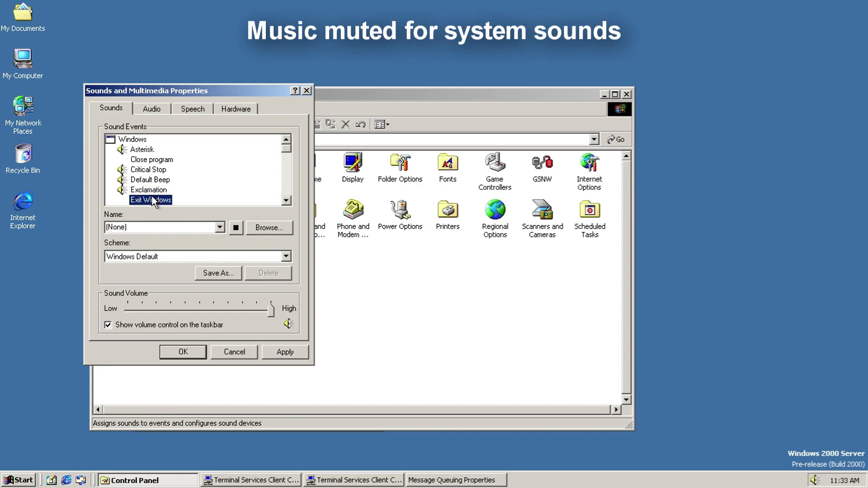
click(186, 227)
drag(220, 251, 221, 316)
click(189, 355)
click(301, 353)
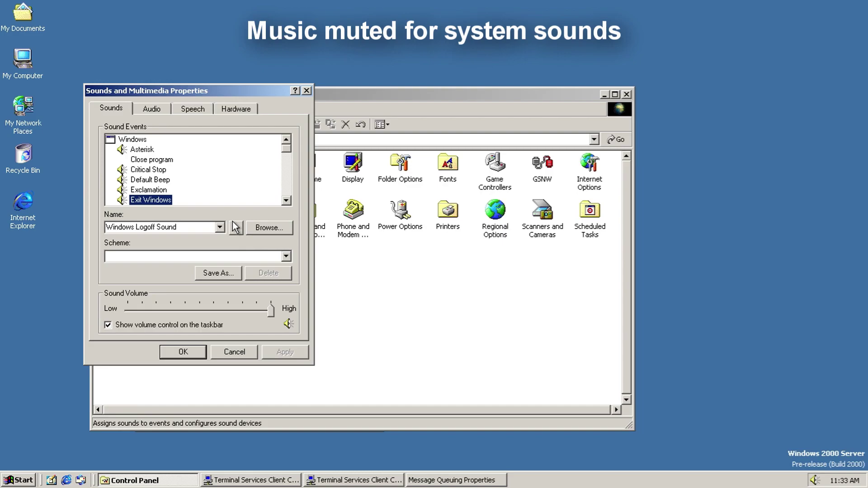
click(237, 228)
Step: Preview the New Mail Notification, Question and Start Windows sounds
click(146, 201)
key(Down)
key(Down)
key(Down)
key(Down)
key(Down)
key(Down)
key(Down)
key(Up)
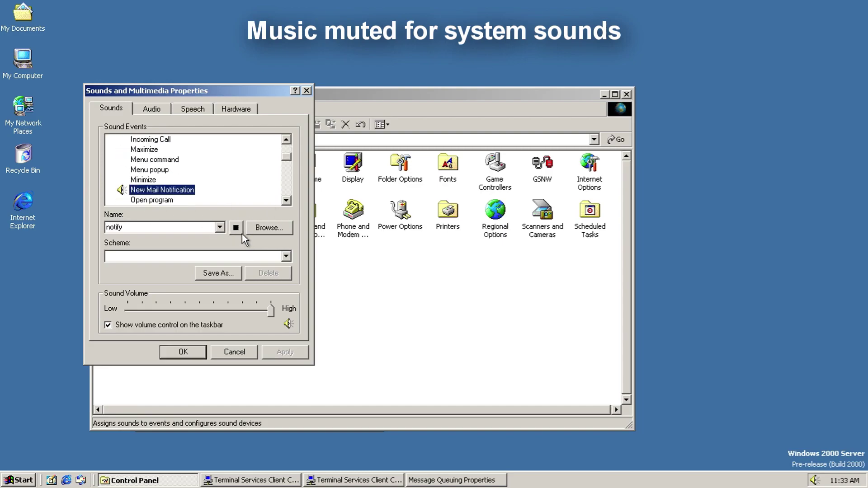
click(236, 228)
click(159, 191)
key(Down)
key(Down)
key(Down)
key(Down)
key(Down)
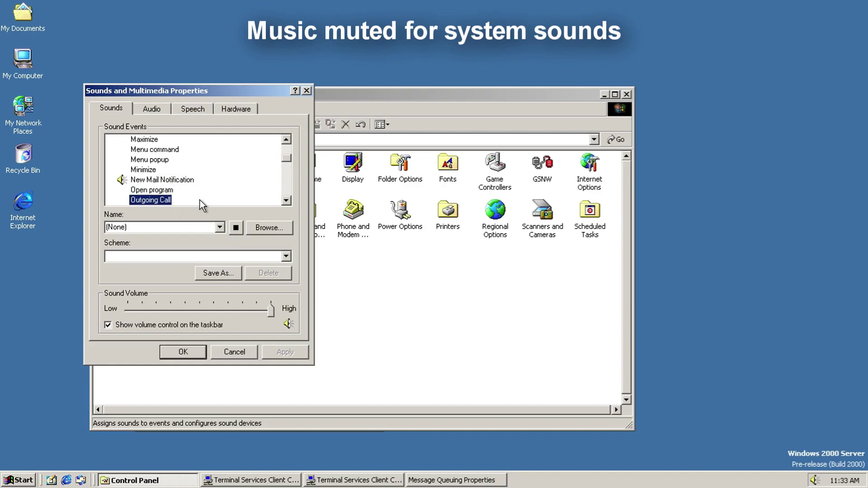
key(Up)
click(236, 228)
click(149, 200)
key(Down)
key(Down)
key(Down)
key(Down)
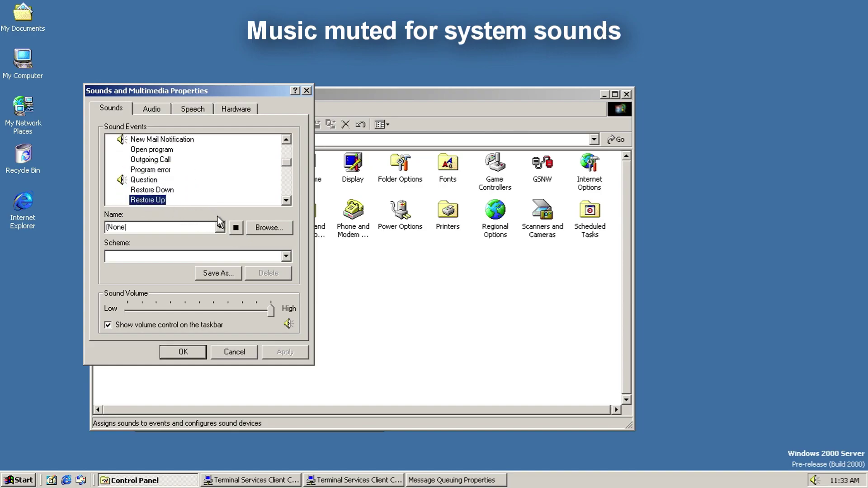
click(237, 228)
click(130, 201)
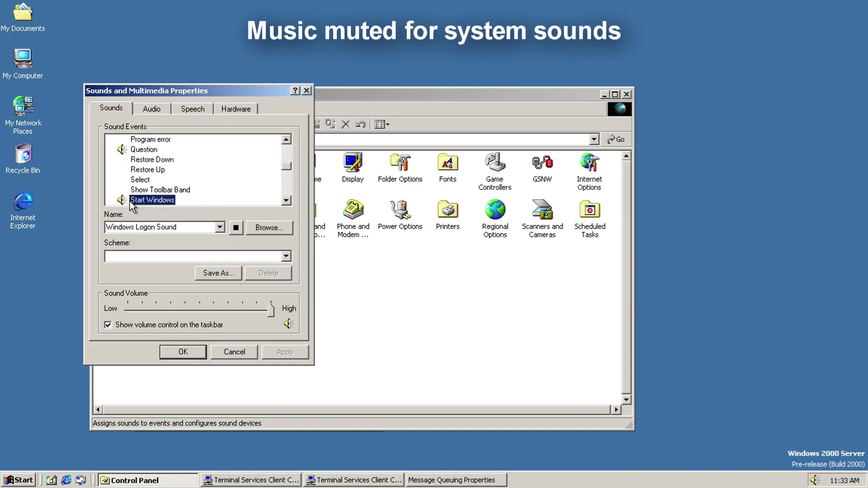
Step: Play the NetMeeting sounds: Person Joins, Person Leaves, Receive Call and Receive Request to Join
key(Down)
key(Down)
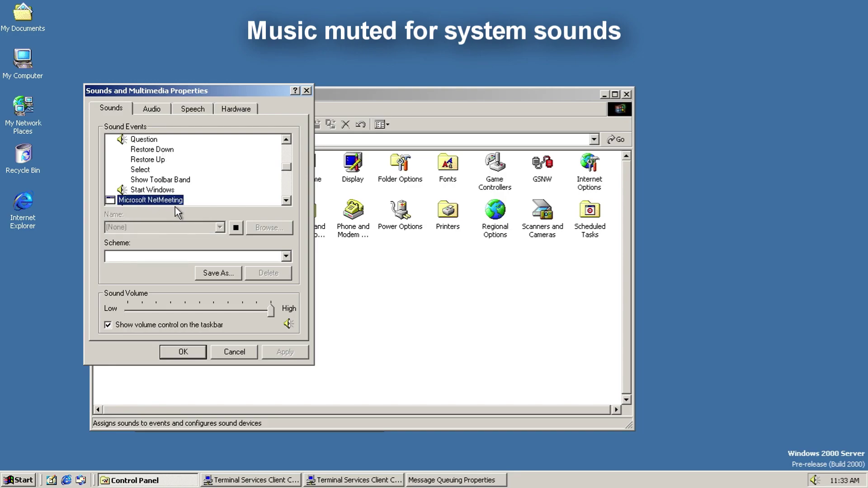
click(235, 227)
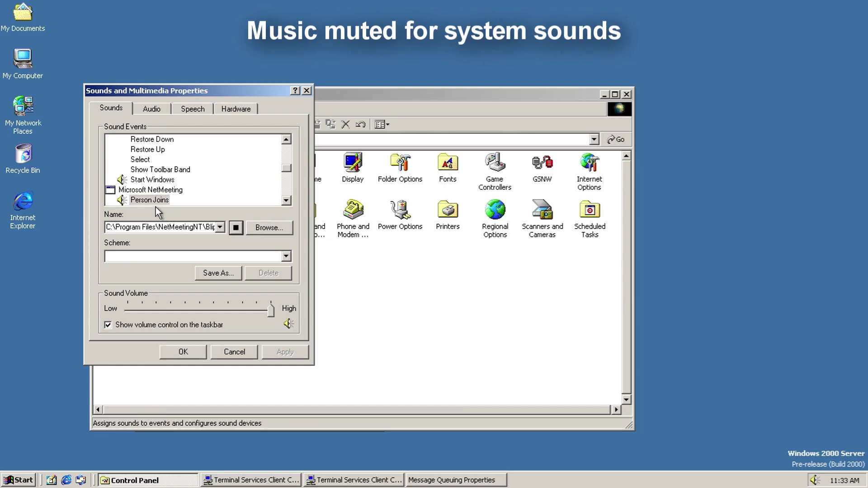
click(156, 202)
key(Down)
click(230, 228)
click(151, 198)
key(Down)
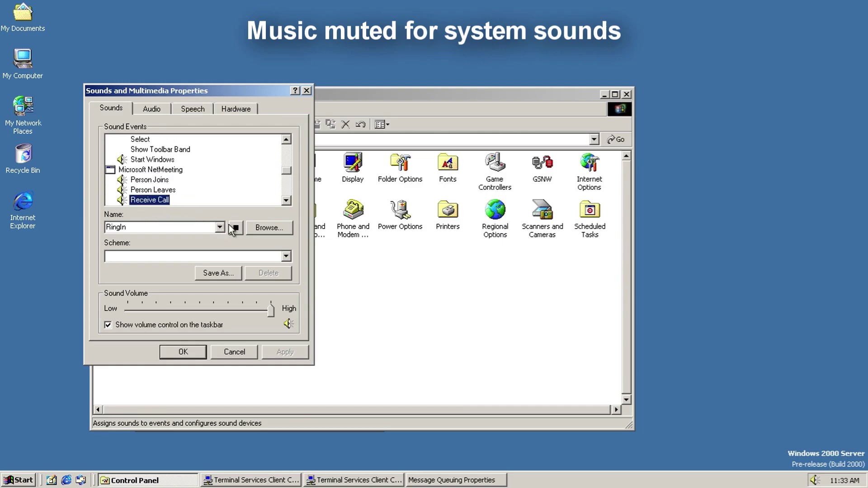
click(235, 227)
click(154, 199)
key(Down)
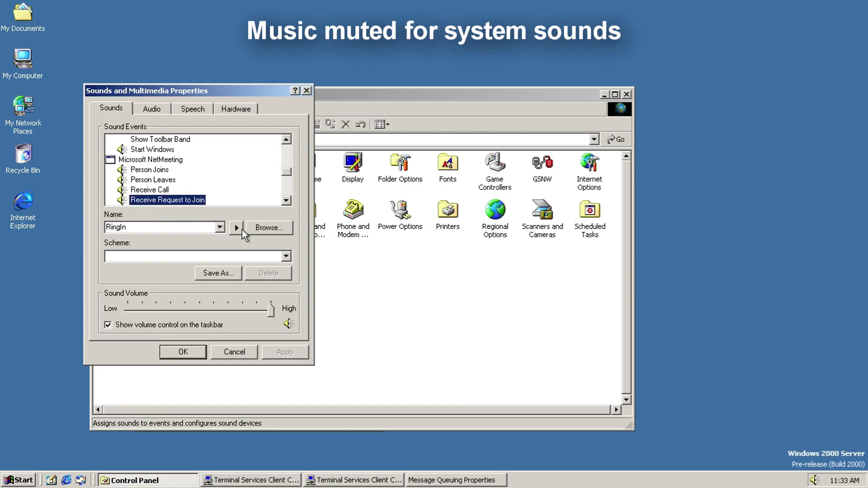
click(236, 228)
click(159, 202)
Step: Preview the Windows Explorer Empty Recycle Bin and Start Navigation sounds
key(Down)
key(Down)
key(Down)
click(237, 227)
click(172, 199)
Step: Play the Critical Battery Alarm and Low Battery Alarm sounds
key(Down)
key(Down)
key(Down)
key(Up)
click(236, 227)
click(197, 202)
key(Up)
key(Down)
key(Down)
key(Down)
key(Down)
key(Down)
key(Down)
click(237, 228)
click(129, 202)
key(Down)
click(236, 227)
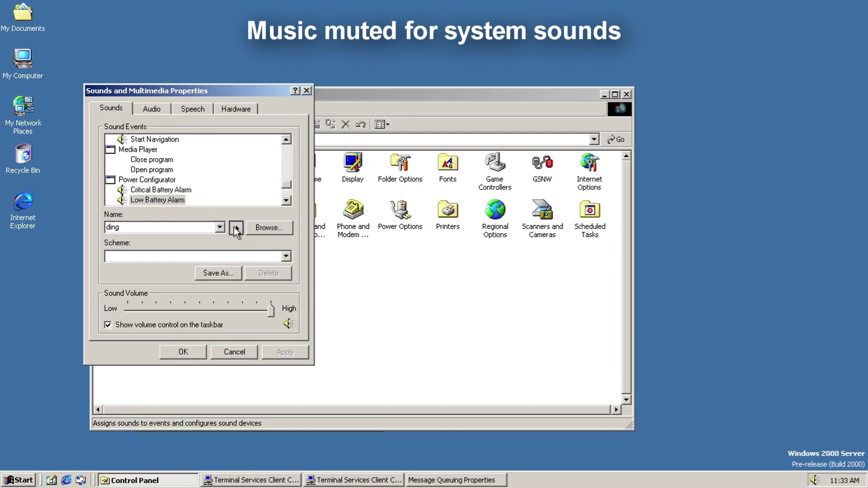
click(164, 203)
key(Down)
key(Down)
key(Down)
key(Down)
key(Down)
key(Down)
Step: Play the Incoming Fax and Outgoing Fax sounds
key(Up)
click(238, 228)
click(161, 203)
click(236, 227)
click(127, 202)
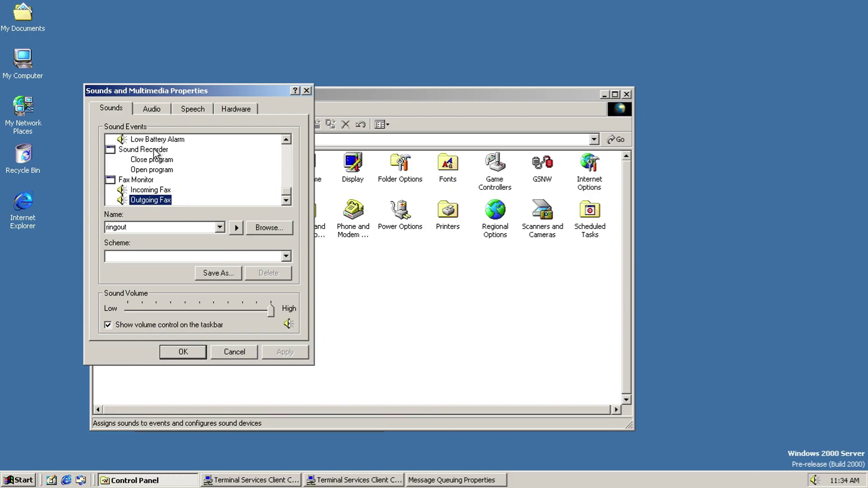
click(150, 109)
Step: Open the playback Volume Control, view its version information, and close it
click(221, 172)
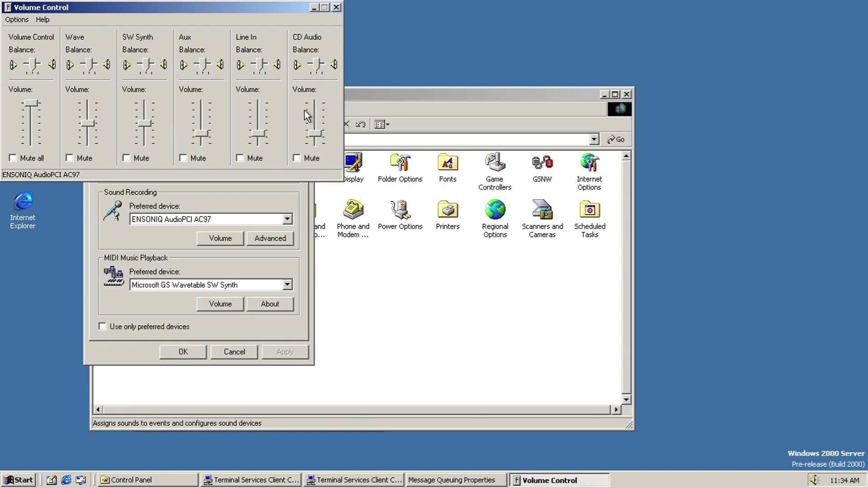
click(43, 19)
click(66, 49)
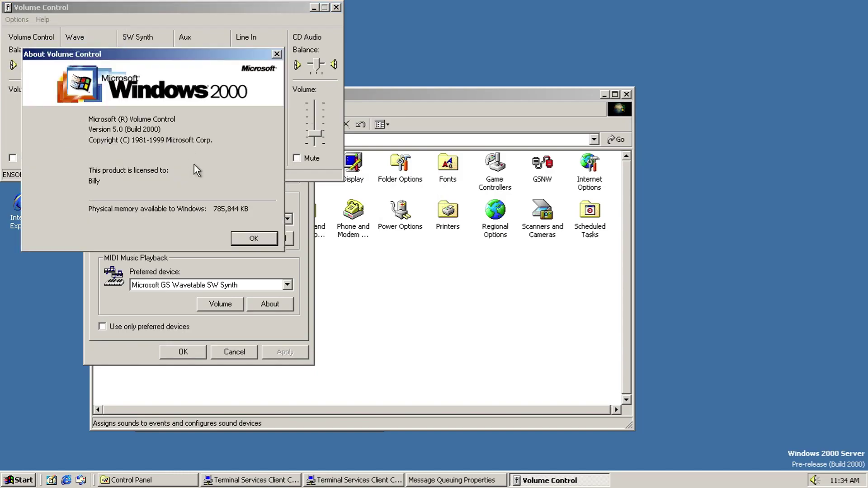
click(240, 243)
click(336, 7)
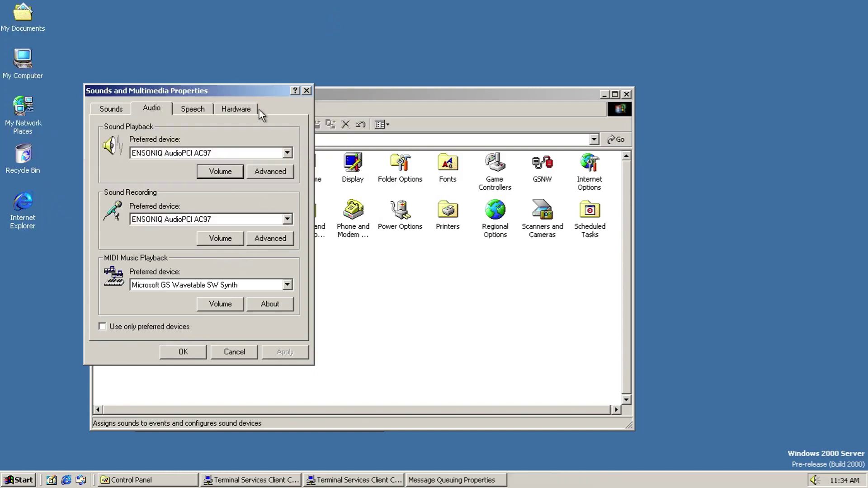
Step: Try speaker setups and playback performance settings in Advanced Audio Properties, then discard the changes
click(265, 170)
click(214, 318)
click(190, 358)
key(Down)
key(Down)
key(Down)
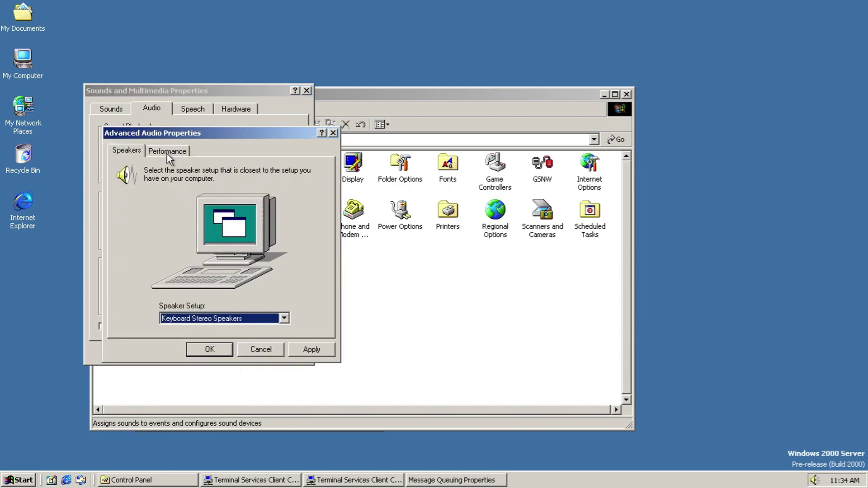
click(175, 156)
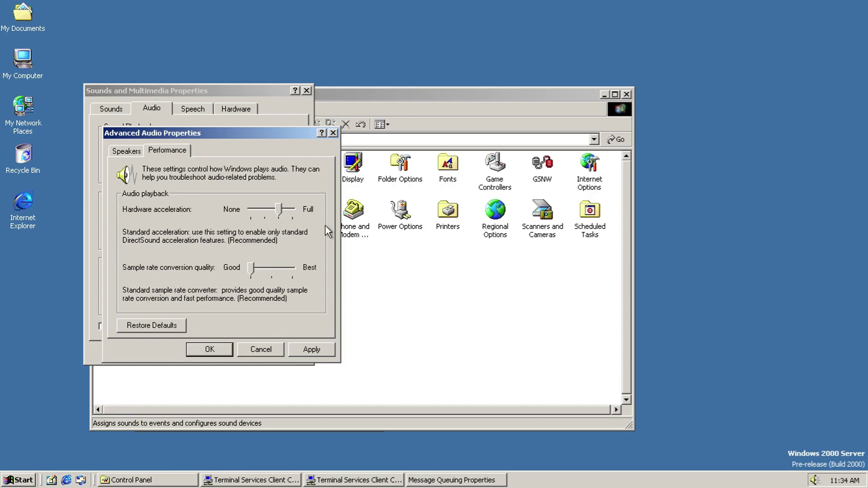
mouse_move(280, 212)
mouse_down()
mouse_move(299, 211)
mouse_move(282, 212)
mouse_up()
click(262, 266)
click(285, 268)
click(261, 350)
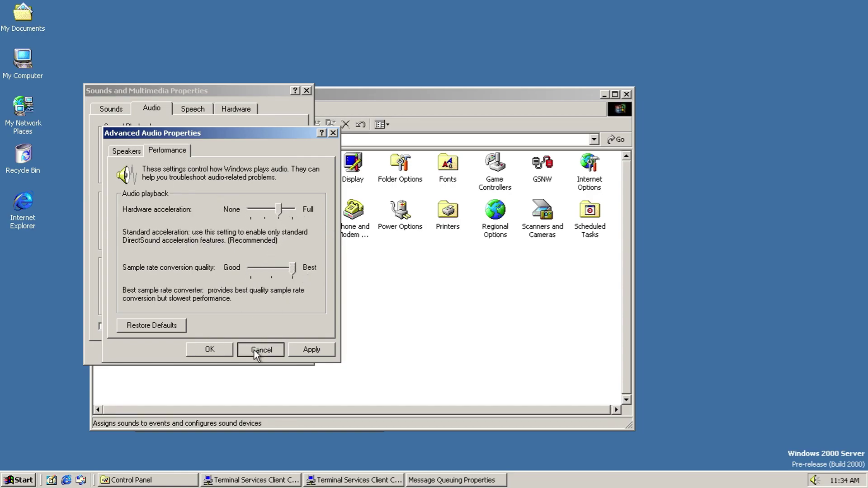
Step: Open the Recording Control mixer, view its version information and properties, then close it
click(181, 219)
click(181, 218)
click(220, 238)
click(17, 20)
mouse_move(43, 19)
click(45, 49)
click(254, 238)
click(27, 20)
click(30, 32)
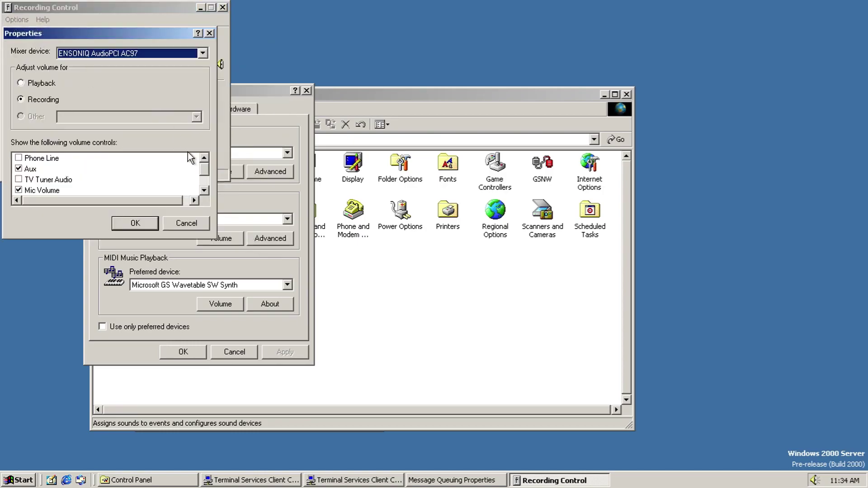
drag(202, 167, 201, 206)
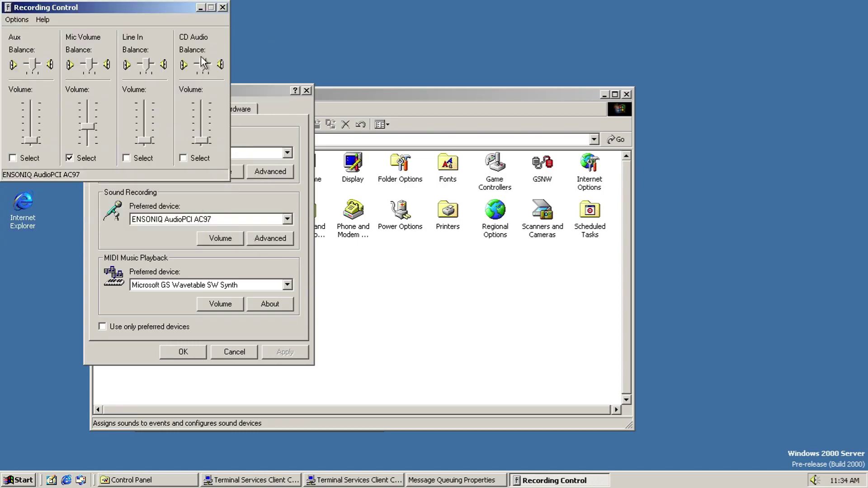
click(223, 7)
Step: Try Full recording hardware acceleration, then inspect the MIDI device and its playback-device list
click(257, 239)
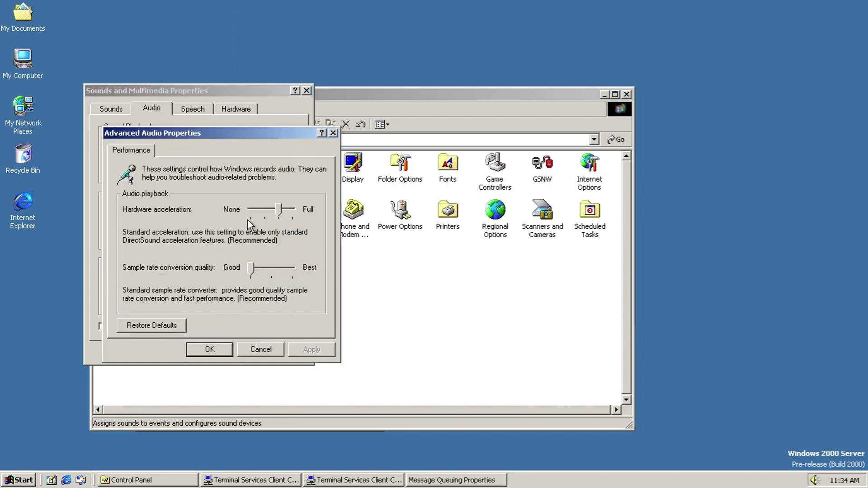
drag(278, 210, 294, 210)
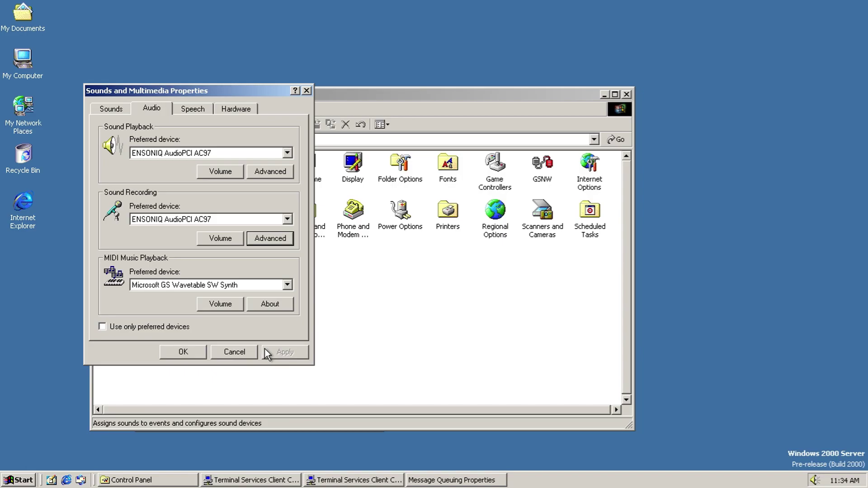
key(Tab)
click(267, 304)
click(212, 300)
click(288, 285)
click(266, 293)
scroll(183, 120, down, 1)
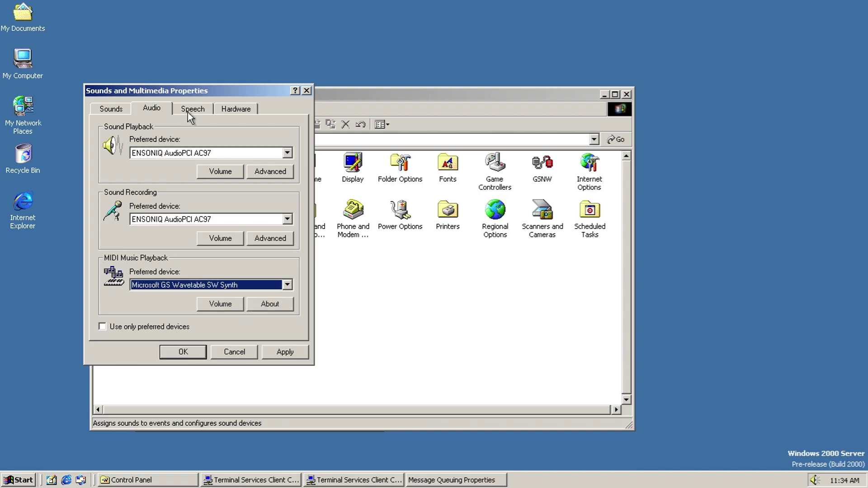
click(189, 110)
Step: View the properties and information of the Microsoft Speech Synthesis Engine
click(188, 247)
click(246, 249)
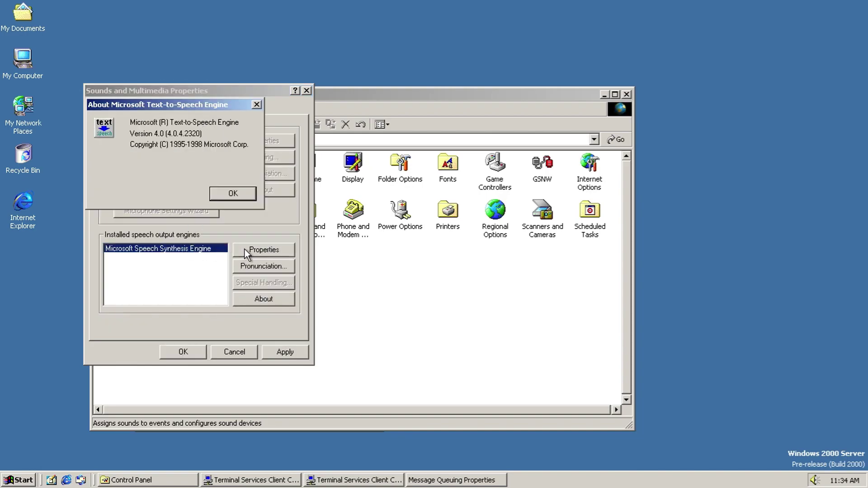
click(226, 192)
click(267, 299)
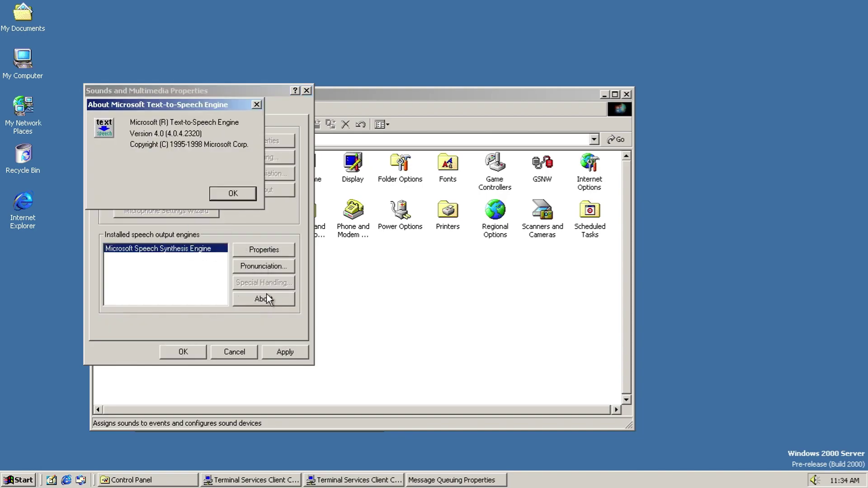
click(227, 198)
Step: Change the pronunciation of 'soi', hear it, and type sound-alike words 'soi soi soi soi ped ped…'
click(248, 269)
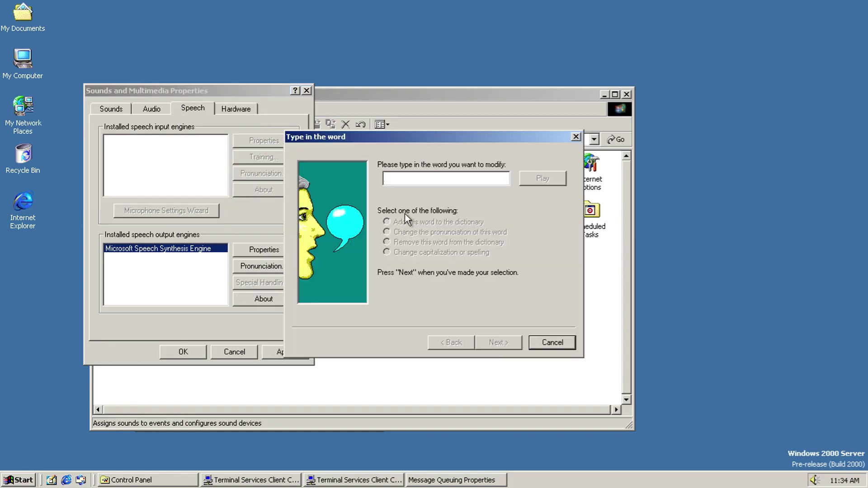
text(soi)
click(499, 342)
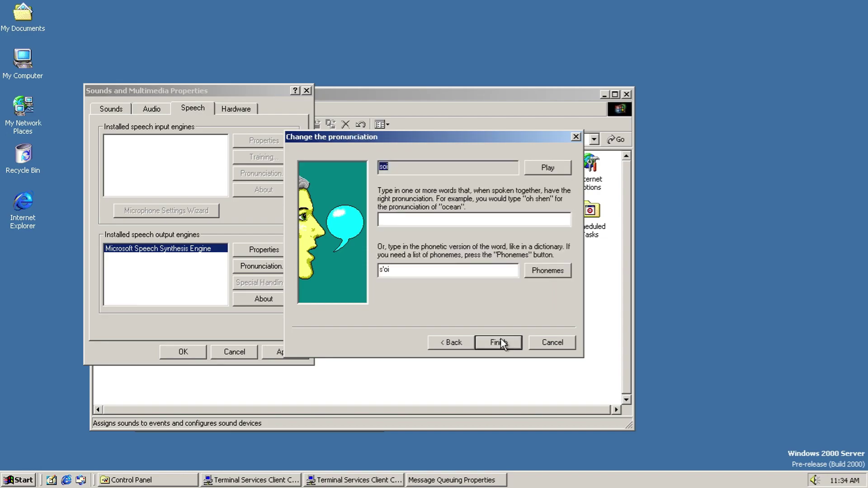
click(562, 167)
text(soi)
key(BackSpace)
key(BackSpace)
text(i am microsoft sam)
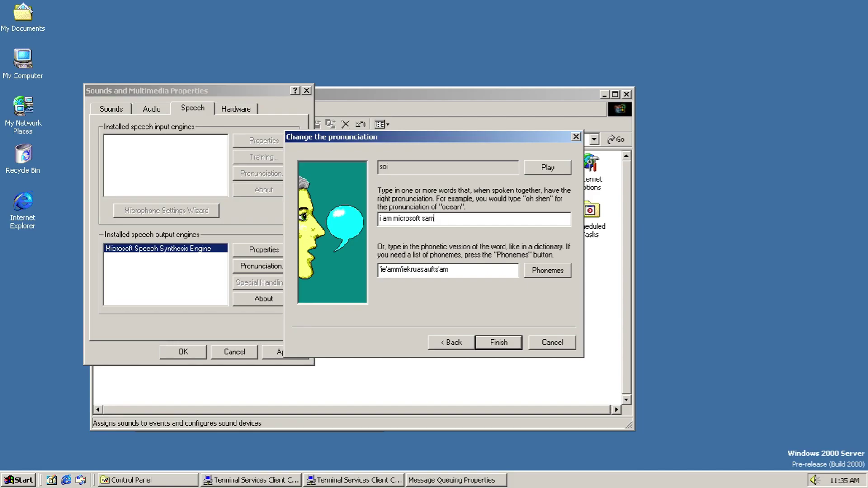
key(BackSpace)
key(BackSpace)
key(BackSpace)
key(BackSpace)
key(BackSpace)
key(BackSpace)
key(BackSpace)
key(BackSpace)
key(BackSpace)
key(BackSpace)
key(BackSpace)
key(BackSpace)
key(BackSpace)
key(BackSpace)
key(BackSpace)
key(BackSpace)
key(BackSpace)
key(BackSpace)
text(soi soi soi soi o)
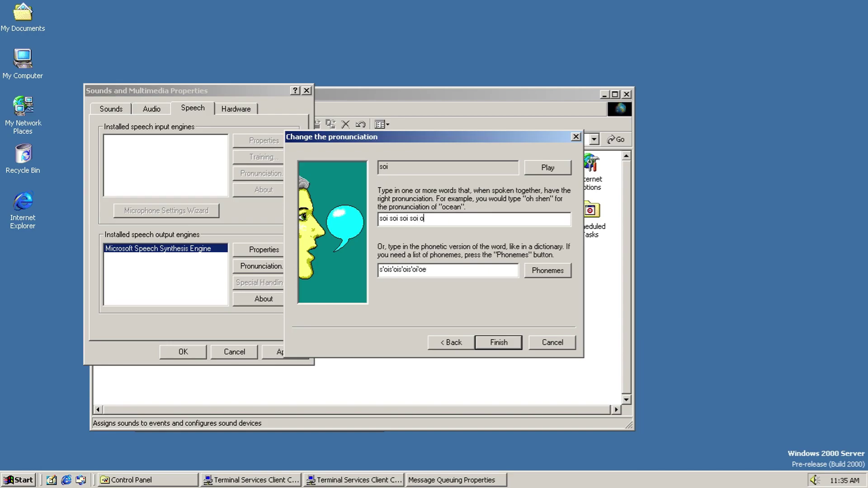
key(BackSpace)
text(soi ped ped ped p)
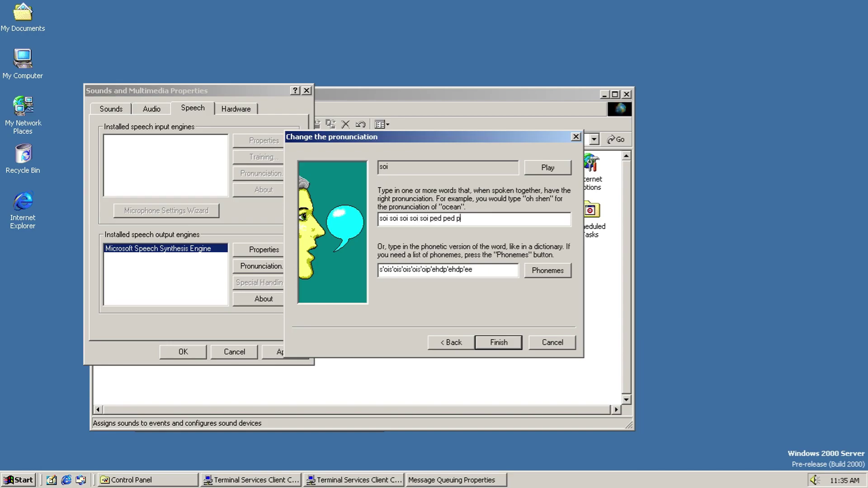
text(ed ped ped)
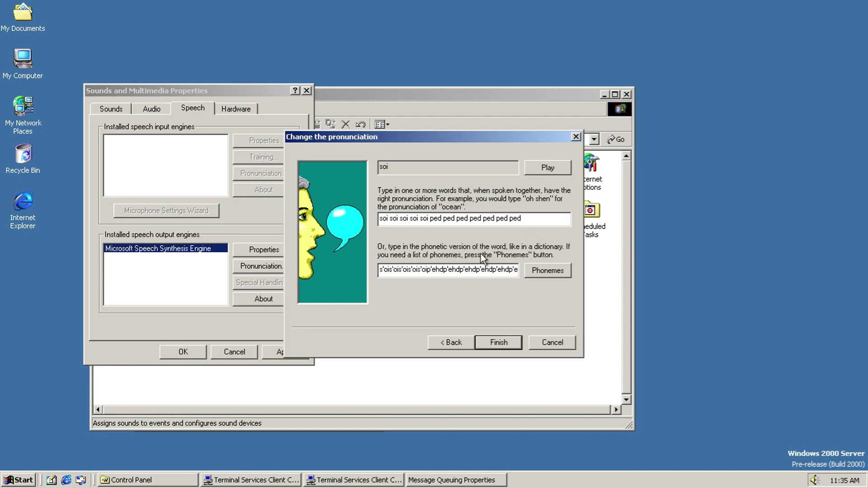
Step: Finish the soi pronunciation, agree to e-mail the changes, and enter a display name
click(518, 343)
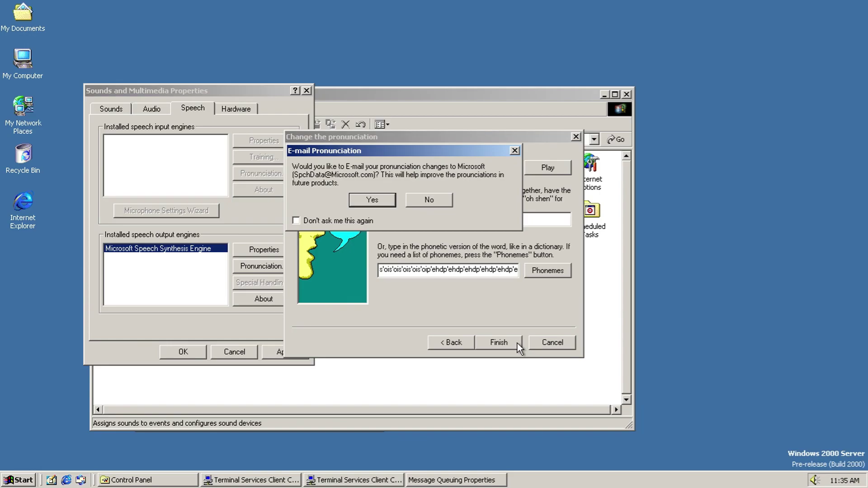
click(366, 198)
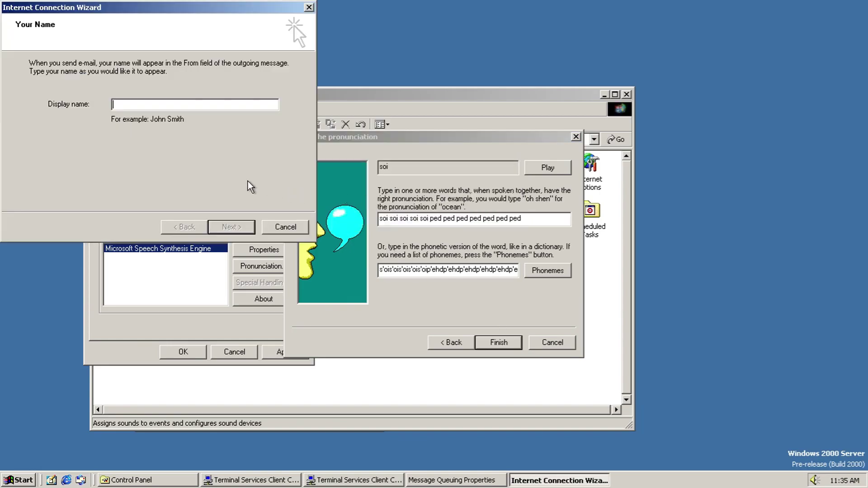
text(John Smith III)
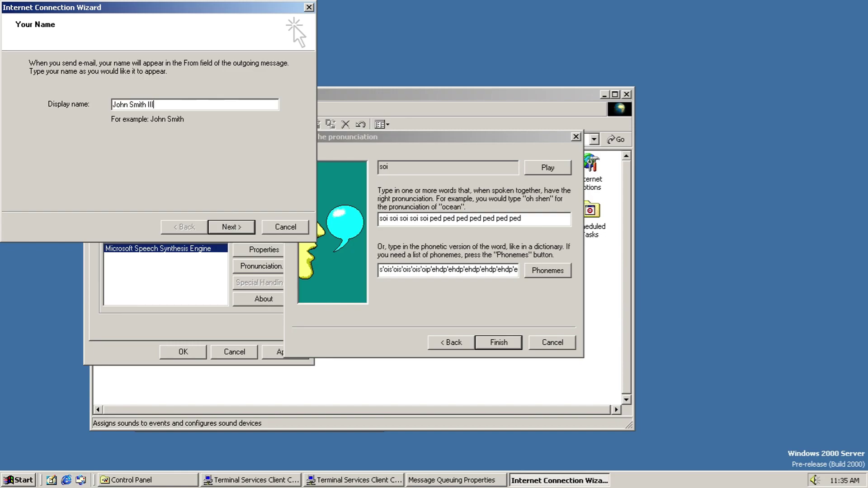
key(Return)
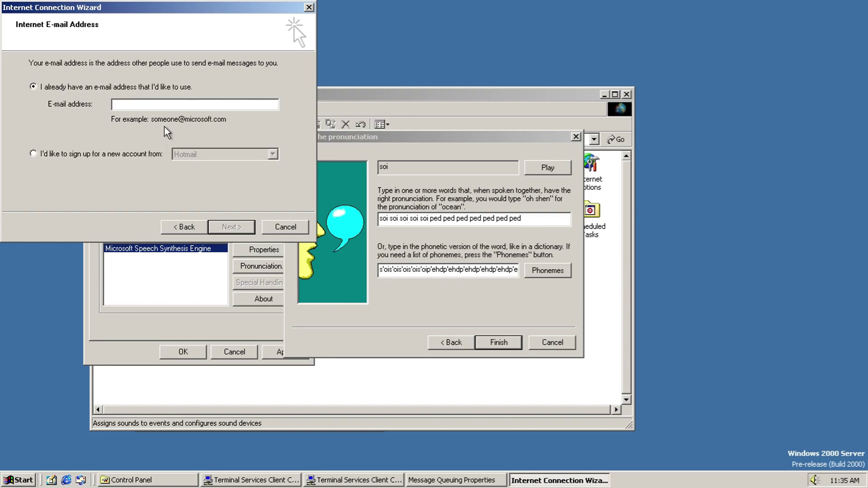
Step: Set up the mail account: e-mail address, POP3 servers 'dsfsdf' and 'dfdsaf', then finish
text(dasffdsfdsdfa@sbyeihsjg)
text(hotmail.com)
key(Return)
click(167, 65)
click(144, 73)
click(94, 116)
text(dsfsdf)
click(110, 171)
text(dfdsaf)
click(232, 226)
click(224, 226)
click(231, 227)
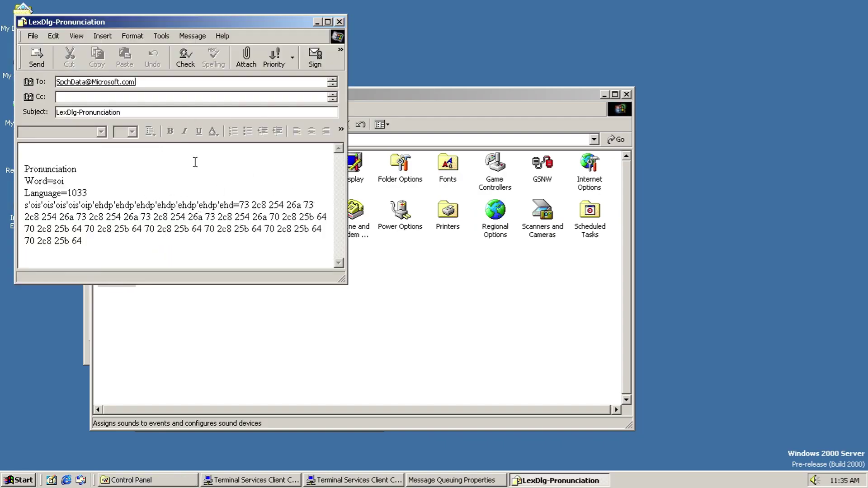
Step: Send the pronunciation report, stop the failing send, and dismiss the mail error
click(29, 49)
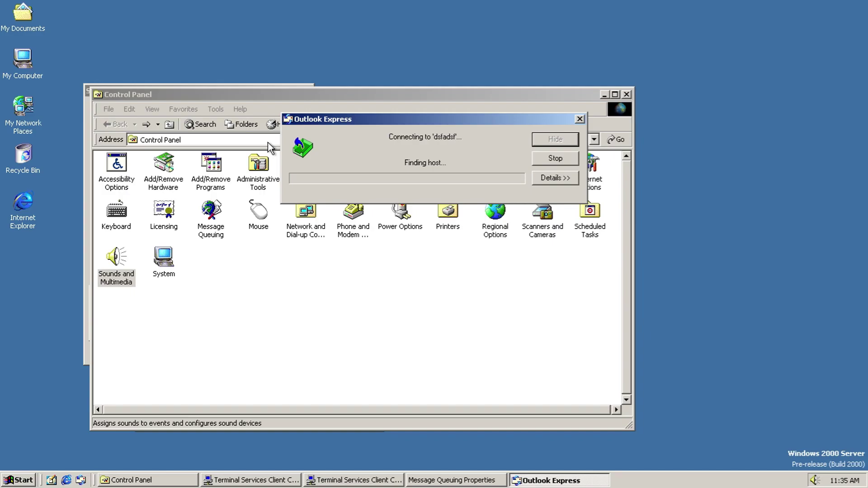
click(563, 161)
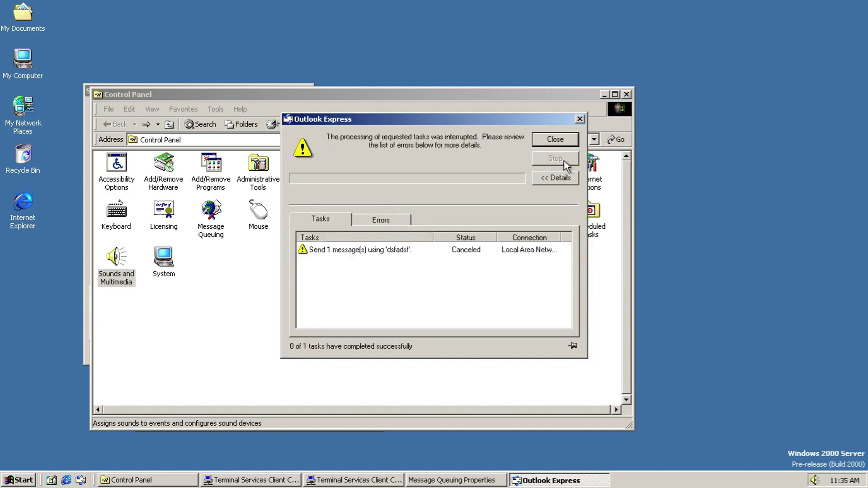
click(549, 142)
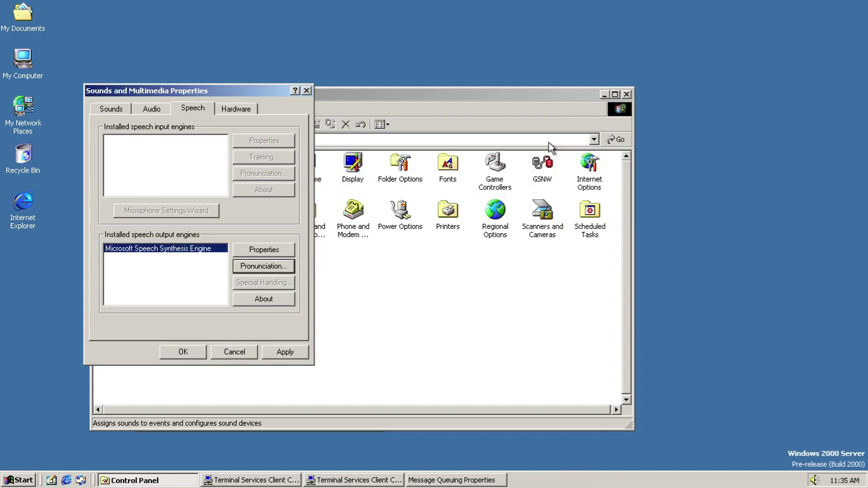
Step: From the sound hardware list, review the CD-ROM drive's general, CD audio and DVD region settings
click(232, 109)
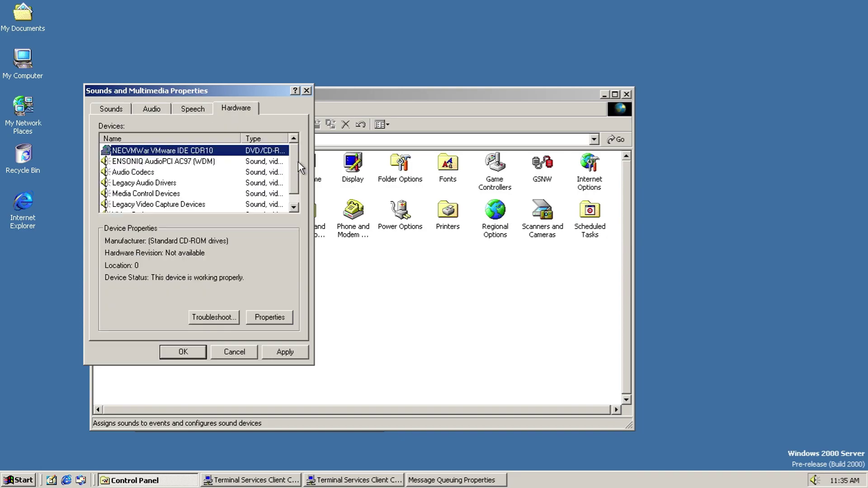
drag(297, 167, 284, 318)
click(285, 319)
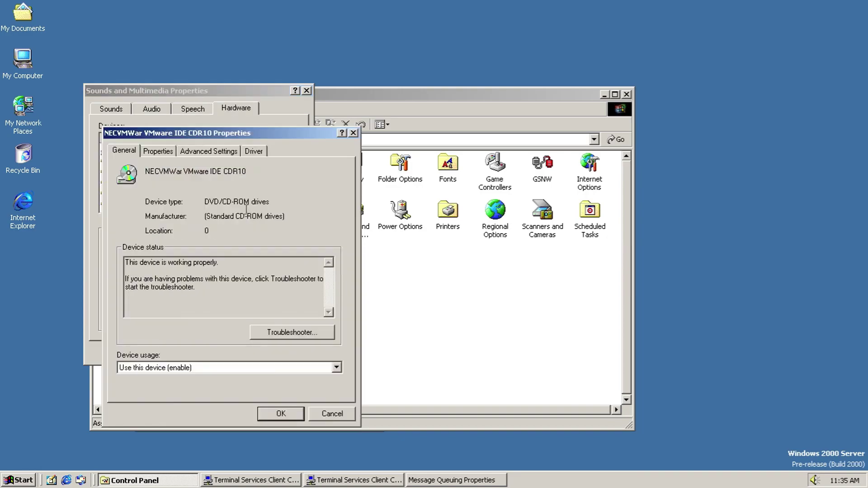
click(153, 152)
click(136, 151)
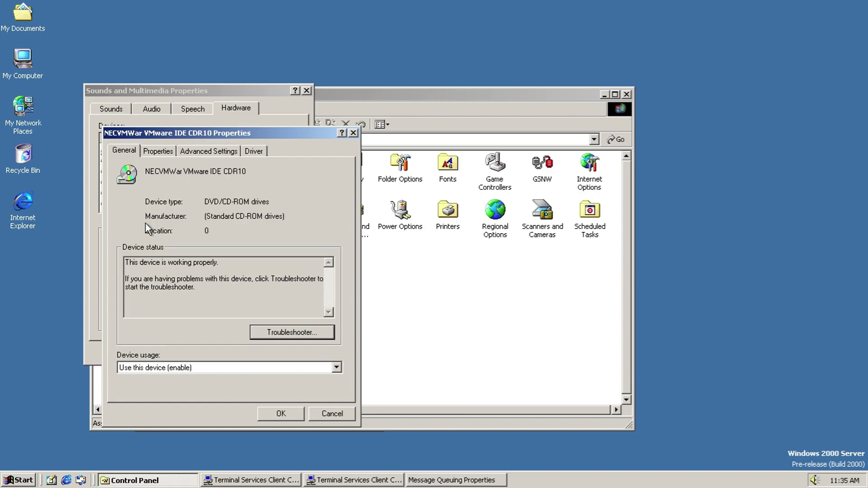
click(233, 367)
click(168, 151)
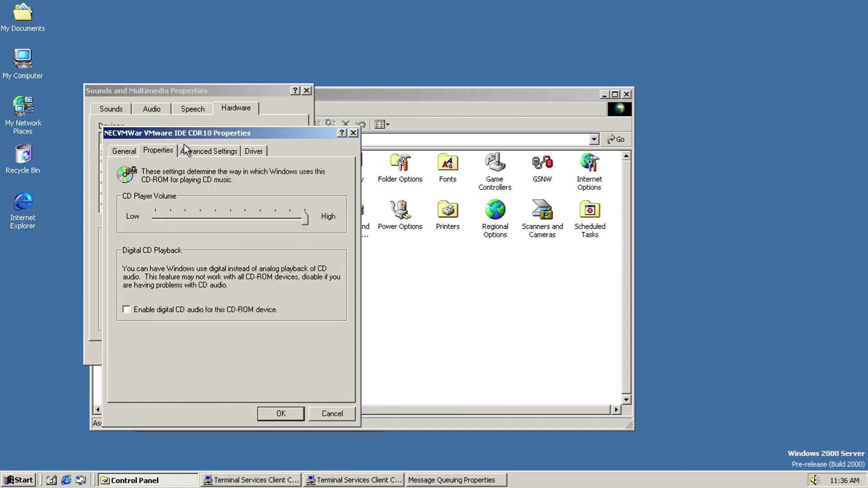
click(193, 149)
Step: Inspect the CD-ROM driver file details and cancel the Update Driver wizard
drag(327, 283, 329, 323)
click(255, 151)
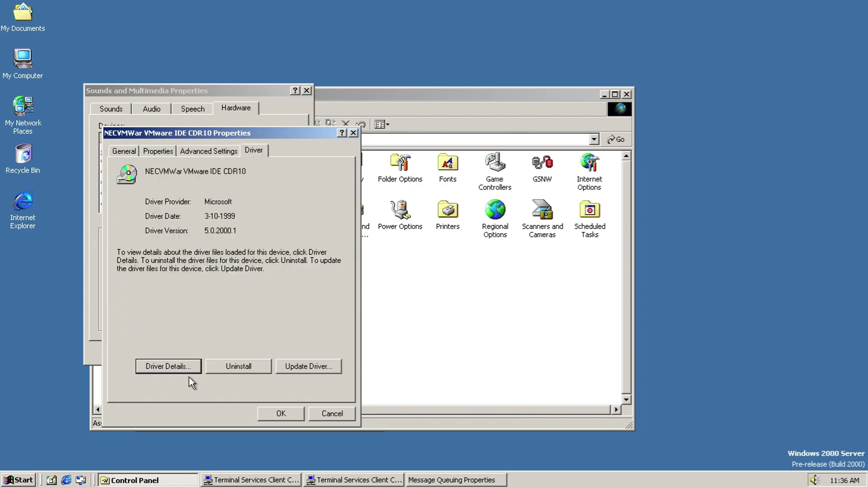
click(166, 367)
click(285, 373)
click(300, 367)
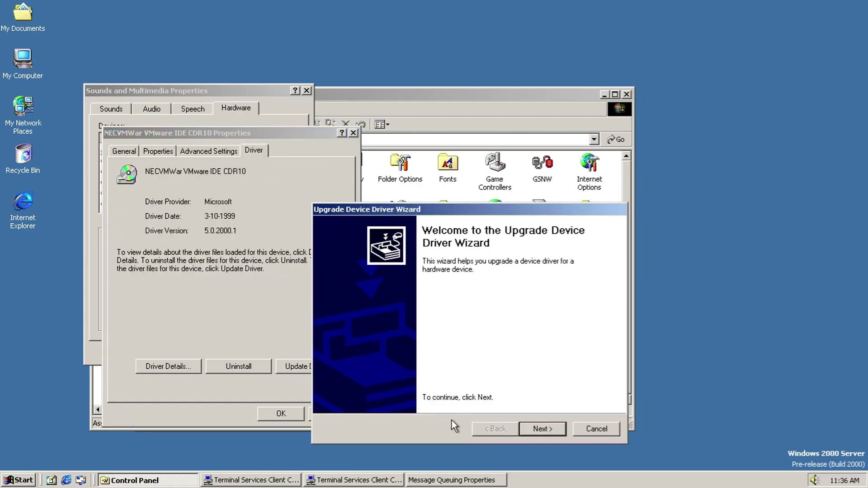
click(596, 428)
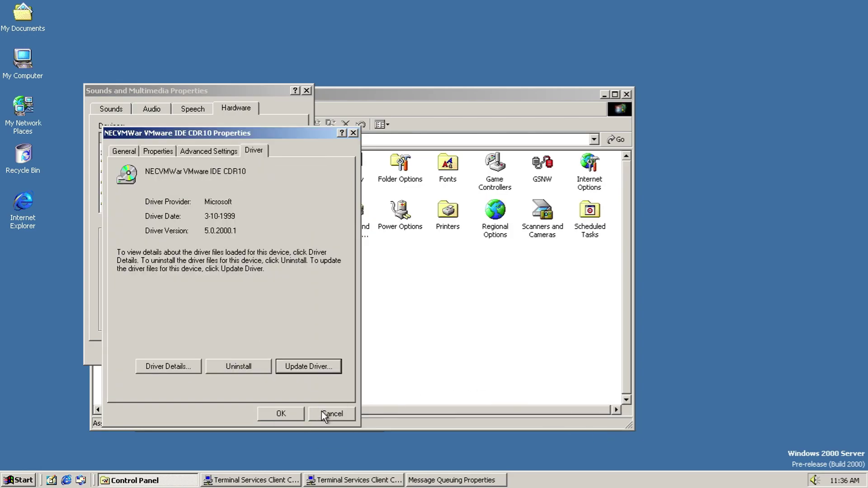
Step: Close the CD-ROM properties and cancel Sounds and Multimedia Properties
click(324, 414)
drag(295, 188, 294, 198)
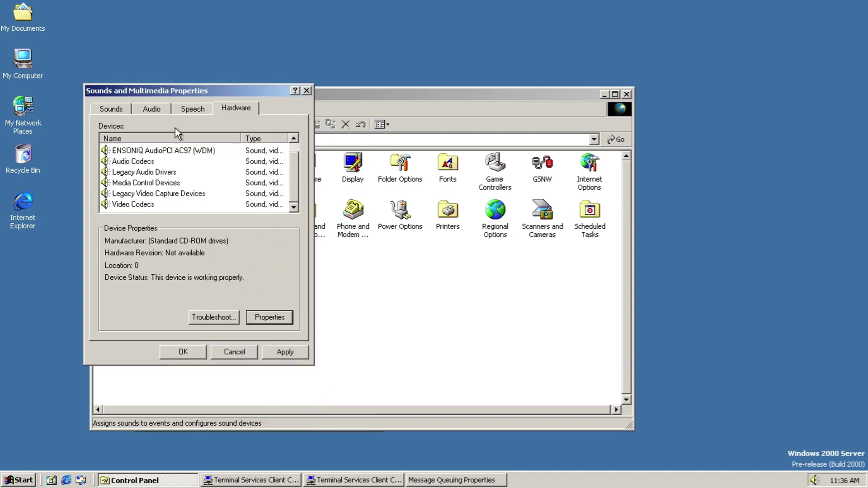
click(234, 352)
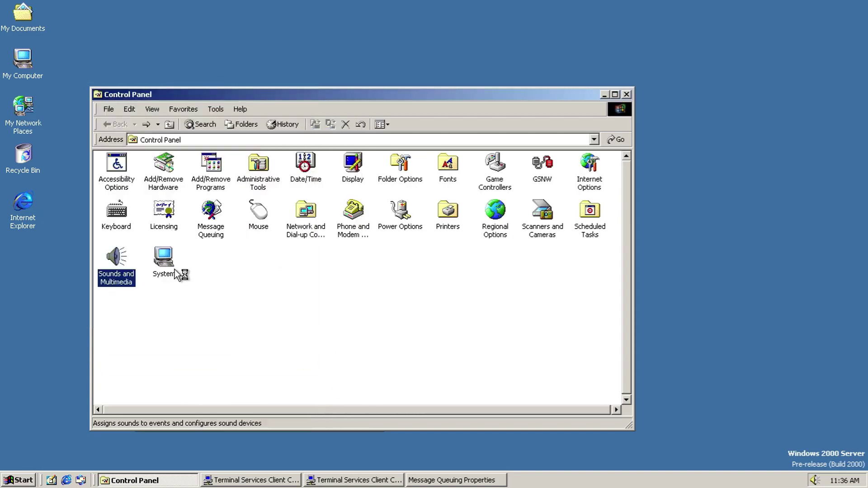
Step: Open System Properties and step through the Network Identification wizard, then cancel it
double_click(173, 273)
click(112, 96)
click(241, 188)
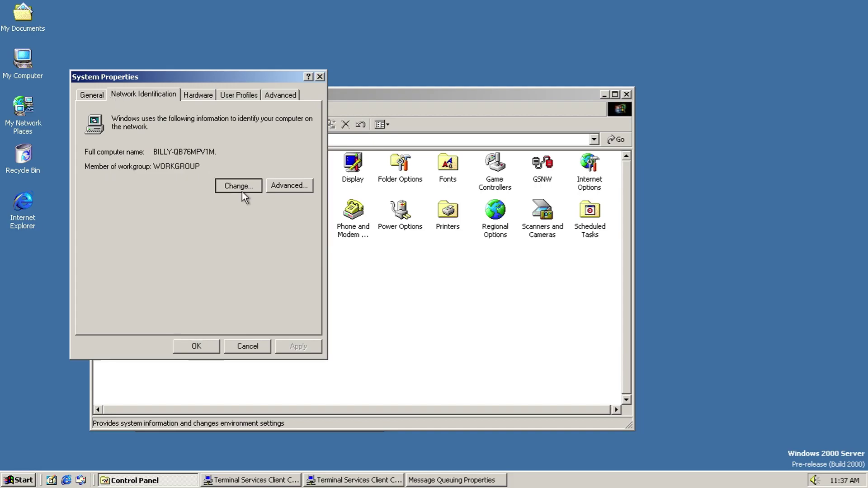
click(450, 423)
click(450, 421)
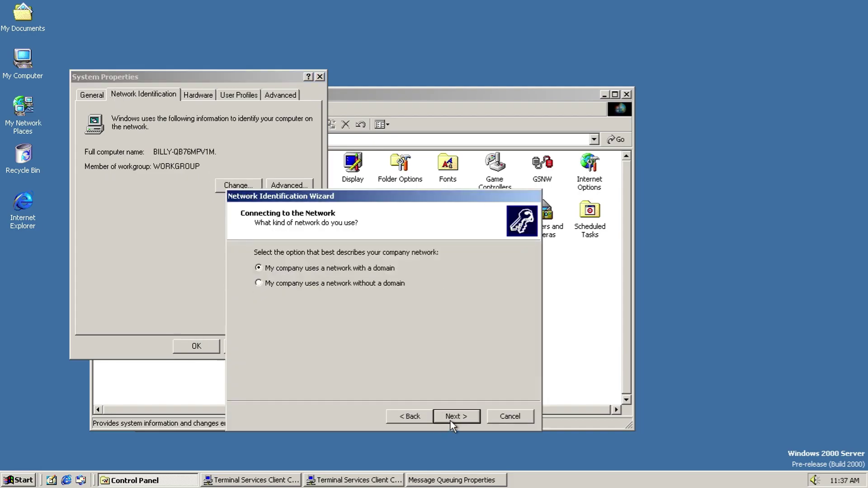
click(451, 421)
click(490, 416)
Step: View the computer name and DNS domain name settings, closing them unchanged
click(256, 187)
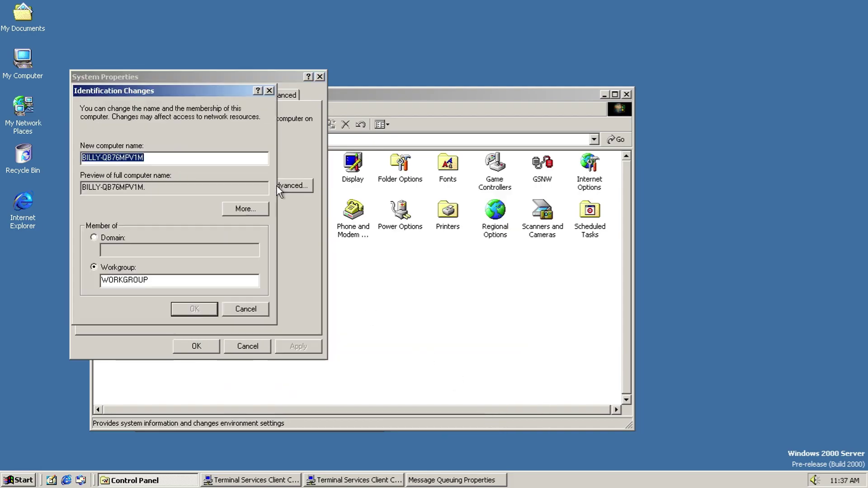
click(254, 210)
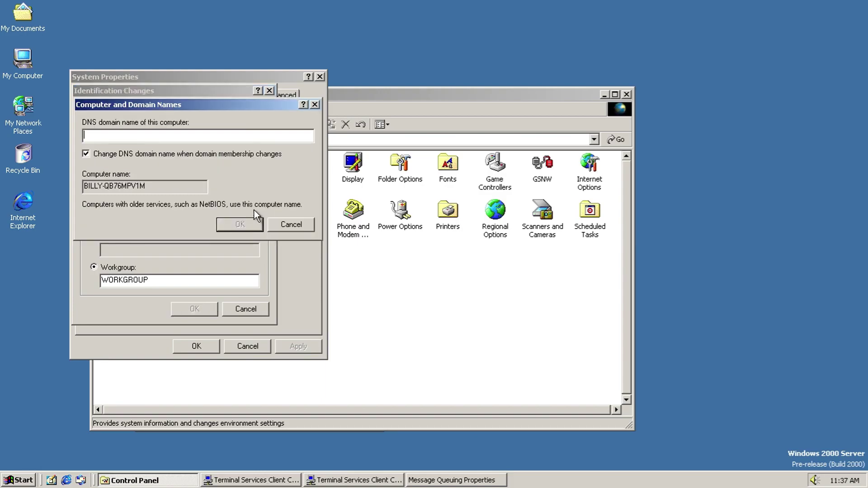
click(277, 223)
click(247, 302)
Step: On the hardware settings, cancel the Add/Remove Hardware wizard and view Driver Signing Options
click(192, 95)
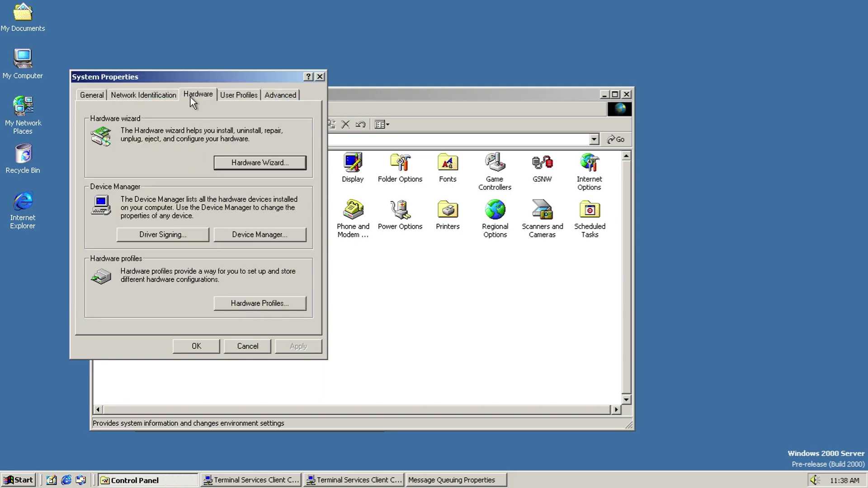
click(235, 168)
click(322, 312)
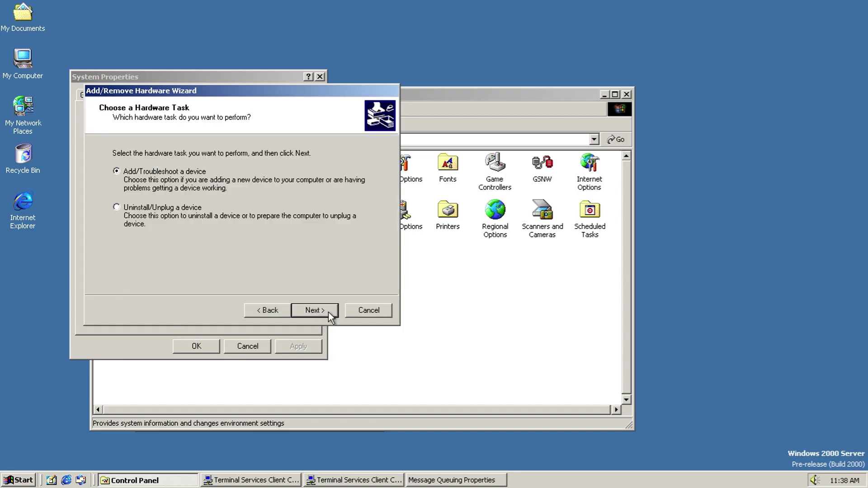
click(350, 311)
click(181, 234)
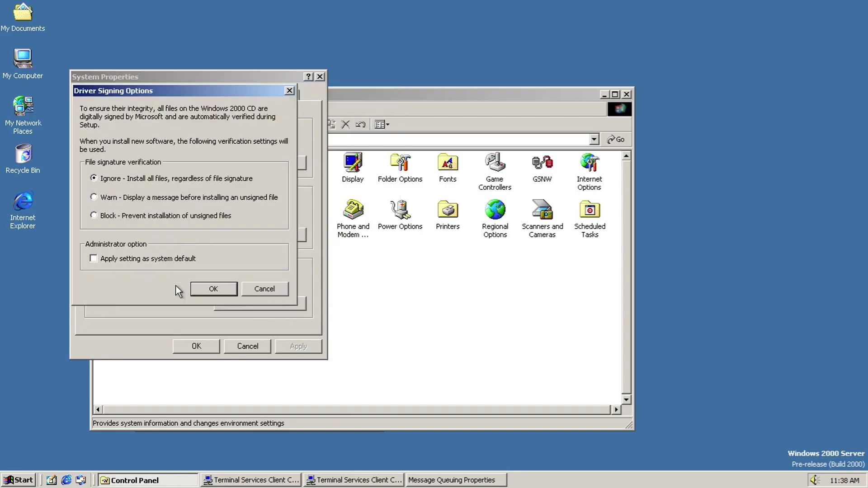
click(262, 290)
Step: Open Device Manager, hide the console tree, and expand Computer through IDE ATA/ATAPI controllers
click(268, 232)
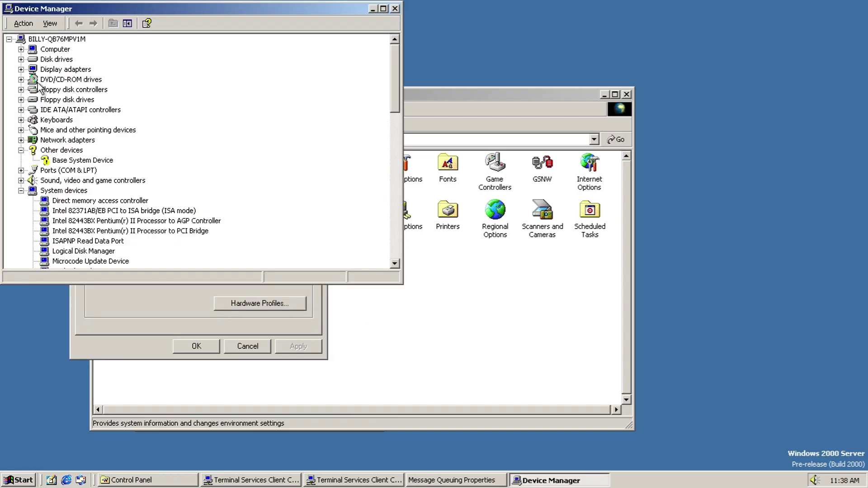
click(49, 23)
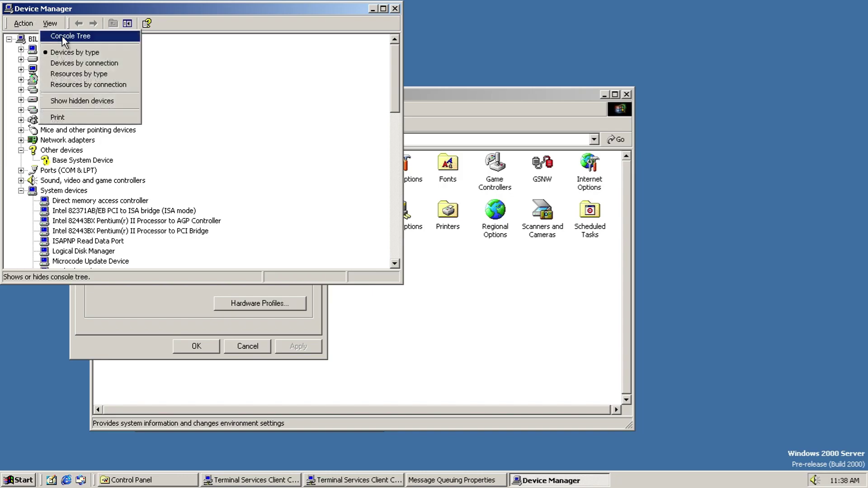
click(57, 34)
click(21, 48)
click(21, 69)
click(21, 89)
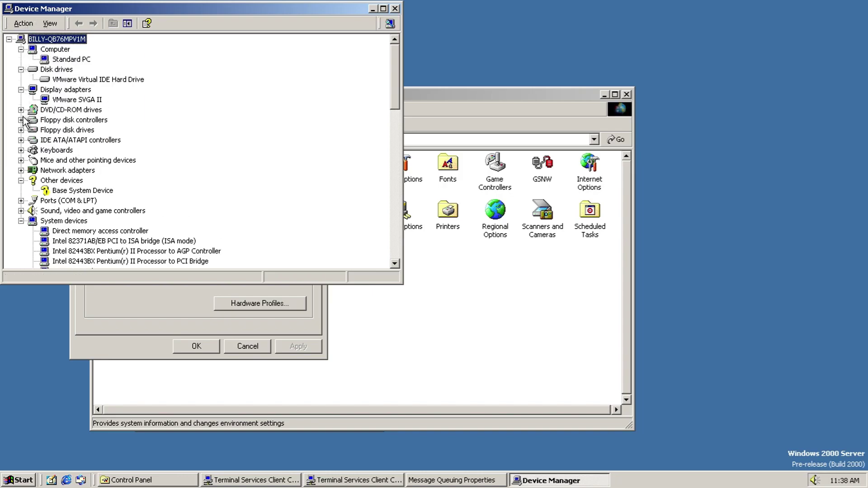
click(21, 119)
click(21, 110)
click(21, 150)
click(21, 170)
Step: Expand Keyboards, Mice, Network adapters, Ports and Sound categories, then close Device Manager
scroll(20, 178, down, 2)
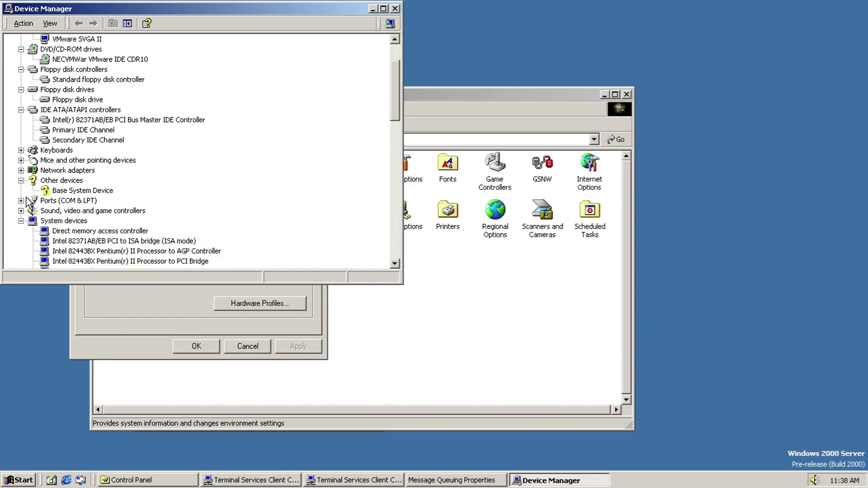
click(21, 150)
click(21, 170)
click(21, 190)
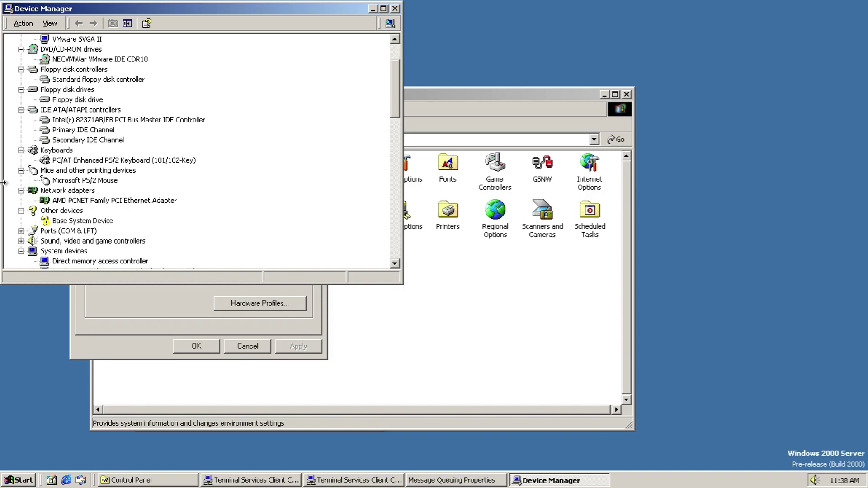
scroll(13, 180, down, 2)
click(21, 170)
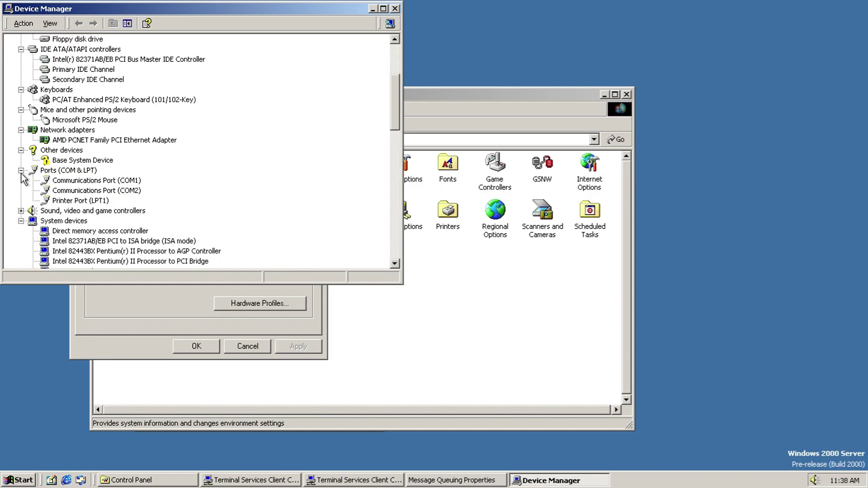
click(21, 211)
scroll(23, 219, down, 18)
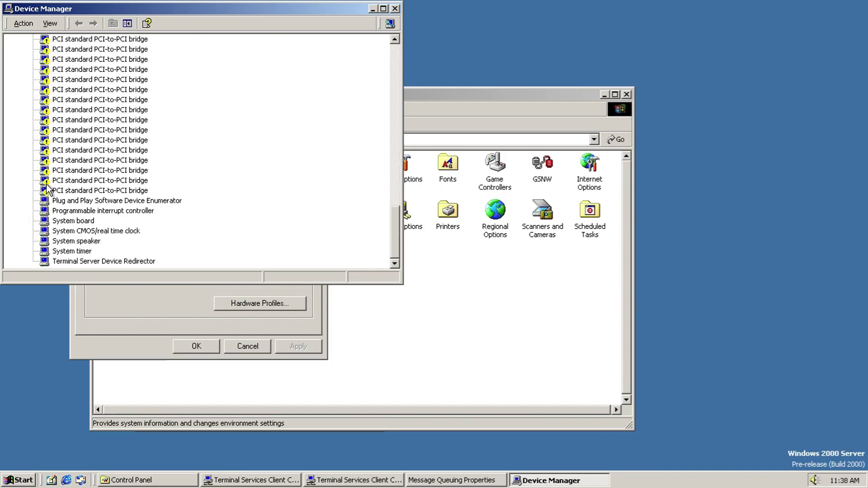
click(394, 9)
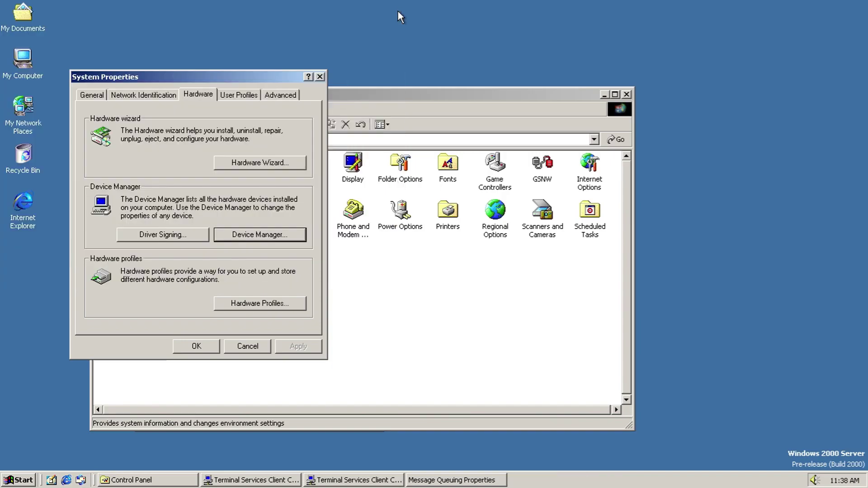
Step: Review Profile 1 in Hardware Profiles, cancelling its rename and copy without changes
click(240, 306)
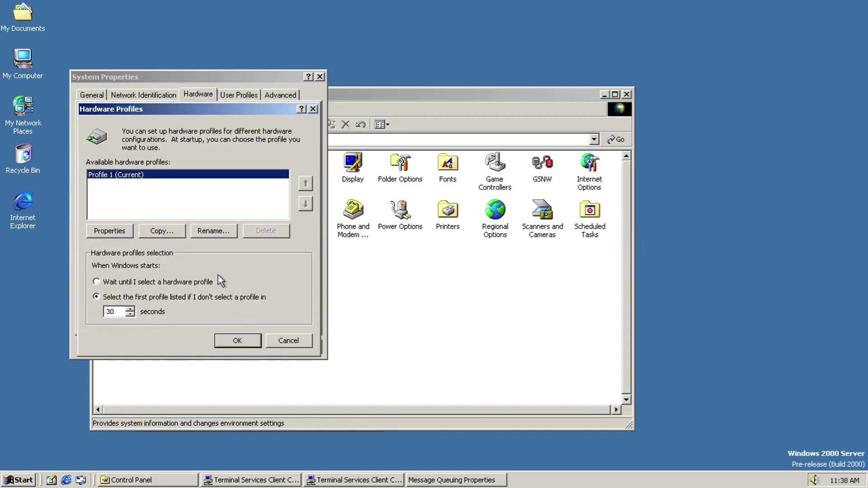
click(105, 232)
click(258, 349)
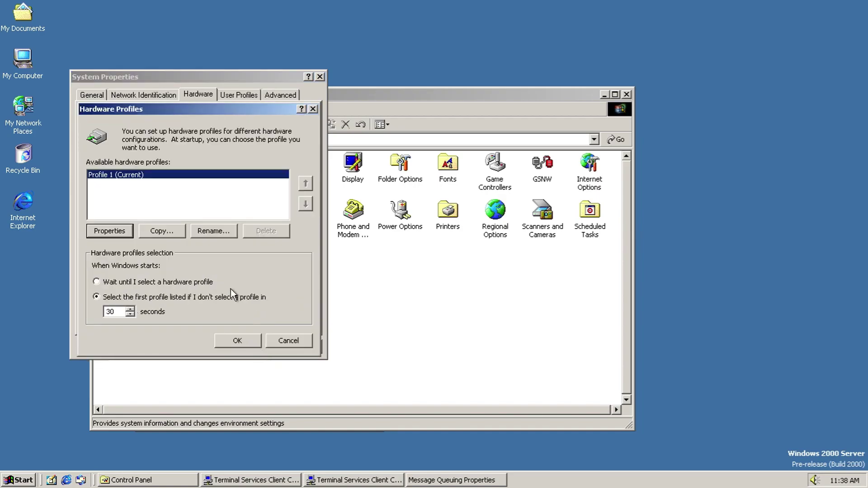
click(210, 233)
click(301, 191)
click(155, 232)
click(302, 189)
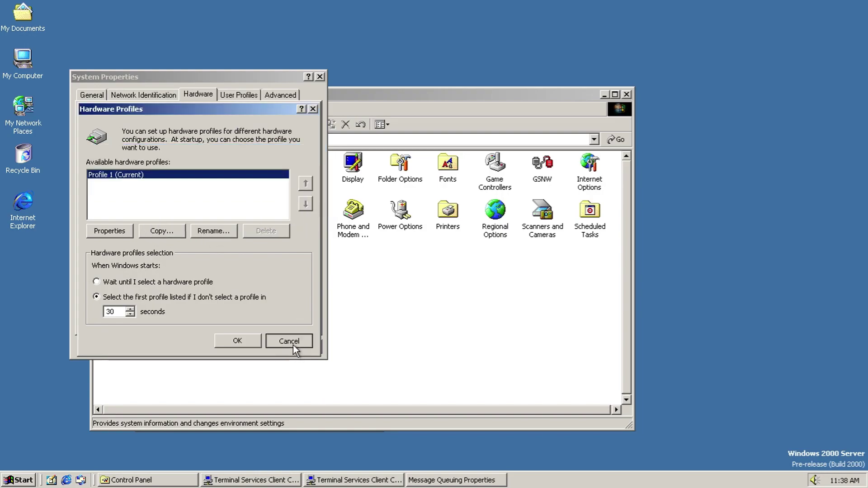
click(291, 343)
Step: In User Profiles, try changing the profile type and copying it, dismissing both dialogs
click(235, 94)
click(228, 319)
key(Escape)
click(272, 320)
click(136, 163)
key(Escape)
Step: Browse the user list for who may use the copied profile, then cancel the copy
click(116, 230)
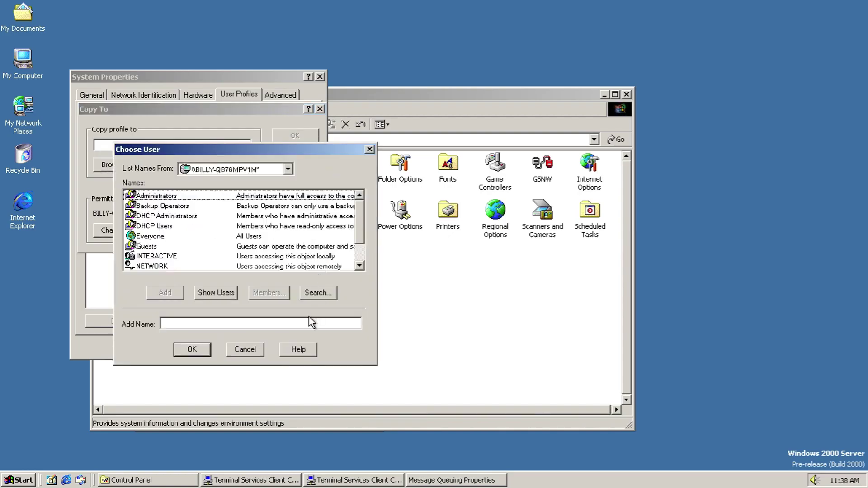
click(221, 292)
drag(359, 203, 358, 265)
click(242, 168)
click(242, 168)
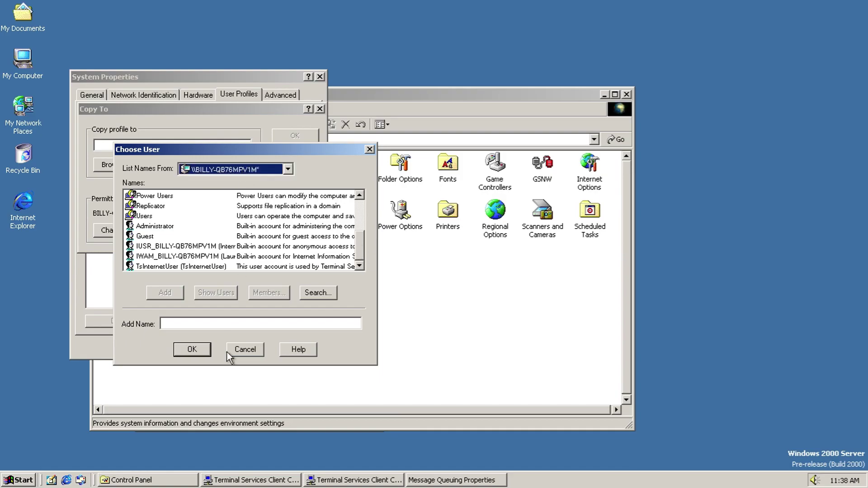
click(229, 351)
click(278, 153)
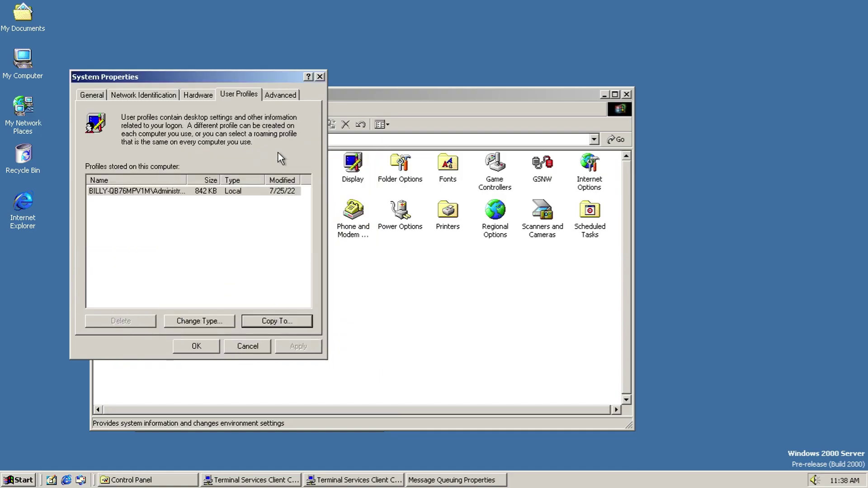
Step: View the performance options, virtual memory and environment variables, closing each unchanged
click(273, 96)
click(273, 158)
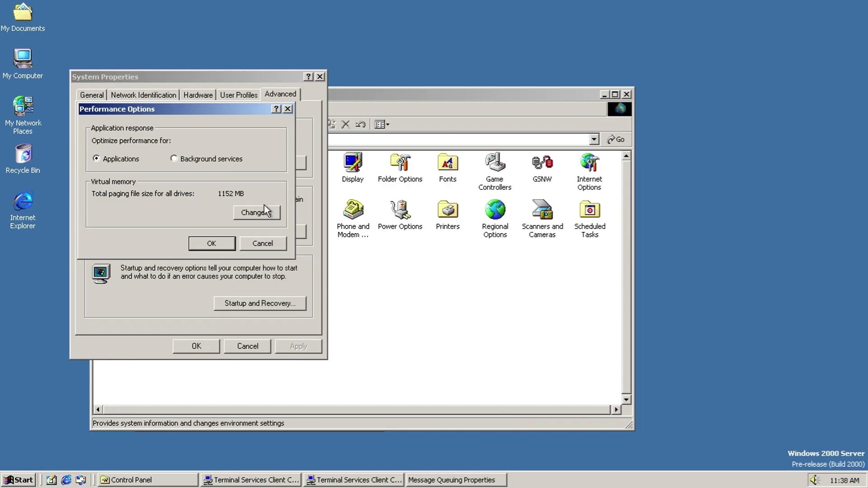
click(266, 209)
click(283, 388)
click(262, 244)
click(266, 239)
drag(294, 268, 295, 318)
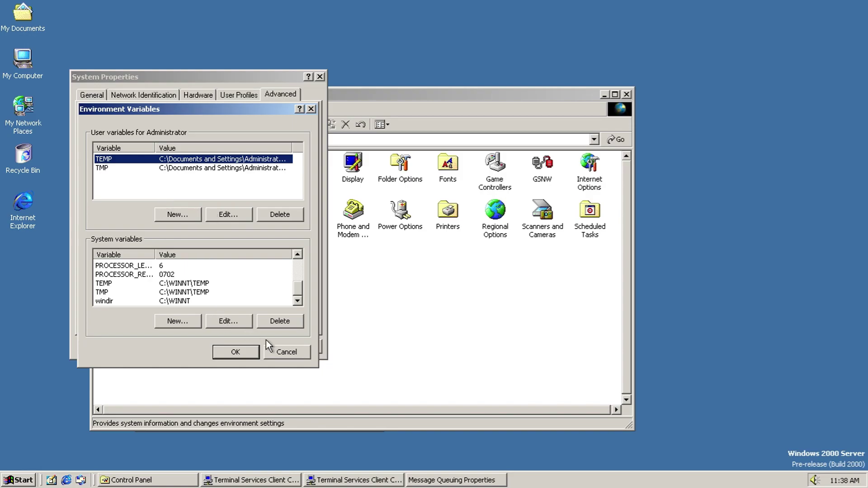
click(278, 349)
Step: Review Startup and Recovery settings, cancel them, and close System Properties unchanged
click(274, 299)
click(224, 160)
click(220, 172)
click(207, 282)
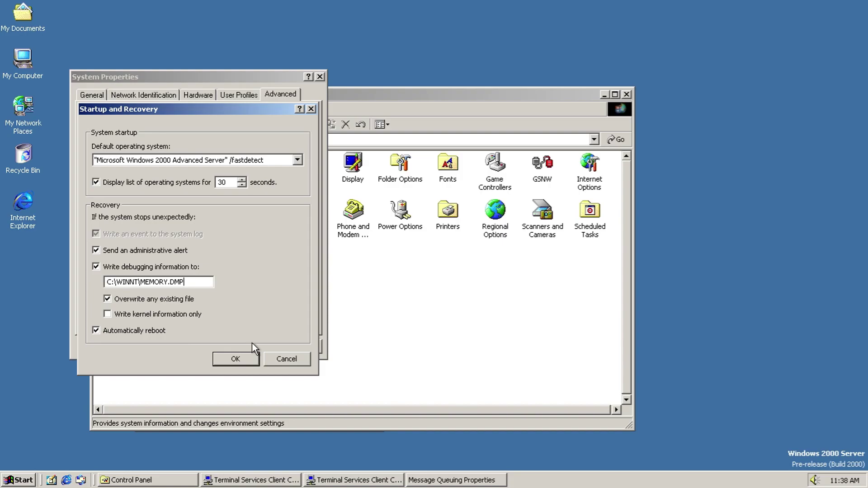
click(267, 357)
click(259, 351)
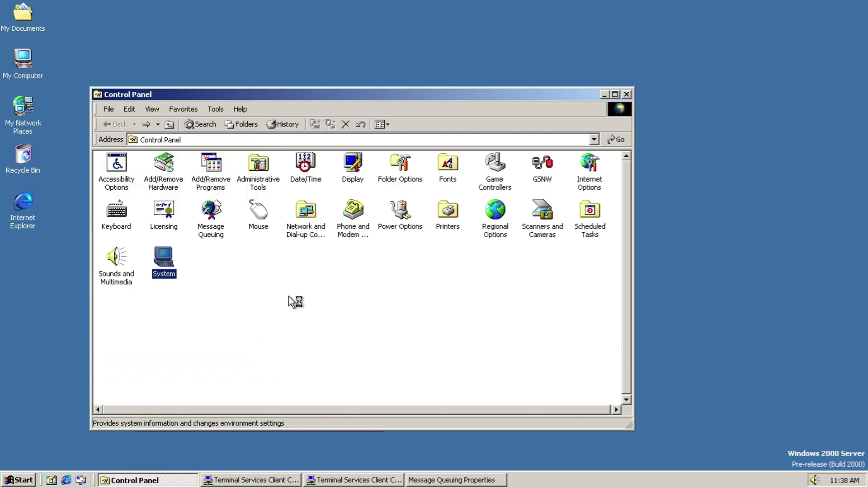
Step: Close Control Panel, Message Queuing properties and NetWare gateway settings, and cancel installation disk creation
click(626, 94)
click(531, 101)
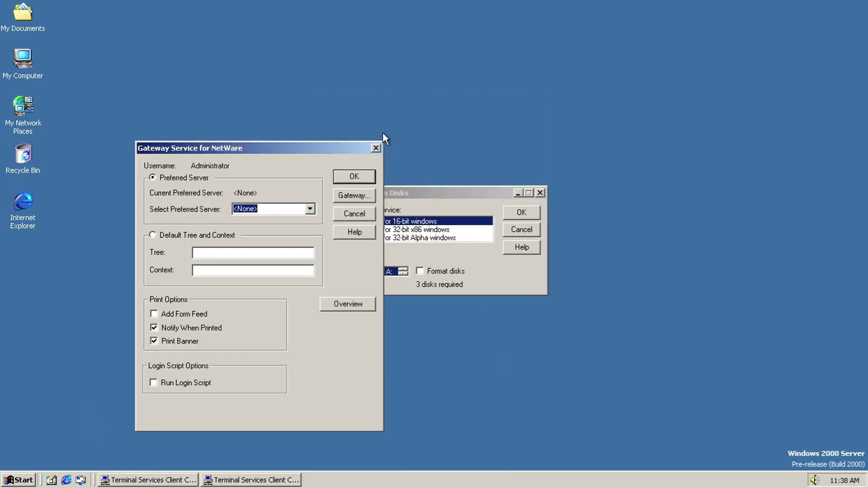
click(364, 146)
click(522, 231)
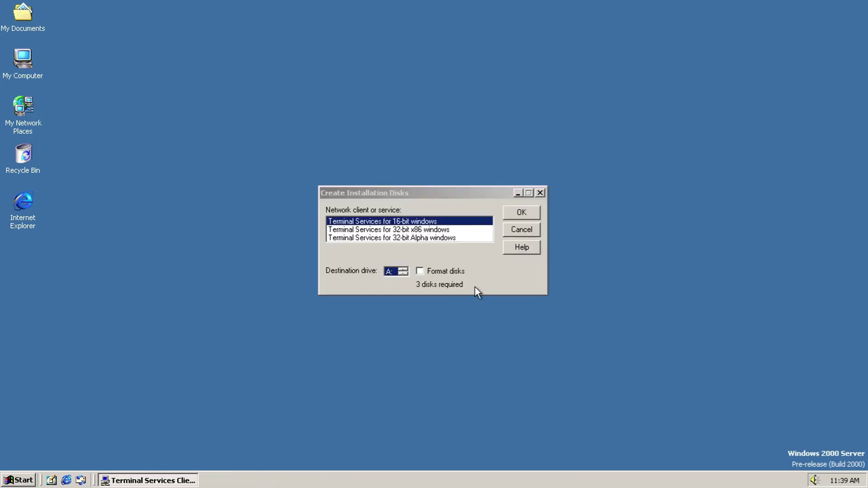
Step: Launch Windows Update and tick the option to stop showing the secure connection warning
click(18, 480)
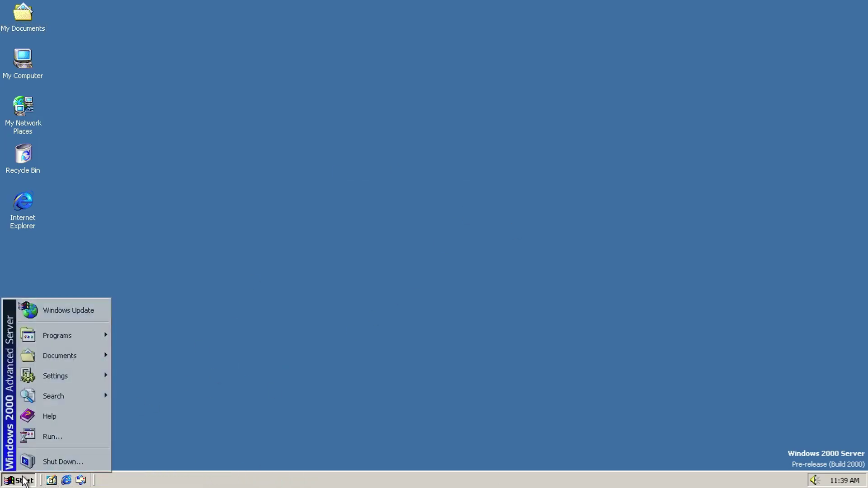
click(36, 317)
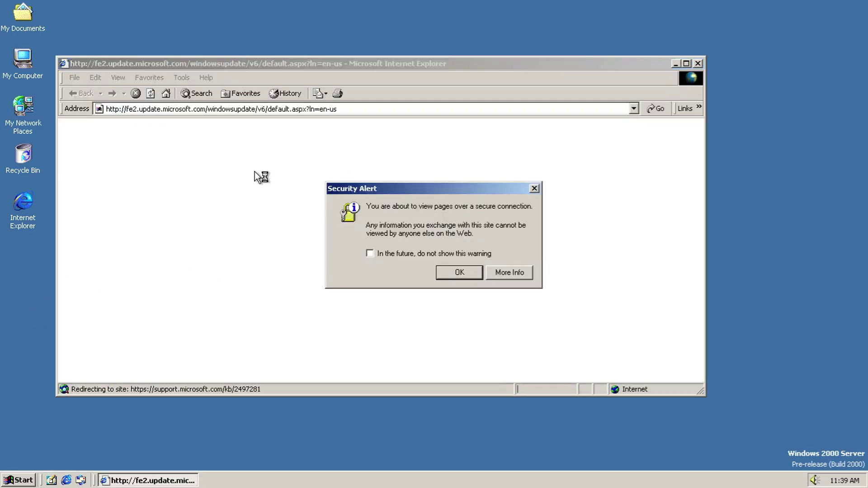
click(462, 252)
Step: Read the warning's help topics and version information, then accept the warning and close Internet Explorer
click(503, 274)
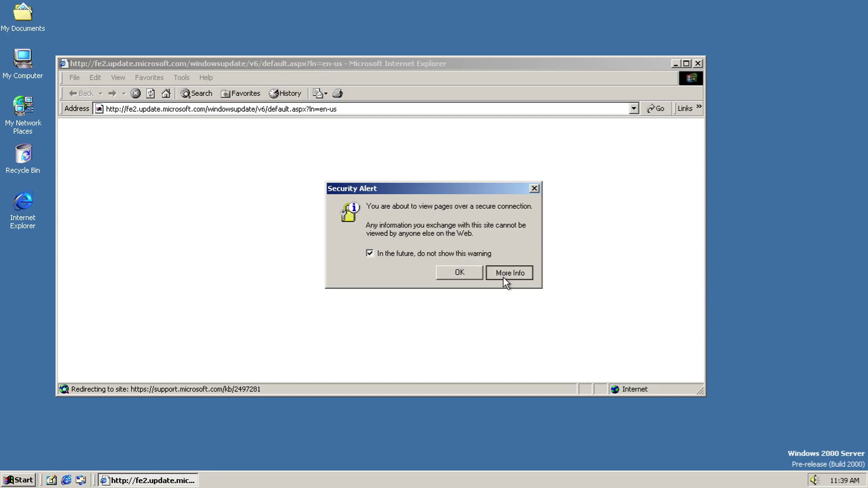
click(104, 44)
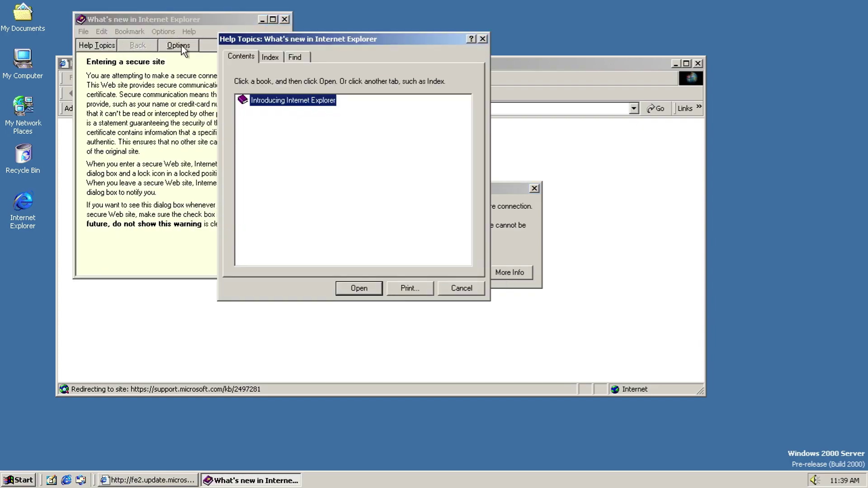
click(462, 290)
click(91, 31)
click(235, 45)
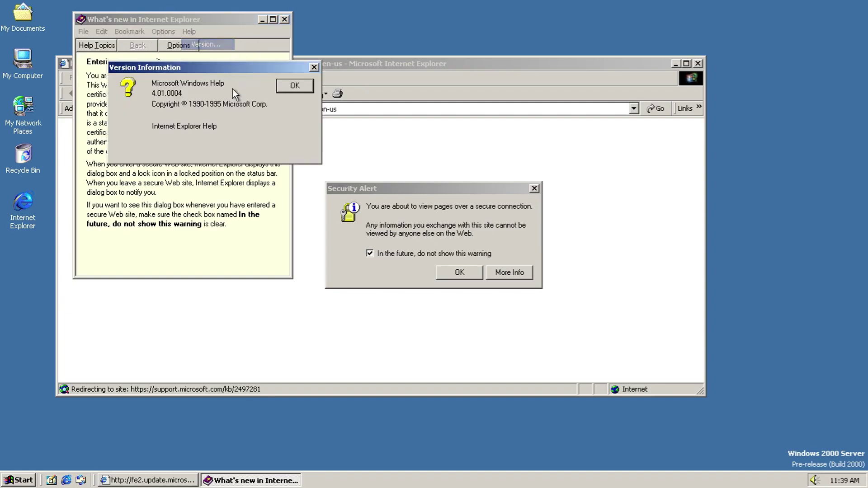
click(274, 89)
click(285, 19)
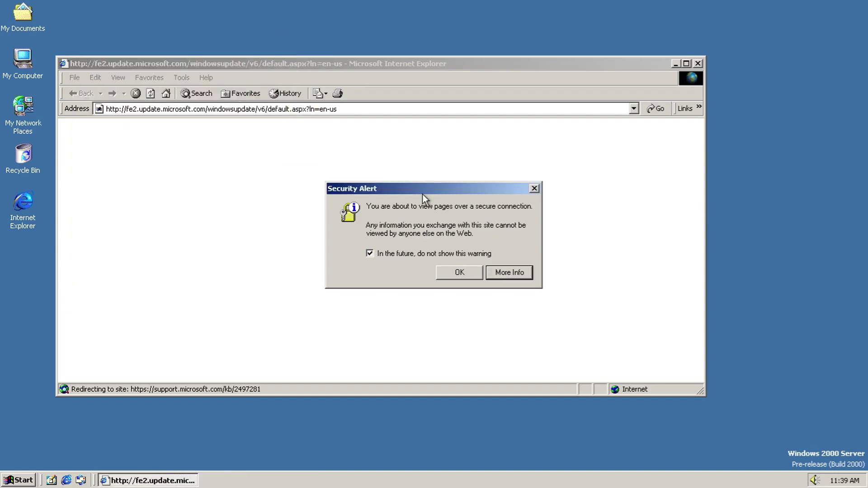
click(470, 272)
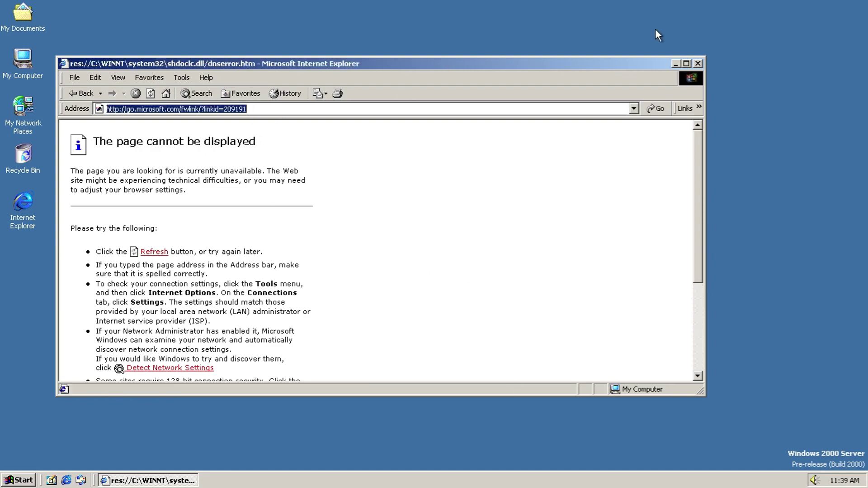
click(698, 64)
click(8, 480)
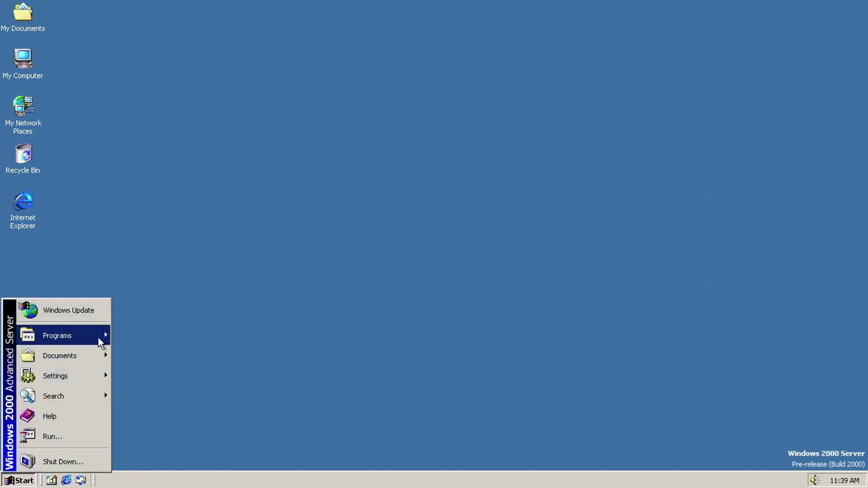
mouse_move(97, 337)
mouse_move(185, 331)
mouse_move(265, 156)
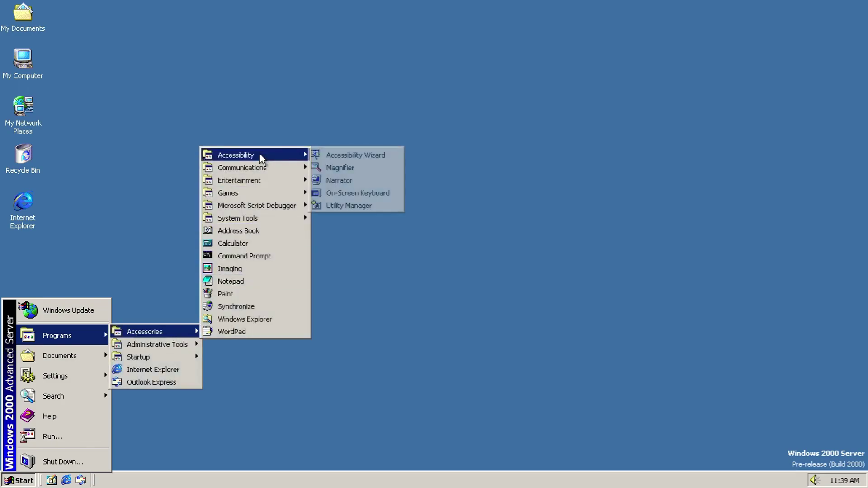
click(325, 155)
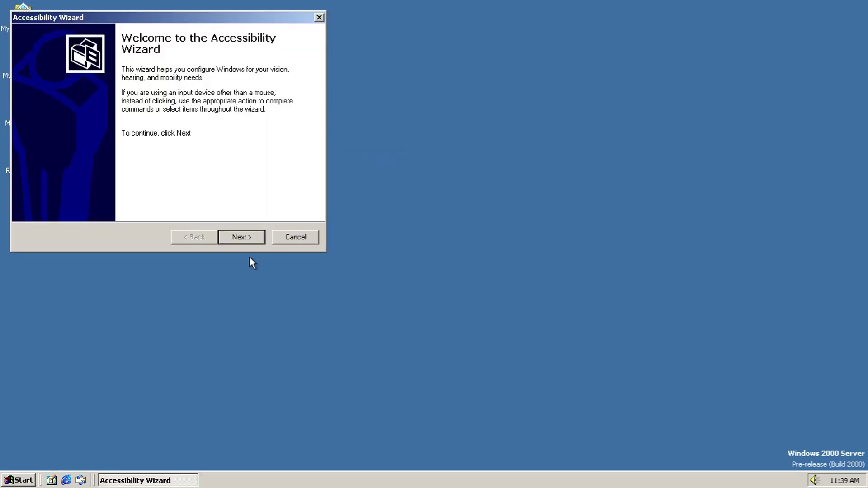
click(241, 238)
click(309, 239)
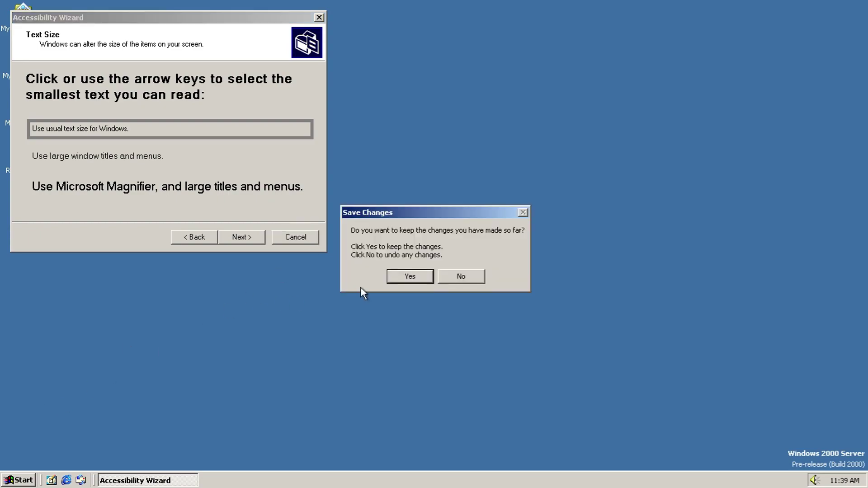
key(Return)
click(18, 480)
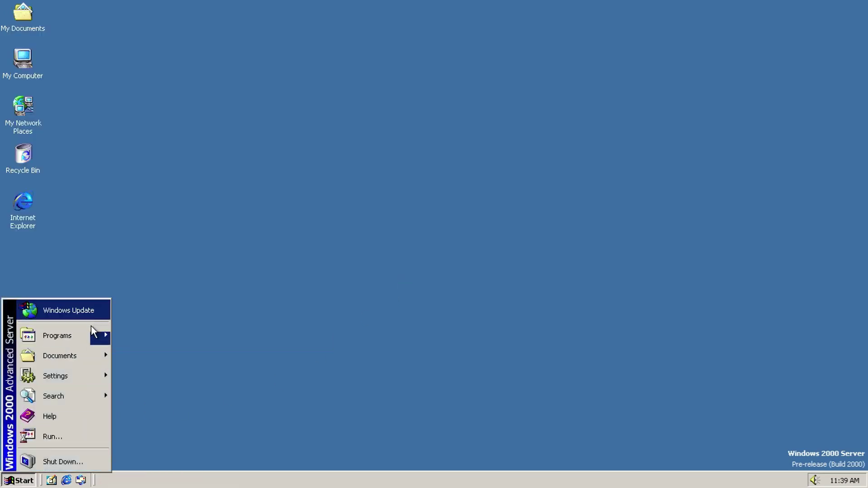
mouse_move(90, 335)
mouse_move(160, 333)
mouse_move(285, 155)
click(369, 167)
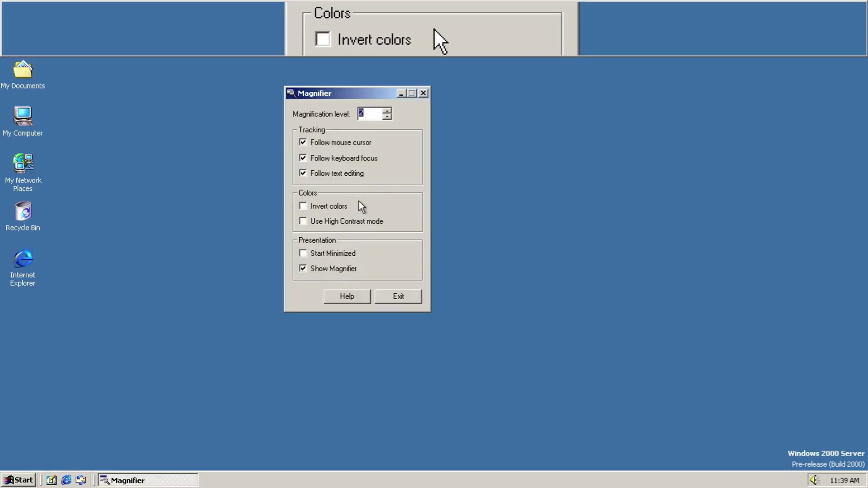
click(386, 111)
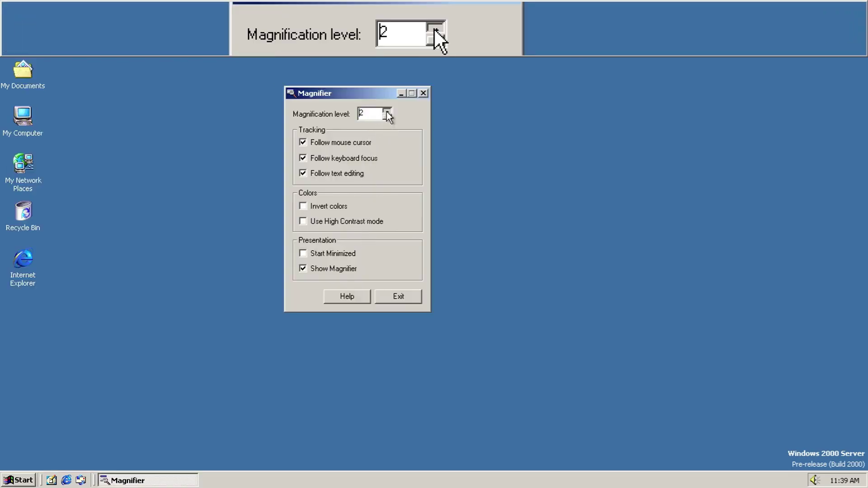
click(386, 111)
click(387, 111)
click(386, 111)
click(387, 111)
click(386, 112)
click(387, 111)
click(387, 112)
click(387, 116)
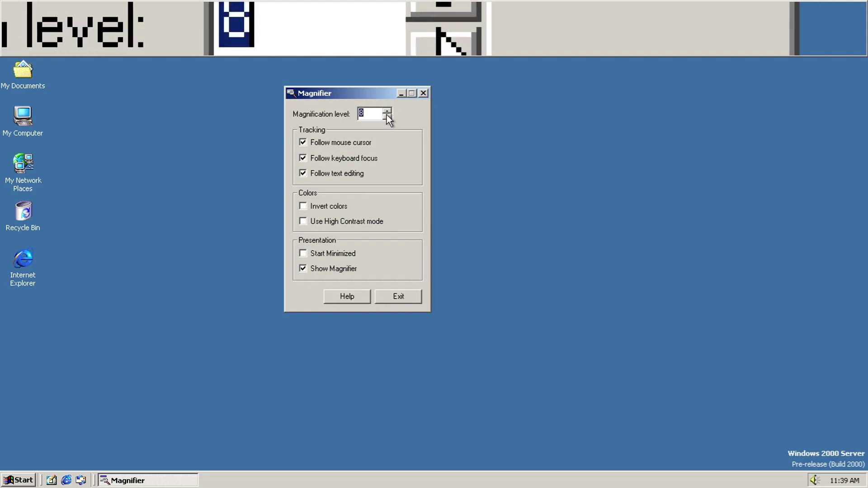
click(387, 116)
click(387, 116)
click(387, 116)
click(387, 116)
click(387, 116)
click(387, 115)
click(386, 116)
click(389, 295)
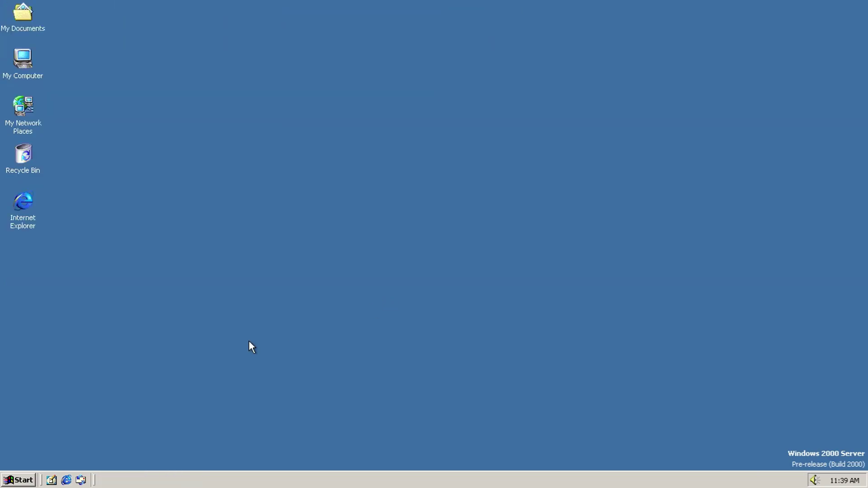
Step: Launch Narrator from the Accessibility programs in the Start menu
click(18, 480)
mouse_move(100, 338)
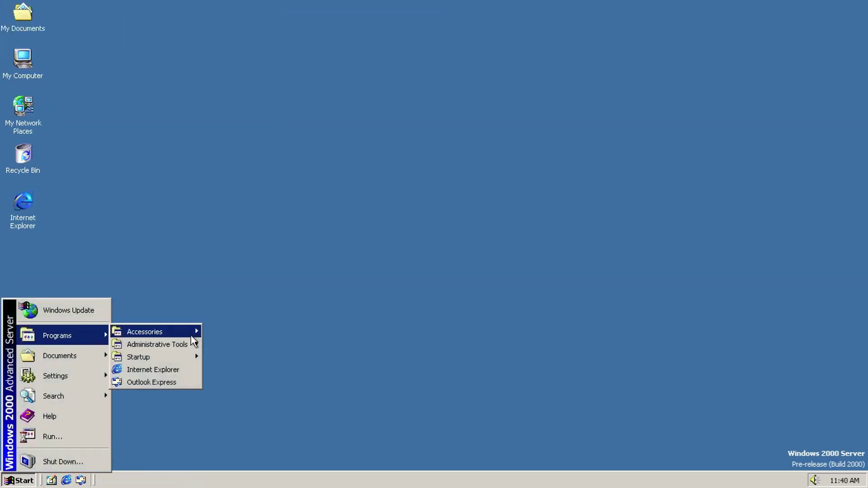
mouse_move(181, 331)
mouse_move(276, 156)
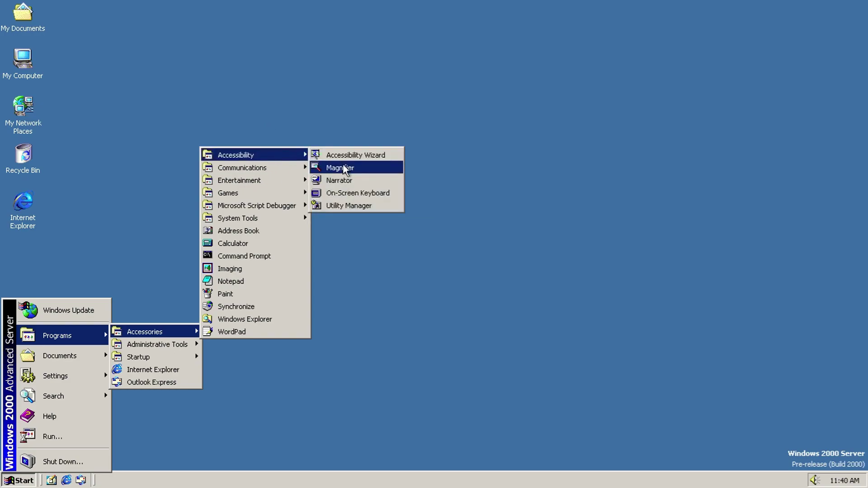
click(354, 180)
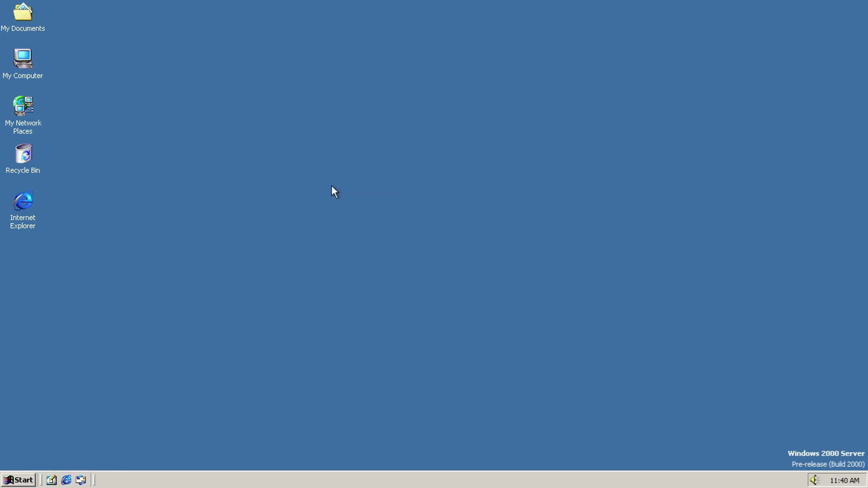
Step: Raise Narrator's voice volume three steps and increase the pitch, then apply the settings
click(804, 457)
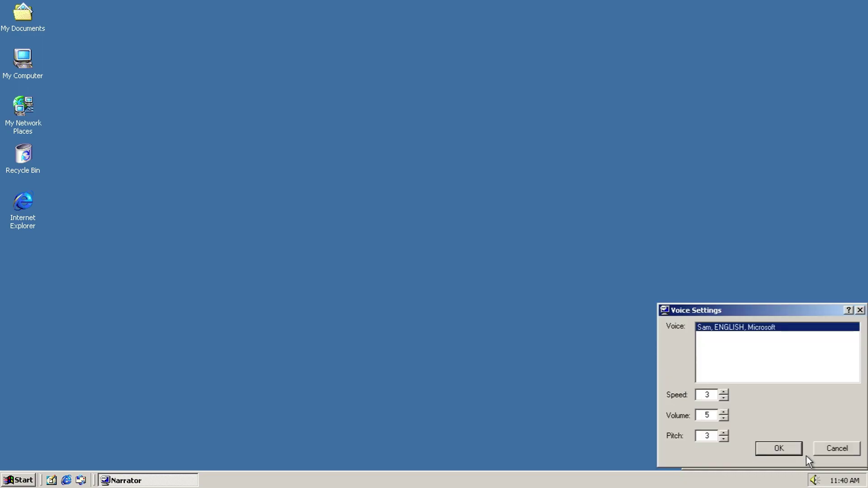
click(723, 412)
click(723, 412)
click(723, 412)
click(723, 412)
click(724, 439)
click(724, 433)
click(724, 433)
click(723, 433)
click(723, 433)
click(723, 432)
click(723, 433)
click(723, 433)
click(723, 433)
click(778, 446)
Step: Exit Narrator and confirm quitting
click(823, 454)
click(735, 405)
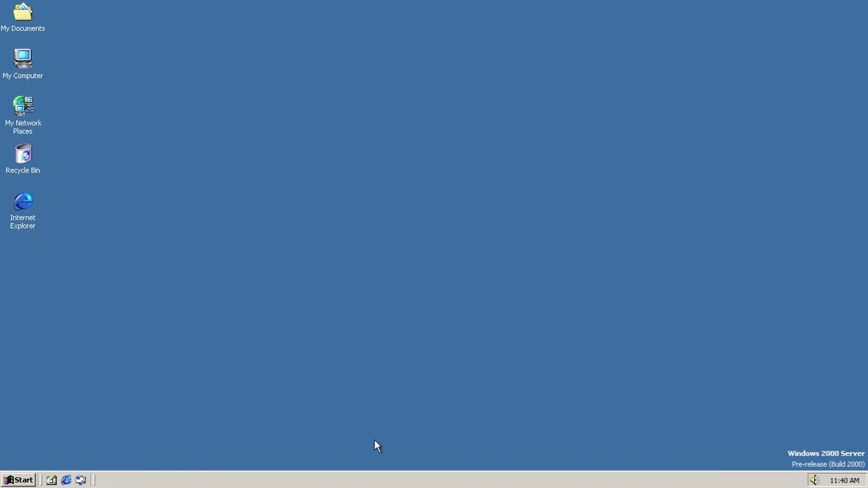
click(18, 480)
Step: Launch the On-Screen Keyboard from Accessories > Accessibility
mouse_move(68, 334)
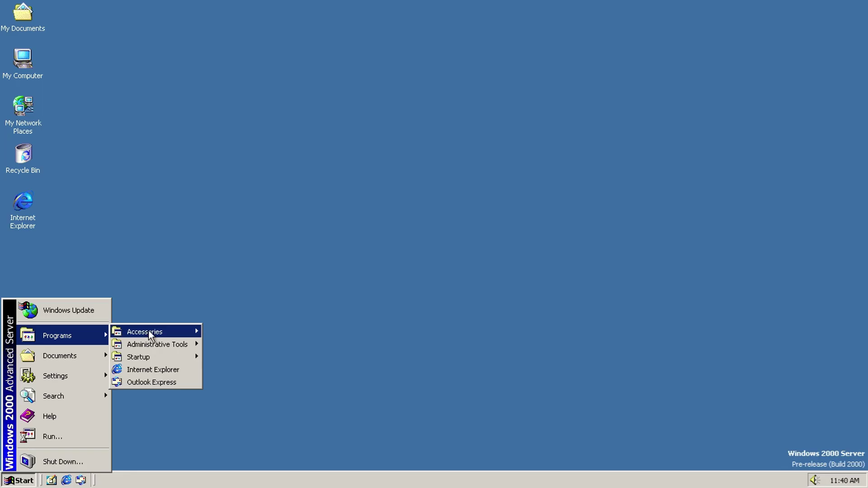
mouse_move(150, 333)
mouse_move(256, 156)
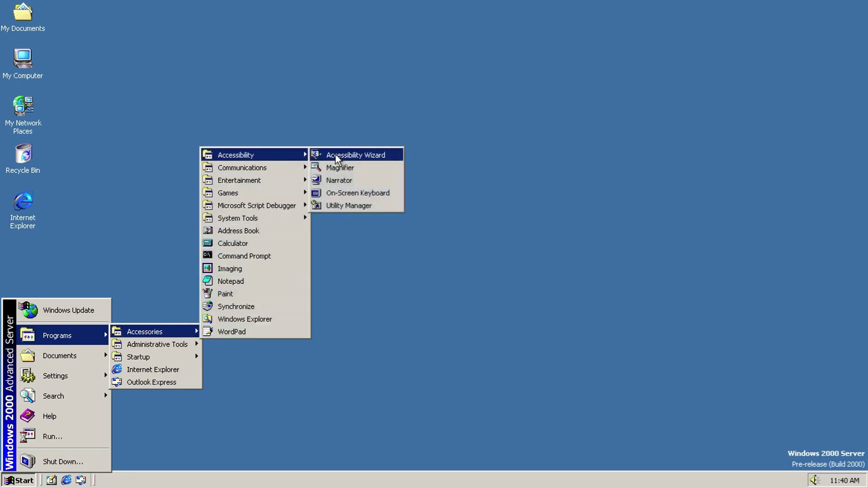
click(370, 194)
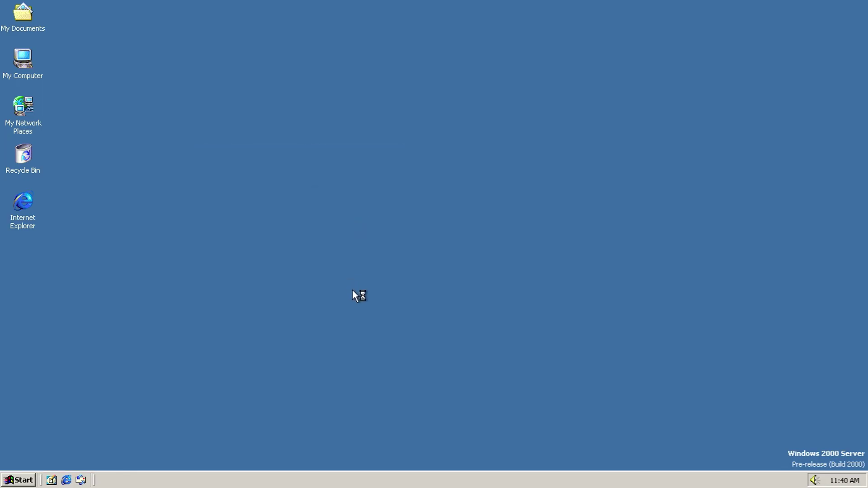
Step: Try the standard, enhanced, block and regular keyboard layouts, ending on enhanced regular
click(155, 364)
mouse_move(180, 362)
click(203, 385)
click(185, 363)
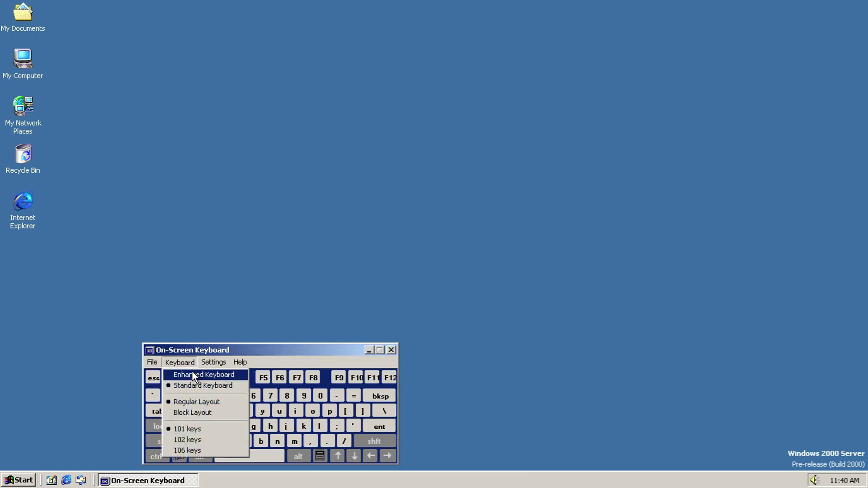
click(191, 373)
click(183, 363)
click(194, 412)
click(180, 362)
click(201, 401)
Step: Switch the keyboard to 102 keys, then to the 106-key layout
click(180, 362)
click(203, 440)
click(180, 362)
click(195, 451)
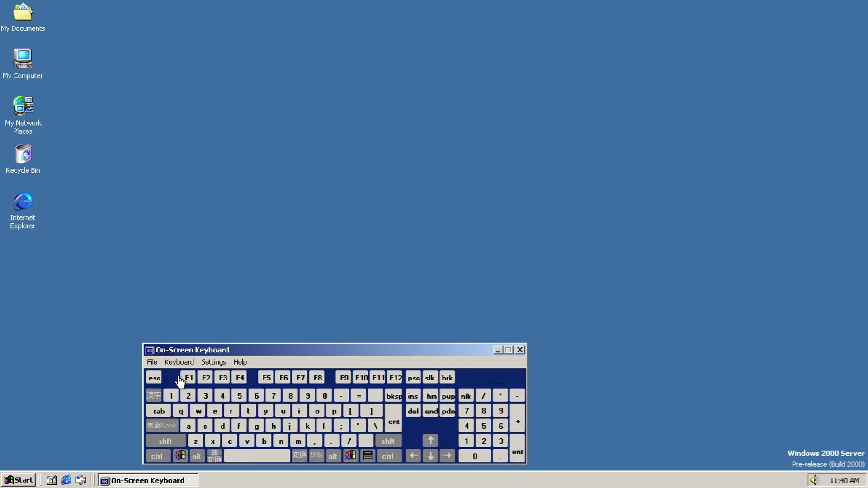
Step: Look through the Settings menu and typing mode options without changing anything
click(209, 363)
click(236, 392)
click(218, 363)
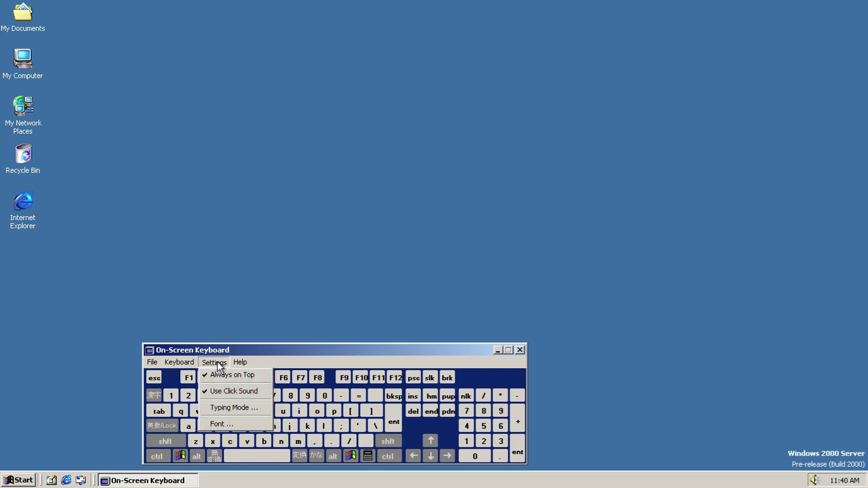
click(230, 409)
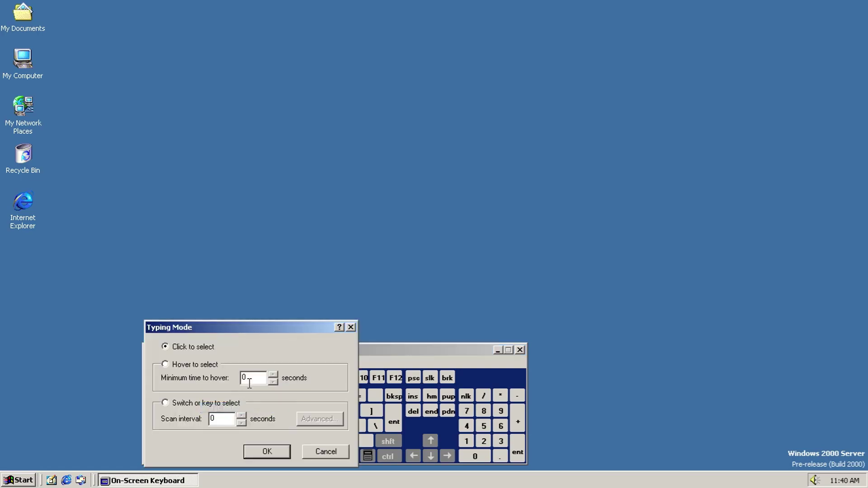
click(308, 449)
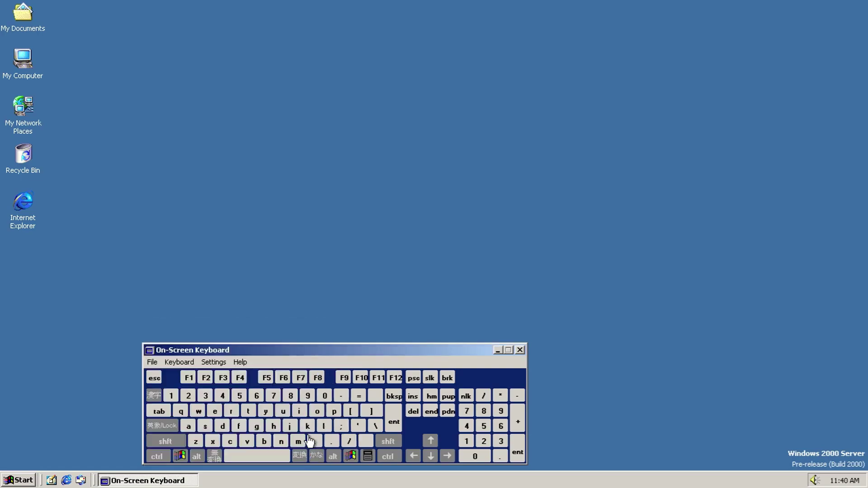
click(180, 456)
click(180, 456)
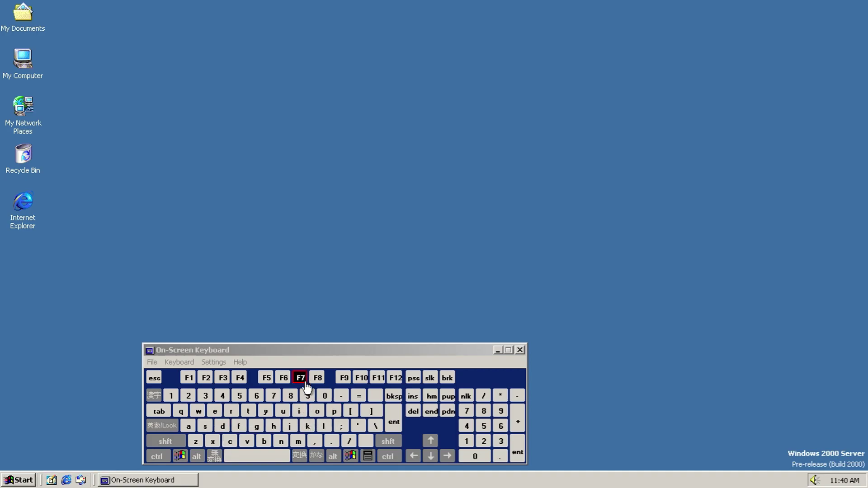
Step: Show the On-Screen Keyboard About box, then its ScreenDoors 98 upgrade page on Madenta's website
click(240, 362)
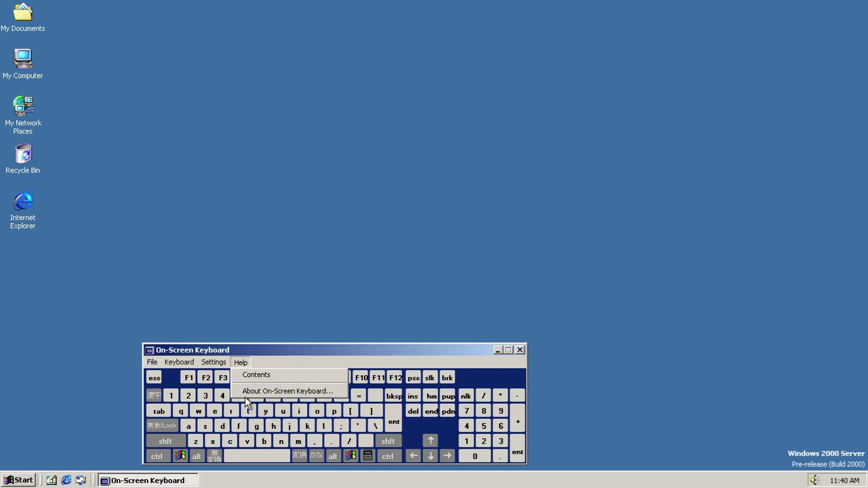
click(253, 392)
click(351, 420)
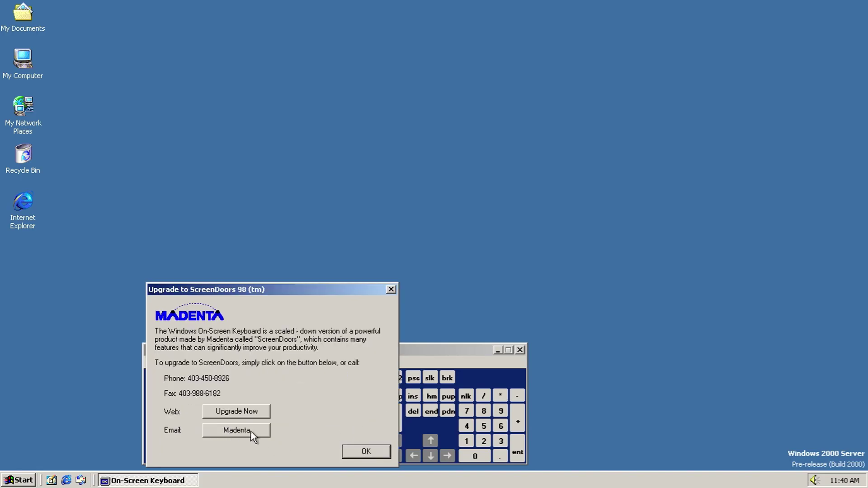
click(237, 411)
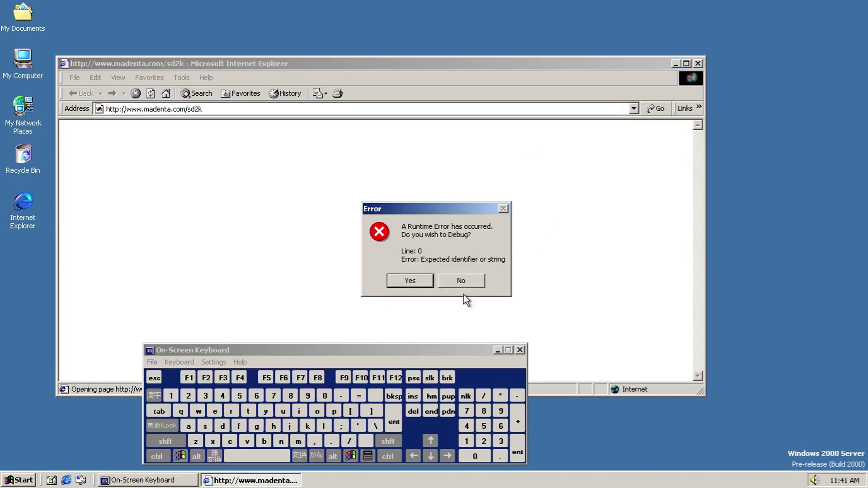
Step: Decline debugging the script error, then log off through Windows Security
click(425, 279)
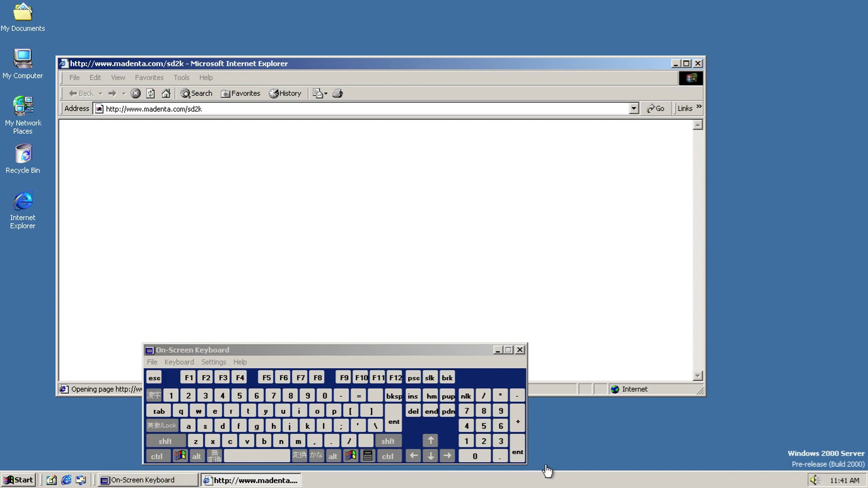
key(ctrl+alt+Delete)
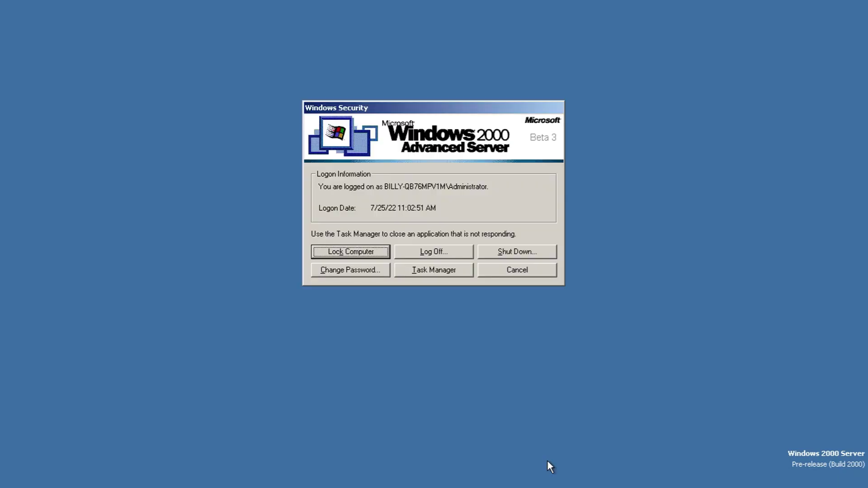
click(445, 273)
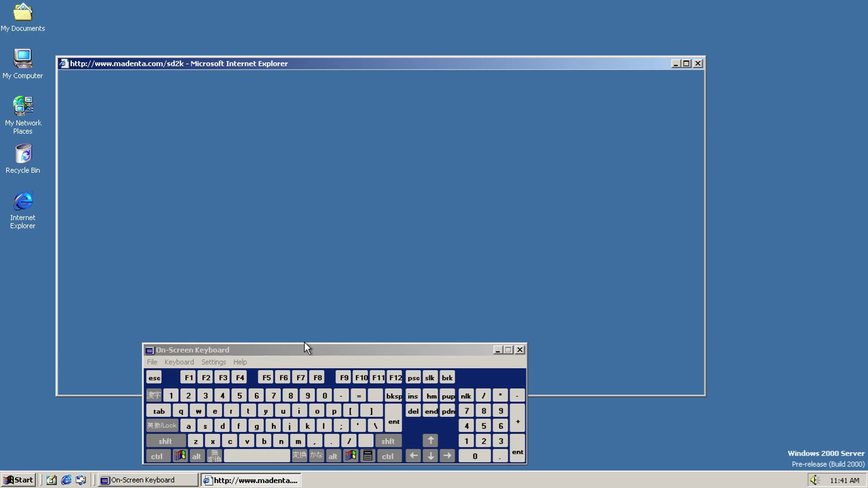
key(ctrl+alt+Delete)
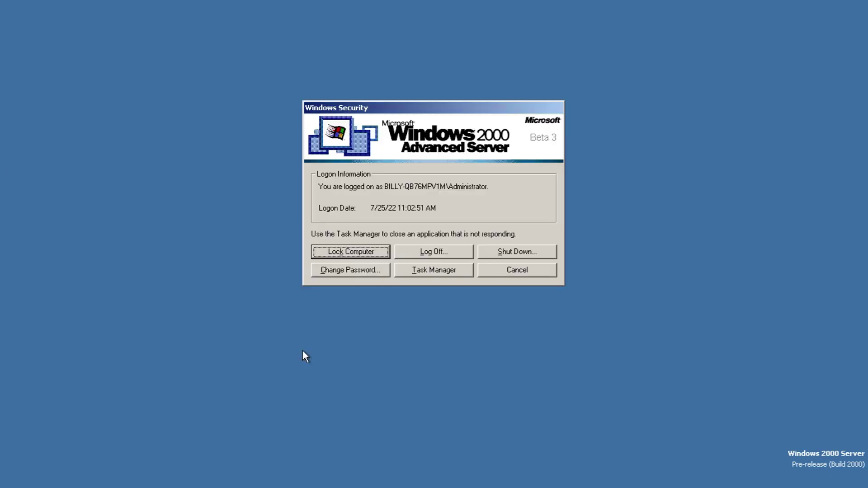
click(427, 254)
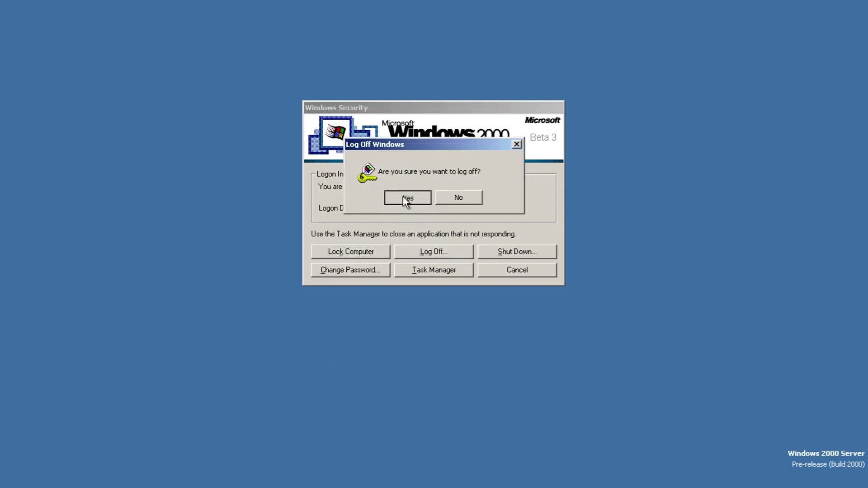
click(405, 197)
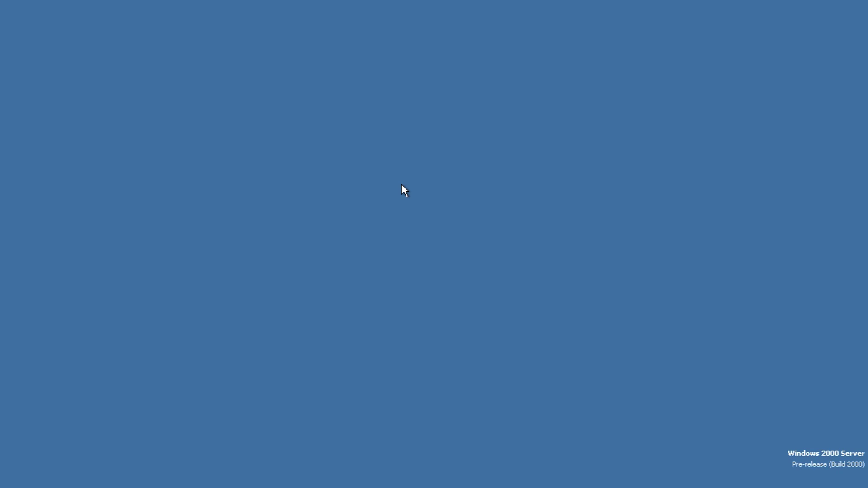
Step: Log back on with Ctrl+Alt+Del and the account password
key(ctrl+alt+Delete)
text(**)
key(Return)
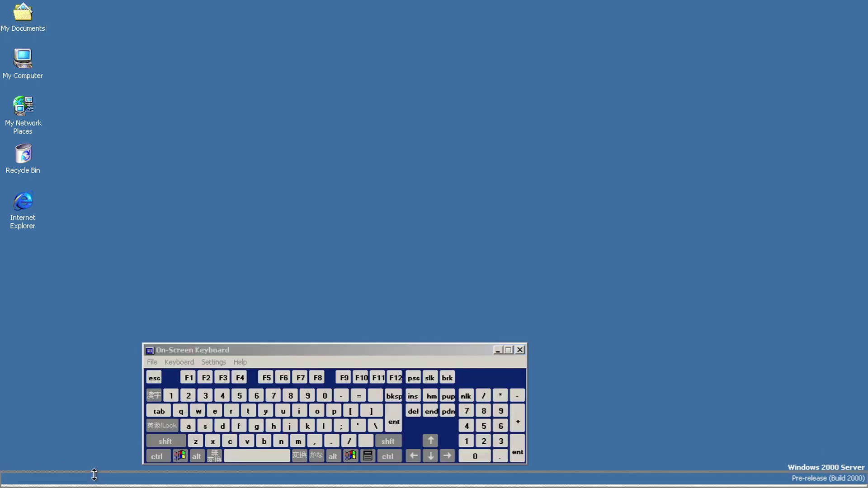
Step: Close the On-Screen Keyboard, open and close Utility Manager, and quit Narrator
click(202, 361)
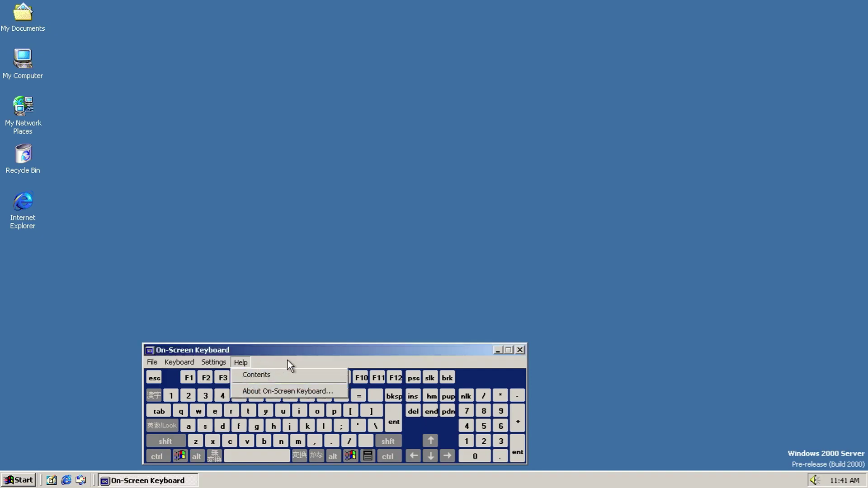
click(519, 351)
click(18, 480)
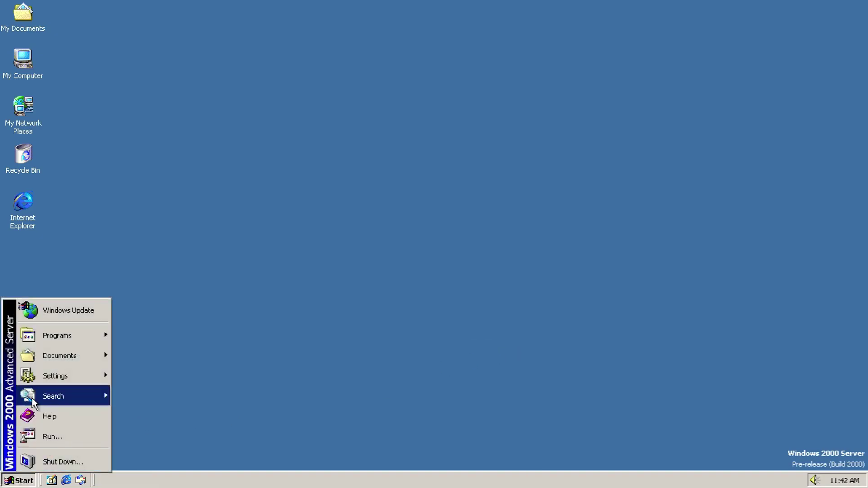
mouse_move(63, 342)
mouse_move(174, 334)
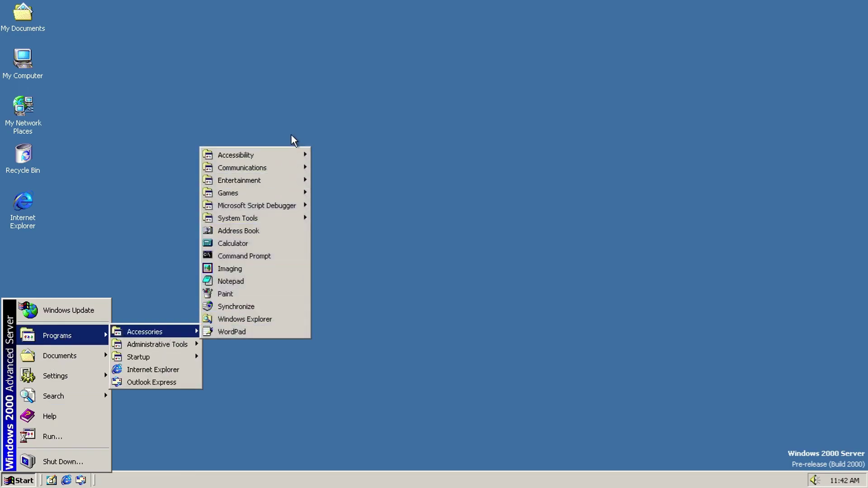
mouse_move(287, 155)
click(345, 206)
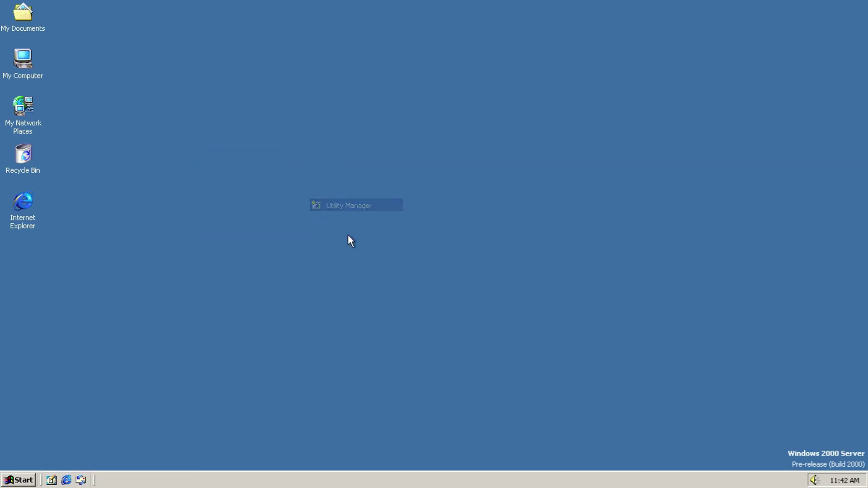
click(542, 331)
click(834, 454)
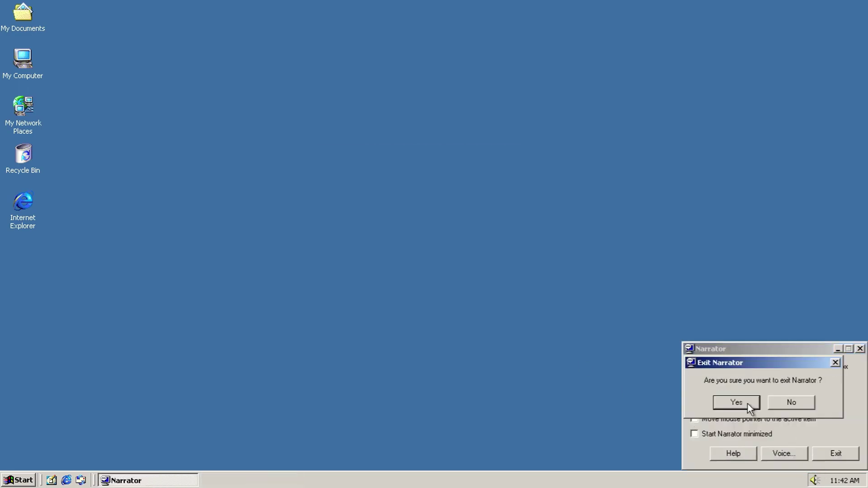
click(749, 404)
Step: Launch HyperTerminal, view its upgrade information, and cancel the new connection setup
click(30, 471)
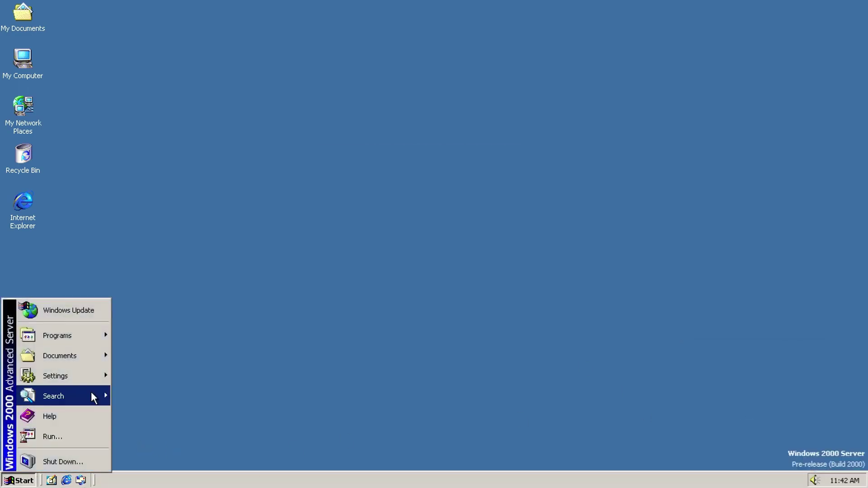
mouse_move(97, 336)
mouse_move(189, 332)
mouse_move(271, 170)
click(398, 166)
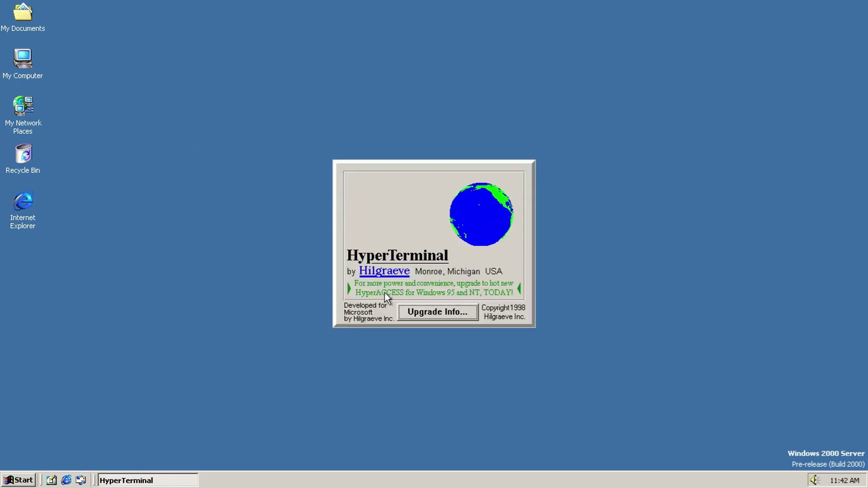
click(424, 313)
drag(569, 213, 566, 276)
click(434, 322)
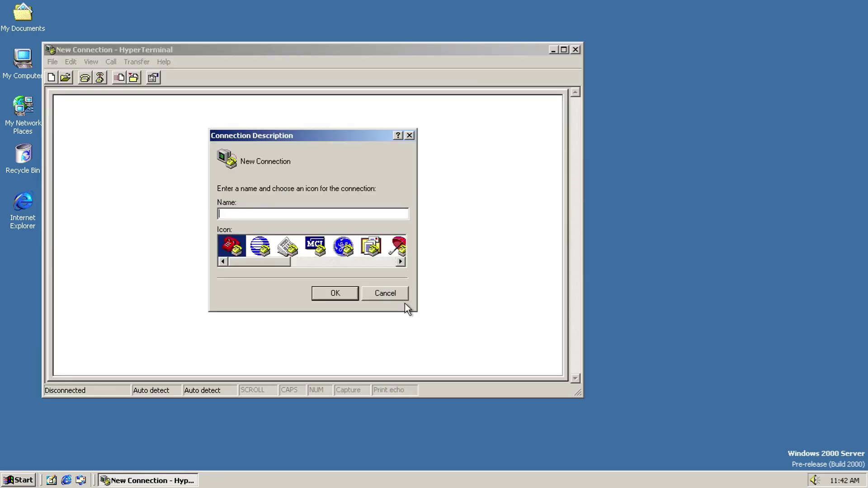
drag(245, 260, 338, 260)
click(385, 292)
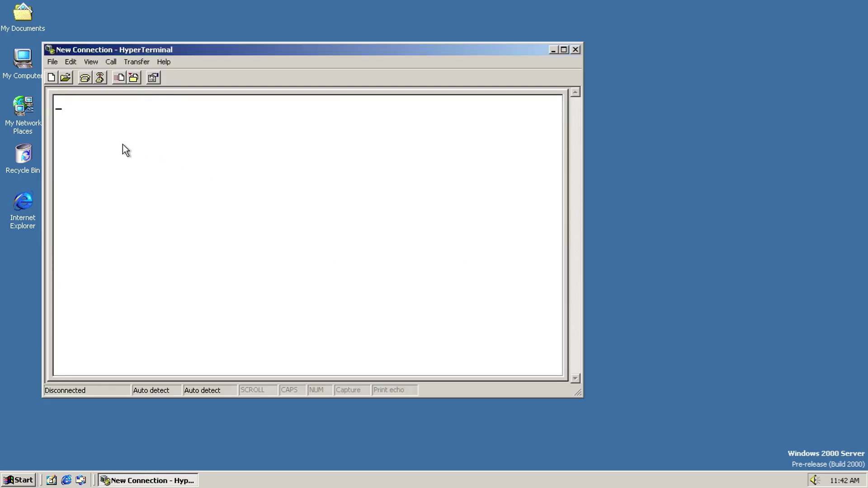
Step: Show the About HyperTerminal version box and close it with OK
click(52, 61)
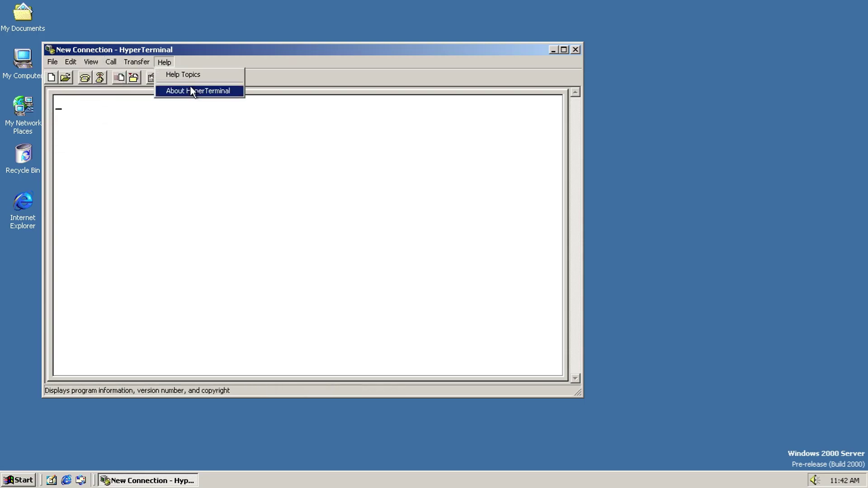
click(189, 85)
click(407, 337)
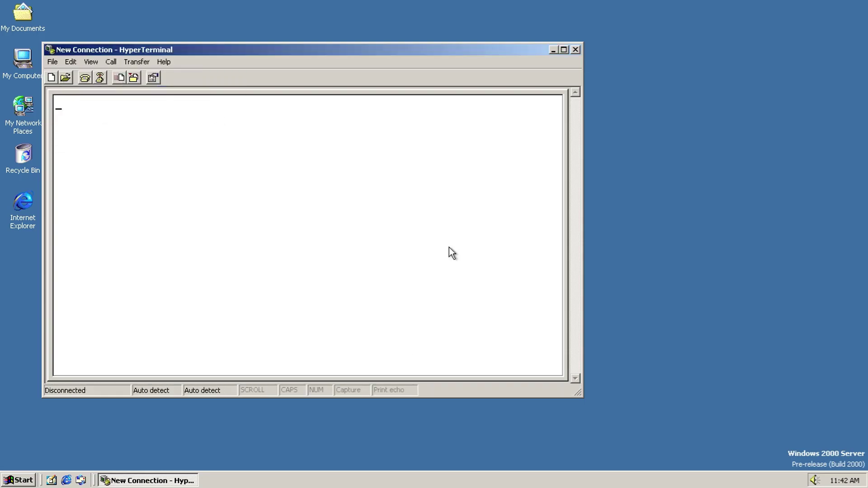
Step: Close HyperTerminal and dismiss the Start menu
click(575, 50)
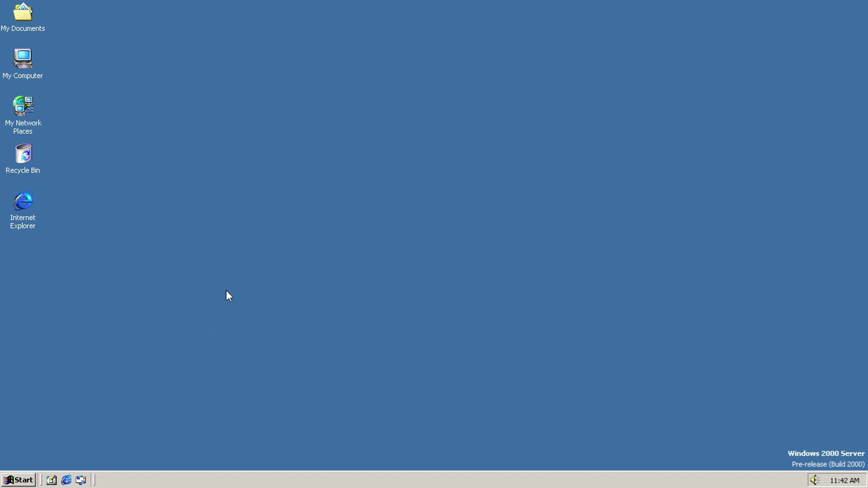
key(super)
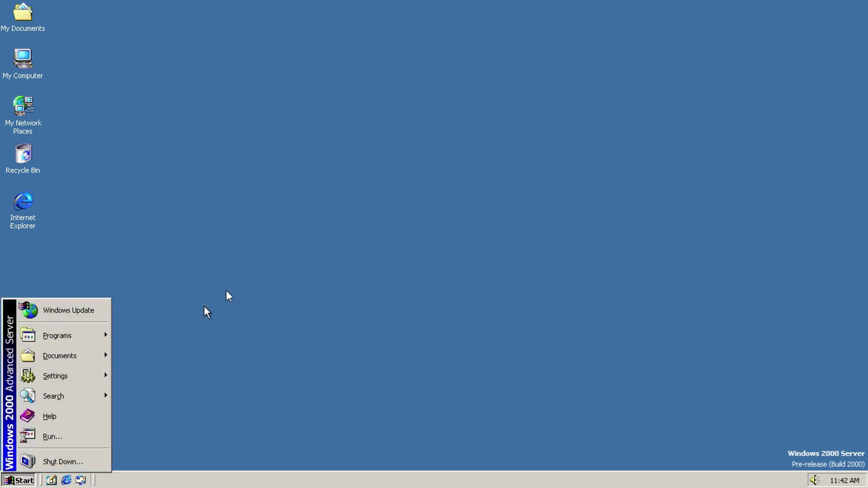
click(226, 296)
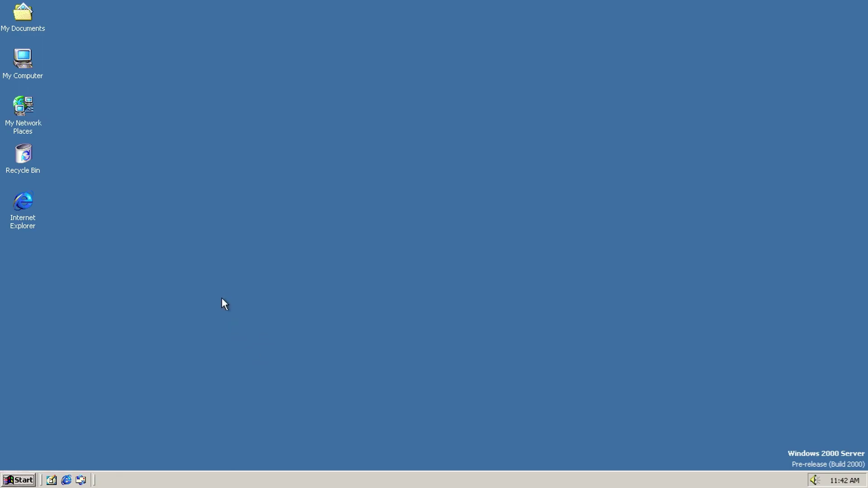
Step: Start the Internet Connection Wizard from Communications, then cancel and confirm quitting it
key(super)
mouse_move(59, 336)
mouse_move(145, 332)
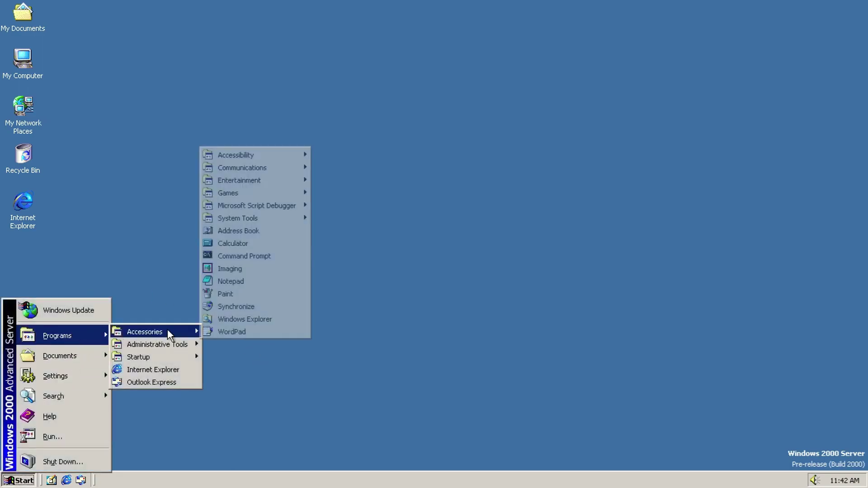
mouse_move(277, 168)
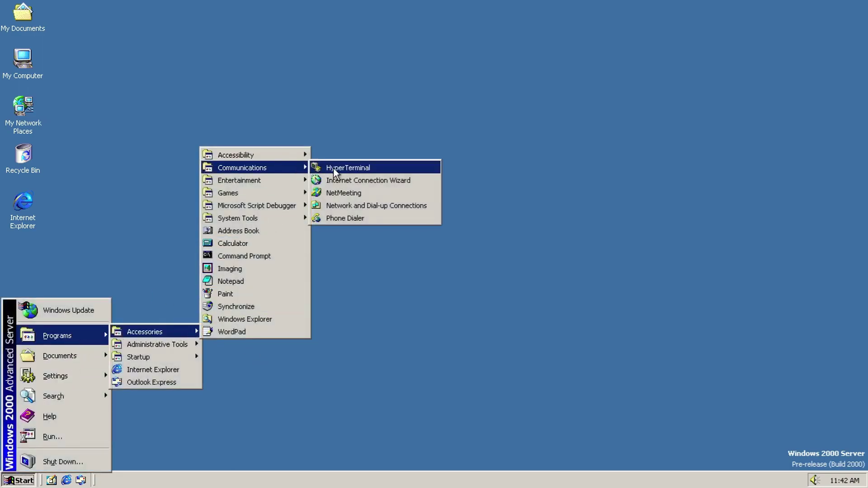
click(355, 180)
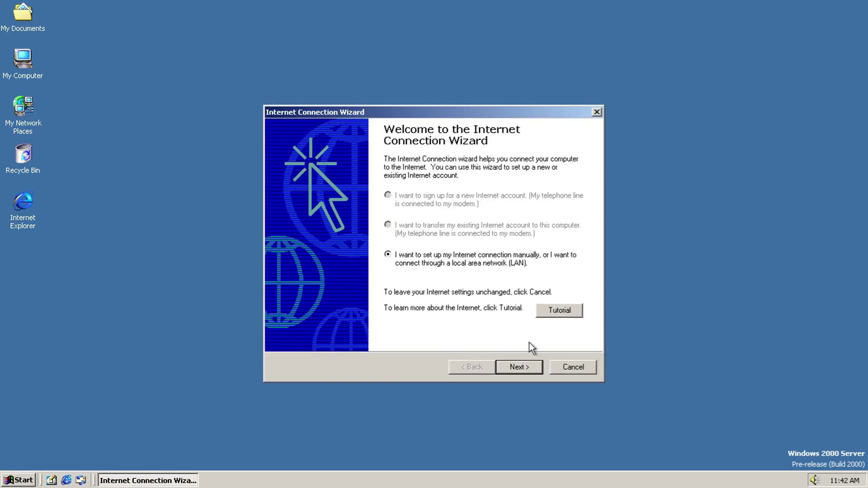
click(579, 365)
click(409, 272)
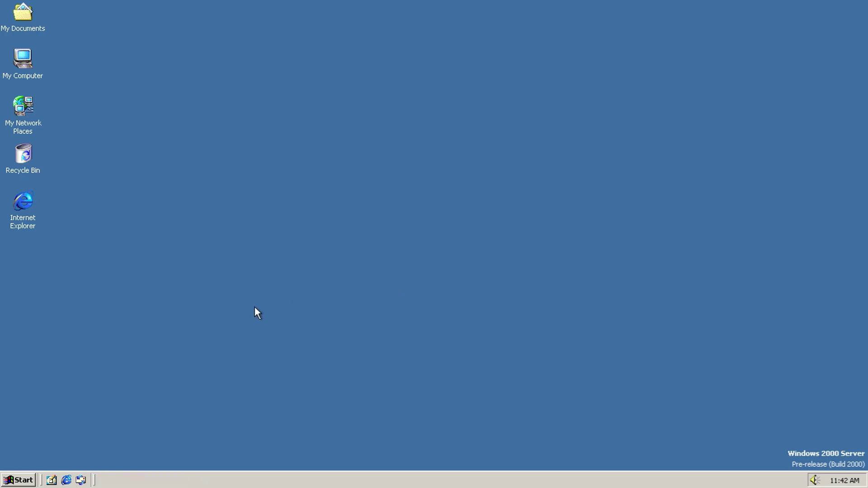
Step: Launch NetMeeting from Accessories > Communications
key(super)
mouse_move(100, 334)
mouse_move(165, 329)
mouse_move(265, 168)
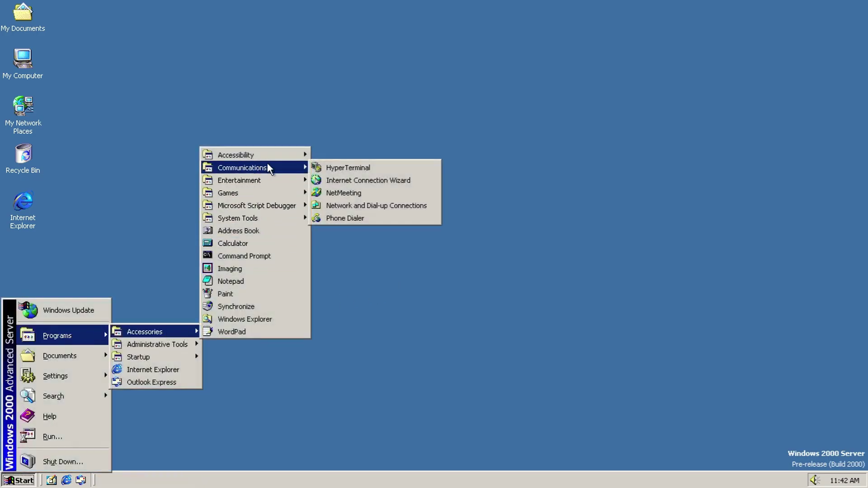
click(347, 194)
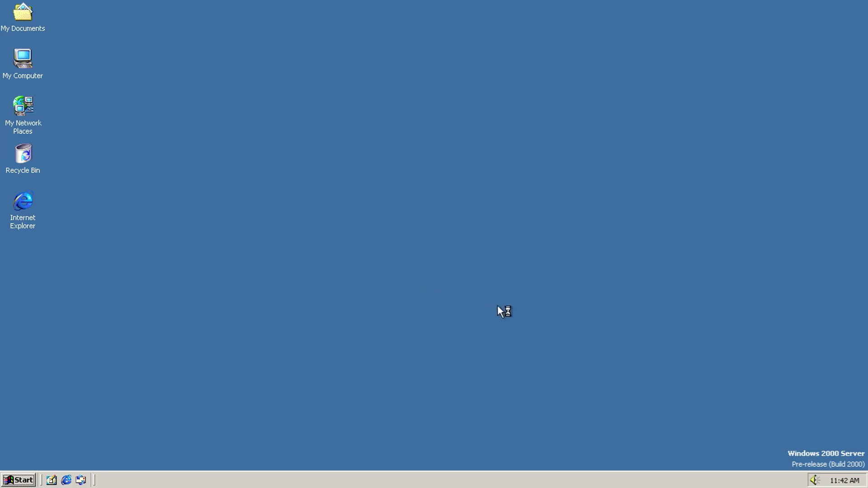
Step: Fill NetMeeting's personal information page with placeholder name, e-mail, city and comments
click(479, 334)
click(478, 335)
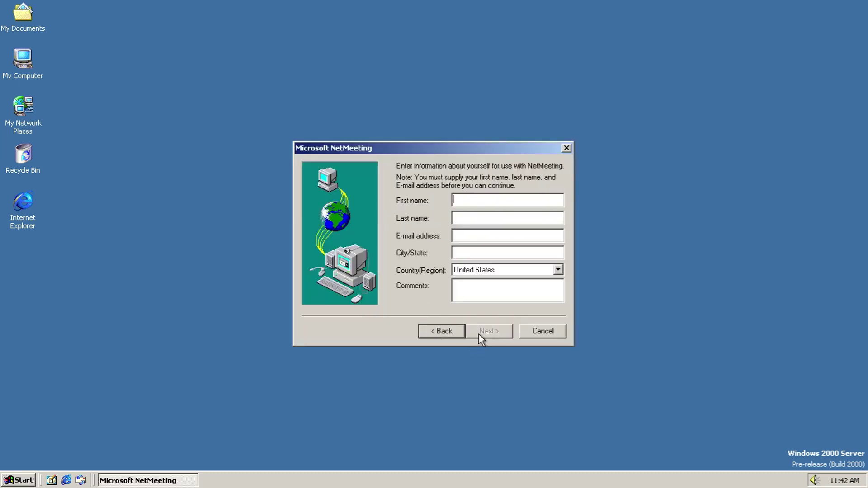
text(D)
click(457, 219)
text(A)
click(464, 236)
text(dfaf)
click(465, 252)
text(fsad)
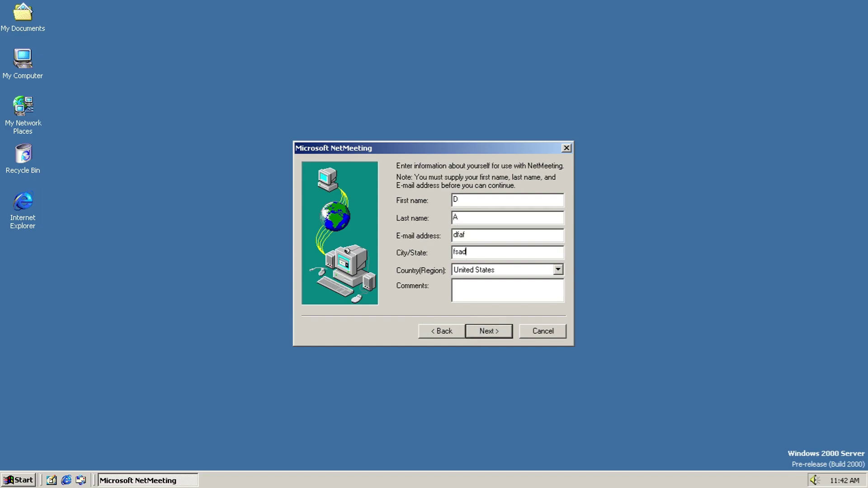
click(472, 286)
text(safd)
click(479, 330)
Step: Choose the information category and speed, then finish audio tuning with a speaker test sound
click(438, 230)
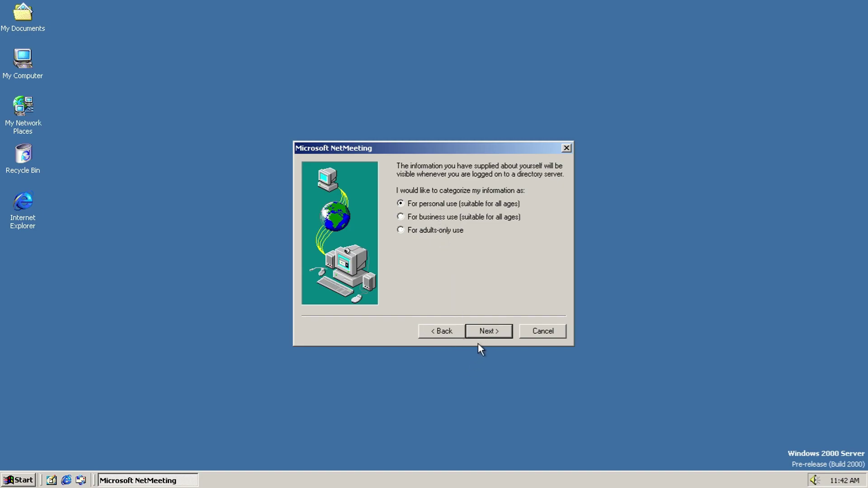
click(481, 335)
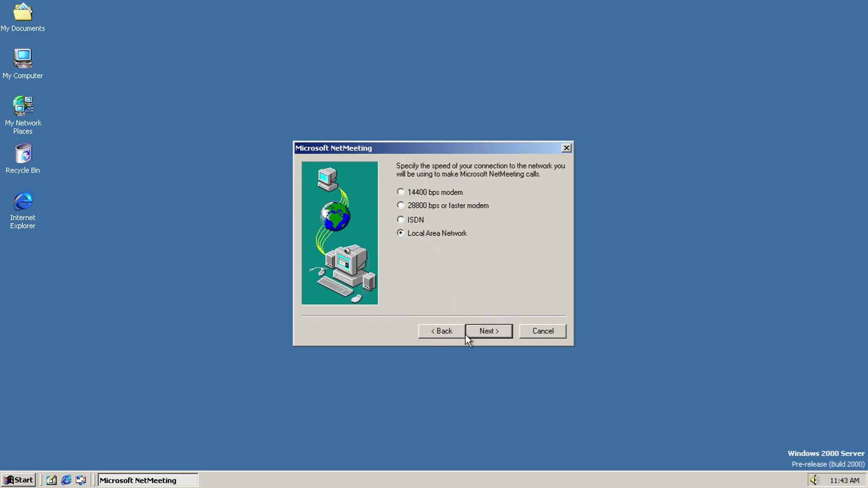
click(475, 332)
click(476, 332)
click(408, 264)
click(480, 329)
click(481, 327)
click(481, 327)
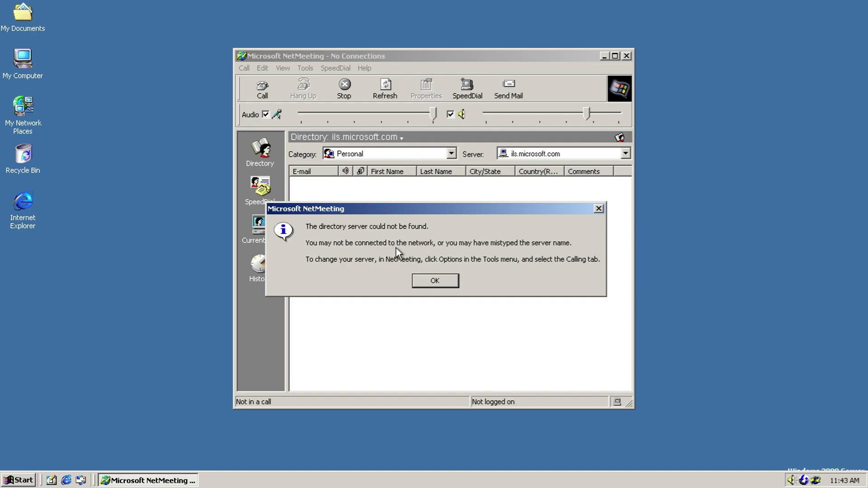
Step: Dismiss the directory server errors, view NetMeeting's version information, and check the ils.microsoft.com server list
click(426, 281)
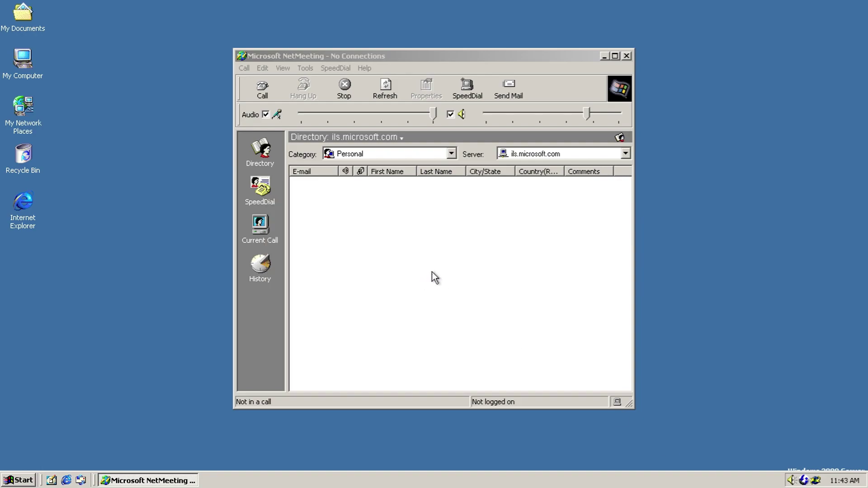
click(241, 68)
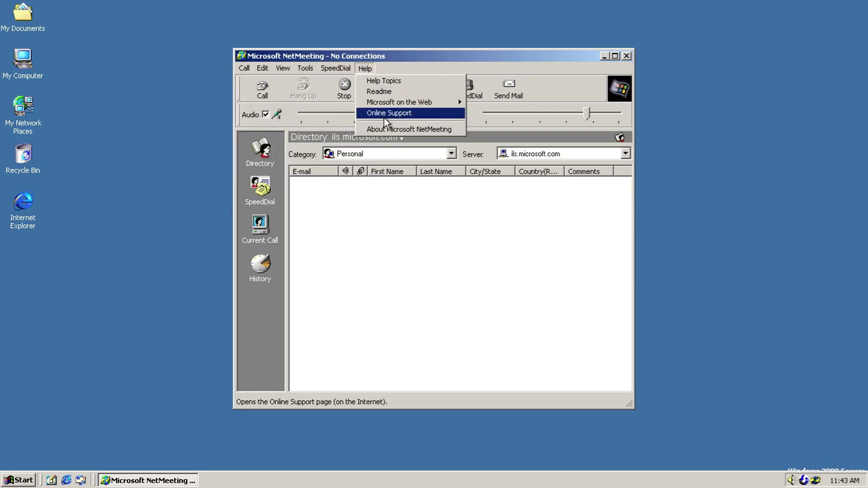
click(389, 128)
click(428, 253)
click(533, 153)
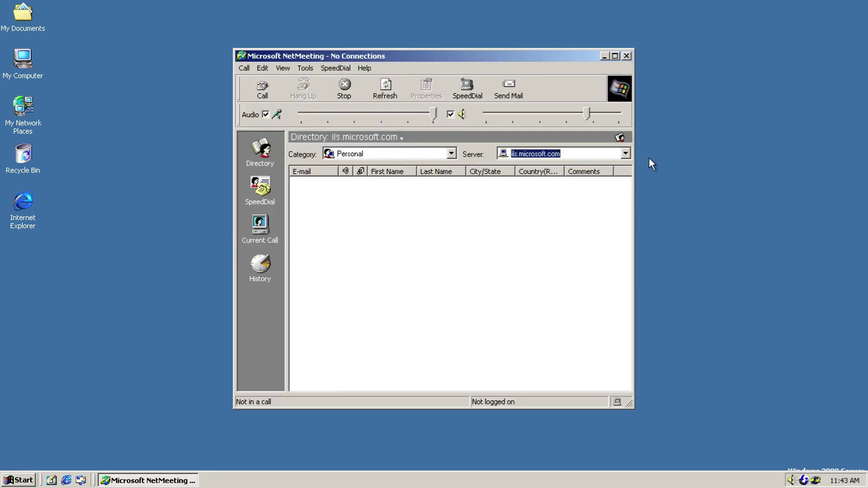
click(626, 153)
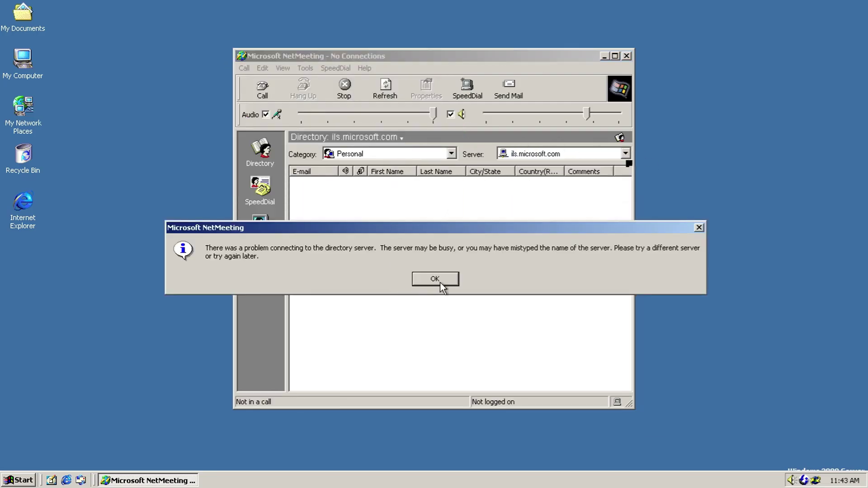
click(440, 280)
Step: Place a New Call to the address 333333
click(451, 154)
click(451, 154)
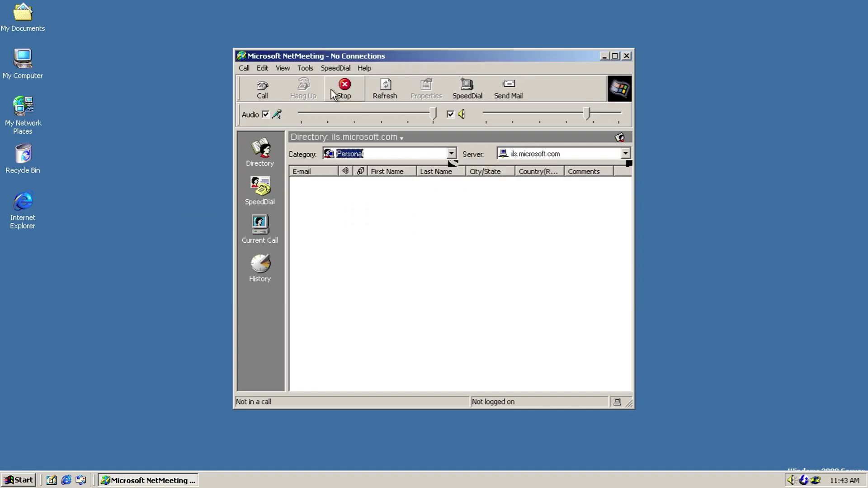
click(263, 88)
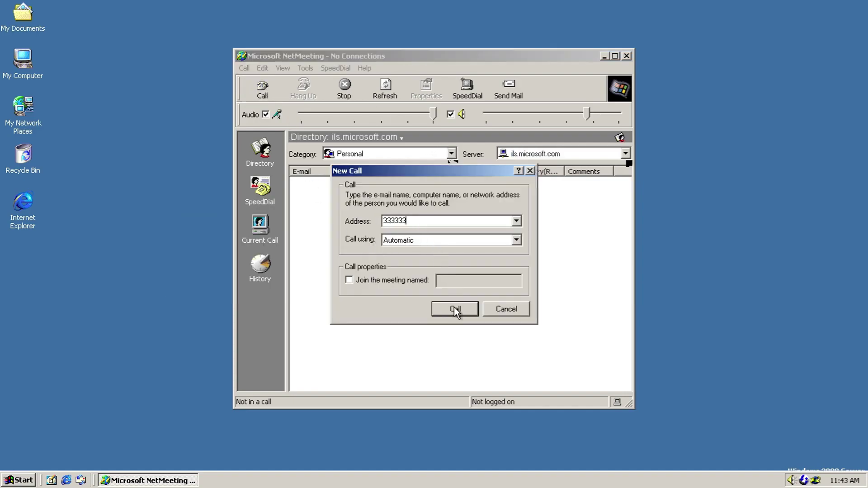
click(454, 312)
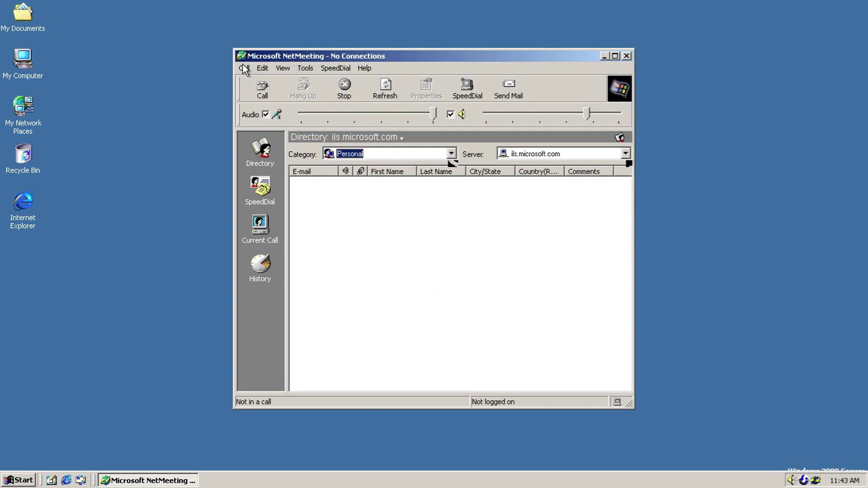
Step: Cancel a new call, check the Edit and Help menus, and discard an Add Speed Dial form using Directory Server
key(ctrl+n)
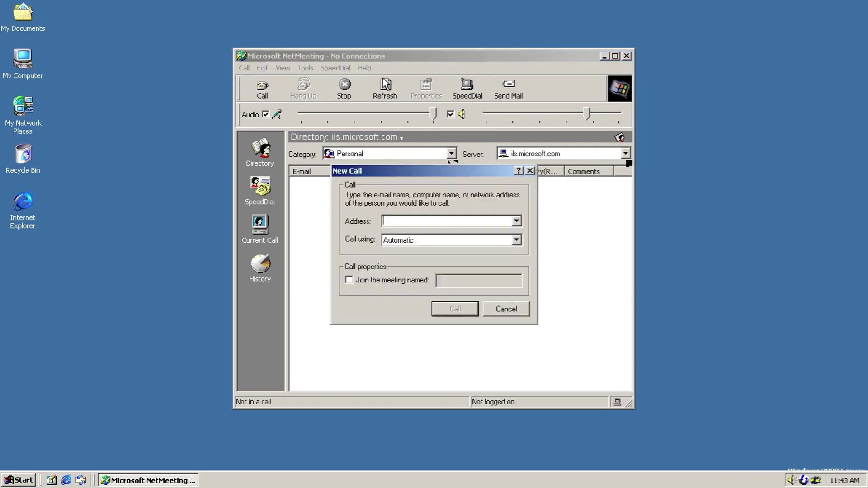
click(512, 312)
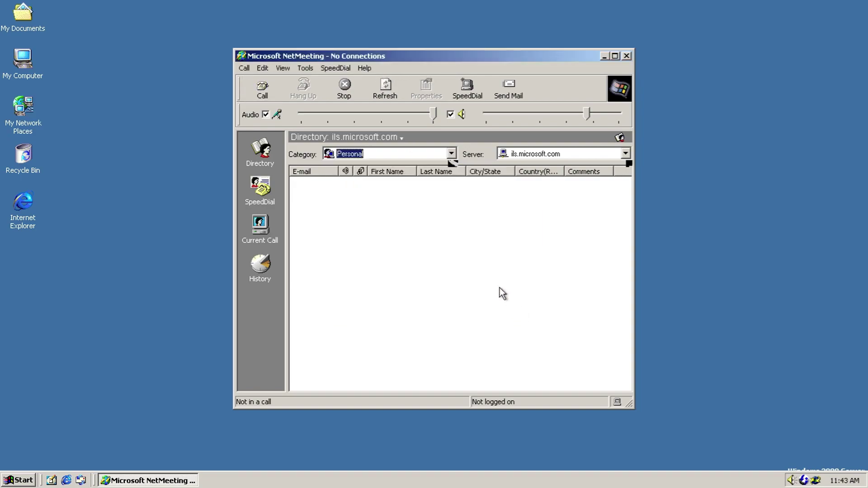
click(263, 69)
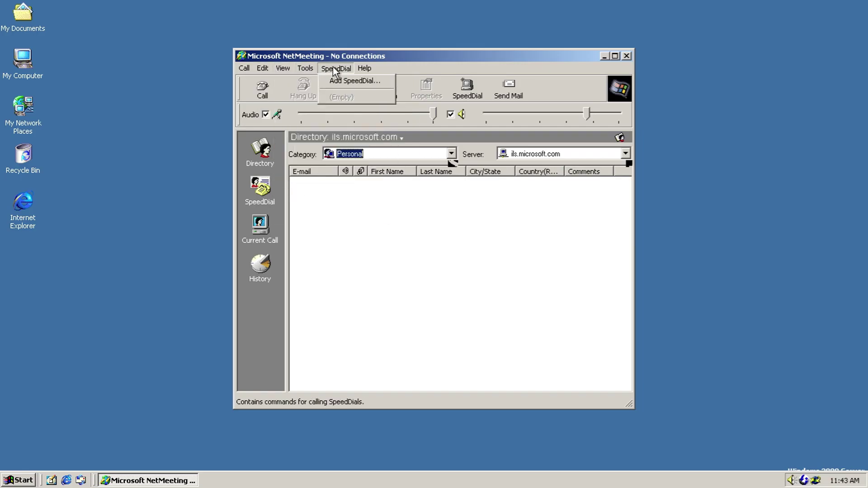
click(349, 78)
click(395, 159)
click(396, 168)
click(406, 244)
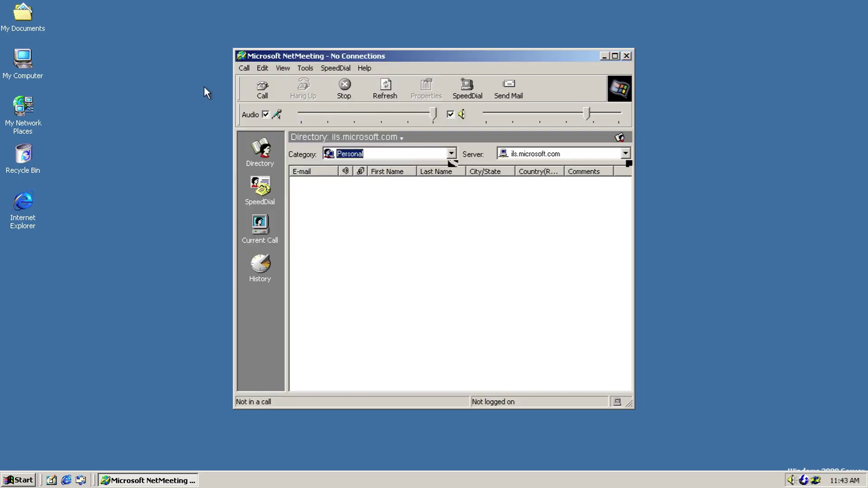
Step: Try logging on to ils.microsoft.com, dismiss both errors, and abandon a new speed dial
click(239, 68)
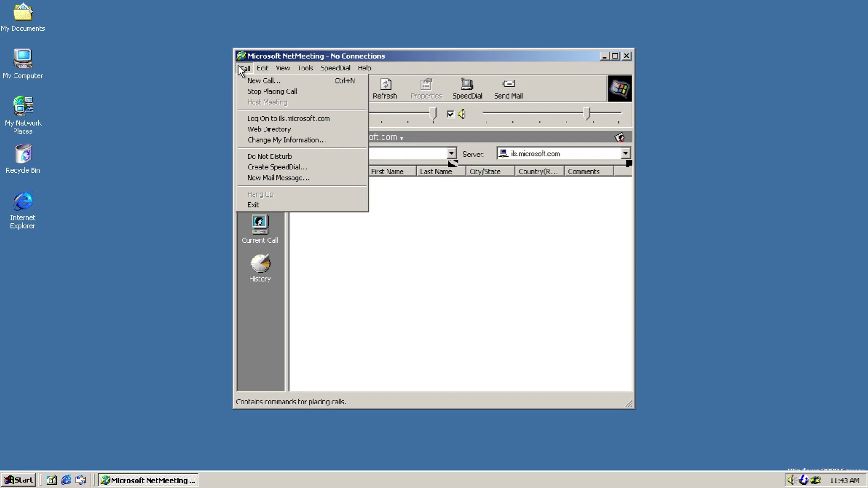
click(282, 118)
click(450, 289)
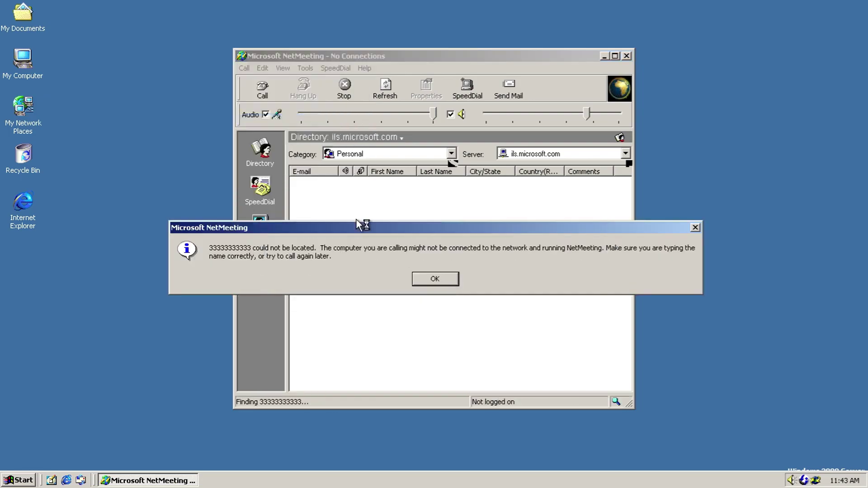
click(414, 279)
click(244, 68)
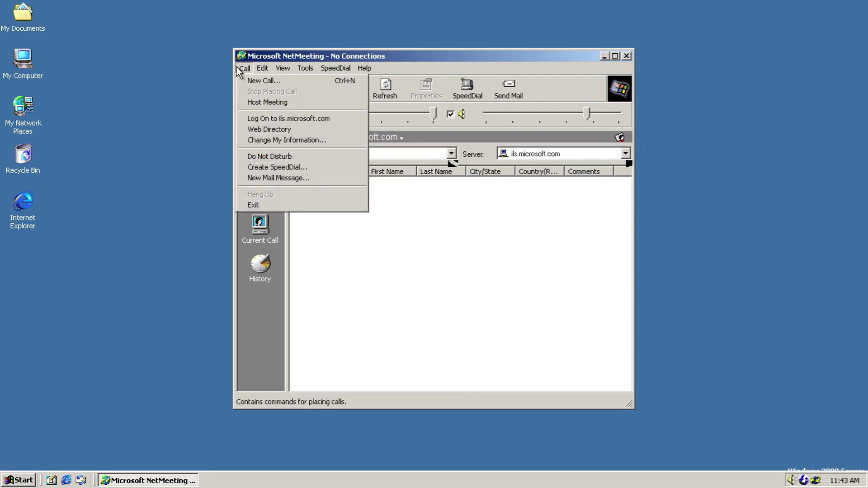
click(281, 166)
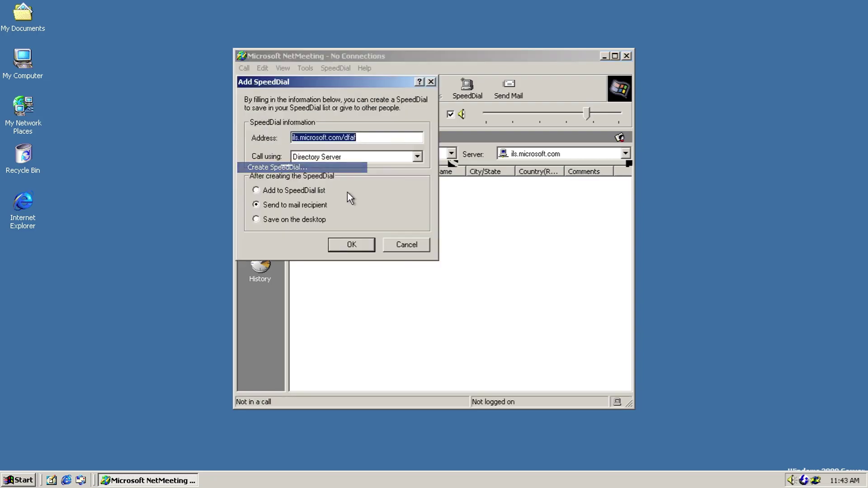
click(416, 247)
Step: Switch between the Speed Dial, Current Call, History and Directory views and check the View menu
click(244, 68)
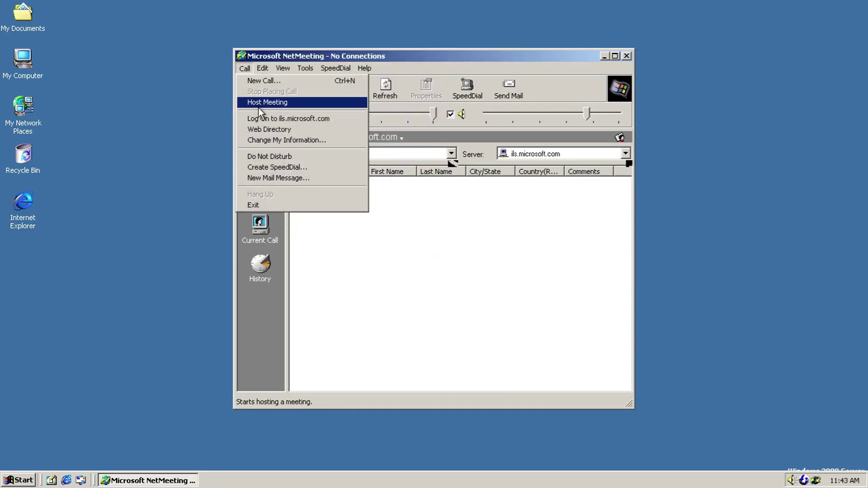
click(278, 176)
click(261, 194)
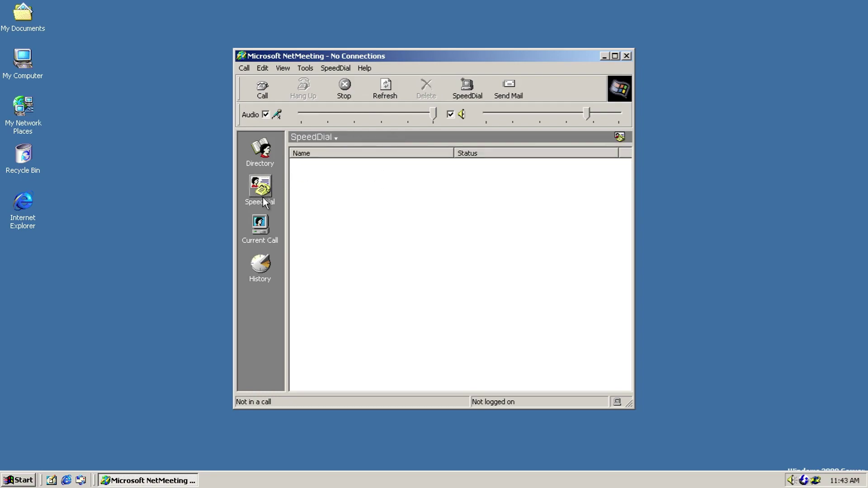
click(267, 228)
click(260, 265)
click(249, 153)
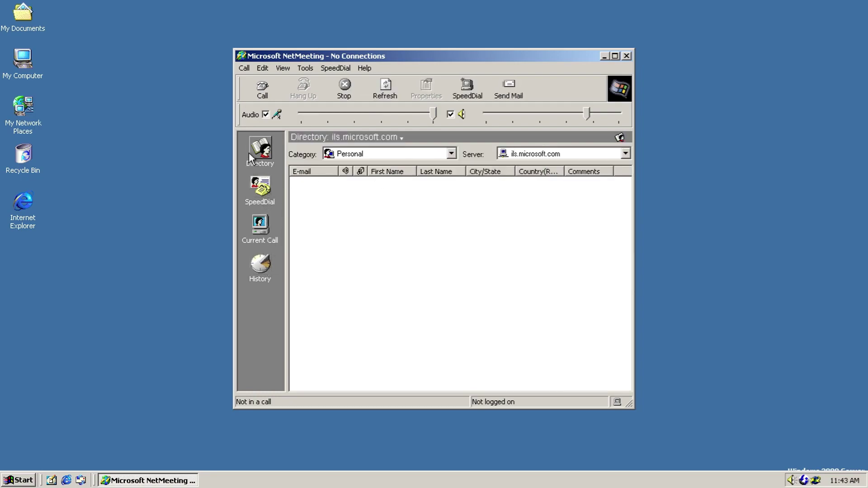
click(283, 68)
Step: Open Chat, view its About box showing version 2.11, and close Chat
click(306, 68)
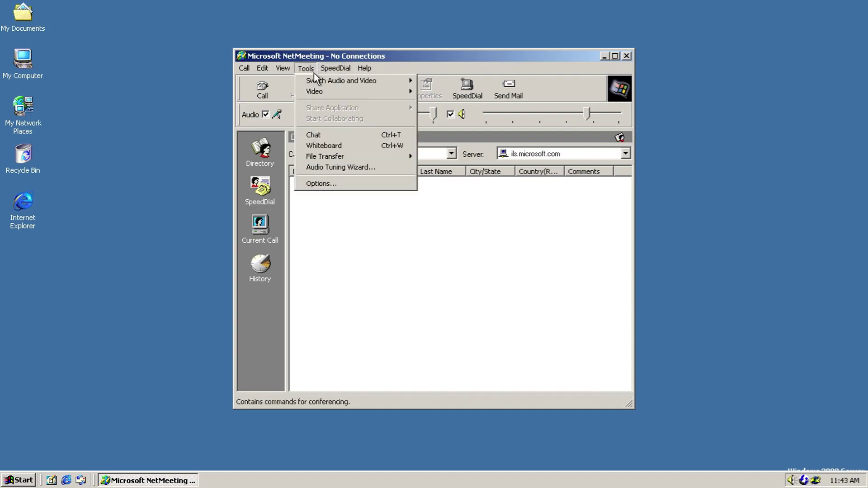
click(325, 137)
click(24, 32)
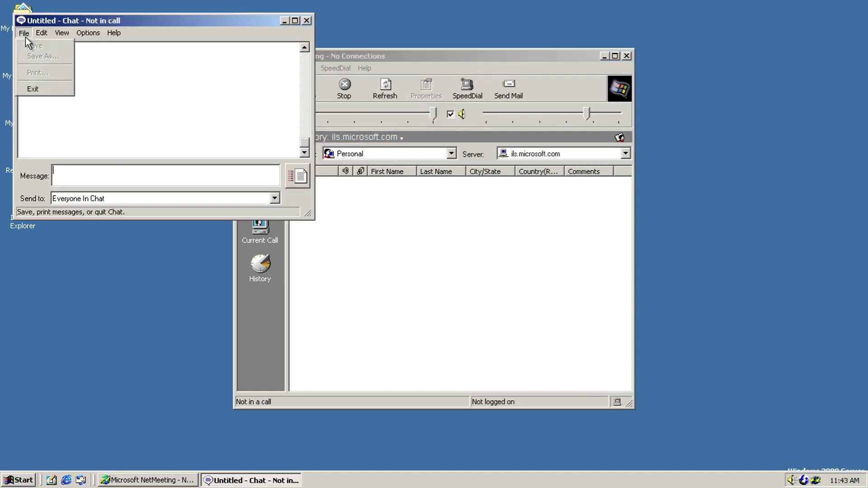
mouse_move(113, 33)
click(142, 61)
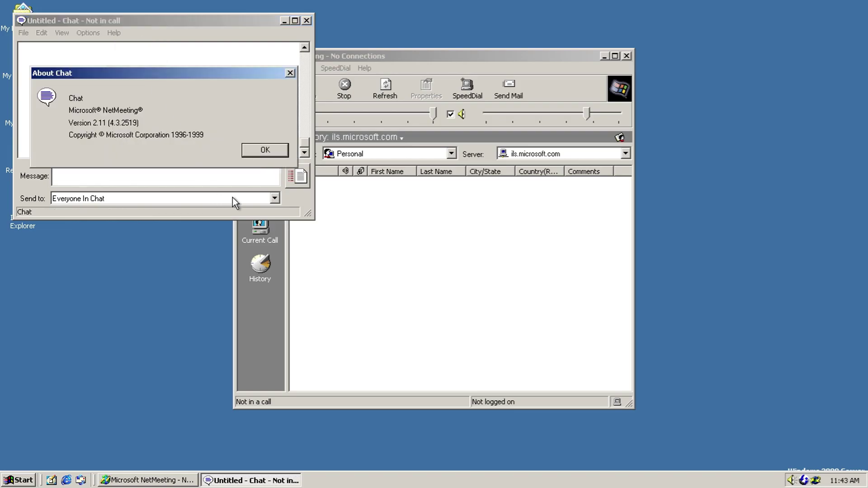
click(266, 151)
click(306, 21)
Step: Look over the Tools menu again and quit NetMeeting
click(305, 69)
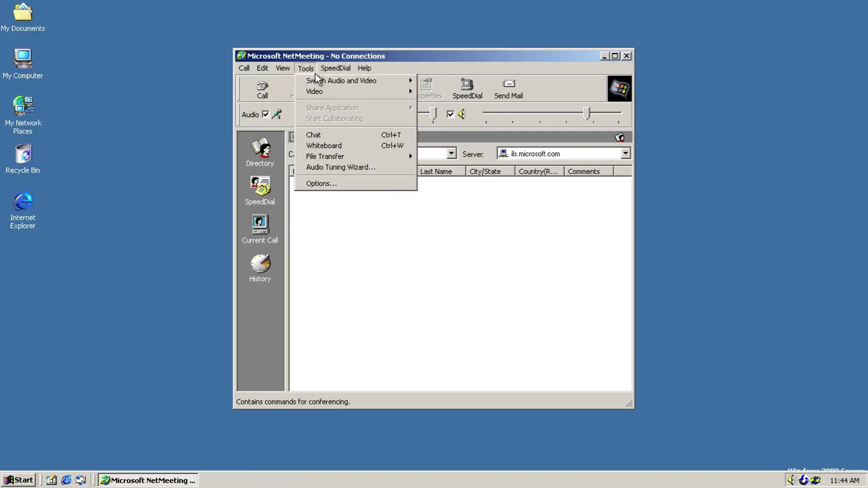
mouse_move(304, 80)
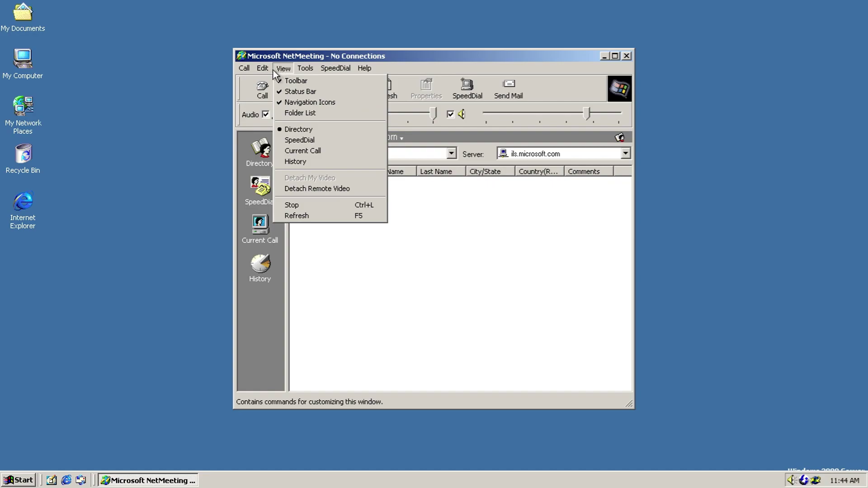
mouse_move(336, 68)
click(626, 56)
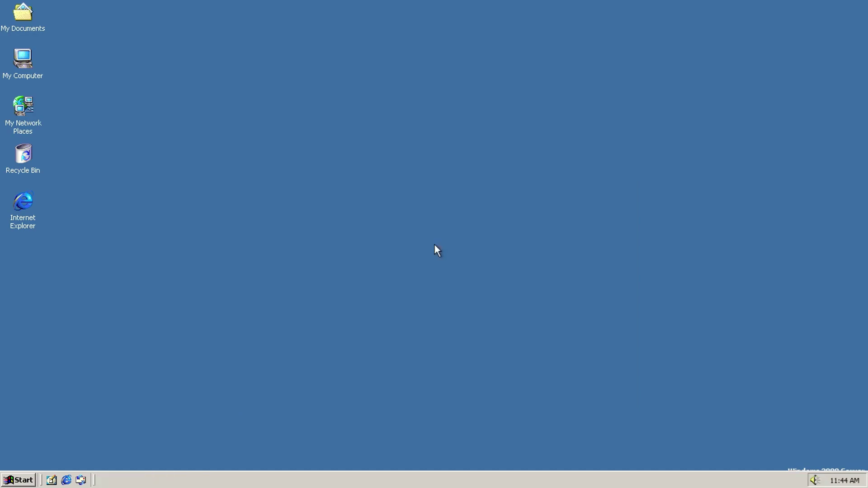
click(27, 480)
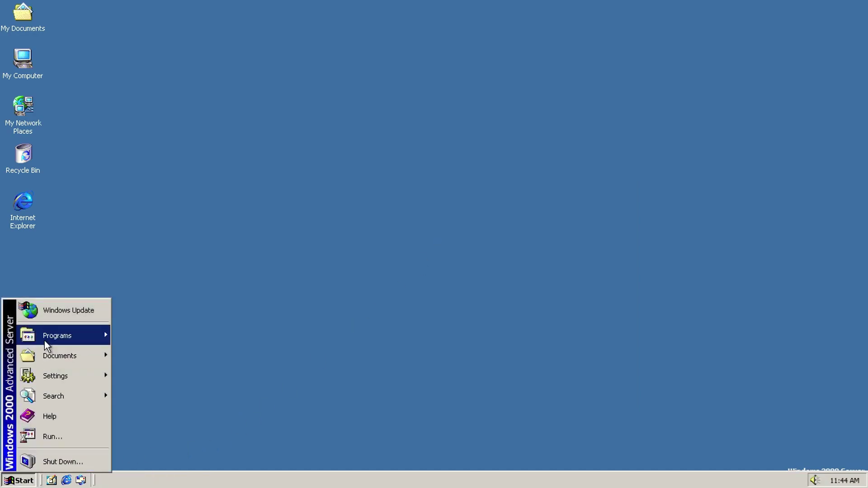
mouse_move(50, 337)
mouse_move(177, 332)
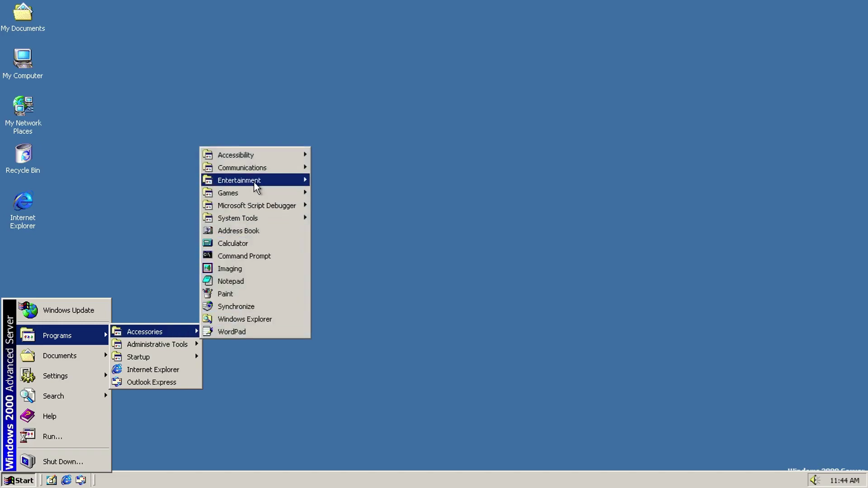
mouse_move(259, 172)
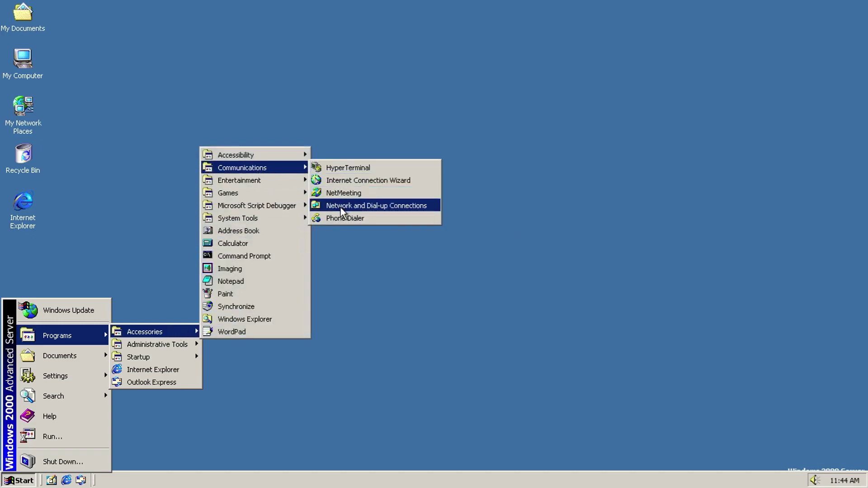
click(341, 205)
click(241, 163)
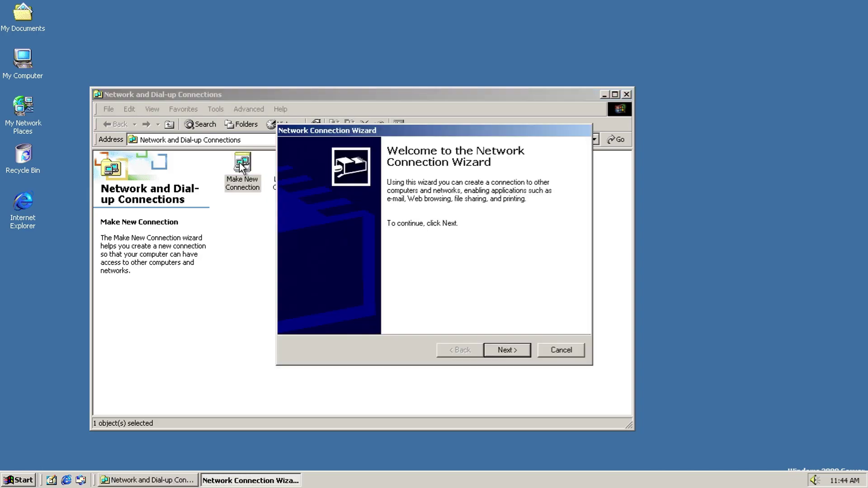
click(509, 349)
click(579, 353)
key(alt+F4)
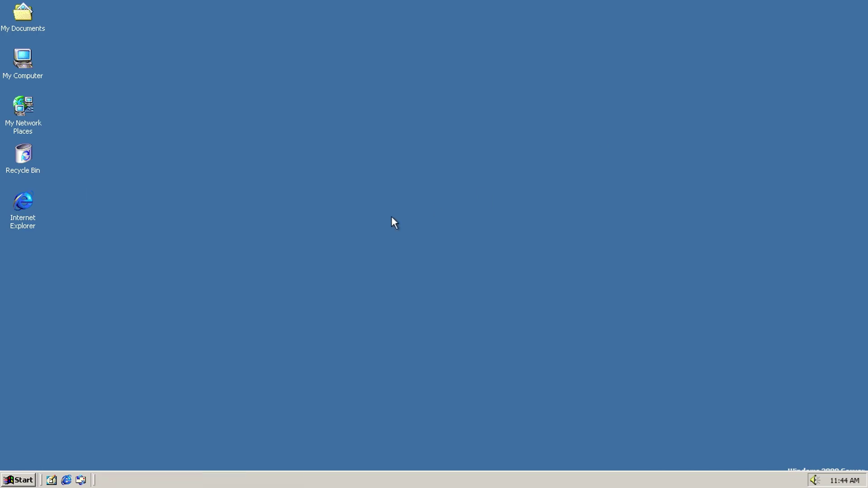
click(19, 480)
mouse_move(57, 335)
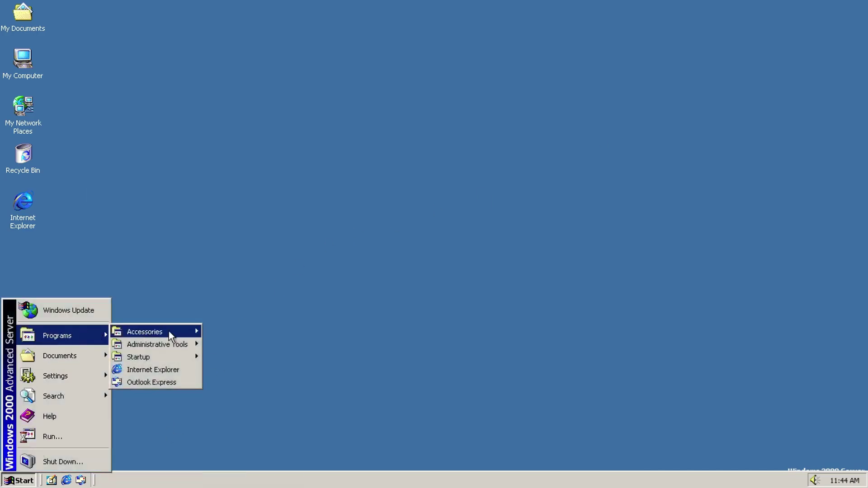
mouse_move(182, 335)
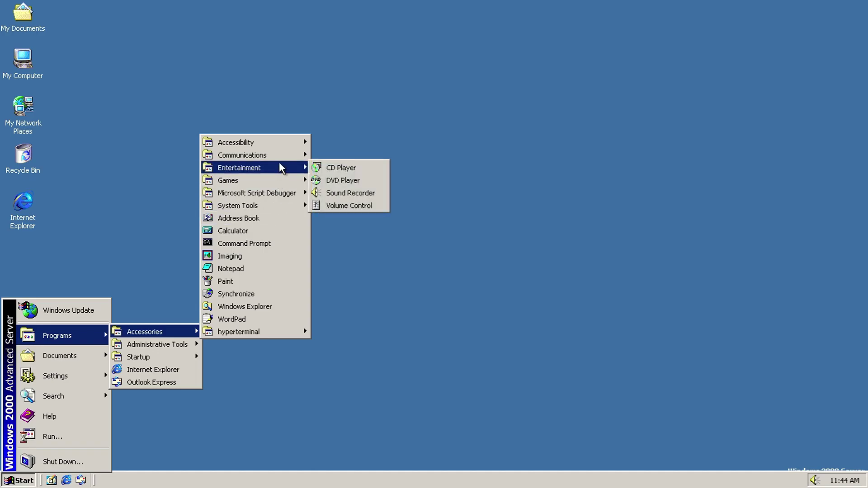
mouse_move(281, 158)
click(369, 206)
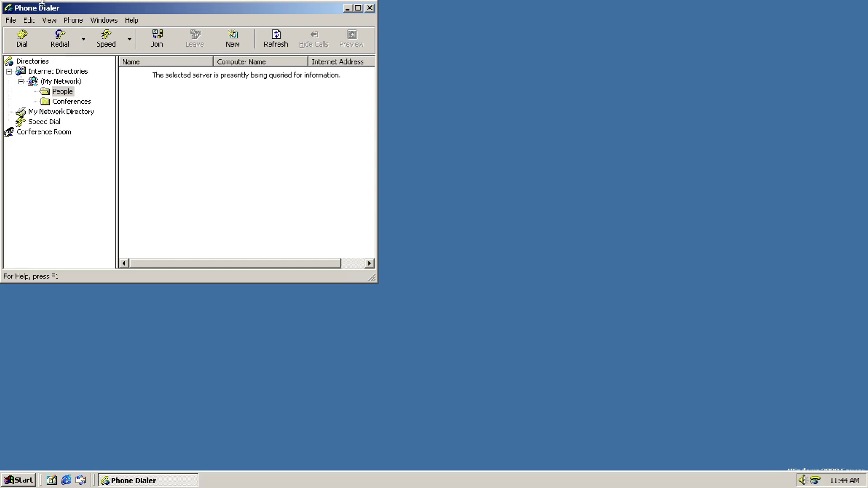
Step: View About Phone Dialer, try its online info page, and close both
click(14, 20)
mouse_move(132, 20)
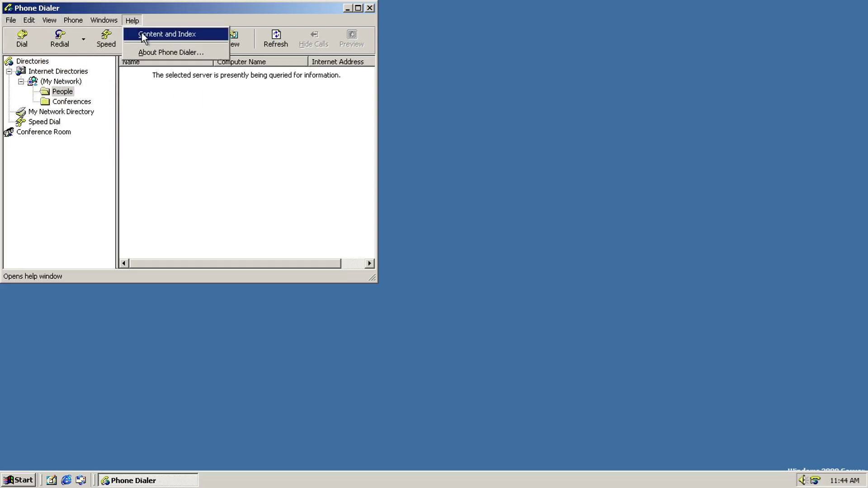
click(145, 51)
click(351, 311)
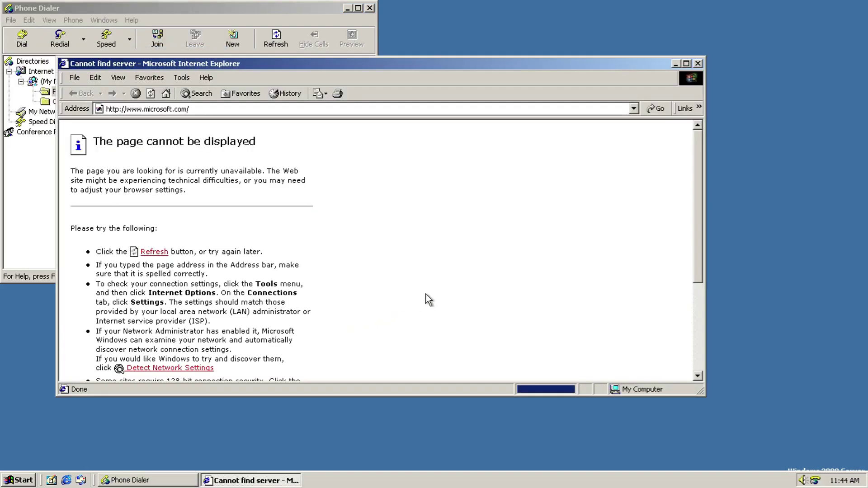
click(697, 63)
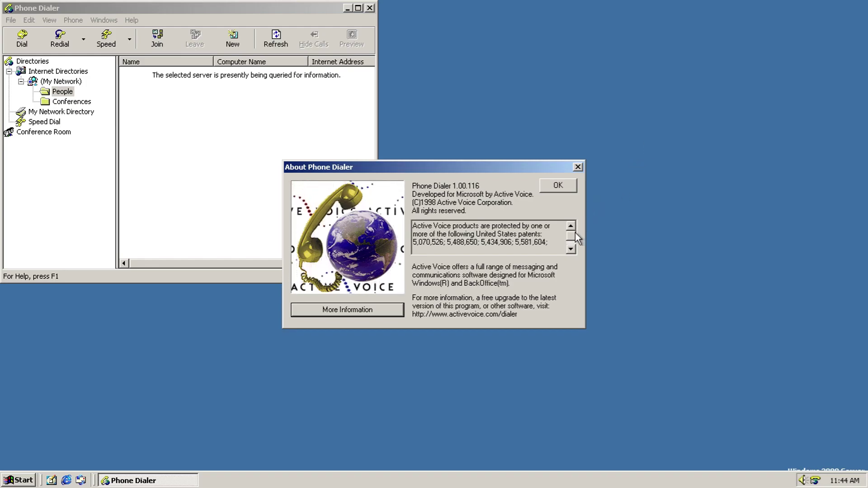
click(570, 244)
click(559, 187)
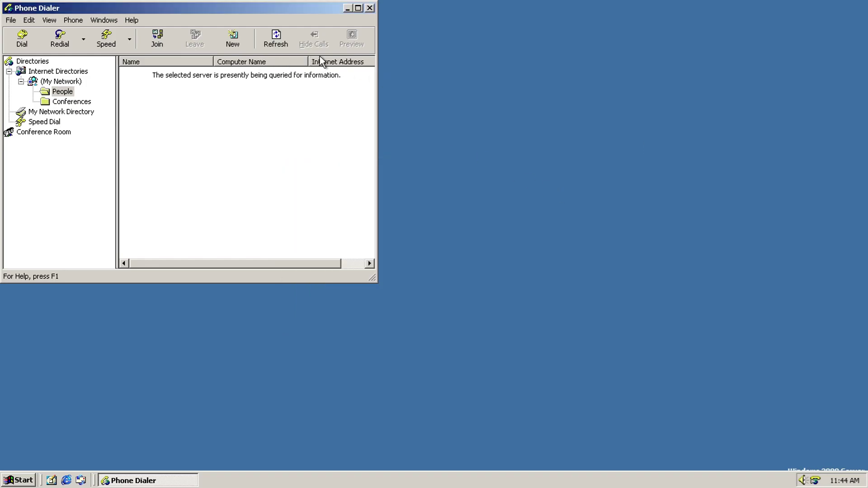
Step: Cancel the Dial form, then view My Network and the empty Speed Dial list
click(36, 41)
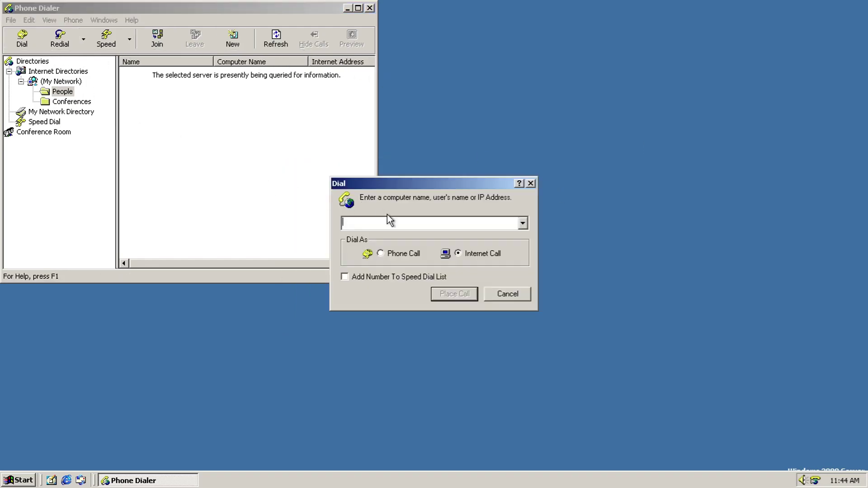
click(506, 294)
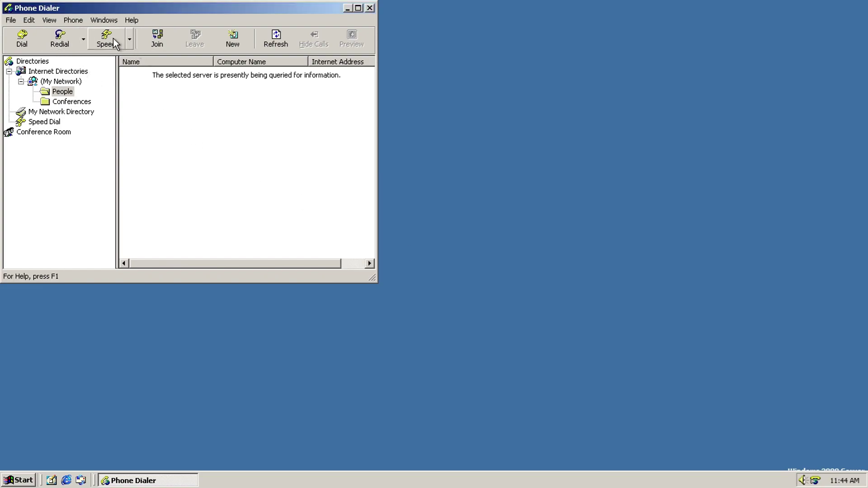
click(59, 82)
click(44, 121)
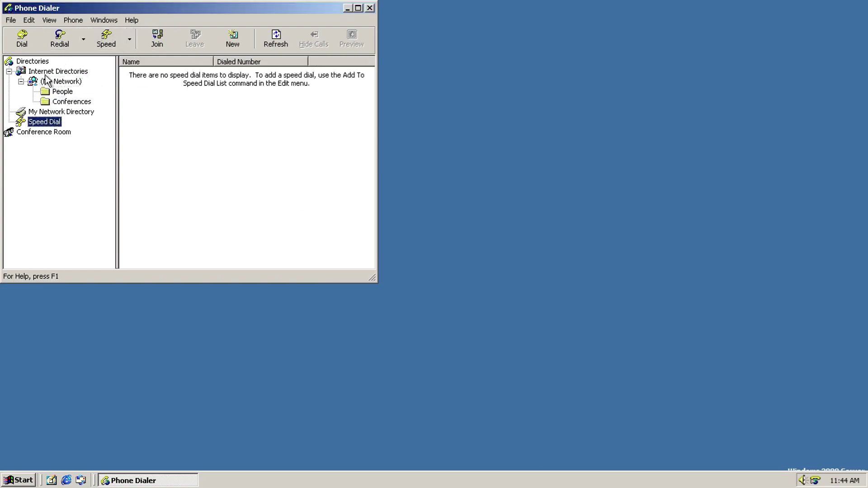
Step: Browse the menus, then exit Phone Dialer, confirming with Yes
click(15, 23)
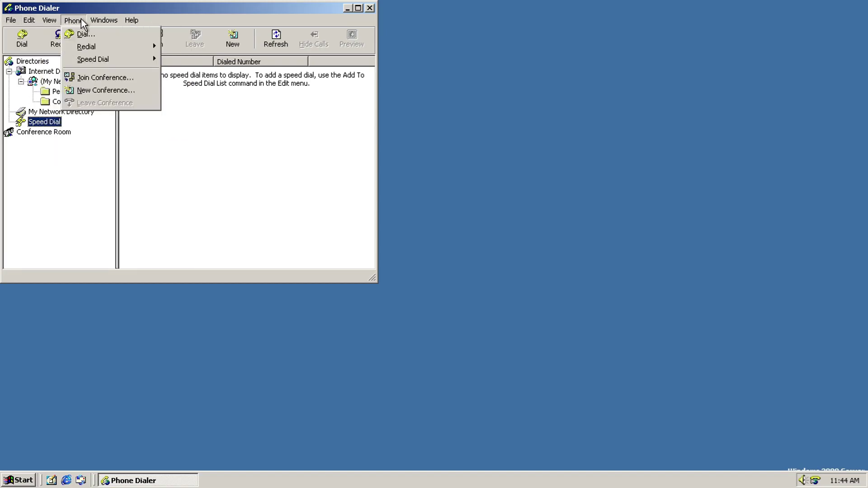
mouse_move(129, 22)
click(370, 8)
click(369, 8)
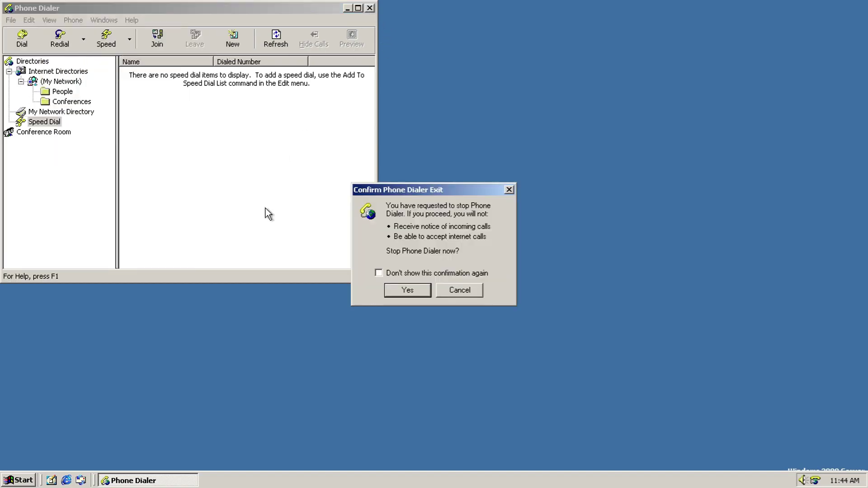
click(416, 292)
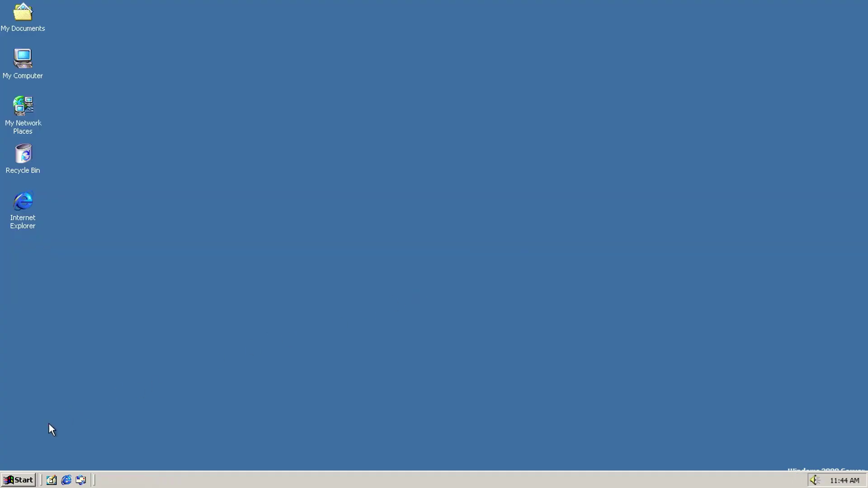
Step: Launch CD Player from Start > Programs > Accessories > Entertainment
click(24, 486)
mouse_move(59, 334)
mouse_move(197, 330)
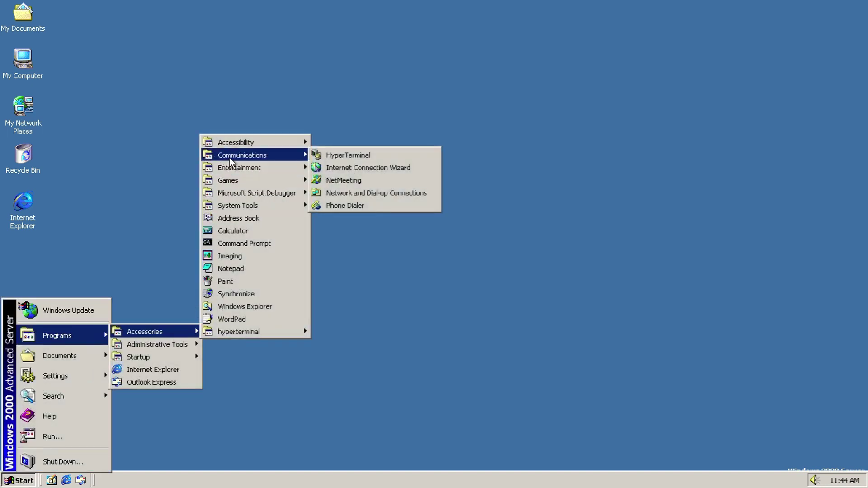
mouse_move(238, 167)
click(357, 167)
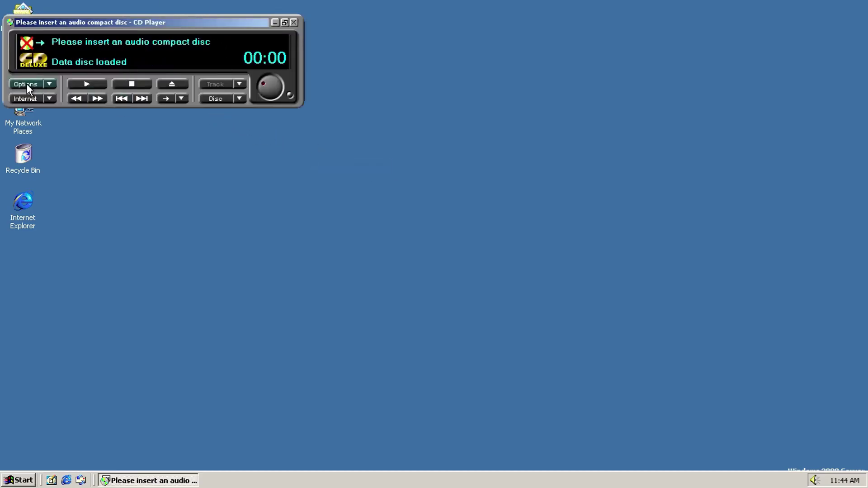
Step: Look over the Preferences' Album Options and Playlists tabs, then cancel without changes
click(27, 84)
click(45, 102)
click(111, 35)
click(134, 36)
click(161, 258)
Step: View About CD Player and the Internet menu, close the player, and reopen Start
click(43, 83)
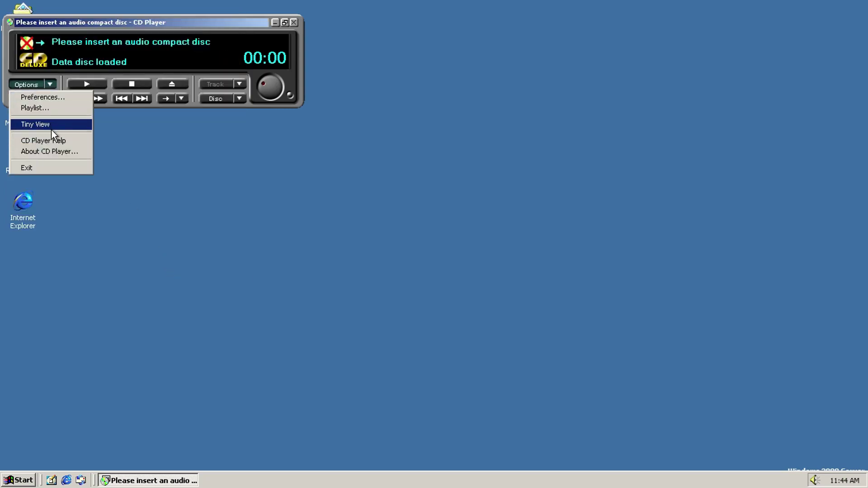
click(52, 151)
click(264, 226)
click(48, 100)
mouse_move(51, 121)
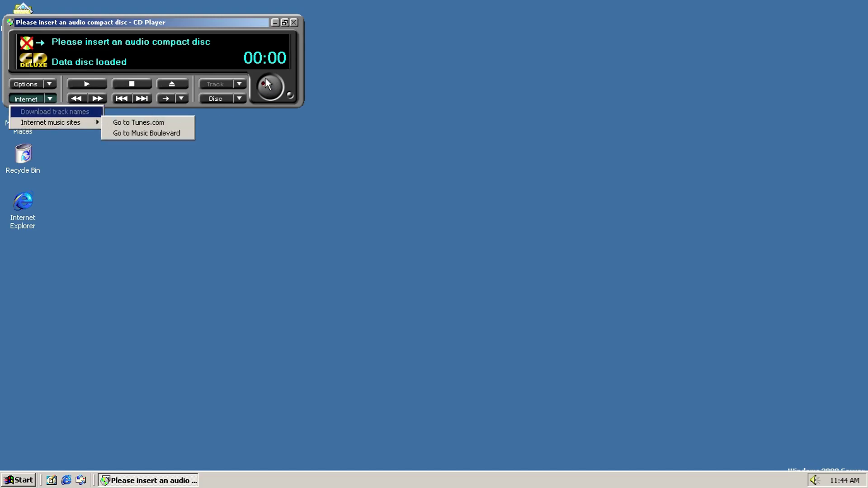
click(293, 22)
key(super)
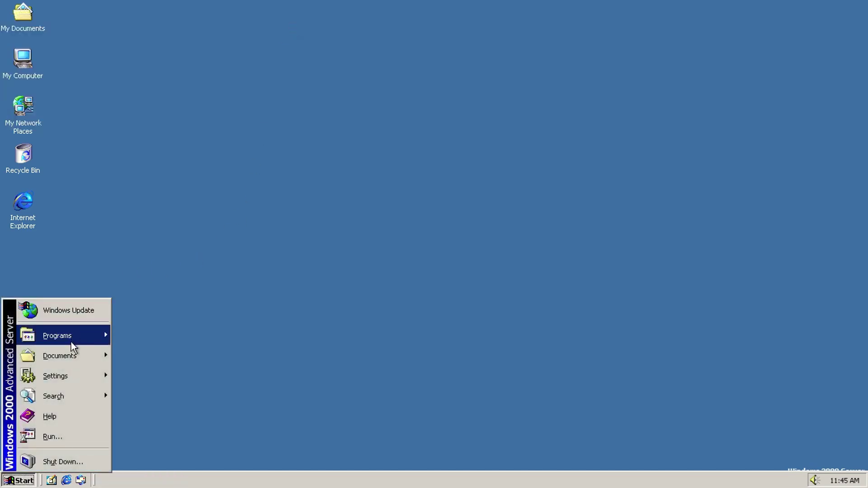
mouse_move(71, 342)
mouse_move(129, 331)
mouse_move(271, 168)
click(360, 180)
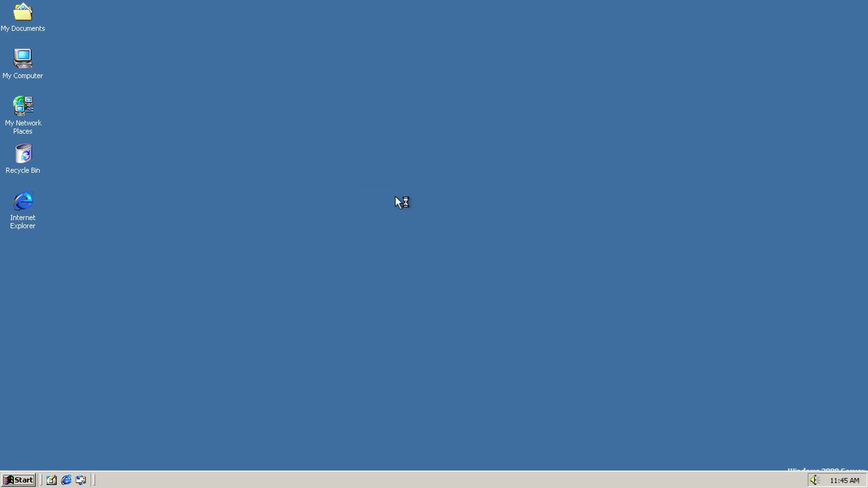
click(418, 268)
key(super)
mouse_move(90, 335)
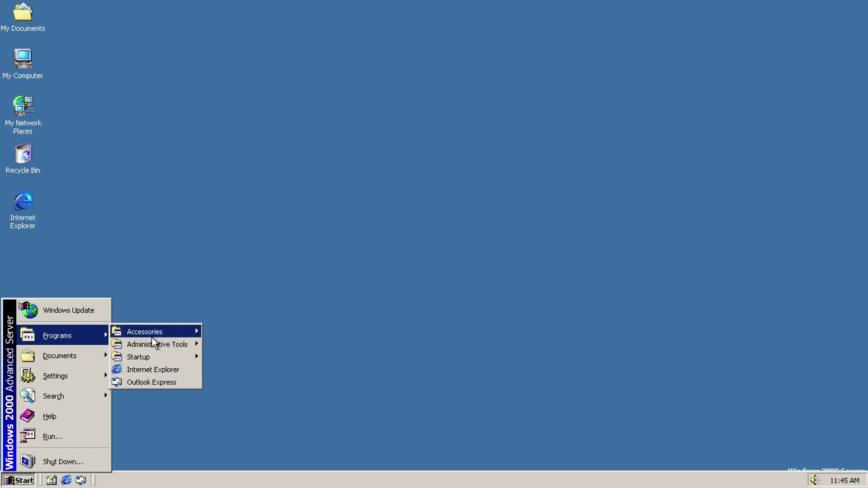
mouse_move(187, 329)
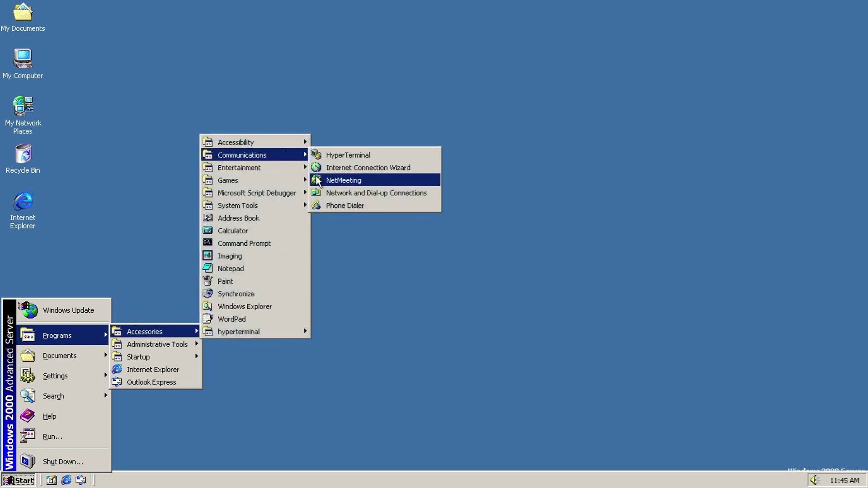
mouse_move(281, 171)
click(357, 192)
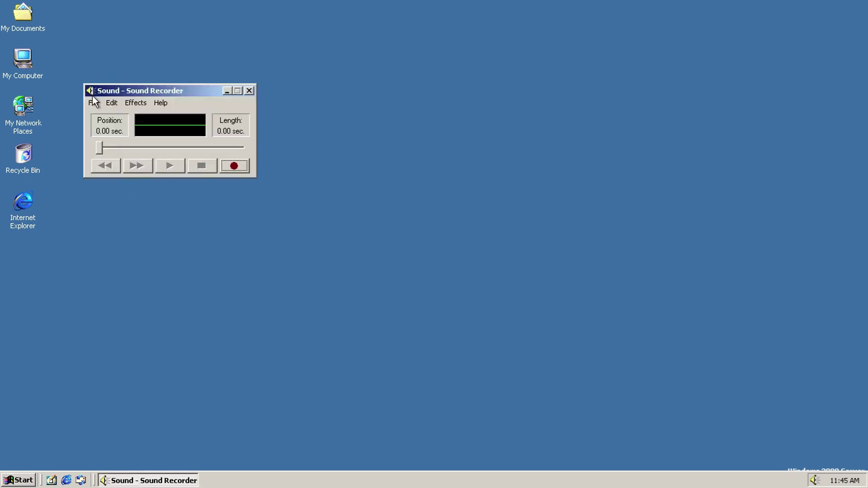
click(111, 103)
mouse_move(160, 103)
click(179, 129)
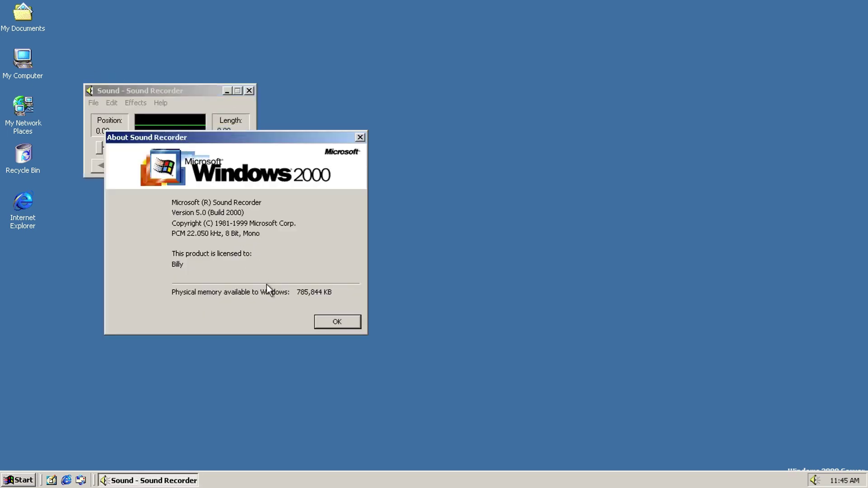
click(321, 318)
click(249, 90)
key(super)
key(super)
key(super)
Step: Launch Volume Control from Accessories and view its Help > About box
mouse_move(100, 337)
mouse_move(132, 333)
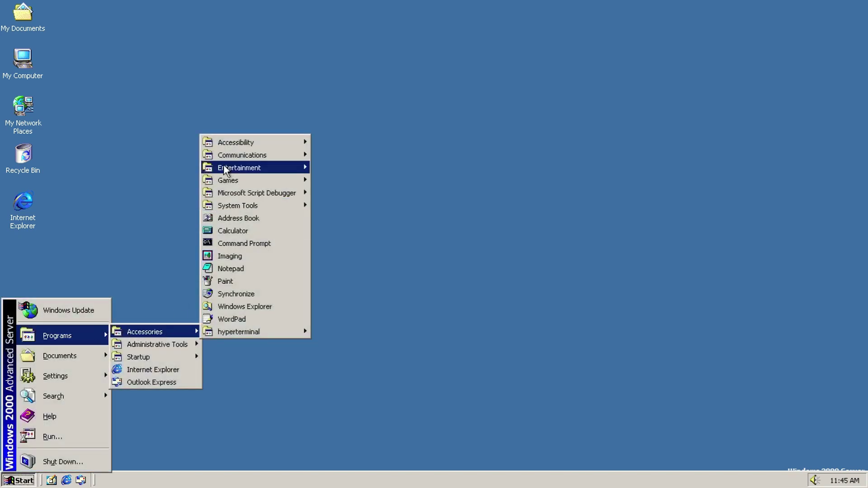
mouse_move(230, 170)
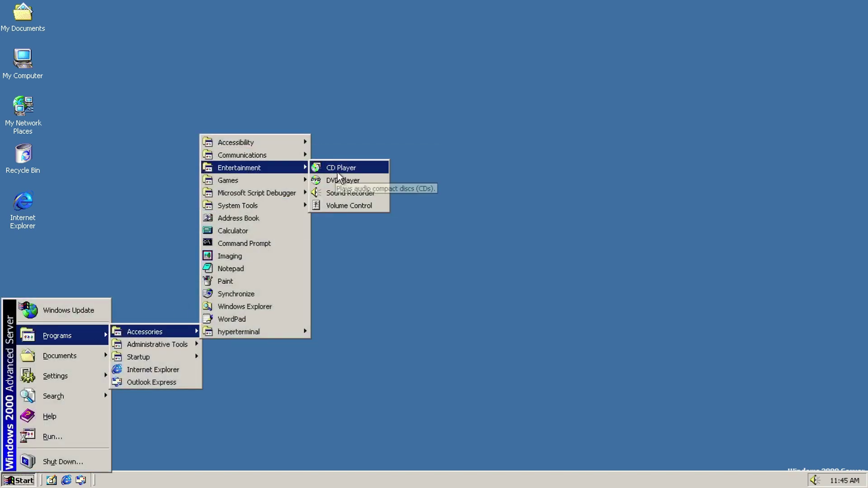
click(345, 206)
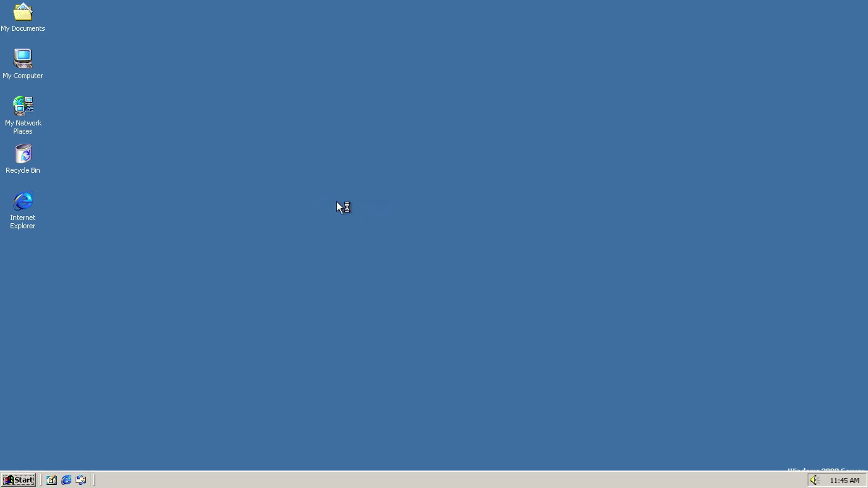
click(43, 19)
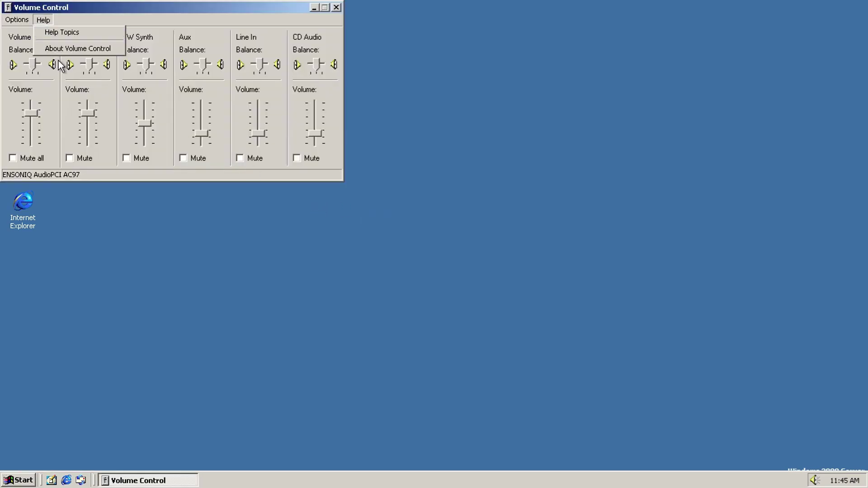
click(60, 52)
click(261, 238)
Step: Cancel Options > Properties unchanged, then close Volume Control
click(17, 19)
click(23, 29)
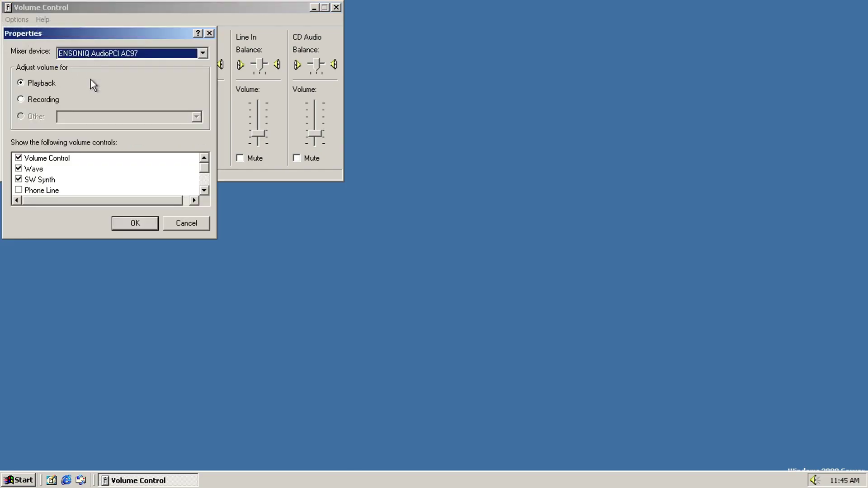
click(204, 190)
click(204, 190)
click(204, 190)
click(204, 190)
click(199, 228)
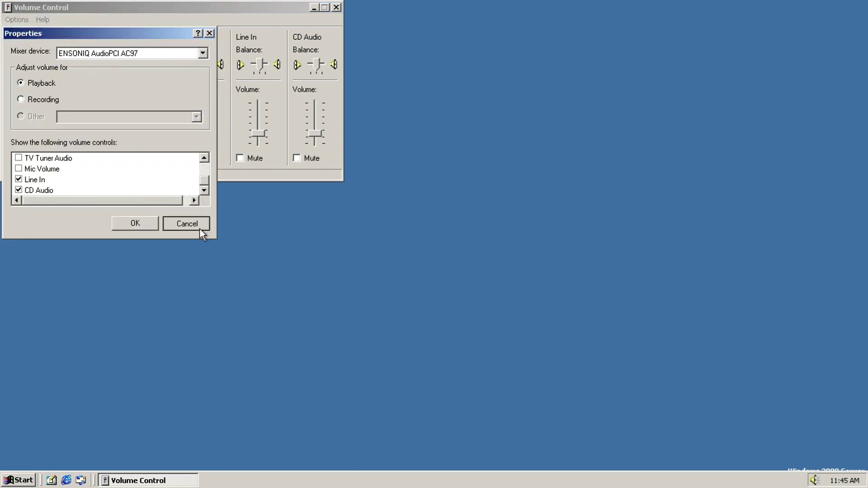
click(337, 8)
Step: Open Windows Update from Start, close the Internet Explorer window, and reopen the programs list
key(super)
click(72, 318)
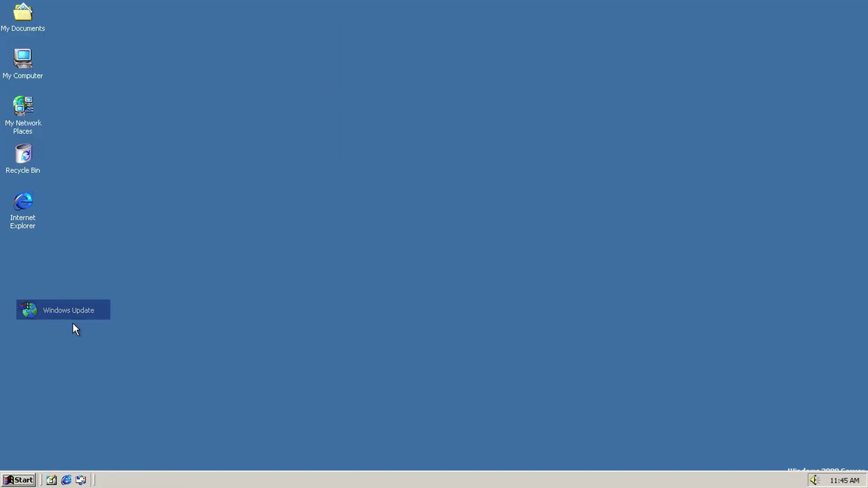
key(super)
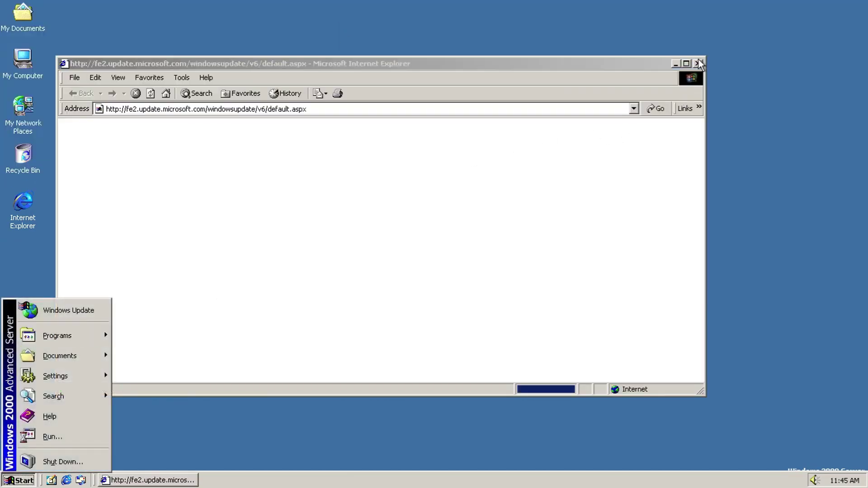
click(697, 64)
click(697, 63)
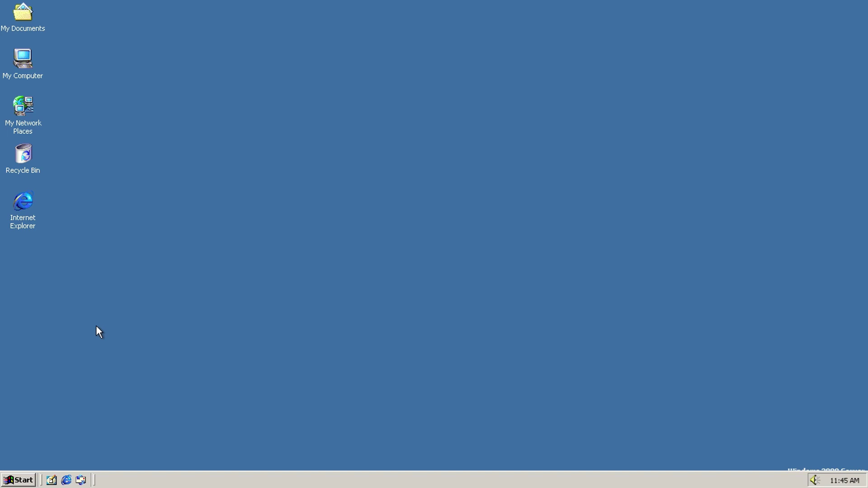
key(super)
mouse_move(93, 335)
mouse_move(149, 332)
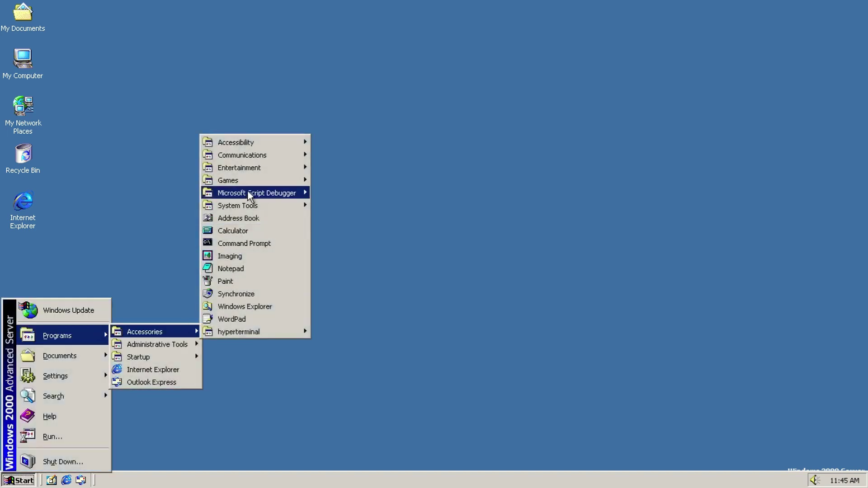
mouse_move(255, 180)
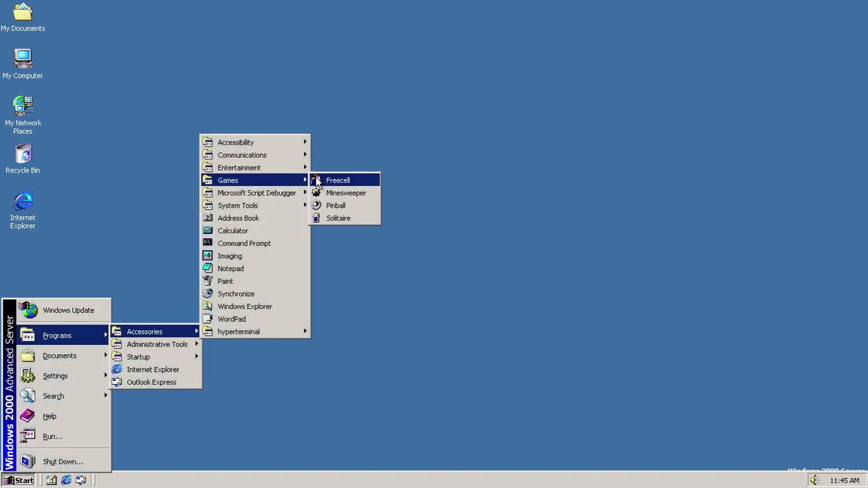
click(337, 180)
click(125, 131)
mouse_move(148, 131)
click(164, 181)
click(363, 352)
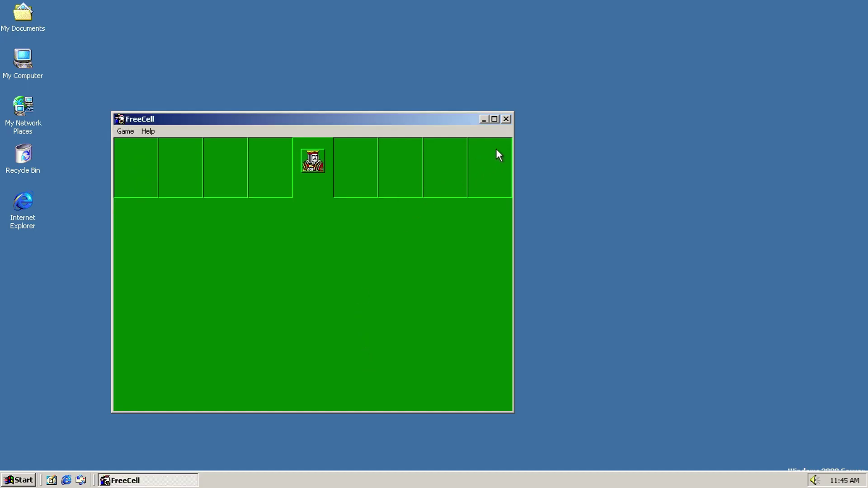
click(506, 120)
key(super)
mouse_move(94, 335)
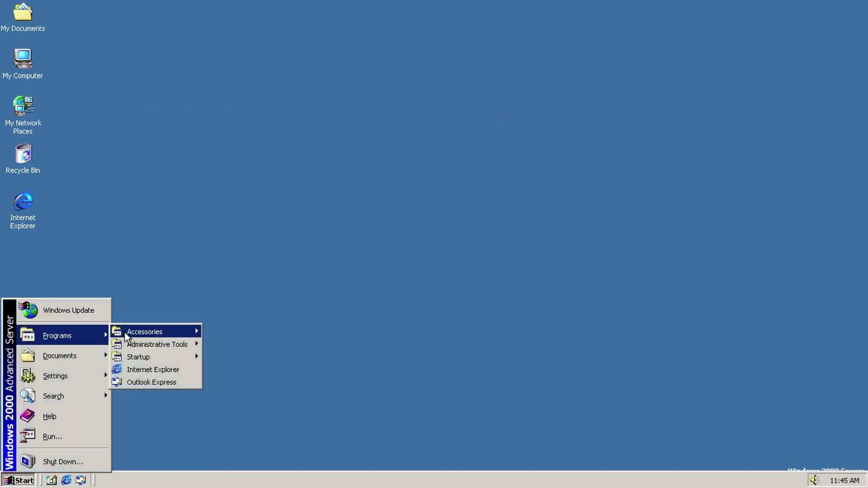
mouse_move(129, 331)
mouse_move(260, 180)
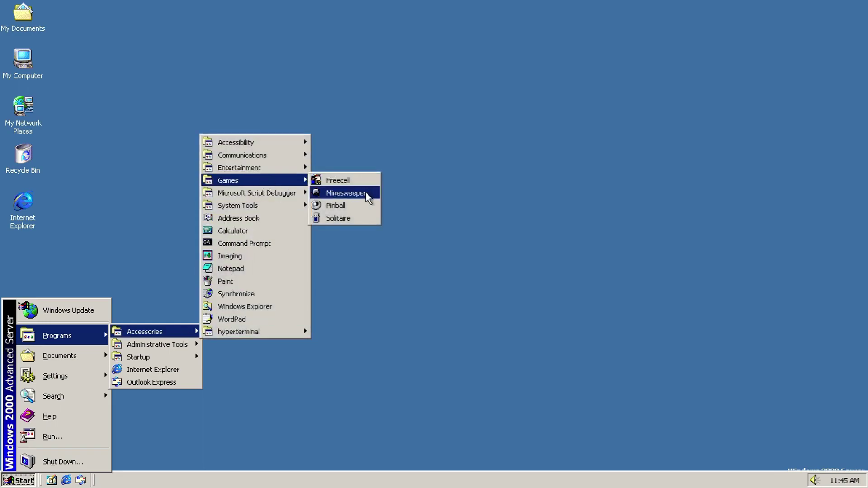
click(364, 194)
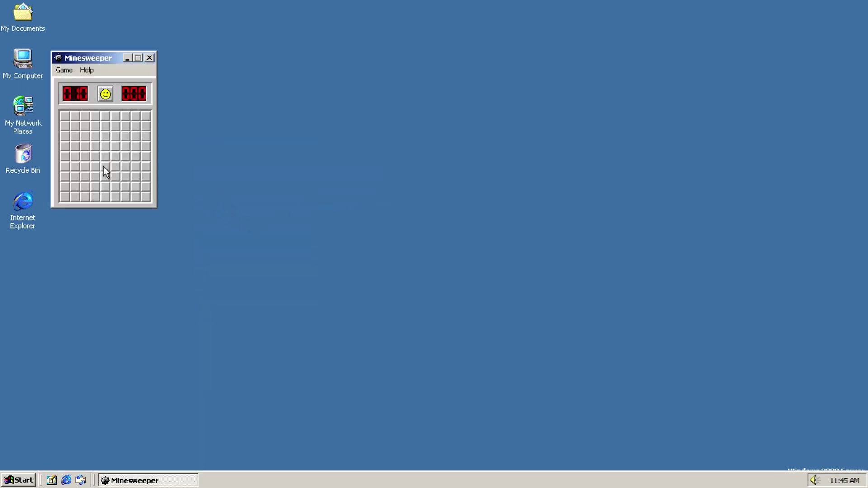
click(72, 128)
click(149, 196)
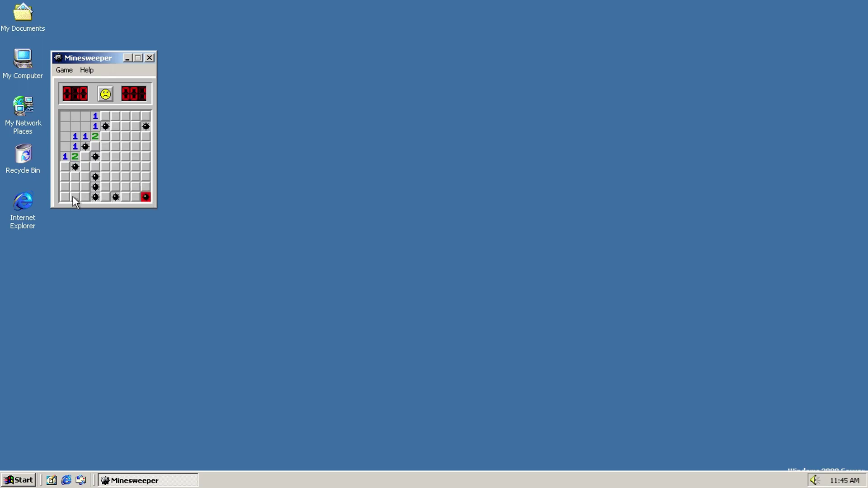
click(71, 72)
mouse_move(82, 75)
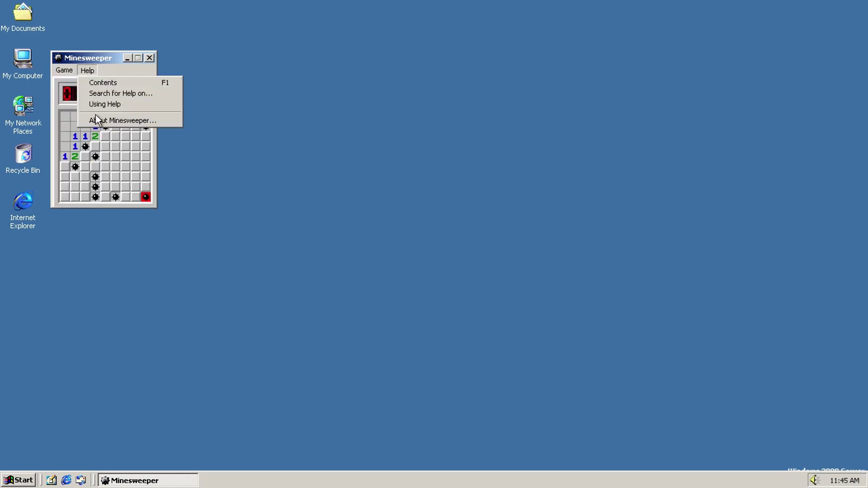
click(98, 120)
click(303, 289)
click(149, 58)
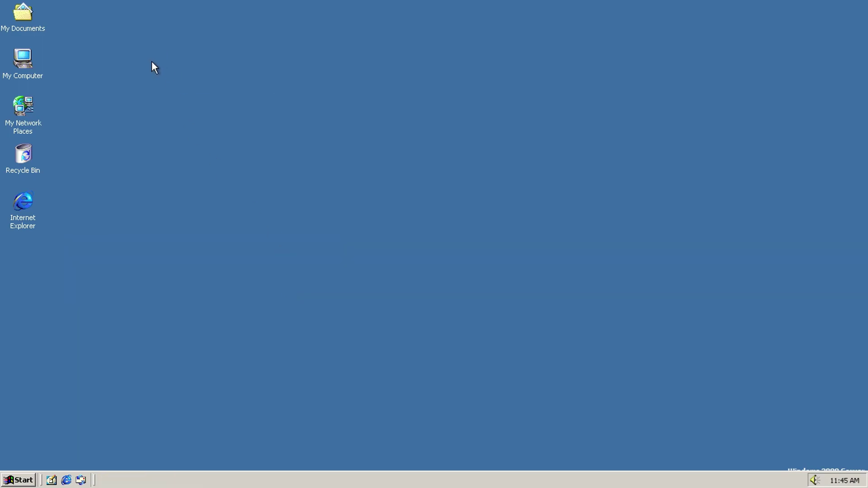
click(18, 480)
mouse_move(82, 335)
mouse_move(152, 332)
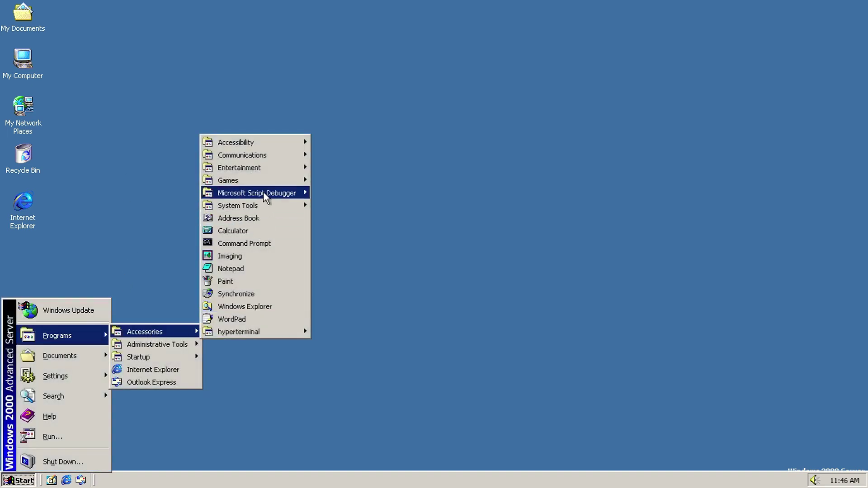
mouse_move(273, 184)
click(324, 205)
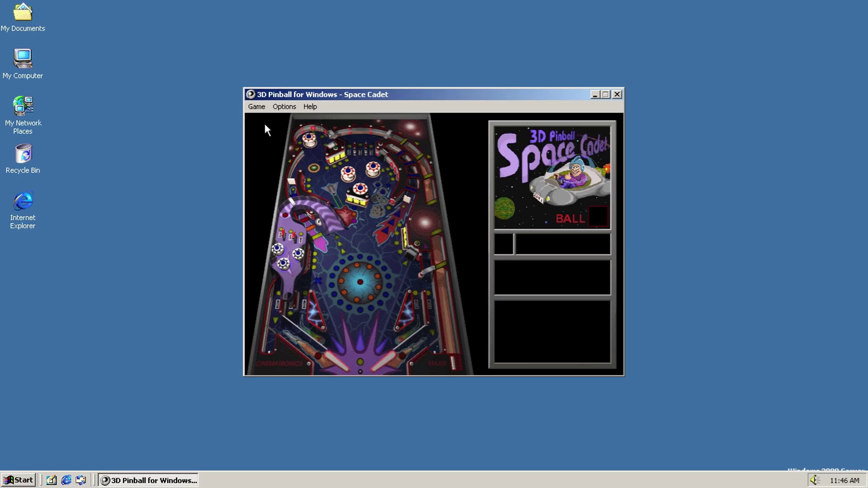
click(256, 107)
mouse_move(310, 106)
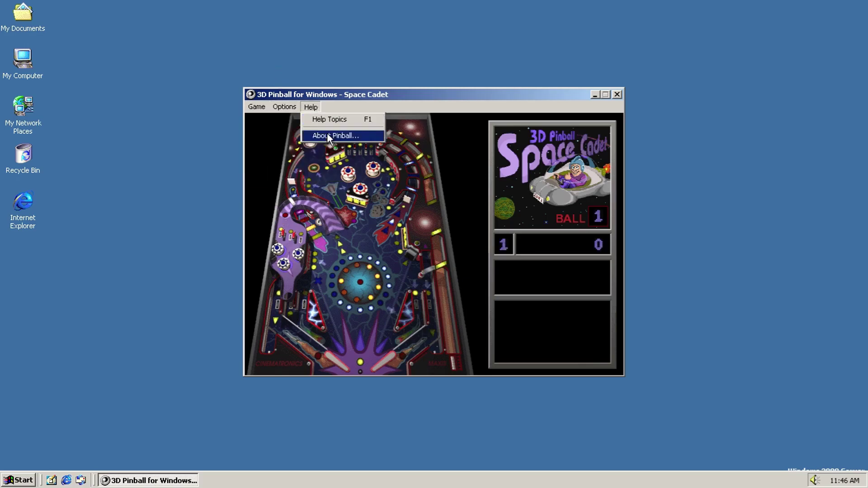
click(327, 135)
click(479, 327)
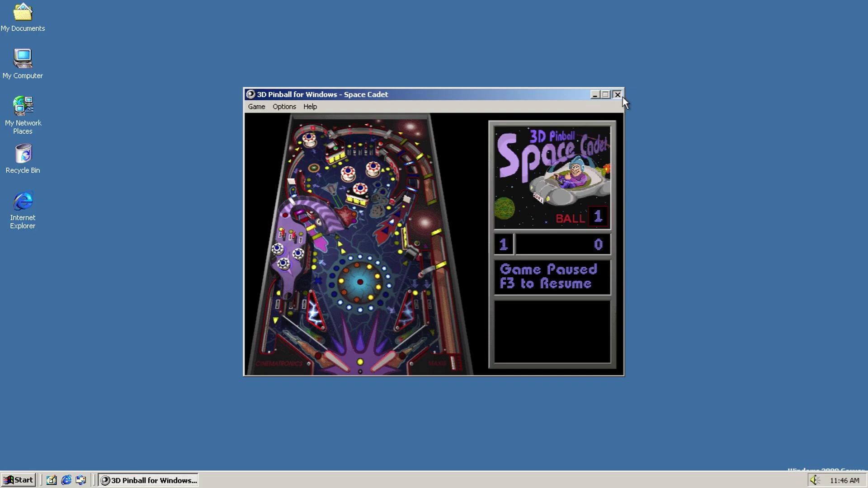
click(617, 94)
key(super)
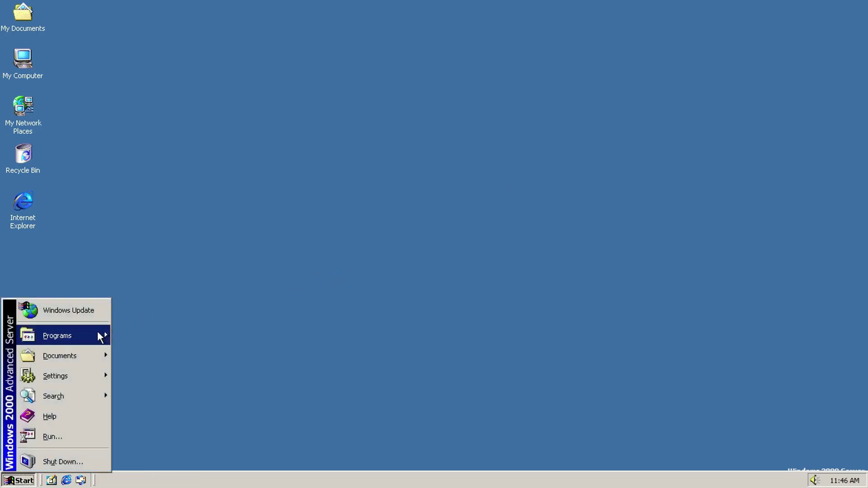
mouse_move(99, 335)
mouse_move(143, 332)
mouse_move(265, 182)
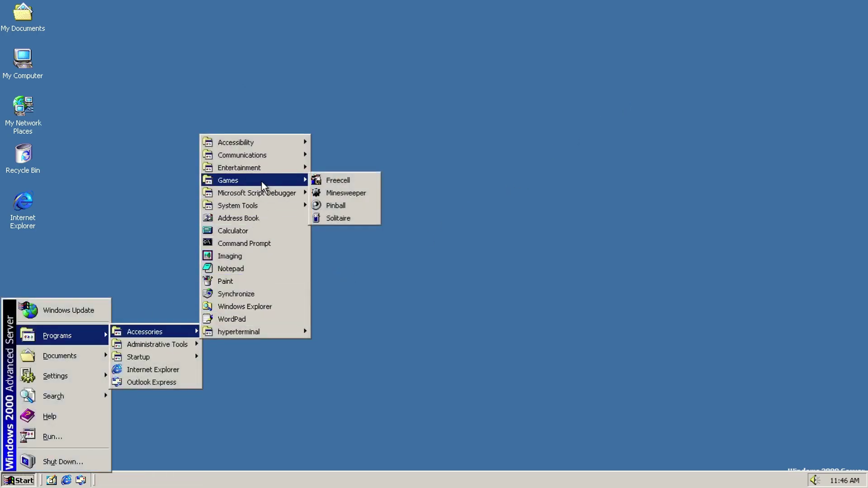
click(335, 218)
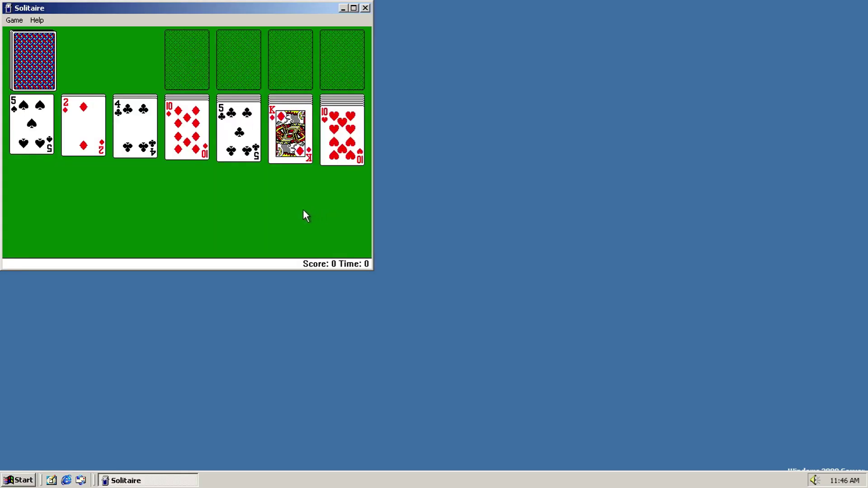
click(14, 20)
mouse_move(34, 20)
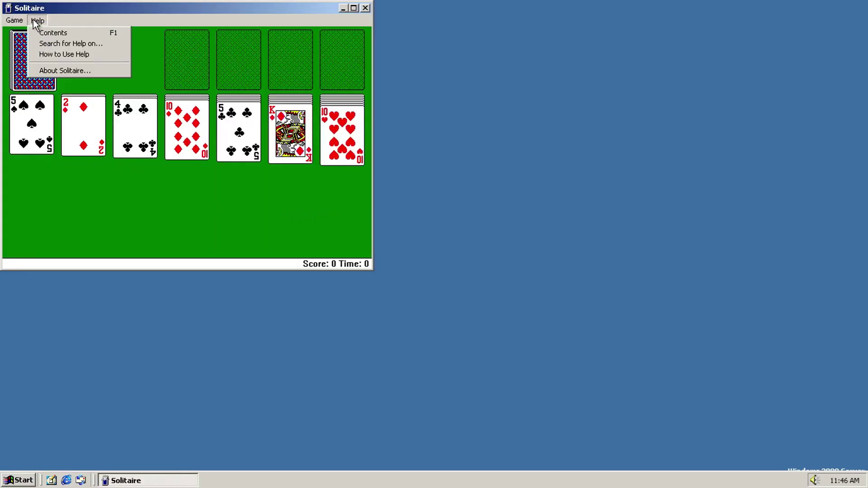
click(50, 69)
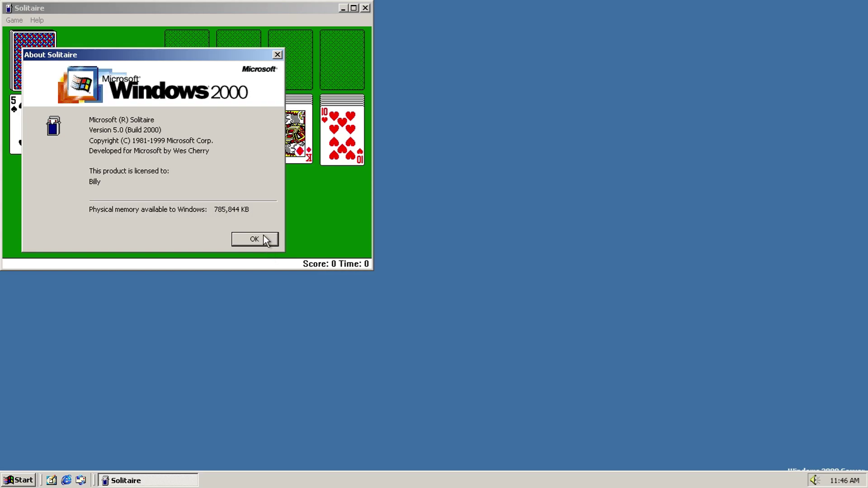
click(254, 239)
click(366, 7)
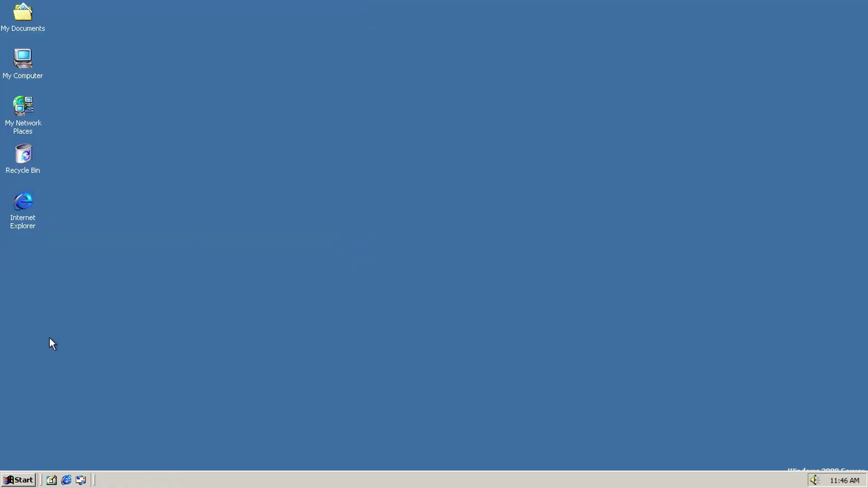
key(super)
mouse_move(50, 337)
mouse_move(156, 335)
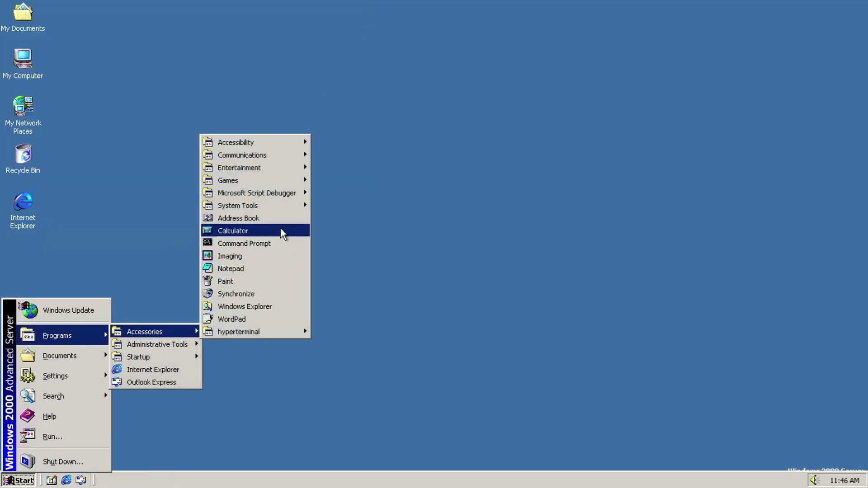
click(318, 190)
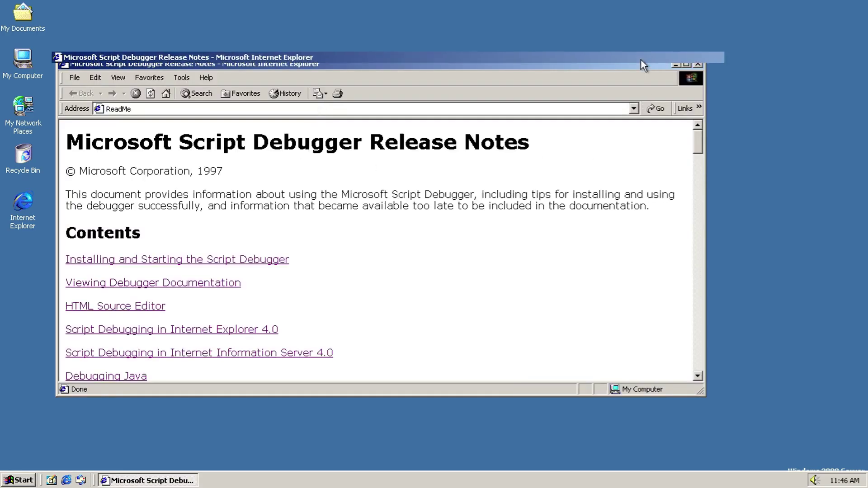
double_click(644, 64)
drag(866, 96, 866, 445)
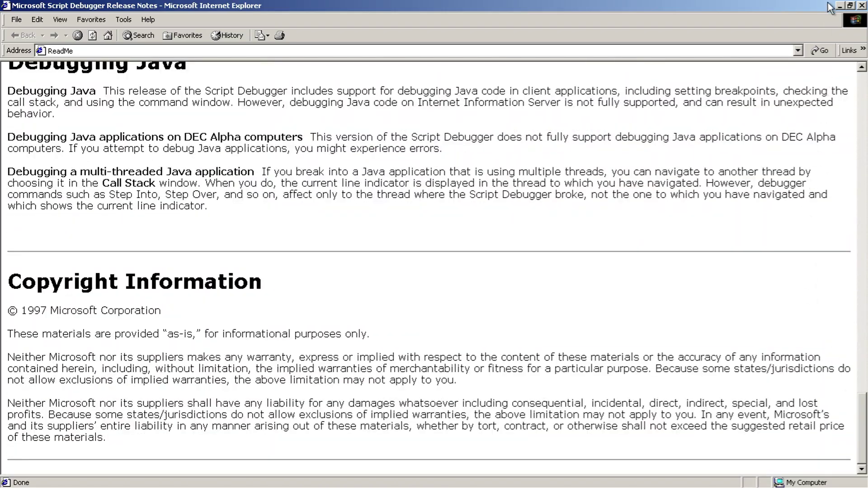
click(862, 6)
key(super)
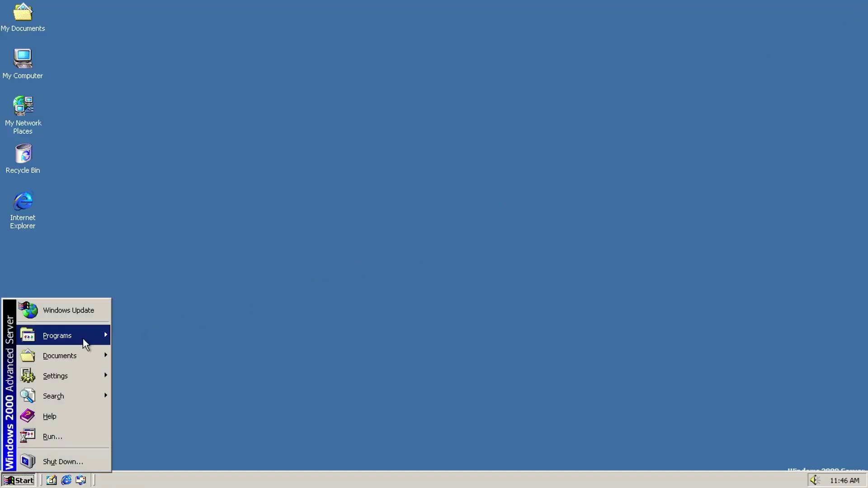
mouse_move(87, 339)
mouse_move(198, 338)
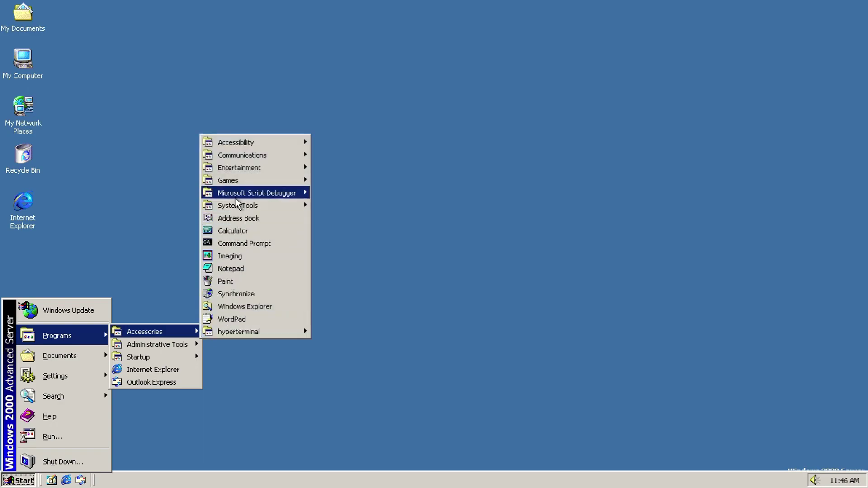
mouse_move(246, 194)
click(356, 206)
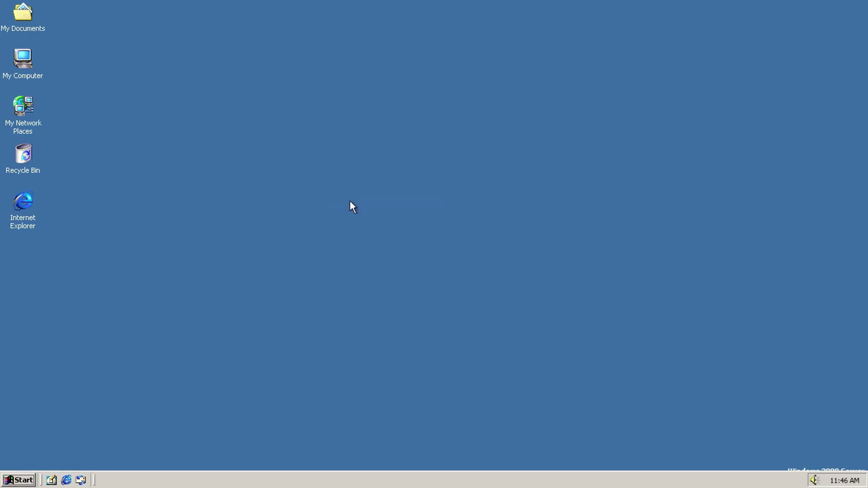
click(45, 47)
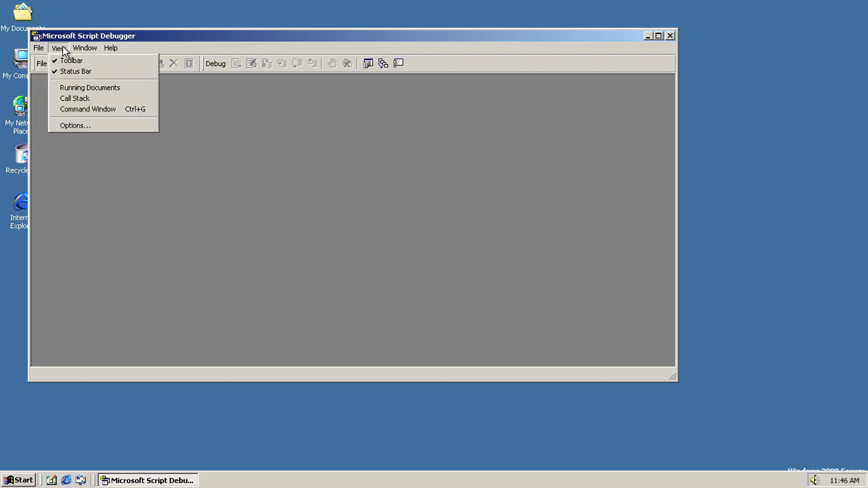
click(131, 93)
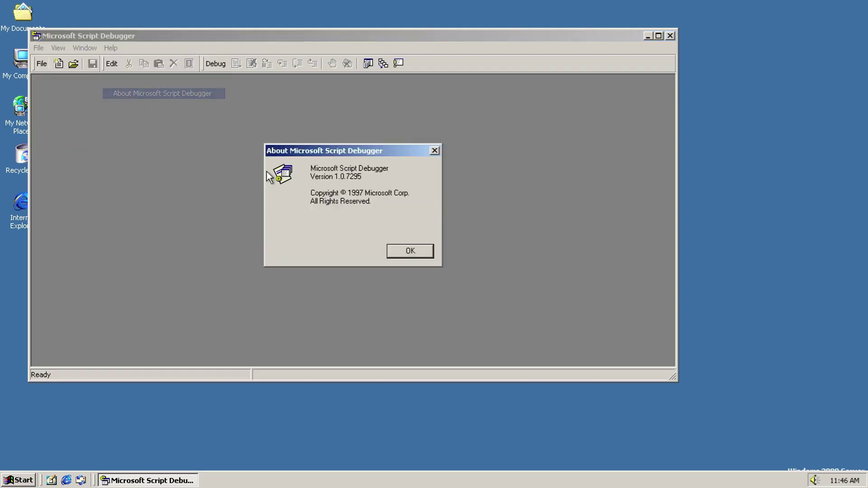
click(394, 251)
click(39, 48)
click(59, 64)
click(59, 63)
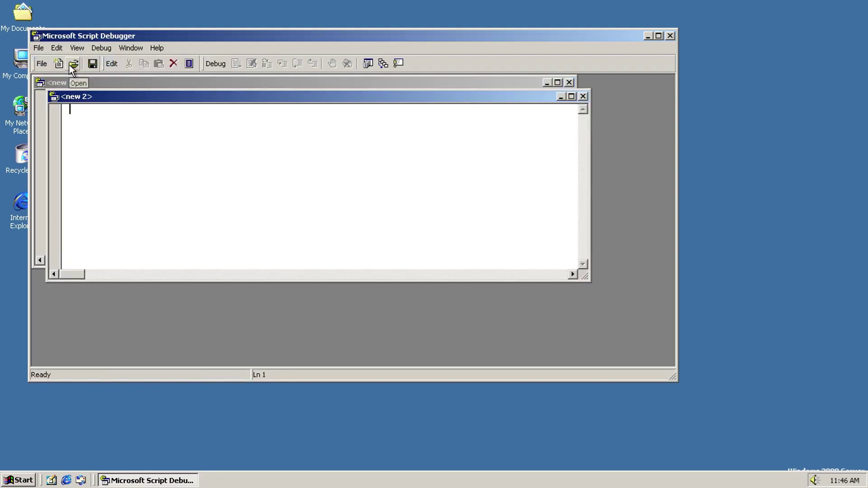
click(74, 63)
click(377, 61)
click(73, 64)
double_click(98, 94)
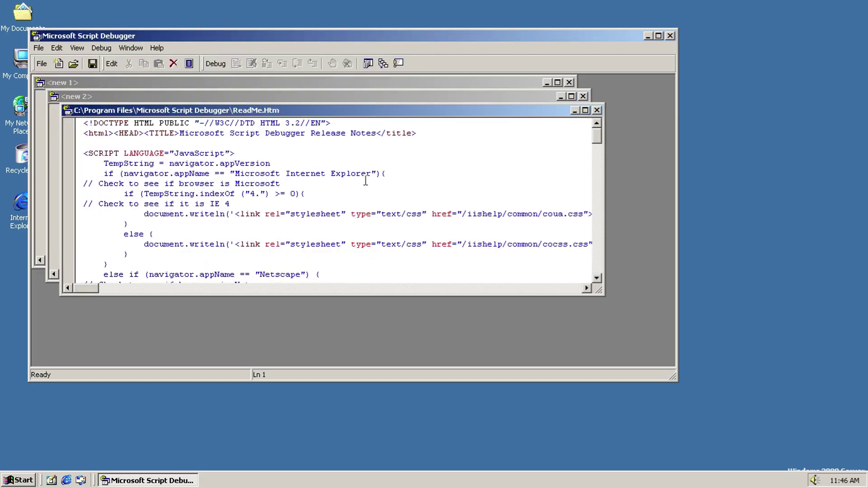
click(586, 111)
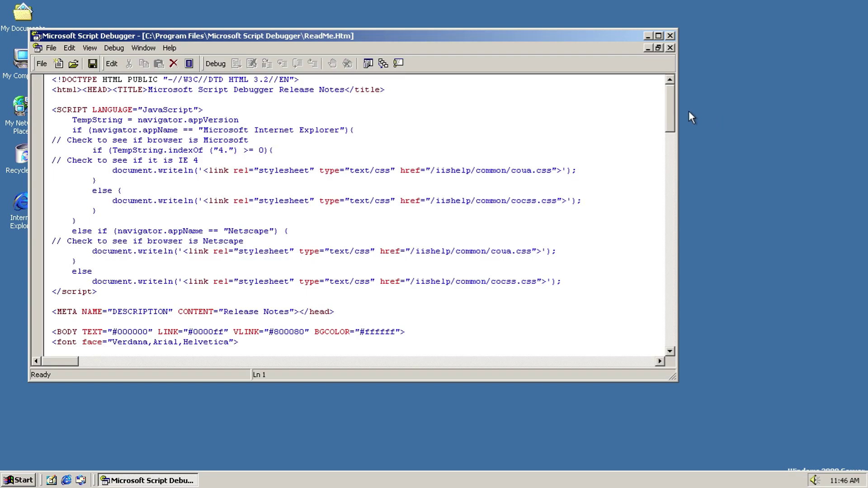
drag(669, 116, 657, 335)
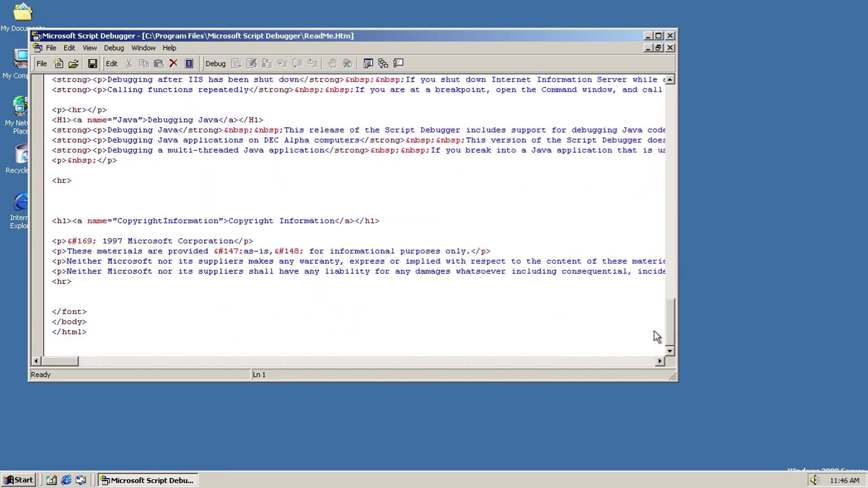
click(90, 48)
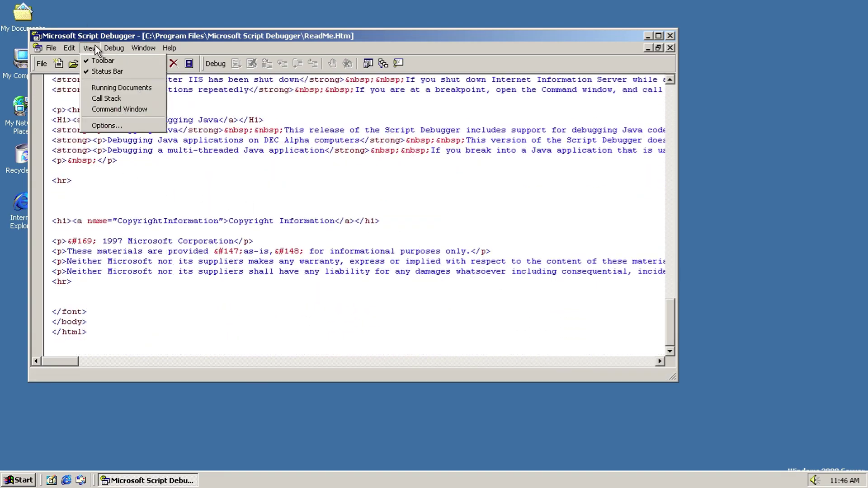
click(169, 48)
click(213, 91)
click(410, 250)
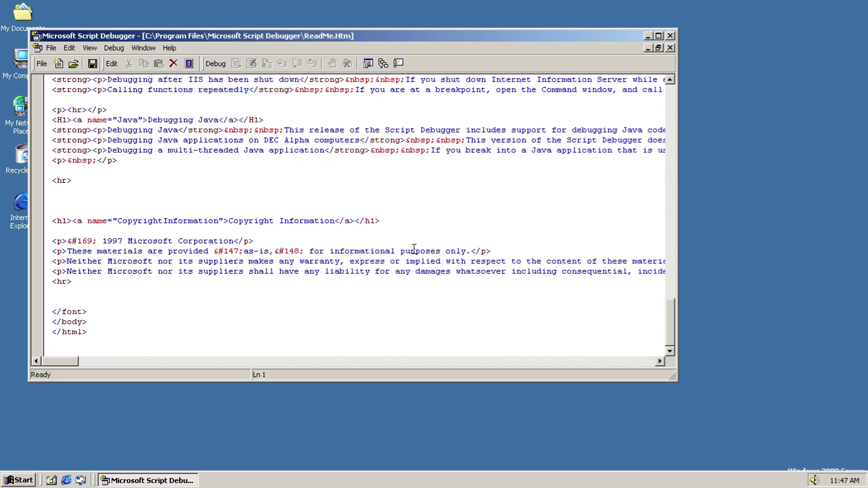
click(670, 36)
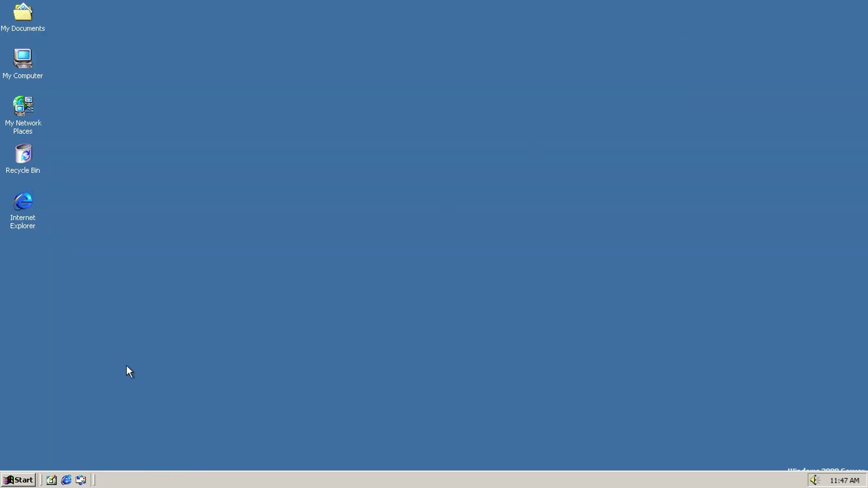
Step: Launch Backup from System Tools, shrink the taskbar, and bring Backup forward
key(super)
mouse_move(90, 335)
mouse_move(154, 331)
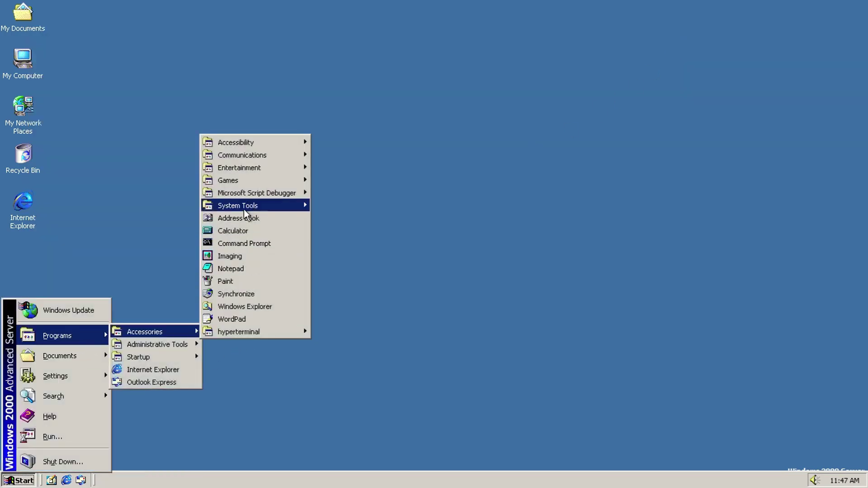
mouse_move(277, 211)
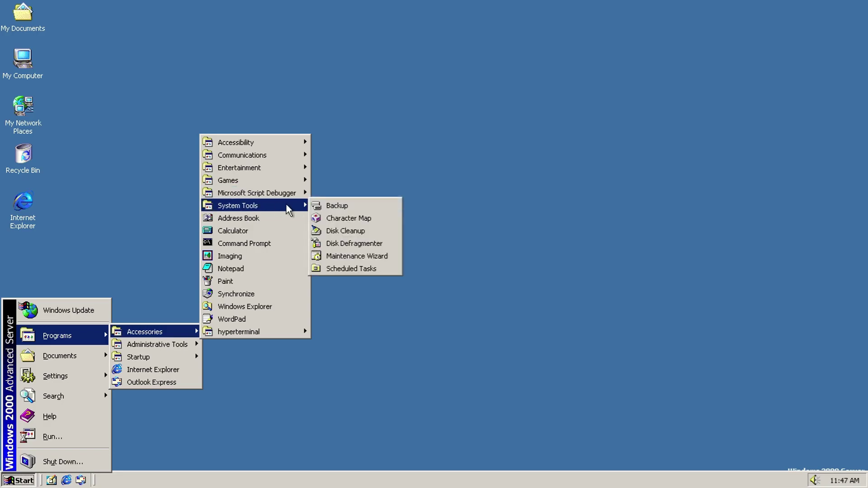
click(336, 204)
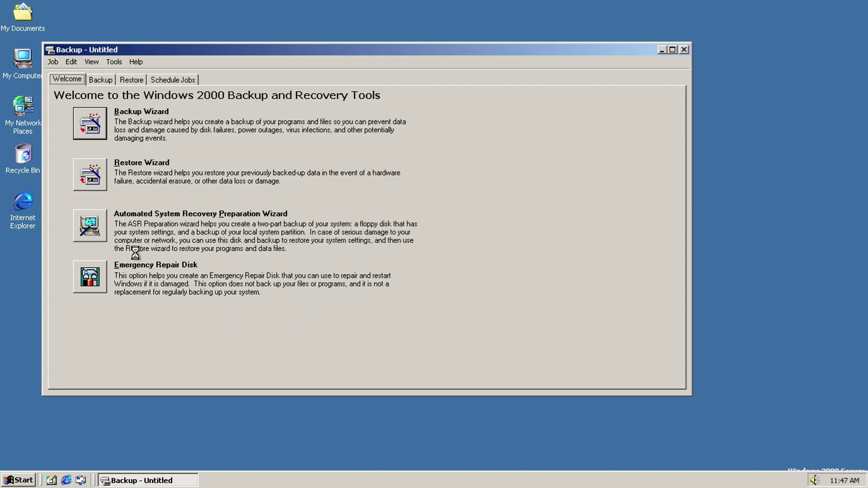
mouse_move(500, 471)
mouse_down()
mouse_move(504, 483)
mouse_move(504, 471)
mouse_up()
click(130, 191)
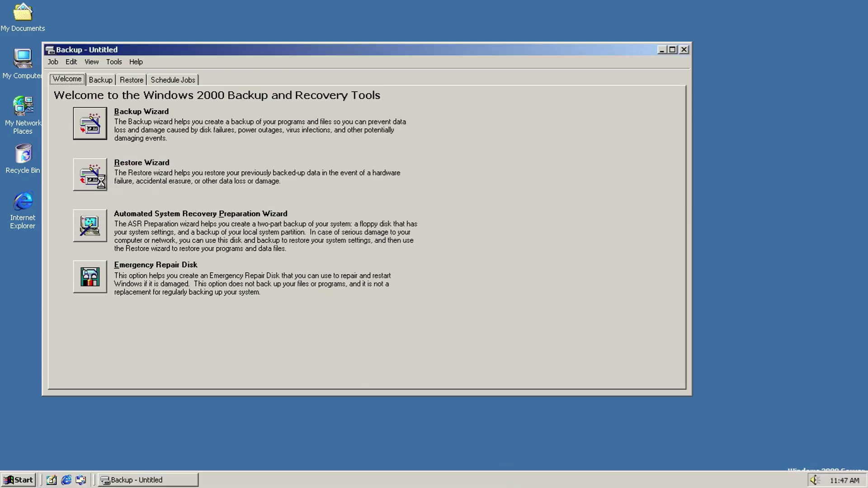
Step: Step into the Restore Wizard one page and cancel it
click(90, 174)
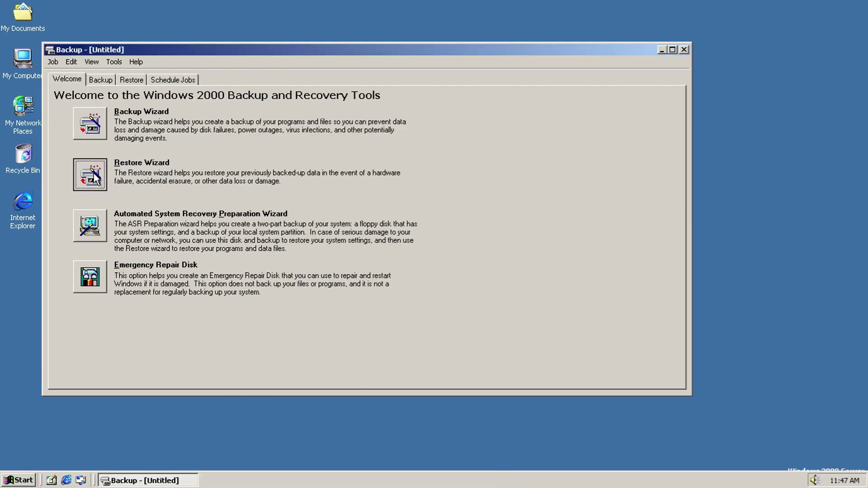
click(438, 324)
click(493, 325)
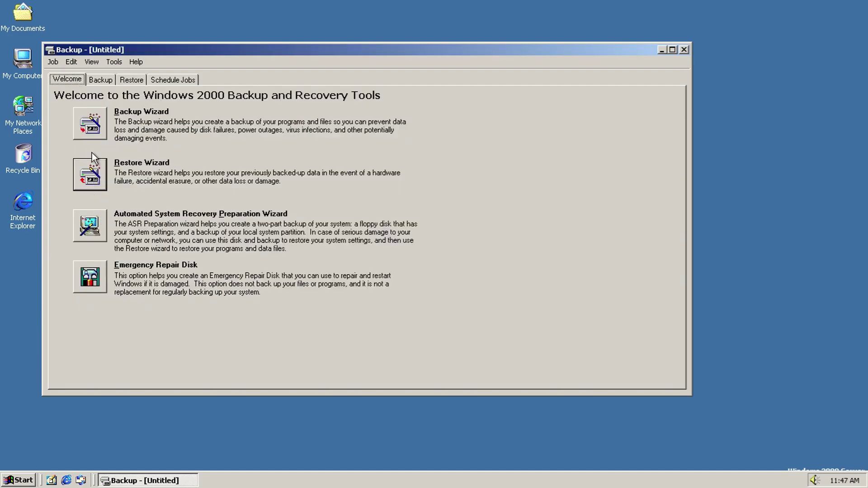
Step: Run the Backup Wizard to A:\Backup.bkf, dismiss the drive errors, and view the report
click(89, 123)
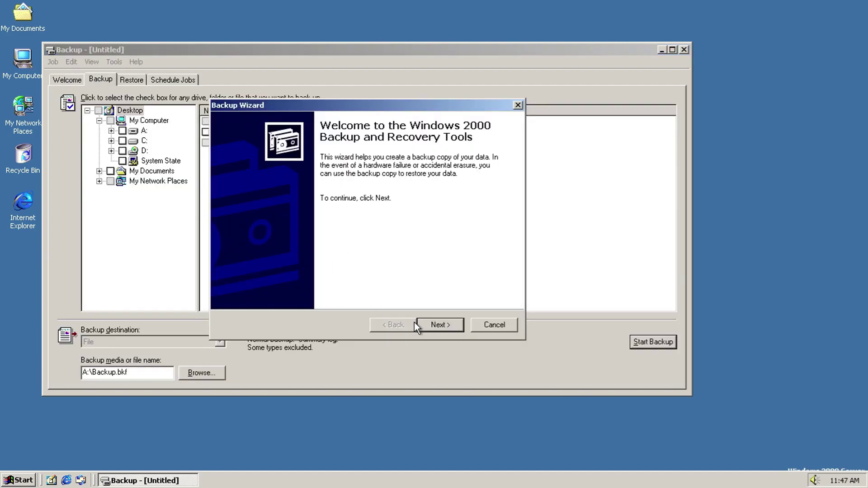
click(425, 324)
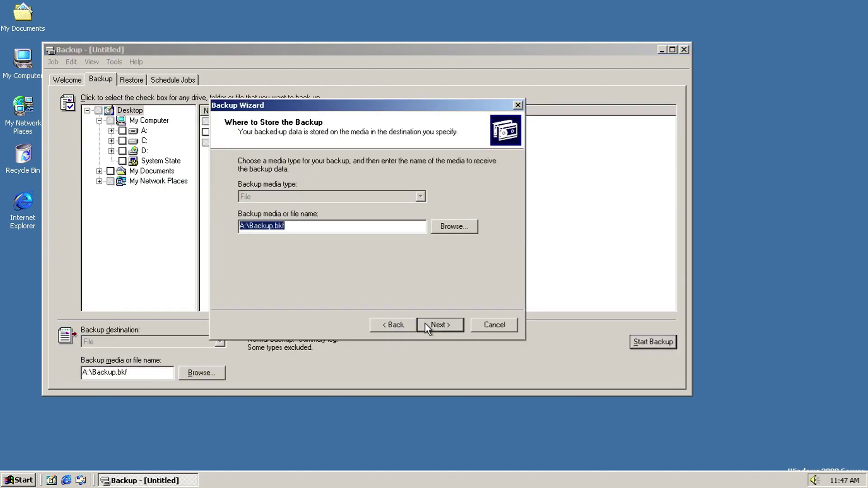
click(438, 324)
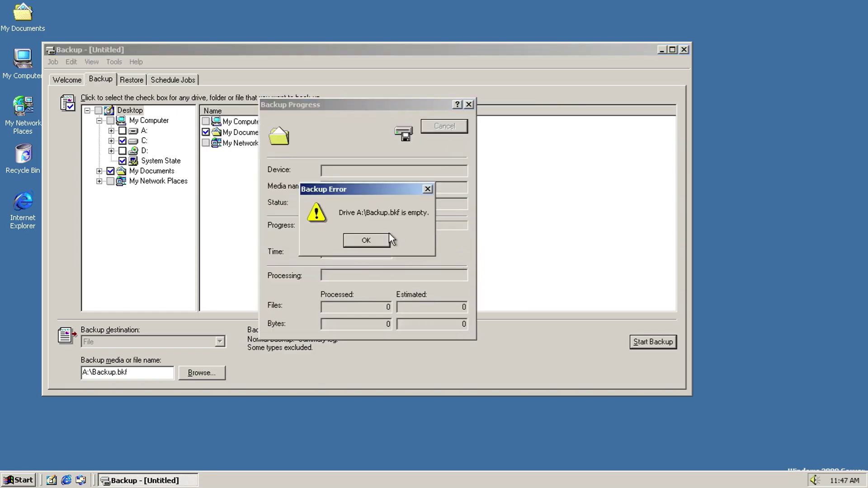
click(387, 240)
click(382, 238)
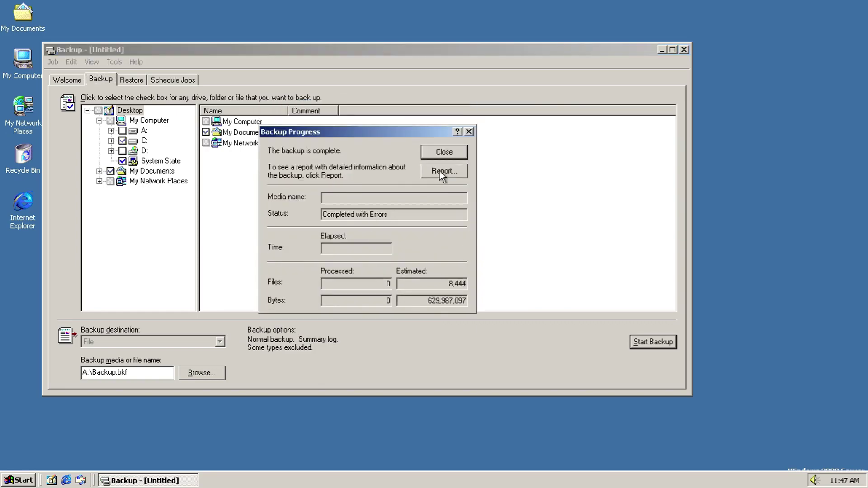
click(439, 171)
click(698, 64)
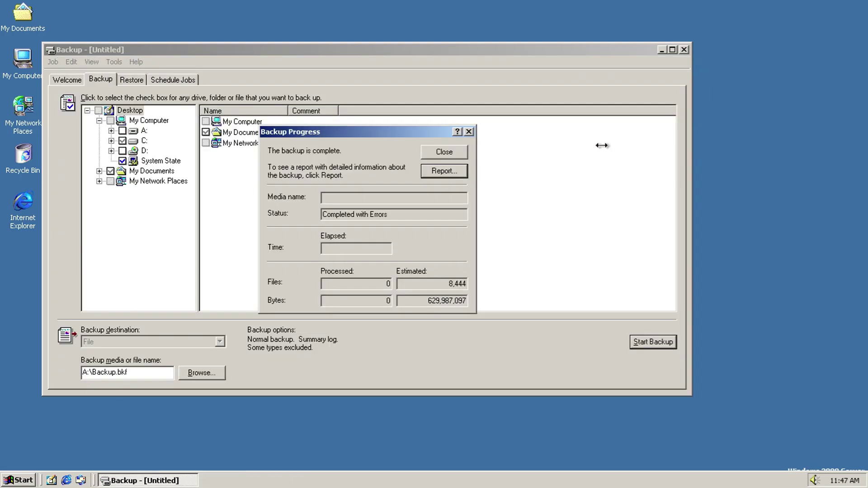
click(442, 151)
Step: Clear selections in the recovery preparation wizard, cancel it, and return to Welcome
click(93, 226)
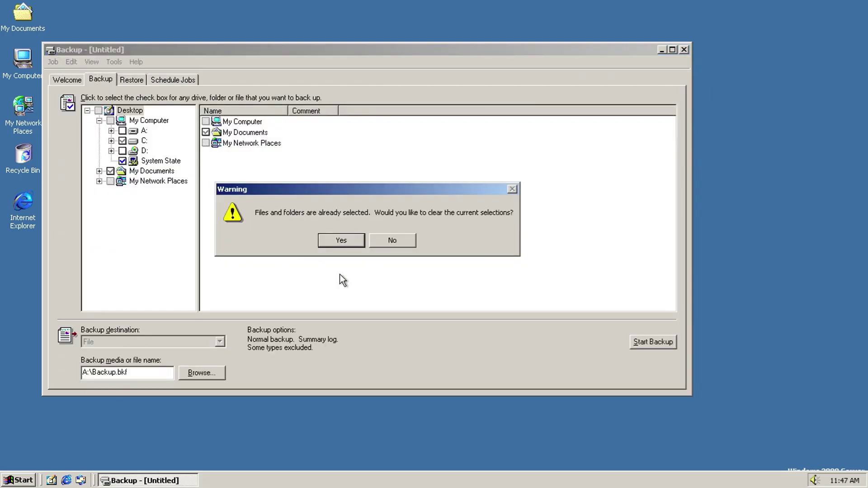
click(353, 239)
click(440, 324)
click(494, 324)
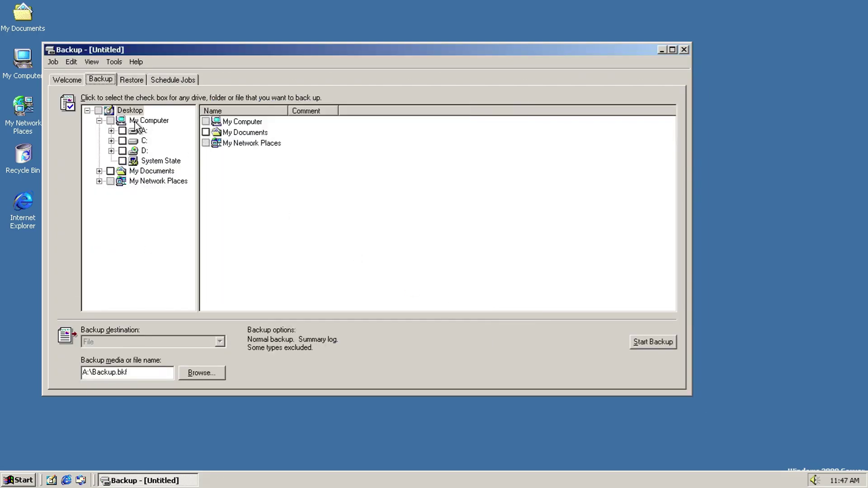
click(66, 80)
Step: Cancel the emergency repair disk, view Schedule Jobs and About Backup, then close Backup
click(97, 281)
click(389, 238)
click(172, 80)
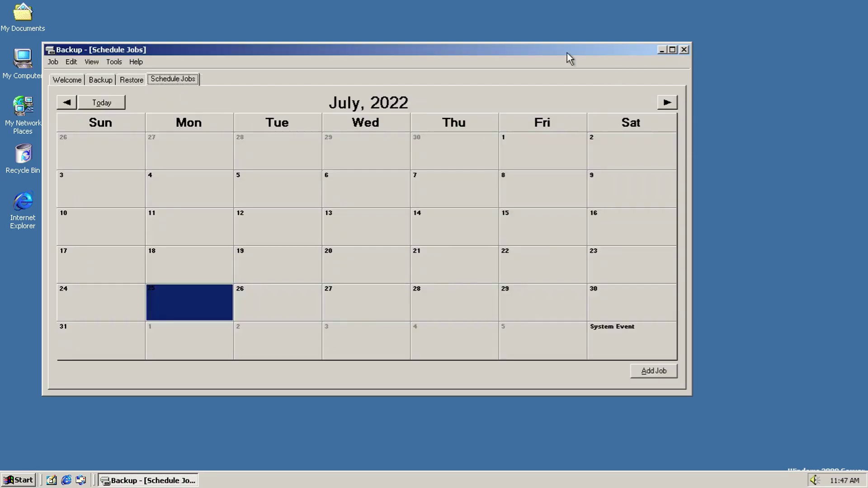
click(69, 62)
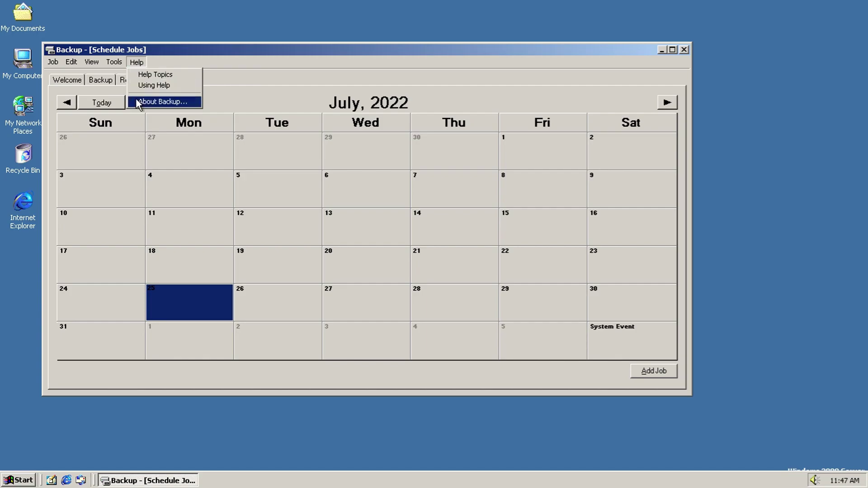
click(136, 102)
click(217, 330)
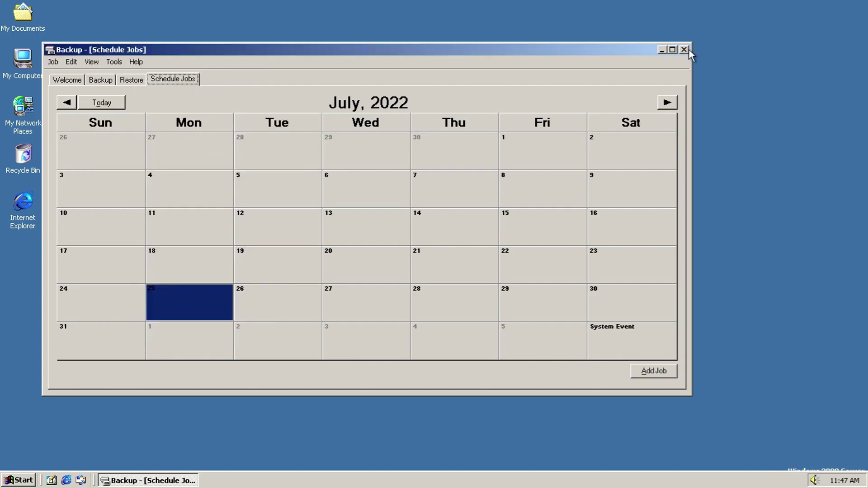
click(683, 50)
Step: Launch Character Map from Start > Programs > Accessories > System Tools
key(super)
mouse_move(93, 340)
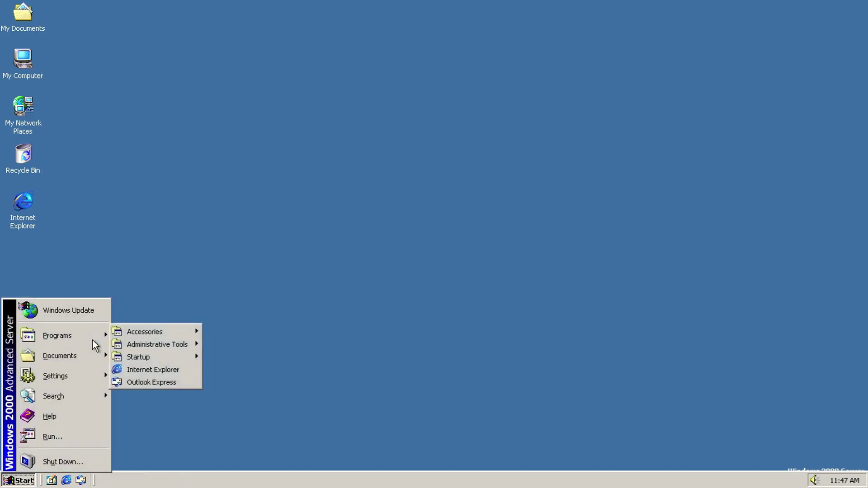
mouse_move(195, 332)
mouse_move(254, 206)
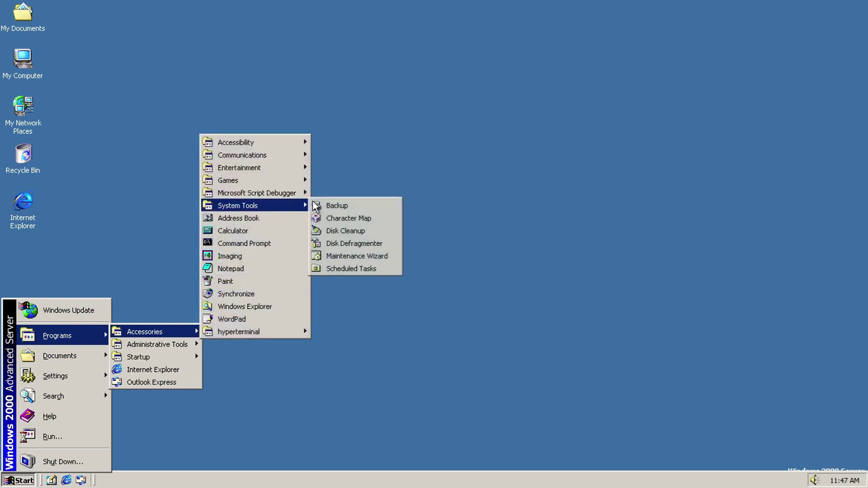
click(357, 219)
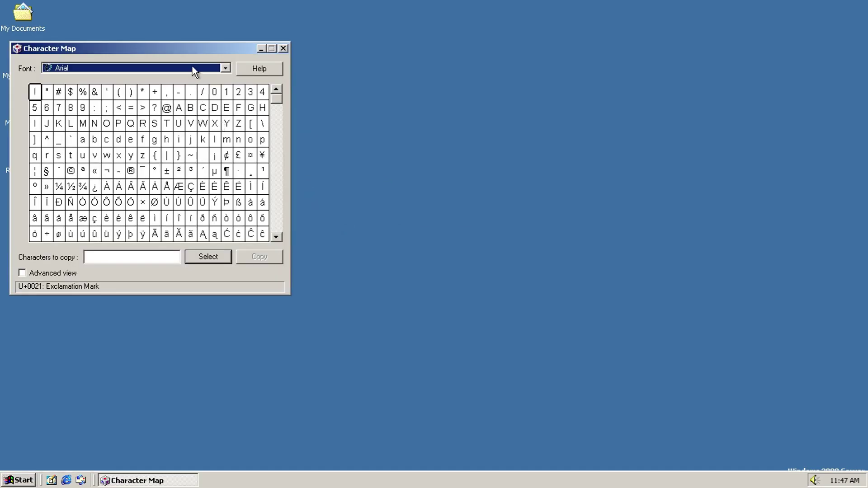
Step: Scroll through the Font list keeping Arial, then close Character Map
click(193, 70)
scroll(213, 87, down, 7)
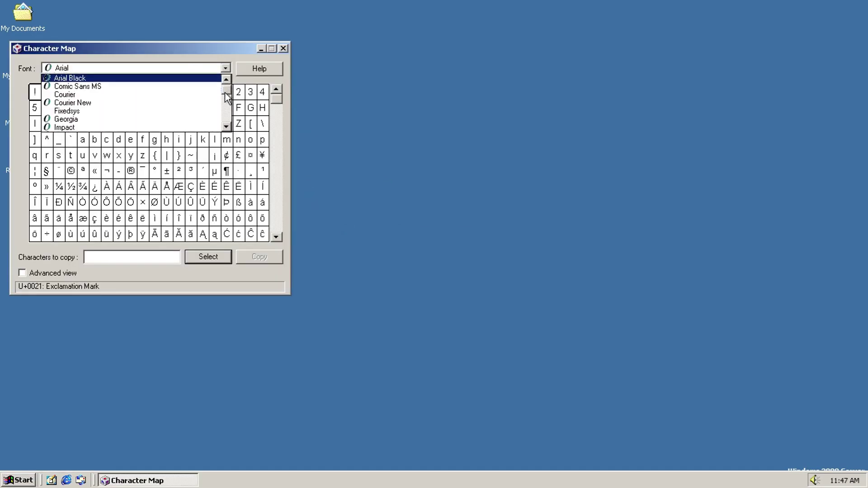
click(280, 99)
drag(281, 99, 273, 247)
click(283, 49)
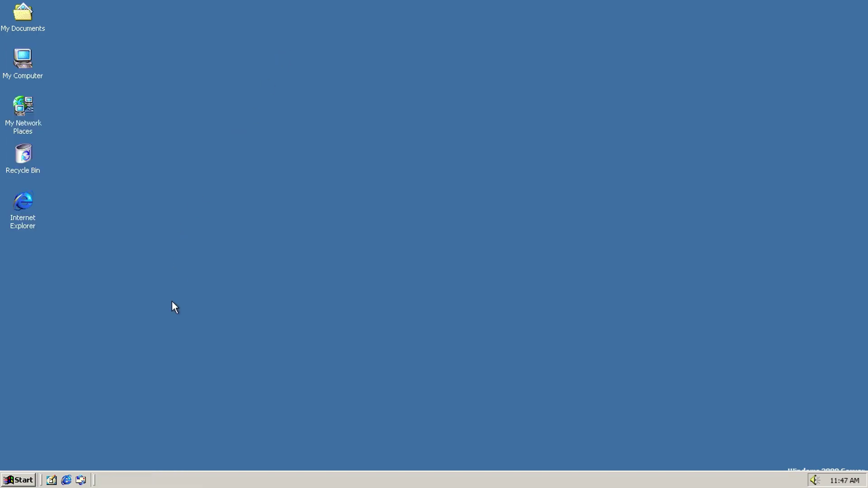
Step: Launch Disk Cleanup from System Tools
key(super)
key(super)
key(super)
mouse_move(98, 336)
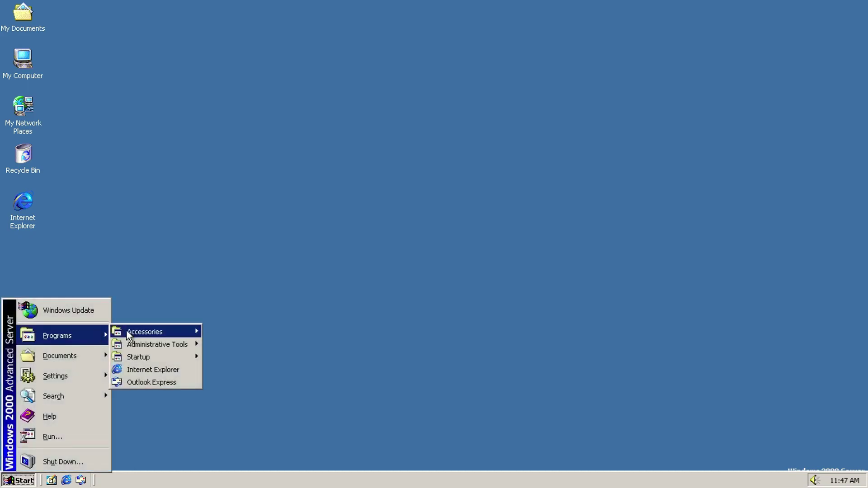
mouse_move(144, 332)
mouse_move(272, 206)
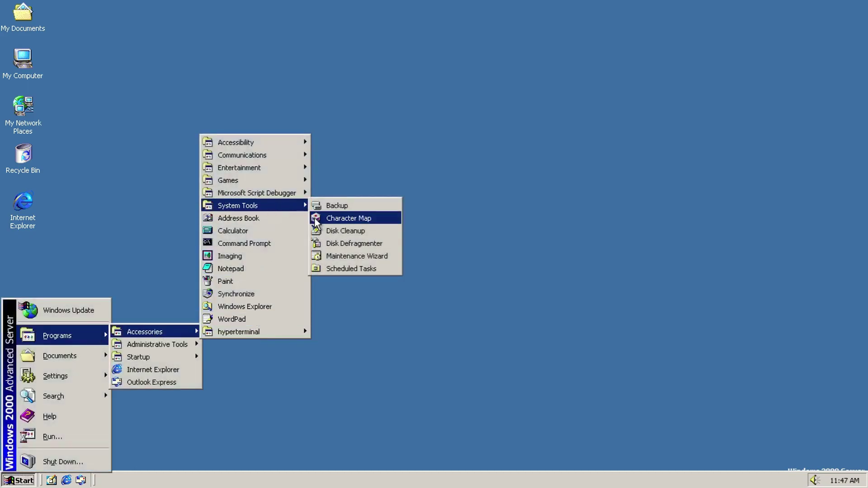
click(321, 231)
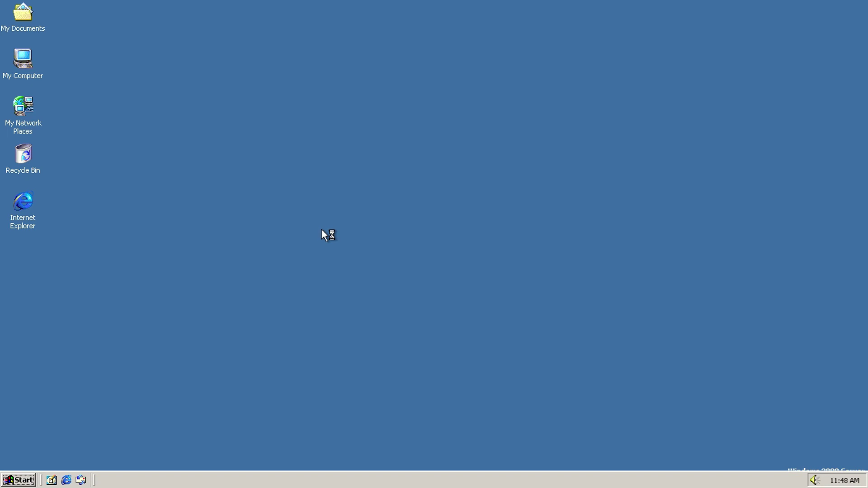
Step: Scan drive C: in Disk Cleanup and inspect the Downloaded Program Files folder
click(388, 248)
click(387, 257)
click(387, 271)
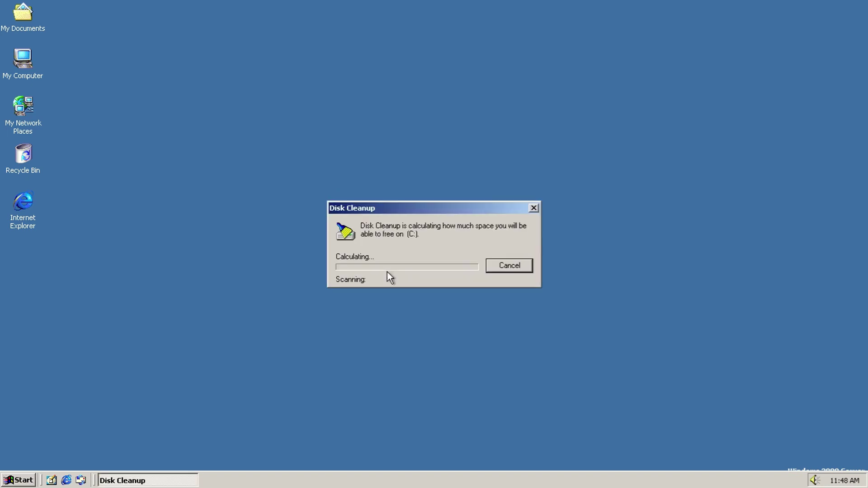
click(254, 301)
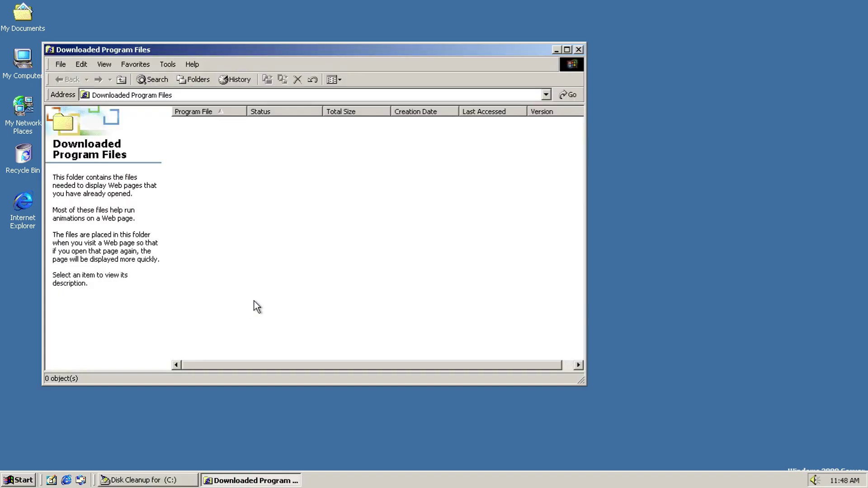
click(579, 49)
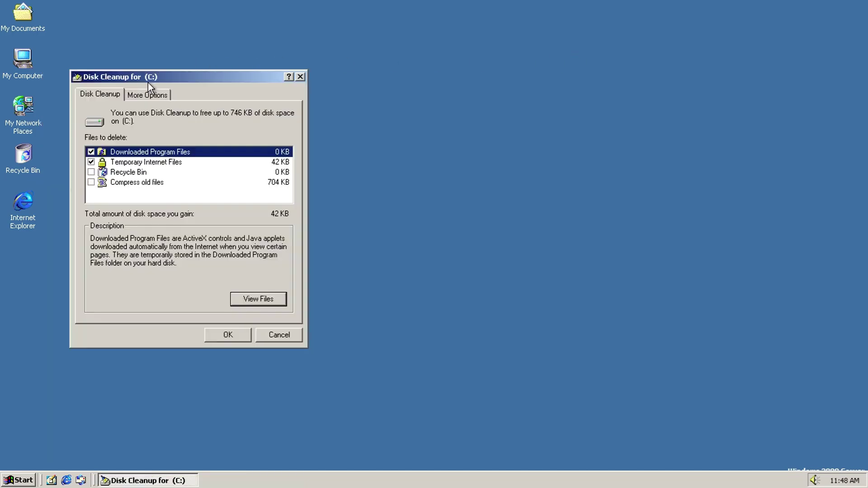
Step: Under More Options, try the Windows components cleanup, dismissing the setup errors and cancelling the wizard
click(141, 94)
click(254, 159)
click(434, 277)
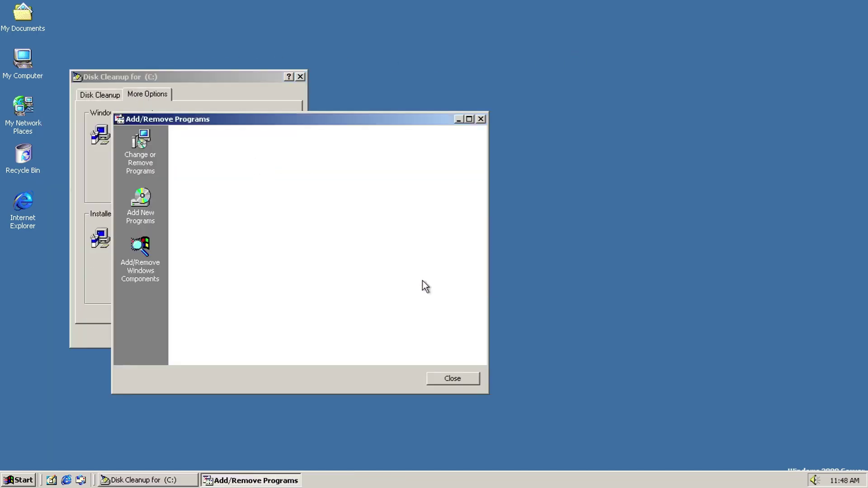
click(457, 391)
click(509, 289)
click(445, 280)
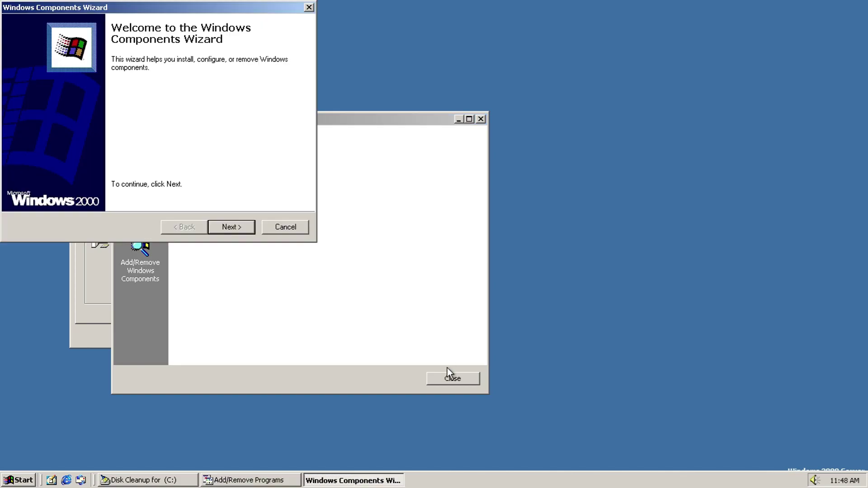
click(282, 227)
Step: Review the installed programs in Add/Remove Programs, then close it and cancel Disk Cleanup
click(450, 378)
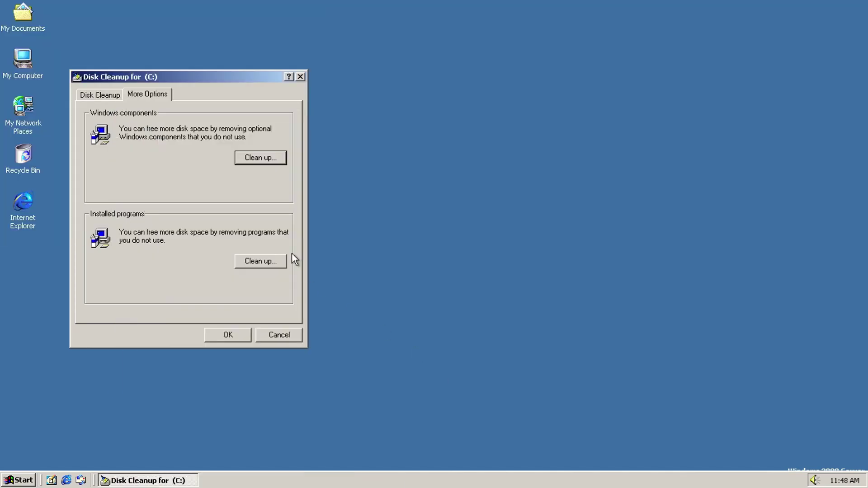
click(262, 259)
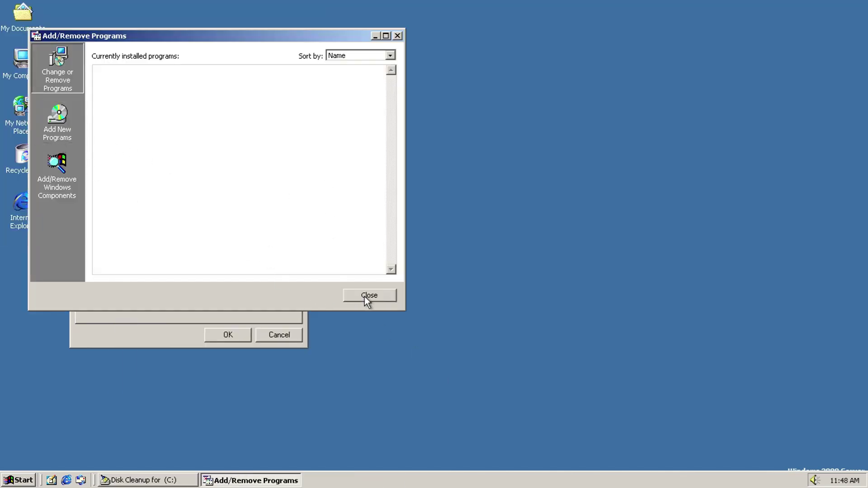
click(365, 298)
click(288, 337)
key(super)
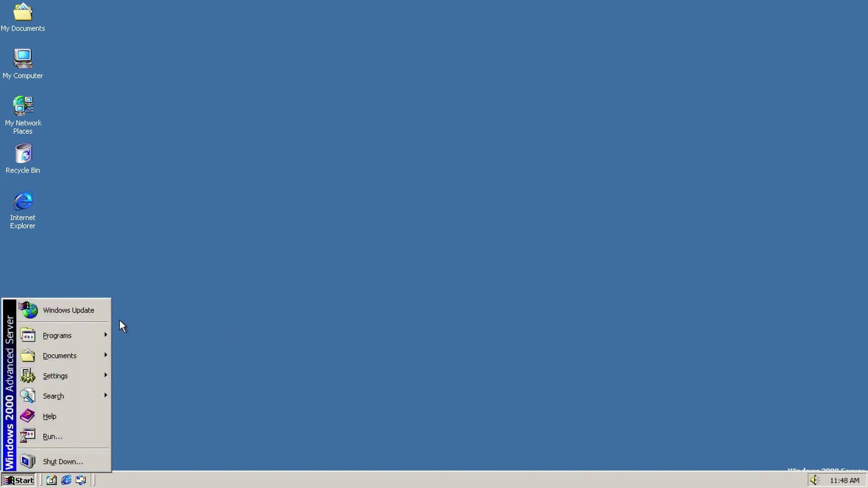
Step: Launch Disk Defragmenter, analyze drive C:, and review the analysis report
mouse_move(105, 333)
mouse_move(153, 332)
mouse_move(254, 207)
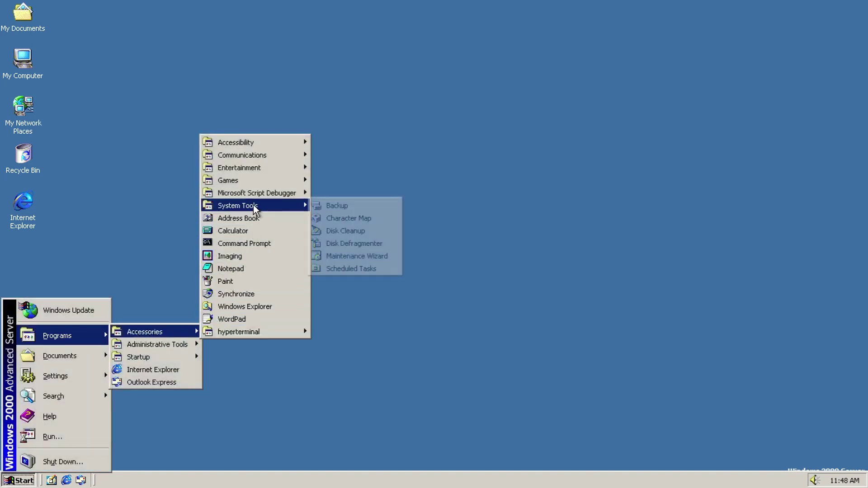
click(367, 247)
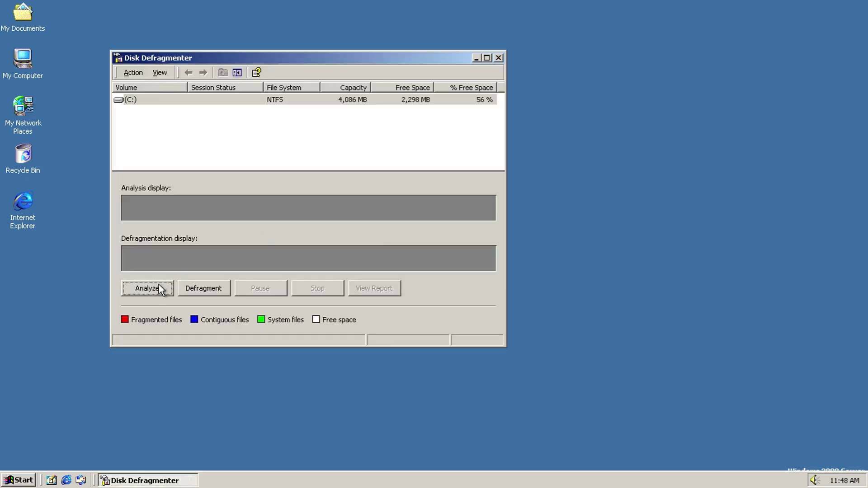
click(159, 286)
click(299, 227)
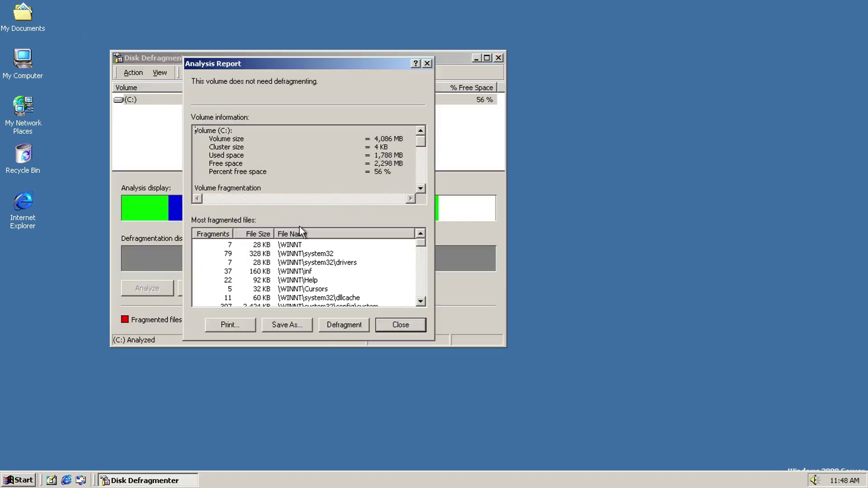
drag(422, 152, 419, 197)
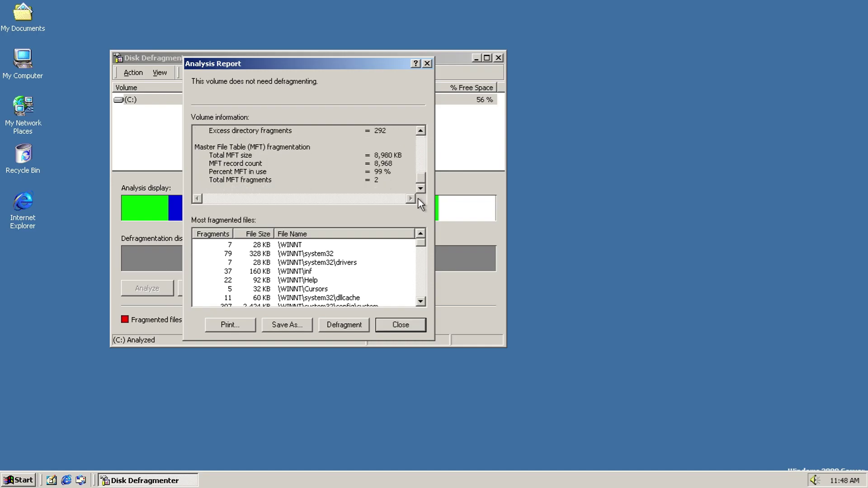
drag(425, 242, 417, 340)
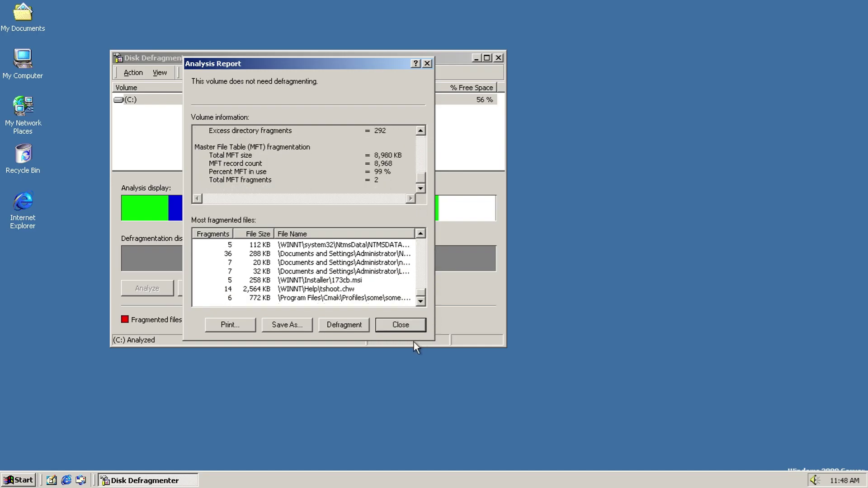
click(381, 321)
Step: Start defragmenting C:, stop the run, and close Disk Defragmenter
click(190, 287)
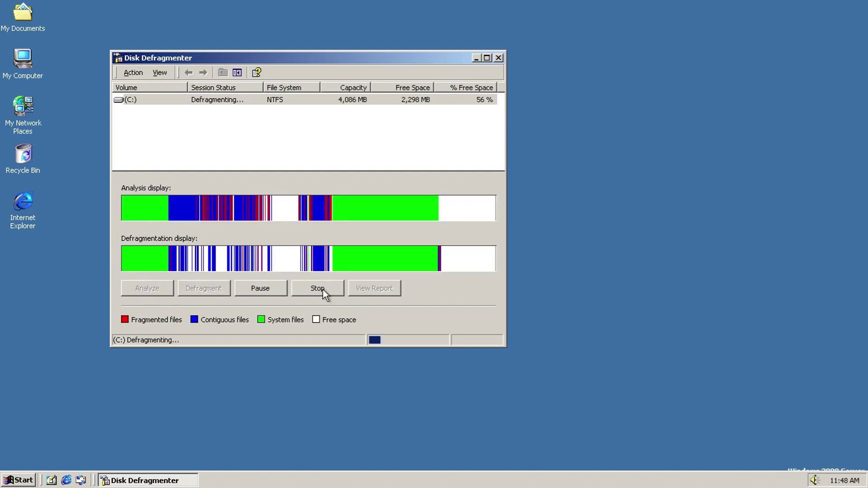
click(320, 288)
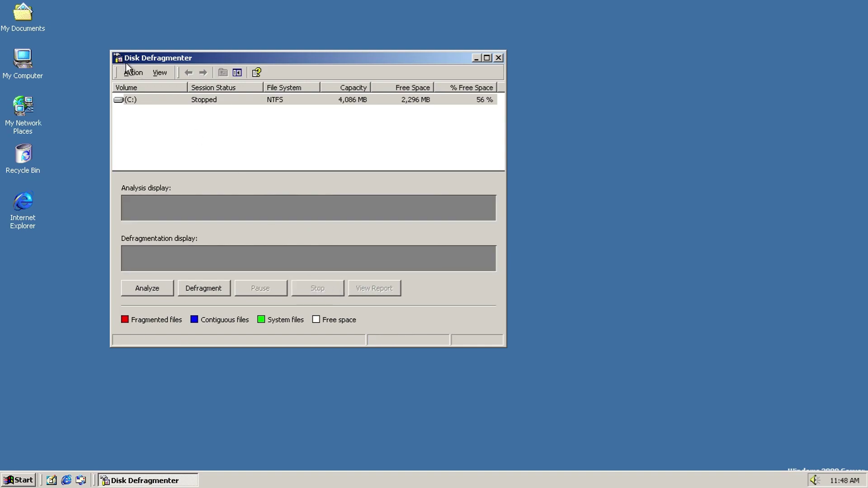
click(499, 56)
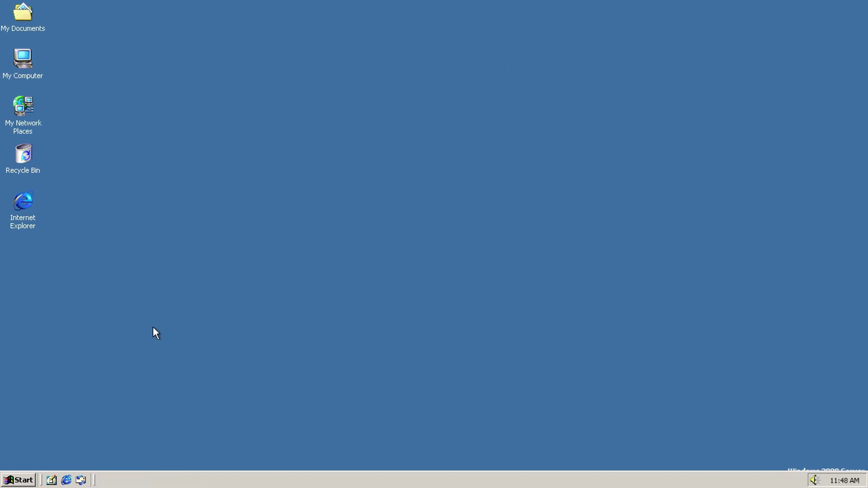
Step: Launch the Maintenance Wizard from Accessories and move past its schedule page
key(super)
mouse_move(99, 336)
mouse_move(163, 333)
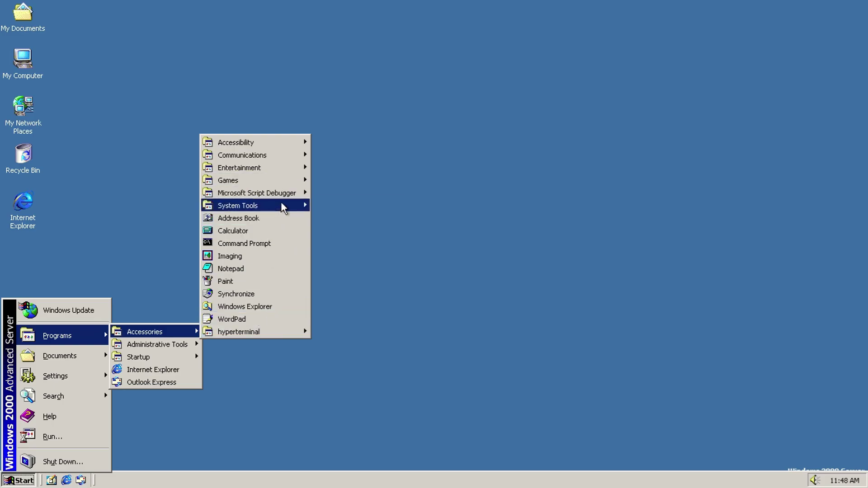
mouse_move(283, 205)
click(353, 260)
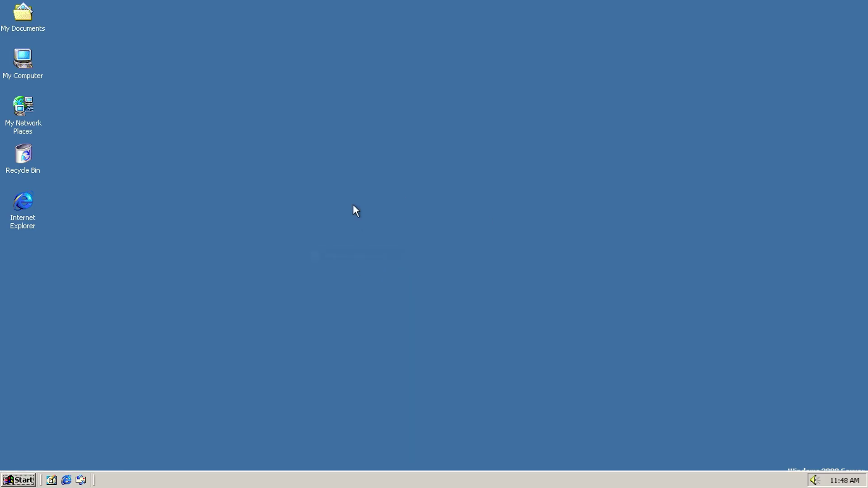
click(494, 349)
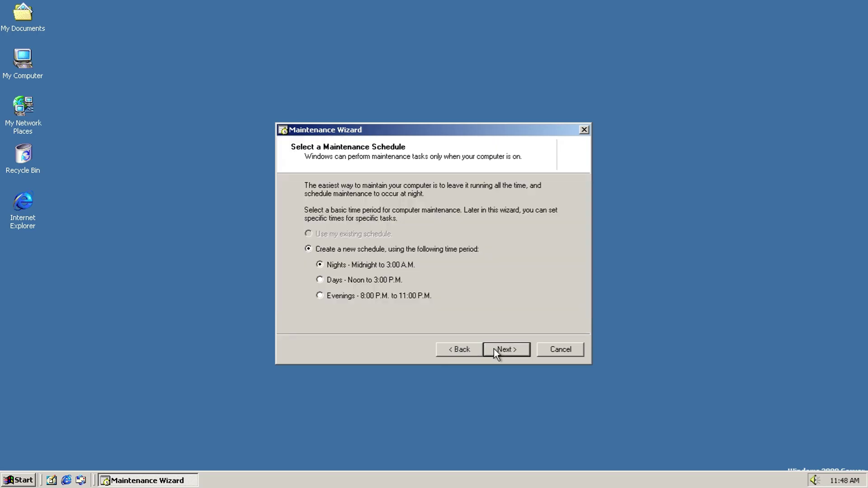
click(494, 349)
click(494, 349)
Step: Open the Scheduled Tasks folder from Accessories and close it again
key(super)
mouse_move(57, 335)
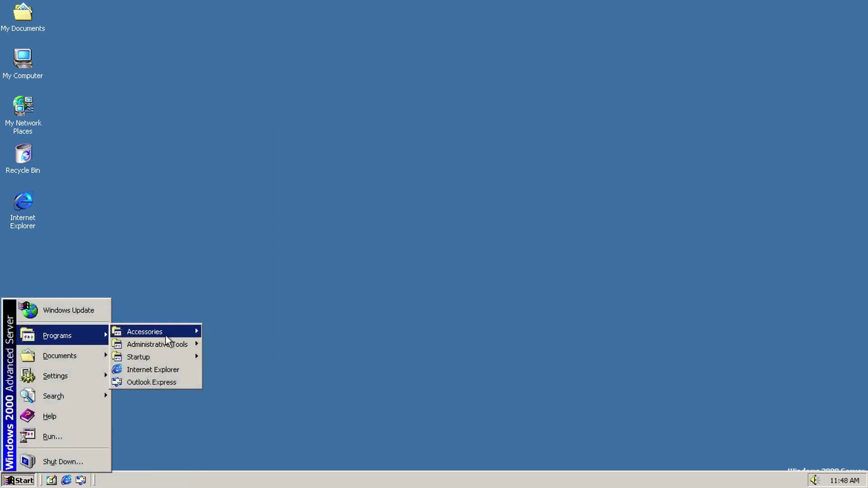
mouse_move(144, 332)
mouse_move(263, 207)
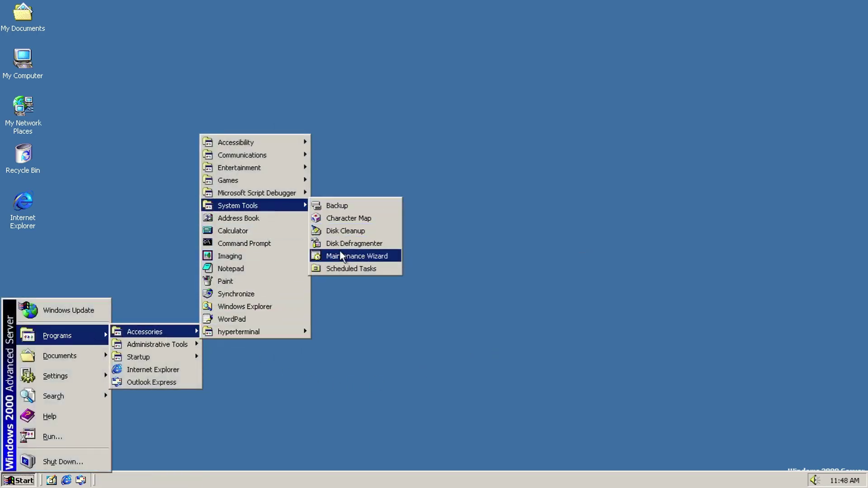
click(342, 267)
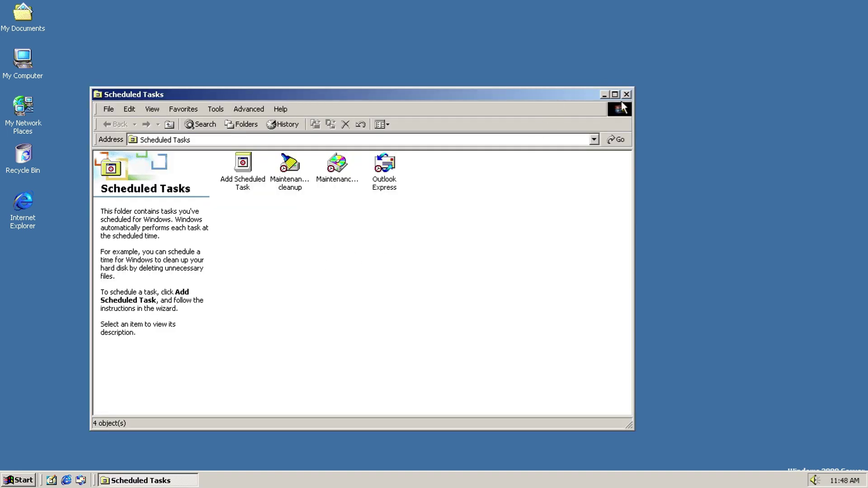
click(626, 94)
Step: Launch Address Book from Accessories and browse its menus
key(super)
mouse_move(79, 337)
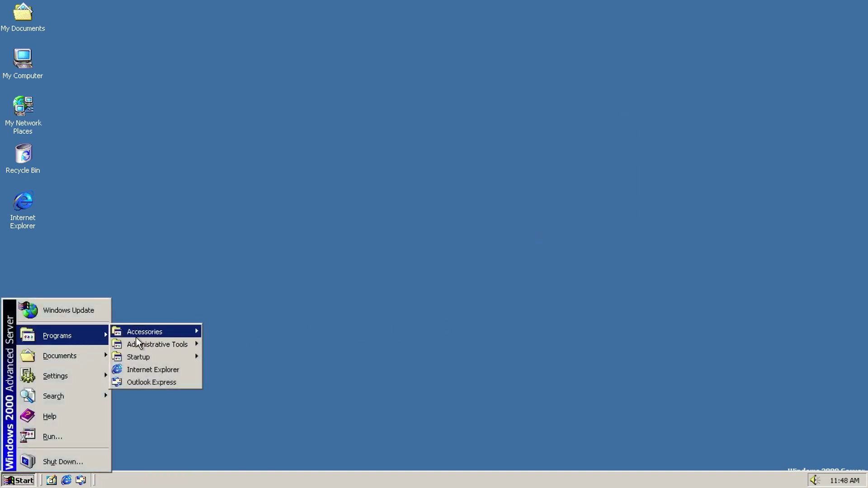
mouse_move(135, 335)
click(259, 222)
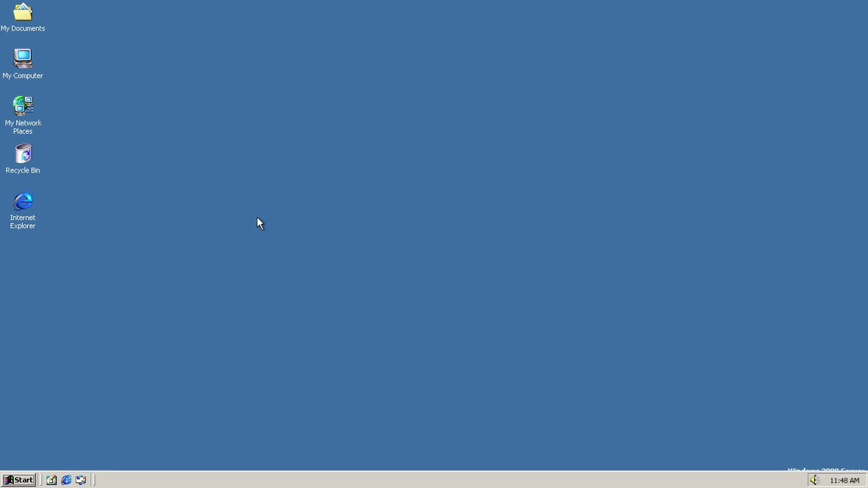
click(29, 20)
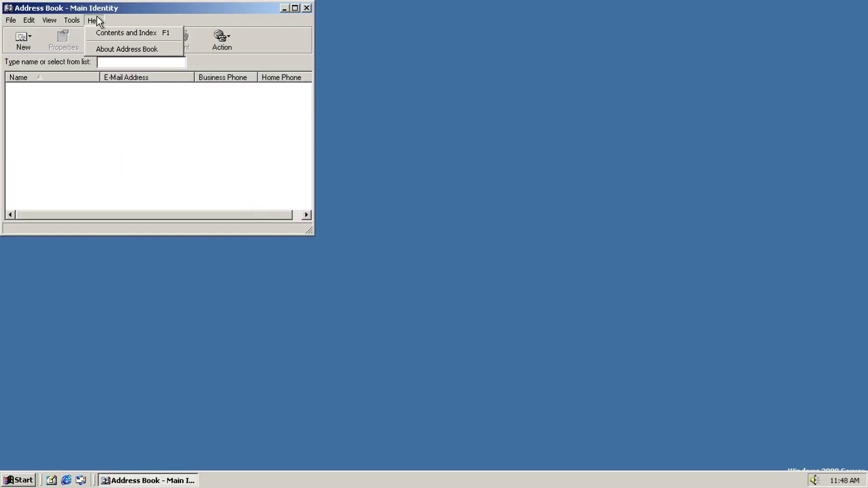
Step: View the About Address Book information, then close Address Book
click(110, 51)
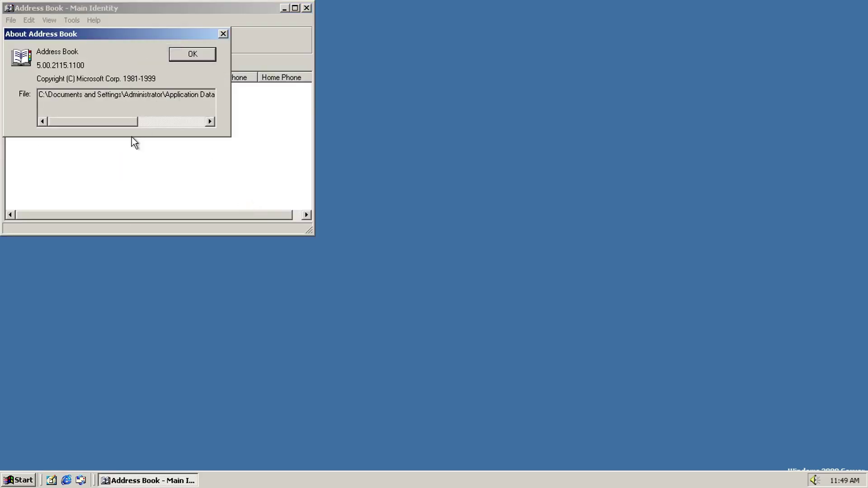
drag(130, 126, 194, 126)
click(197, 54)
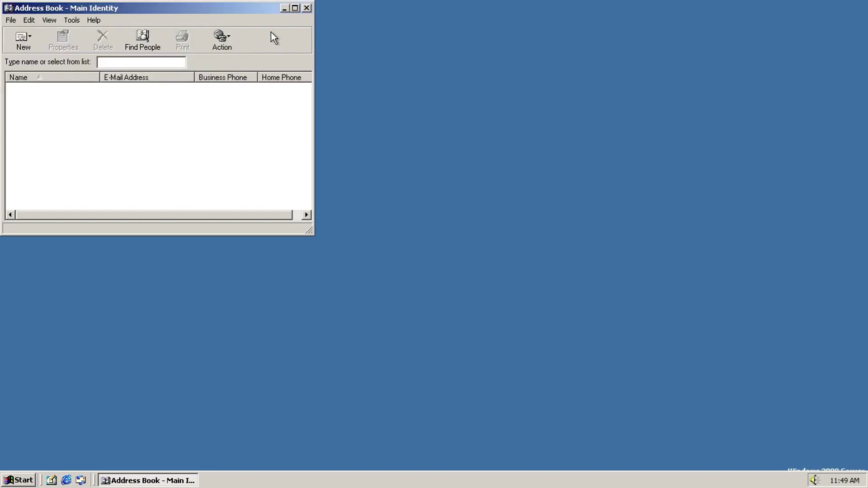
click(307, 8)
Step: Launch Calculator and switch it to Scientific view
click(18, 480)
mouse_move(76, 334)
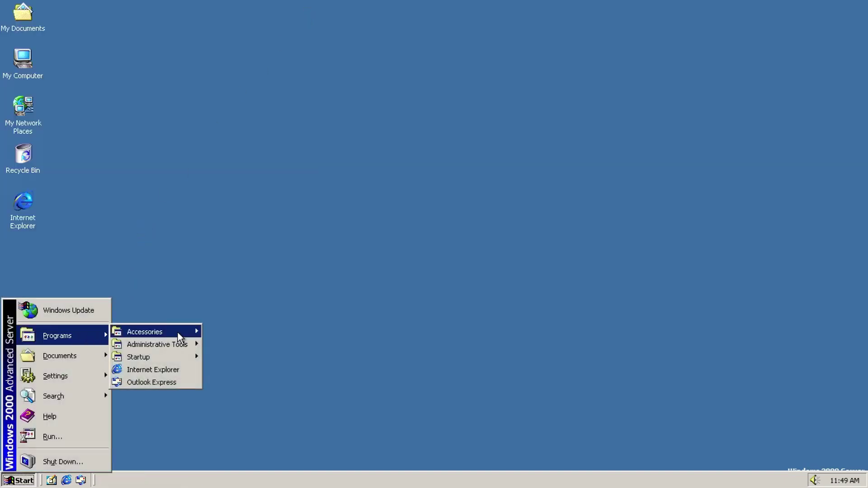
mouse_move(178, 332)
click(261, 232)
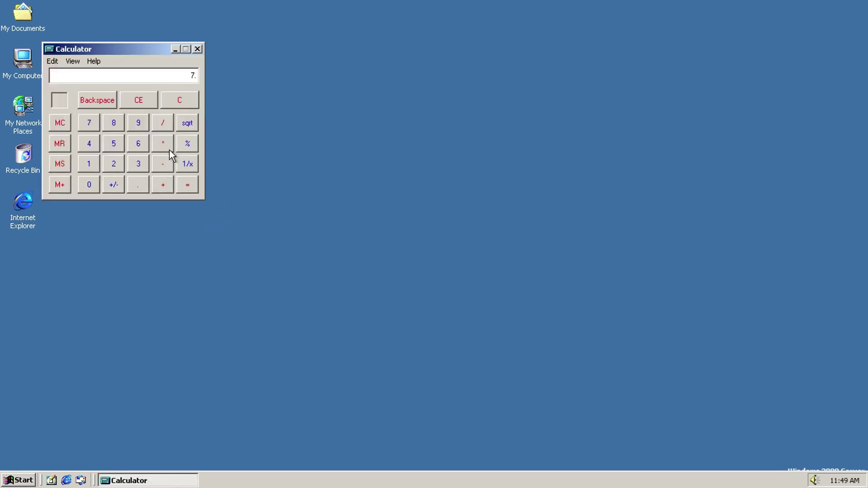
click(58, 62)
mouse_move(72, 61)
click(72, 83)
Step: View About Calculator (version 5.0), then close Calculator
click(74, 62)
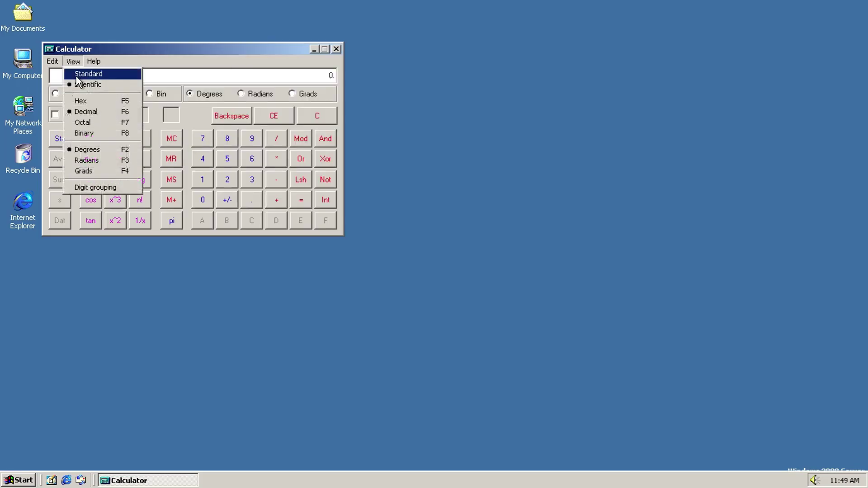
click(103, 89)
click(288, 279)
click(336, 49)
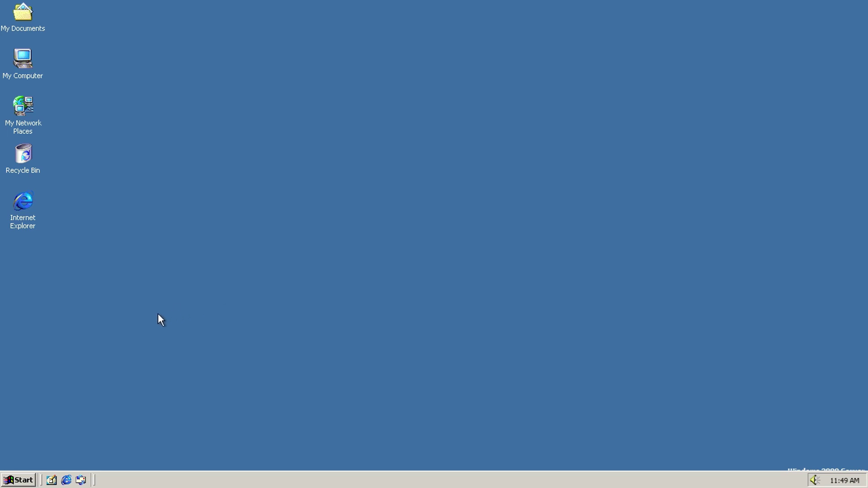
key(super)
mouse_move(107, 334)
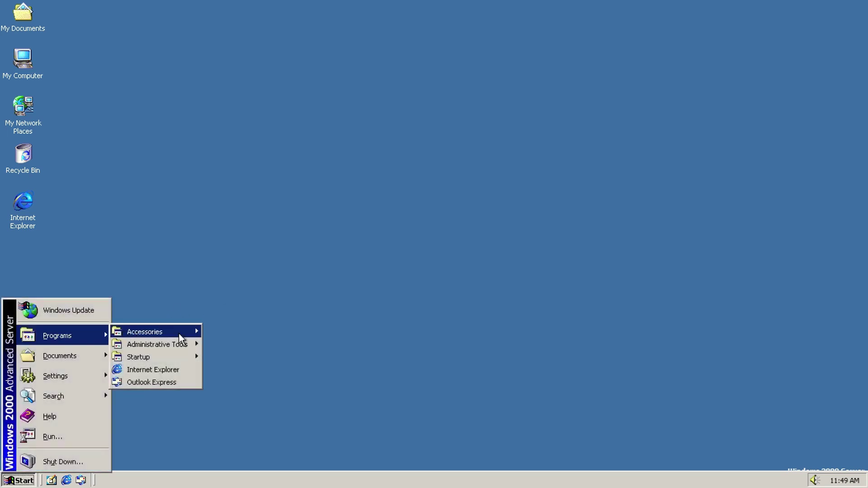
mouse_move(181, 332)
click(248, 241)
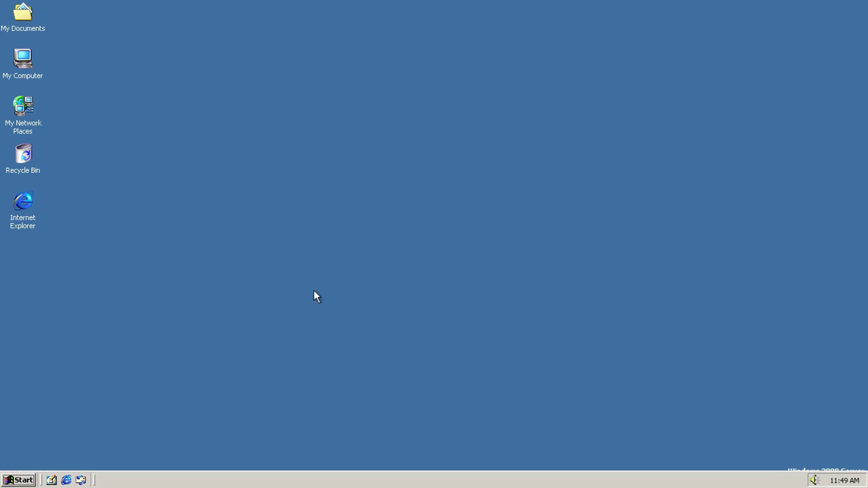
text(ver)
key(Return)
text(exit)
key(Return)
key(super)
mouse_move(90, 336)
mouse_move(151, 335)
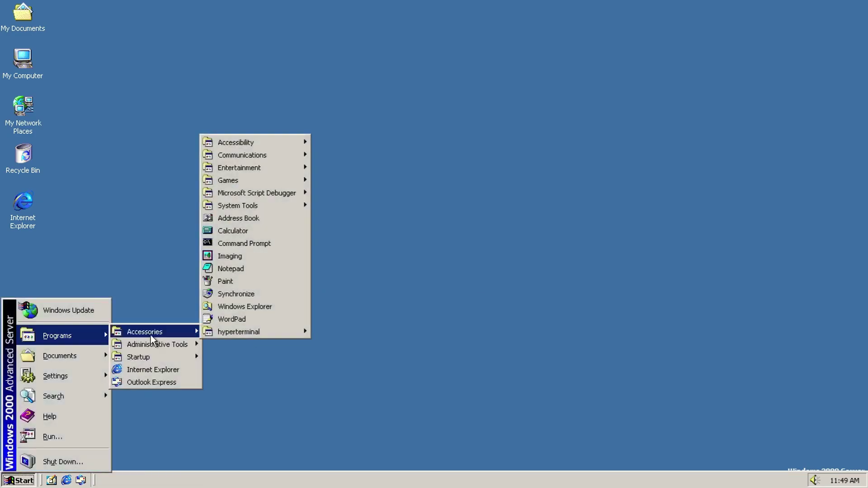
drag(254, 267, 254, 266)
click(251, 256)
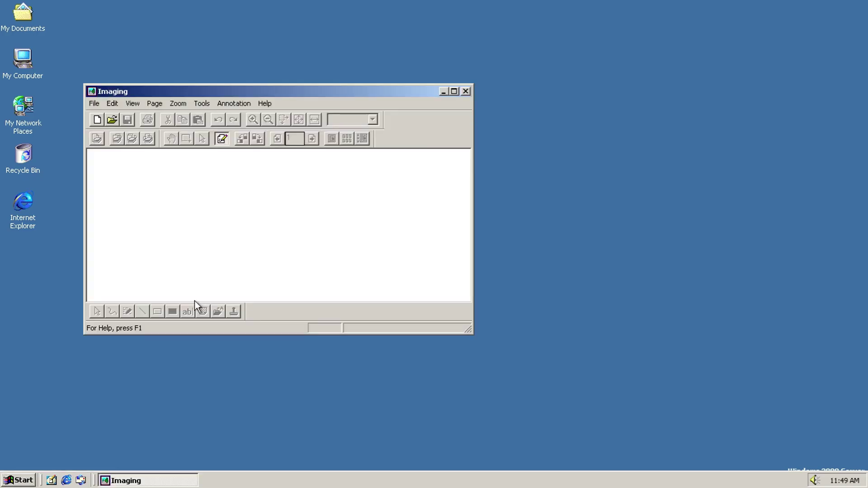
click(95, 103)
mouse_move(266, 103)
click(269, 133)
click(351, 154)
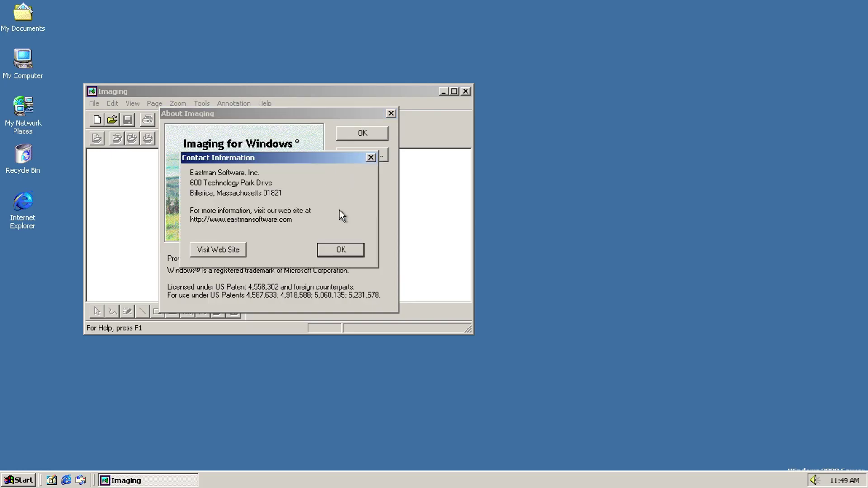
click(338, 251)
click(377, 134)
click(466, 92)
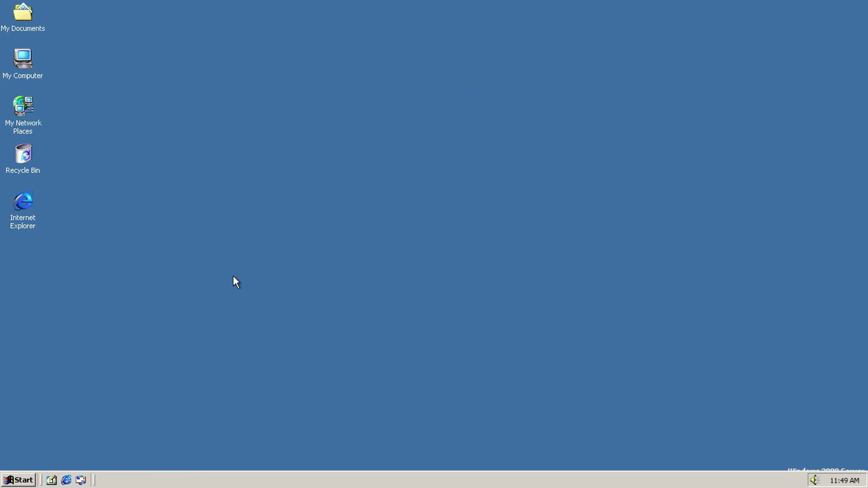
key(super)
Step: Launch Notepad and view its About information
mouse_move(93, 335)
mouse_move(175, 331)
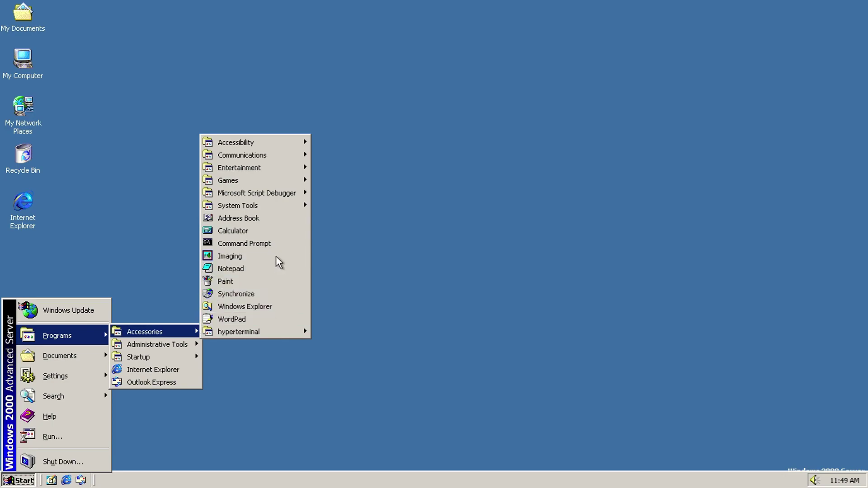
click(232, 270)
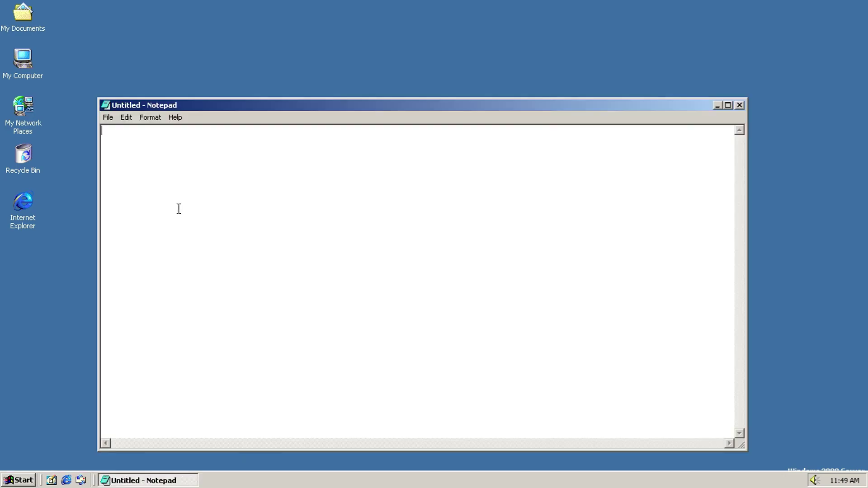
click(108, 118)
mouse_move(180, 118)
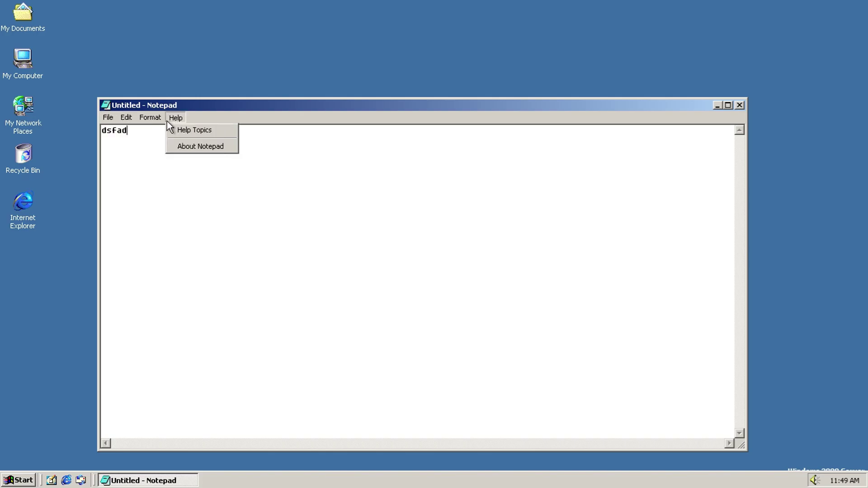
click(201, 146)
click(349, 337)
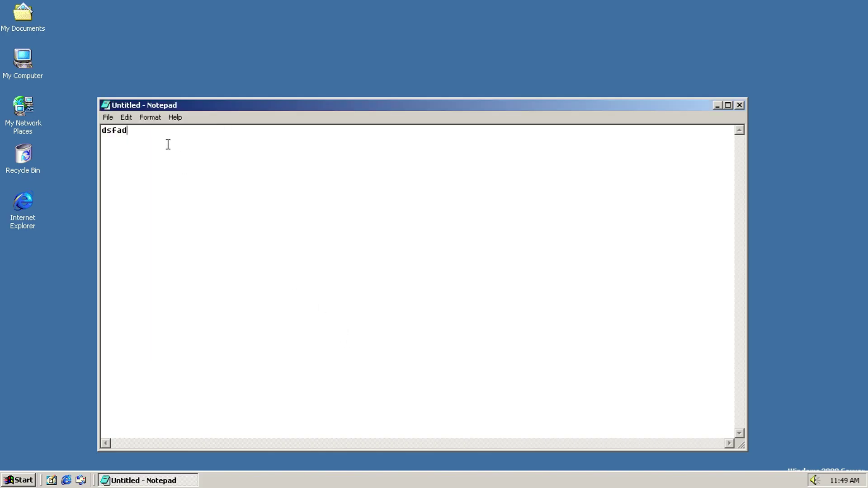
Step: Open Notepad's Font dialog and cancel it, keeping the original font
click(152, 118)
click(158, 140)
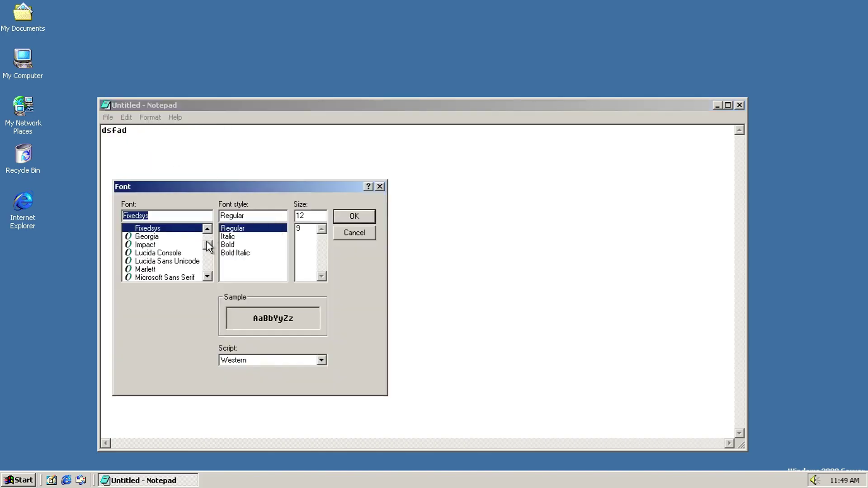
scroll(207, 245, up, 2)
scroll(207, 245, down, 7)
click(354, 232)
Step: Look at the Save As file types, cancel saving, and close Notepad discarding the text
click(107, 117)
click(136, 151)
click(310, 326)
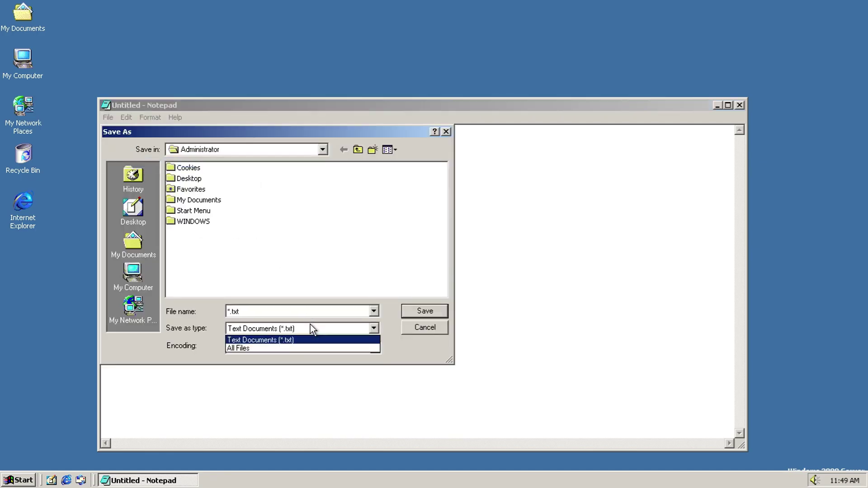
key(Escape)
key(Escape)
click(739, 108)
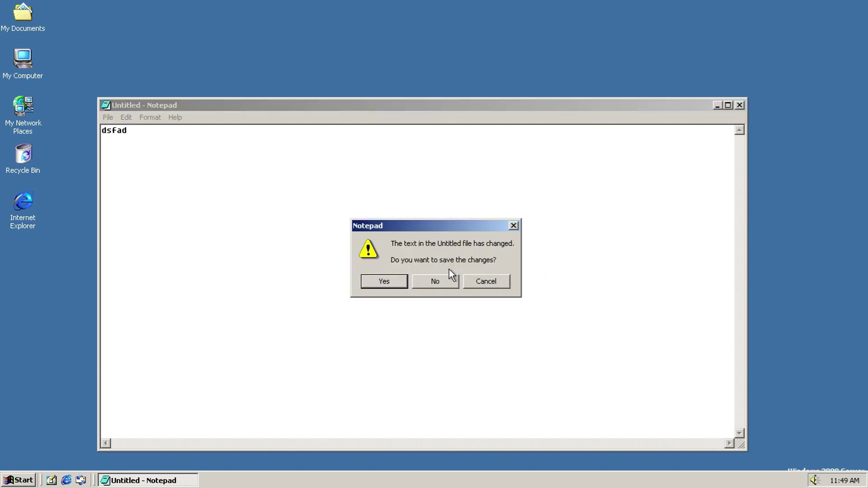
click(432, 281)
key(super)
mouse_move(43, 327)
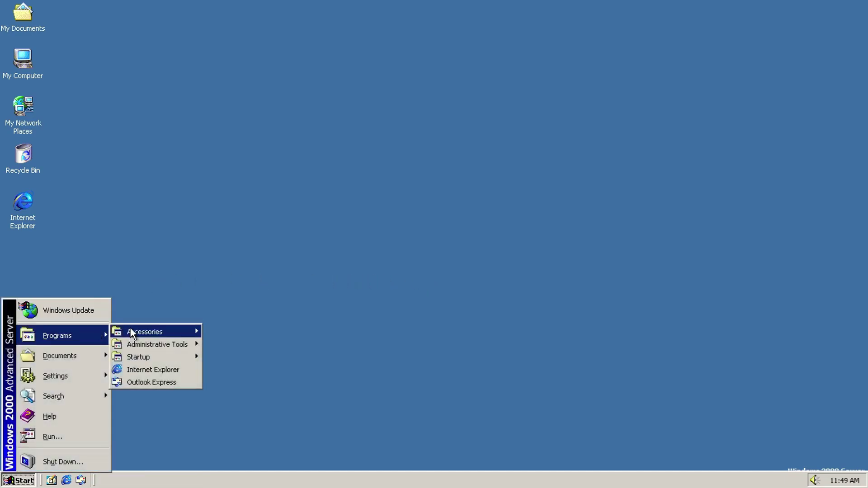
mouse_move(148, 327)
click(228, 282)
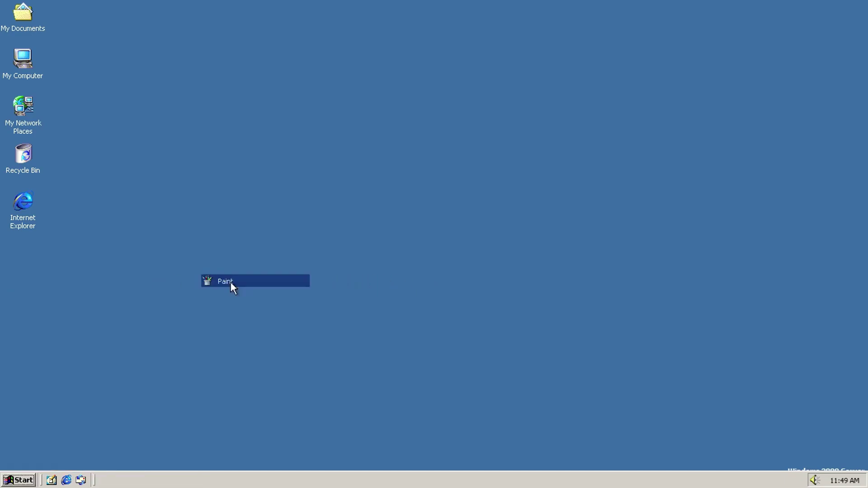
click(153, 8)
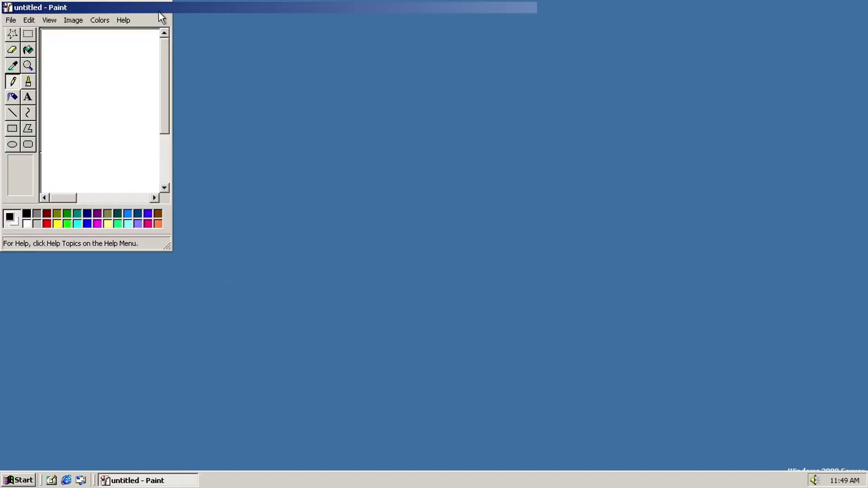
drag(290, 49, 284, 183)
drag(161, 55, 127, 53)
click(26, 17)
click(135, 49)
click(525, 333)
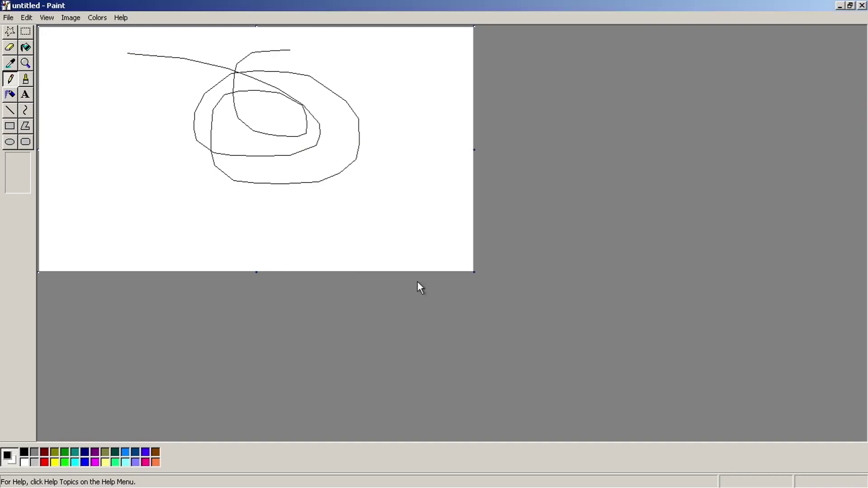
click(8, 18)
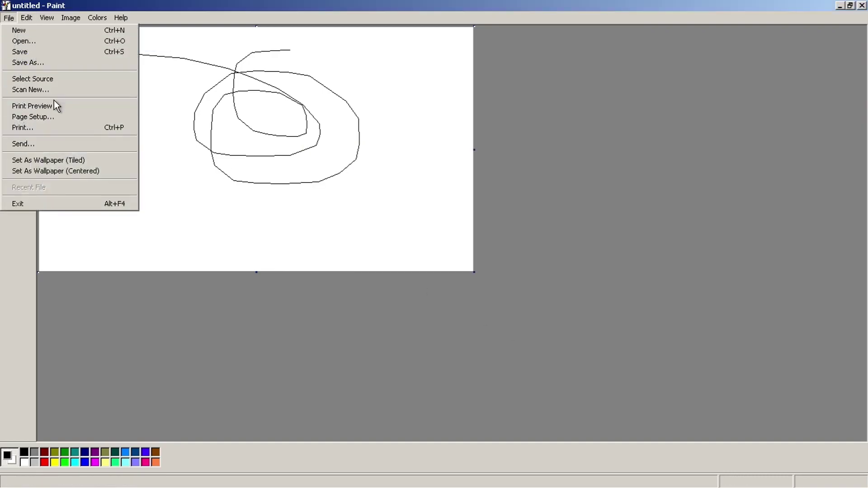
click(51, 62)
click(263, 229)
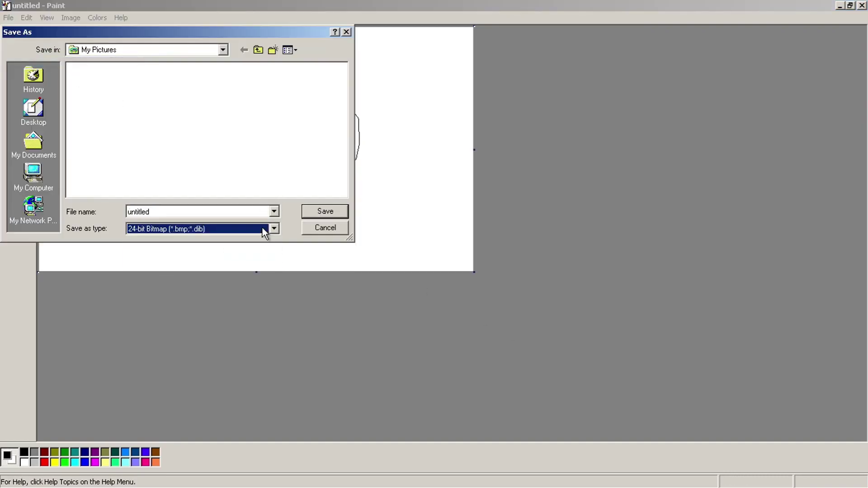
click(331, 229)
click(862, 6)
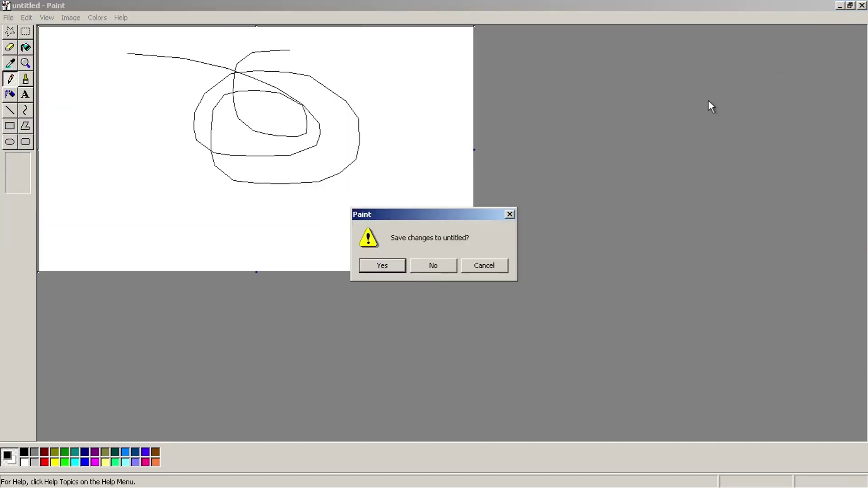
click(418, 264)
click(19, 480)
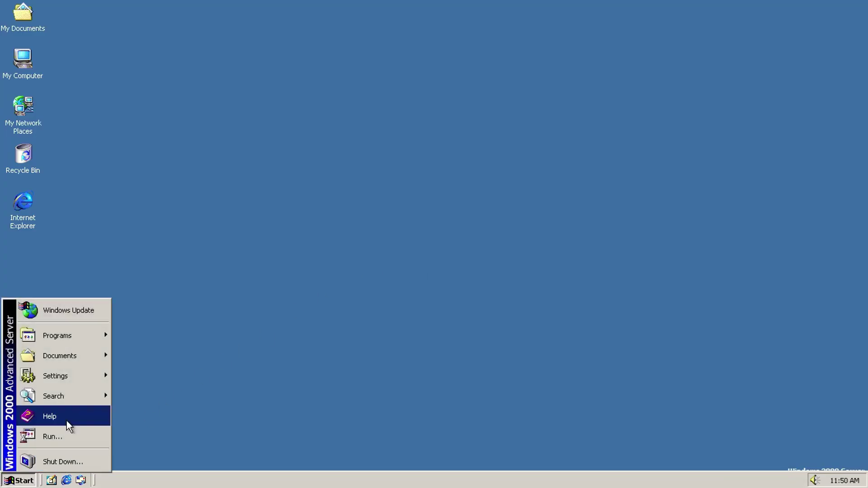
mouse_move(68, 339)
mouse_move(120, 335)
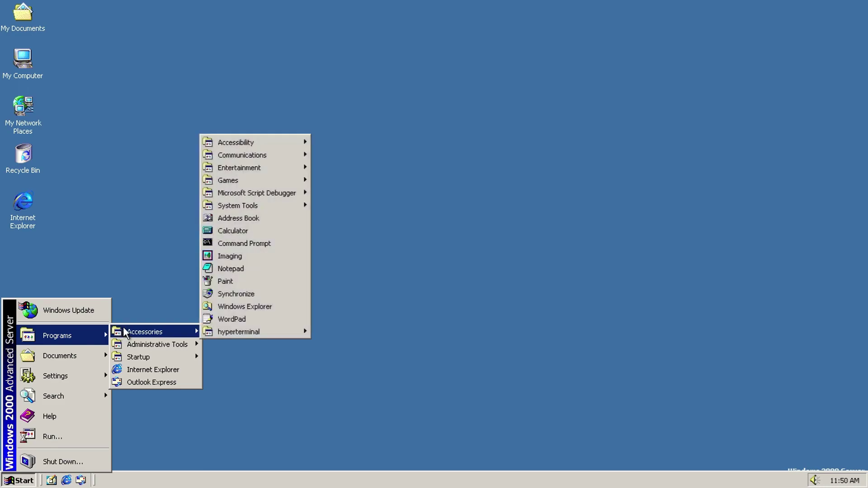
click(222, 278)
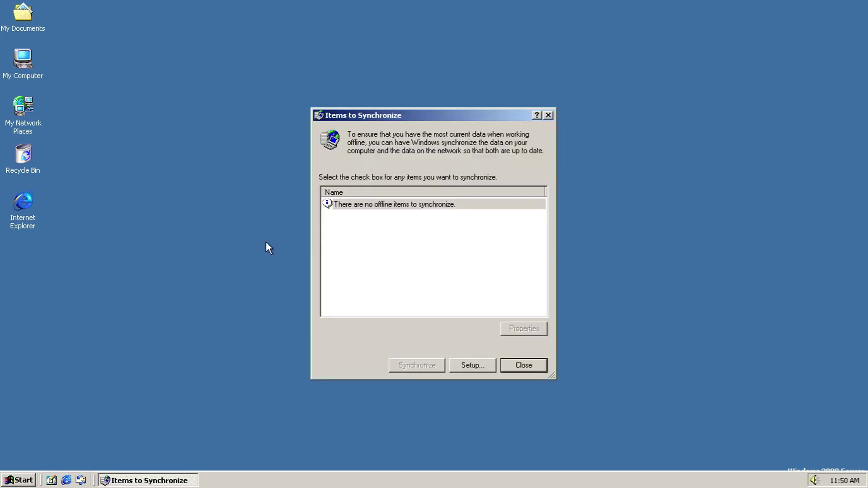
click(470, 366)
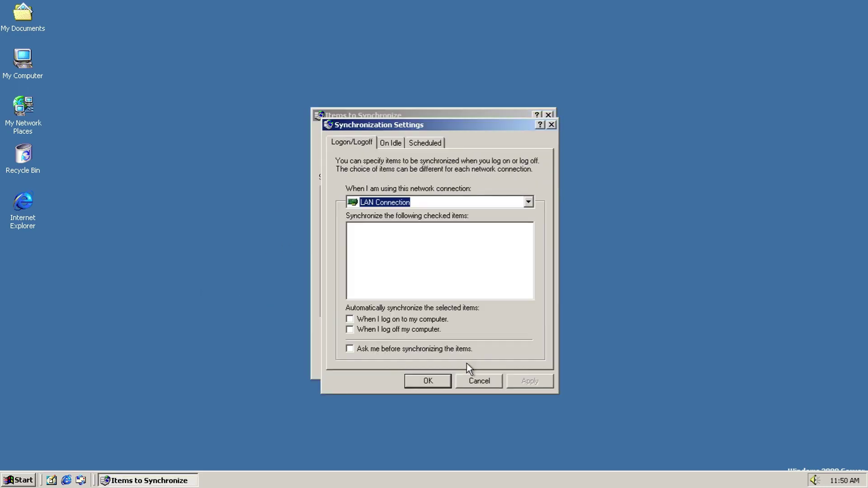
click(501, 202)
click(501, 202)
click(400, 143)
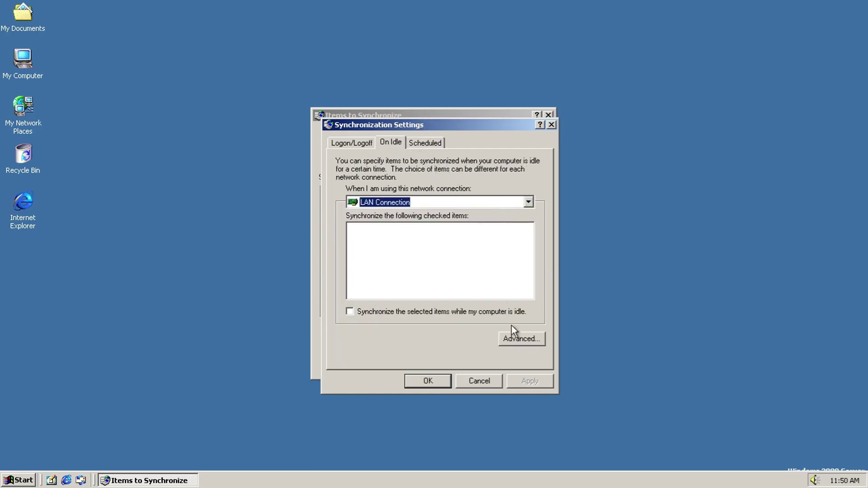
click(514, 337)
click(542, 303)
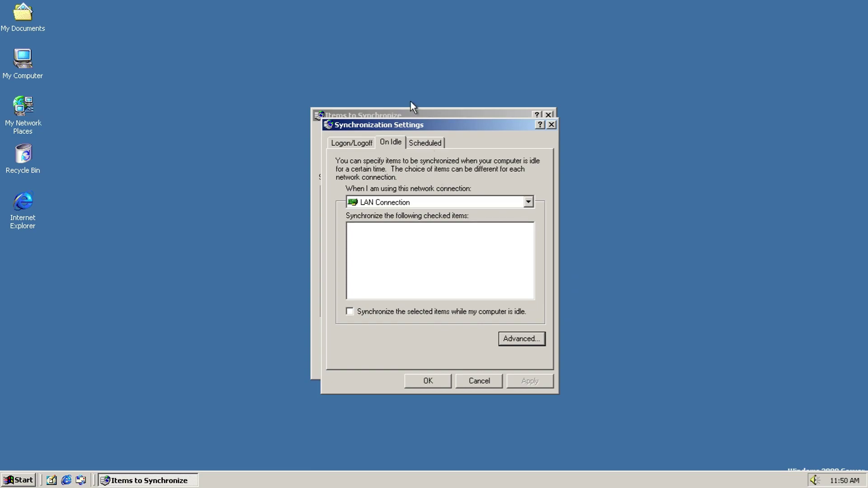
click(420, 143)
click(378, 294)
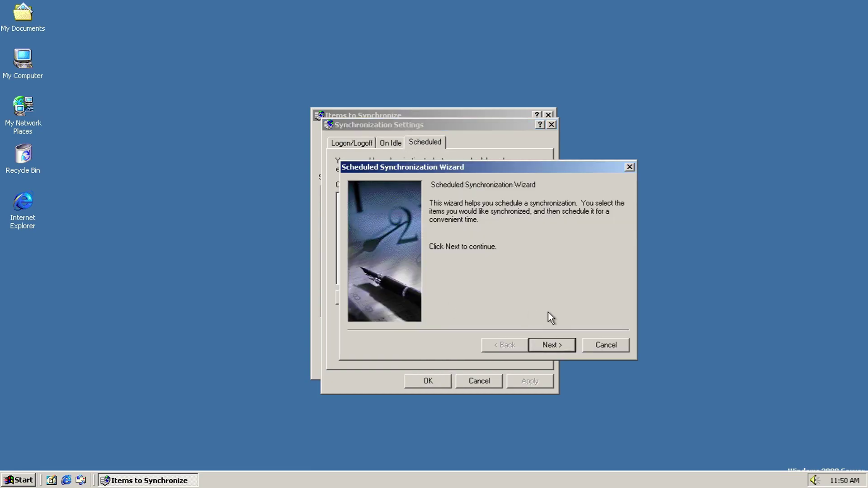
click(545, 343)
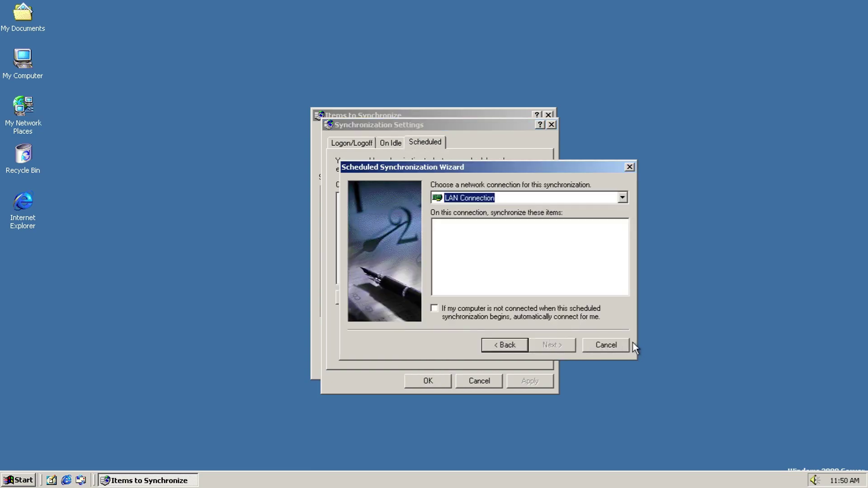
key(Escape)
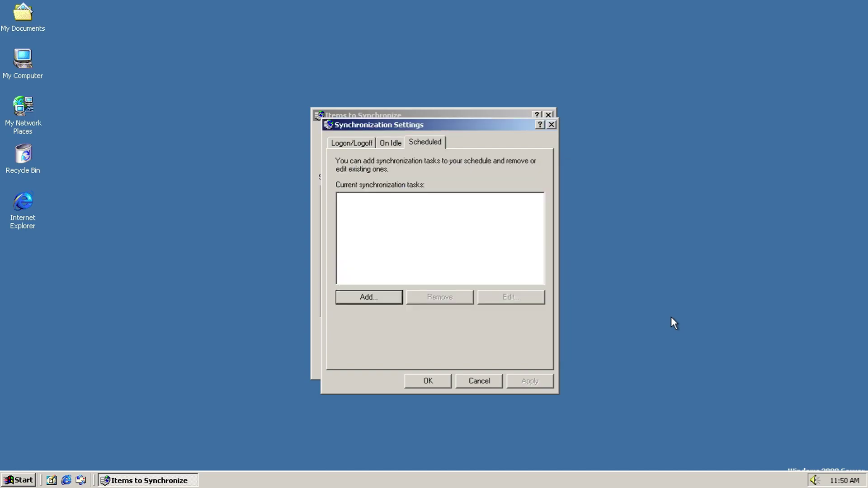
key(Escape)
key(Escape)
key(super)
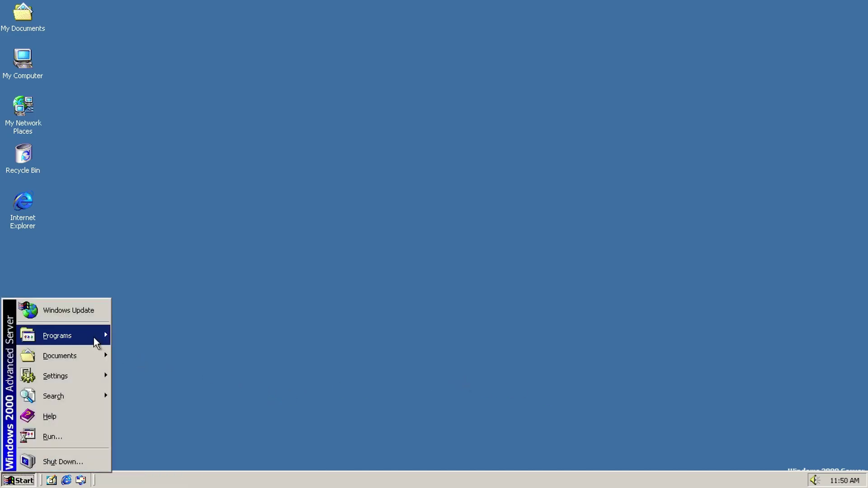
mouse_move(93, 341)
mouse_move(181, 331)
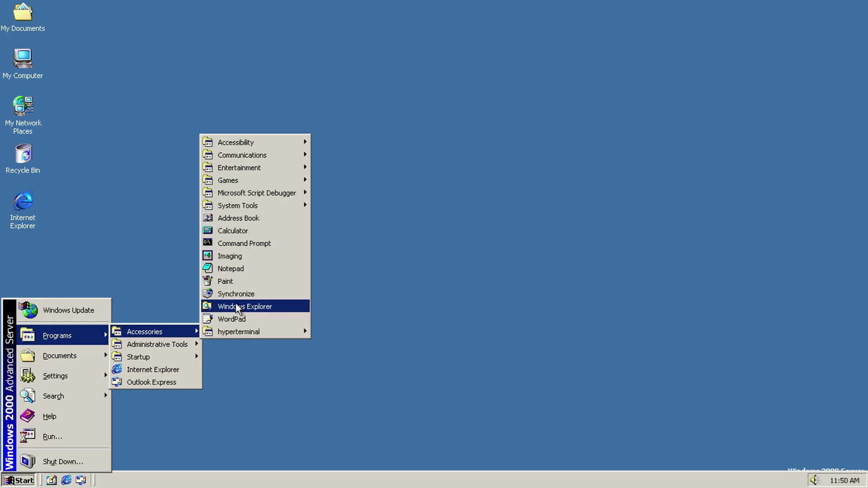
click(236, 307)
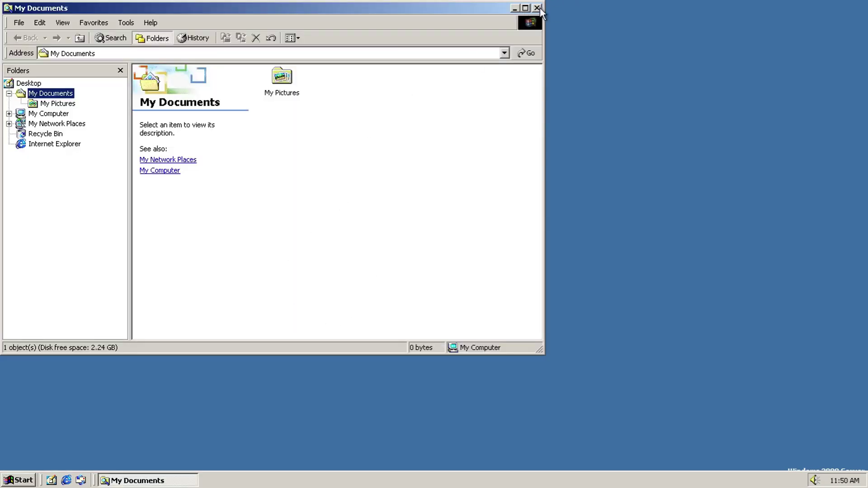
click(538, 8)
key(super)
mouse_move(77, 335)
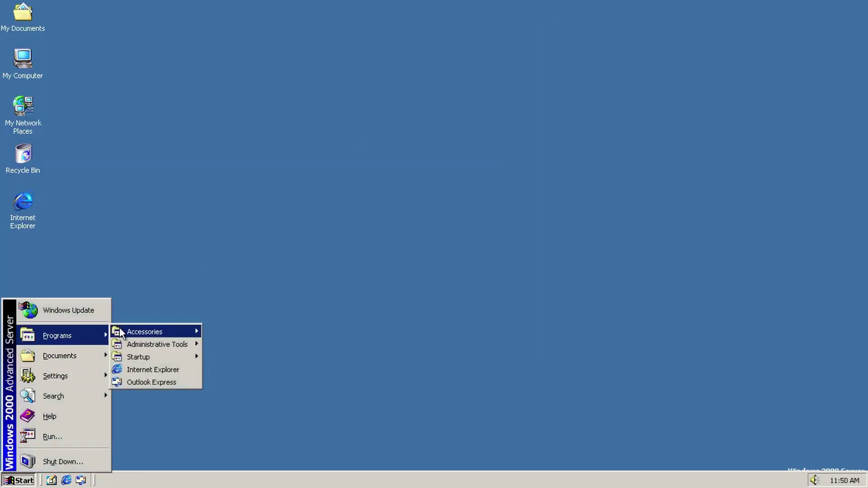
mouse_move(122, 332)
click(226, 328)
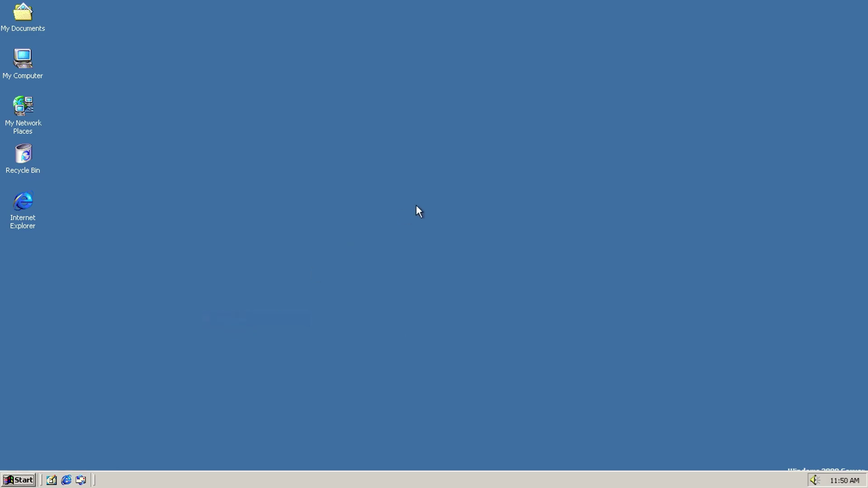
text(vbxczbsdfsbd)
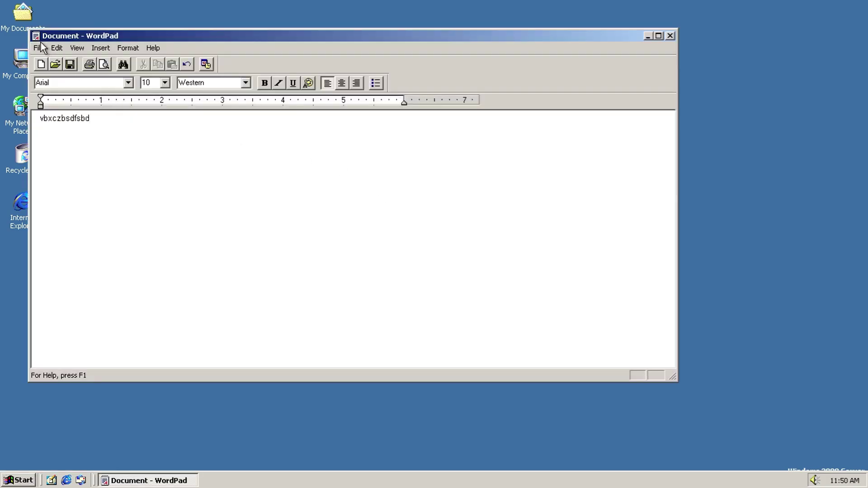
click(46, 47)
click(171, 76)
click(453, 294)
click(39, 48)
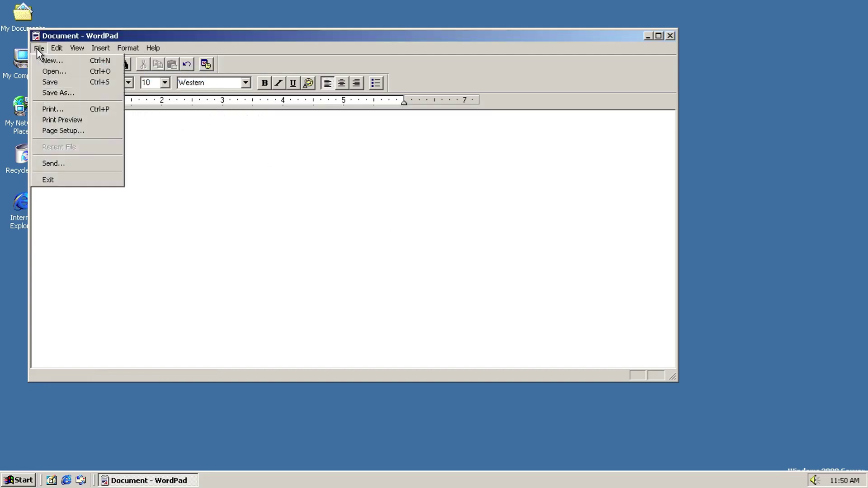
click(51, 95)
click(389, 295)
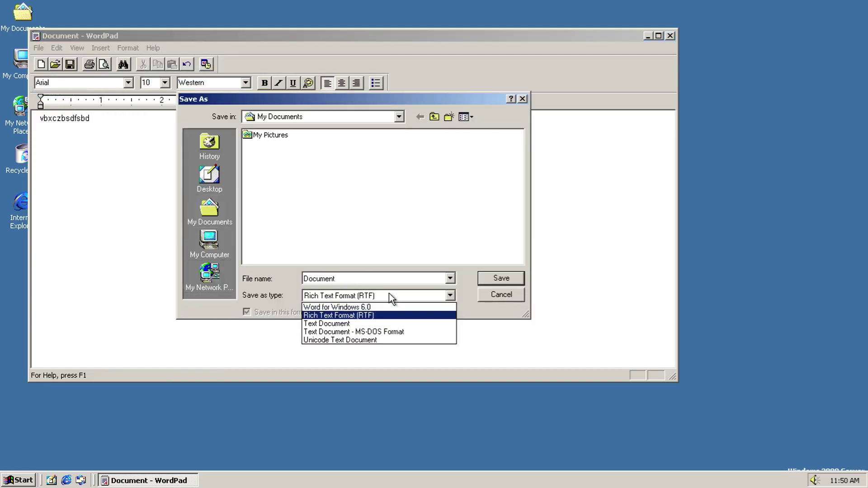
click(388, 292)
click(501, 299)
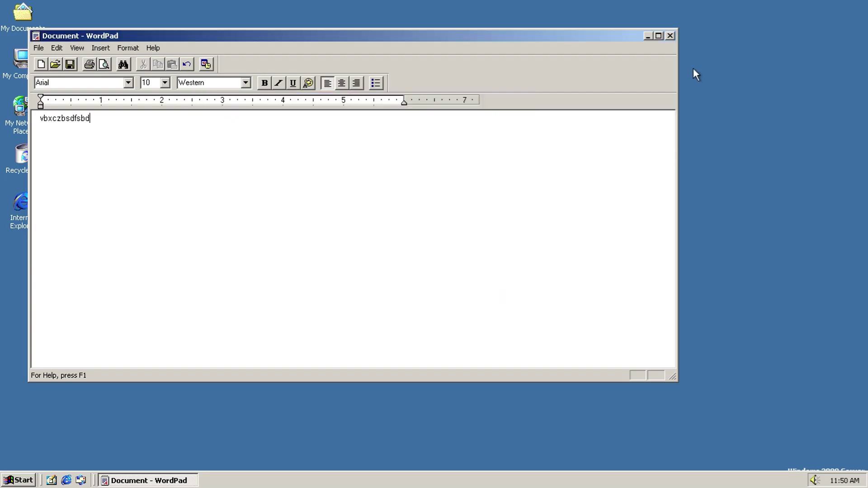
click(662, 35)
double_click(655, 5)
click(669, 36)
click(364, 226)
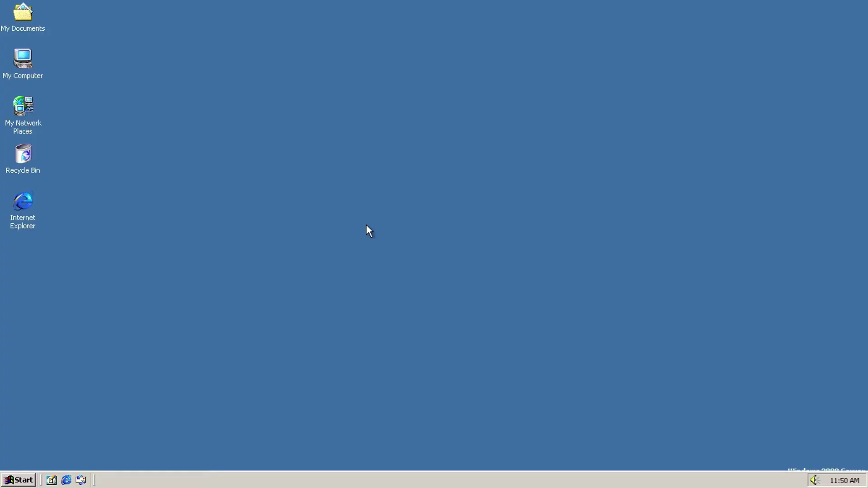
key(super)
mouse_move(101, 333)
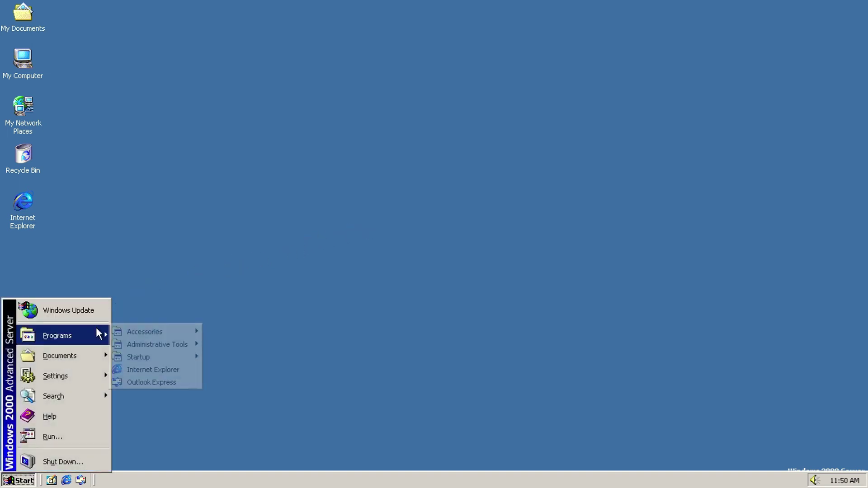
Step: Launch Internet Explorer, view About Internet Explorer, and maximize the window
mouse_move(161, 333)
mouse_move(268, 337)
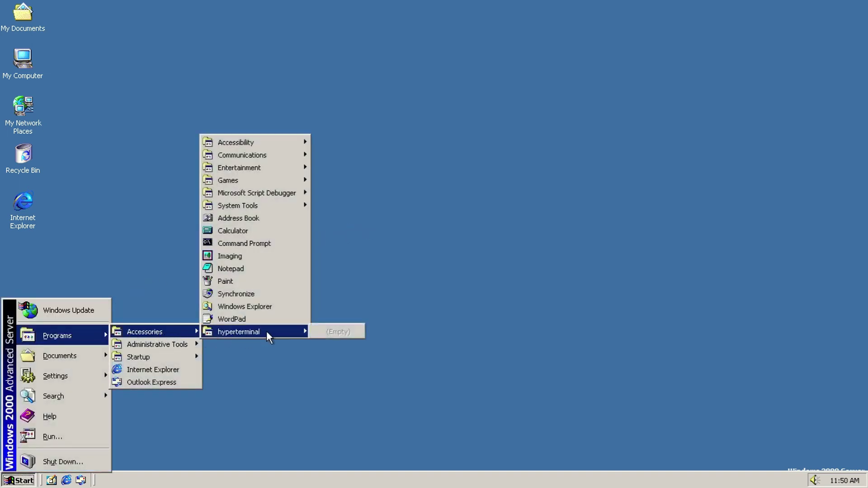
mouse_move(194, 347)
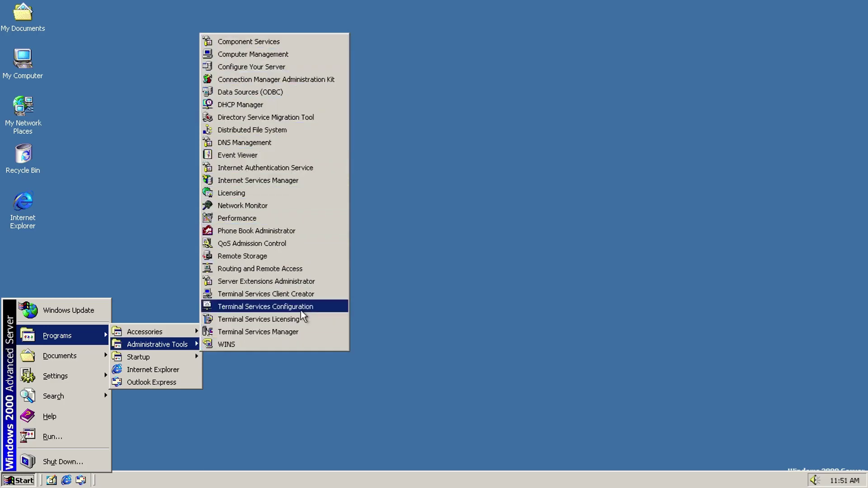
click(179, 369)
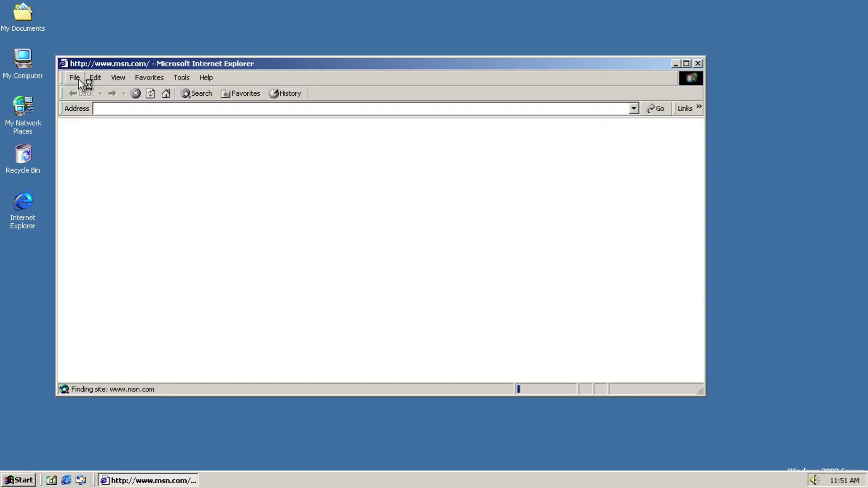
click(74, 77)
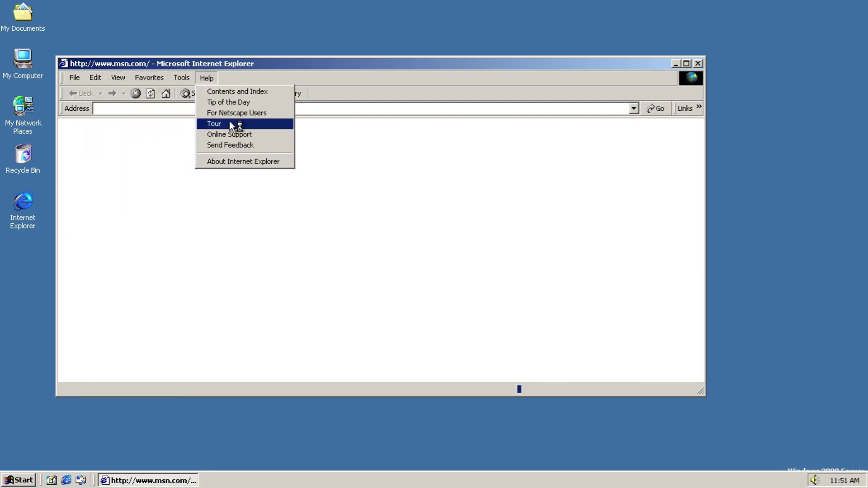
click(241, 163)
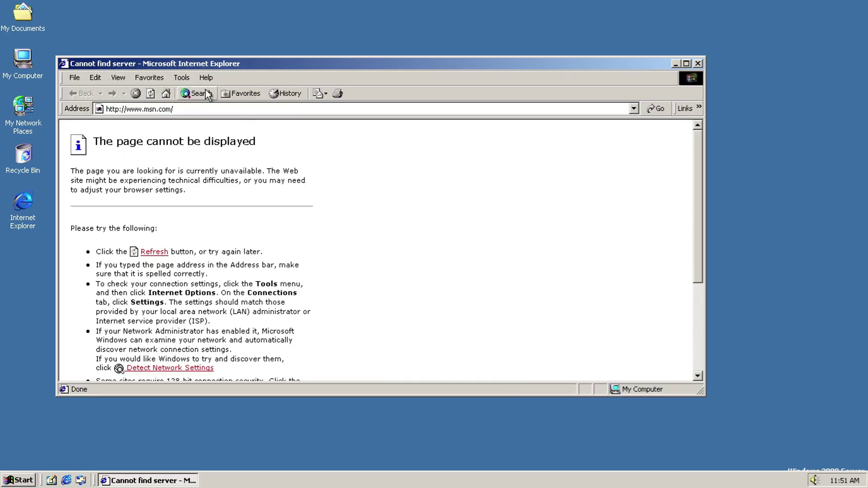
click(205, 78)
click(238, 162)
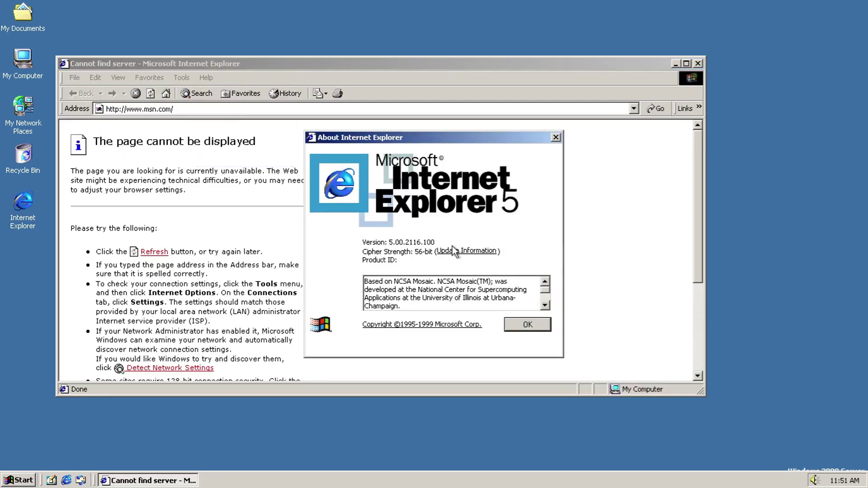
drag(546, 289, 548, 301)
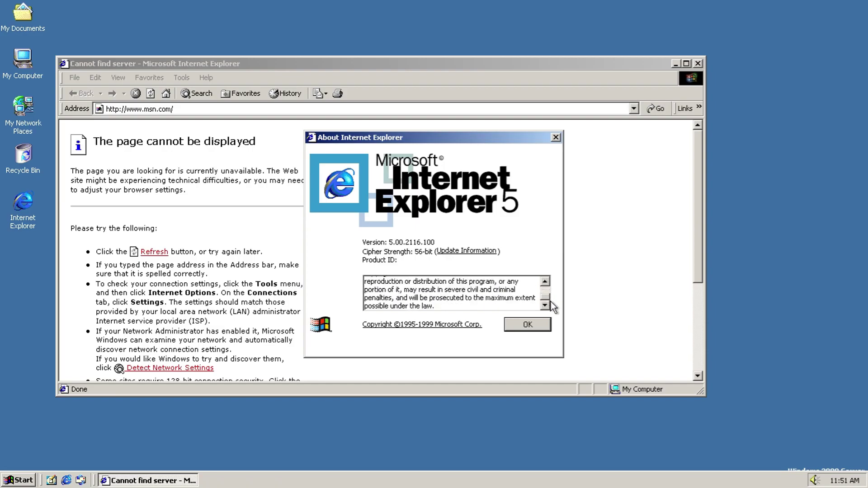
click(540, 325)
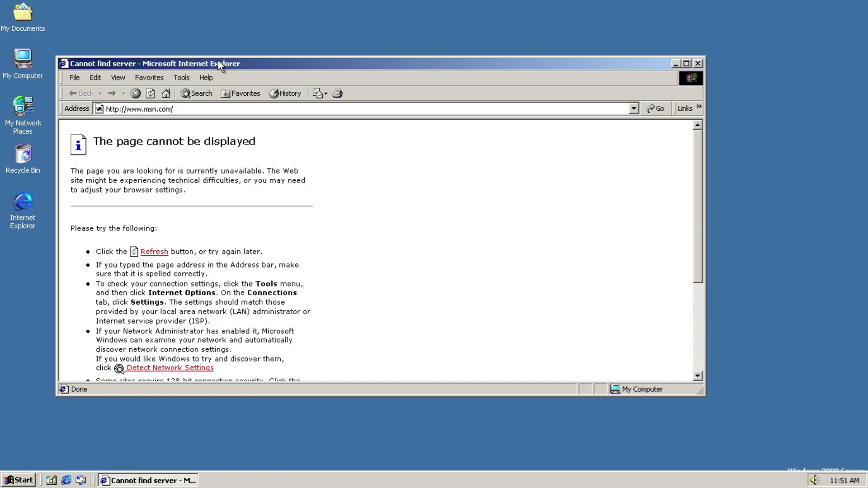
double_click(218, 62)
Step: Try loading google.com and then youtube.com, and close the browser when both fail
click(169, 50)
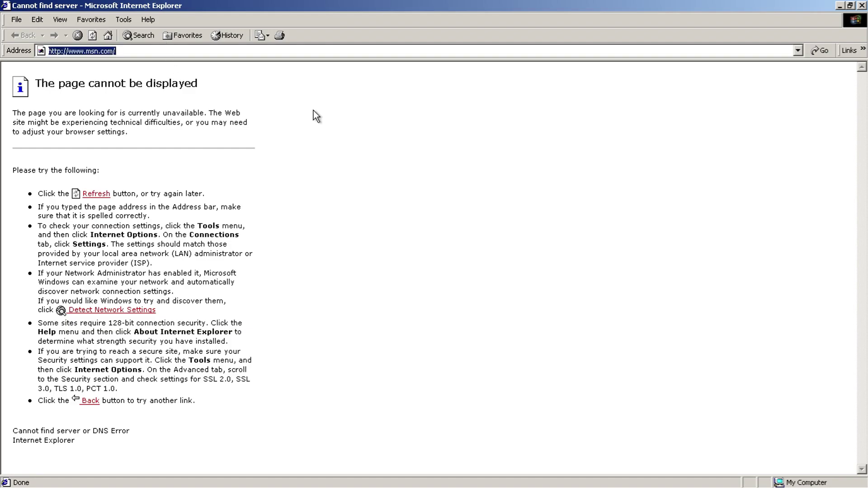
text(google.com)
key(Return)
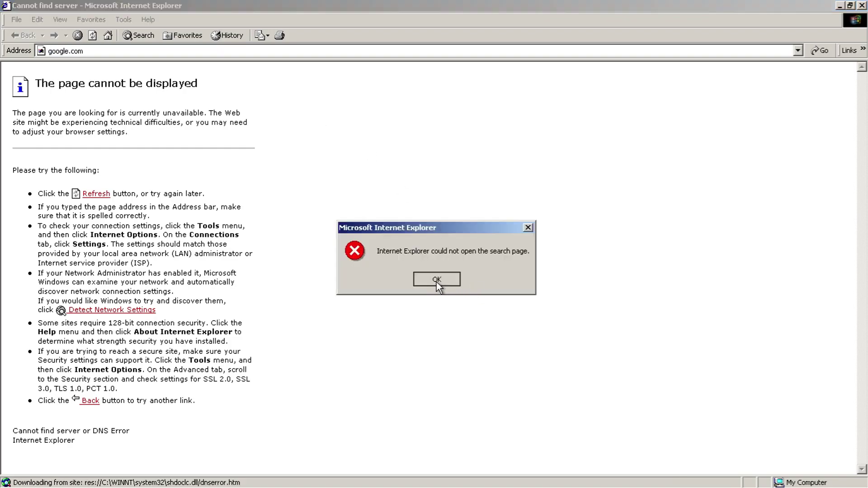
click(436, 280)
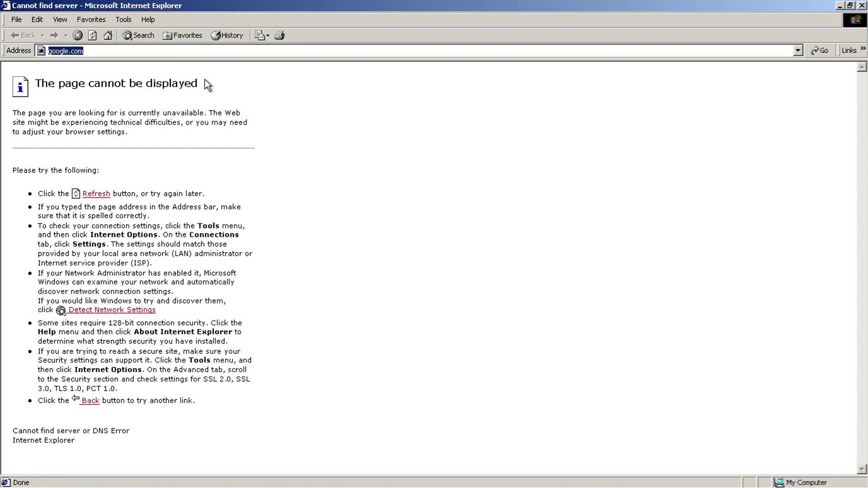
text(youtube.com)
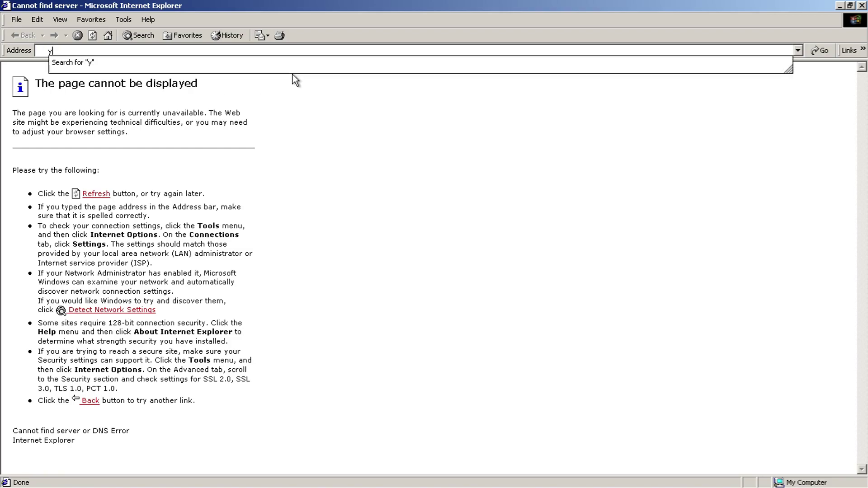
key(Return)
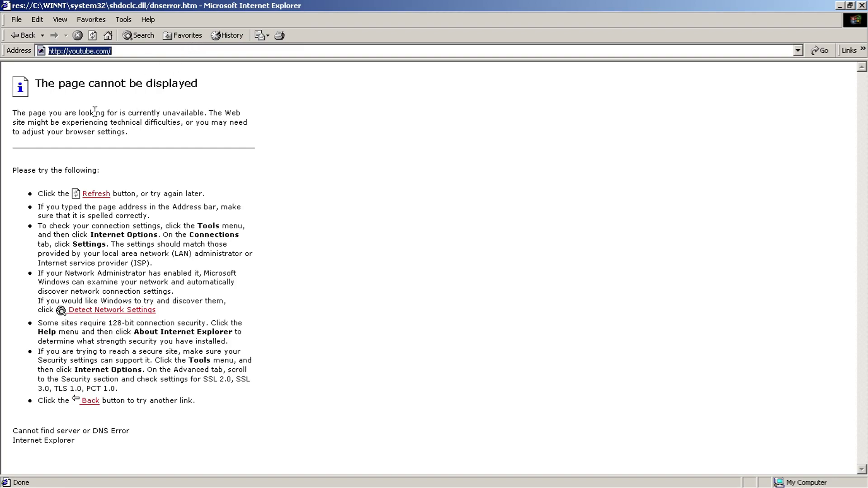
click(862, 5)
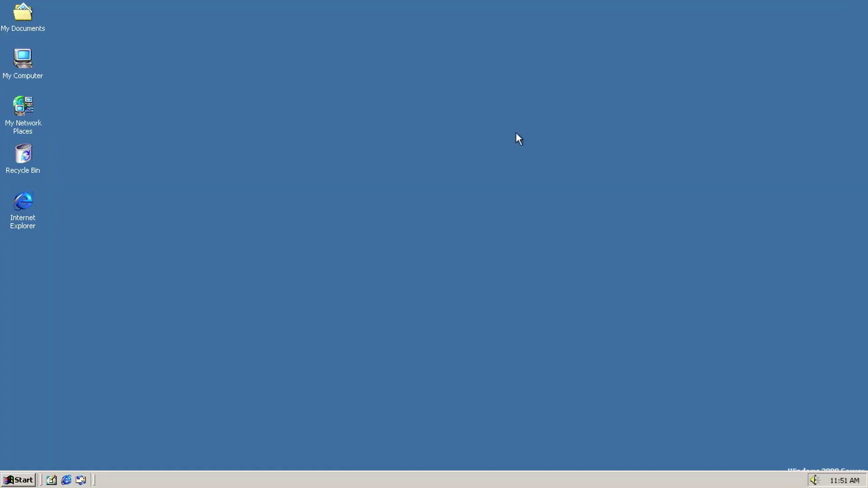
Step: Reopen Internet Explorer from the desktop icon and get past the MSN script errors
double_click(35, 211)
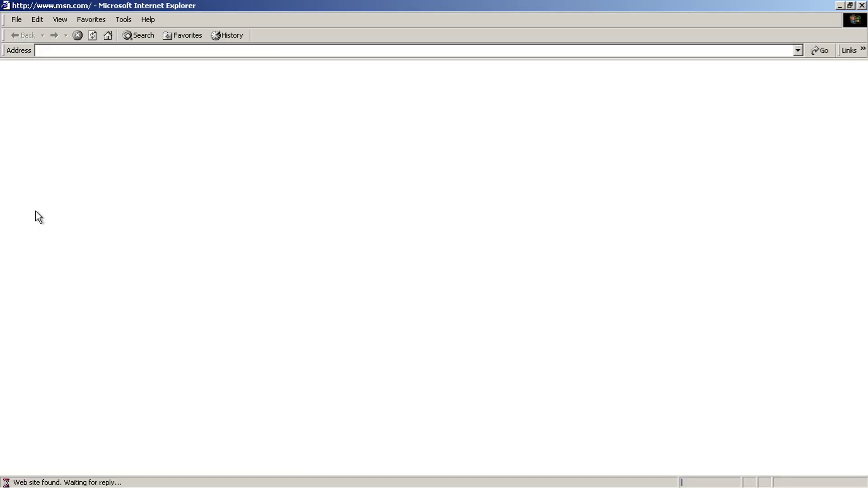
click(429, 289)
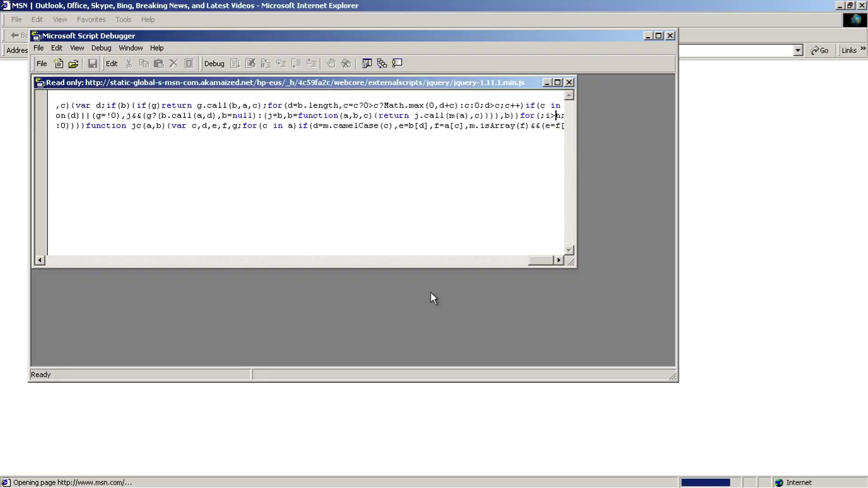
click(583, 97)
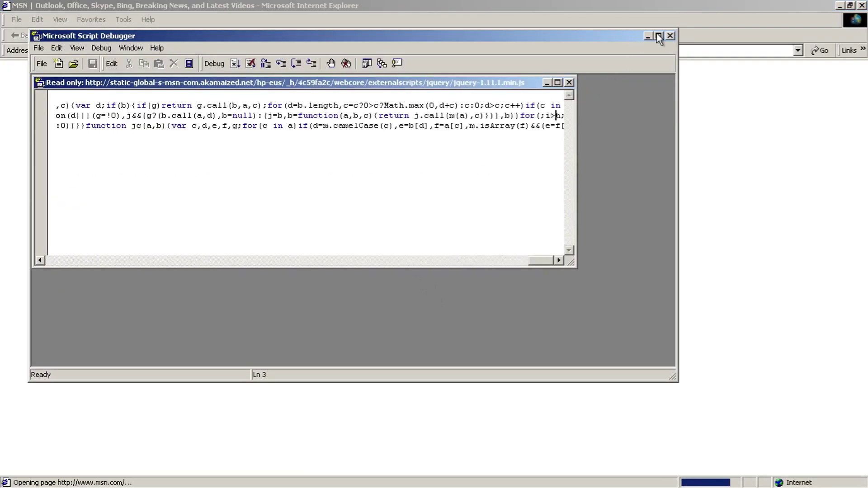
click(669, 35)
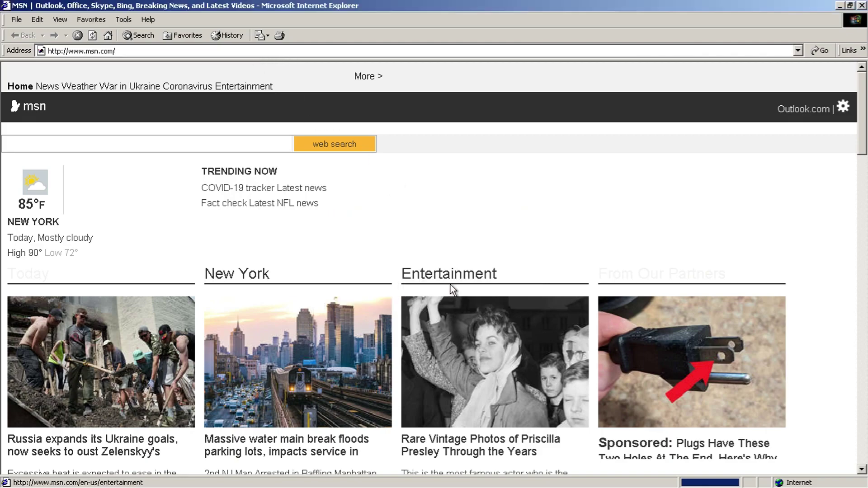
click(452, 289)
Step: View the About Internet Explorer information and close it
click(159, 20)
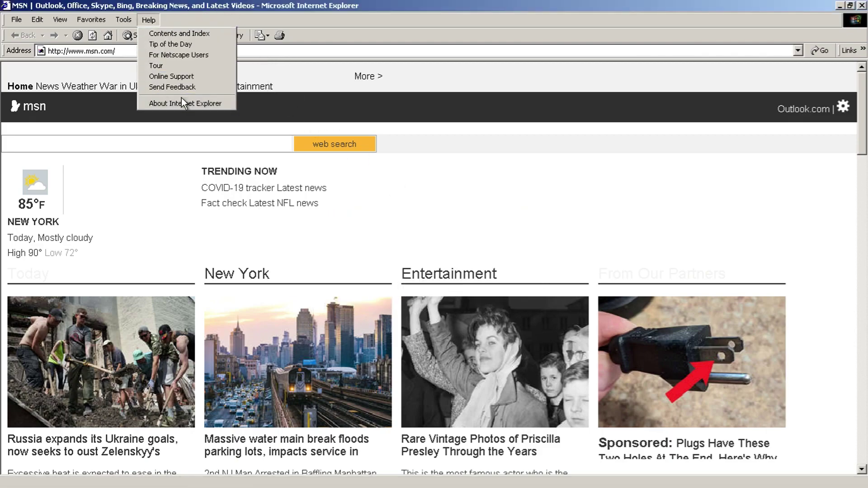
click(181, 100)
drag(549, 289, 546, 310)
click(527, 324)
Step: Load google.com, switch Google to English, try youtube.com, then close the browser
click(253, 50)
text(google.com)
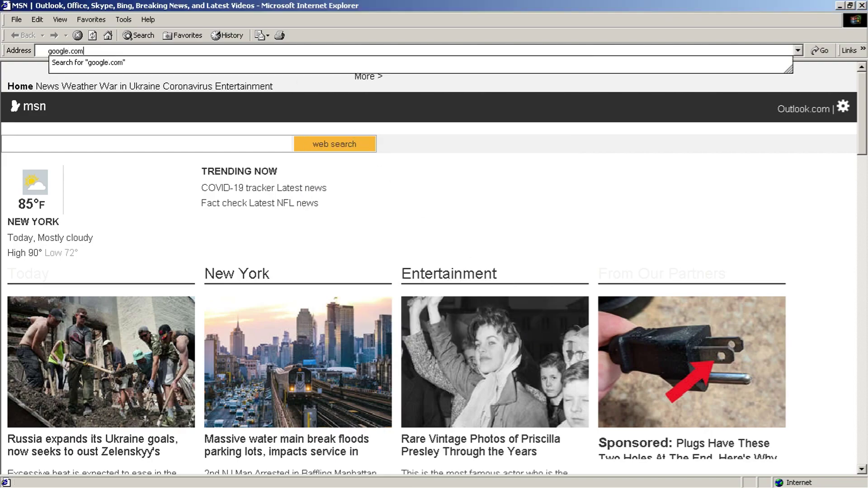
key(Return)
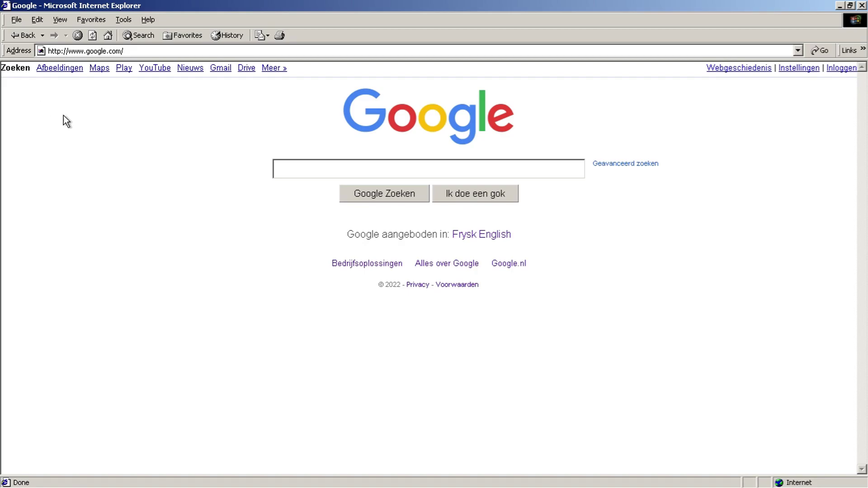
click(491, 239)
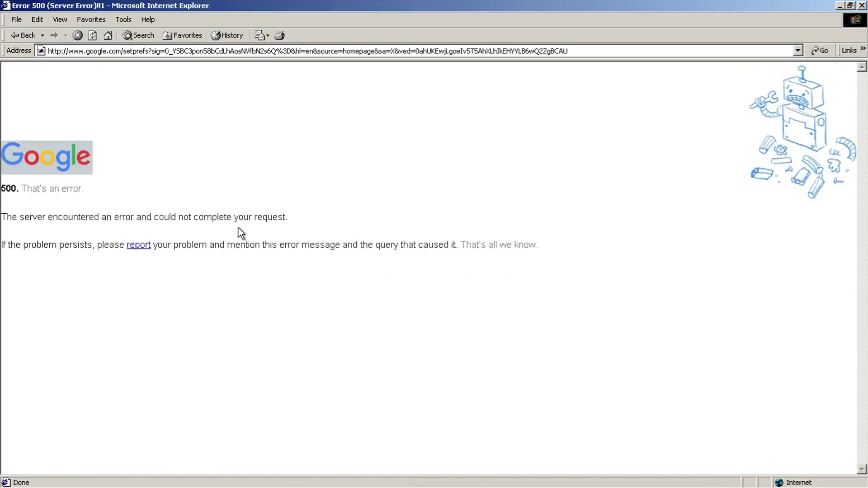
click(144, 55)
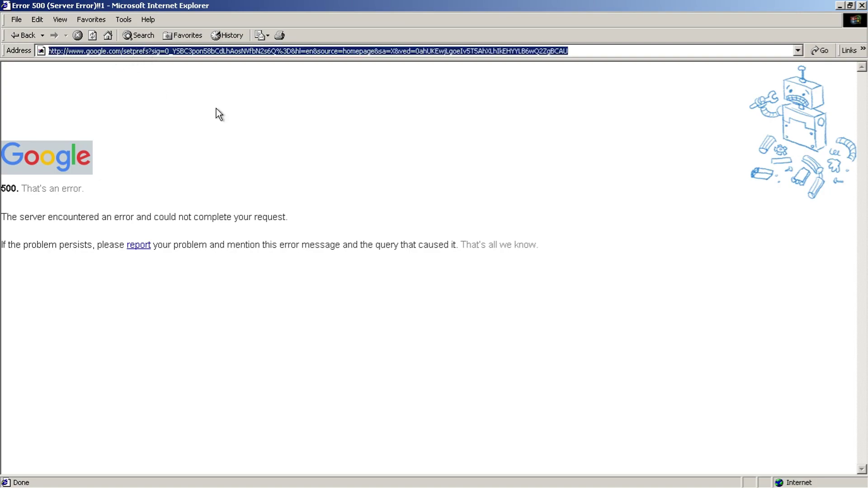
text(youtub)
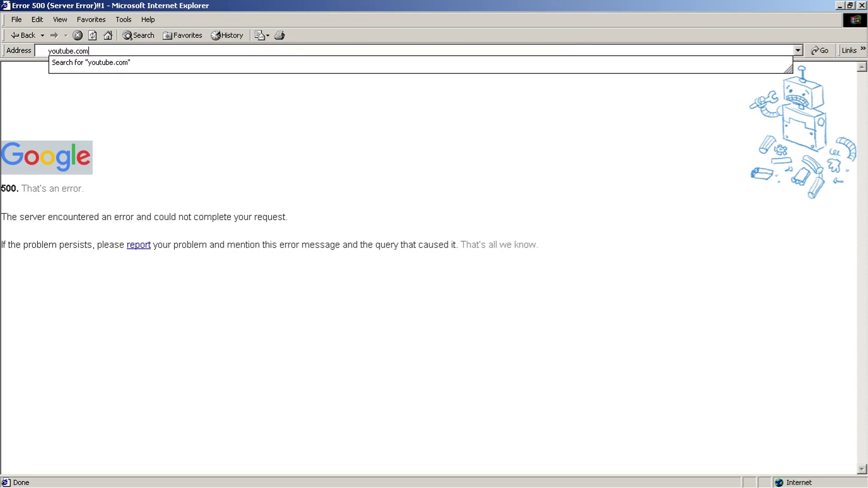
text(e.com)
key(Return)
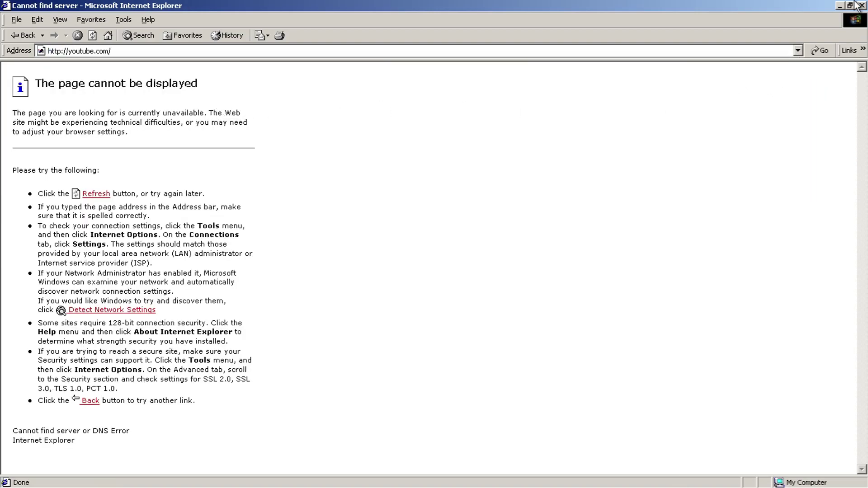
click(859, 5)
key(super)
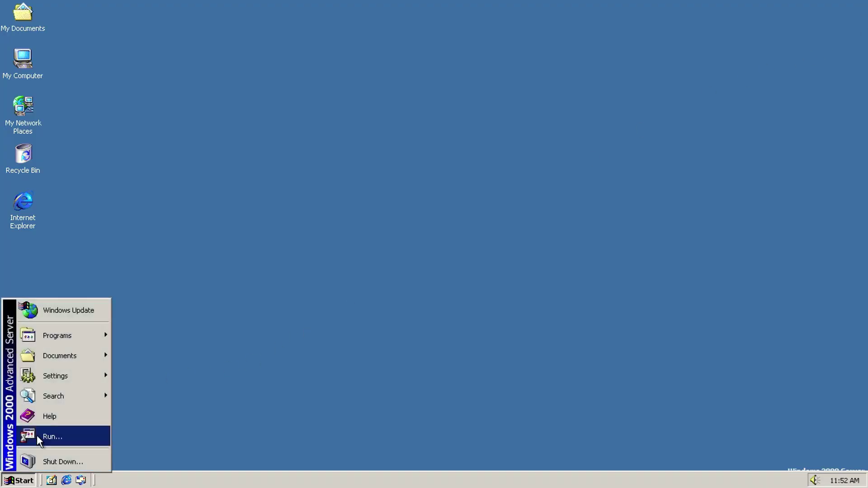
Step: Launch Outlook Express and view its Help > About version information
mouse_move(47, 336)
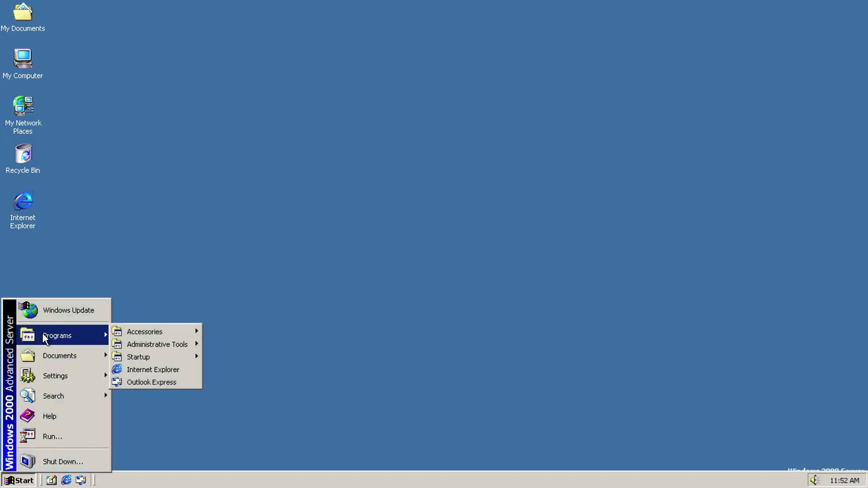
click(163, 382)
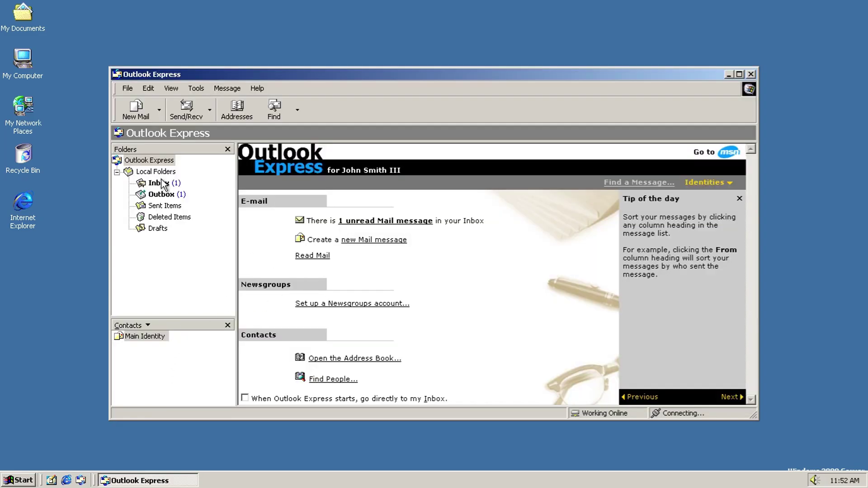
click(127, 91)
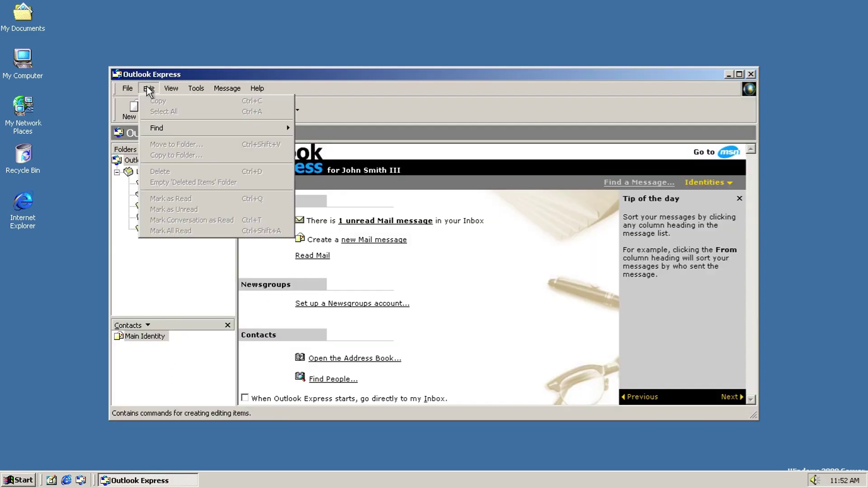
mouse_move(260, 90)
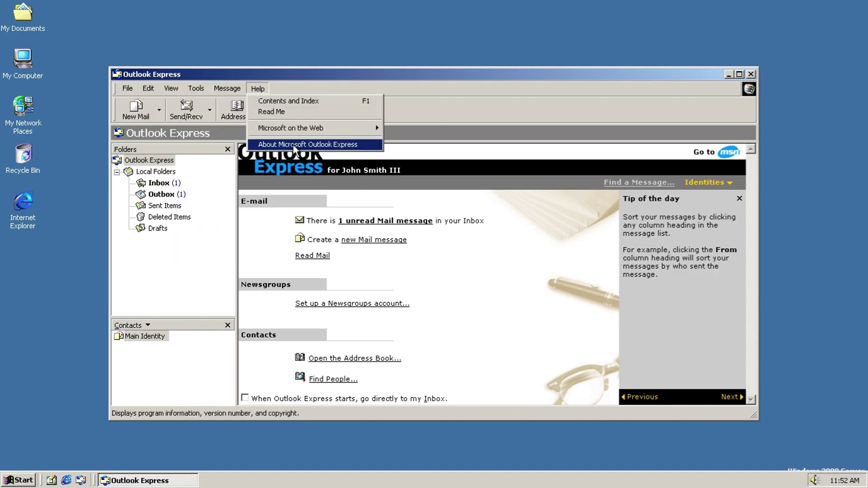
click(283, 142)
drag(562, 302, 565, 326)
drag(465, 342, 567, 296)
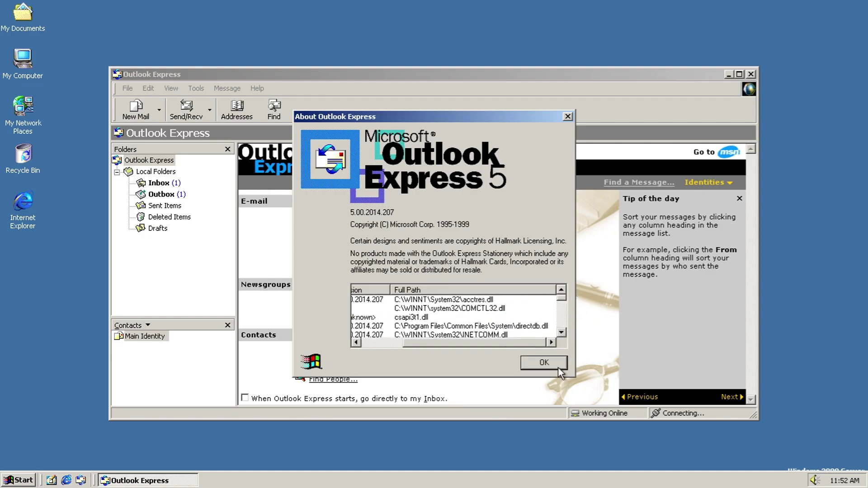
click(557, 366)
Step: Read the Inbox welcome message and the Outbox LexDlg-Pronunciation message in their own windows
click(159, 182)
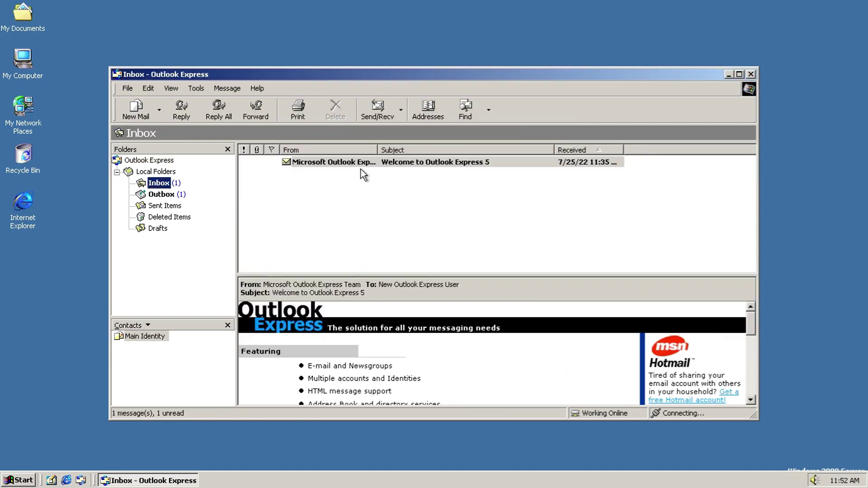
double_click(357, 161)
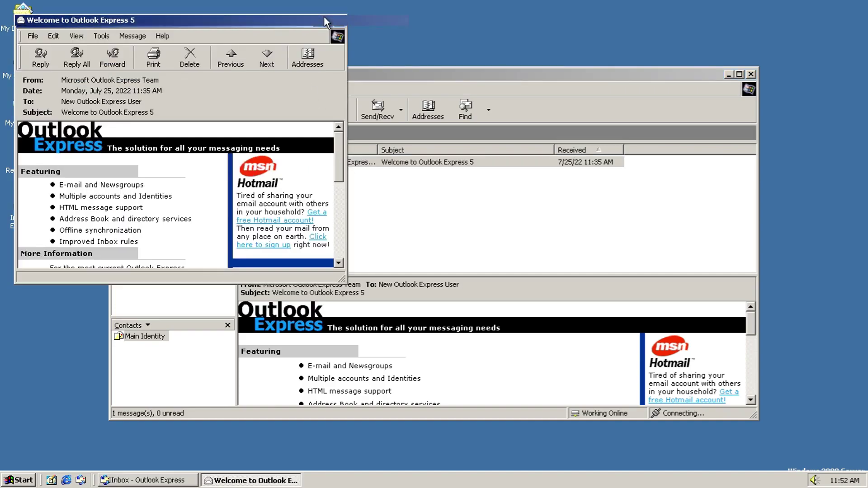
click(327, 22)
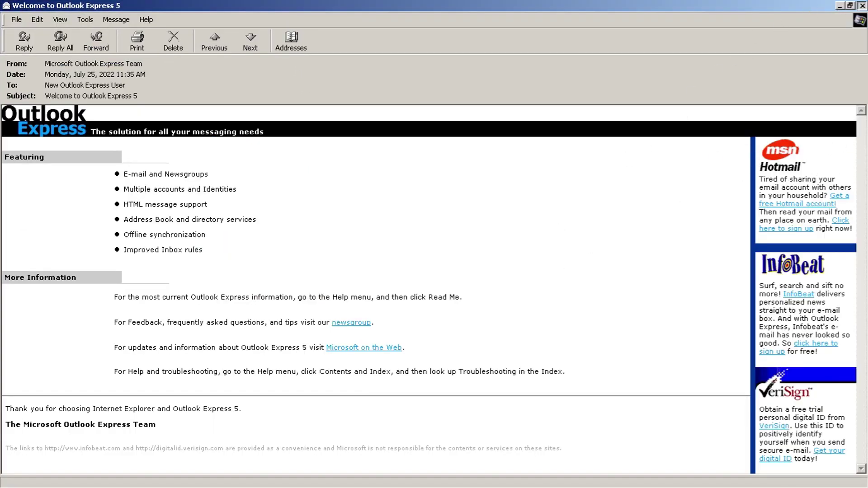
key(Escape)
click(162, 194)
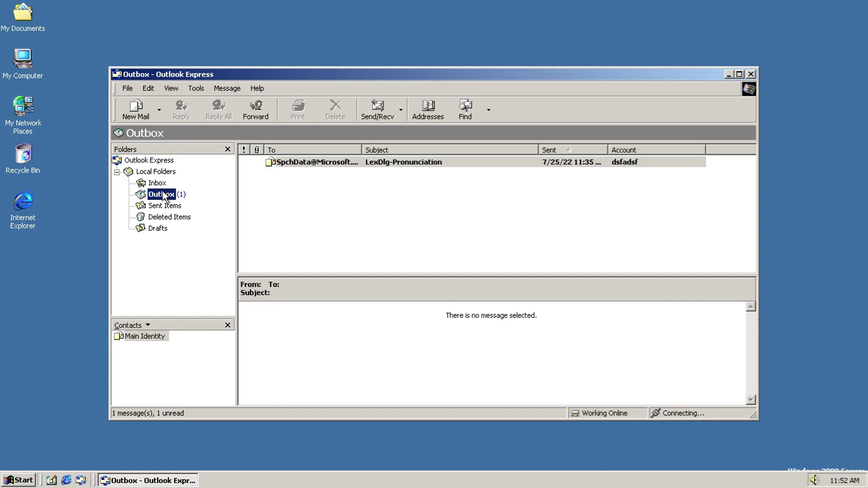
double_click(389, 162)
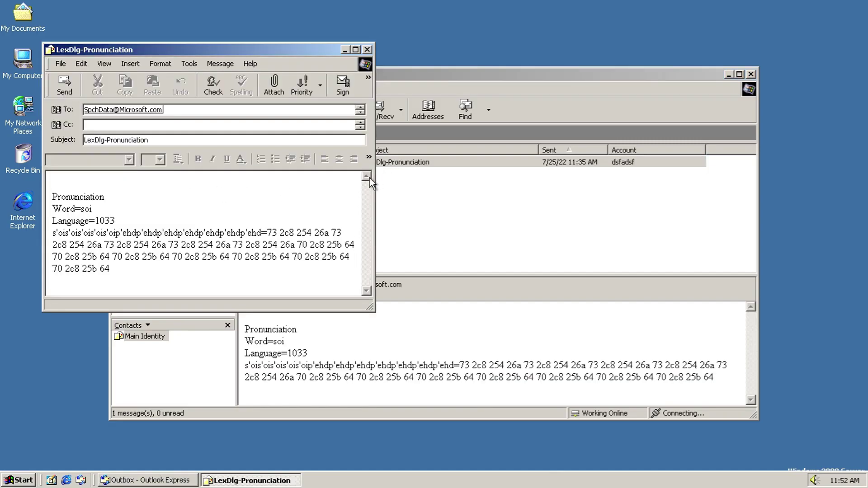
click(367, 49)
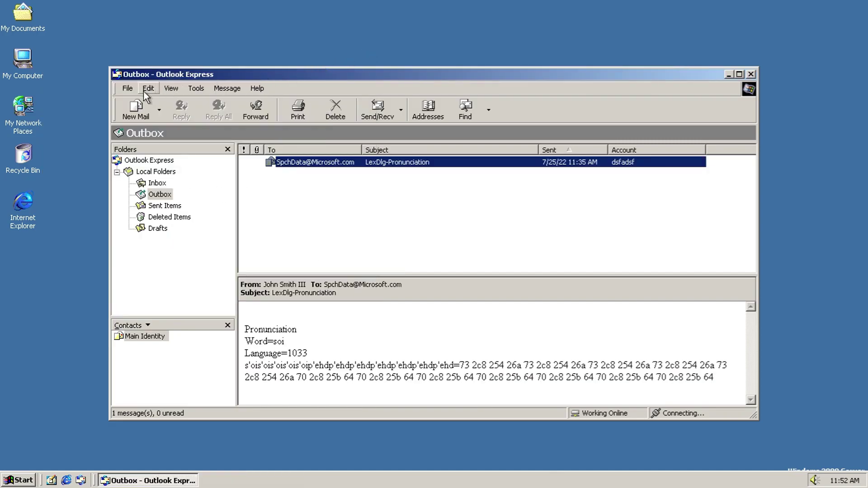
Step: View the About information again and dismiss the send and receive error report
click(127, 88)
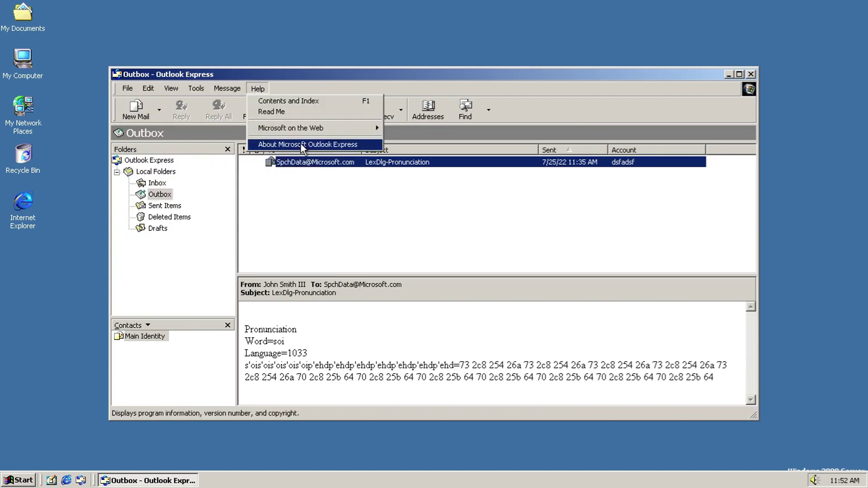
click(316, 144)
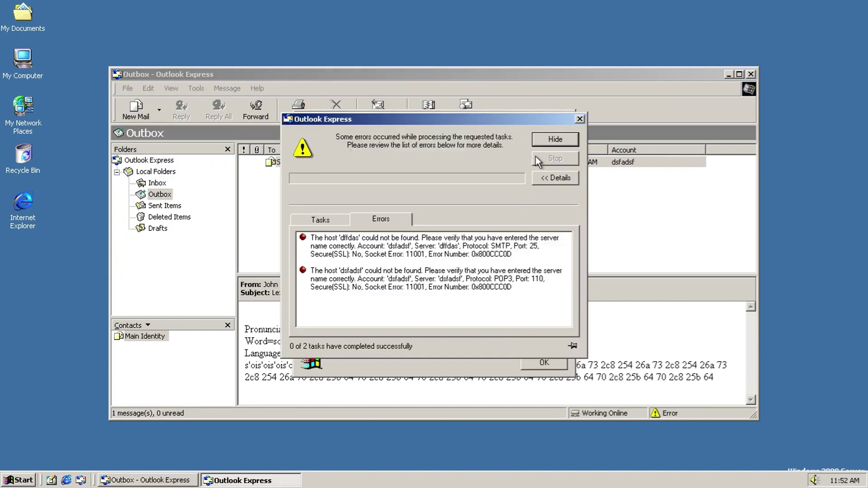
click(579, 120)
drag(562, 300, 560, 339)
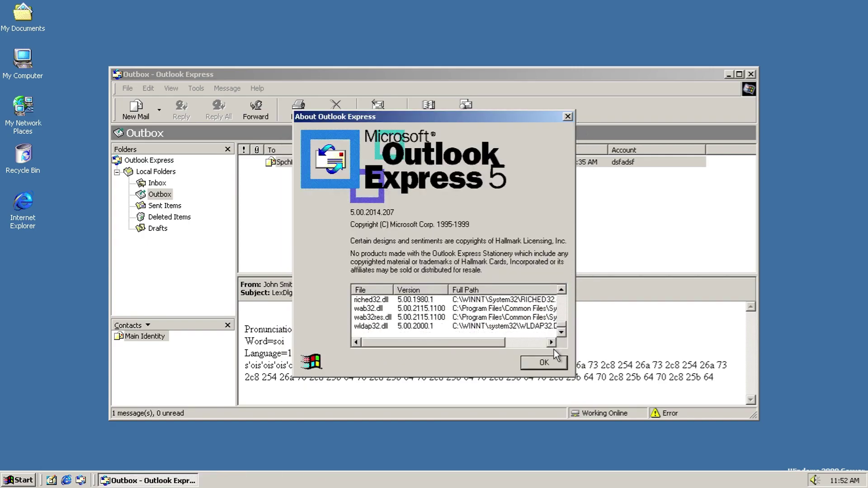
click(555, 362)
Step: Browse the Sent Items, Deleted Items and Drafts folders, then close Outlook Express
click(163, 205)
click(172, 217)
click(157, 228)
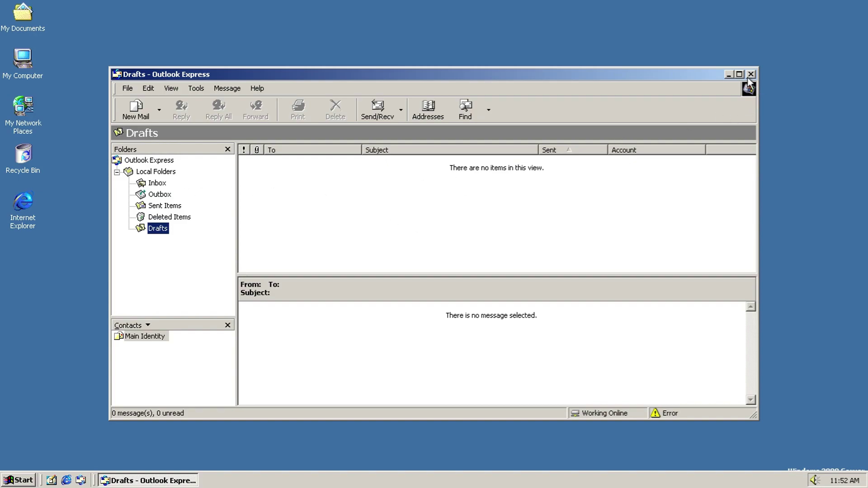
click(750, 74)
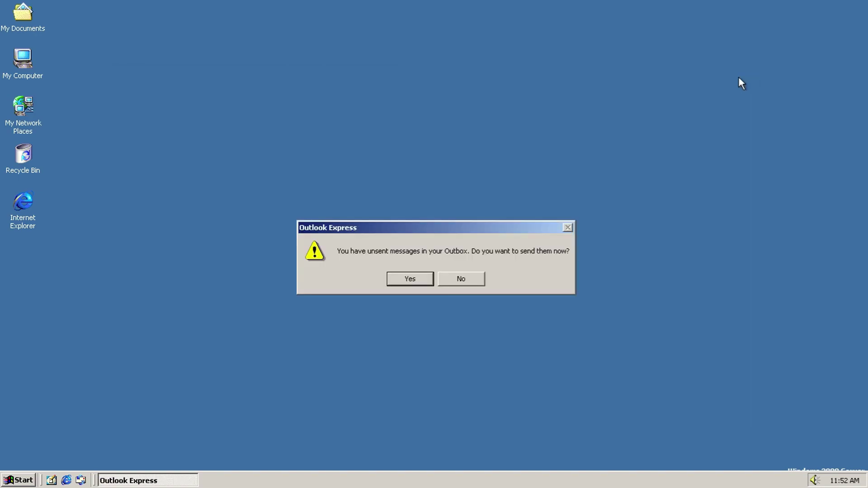
Step: Decline sending the Outbox messages and open Local Disk (C:), peeking into CAConfig
click(459, 284)
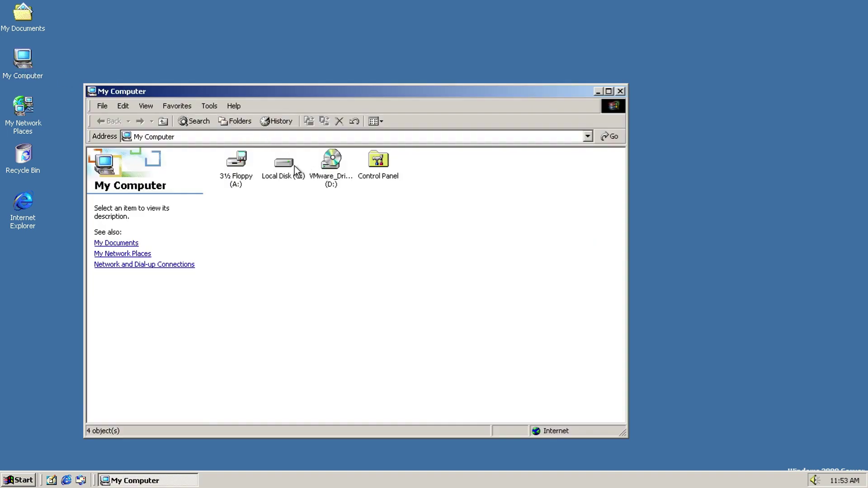
double_click(296, 171)
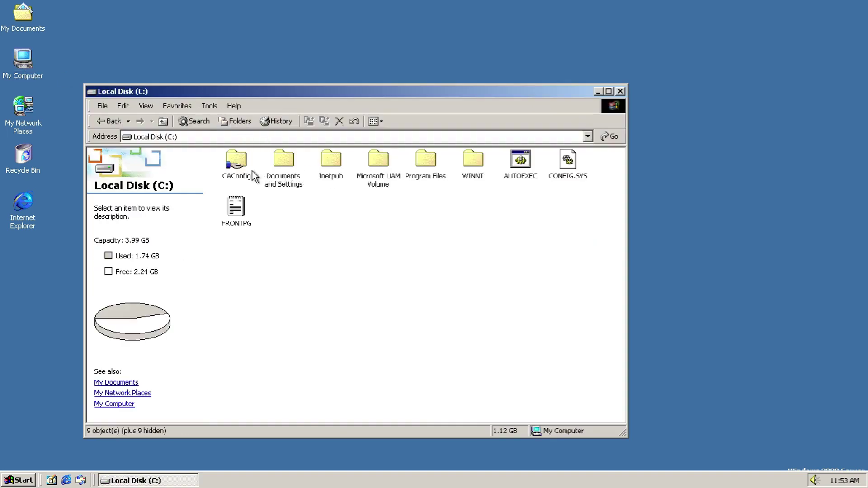
double_click(246, 173)
click(101, 121)
Step: Show the WINNT folder's files and open its Media subfolder
double_click(469, 161)
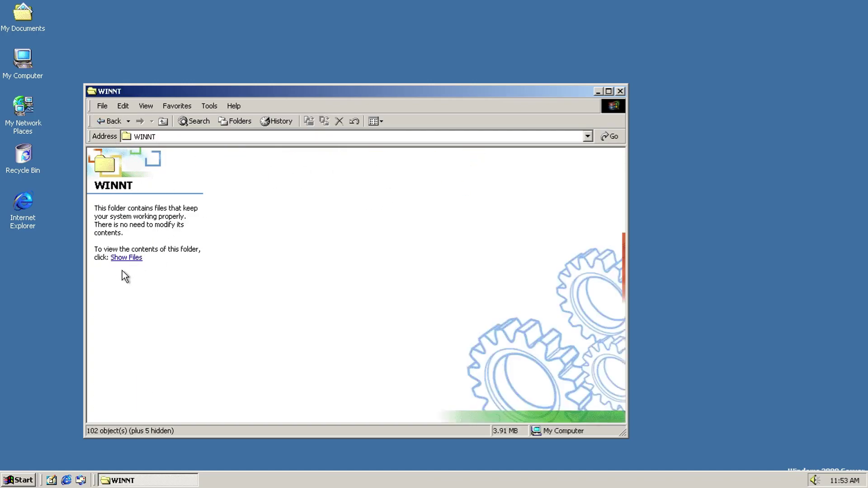
click(122, 259)
scroll(515, 317, down, 3)
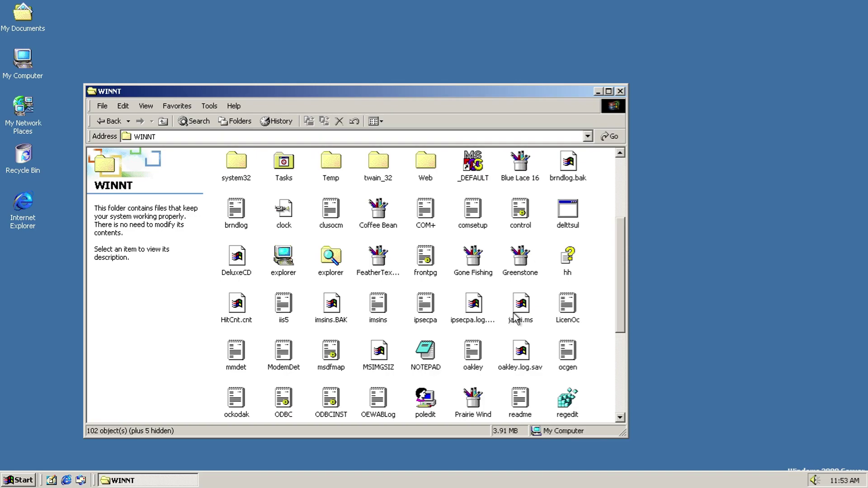
scroll(515, 316, down, 4)
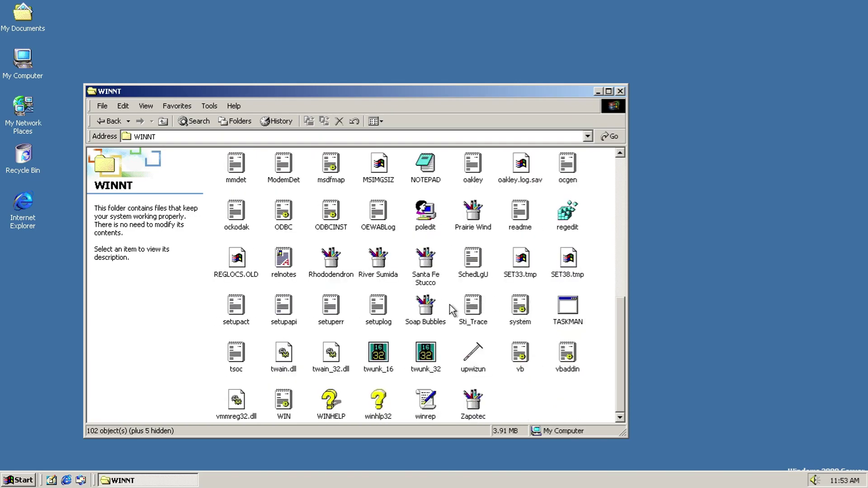
scroll(448, 306, up, 7)
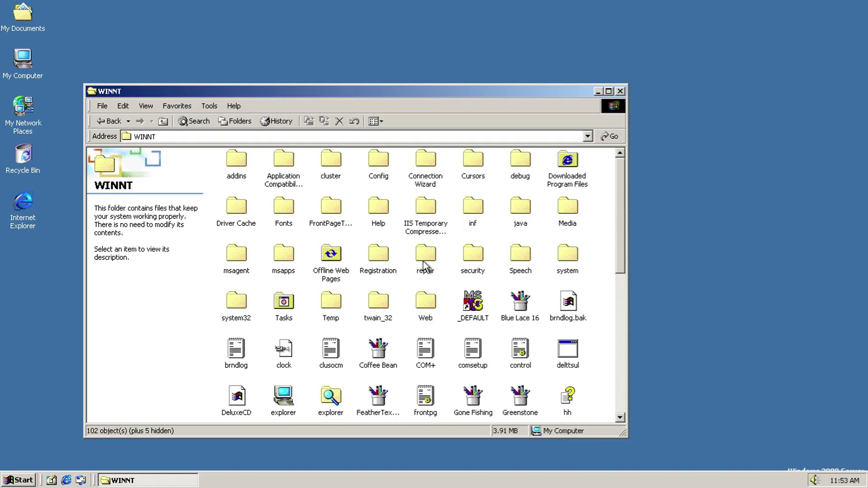
key(m)
key(e)
scroll(425, 266, down, 1)
key(Return)
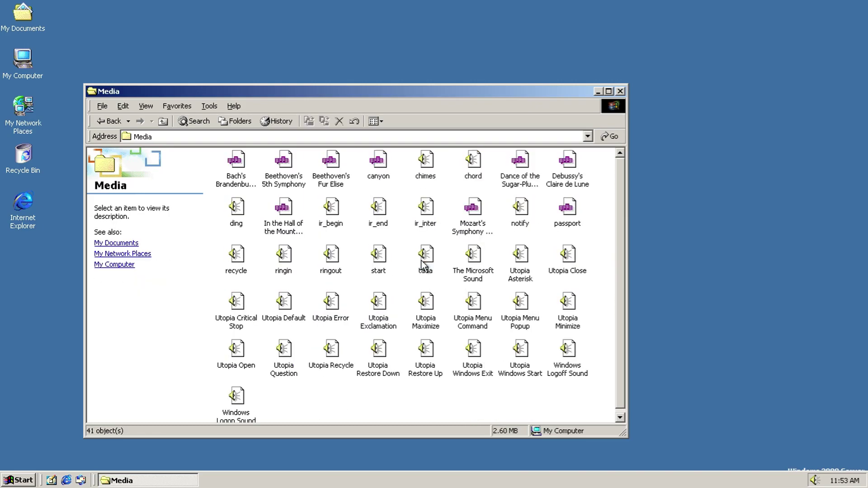
Step: Play Bach's Brandenburg Concerto No. 3 and look through the player's view and favorites menus
click(235, 162)
double_click(235, 162)
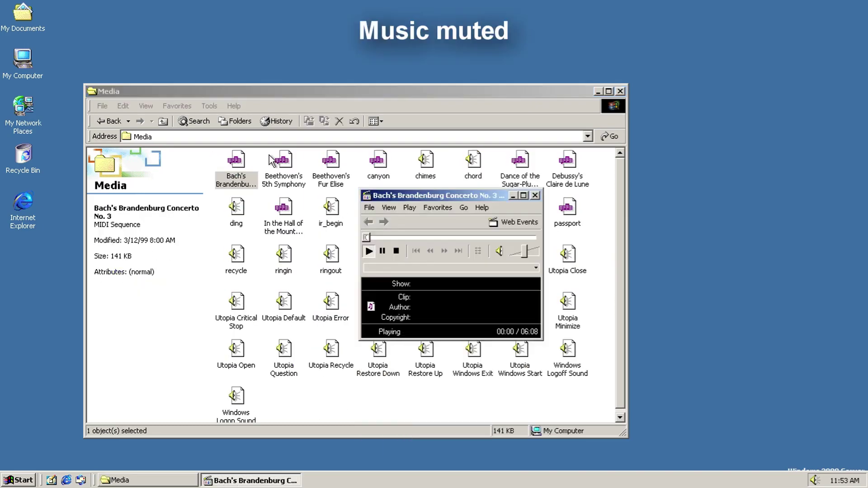
click(389, 207)
click(466, 205)
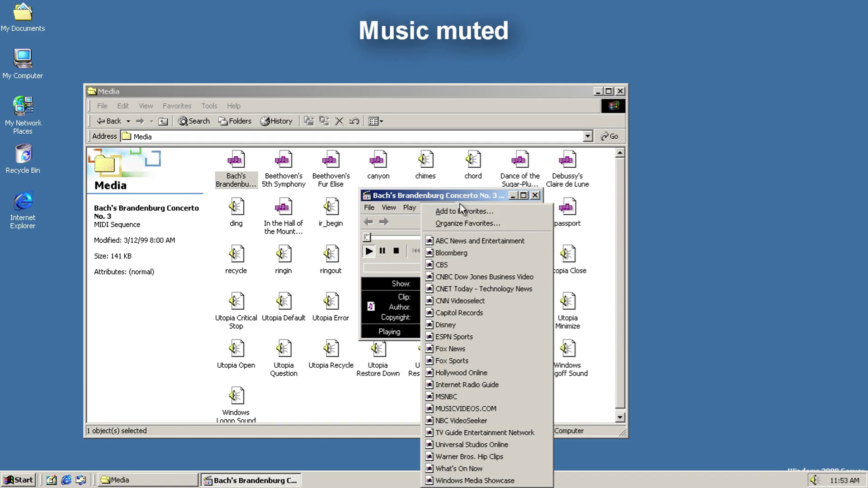
click(461, 204)
click(465, 205)
click(483, 202)
Step: Check the player's version (6.01.07.0217) and upgrade status, then play Beethoven's 5th Symphony
click(484, 206)
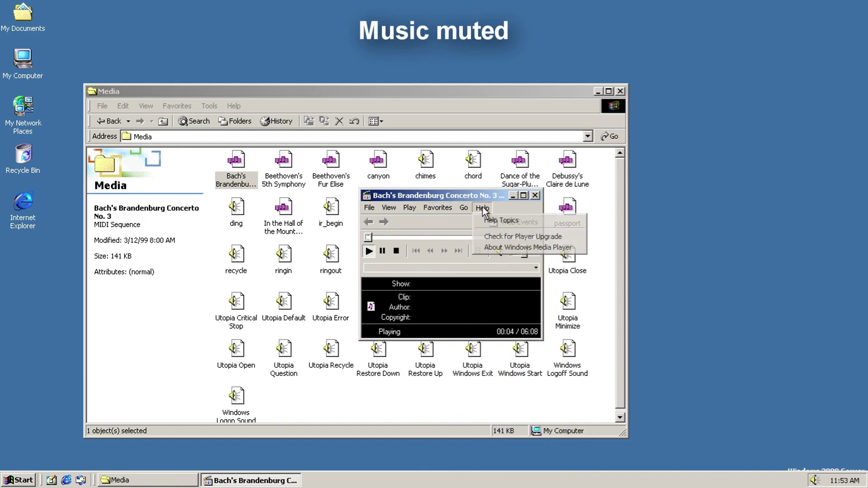
click(500, 247)
click(497, 266)
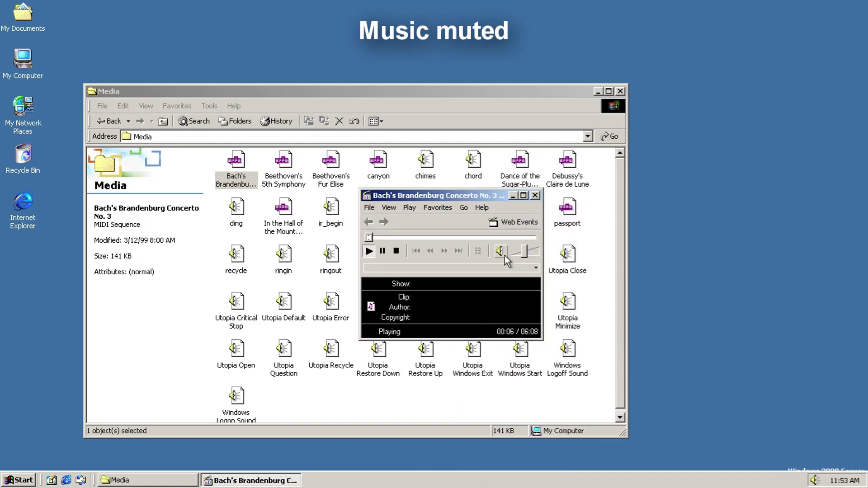
click(484, 209)
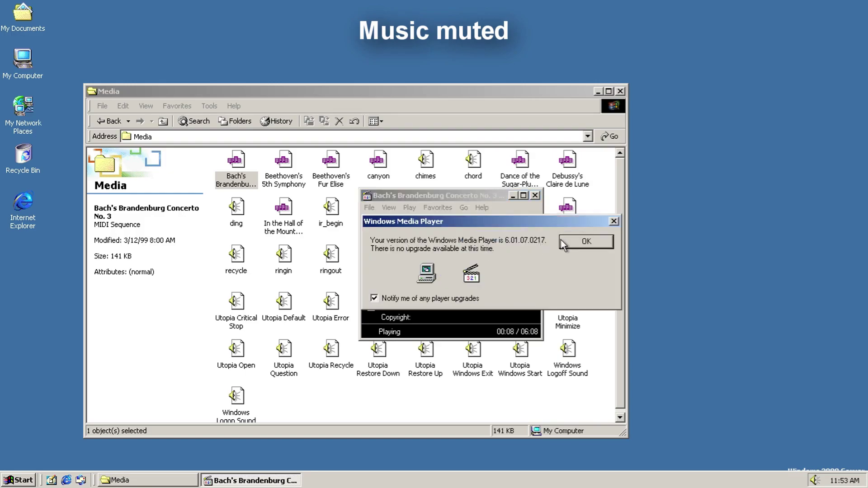
click(563, 241)
click(535, 196)
double_click(290, 179)
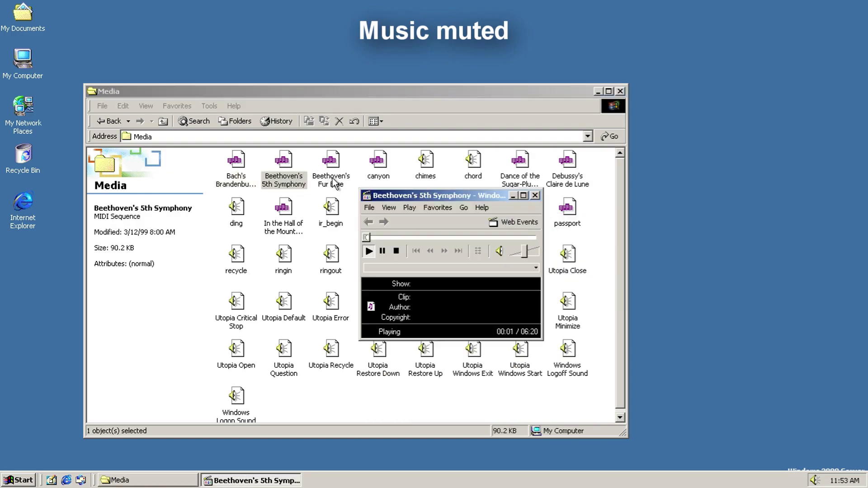
Step: Move the player aside and play Fur Elise, canyon, chimes, chord and Sugar-Plum Fairy
drag(382, 195, 695, 210)
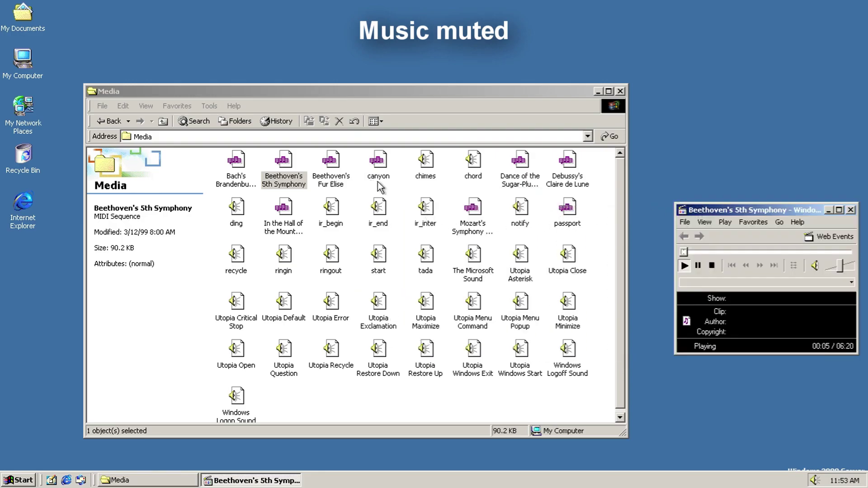
double_click(329, 168)
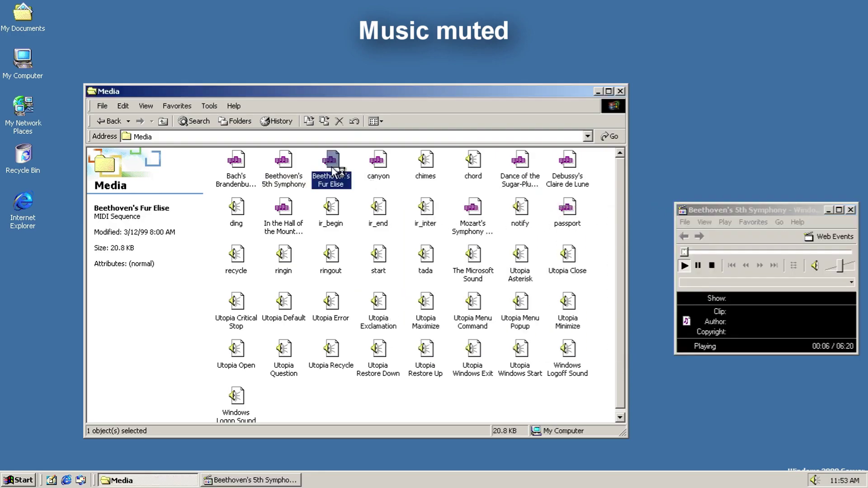
double_click(369, 163)
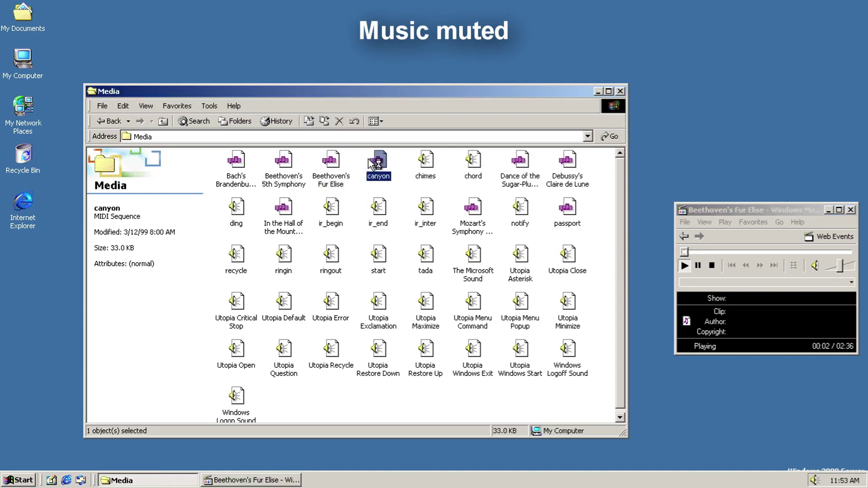
click(425, 162)
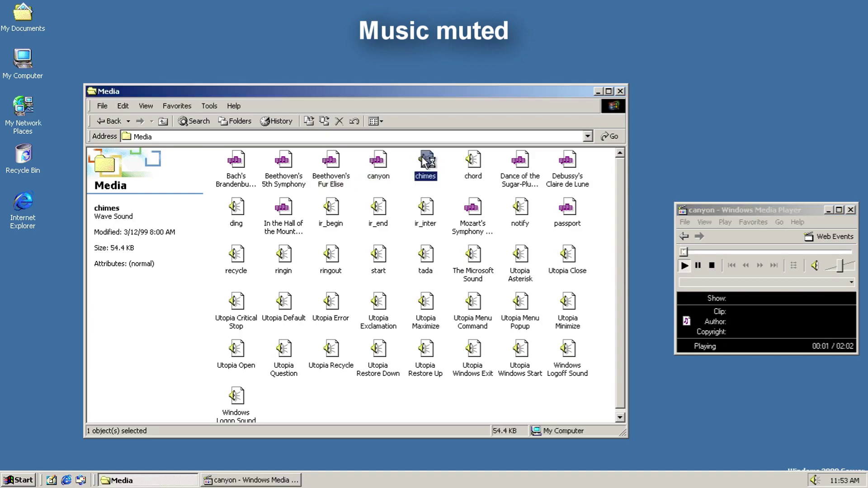
double_click(427, 162)
click(472, 164)
double_click(472, 165)
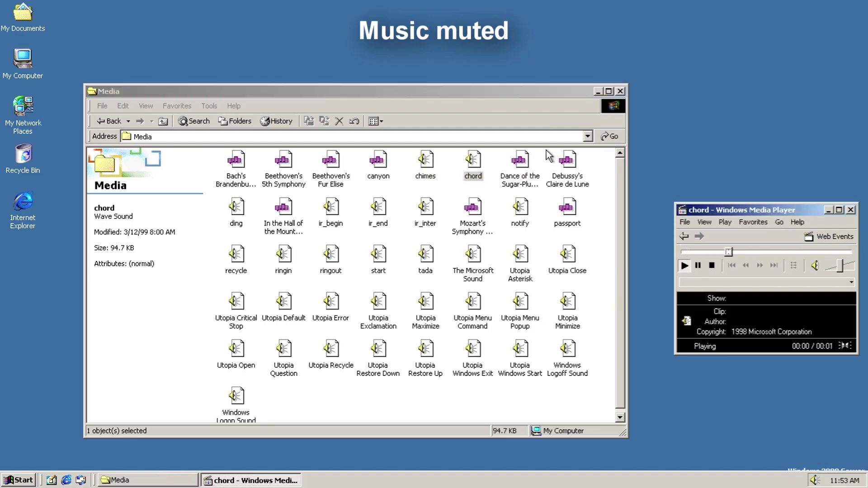
click(520, 182)
double_click(520, 182)
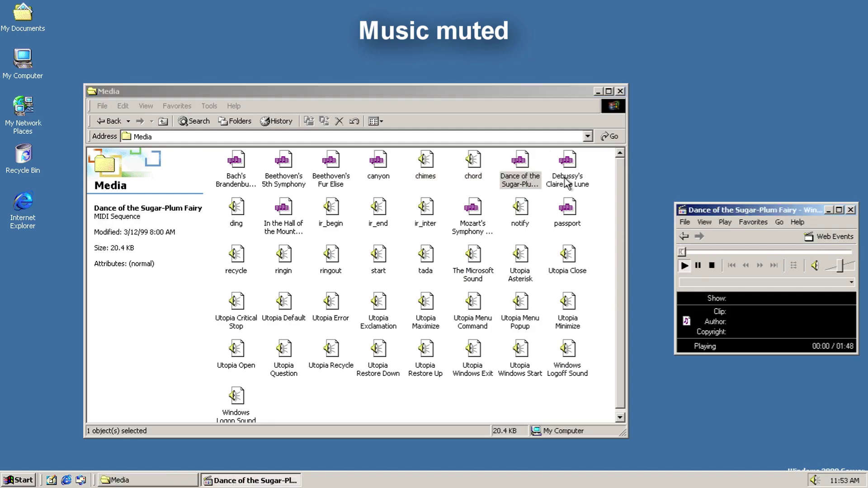
click(567, 180)
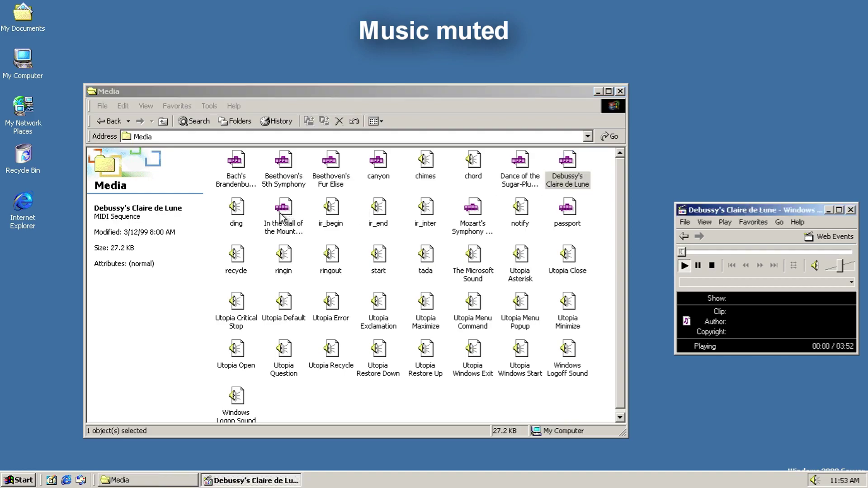
Step: Play In the Hall of the Mountain King, ir_end, ir_inter and Mozart's Symphony No. 40
click(242, 216)
double_click(284, 209)
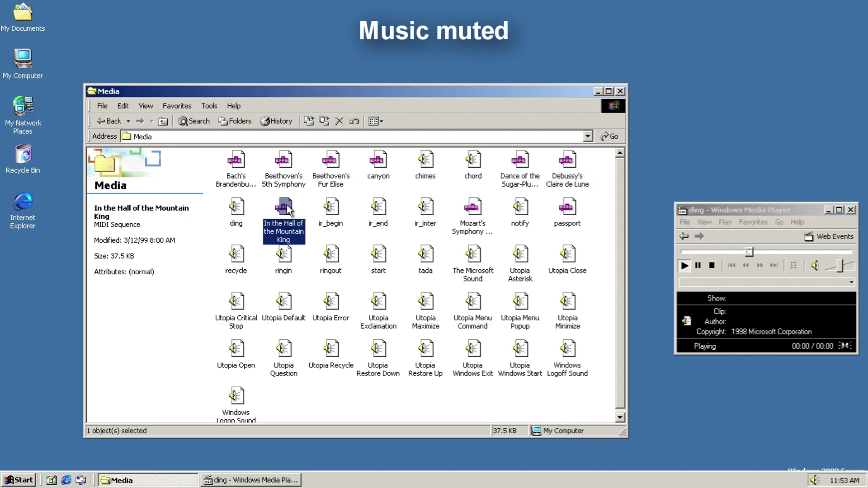
click(332, 210)
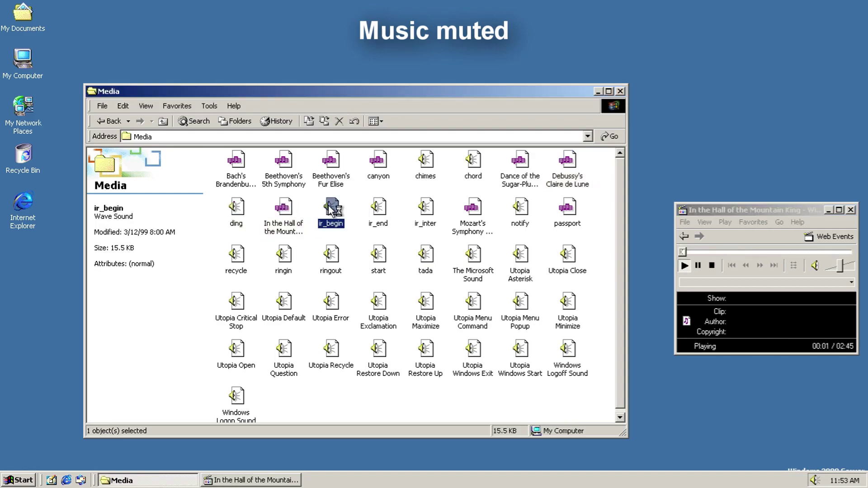
double_click(378, 209)
double_click(430, 213)
click(468, 226)
double_click(467, 227)
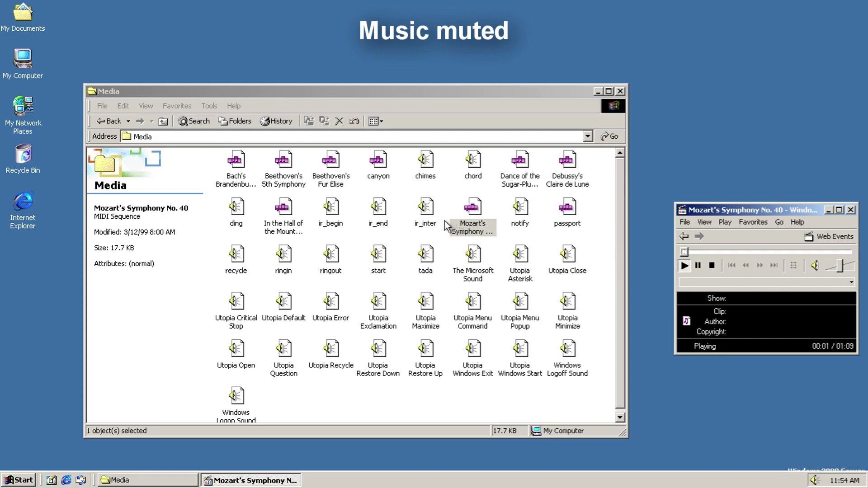
Step: Play notify, passport, recycle, ringin, ringout, start, tada and The Microsoft Sound
double_click(531, 216)
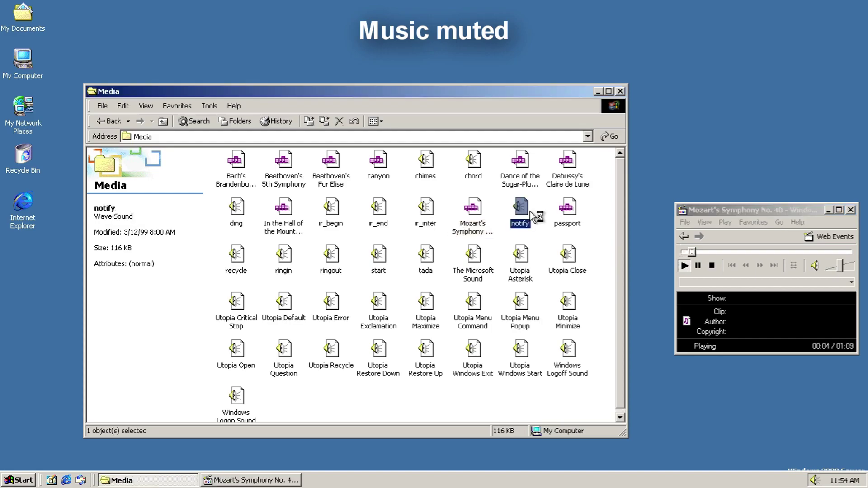
double_click(573, 212)
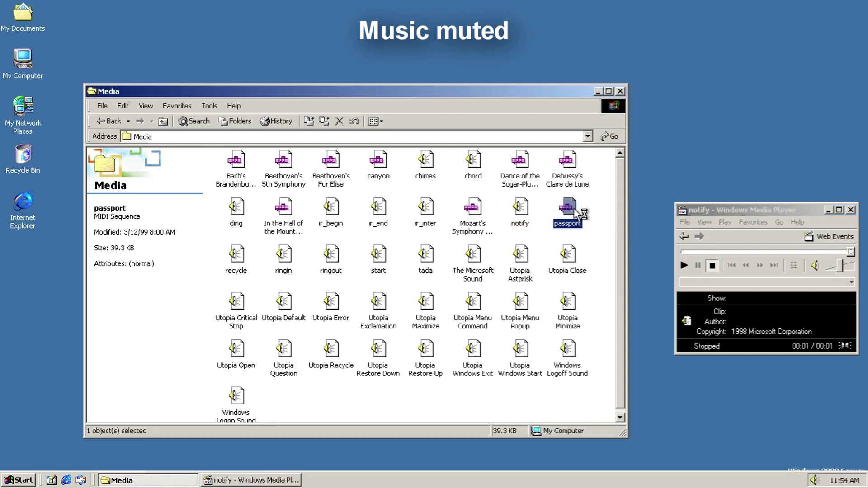
double_click(233, 254)
click(285, 256)
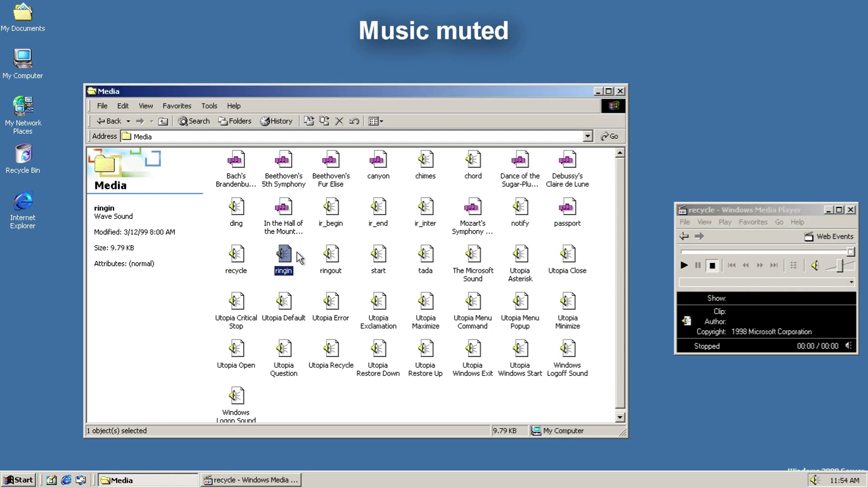
key(Return)
double_click(336, 263)
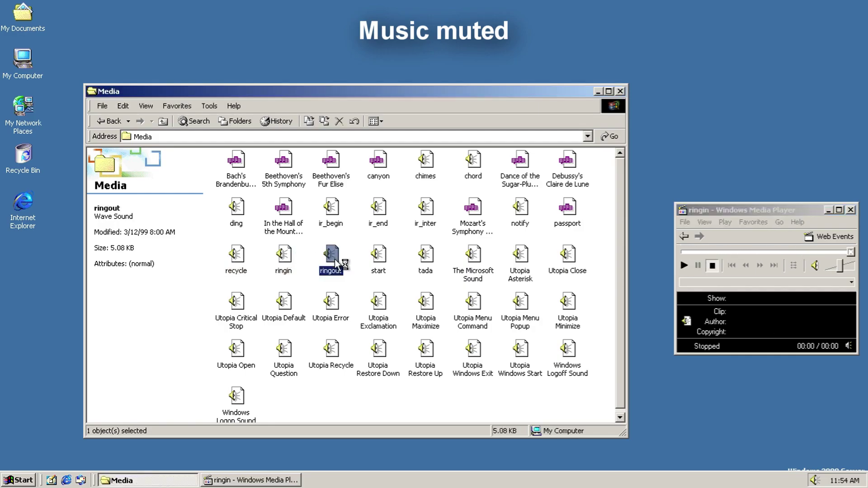
double_click(378, 255)
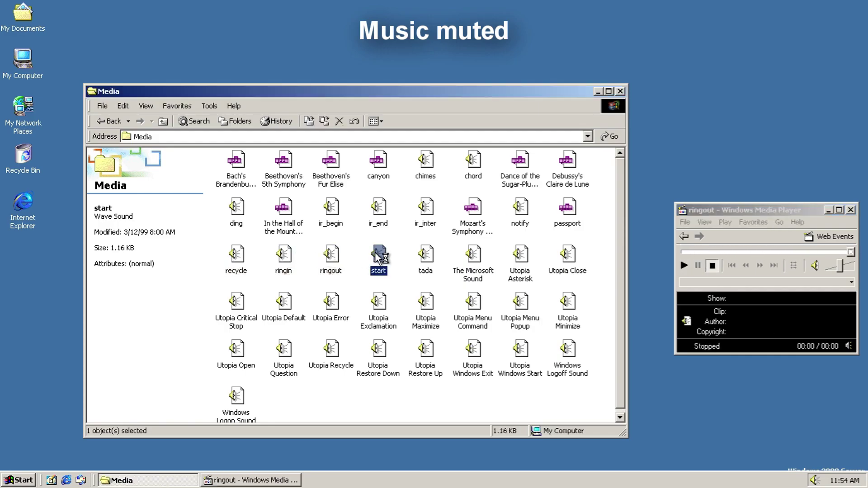
double_click(427, 256)
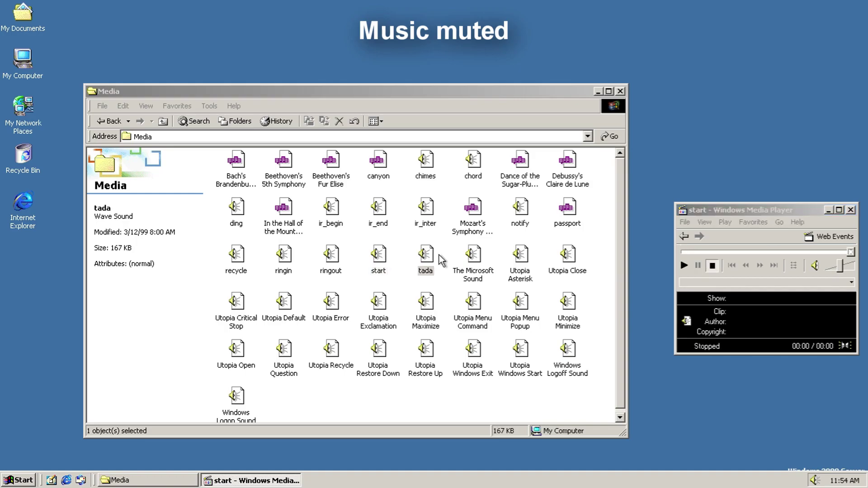
double_click(473, 260)
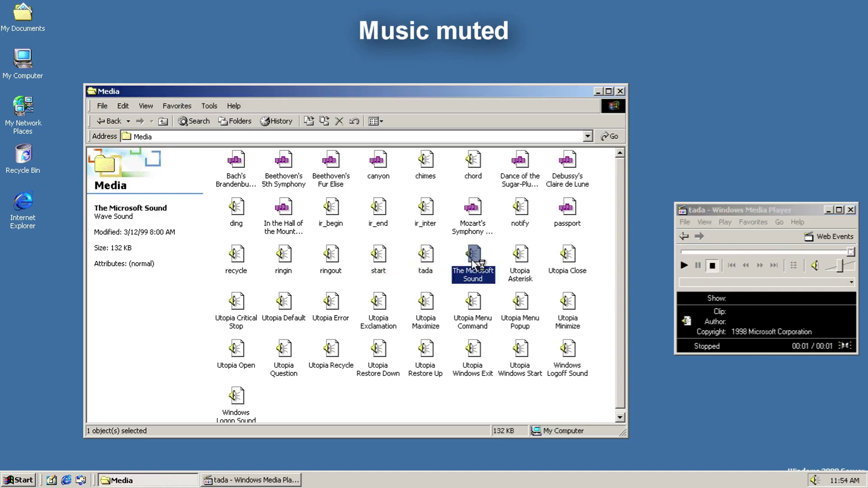
Step: Play the Utopia sounds from Asterisk through Minimize in turn
double_click(515, 265)
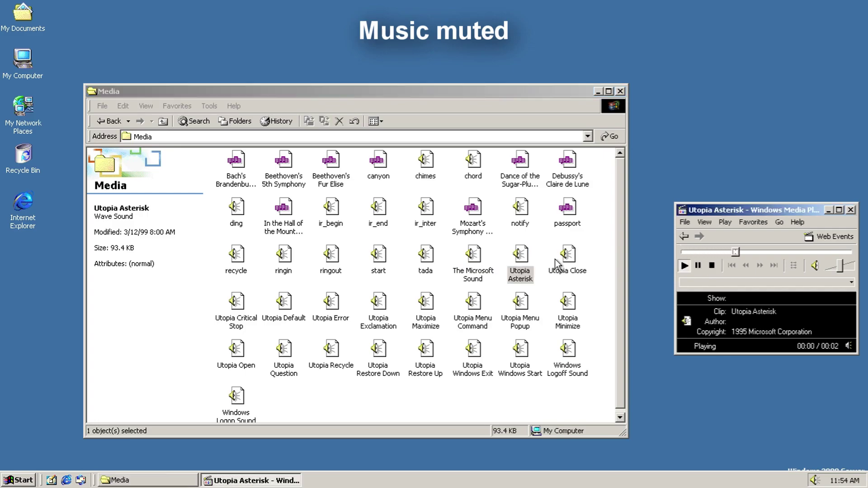
double_click(562, 269)
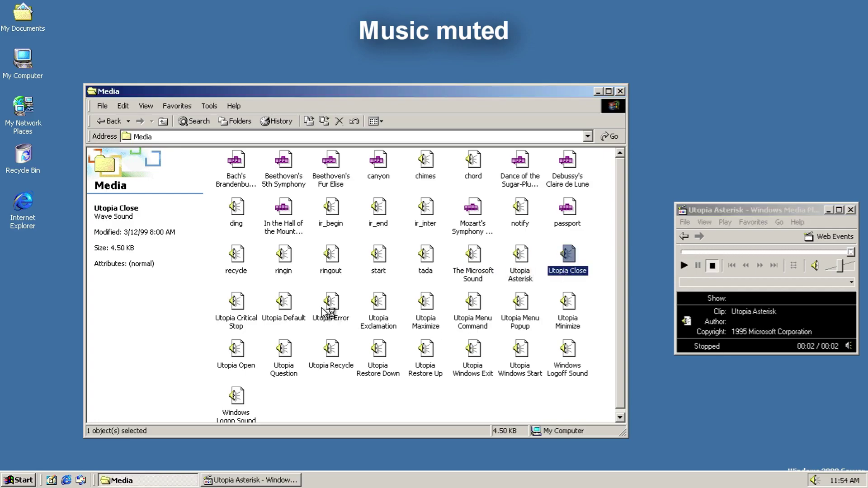
double_click(238, 312)
double_click(284, 316)
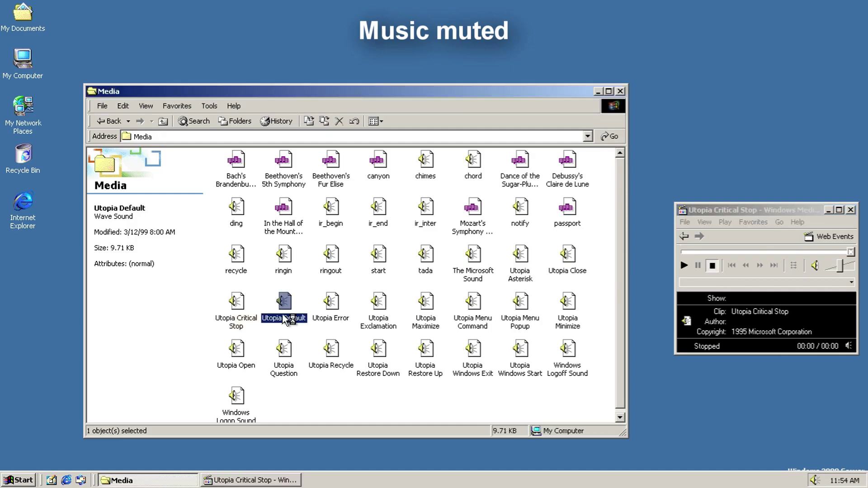
double_click(330, 312)
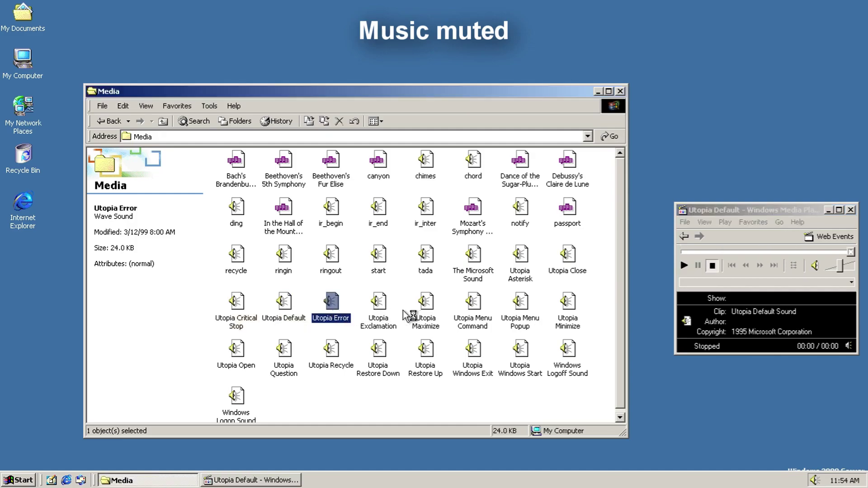
double_click(386, 311)
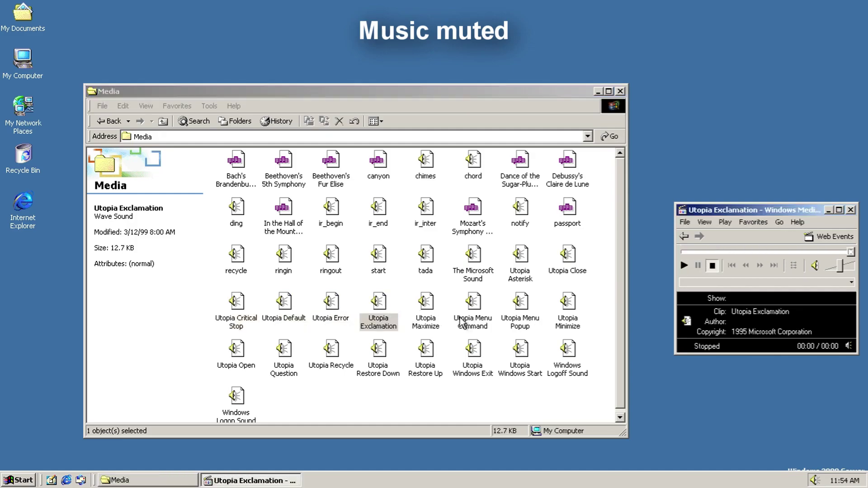
double_click(435, 316)
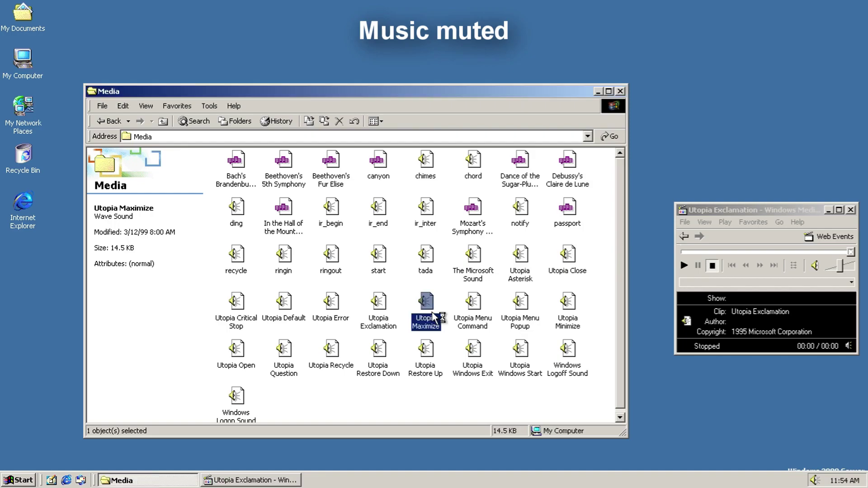
double_click(477, 312)
double_click(515, 313)
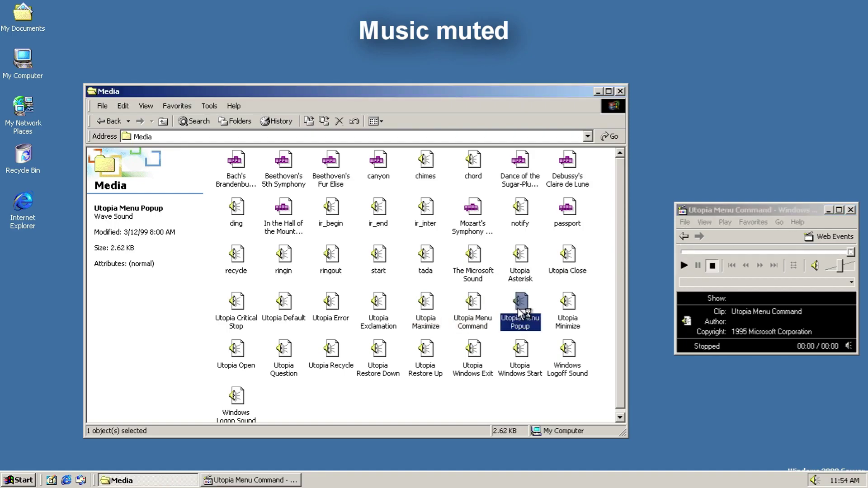
double_click(562, 311)
Step: Play Utopia Open through Windows Start, then Windows Logoff and Windows Logon Sound
double_click(244, 359)
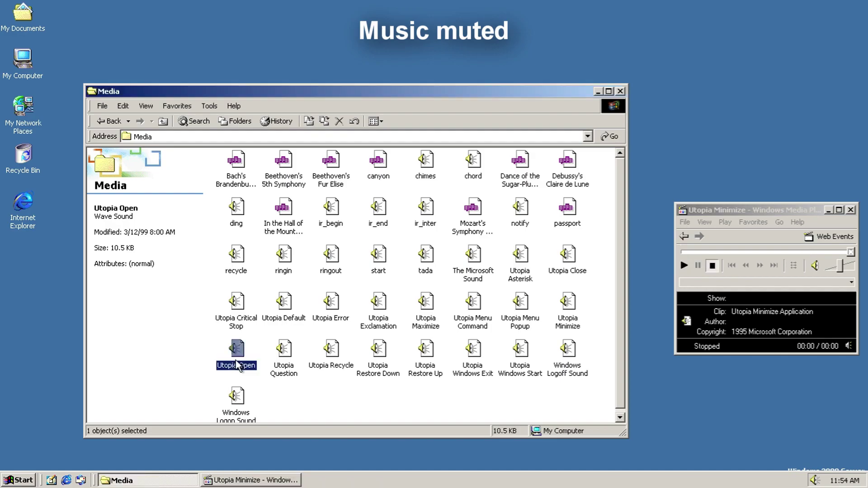
double_click(239, 360)
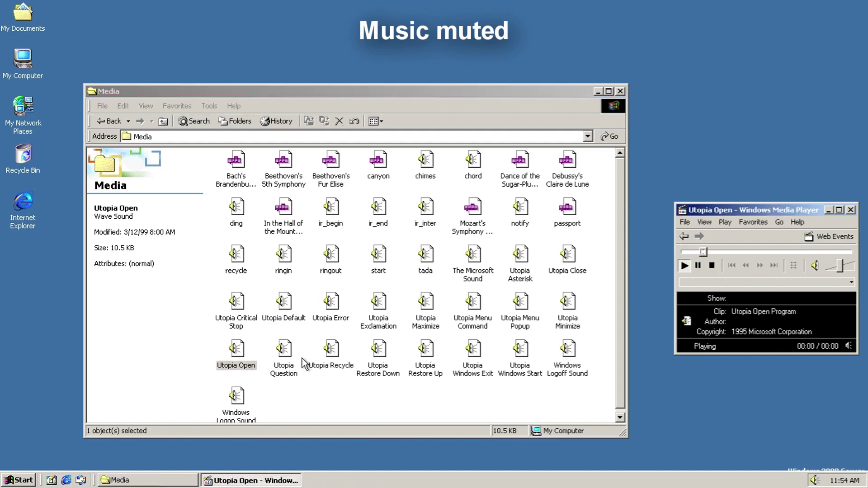
double_click(287, 359)
double_click(324, 357)
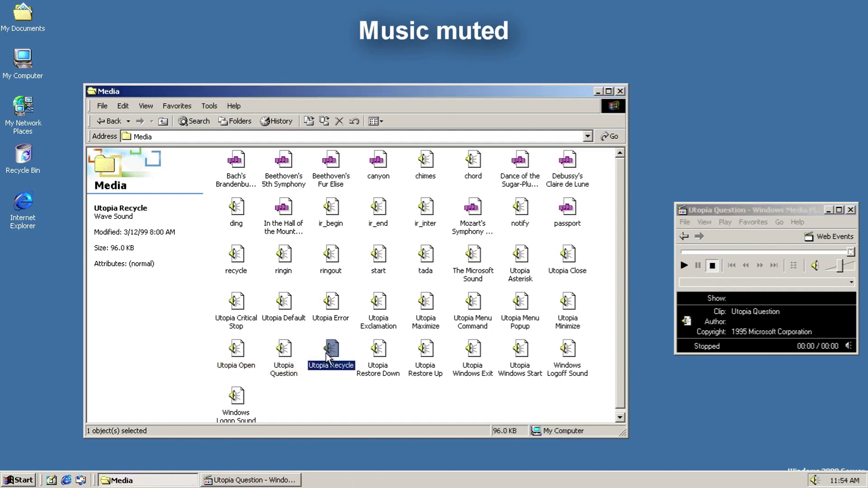
double_click(377, 357)
double_click(426, 355)
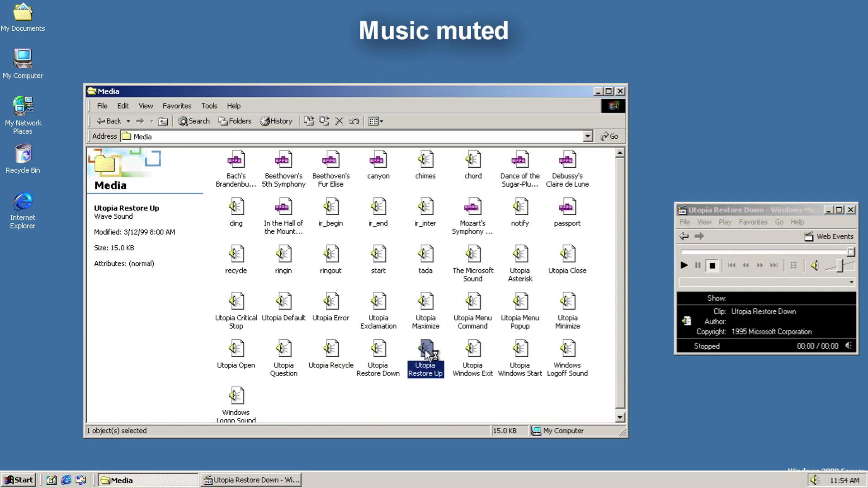
double_click(472, 356)
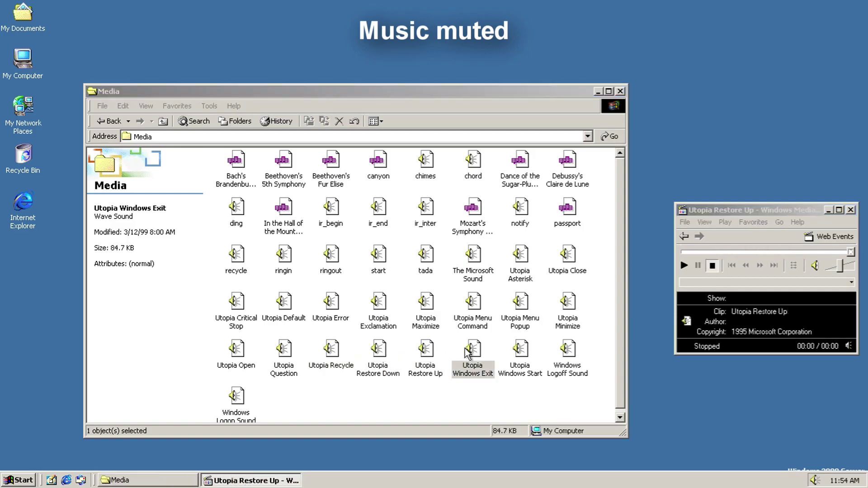
double_click(515, 356)
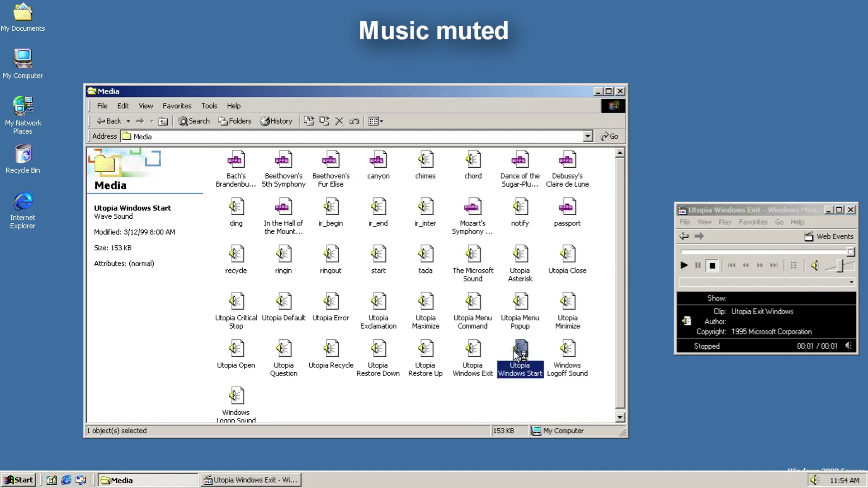
double_click(569, 362)
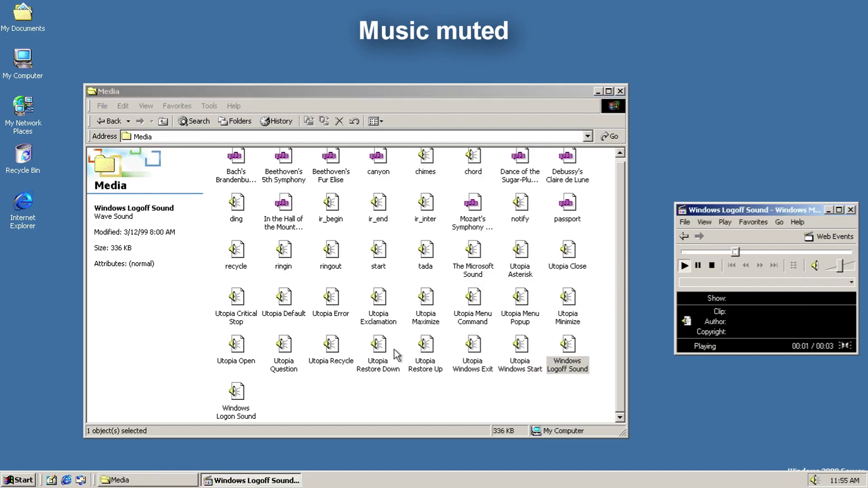
double_click(228, 395)
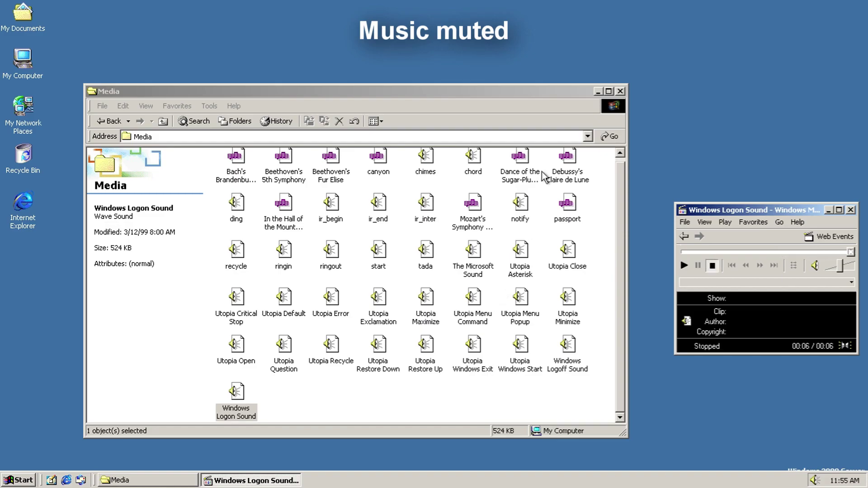
Step: Close the Media window and Media Player, then confirm Start > Shut Down with OK
click(622, 91)
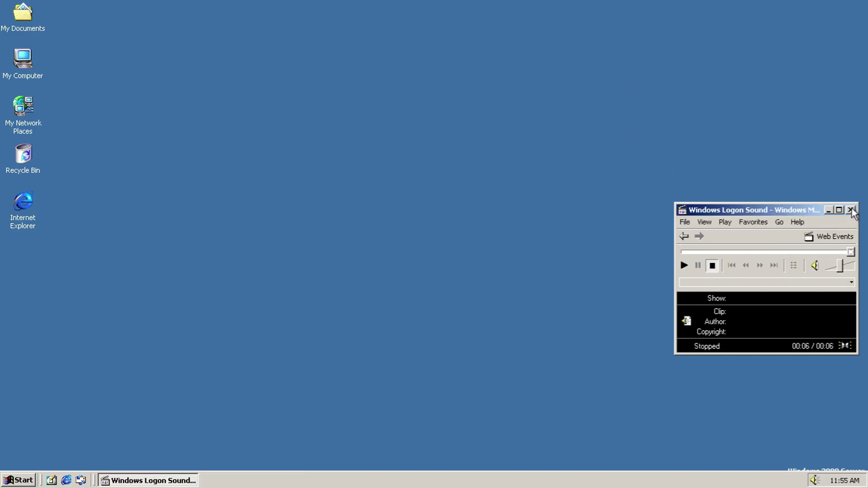
click(850, 210)
click(18, 481)
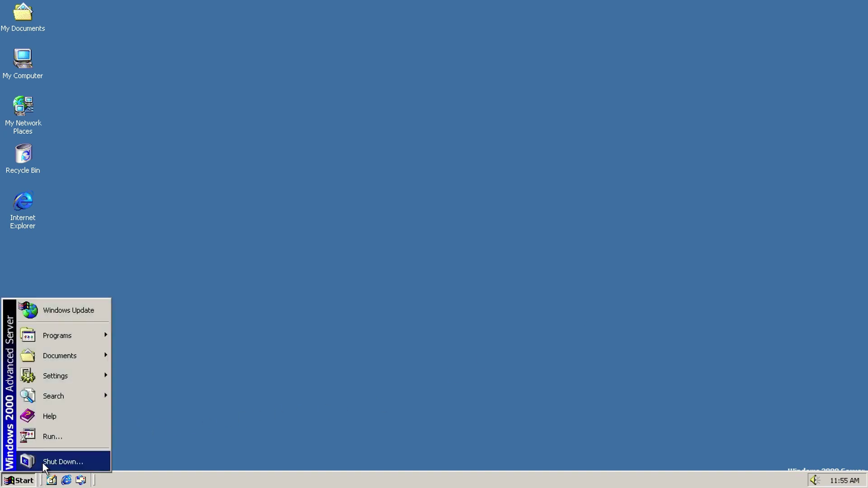
click(63, 461)
click(446, 262)
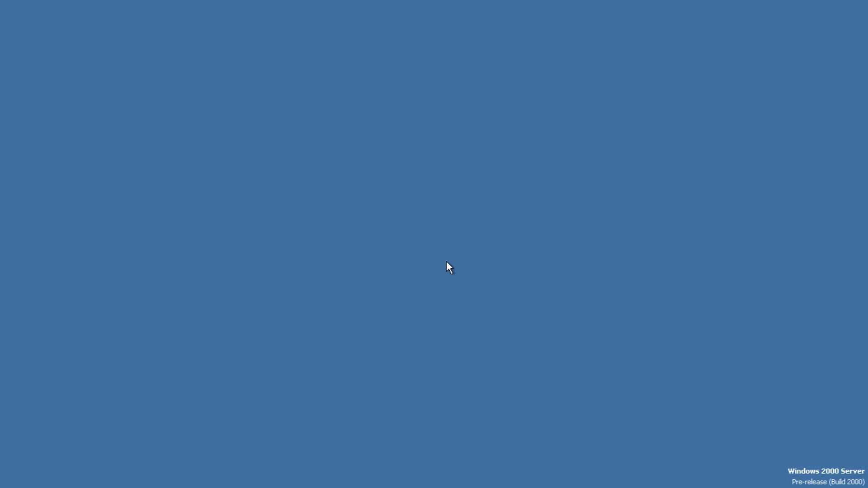